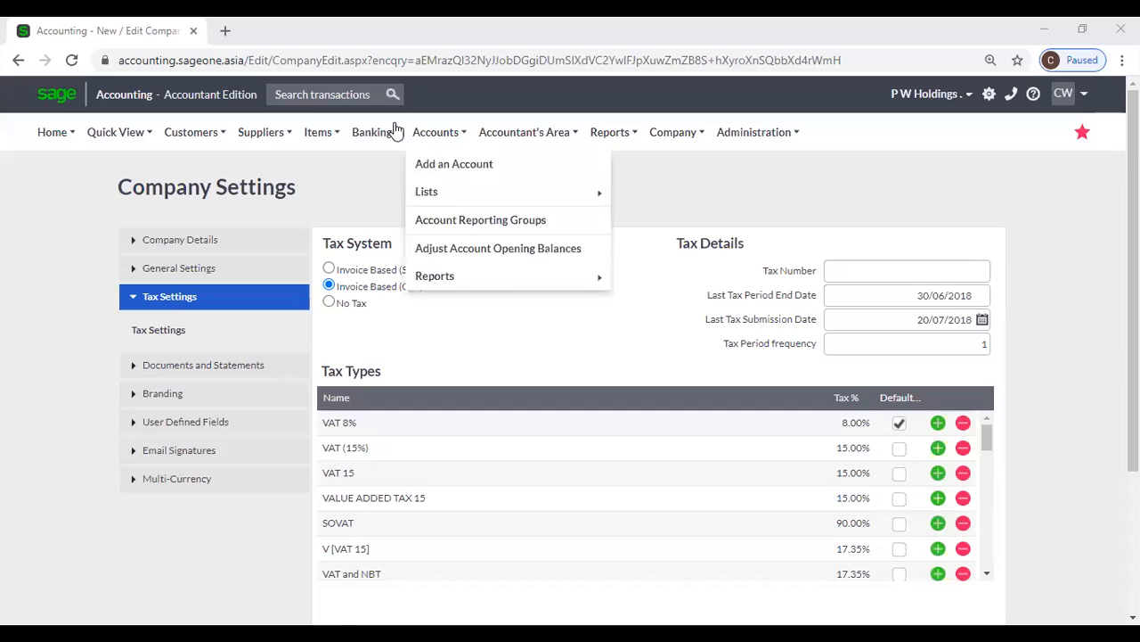
Browse the company settings sections and open Statement Messages under Documents and Statements
mouse_move(372, 134)
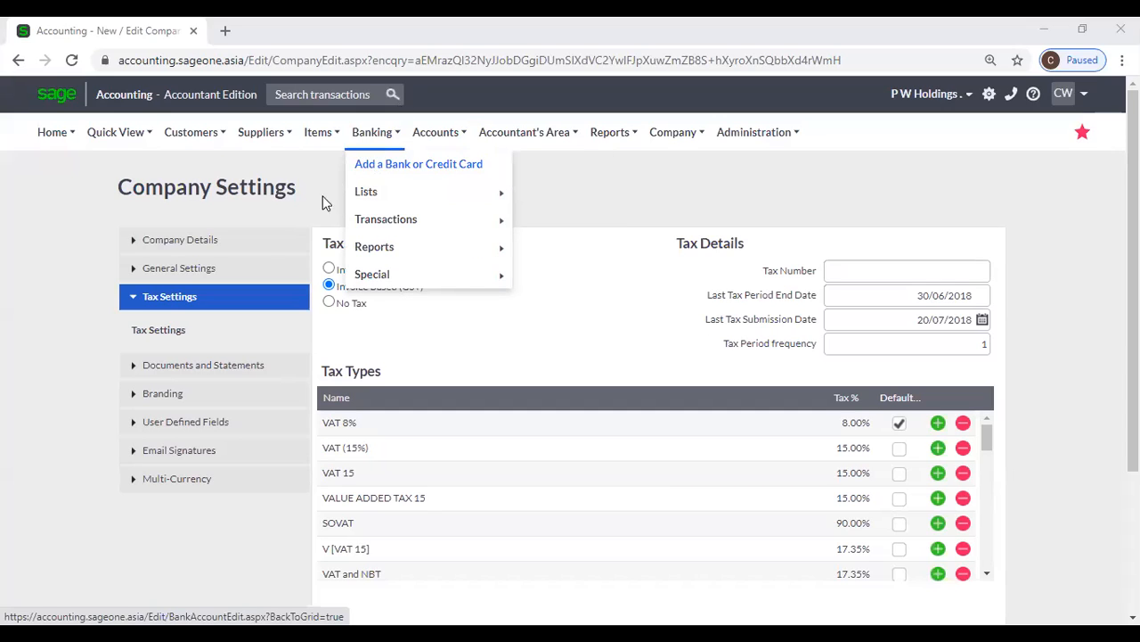
click(233, 239)
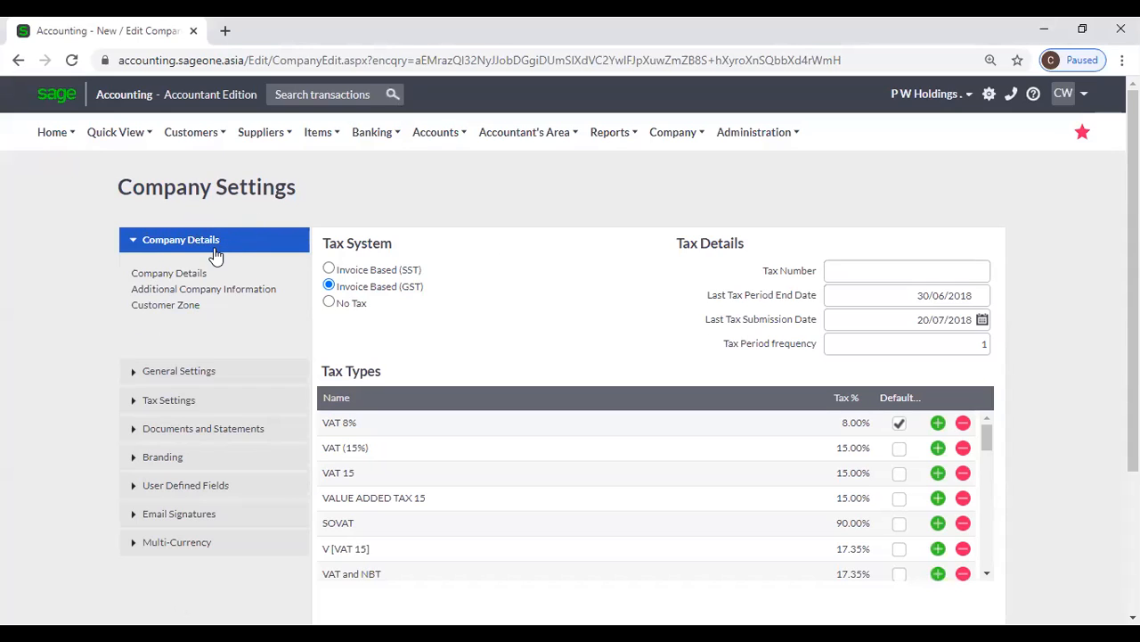
click(193, 373)
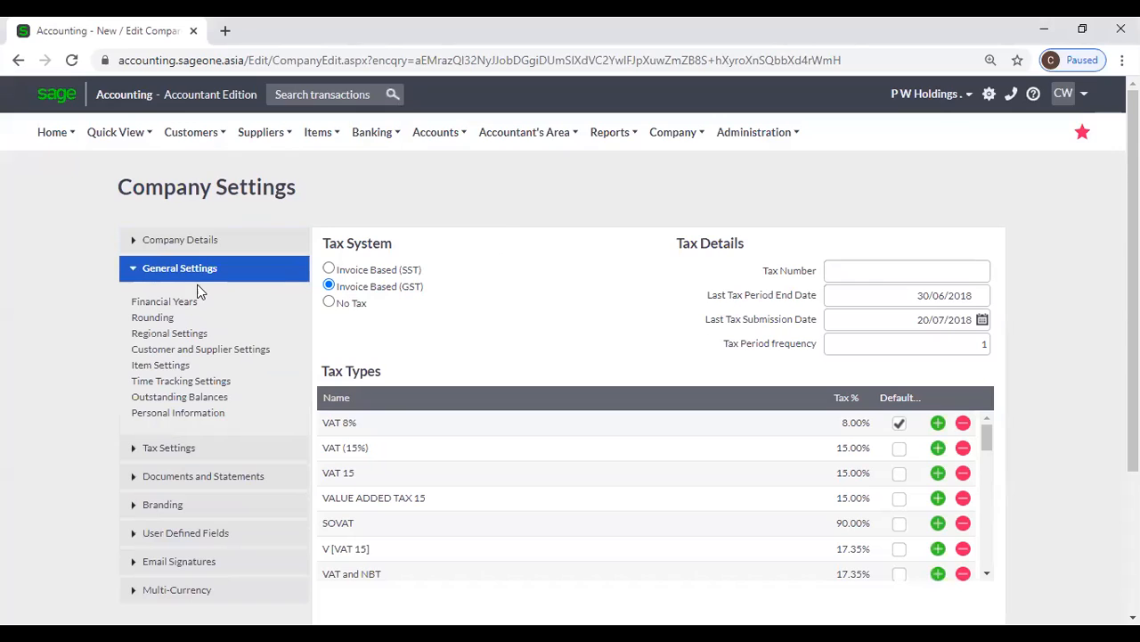
click(174, 449)
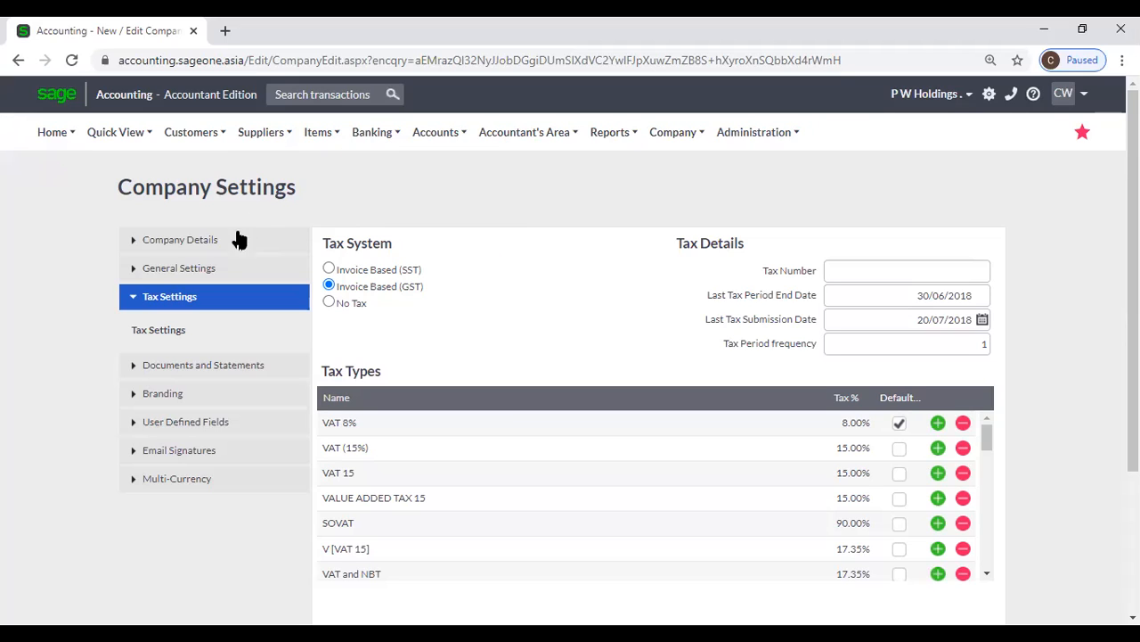
click(219, 374)
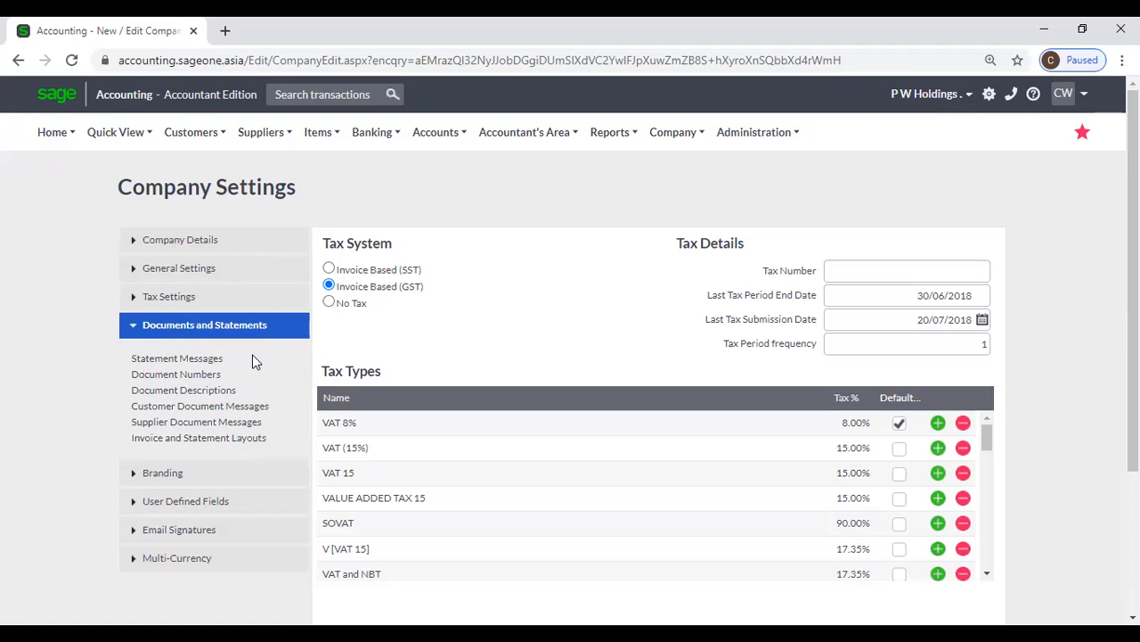
click(206, 361)
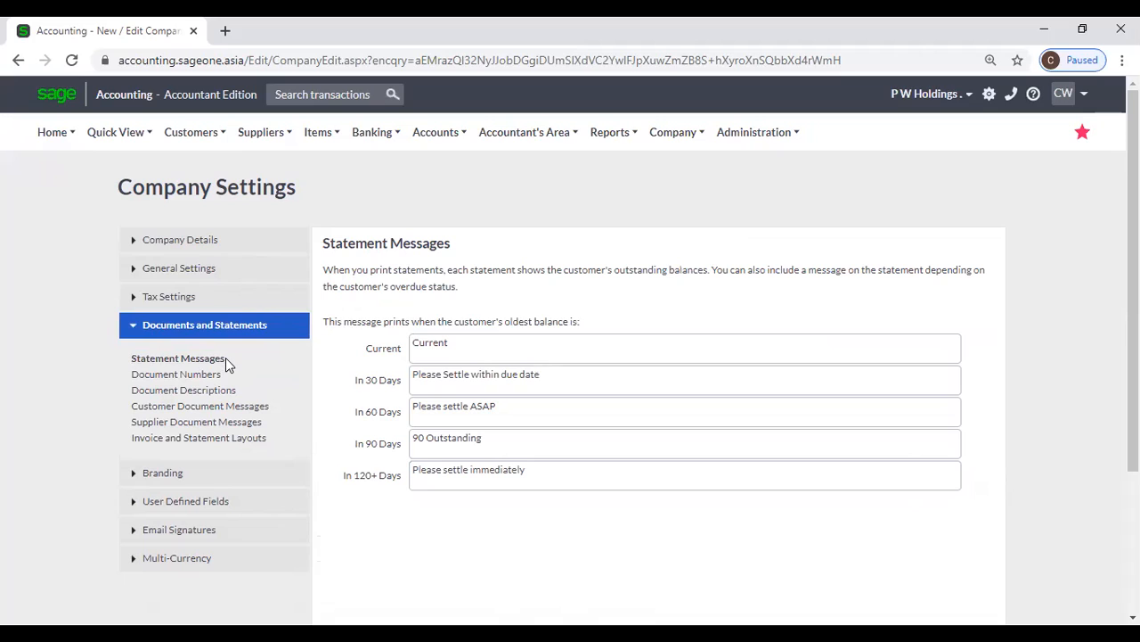
Duplicate the company settings page and open the Customer Statement Run in the copy, keeping Statement Messages open in the original
right_click(134, 30)
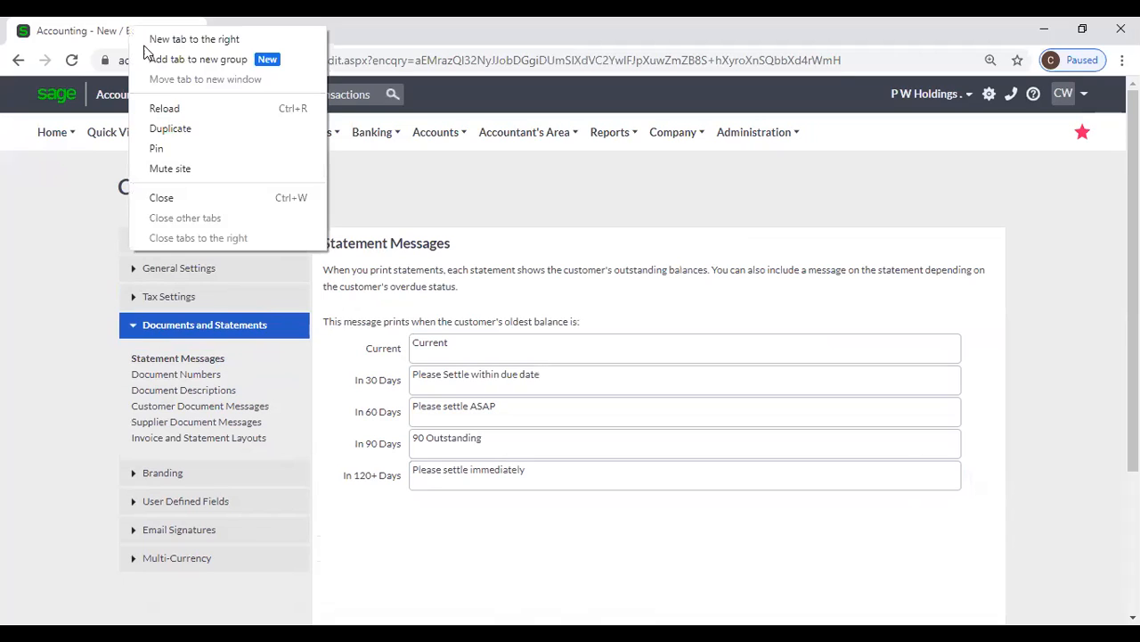
click(177, 128)
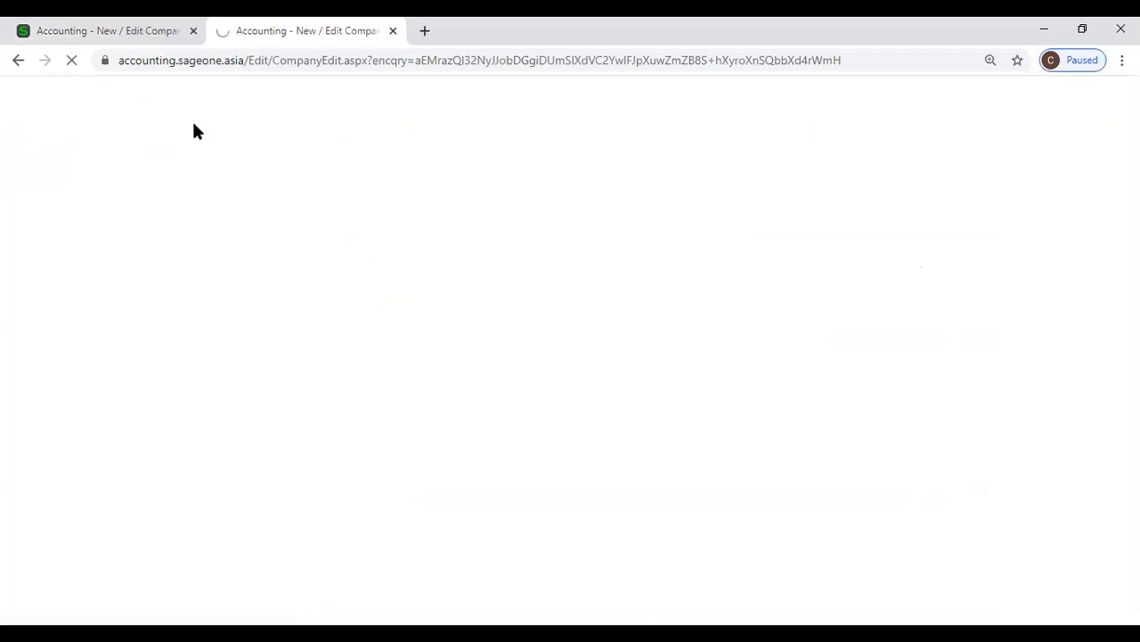
click(134, 35)
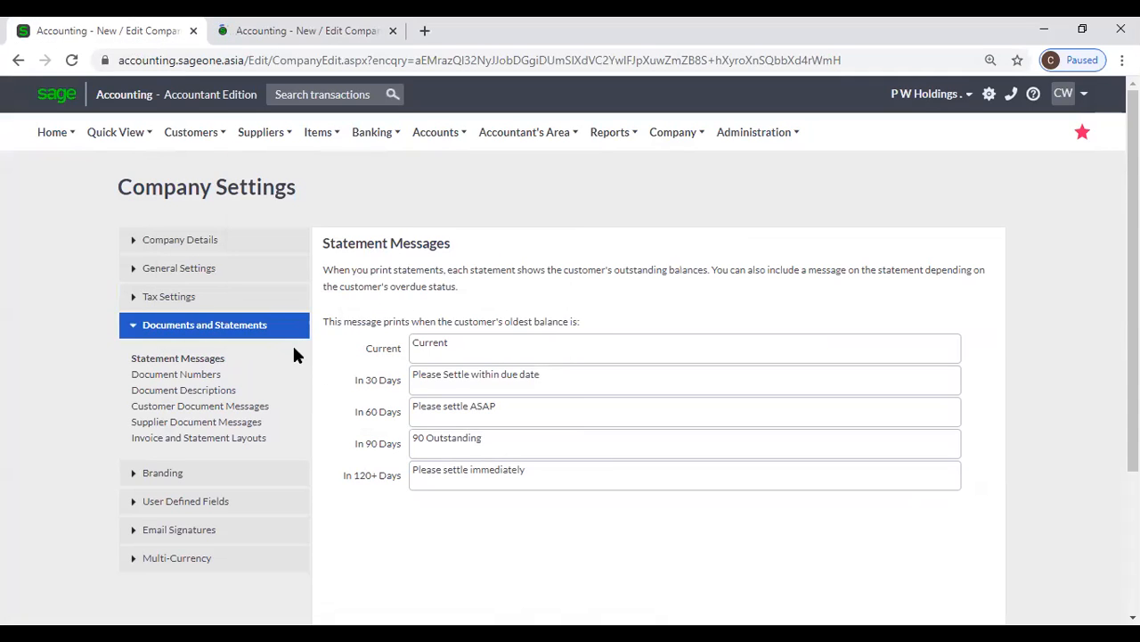
click(269, 37)
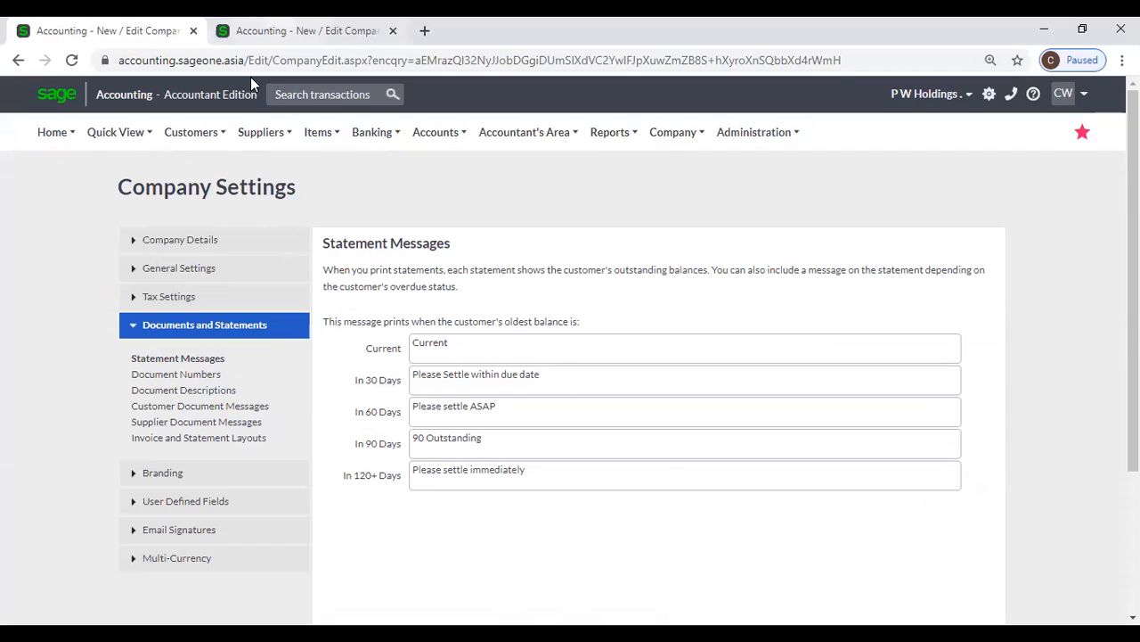
mouse_move(172, 139)
mouse_move(201, 240)
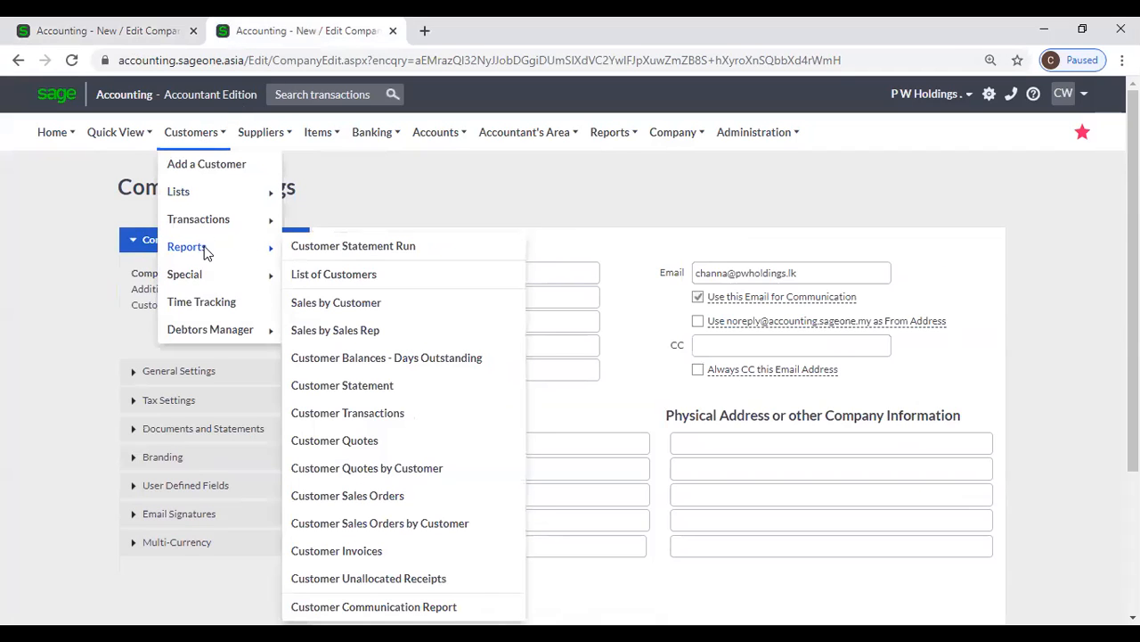
click(363, 255)
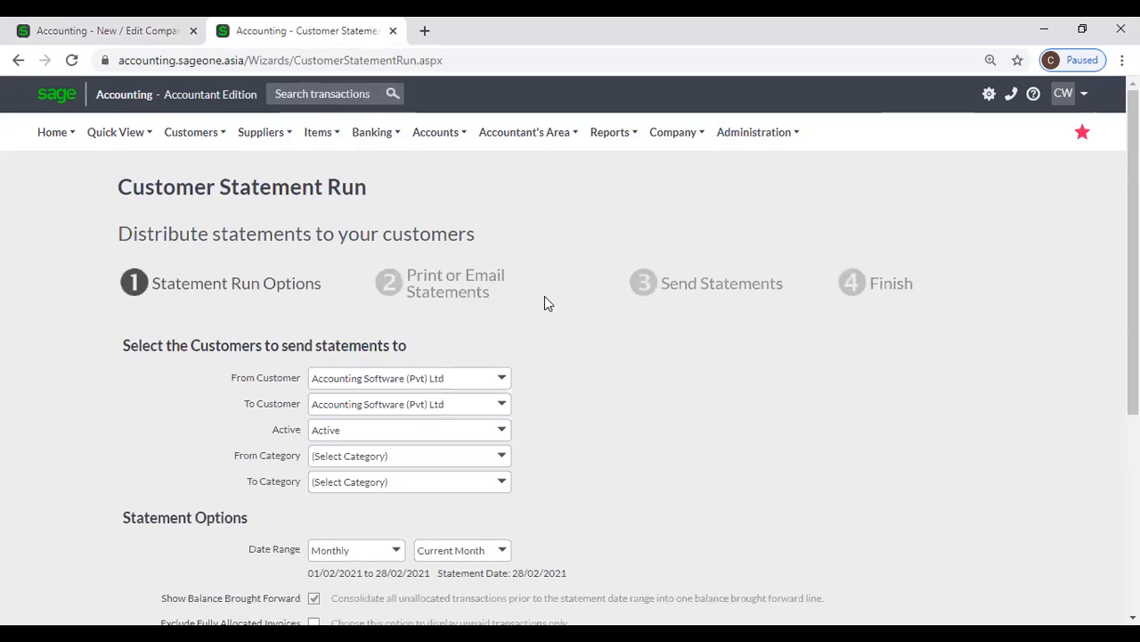
Set the statement run's date range to Yearly for the current year
scroll(425, 242, down, 4)
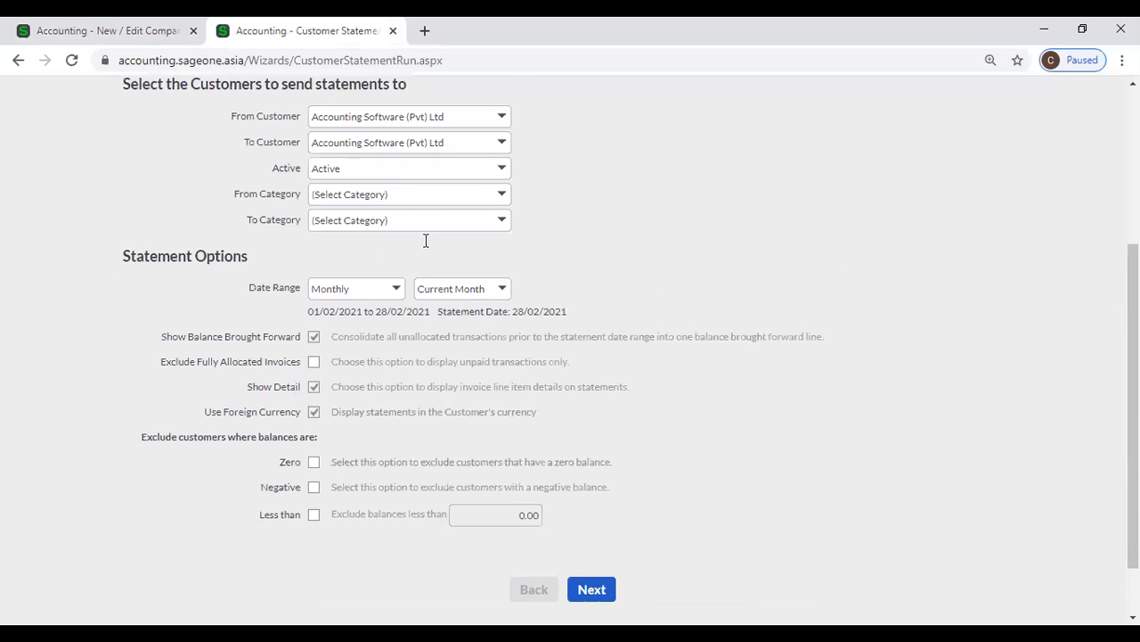
click(398, 219)
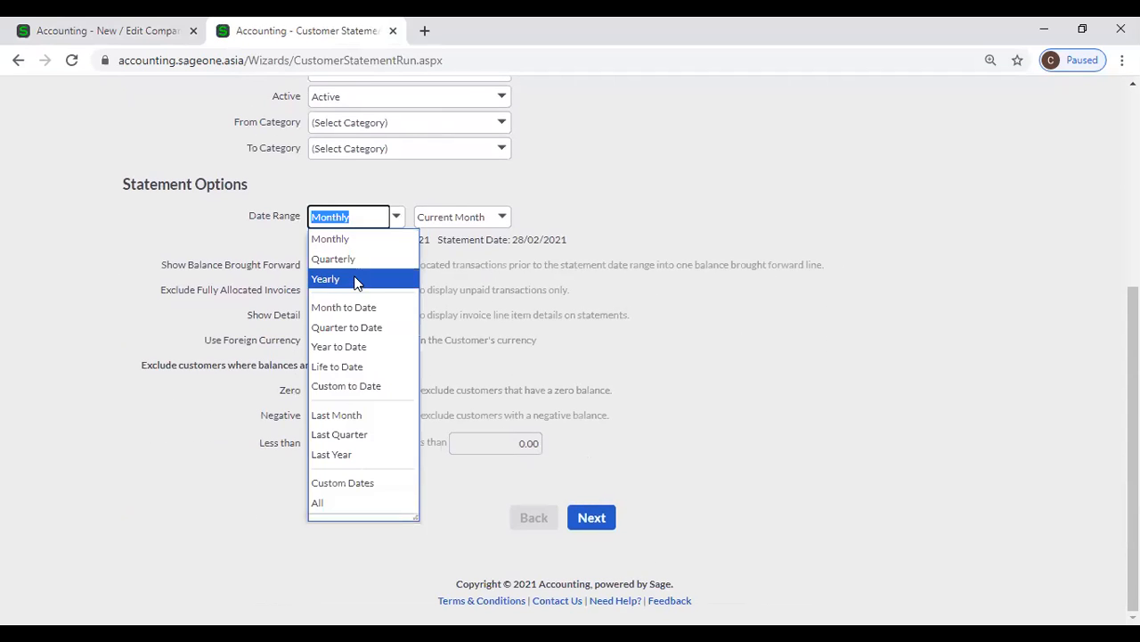
click(356, 281)
scroll(332, 106, up, 2)
scroll(204, 57, up, 2)
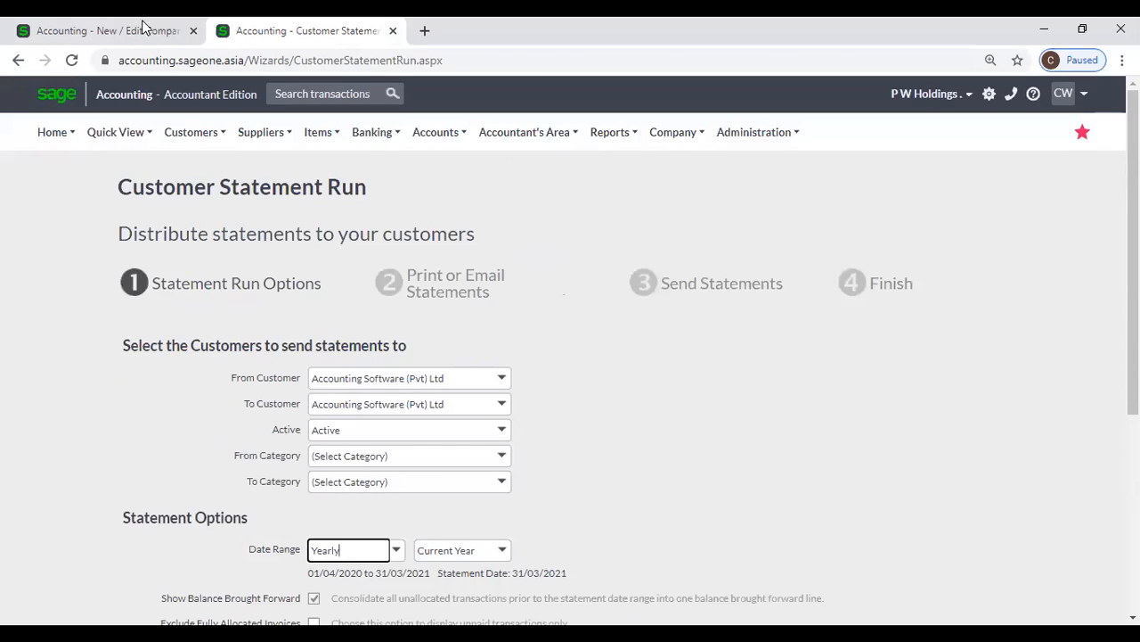
click(143, 31)
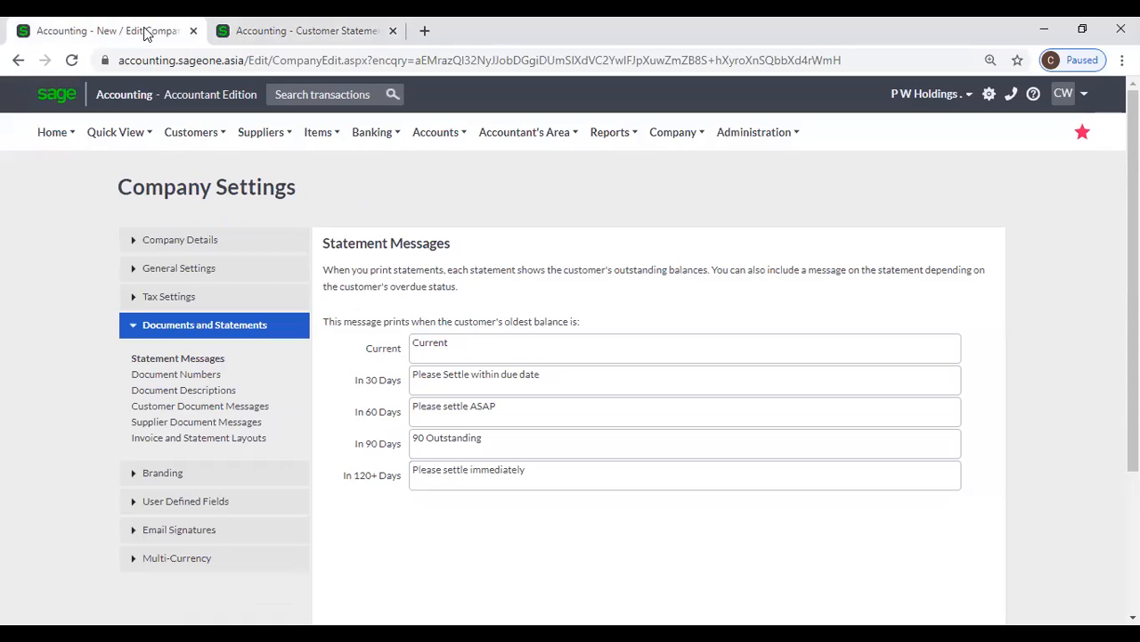
click(283, 32)
Continue through the statement run with the default print and email options and preview the customer statements
scroll(547, 313, down, 3)
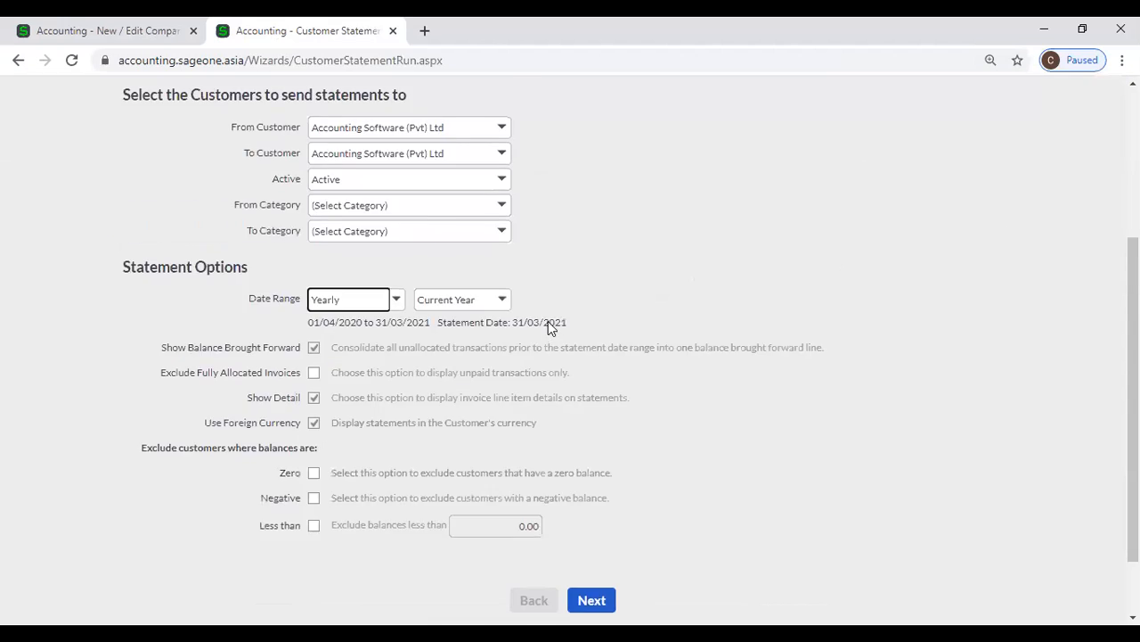
scroll(548, 322, down, 2)
click(590, 518)
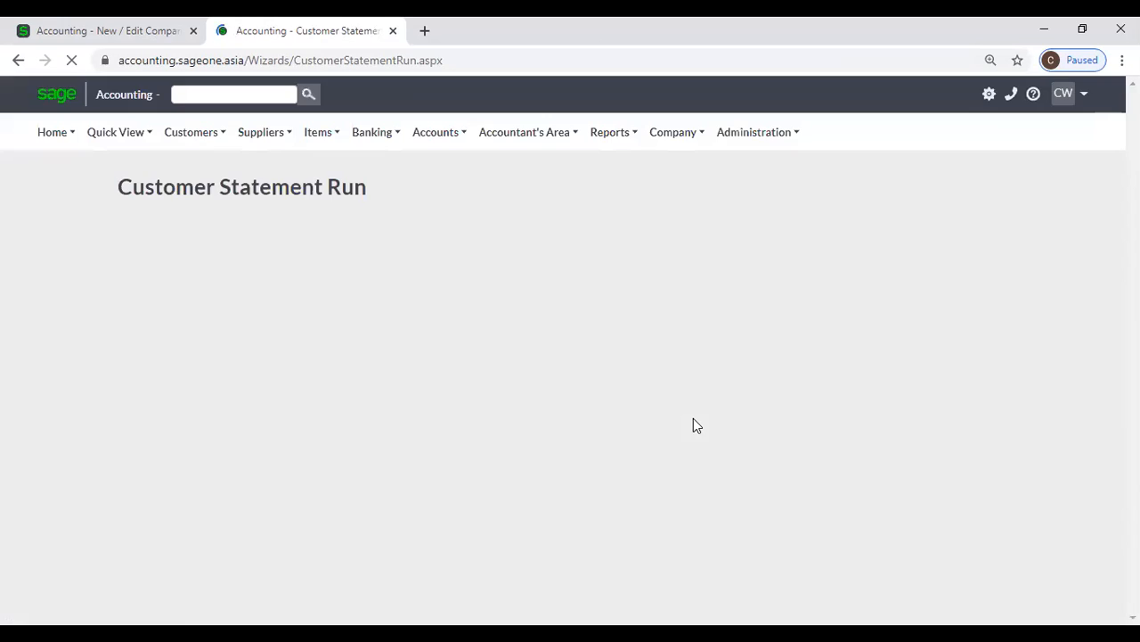
scroll(674, 419, down, 4)
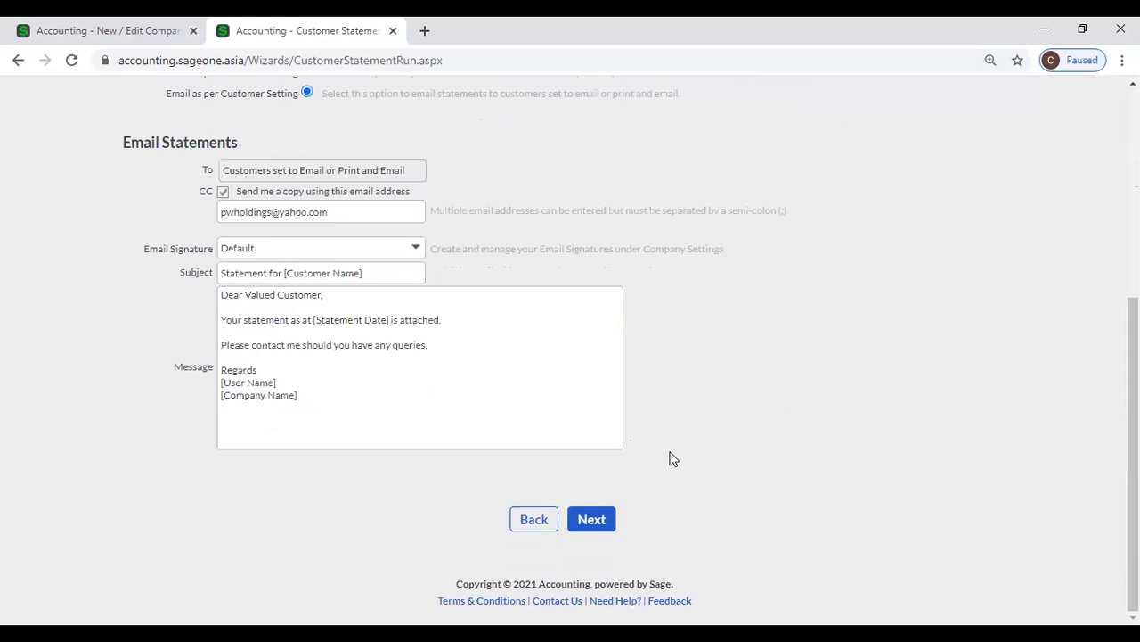
click(604, 524)
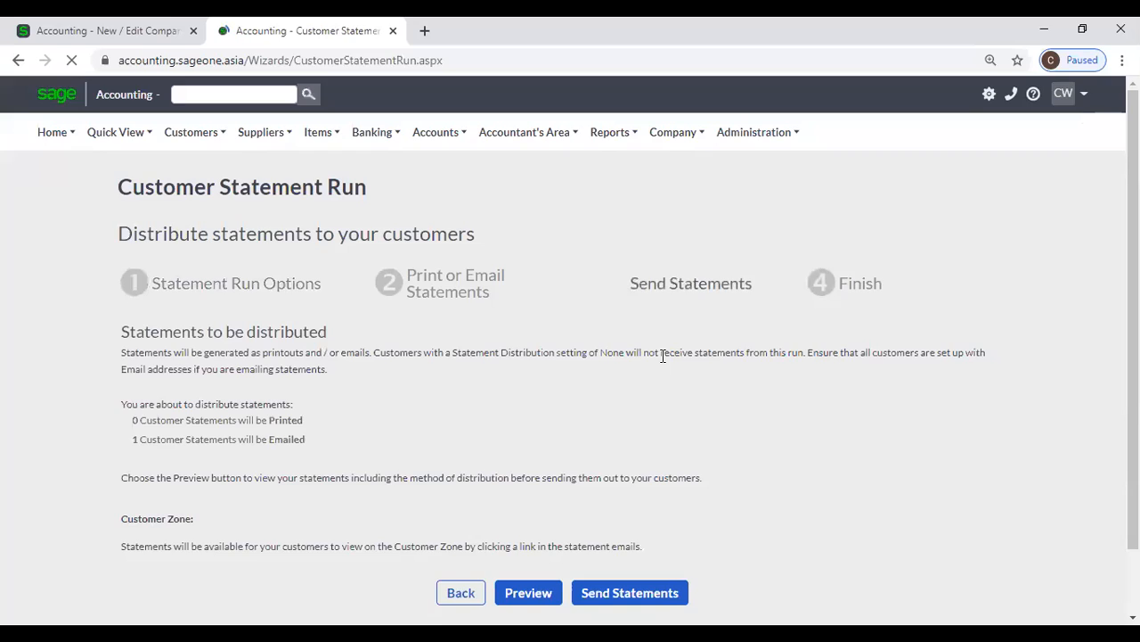
scroll(534, 499, down, 1)
click(530, 519)
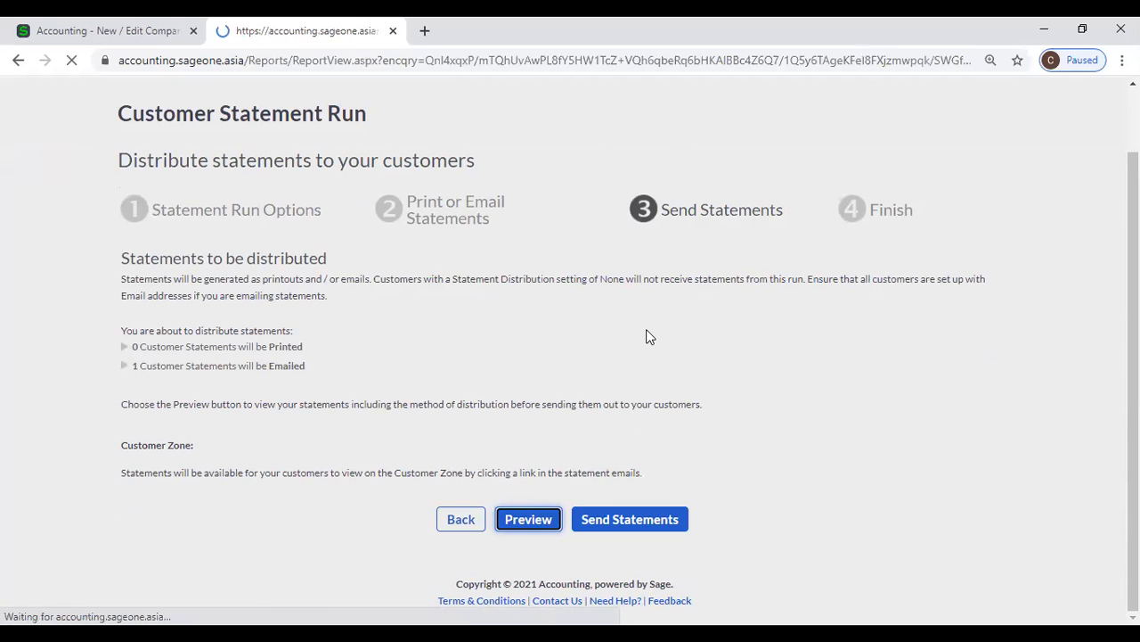
Review the previewed customer statement from its header to the ageing summary and the message beneath it
scroll(641, 325, down, 5)
scroll(635, 326, down, 3)
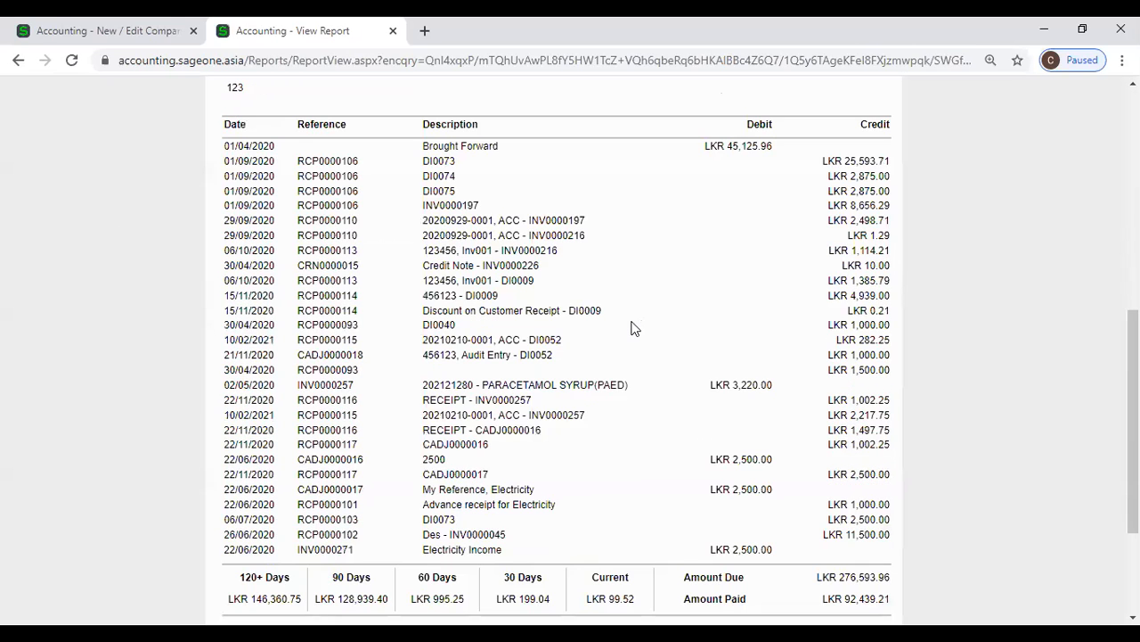
scroll(535, 357, up, 5)
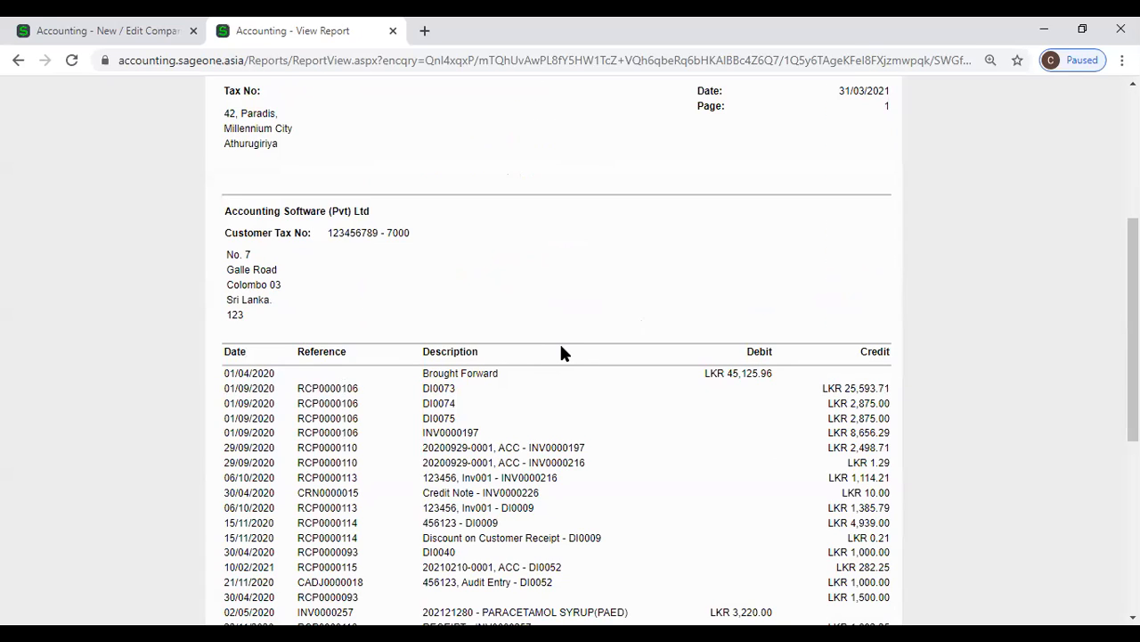
scroll(562, 353, up, 3)
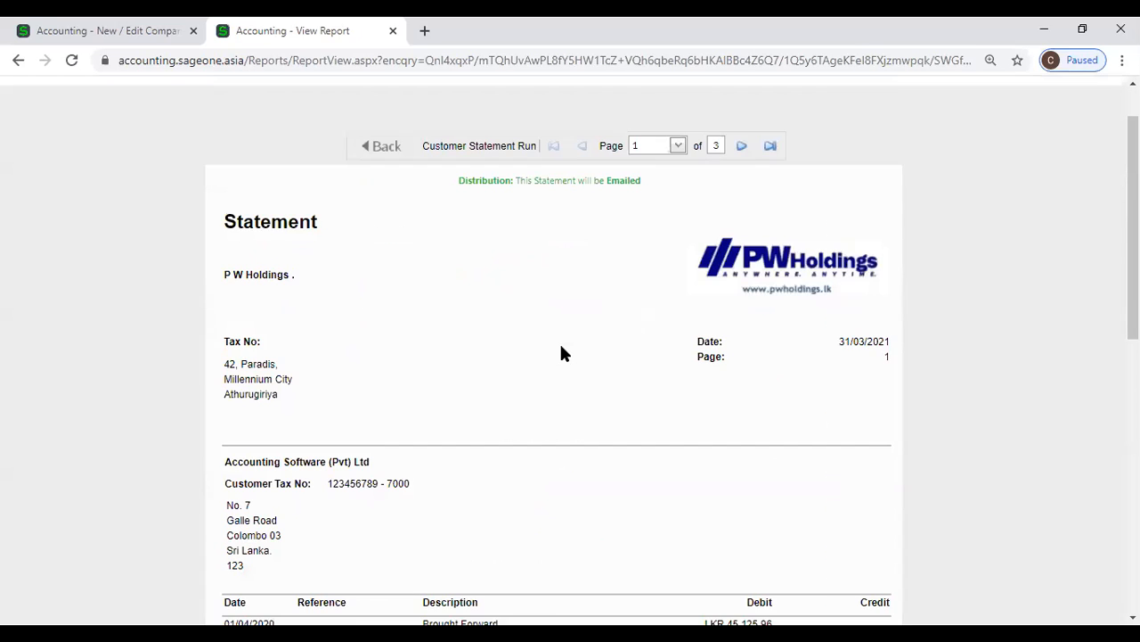
scroll(562, 353, down, 10)
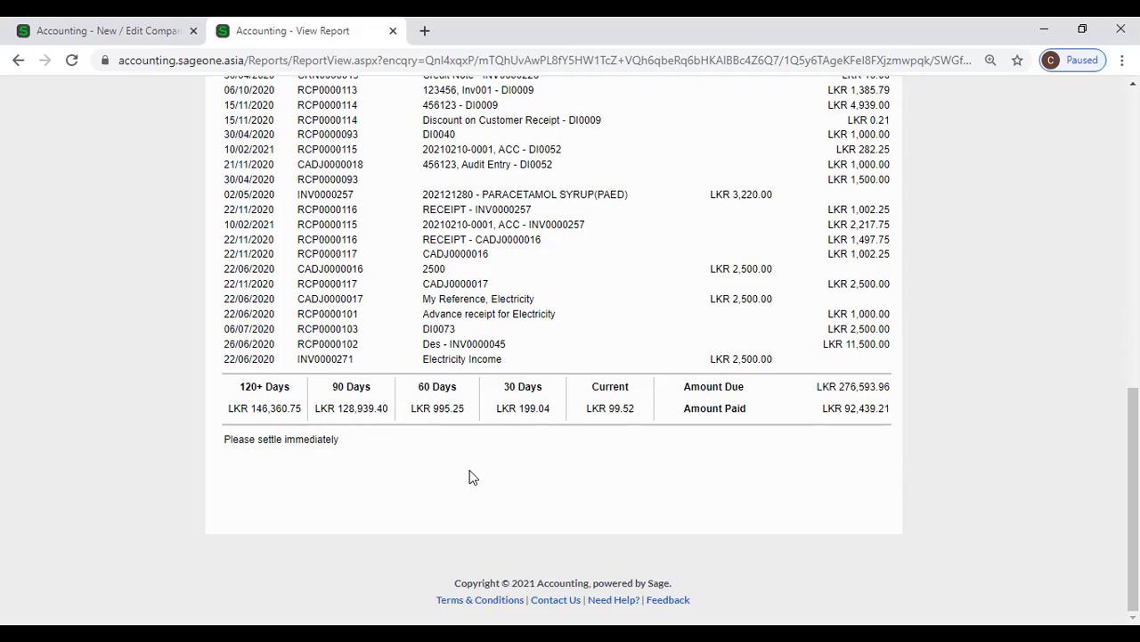
scroll(472, 477, up, 20)
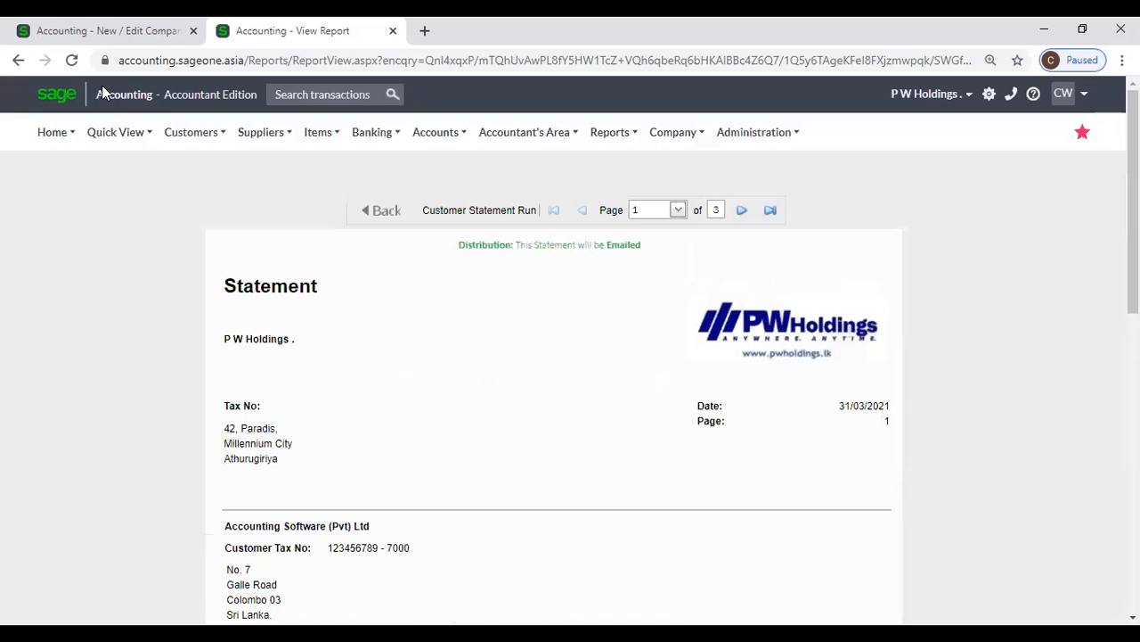
Compare the message and ageing balances at the end of the previewed statement with the overdue-period texts in the Statement Messages settings
click(108, 30)
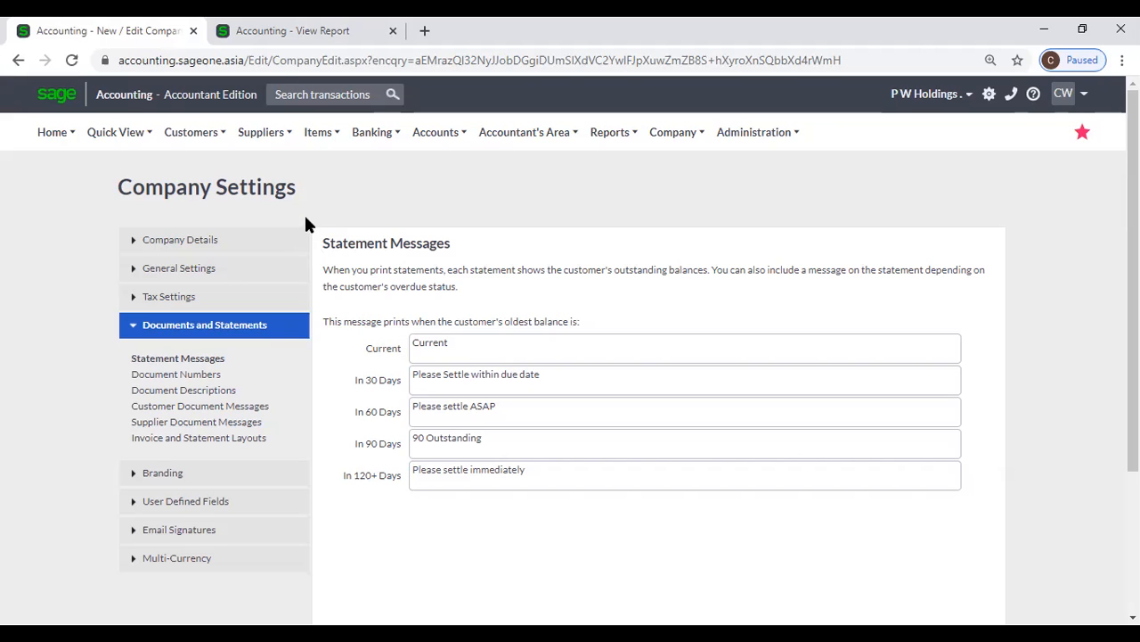
click(290, 32)
scroll(455, 383, down, 6)
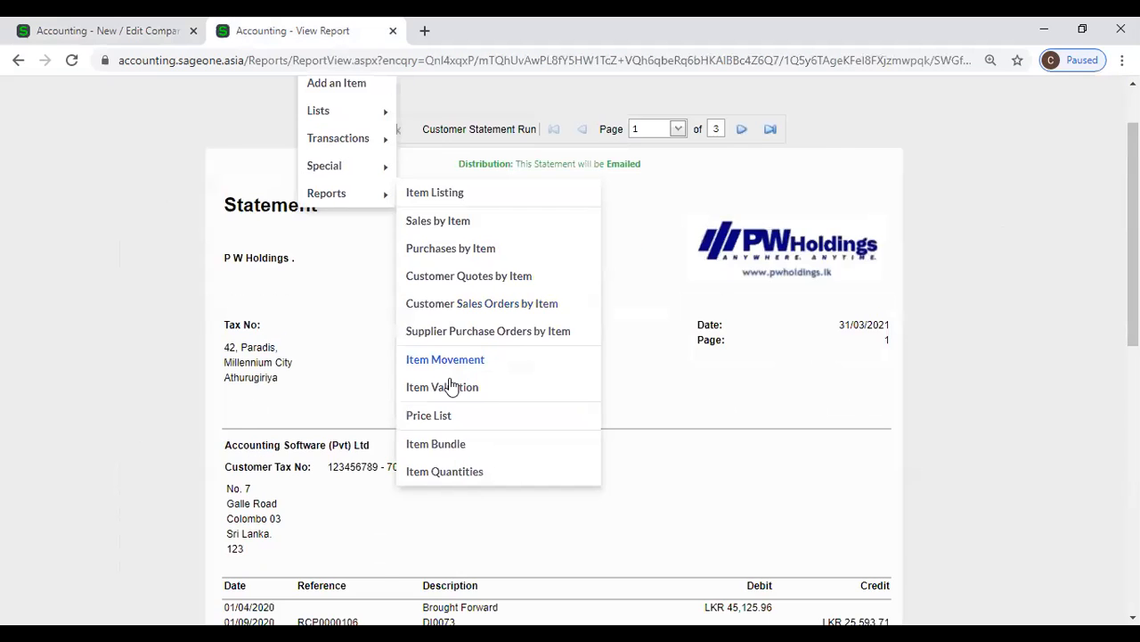
scroll(398, 438, down, 3)
click(82, 31)
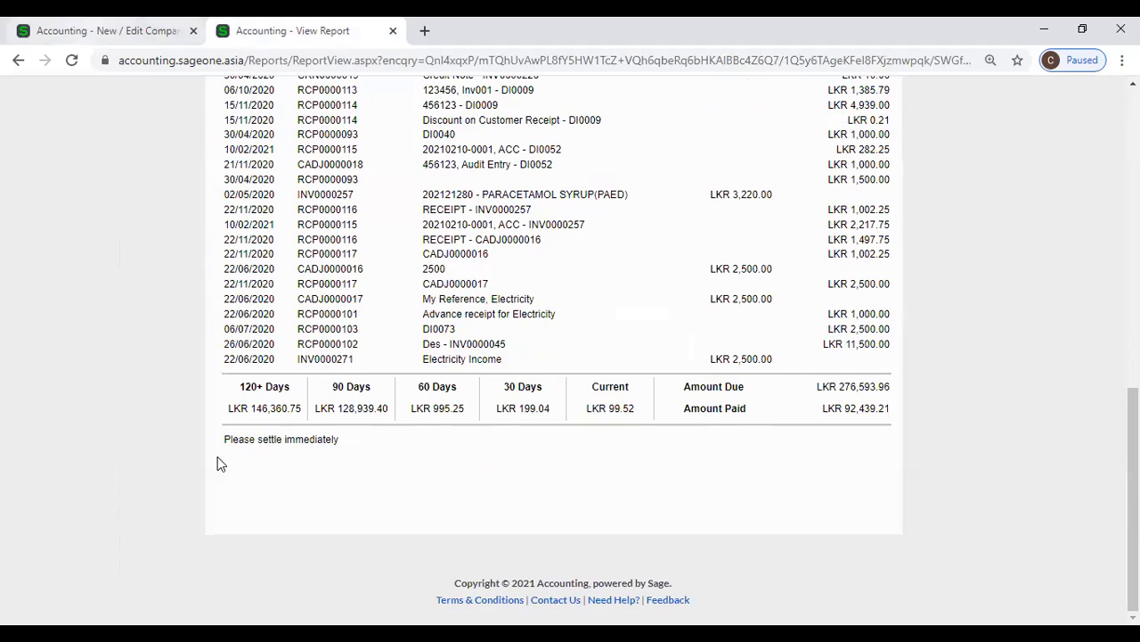
click(293, 32)
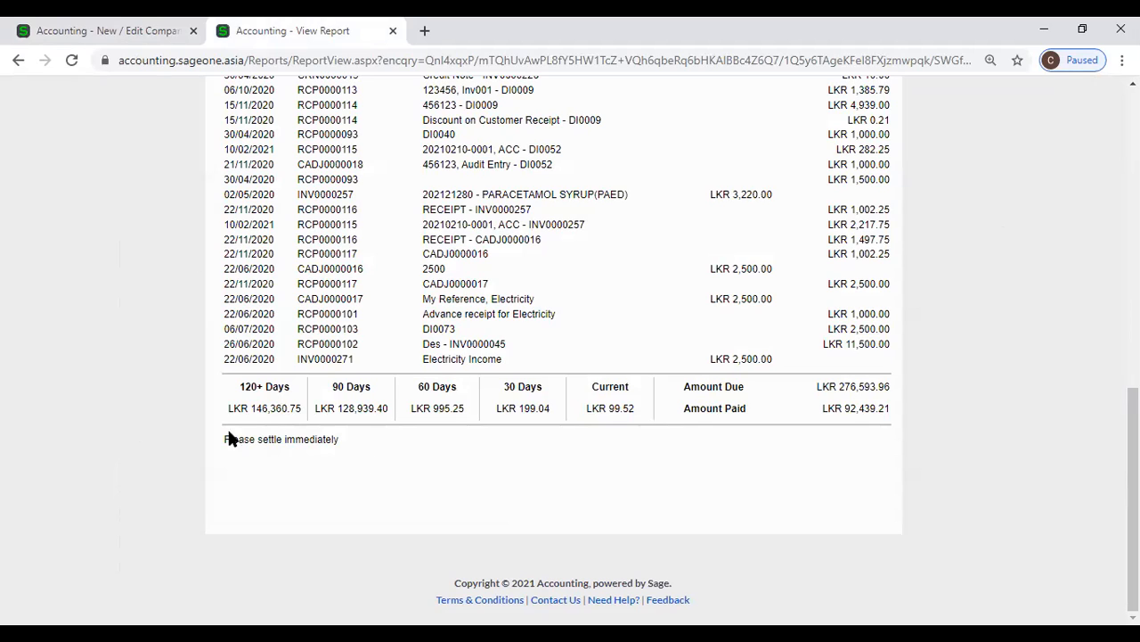
click(78, 21)
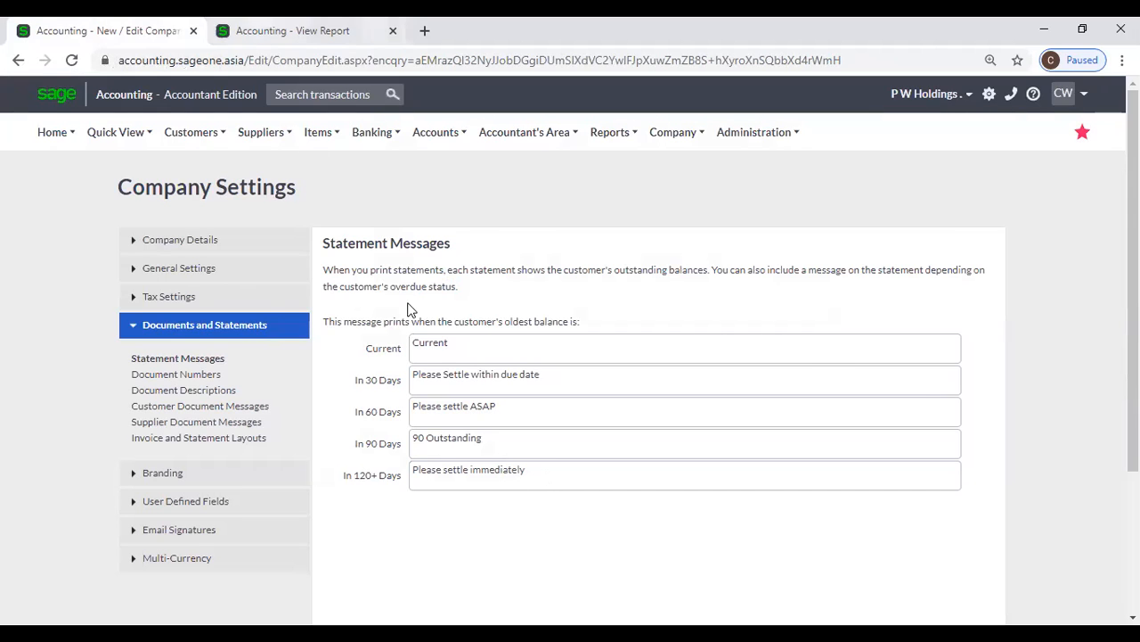
key(ctrl+Tab)
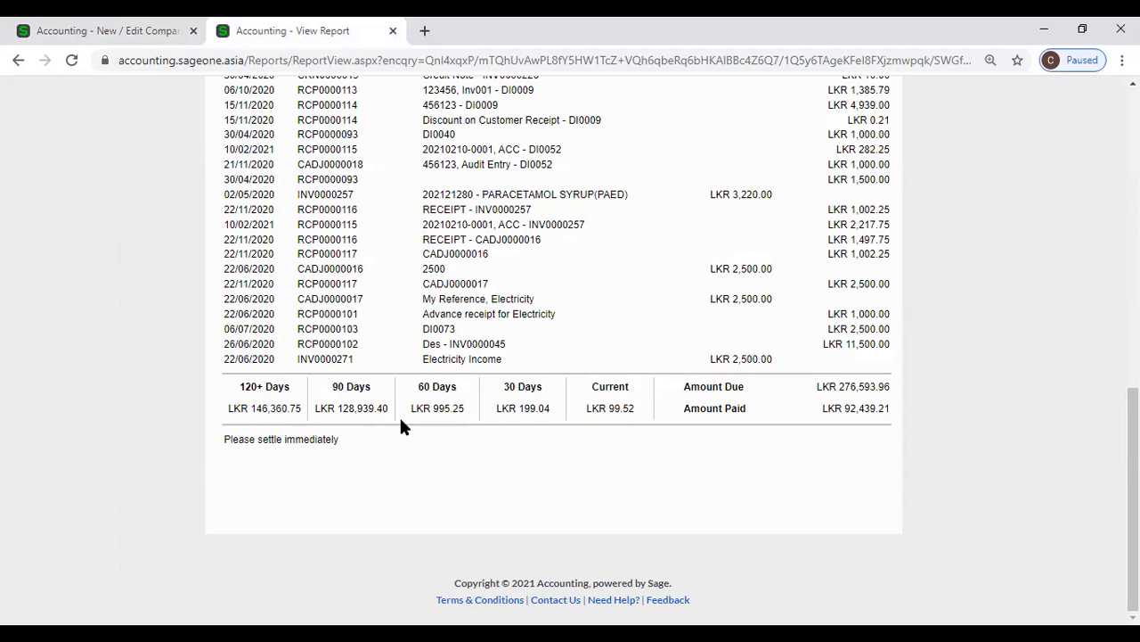
click(127, 33)
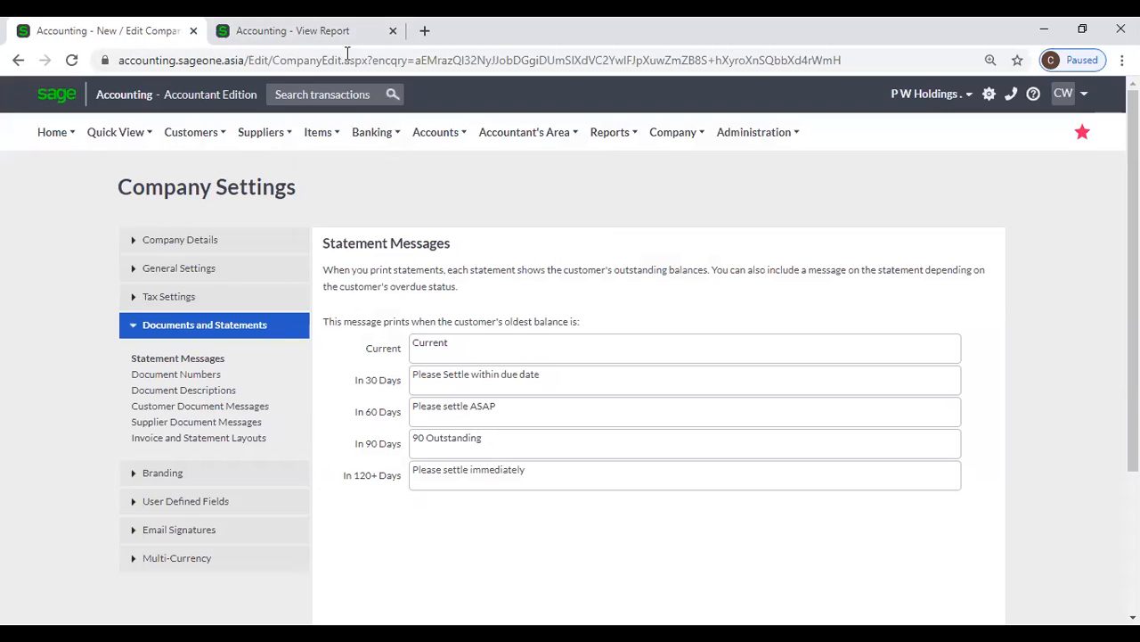
key(ctrl+Tab)
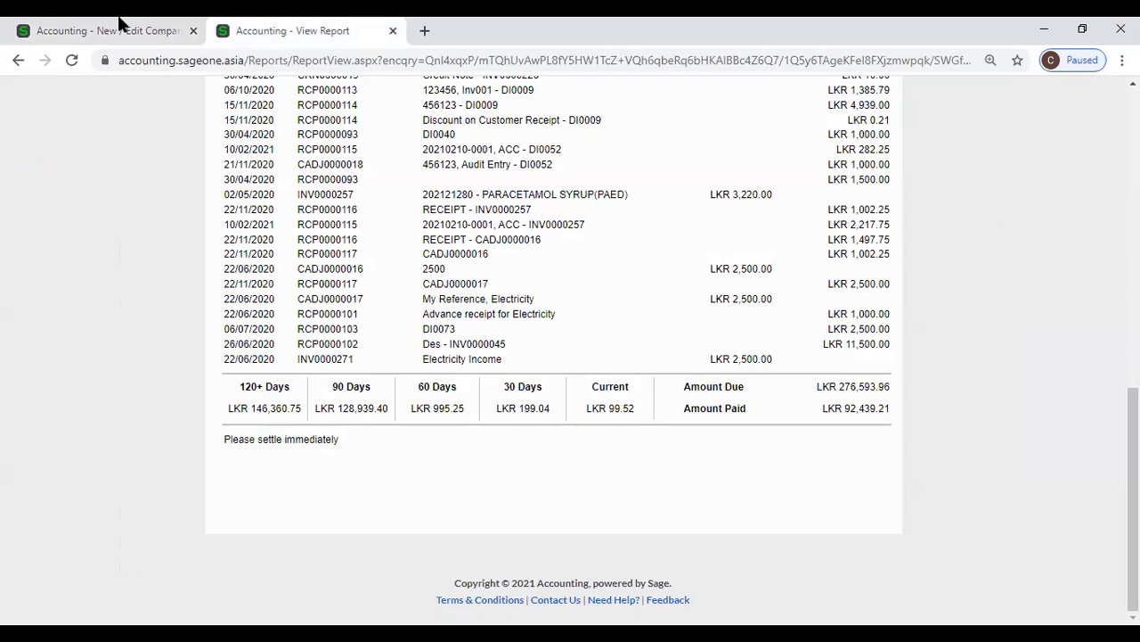
key(ctrl+Tab)
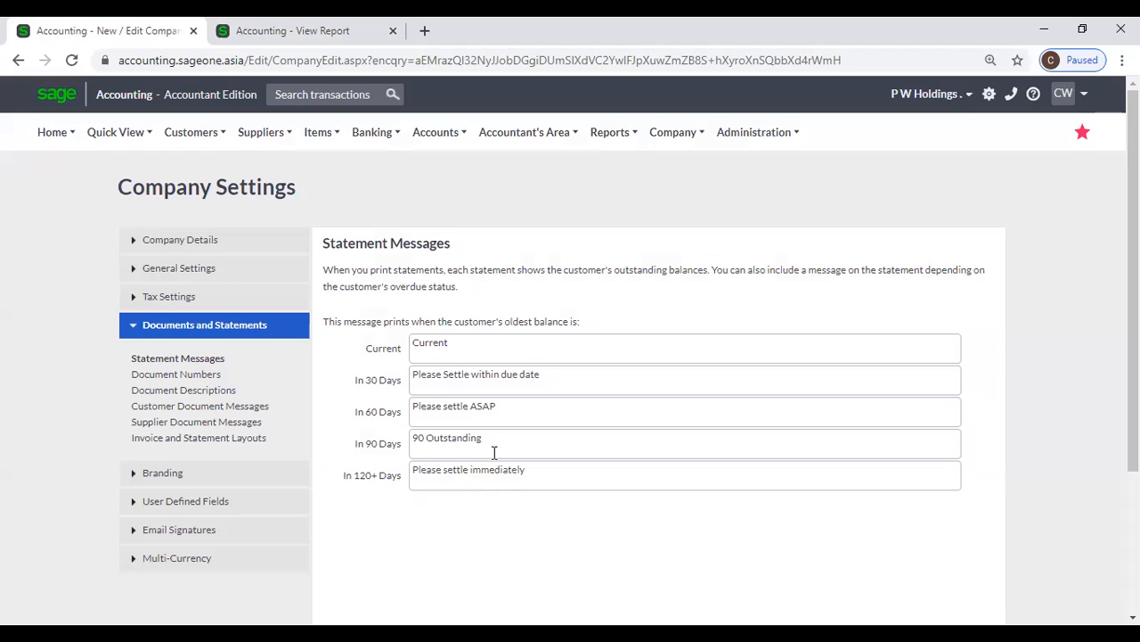
Recheck the message and ageing balances on the previewed customer statement against the Statement Messages settings
click(331, 34)
click(136, 34)
click(285, 32)
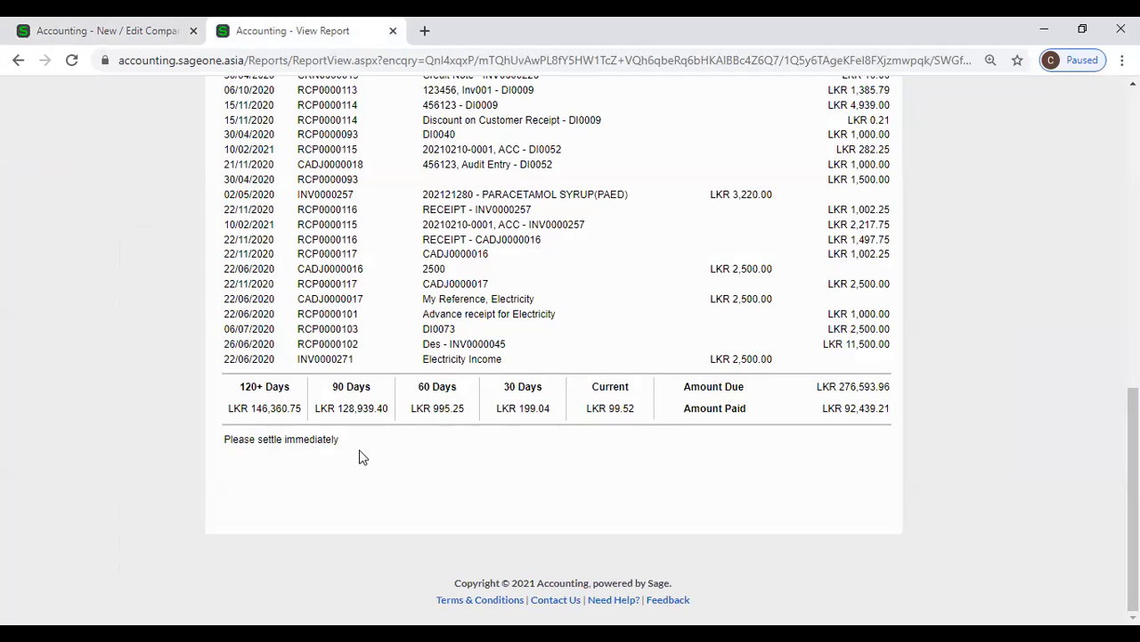
scroll(374, 448, up, 4)
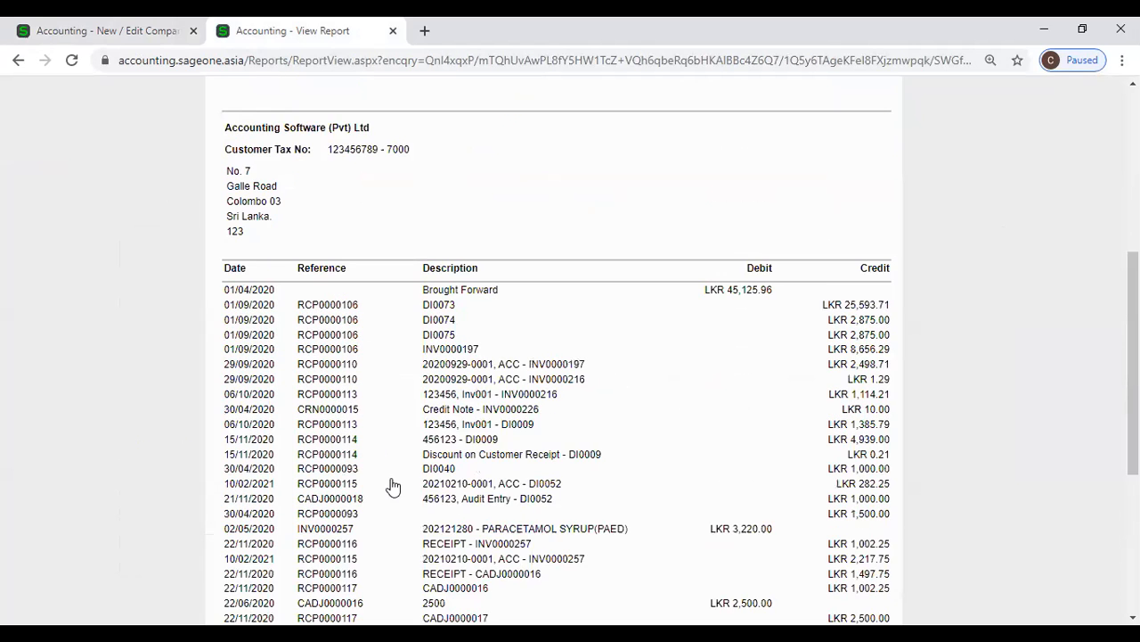
scroll(348, 400, up, 3)
click(77, 25)
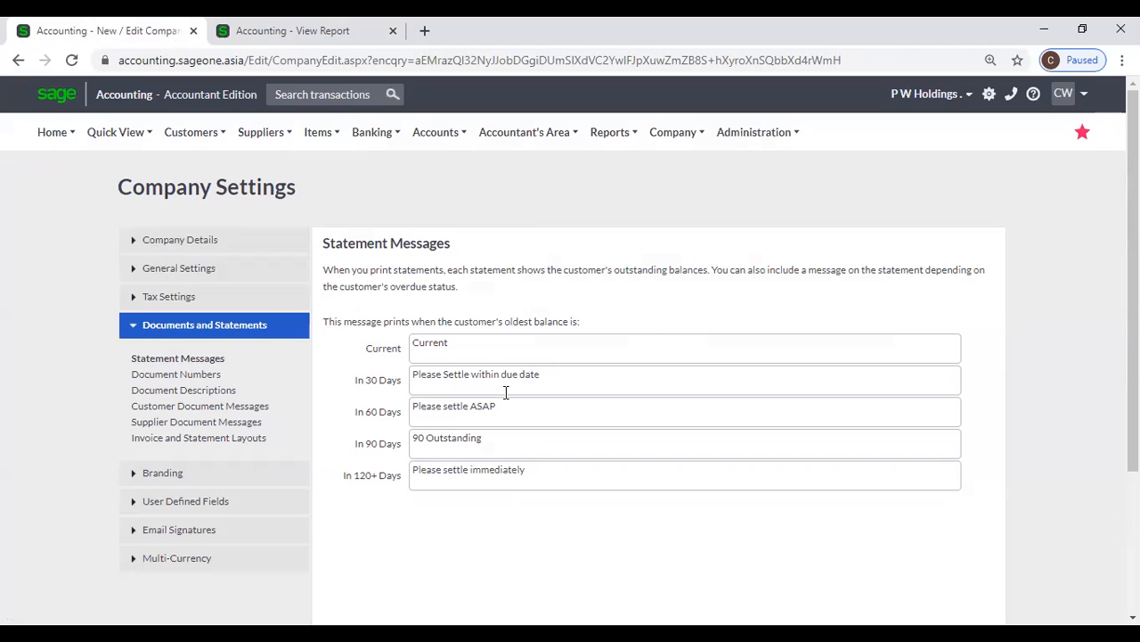
scroll(506, 393, down, 3)
scroll(506, 399, up, 1)
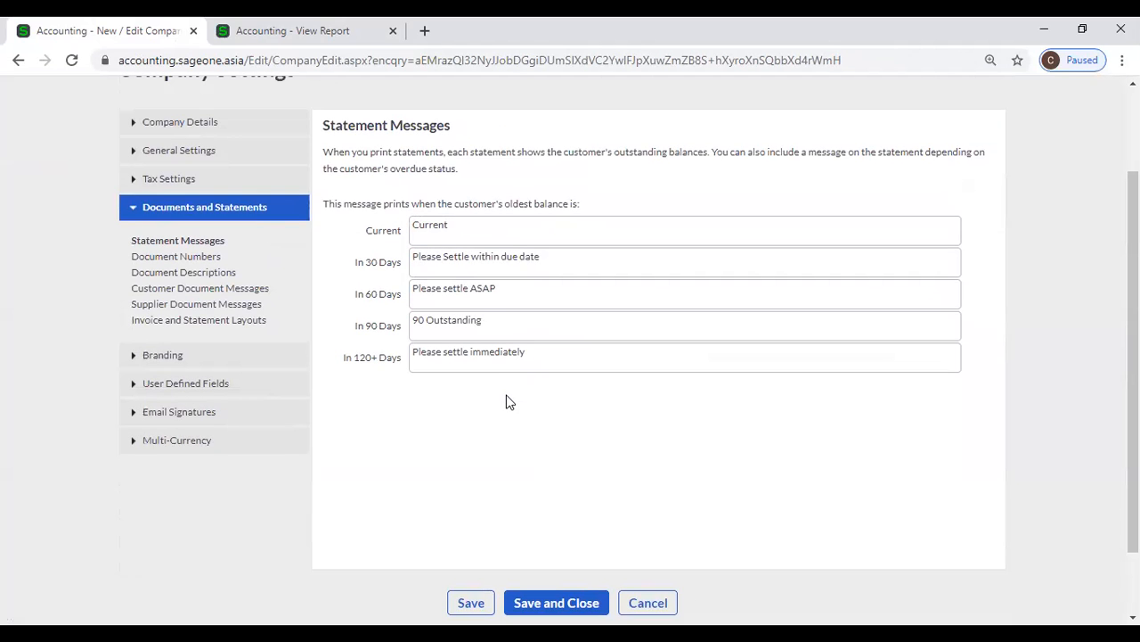
Open the Document Numbers settings and compare the listed document types with the available customer and supplier transaction types
click(208, 260)
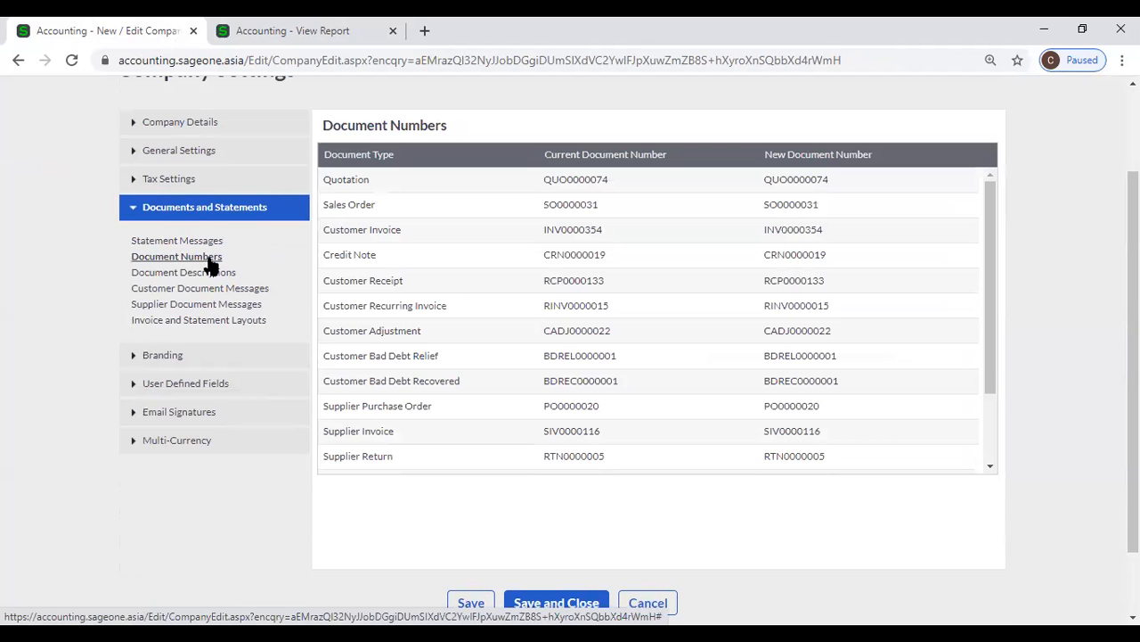
scroll(261, 142, up, 2)
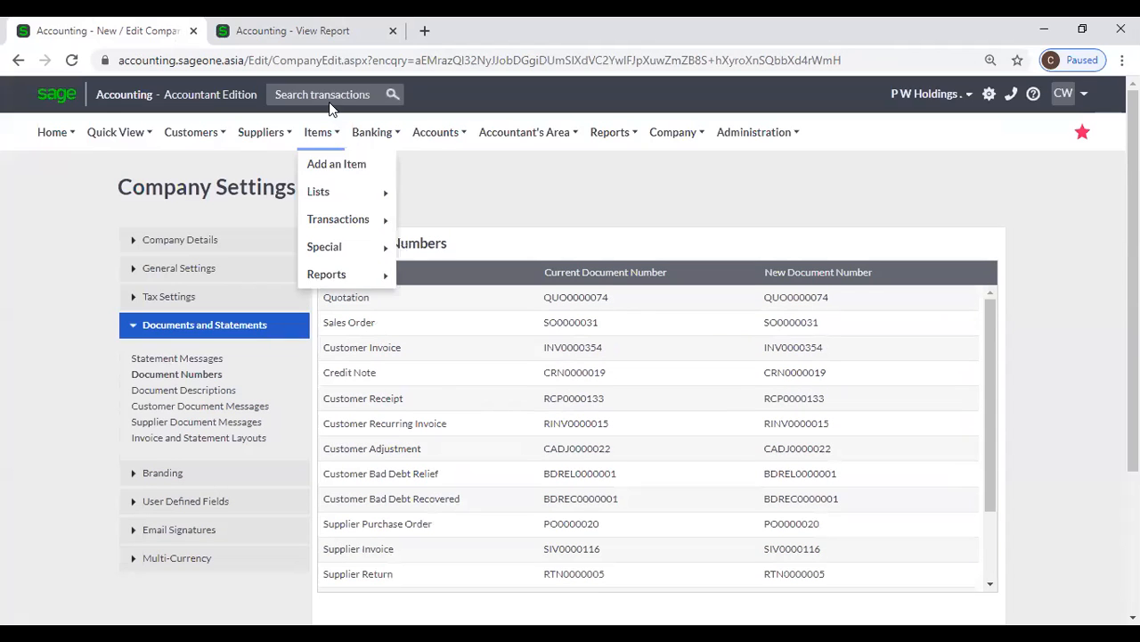
click(210, 26)
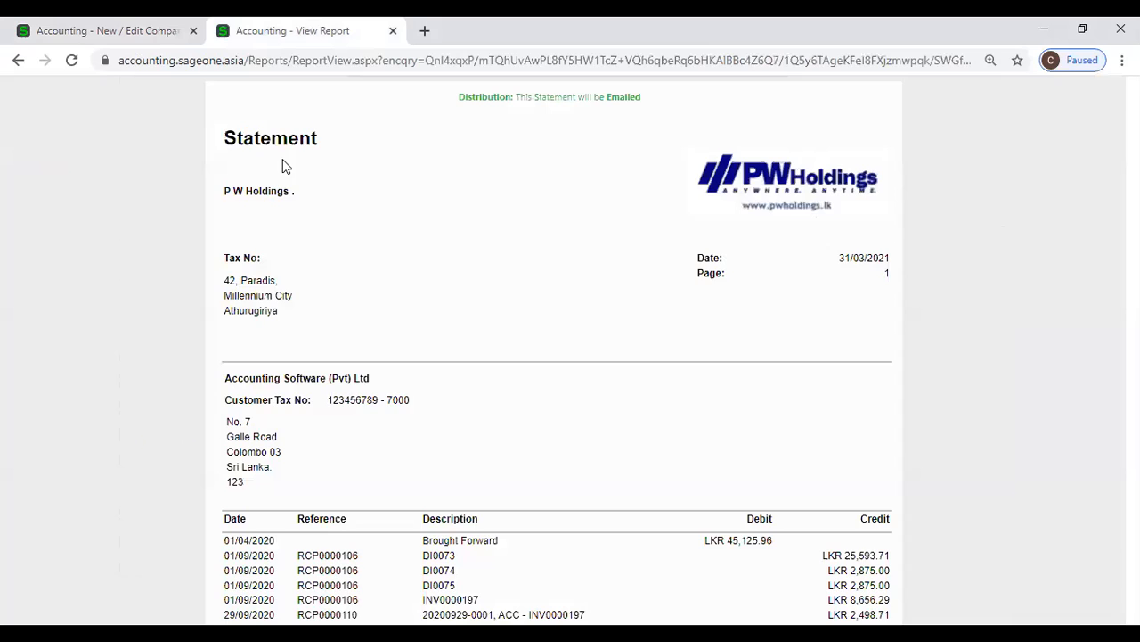
mouse_move(194, 136)
mouse_move(214, 219)
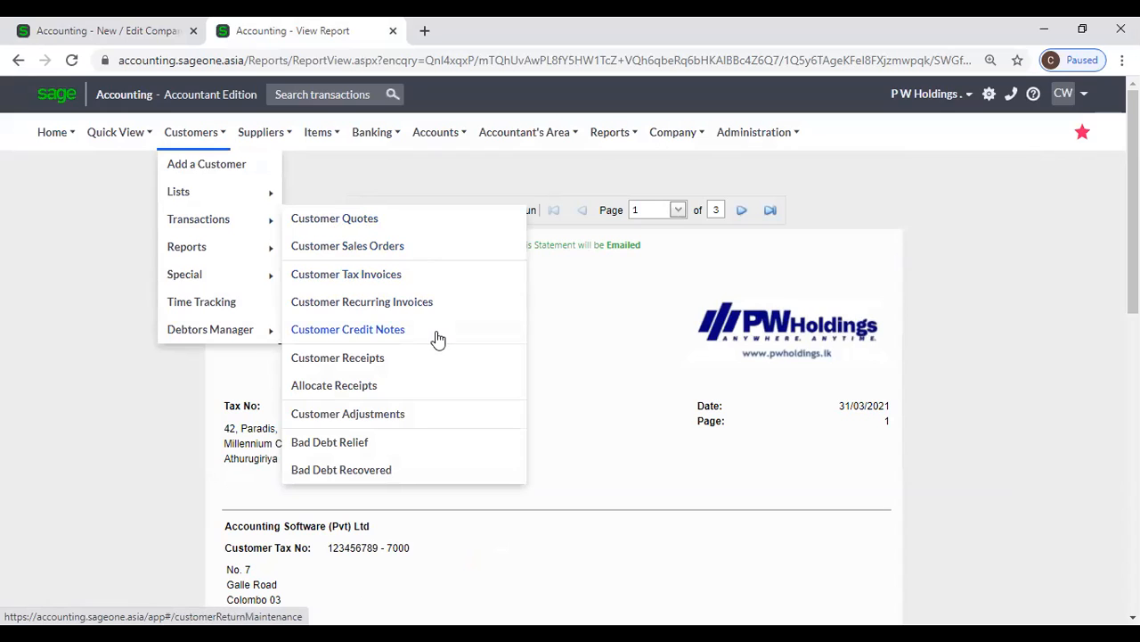
mouse_move(263, 133)
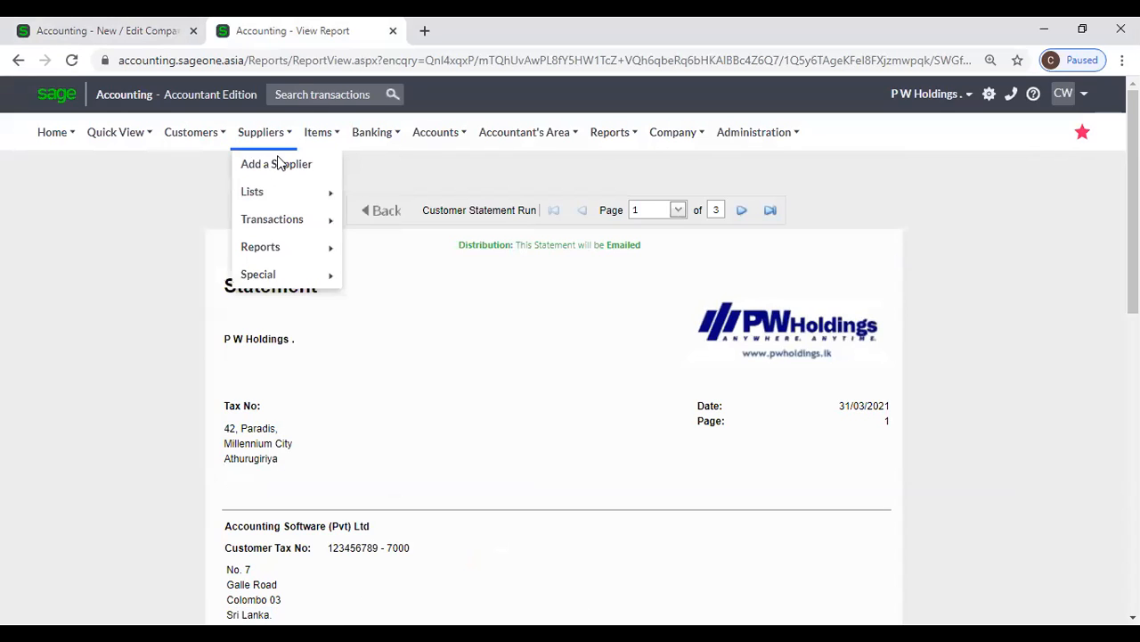
mouse_move(283, 220)
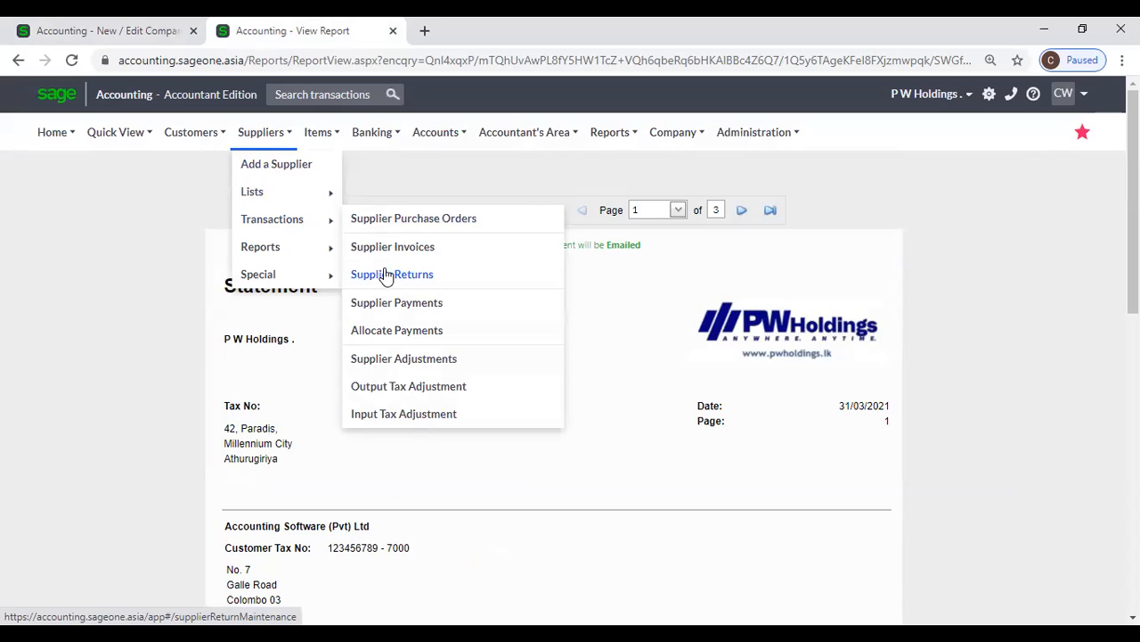
mouse_move(331, 255)
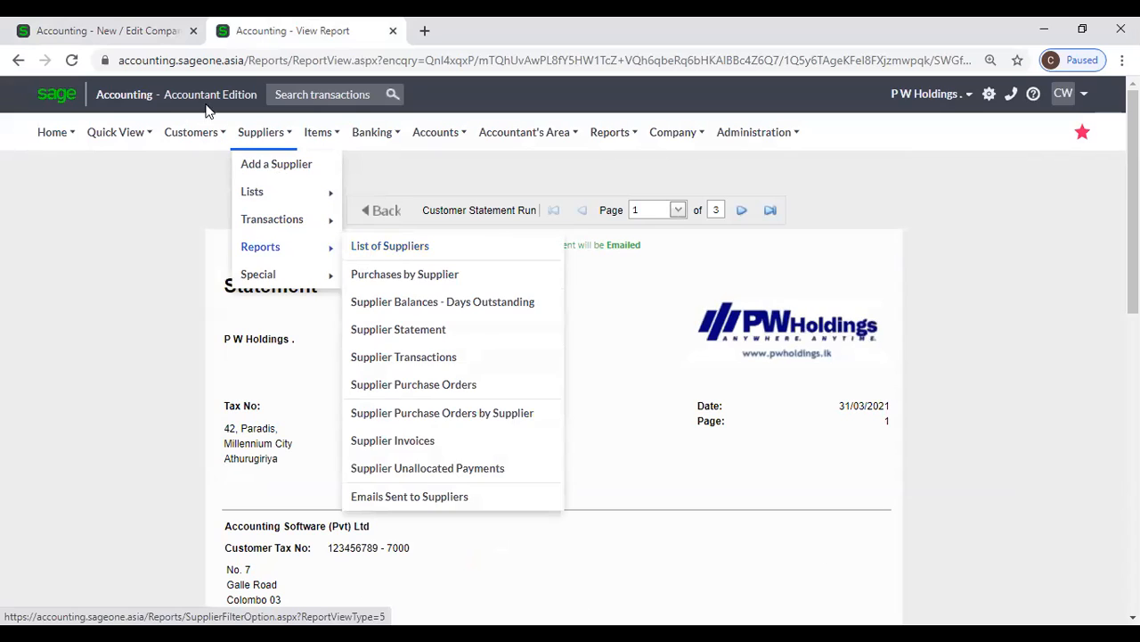
click(110, 30)
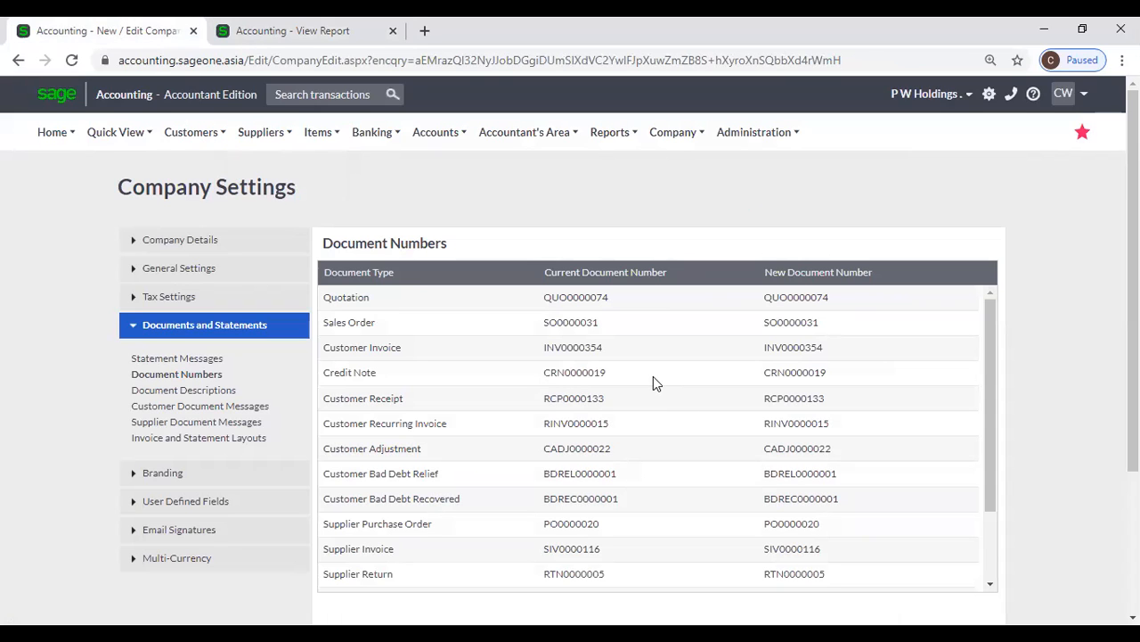
Open the Customer Quotes list and sort it by document number in ascending order
click(294, 30)
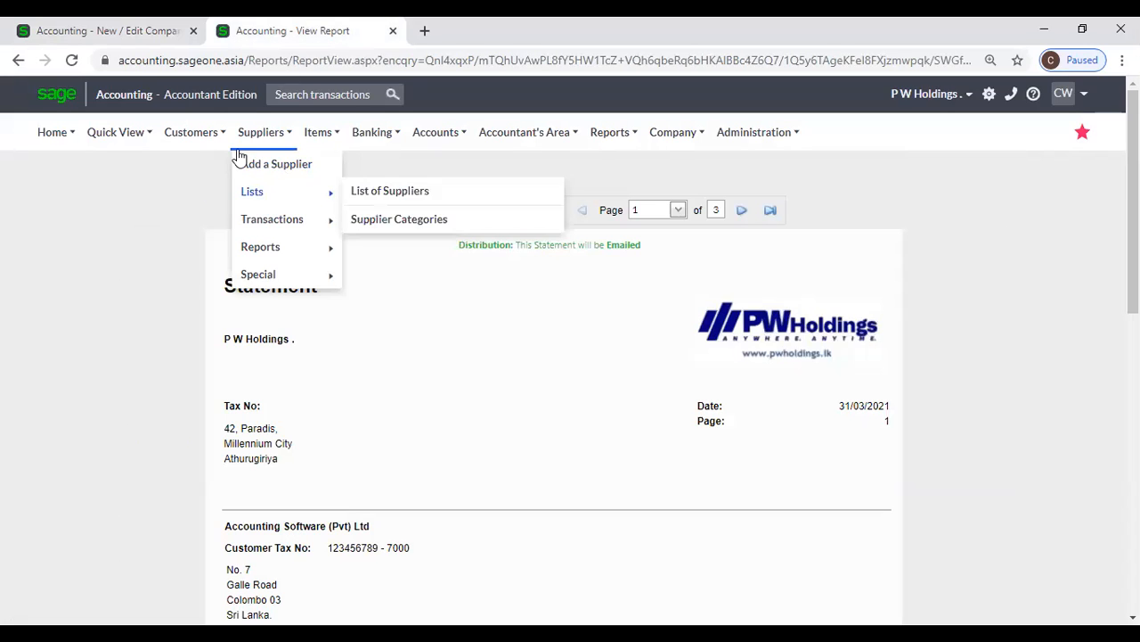
mouse_move(190, 167)
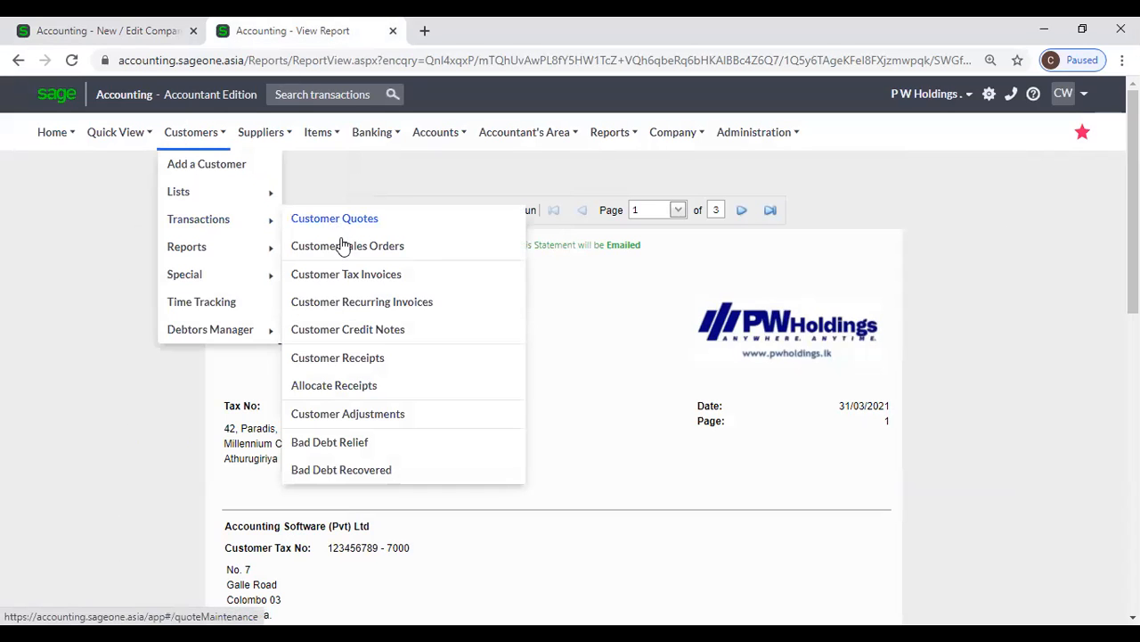
click(334, 220)
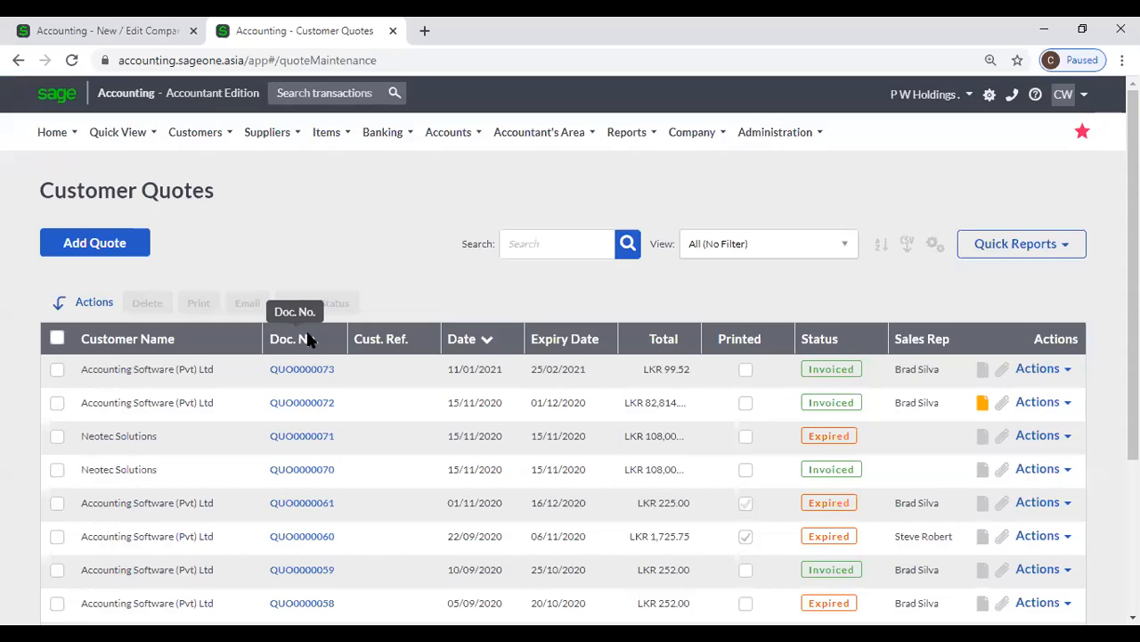
click(305, 337)
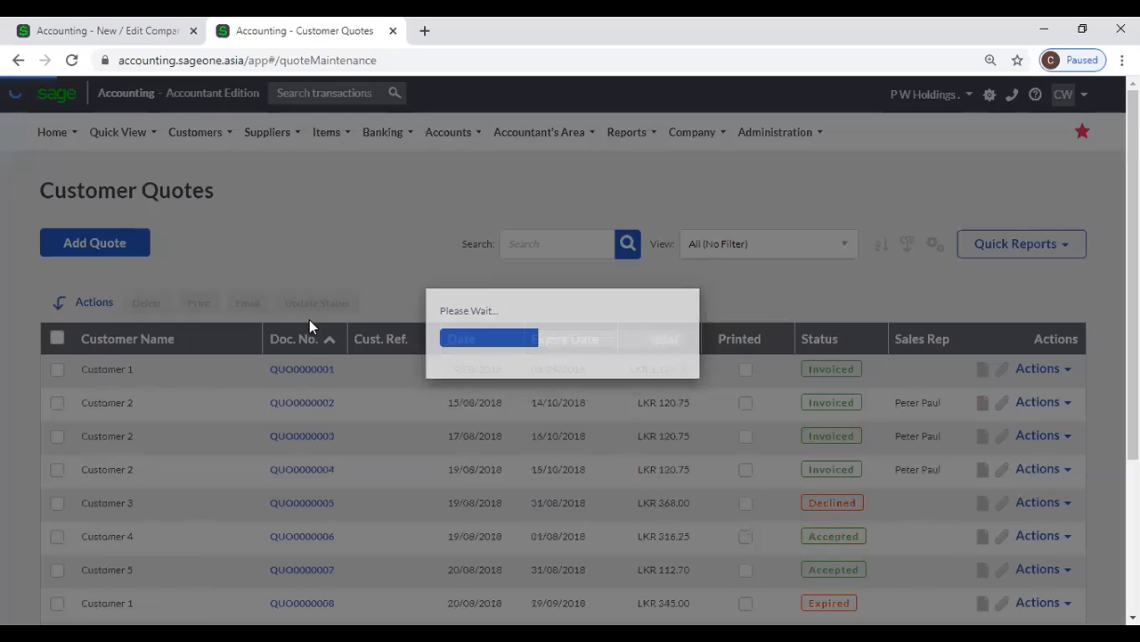
scroll(226, 214, down, 2)
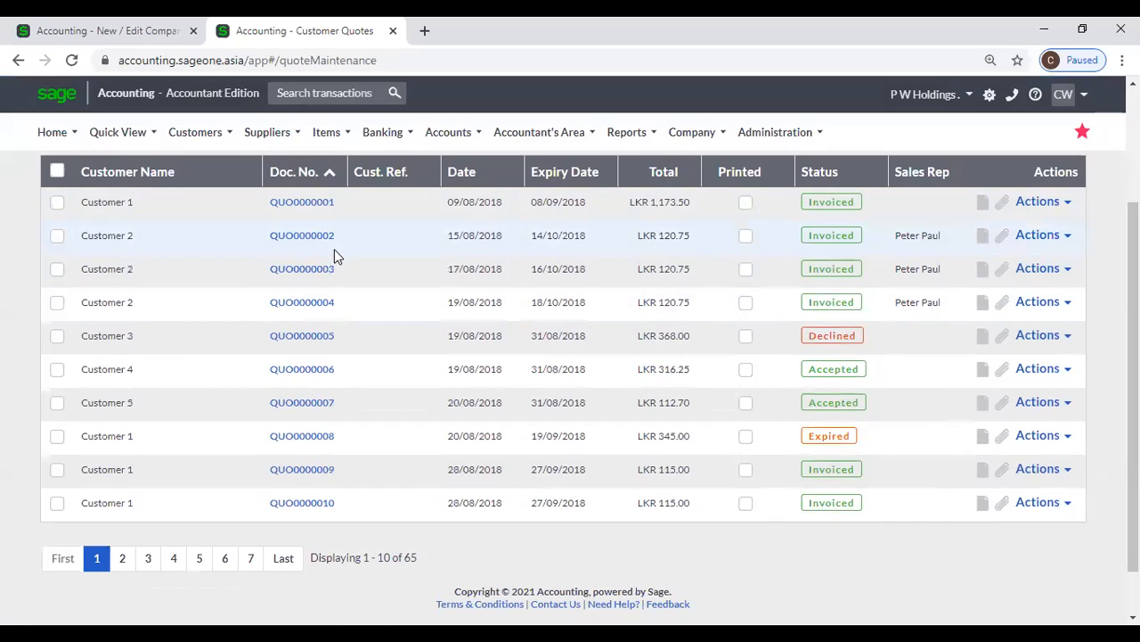
scroll(266, 244, up, 3)
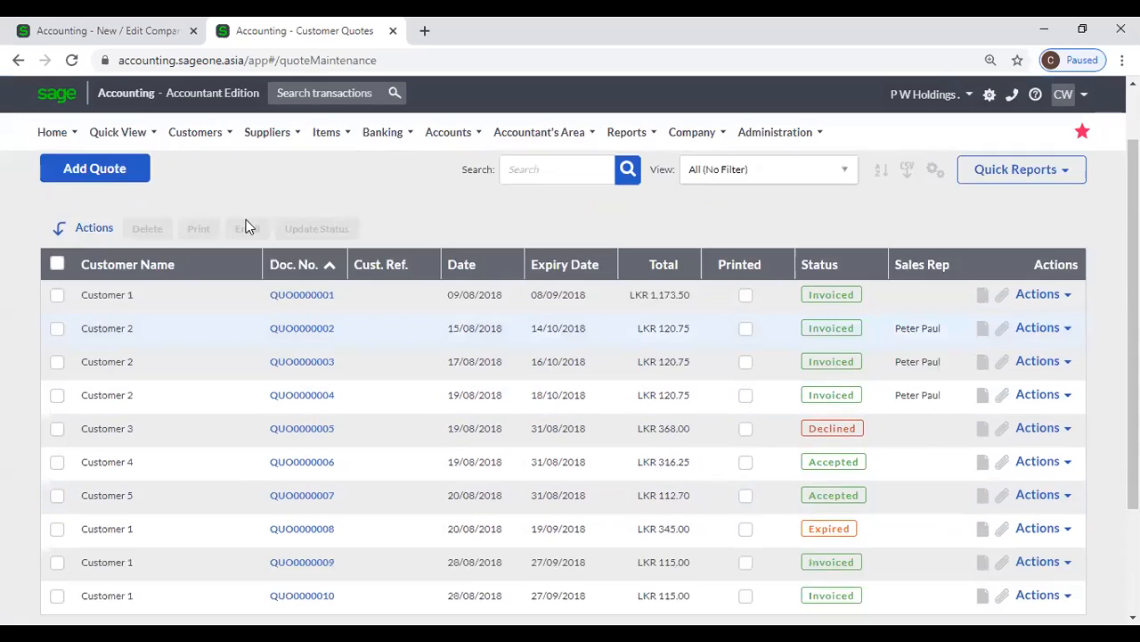
Set the new document number for quotations to QUO0000001 in the Document Numbers settings
click(96, 29)
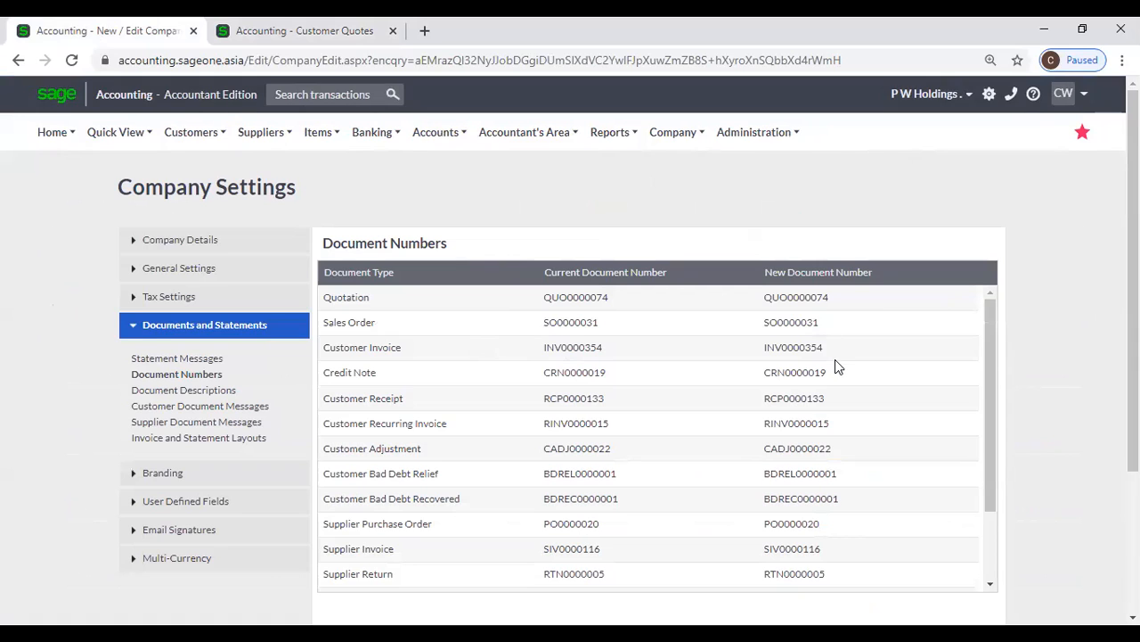
scroll(837, 365, down, 2)
scroll(840, 374, up, 2)
click(826, 302)
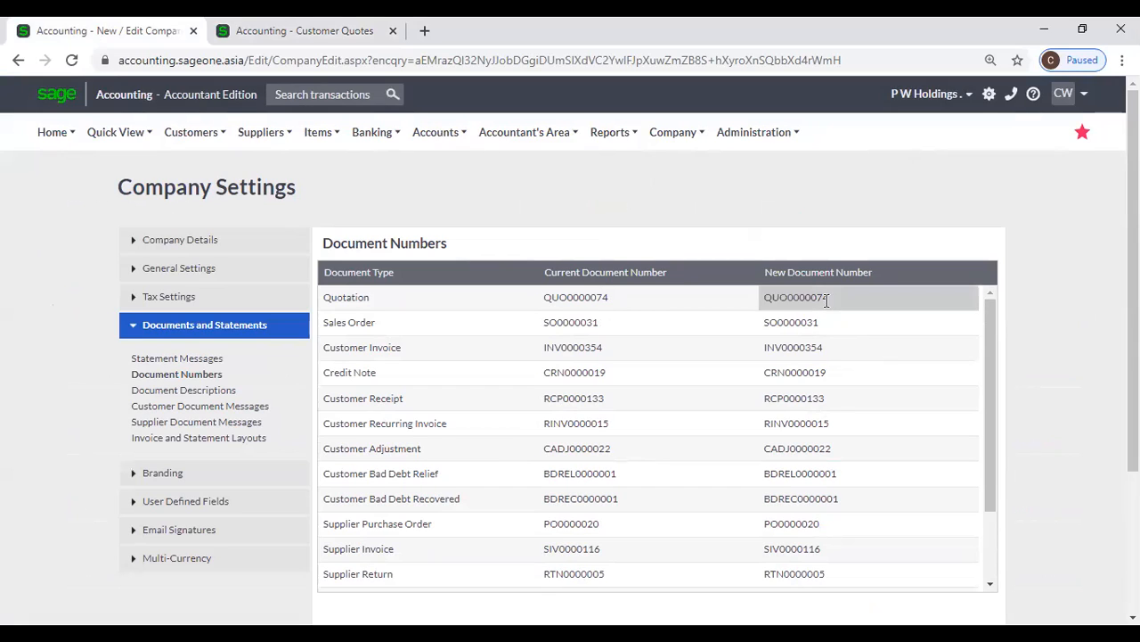
click(844, 296)
key(BackSpace)
key(BackSpace)
text(01)
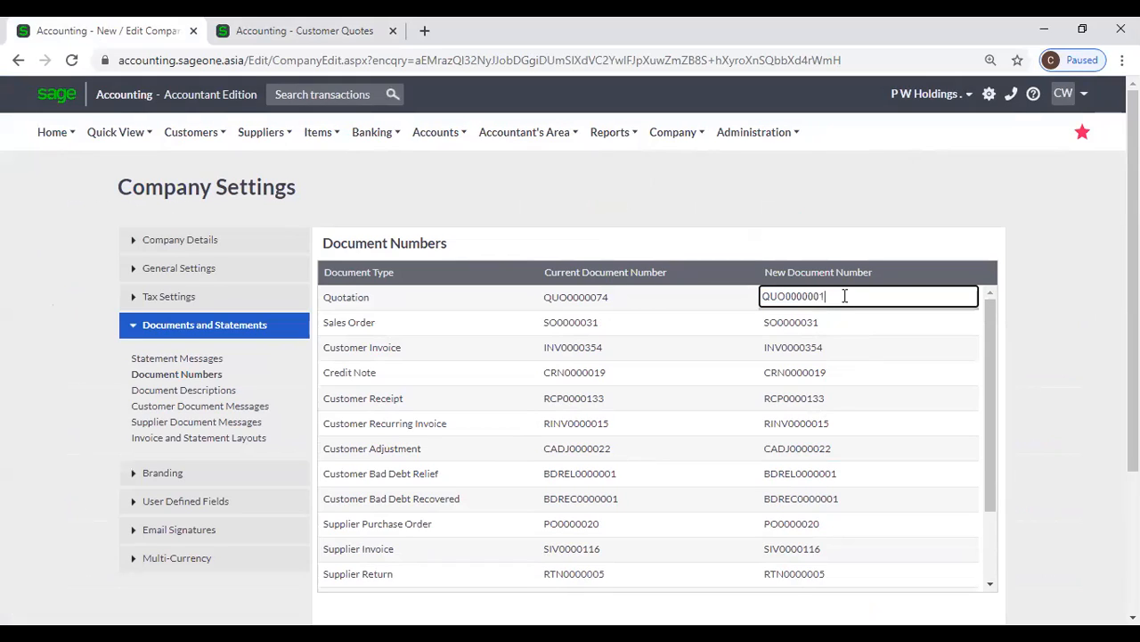
Set the new document number for quotations back to QUO0000074 in the Document Numbers settings
click(343, 30)
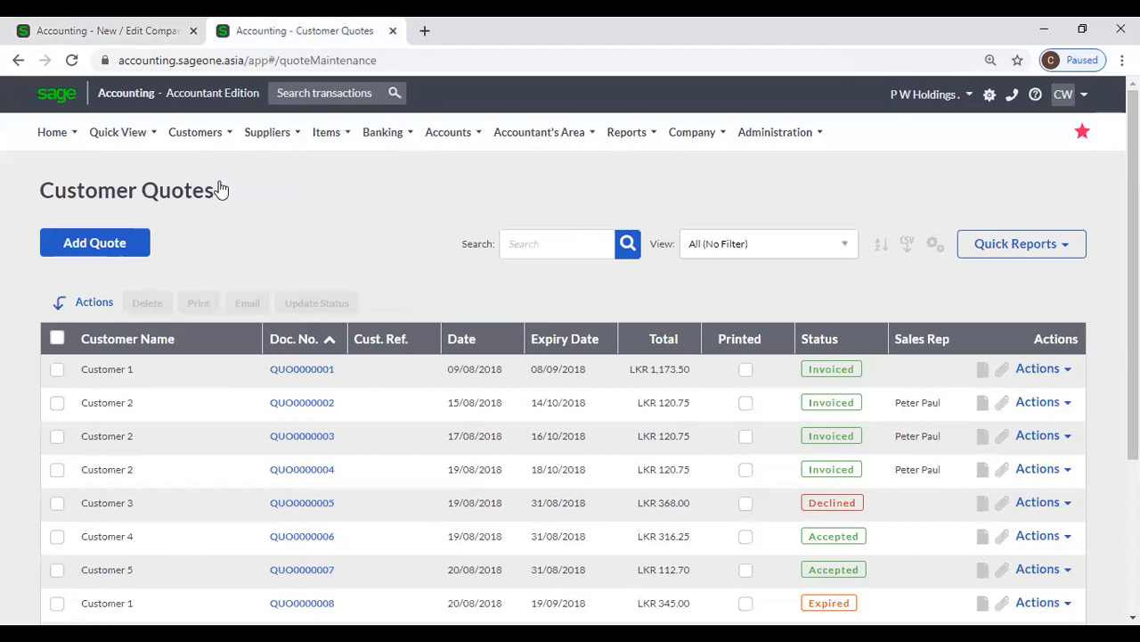
mouse_move(196, 138)
mouse_move(239, 233)
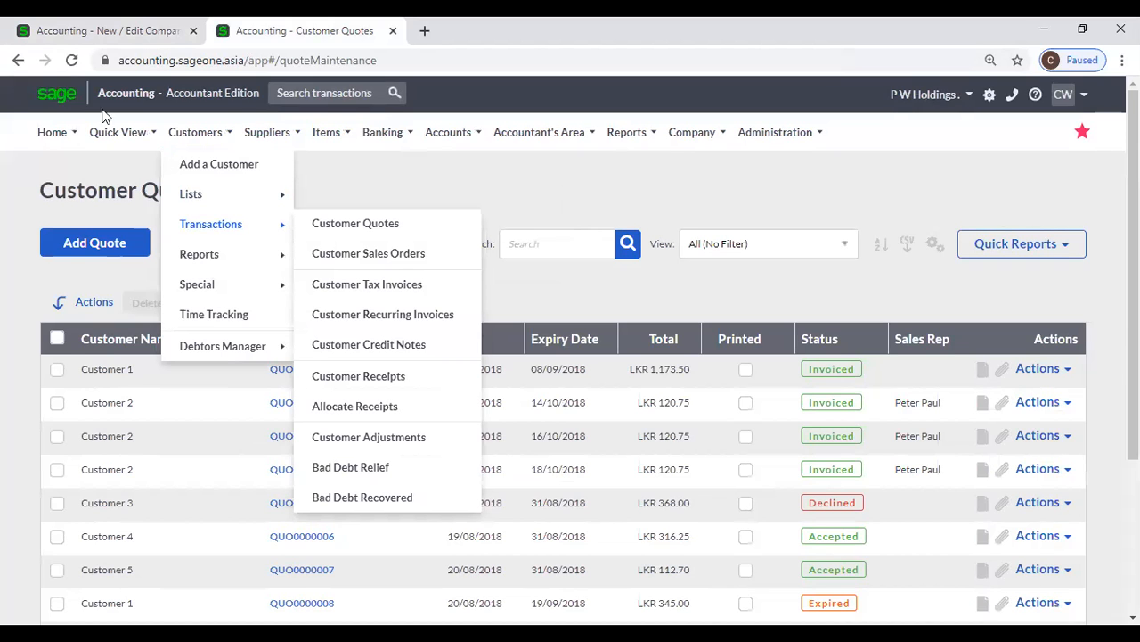
click(80, 27)
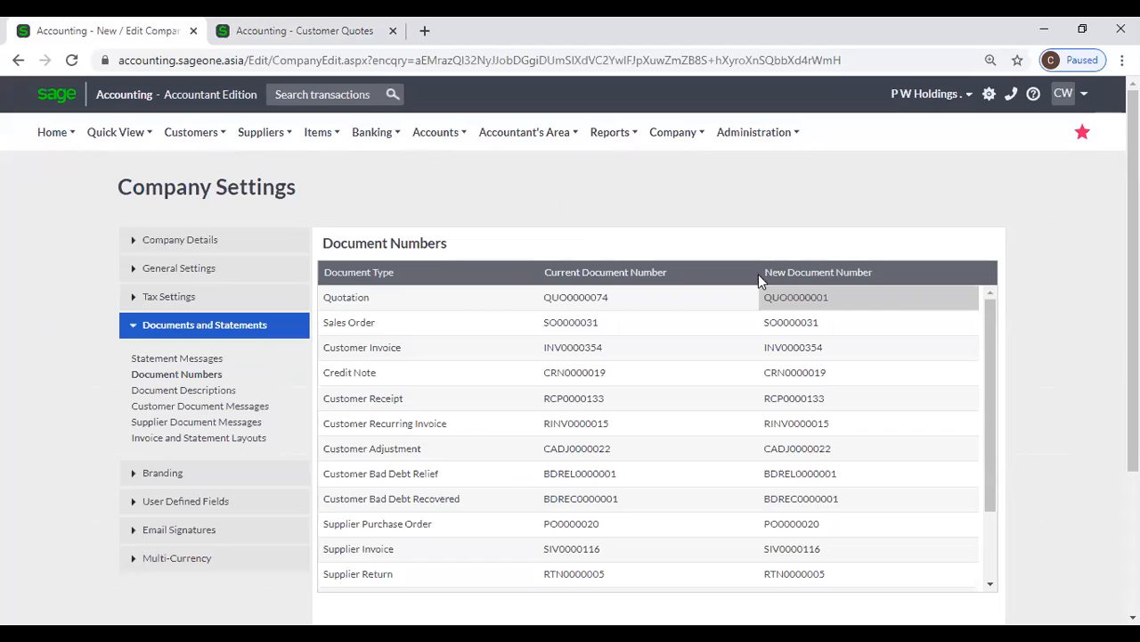
click(869, 297)
click(881, 297)
key(BackSpace)
key(BackSpace)
text(74)
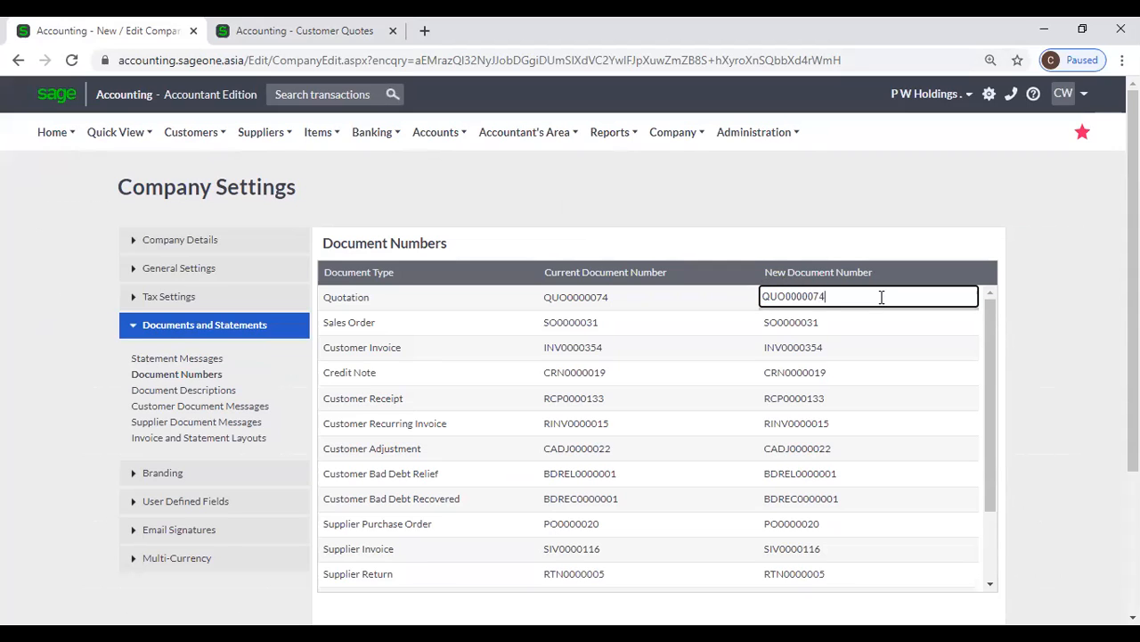
click(1032, 375)
Return to the Customer Quotes list and start a new blank quote
key(ctrl+Tab)
click(195, 132)
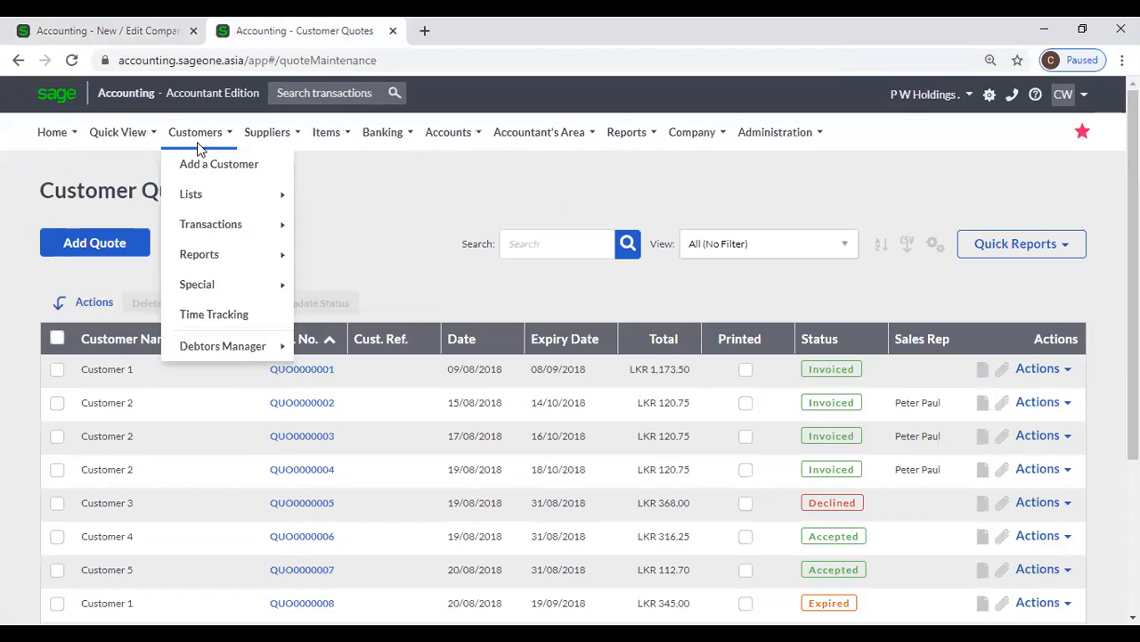
mouse_move(223, 236)
click(409, 229)
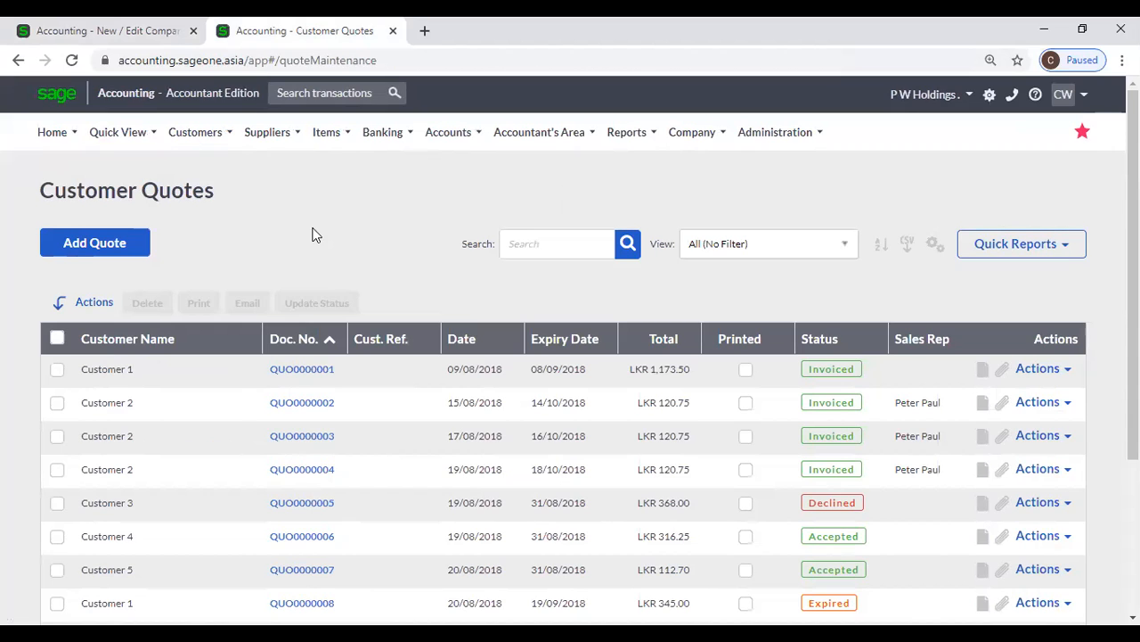
scroll(302, 228, down, 1)
scroll(299, 233, up, 1)
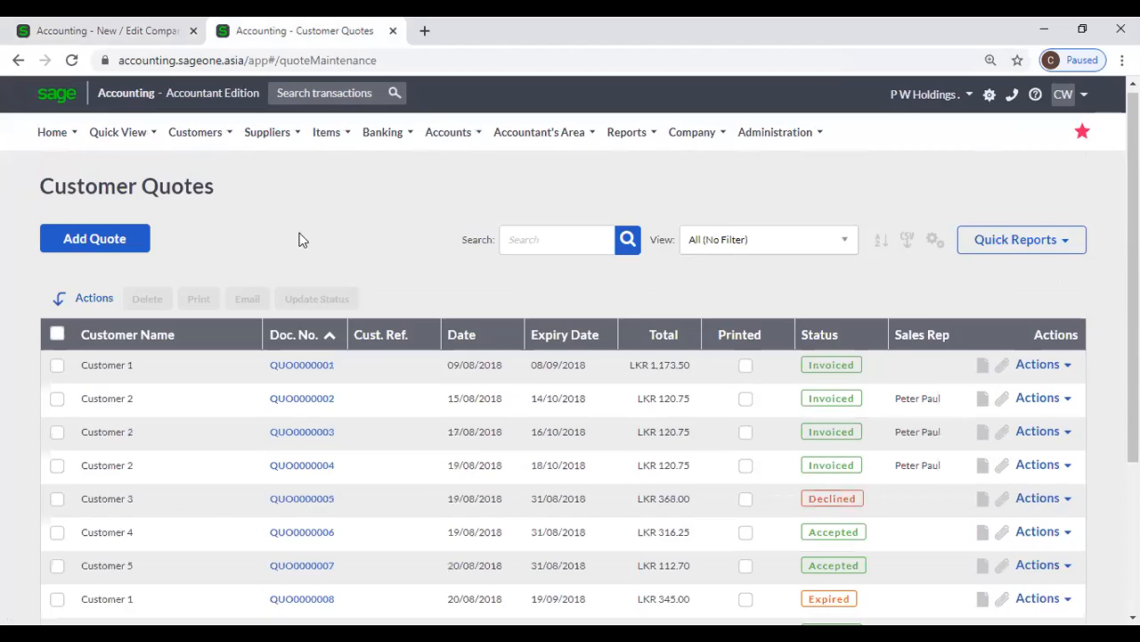
click(196, 132)
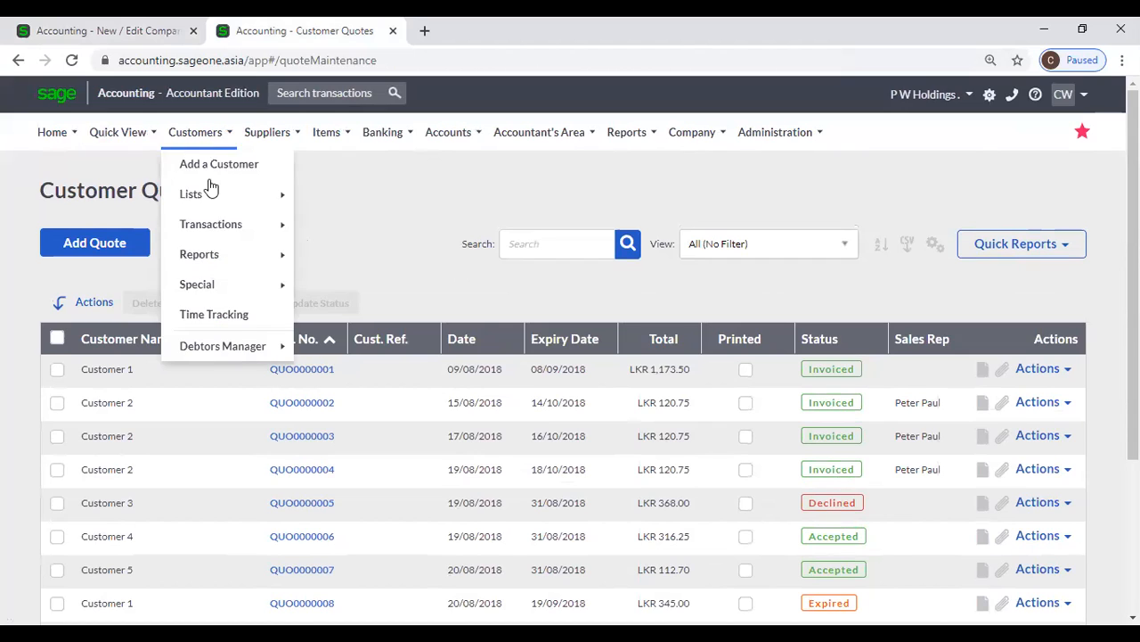
mouse_move(221, 235)
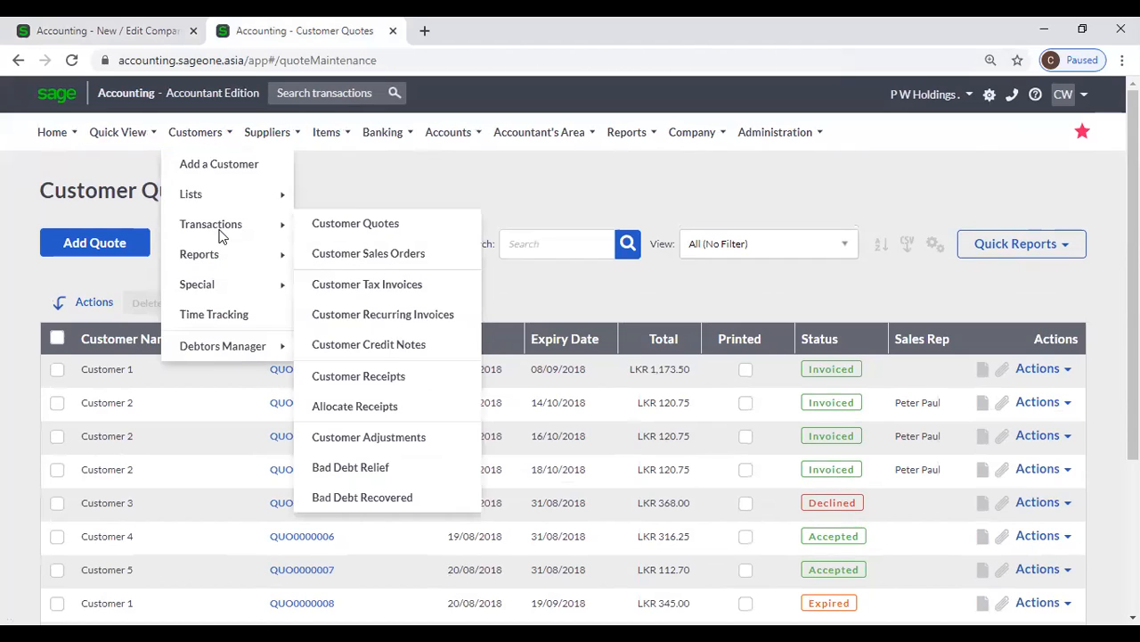
click(381, 229)
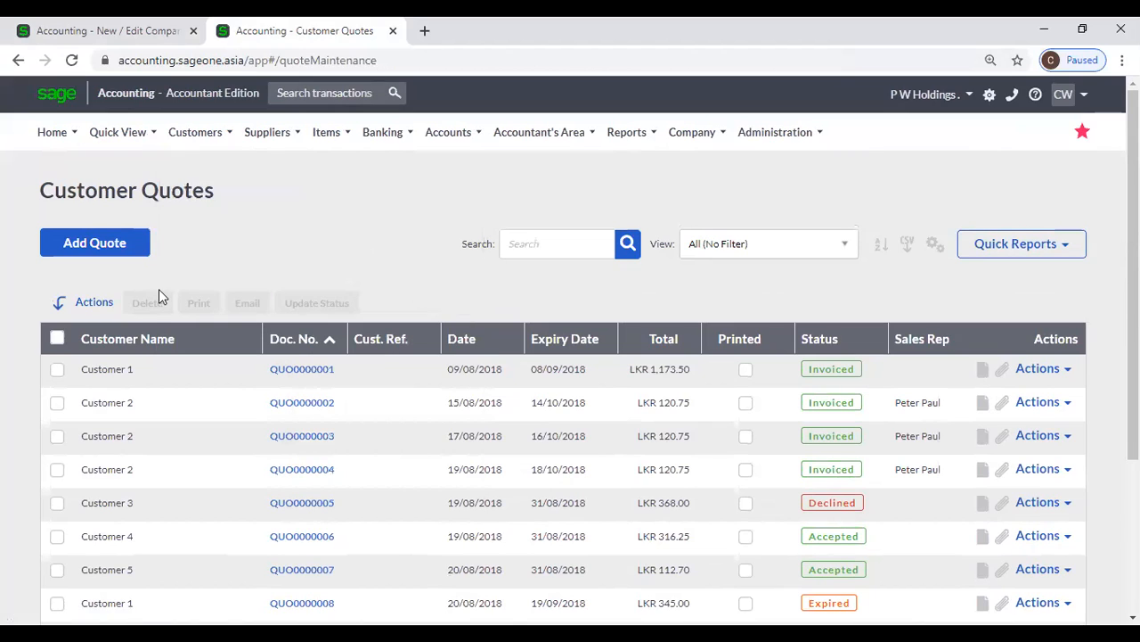
click(82, 257)
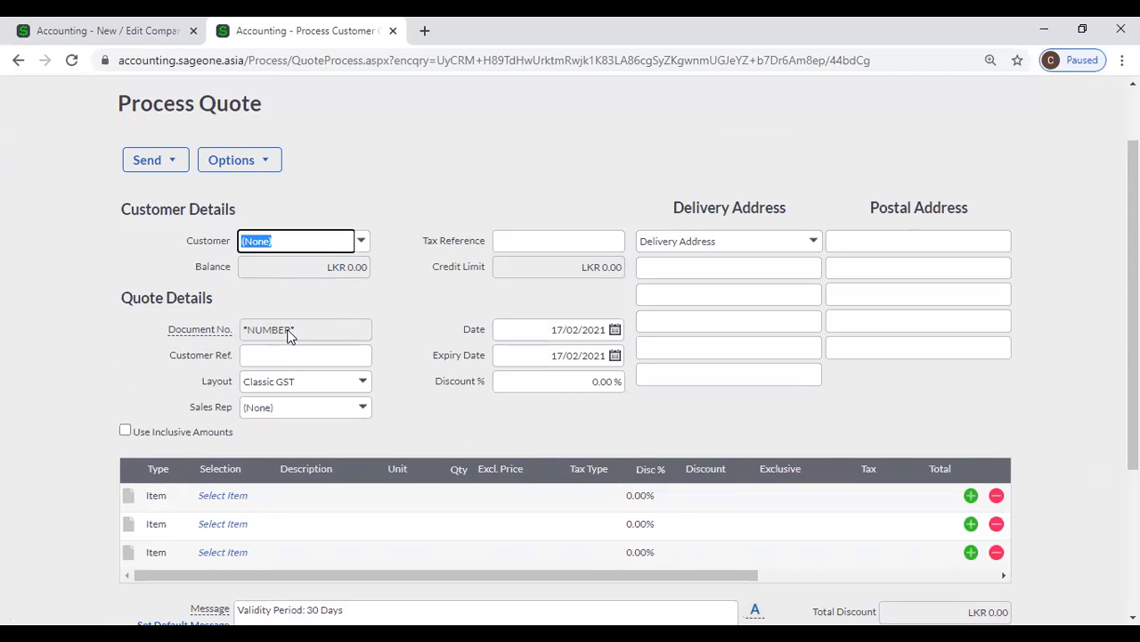
Read the help text for the quote's document number field and compare the field with the Document Numbers settings
mouse_move(202, 333)
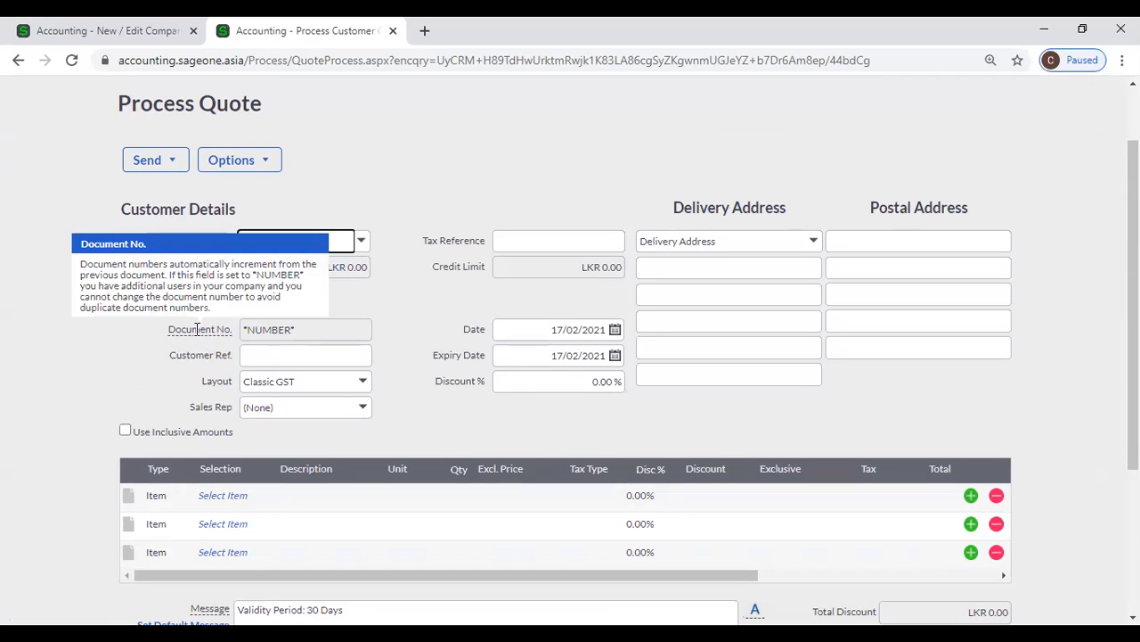
click(89, 31)
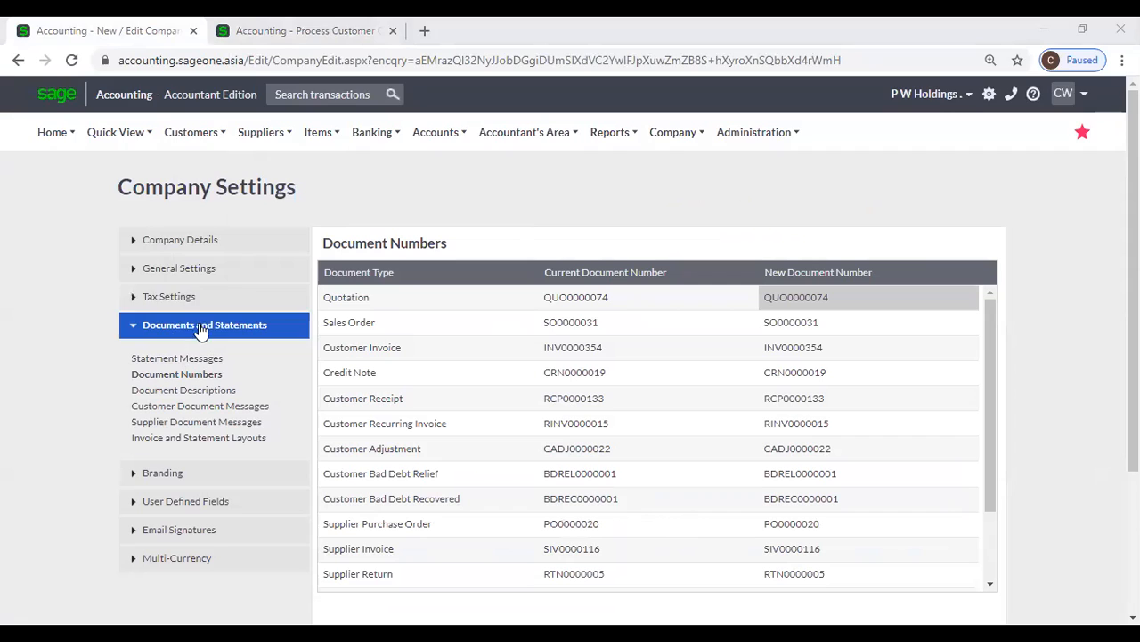
click(294, 30)
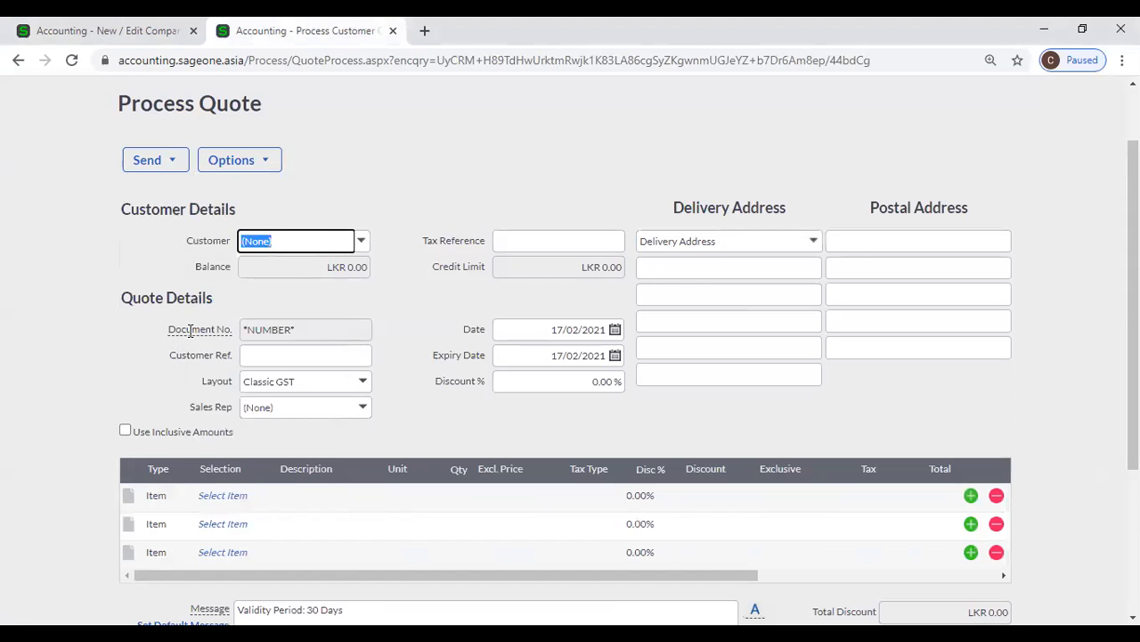
Read the document number help on the blank quote, and review the numbers of all document types in the Document Numbers settings
mouse_move(189, 330)
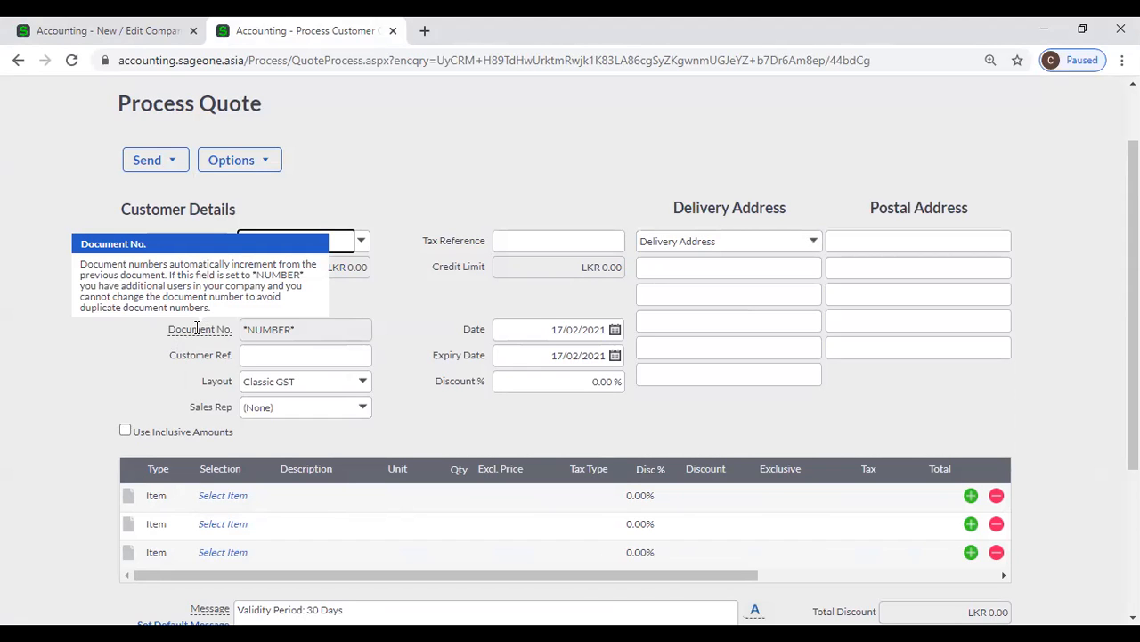
click(135, 30)
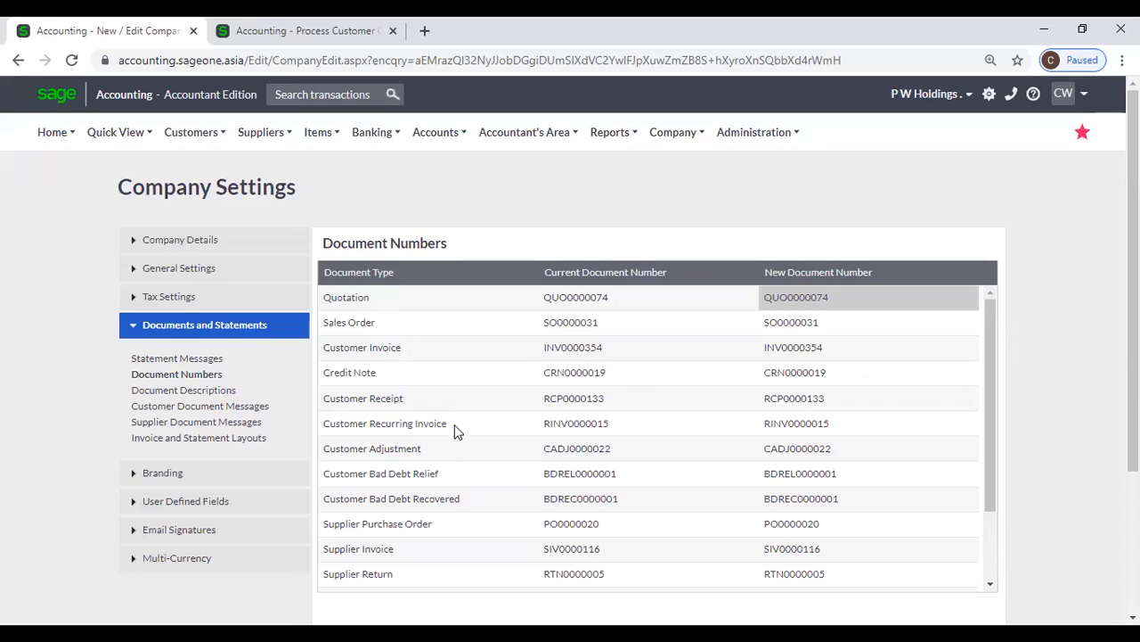
scroll(446, 462, down, 3)
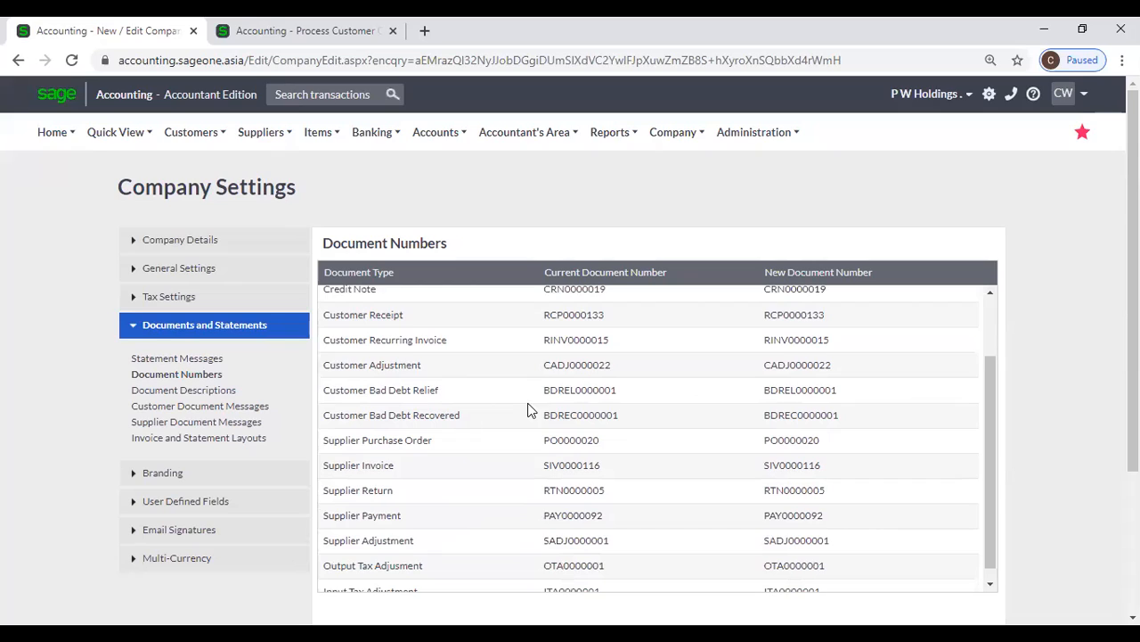
scroll(530, 407, down, 1)
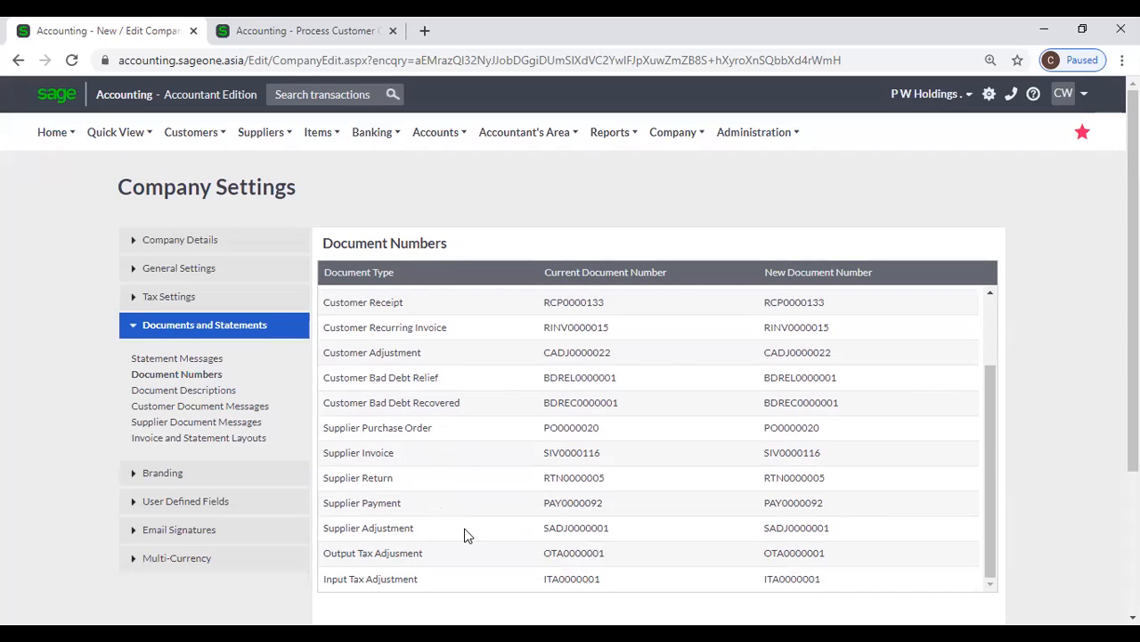
scroll(407, 547, down, 1)
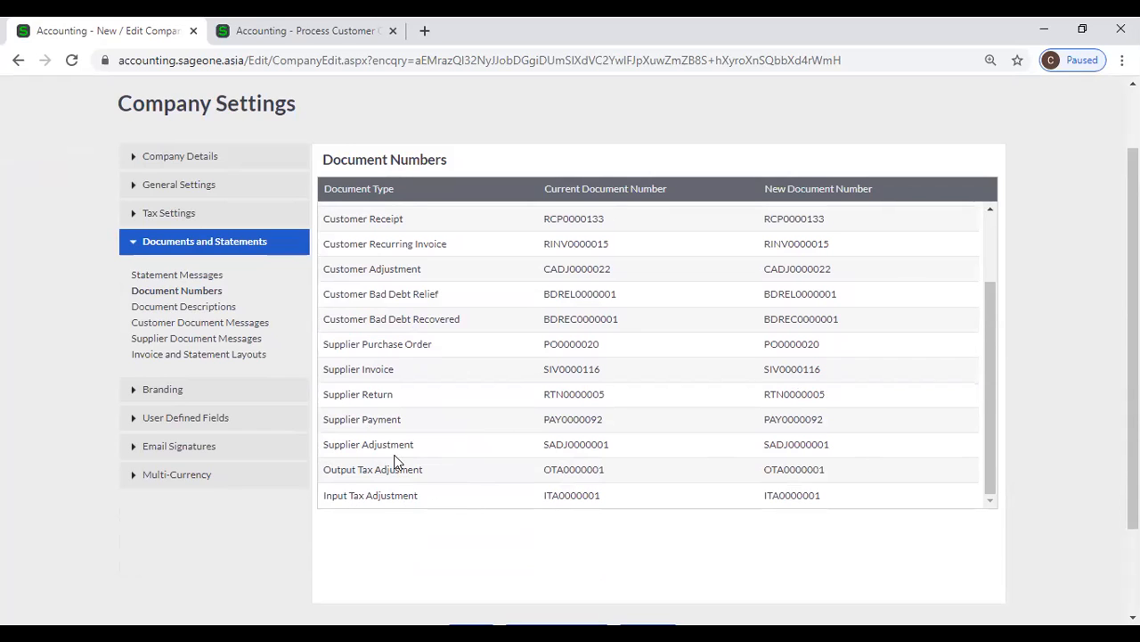
scroll(784, 337, up, 2)
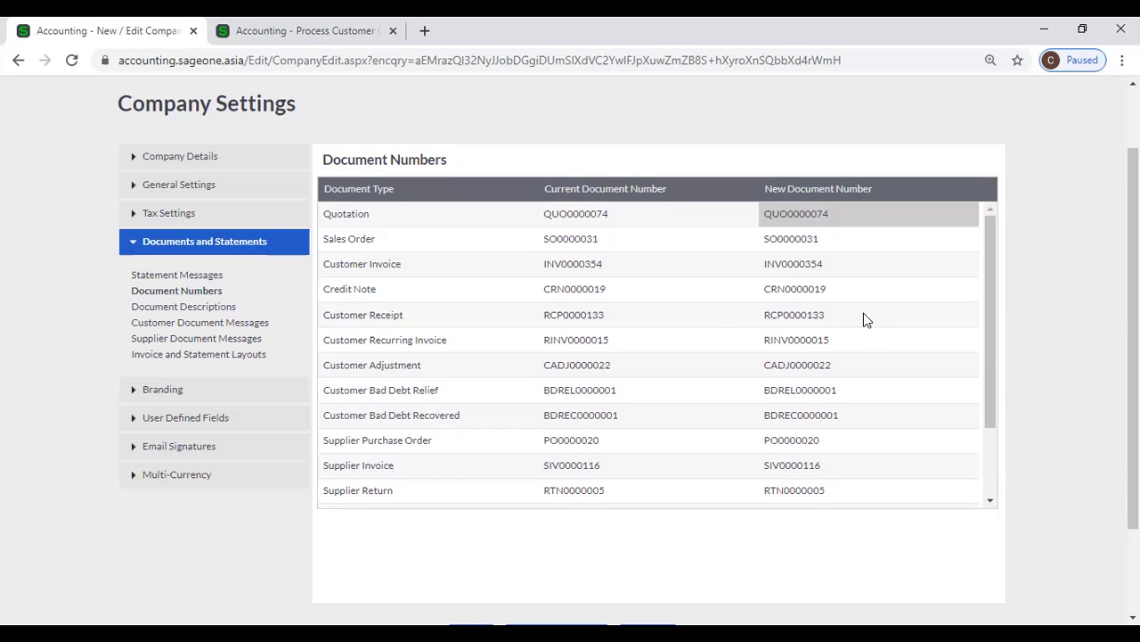
scroll(864, 313, down, 2)
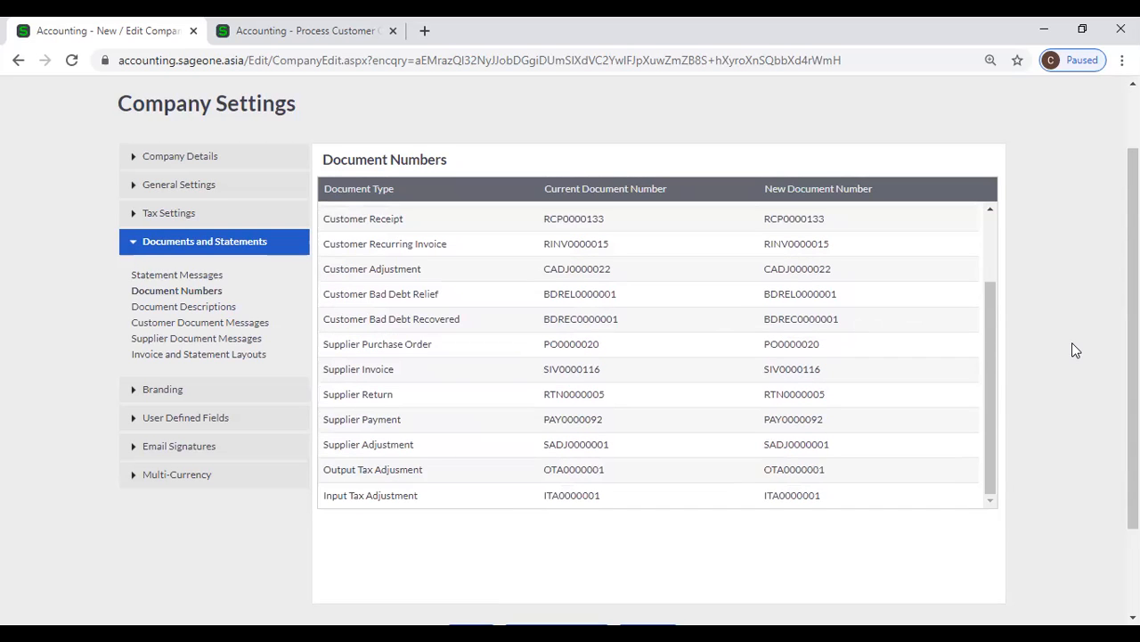
scroll(1069, 348, down, 1)
scroll(1069, 347, up, 1)
scroll(870, 319, up, 2)
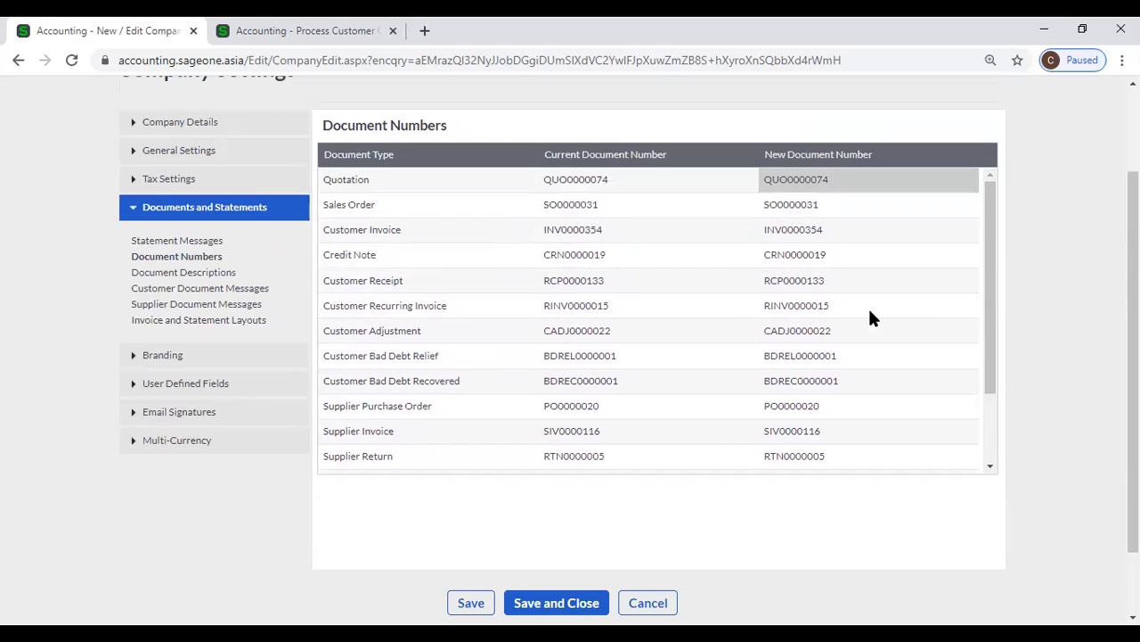
scroll(1034, 351, down, 1)
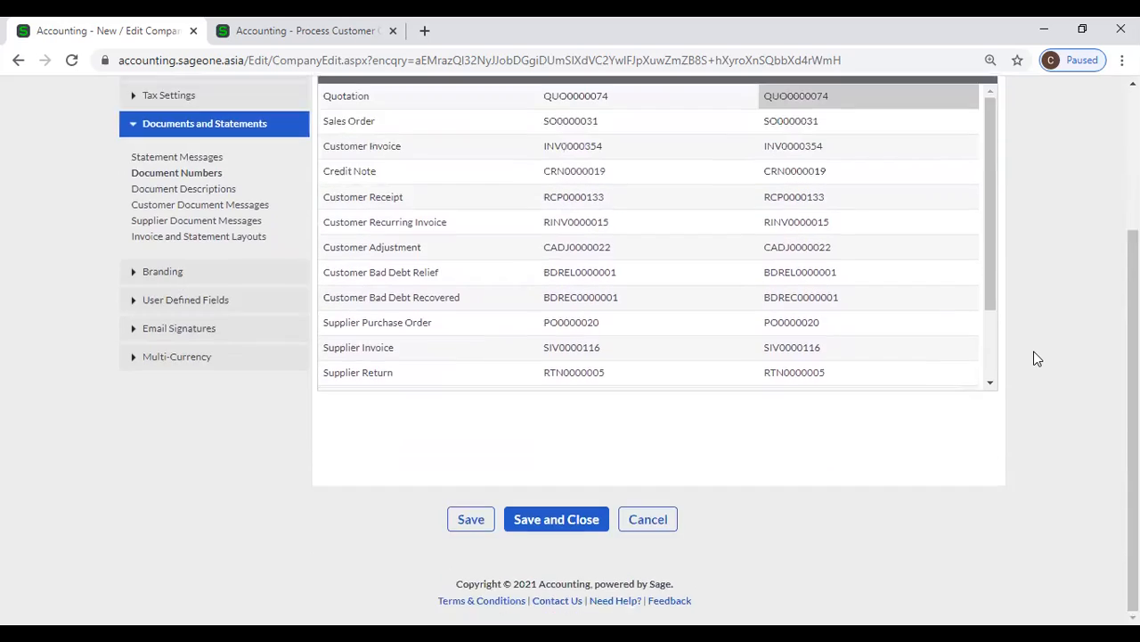
scroll(1035, 357, up, 2)
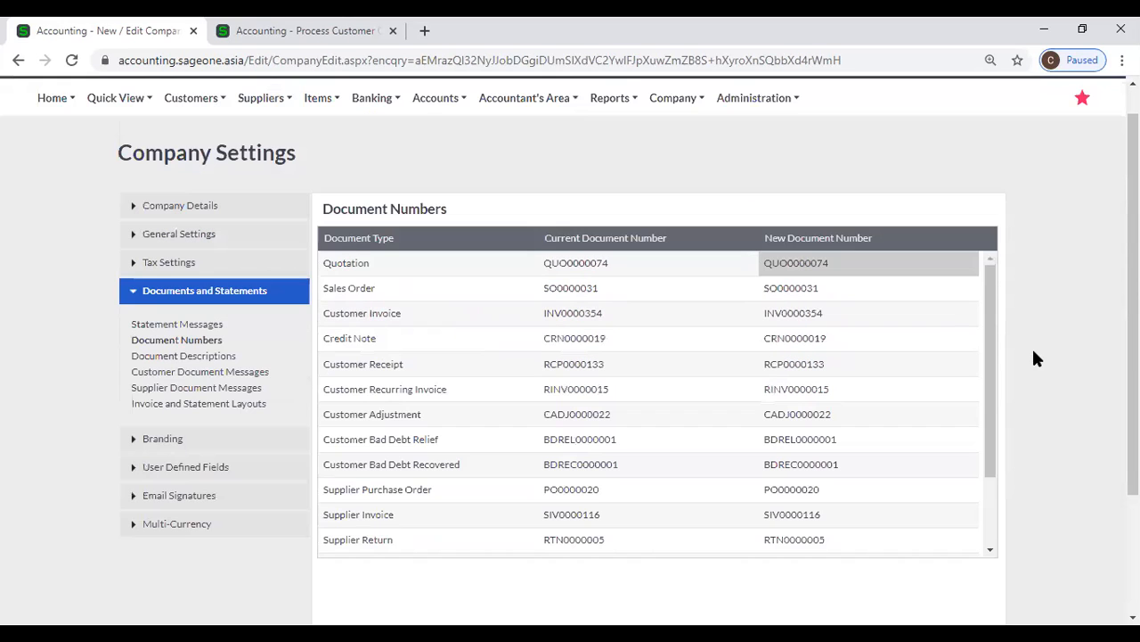
Show the Document Descriptions settings and examine the copy name for customer invoices
click(197, 358)
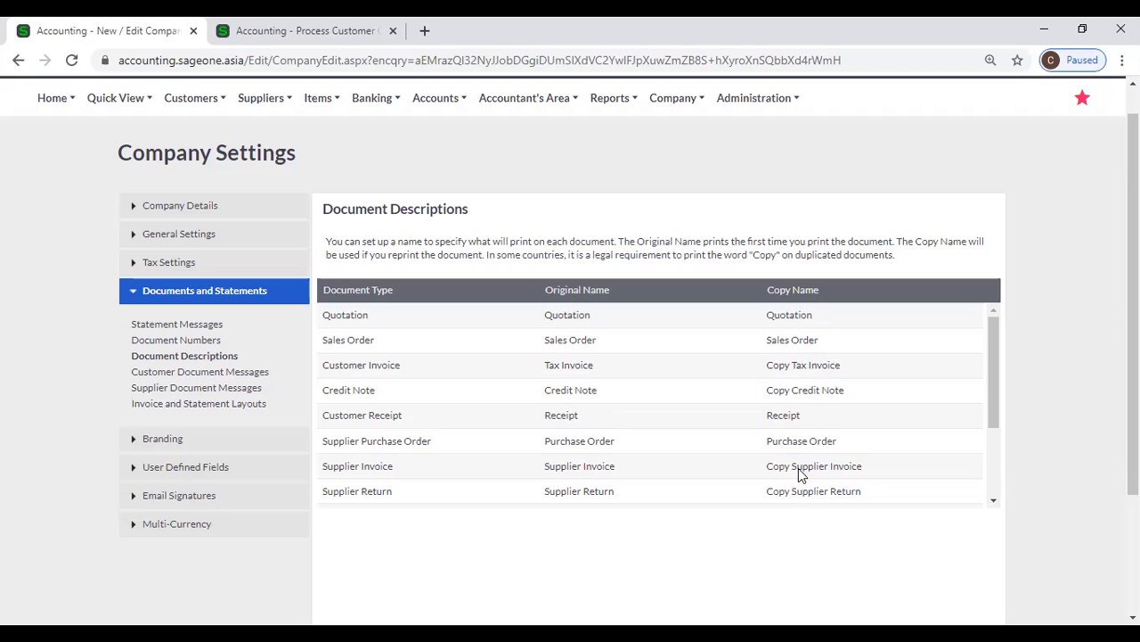
click(795, 369)
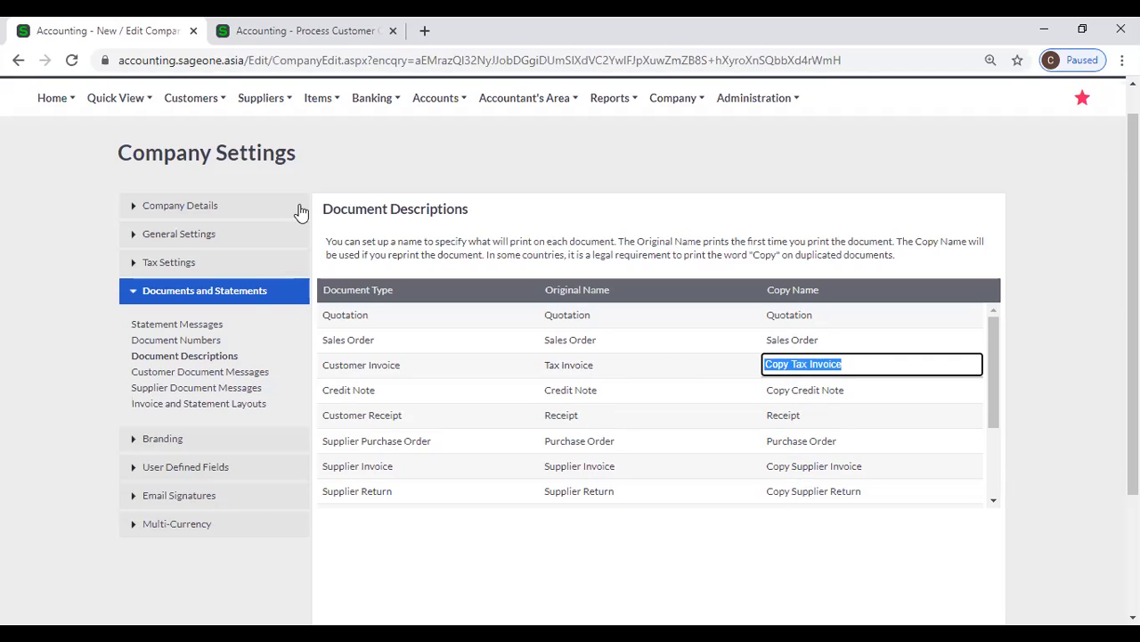
click(372, 172)
Leave the blank quote for the Customer Tax Invoices list and open the first listed invoice for SOFTLOGIC CITY HOTELS PVT LTD
key(ctrl+Tab)
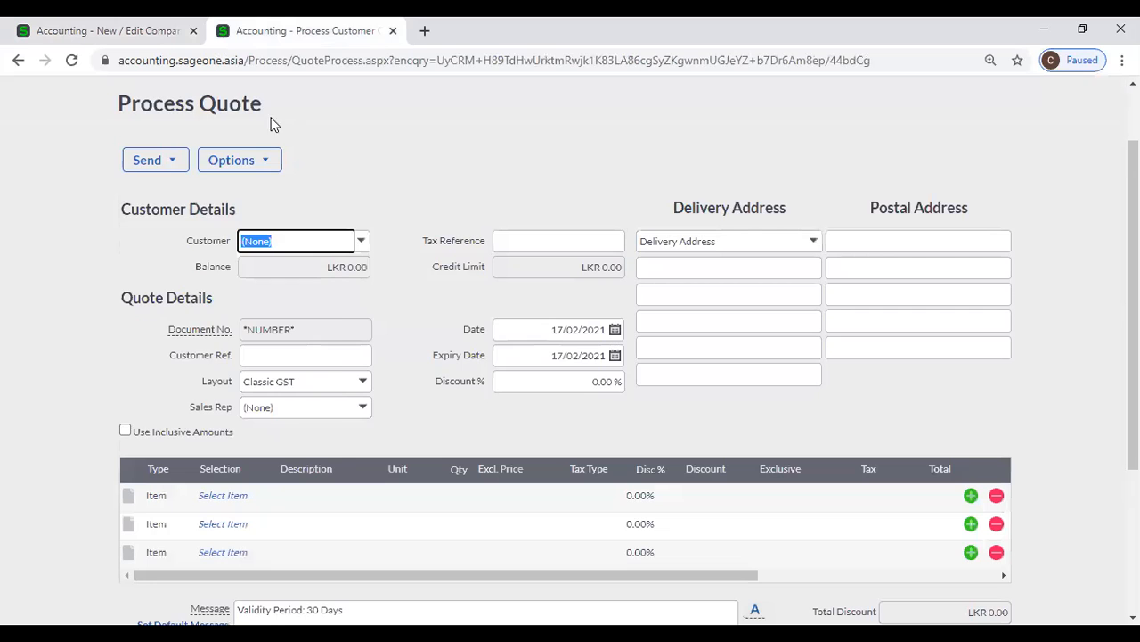
scroll(251, 113, up, 1)
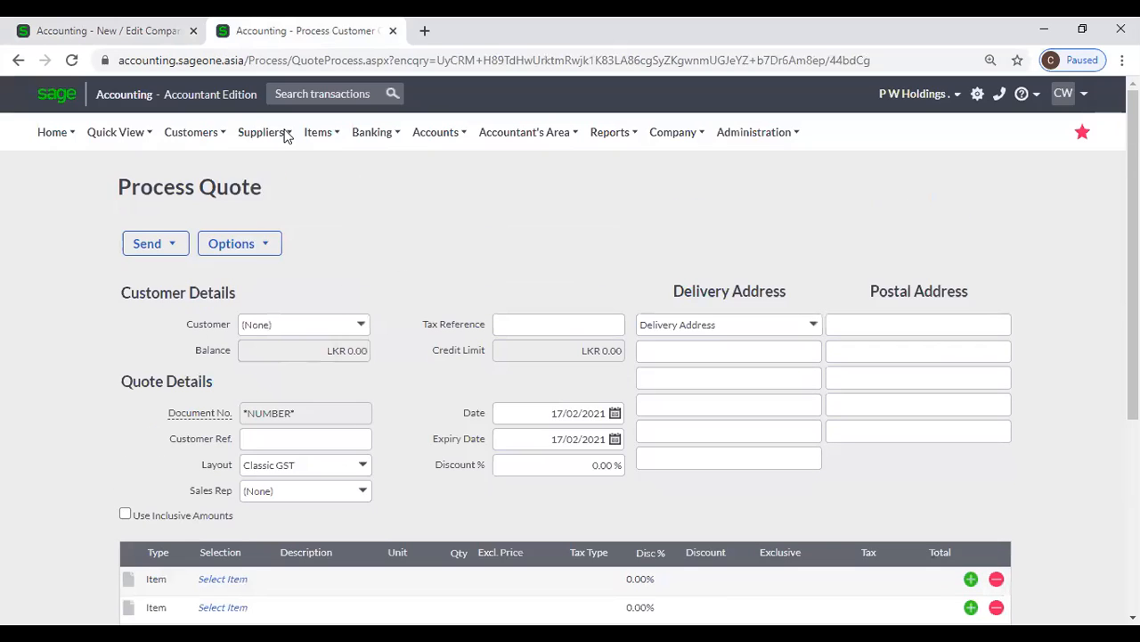
mouse_move(286, 133)
mouse_move(191, 132)
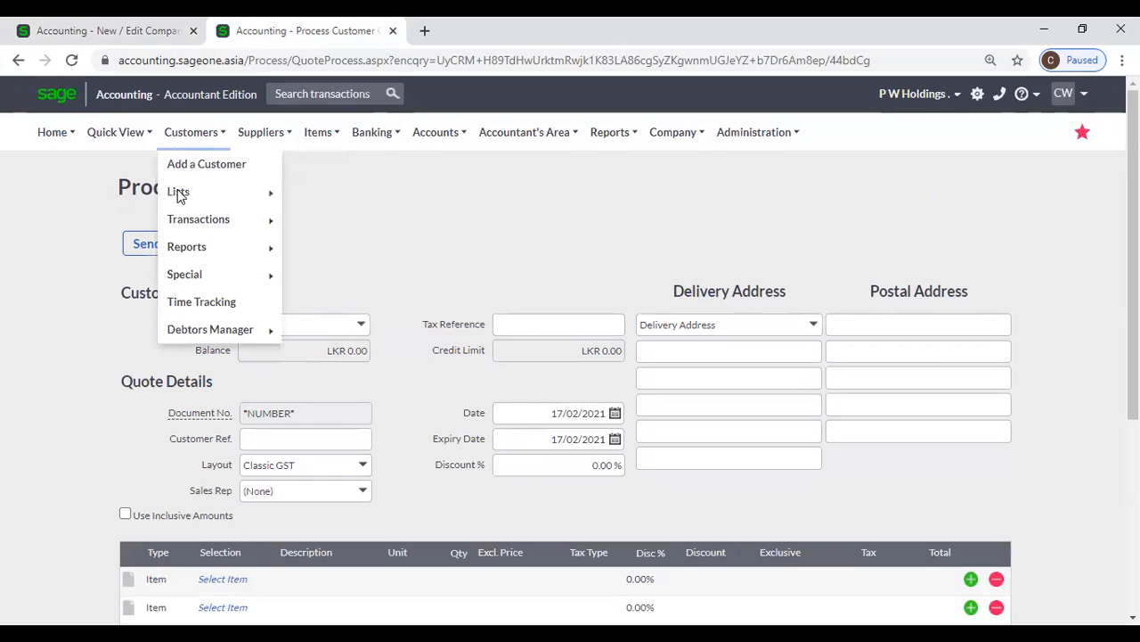
mouse_move(247, 224)
click(379, 279)
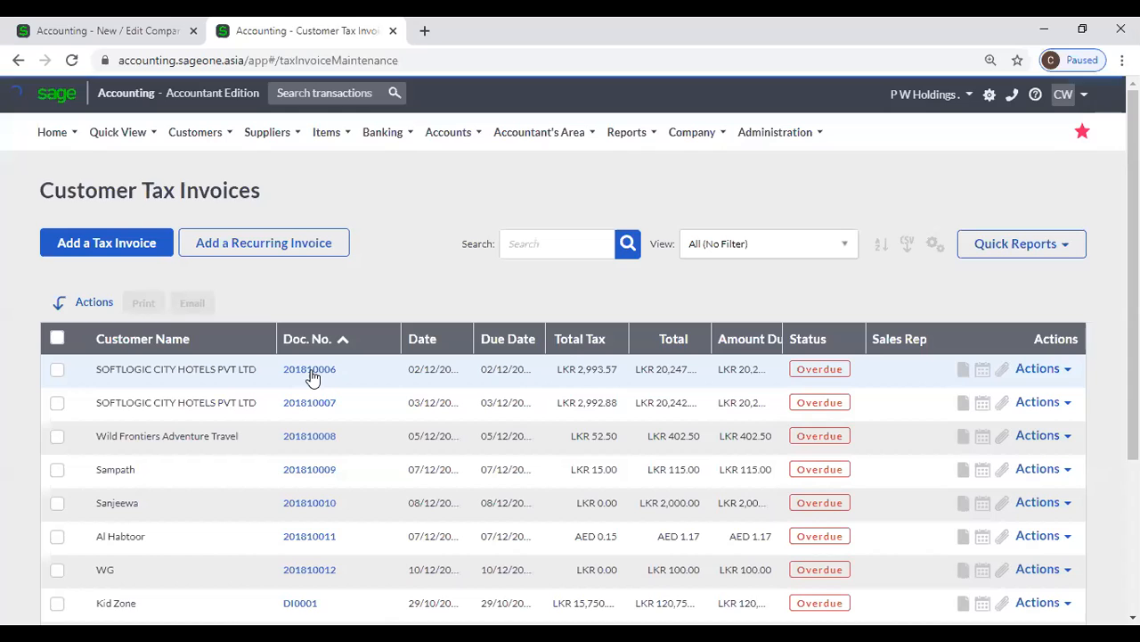
click(311, 374)
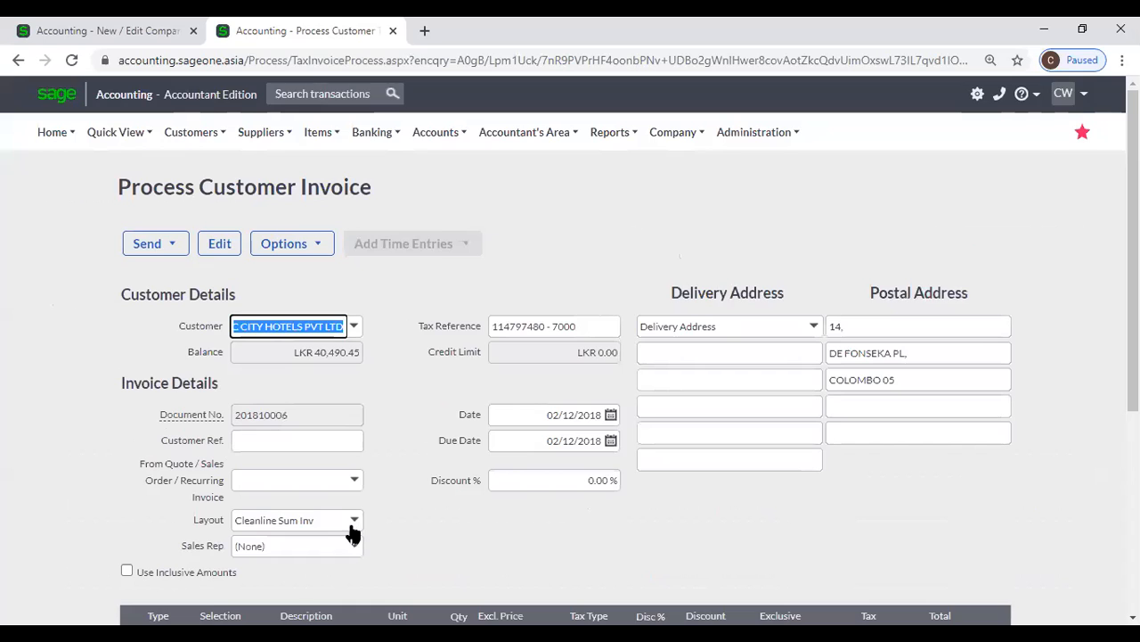
Set the invoice's layout to Default (Modern)
click(355, 524)
scroll(334, 285, up, 3)
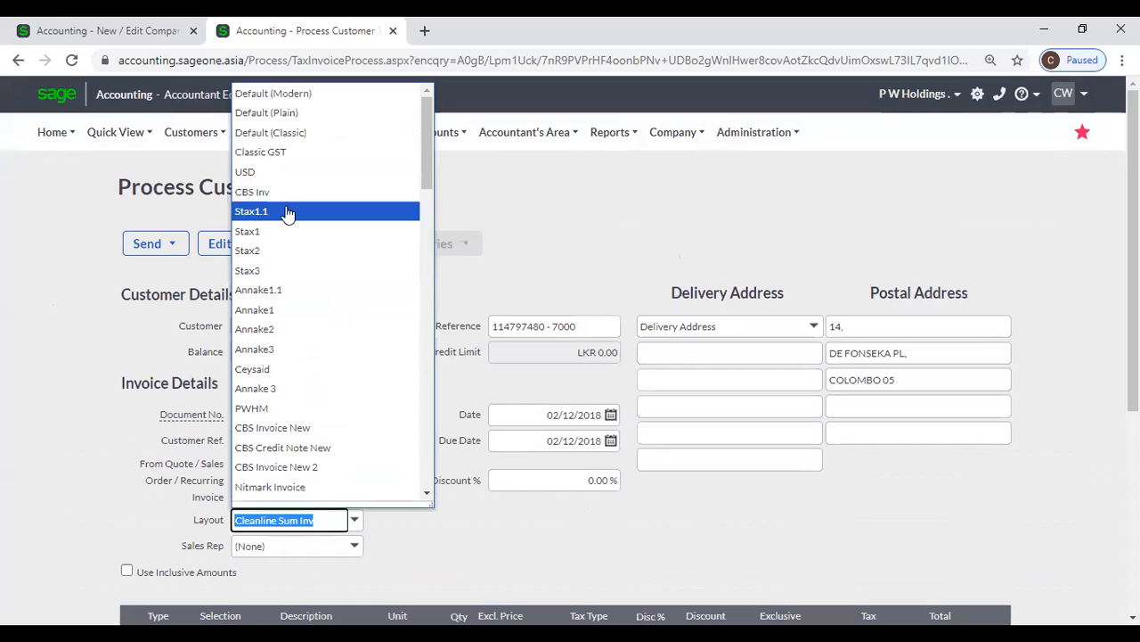
click(294, 94)
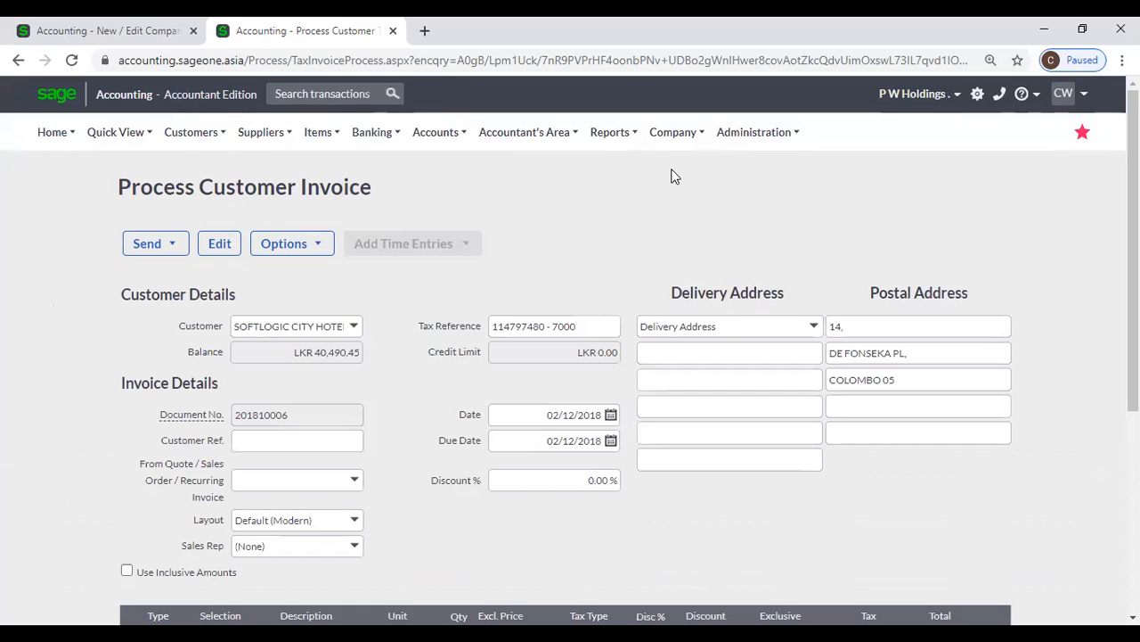
Open the invoice's print preview and bring up the print dialog, leaving it without printing
scroll(526, 344, down, 1)
scroll(526, 345, down, 3)
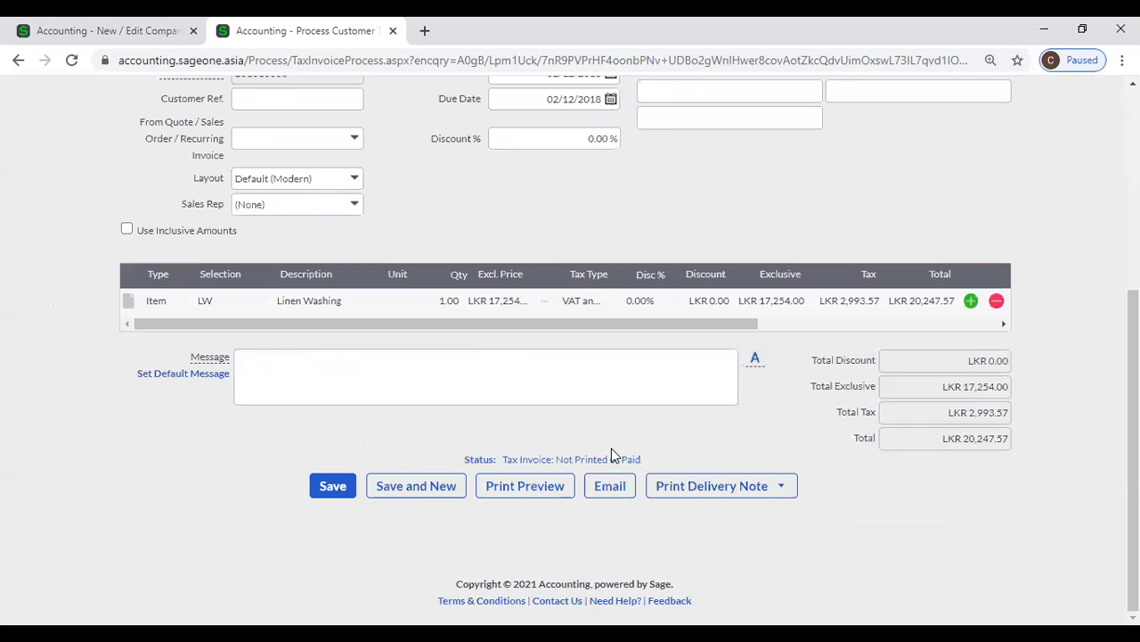
click(528, 493)
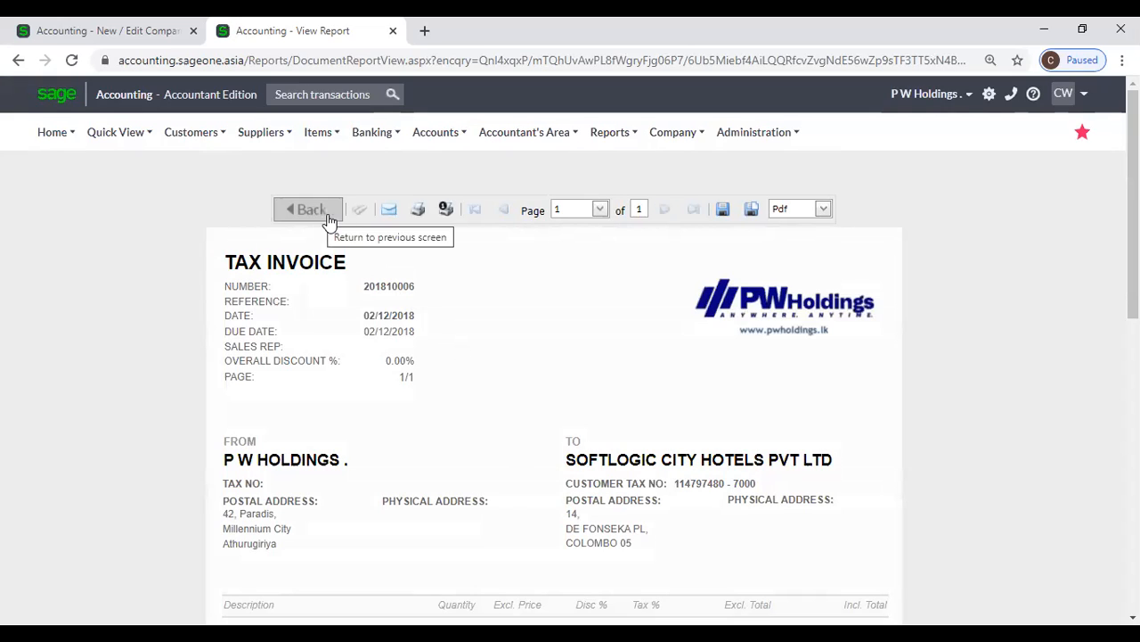
click(418, 211)
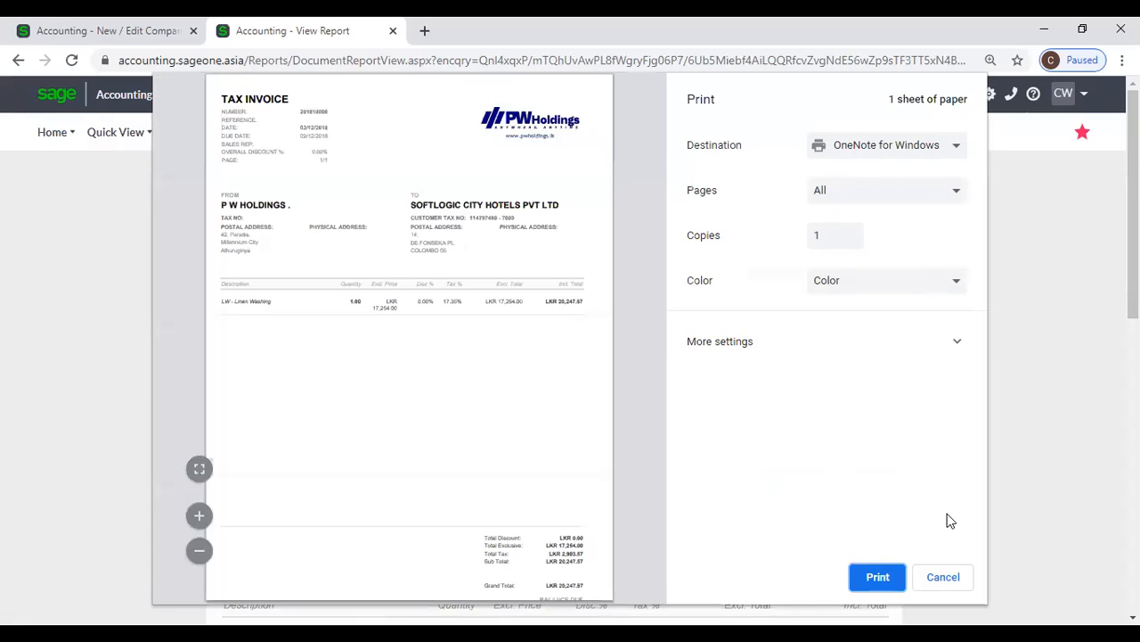
click(942, 576)
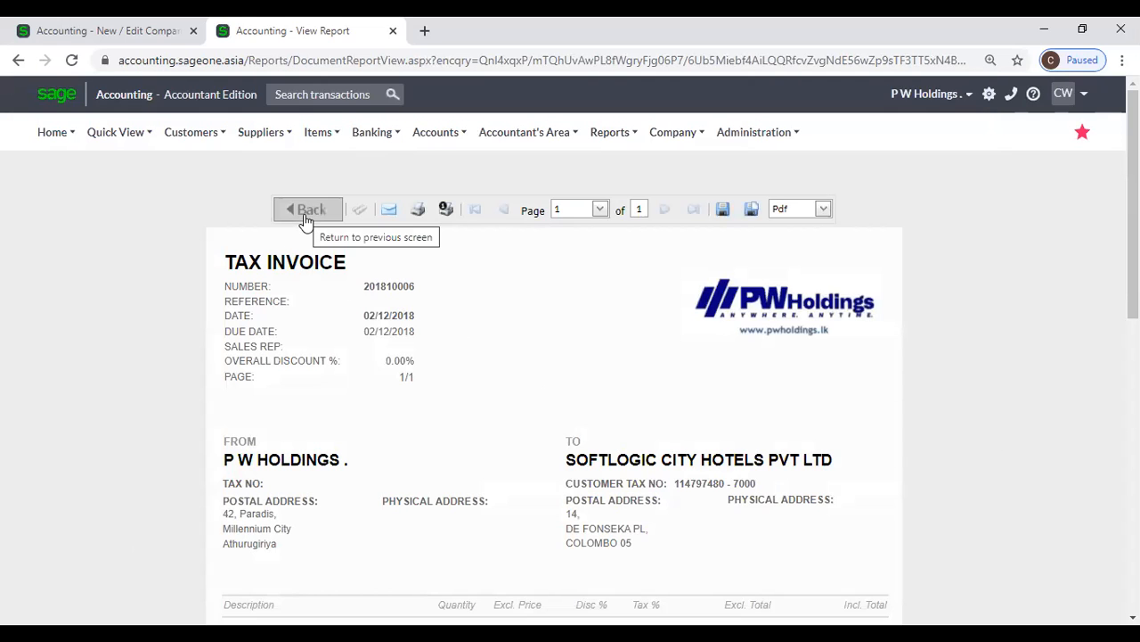
Return to the Customer Tax Invoices list and preview the same first invoice again
click(191, 132)
mouse_move(208, 225)
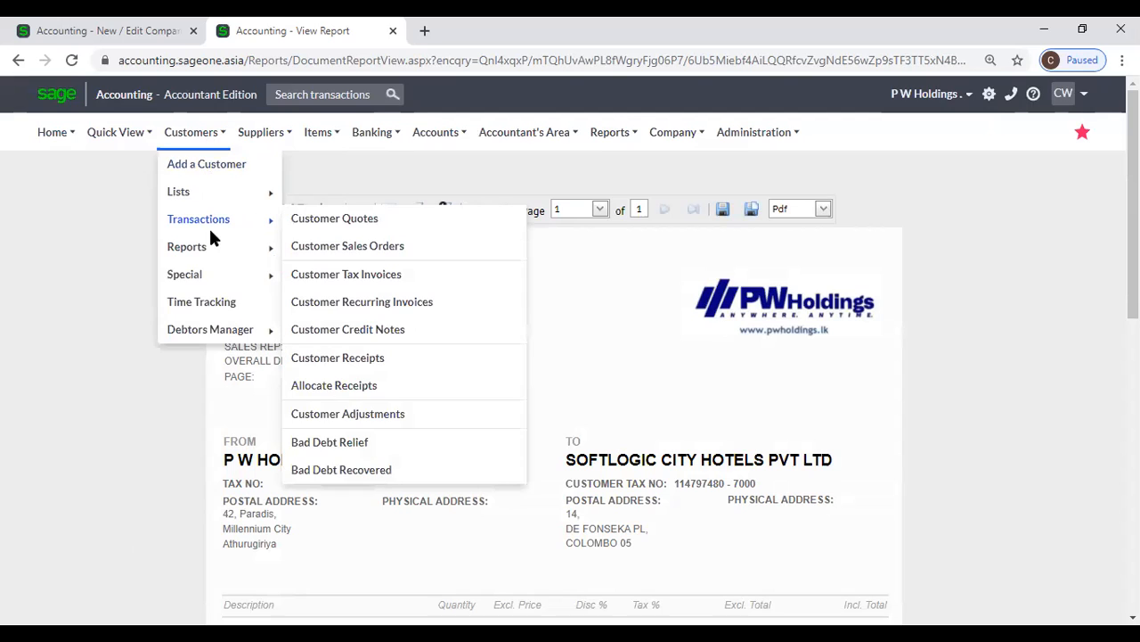
click(331, 278)
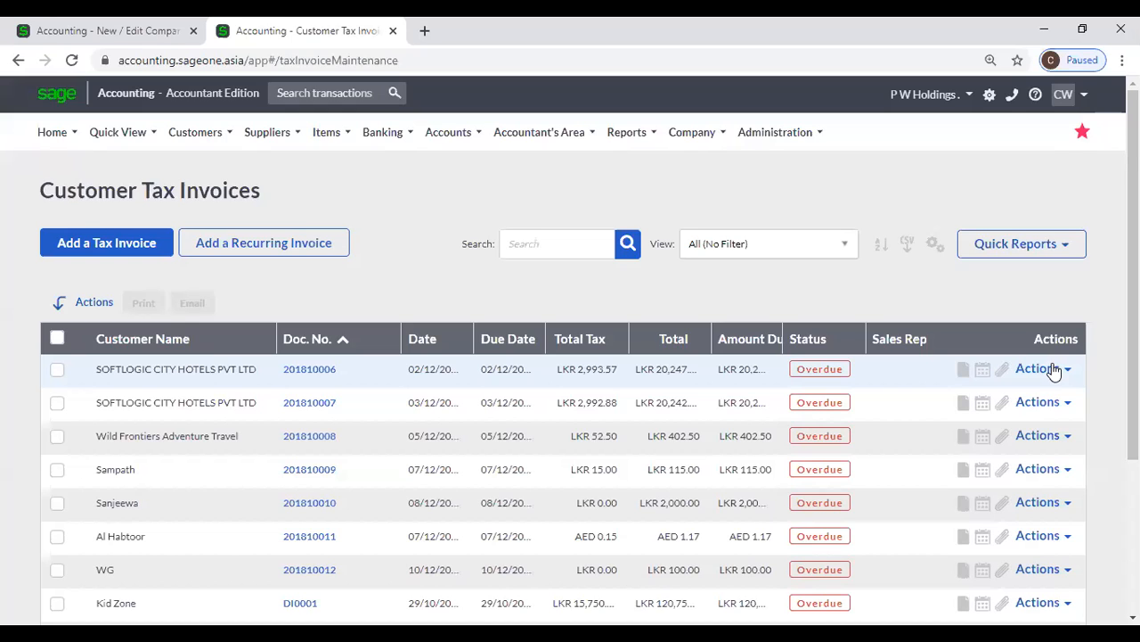
click(1053, 371)
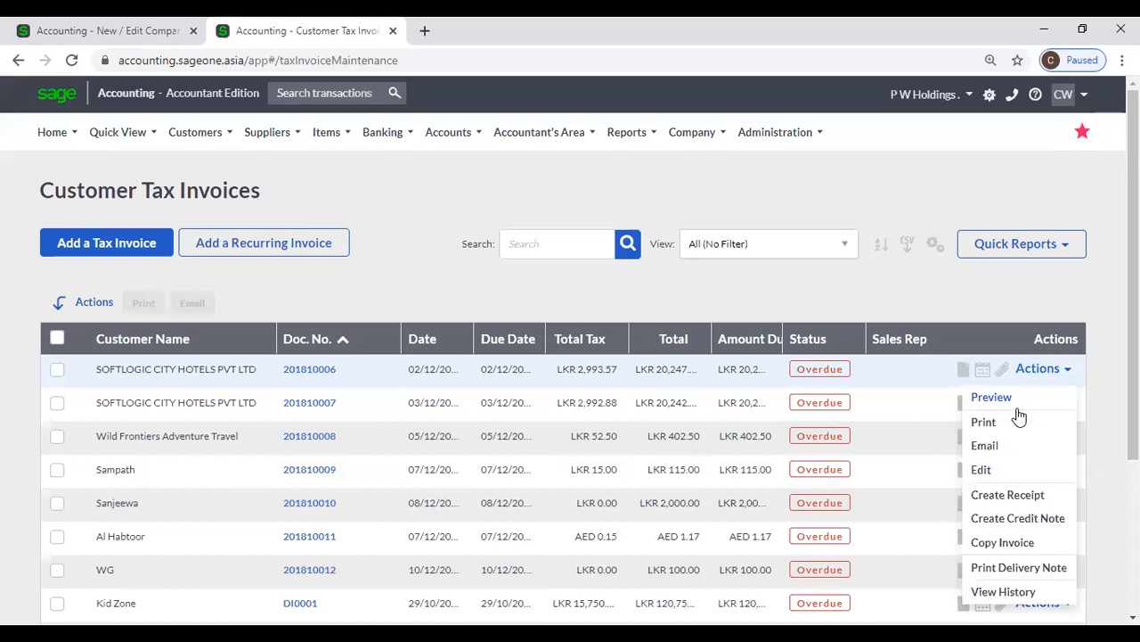
click(613, 254)
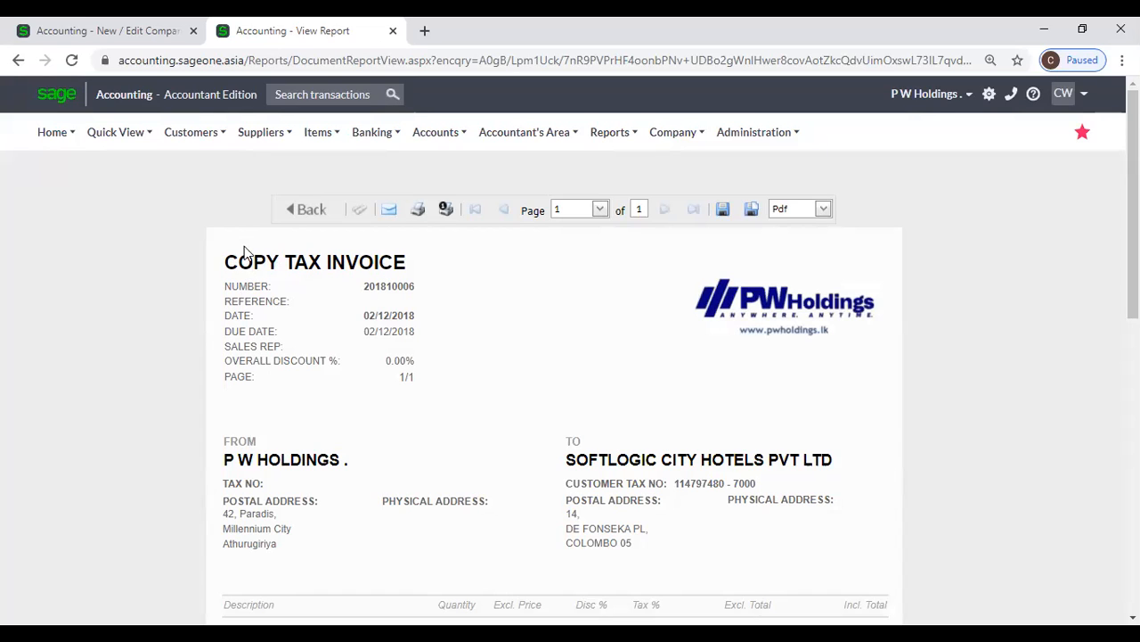
Compare the customer invoice and credit note copy names in Document Descriptions with the title on the invoice preview
click(98, 31)
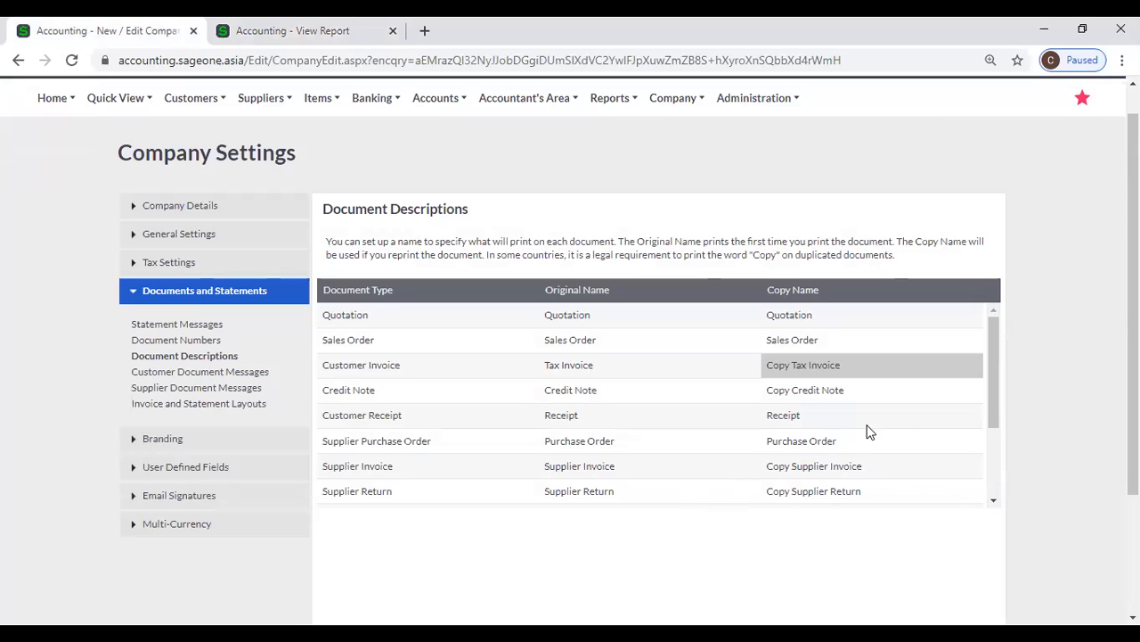
click(789, 390)
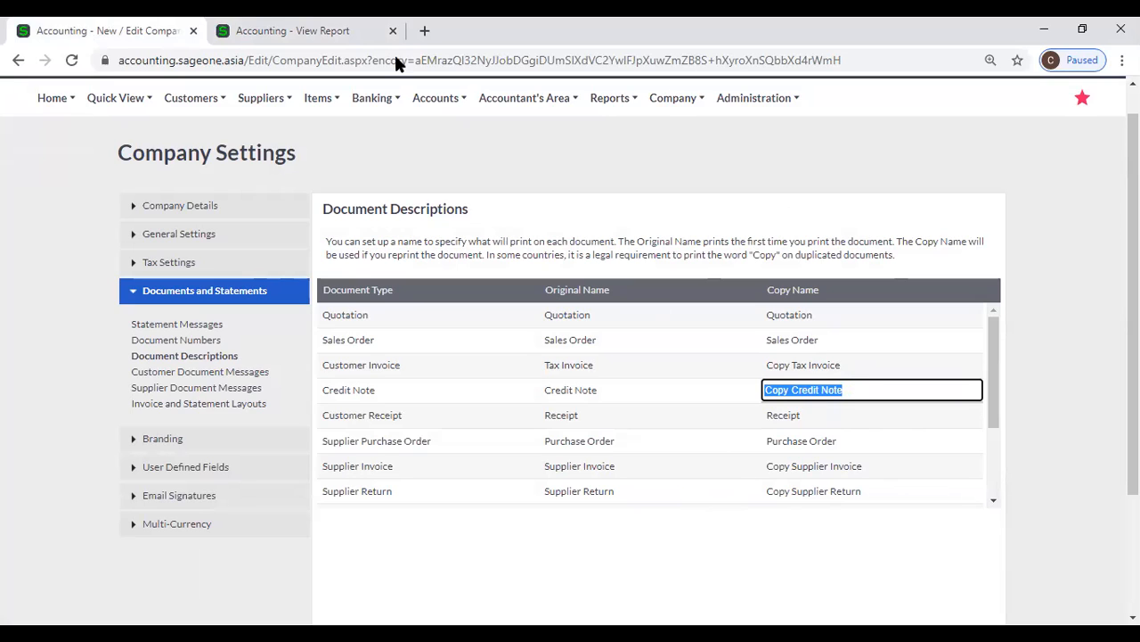
click(331, 33)
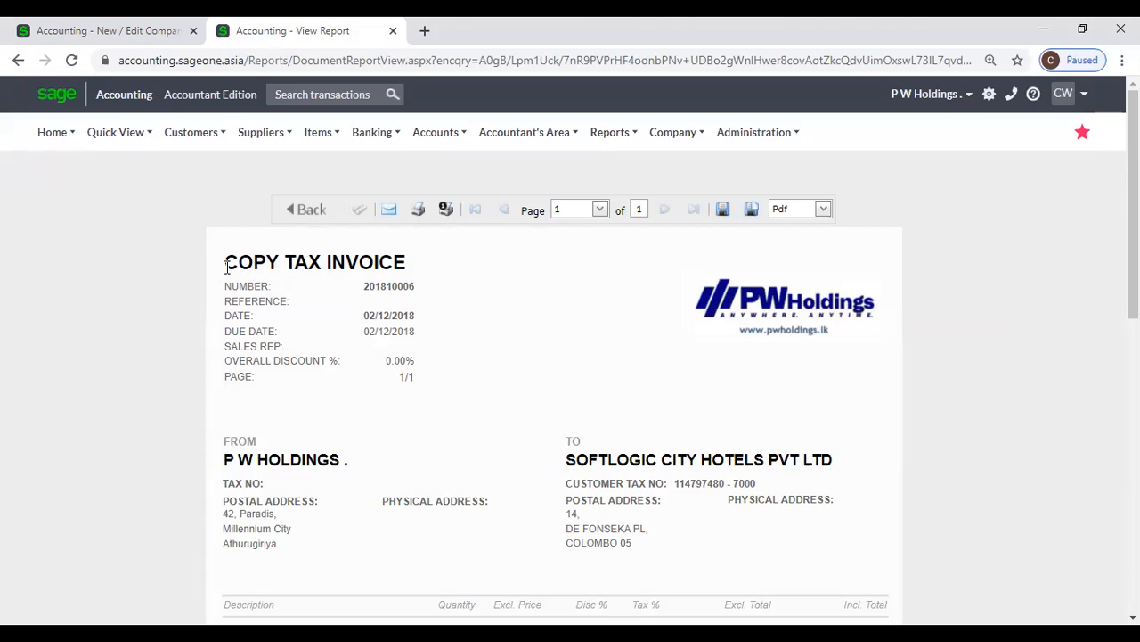
Review the original and copy names of the remaining document types in Document Descriptions and compare them with the invoice preview
click(89, 31)
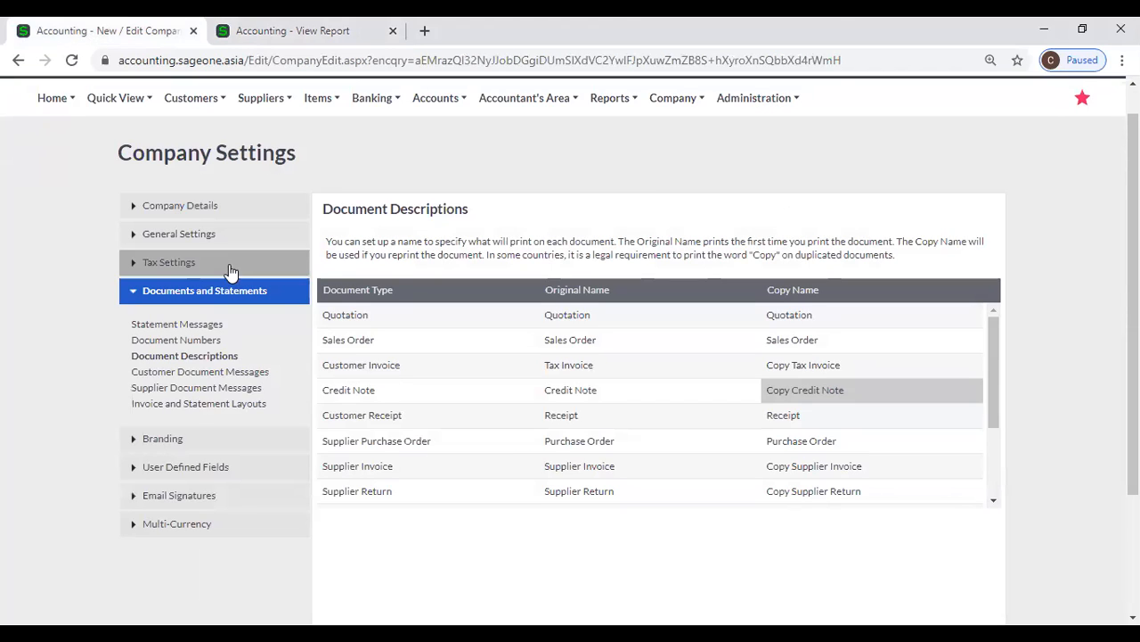
scroll(926, 374, down, 2)
scroll(927, 373, down, 1)
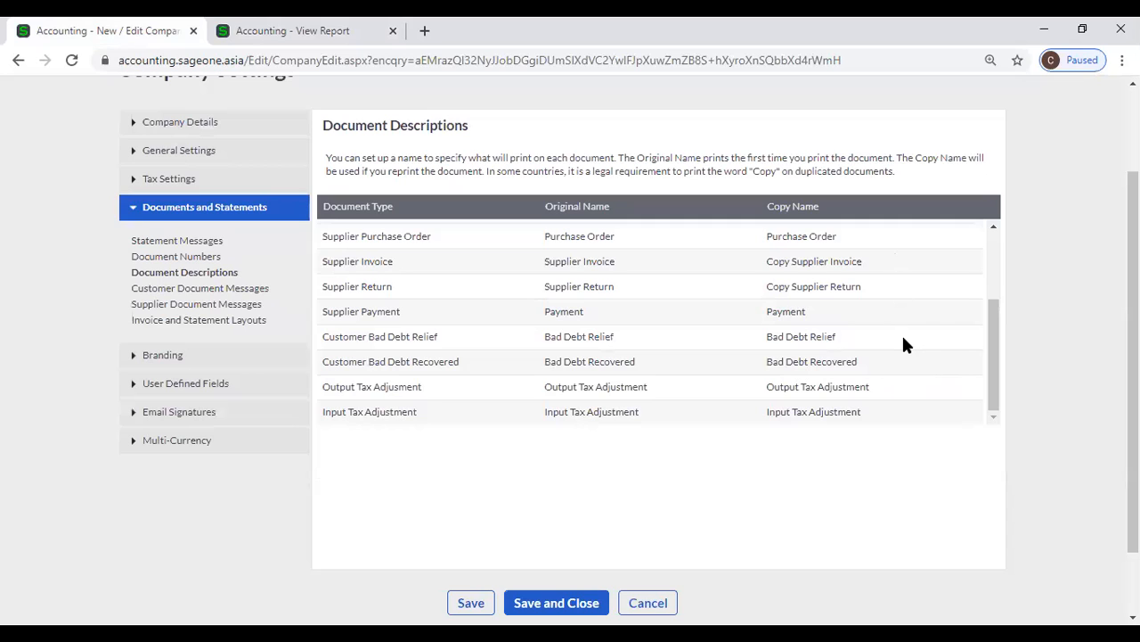
scroll(902, 342, up, 3)
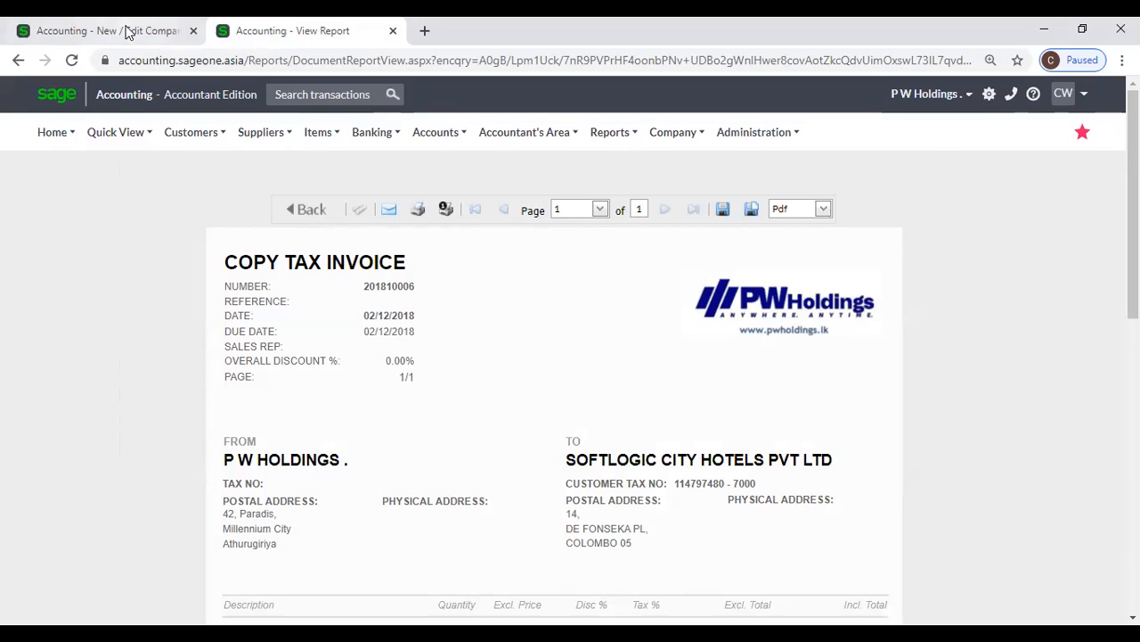
click(129, 32)
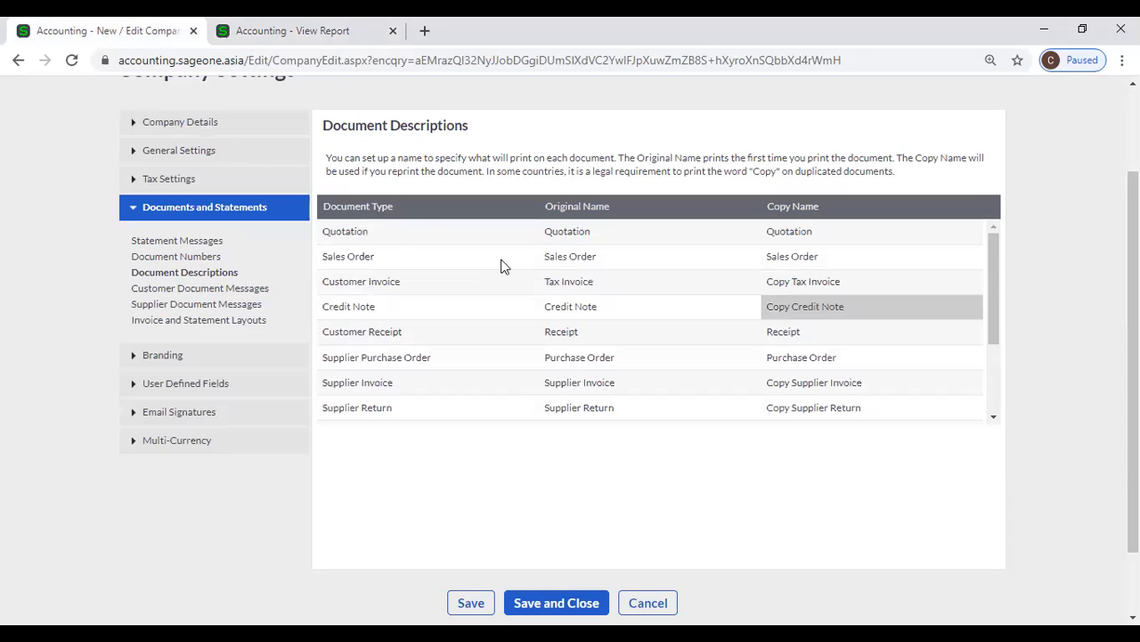
click(312, 43)
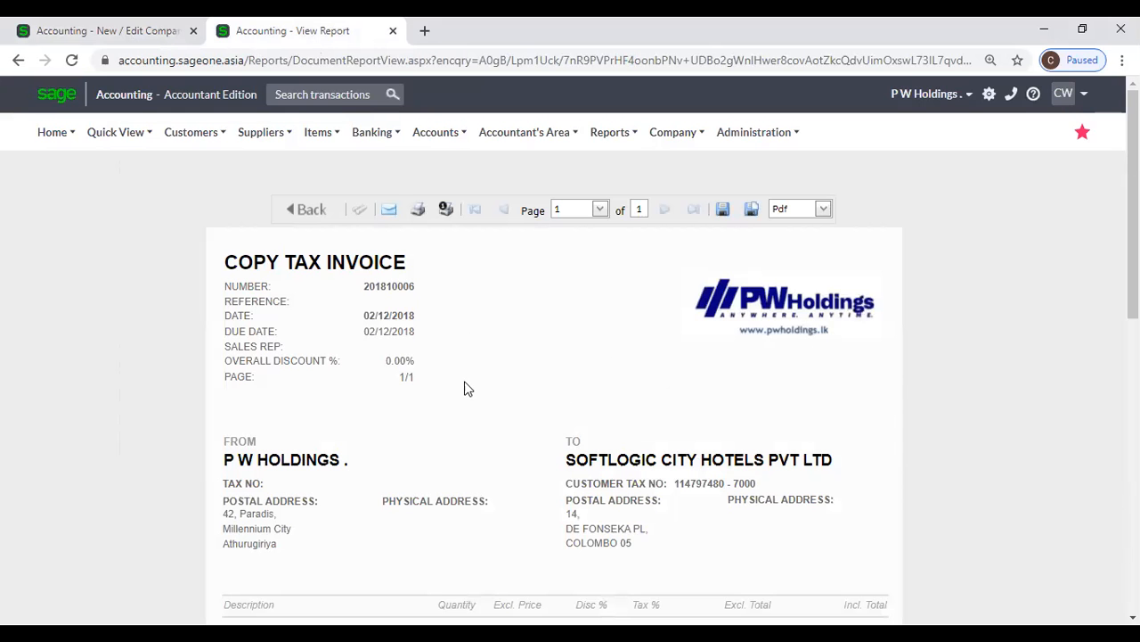
Open Customer Document Messages in the company settings and review the default messages per document type
click(112, 25)
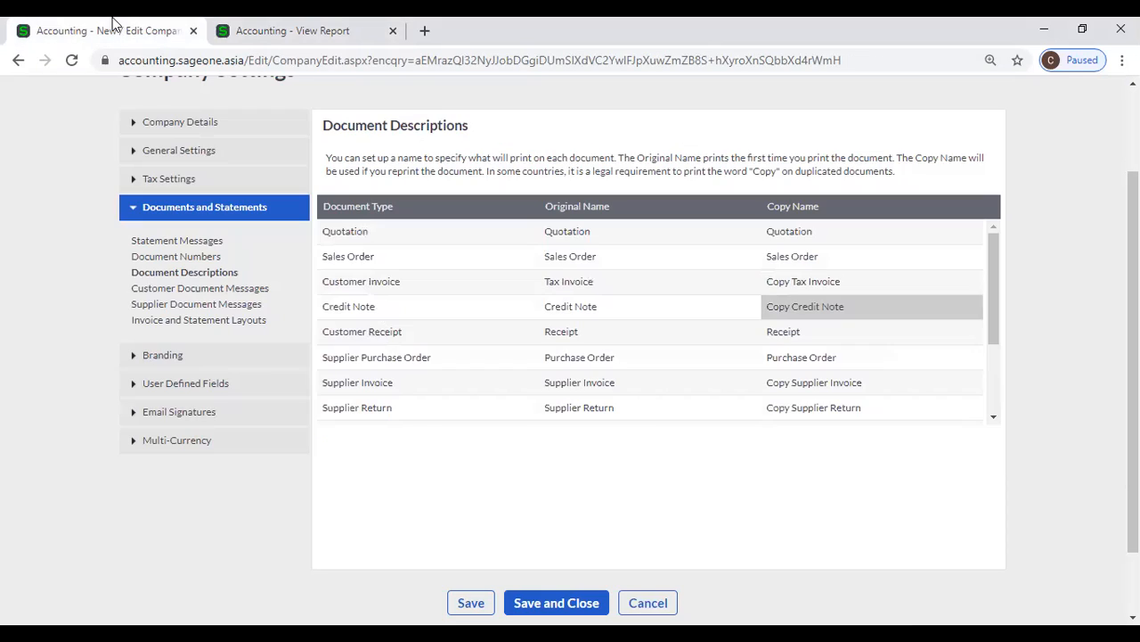
click(176, 292)
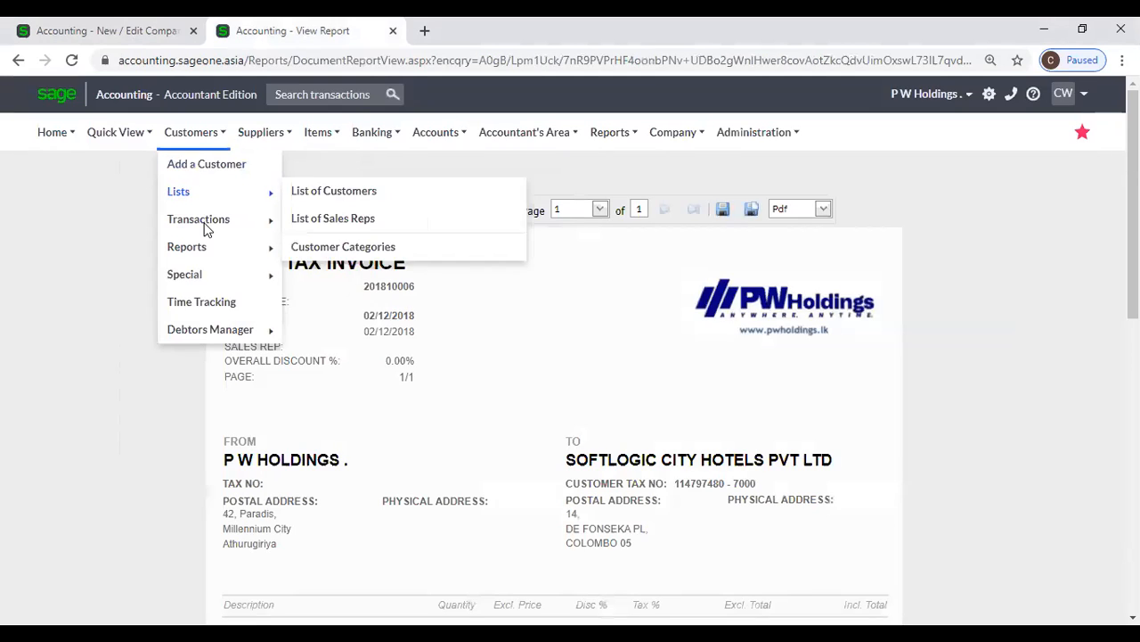
mouse_move(206, 223)
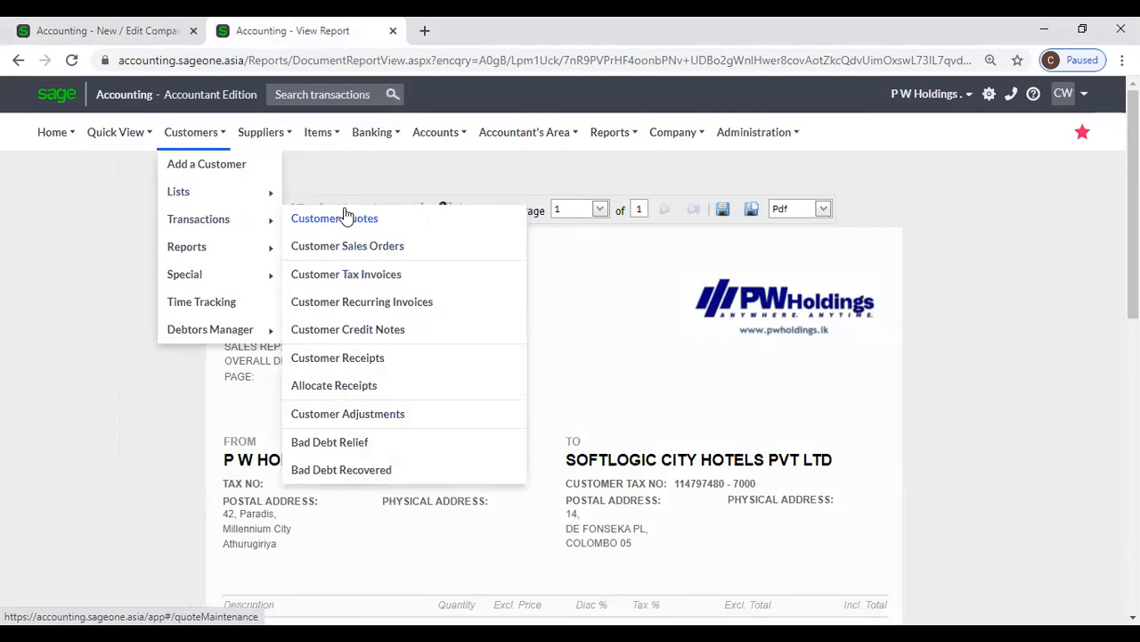
click(118, 32)
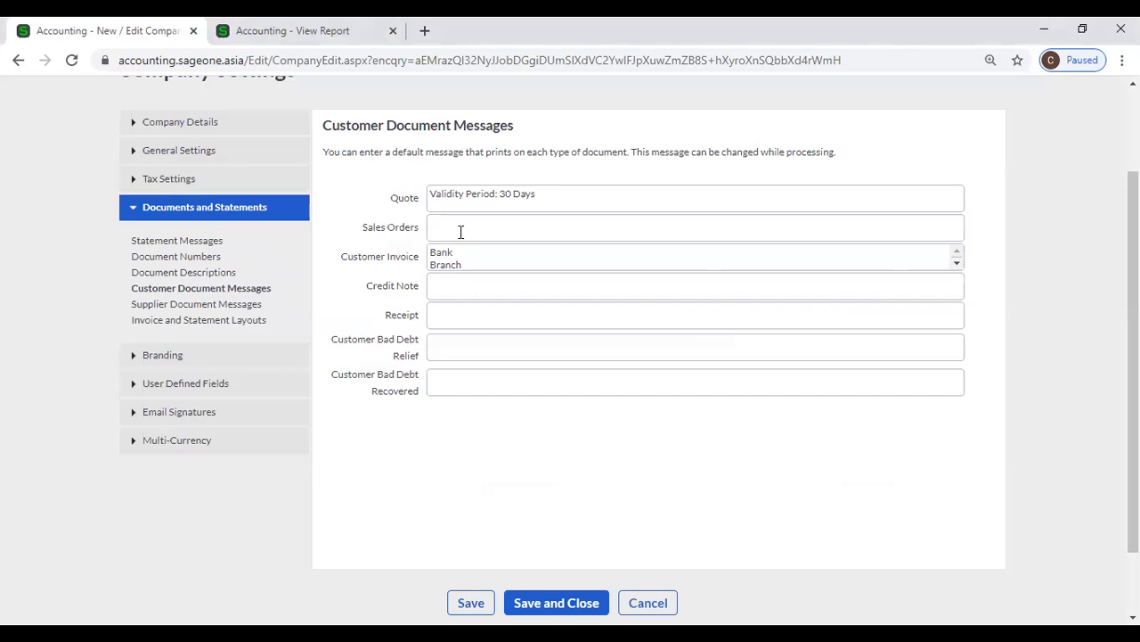
click(285, 31)
Start a new customer quote from the Customer Quotes list and look at its message
mouse_move(198, 142)
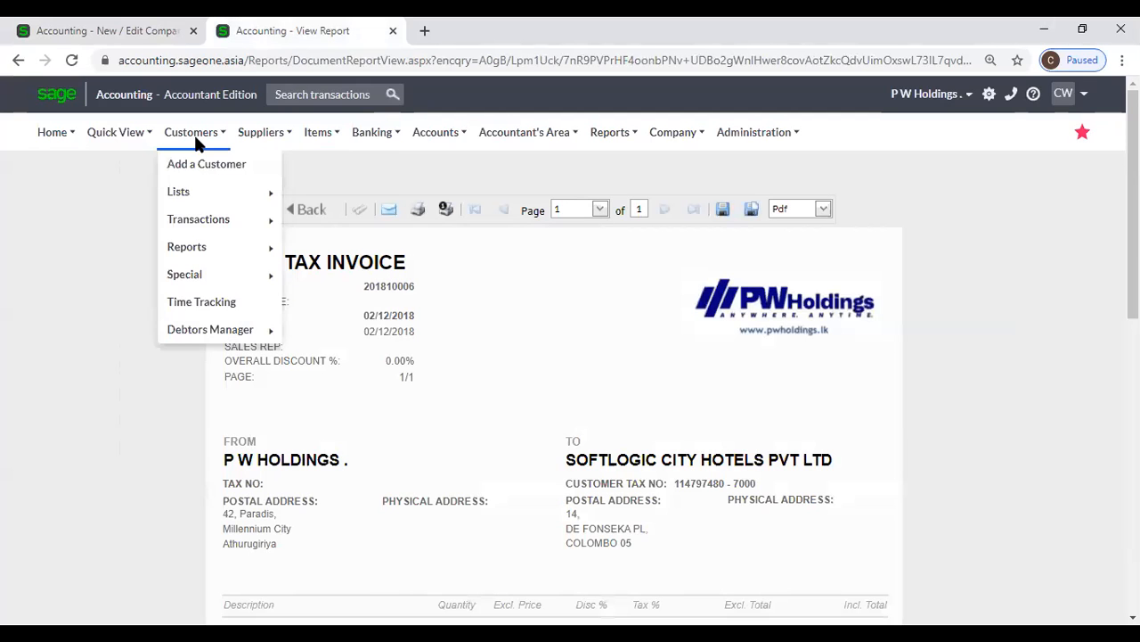
mouse_move(223, 220)
click(336, 221)
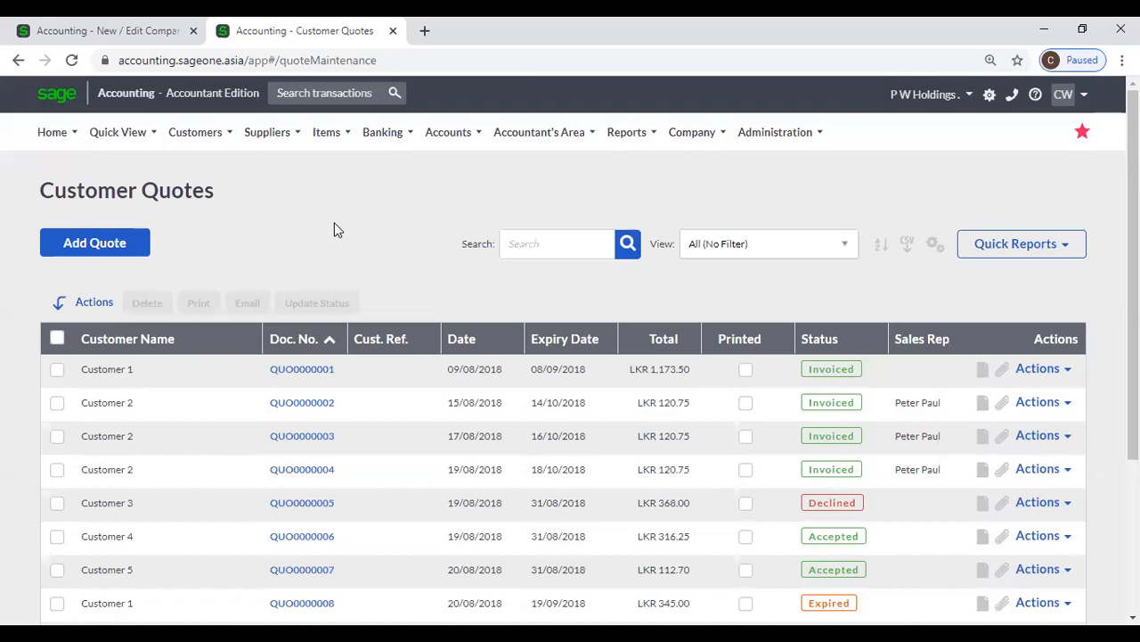
click(111, 254)
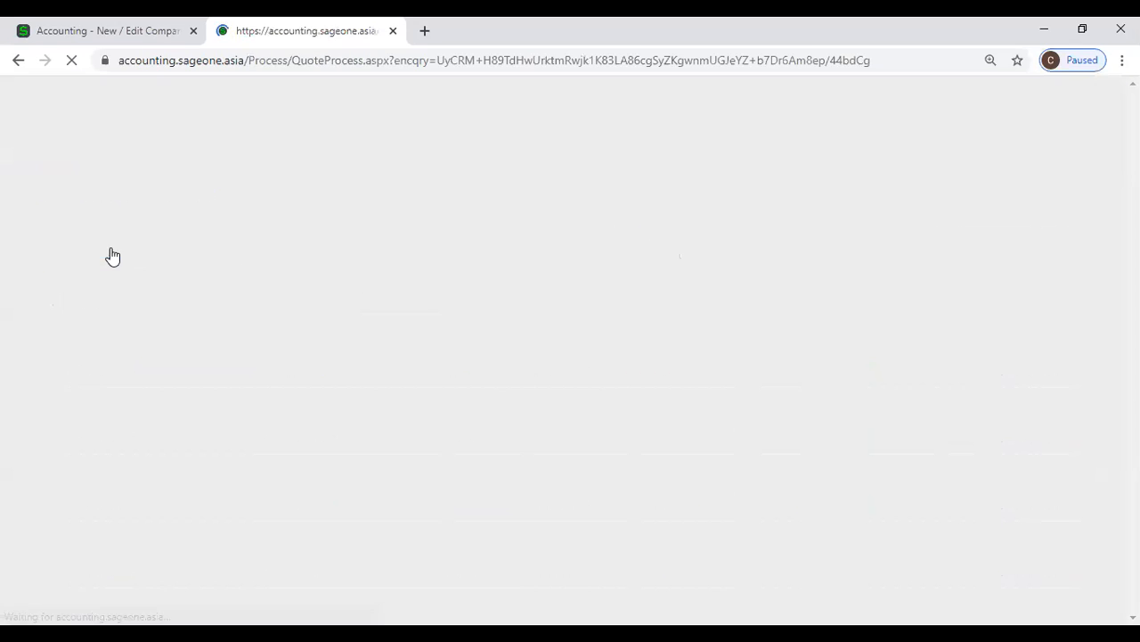
scroll(432, 426, down, 3)
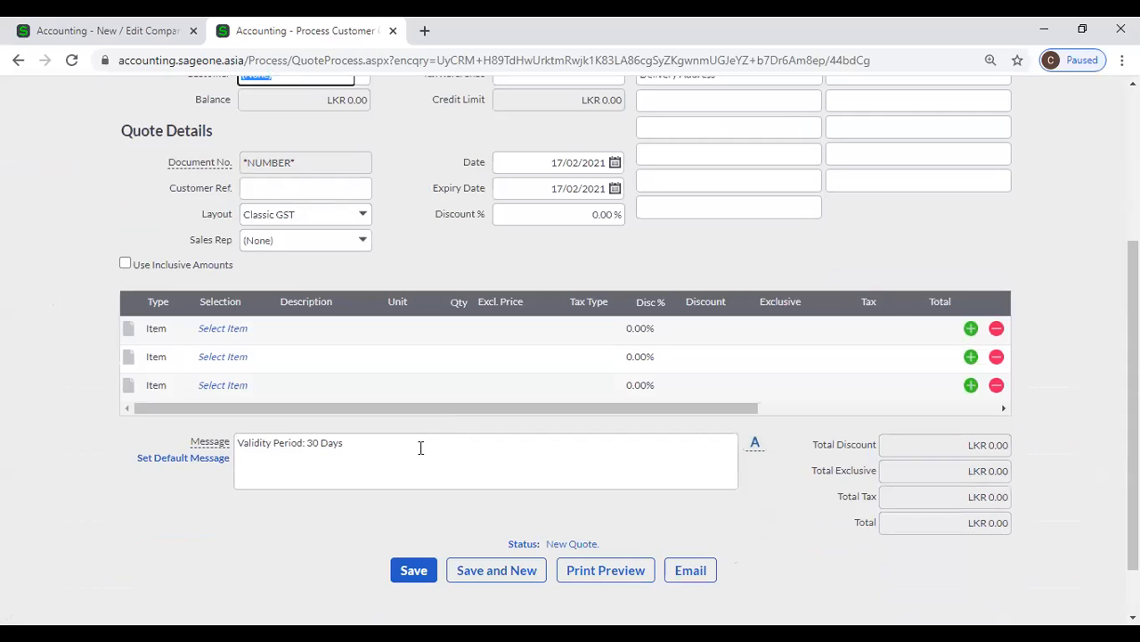
scroll(402, 433, up, 2)
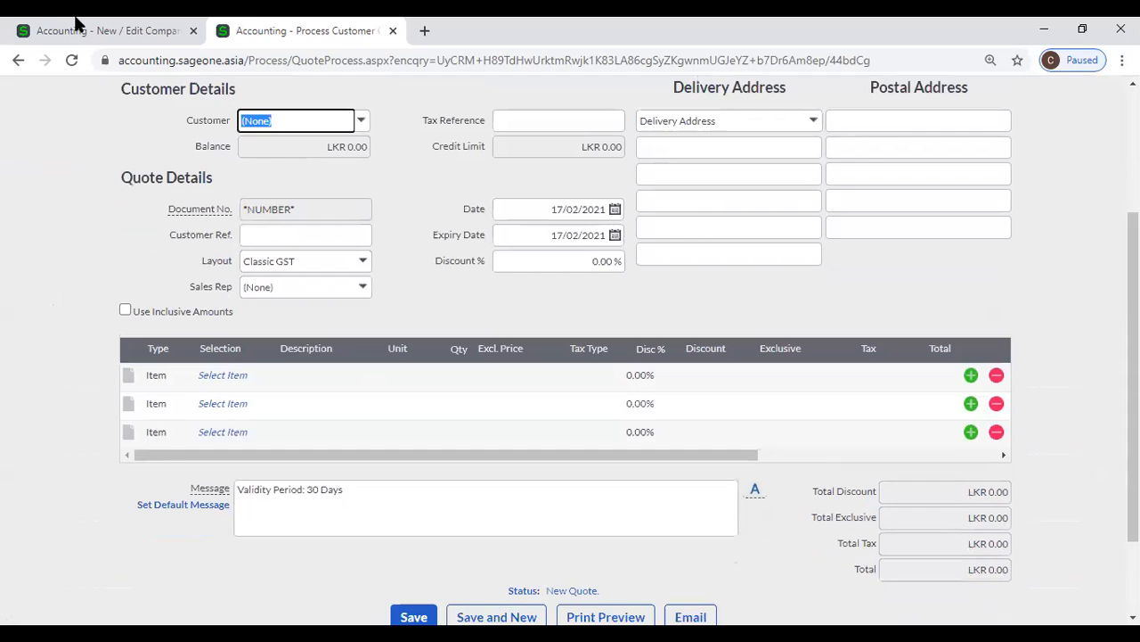
Compare the Quote default in Customer Document Messages with the message on the new quote
click(69, 33)
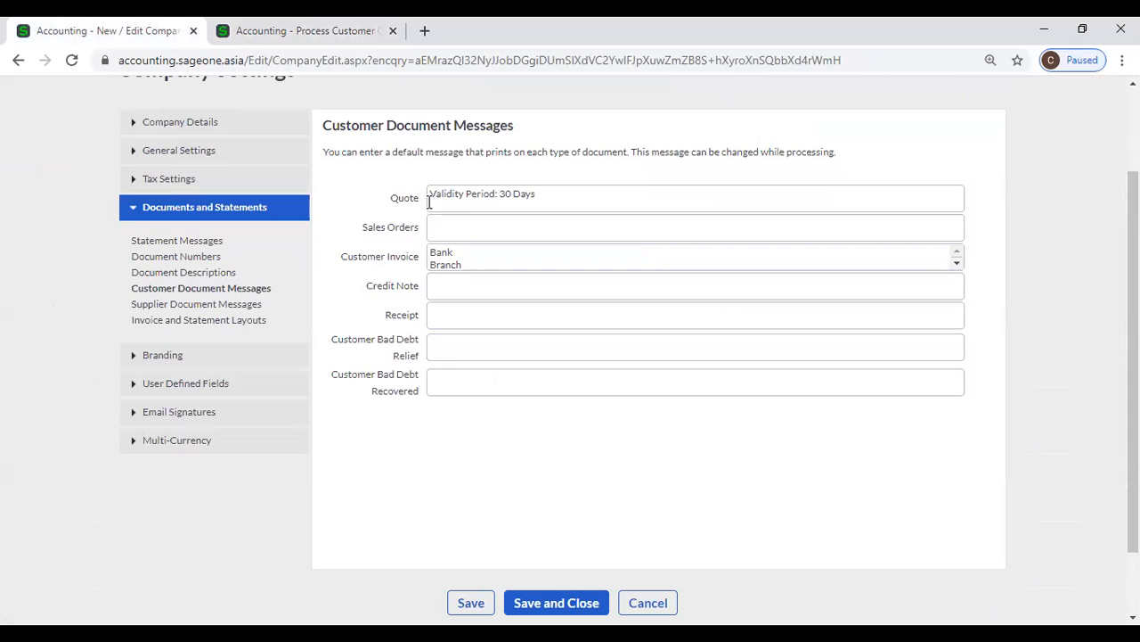
click(564, 200)
click(321, 31)
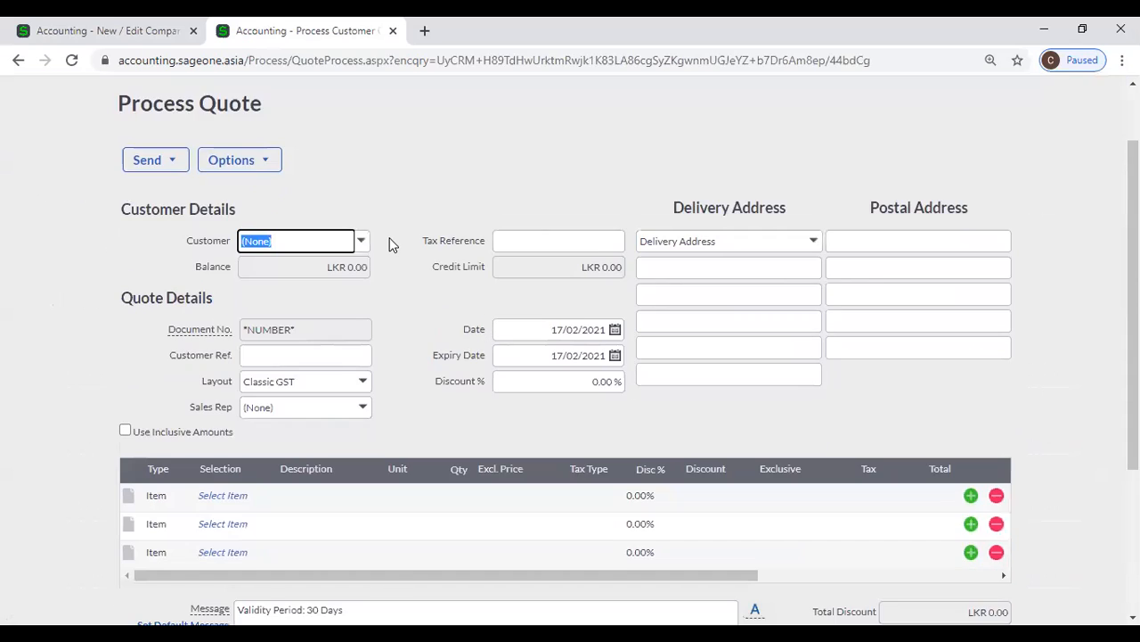
scroll(390, 243, down, 1)
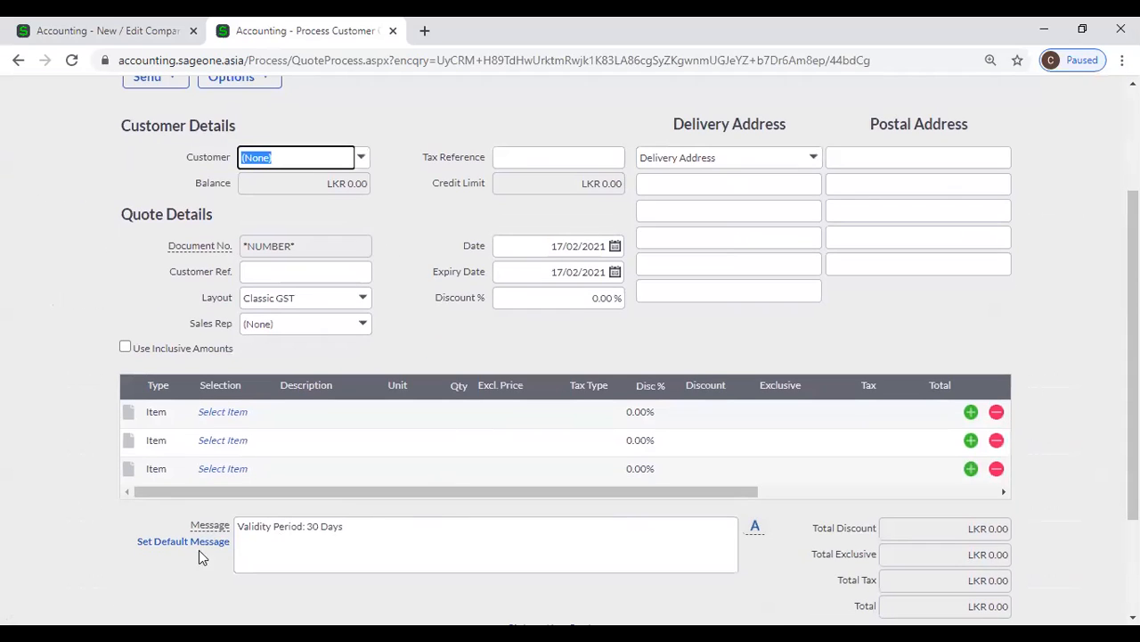
click(375, 527)
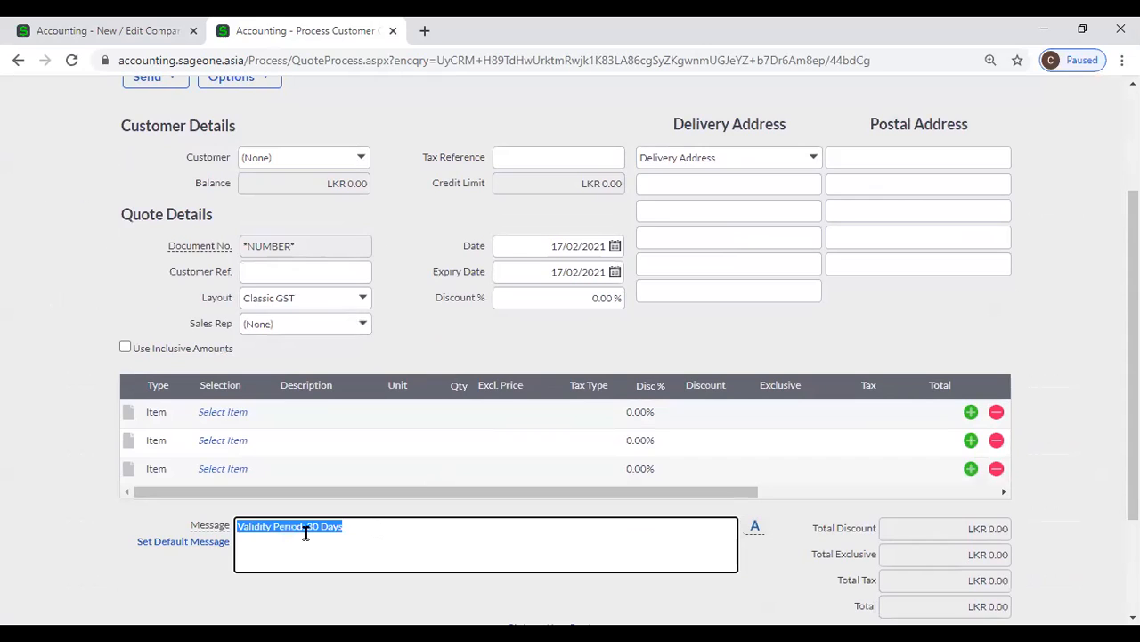
click(371, 530)
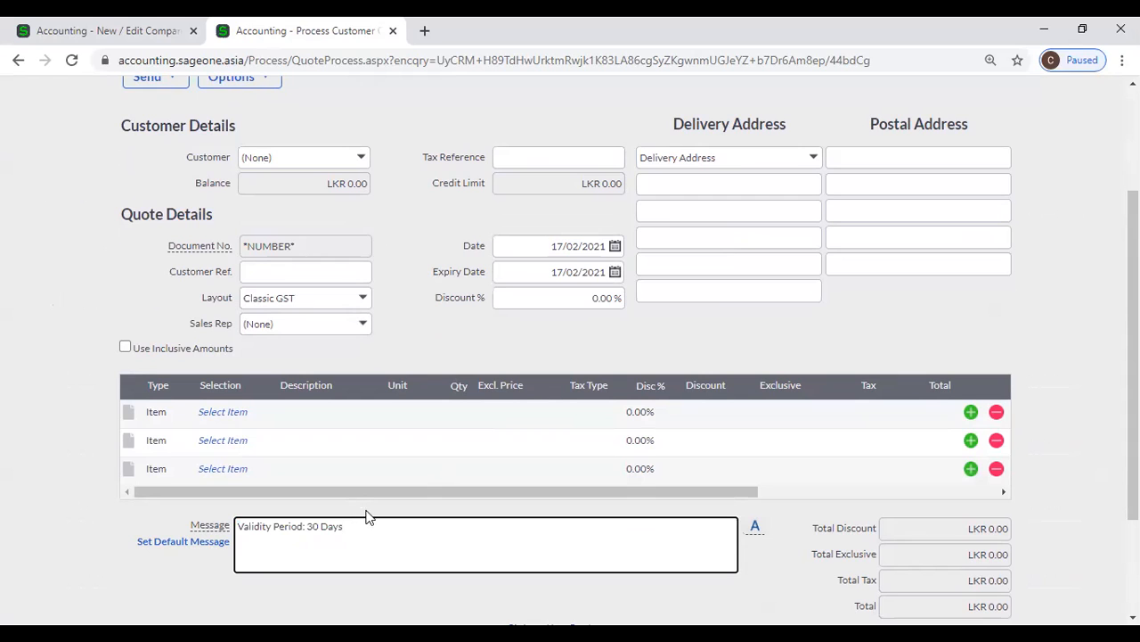
Leave the quote, start a new customer tax invoice from the Customer Tax Invoices list and look at its message
scroll(236, 267, up, 2)
click(267, 247)
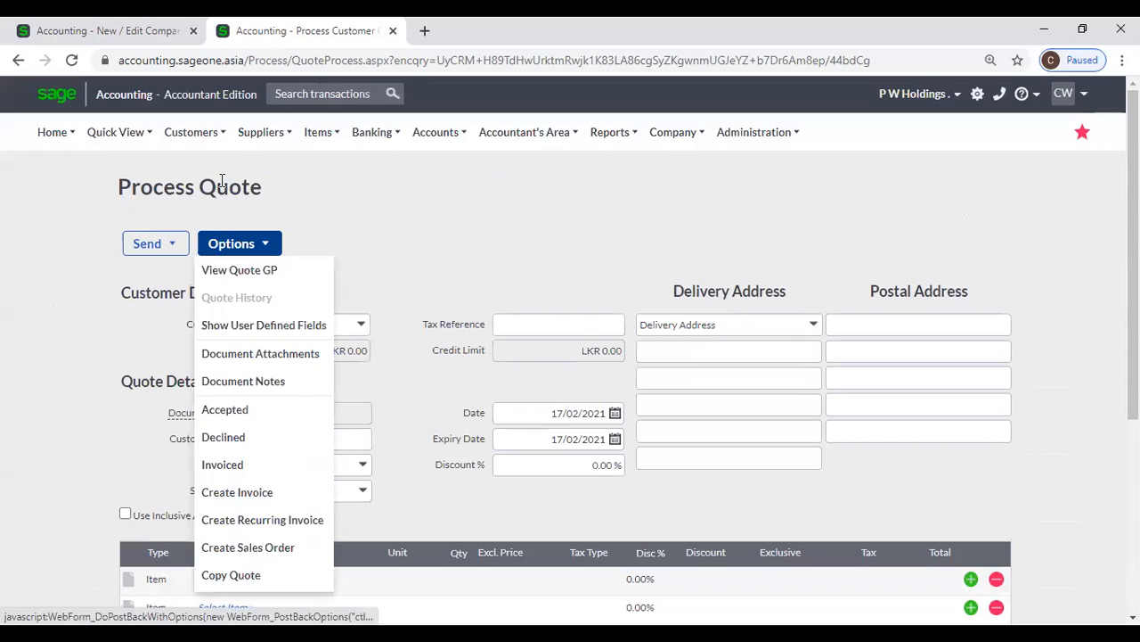
click(191, 132)
mouse_move(222, 219)
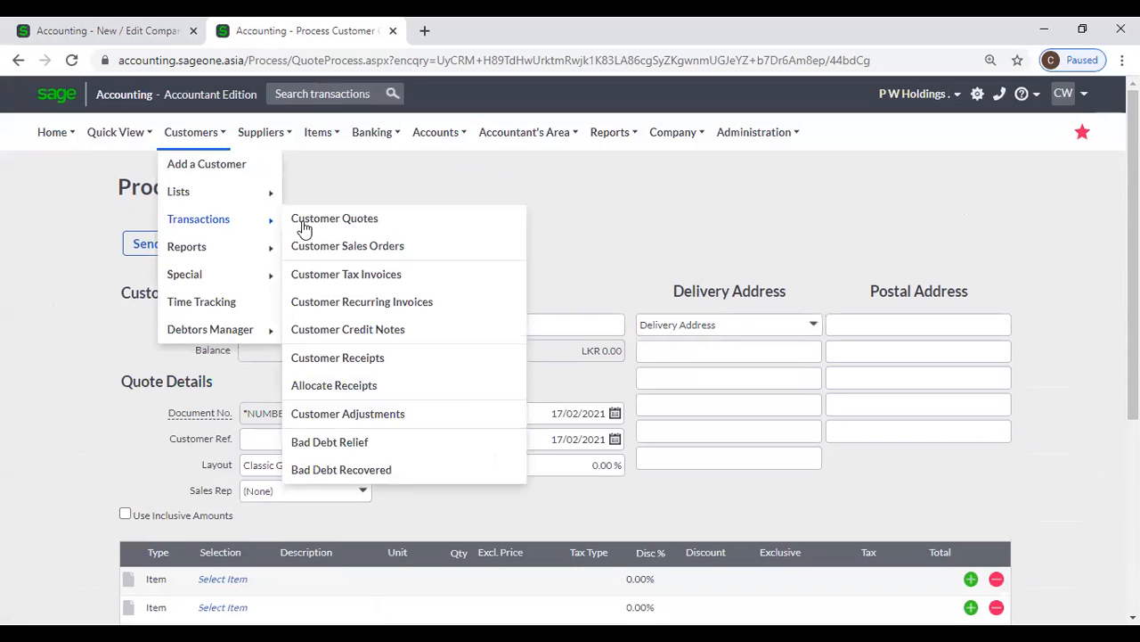
click(356, 283)
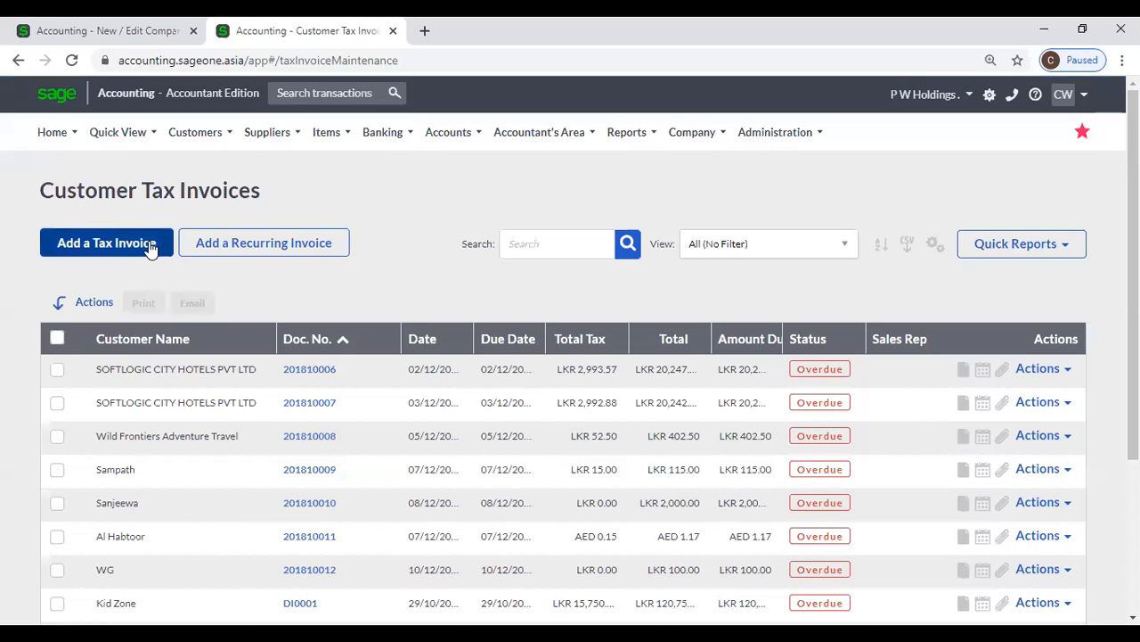
click(151, 248)
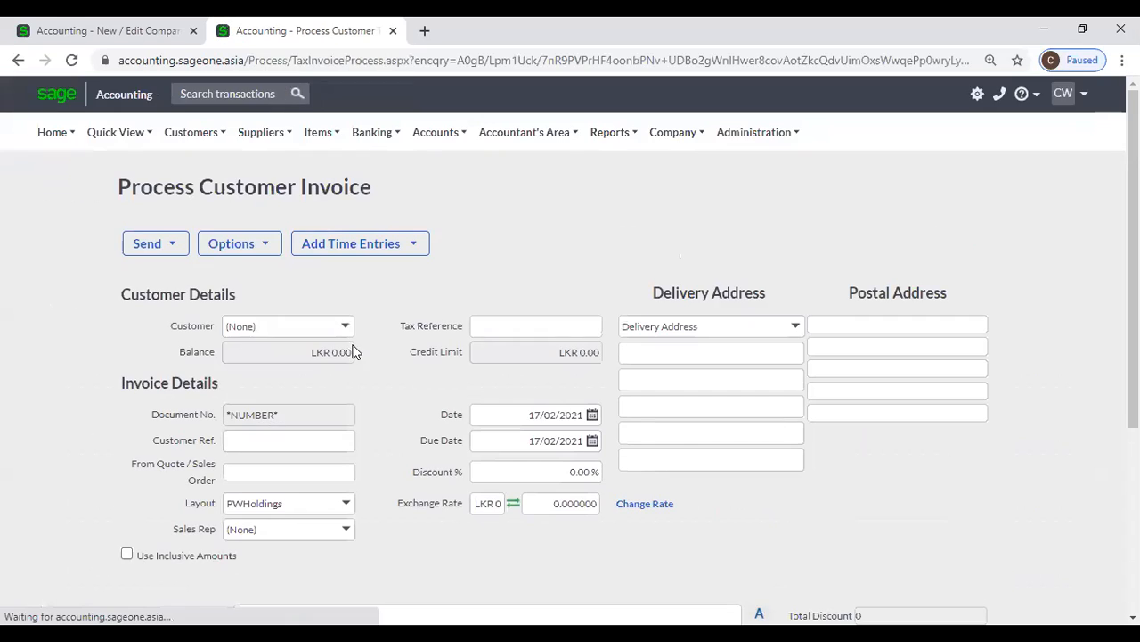
scroll(361, 358, down, 2)
scroll(353, 353, down, 2)
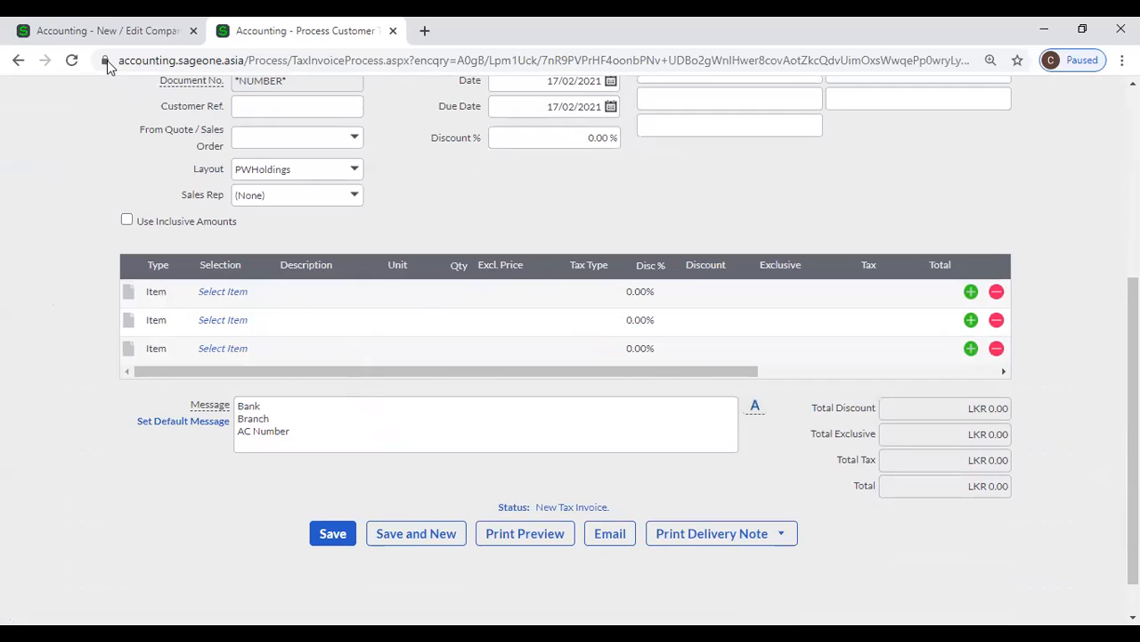
Compare the Customer Invoice default in Customer Document Messages with the message on the new tax invoice
click(157, 30)
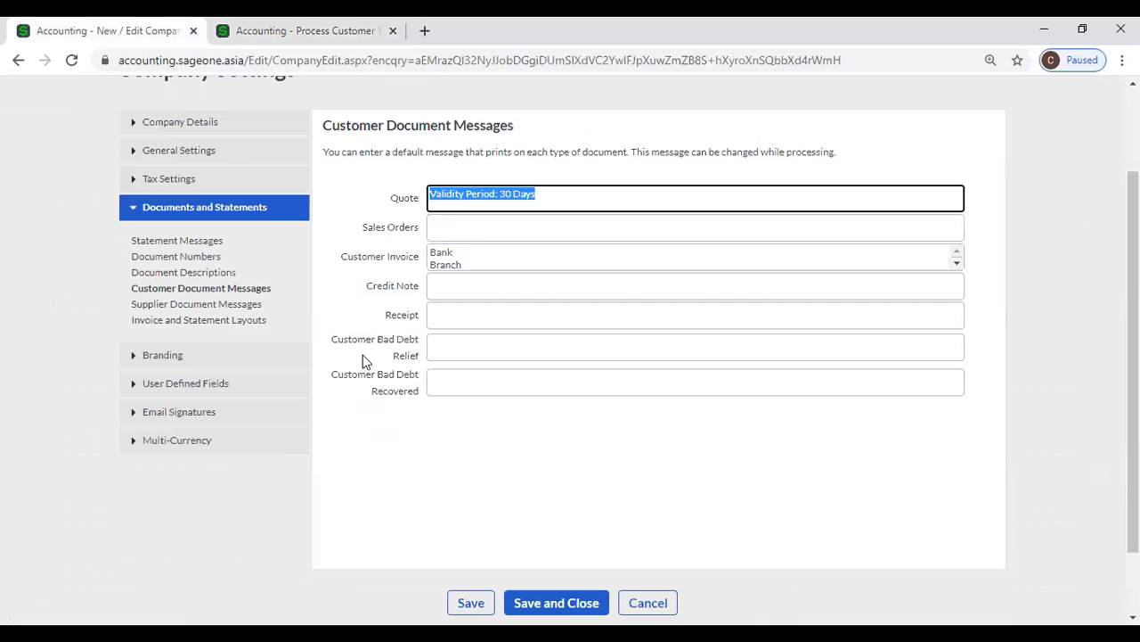
click(480, 267)
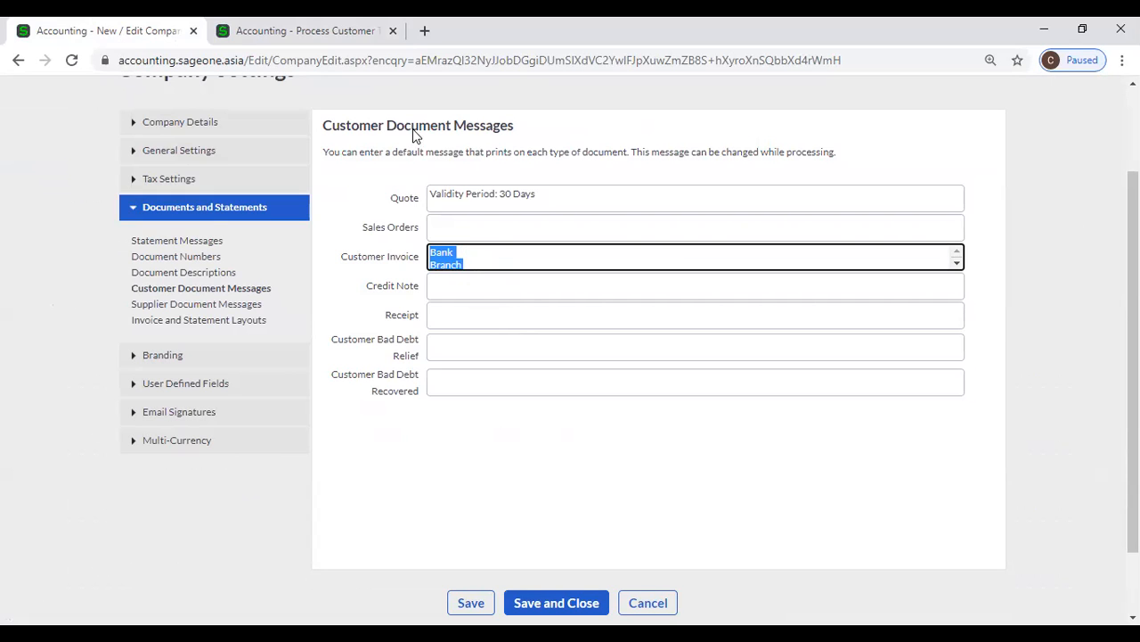
click(346, 32)
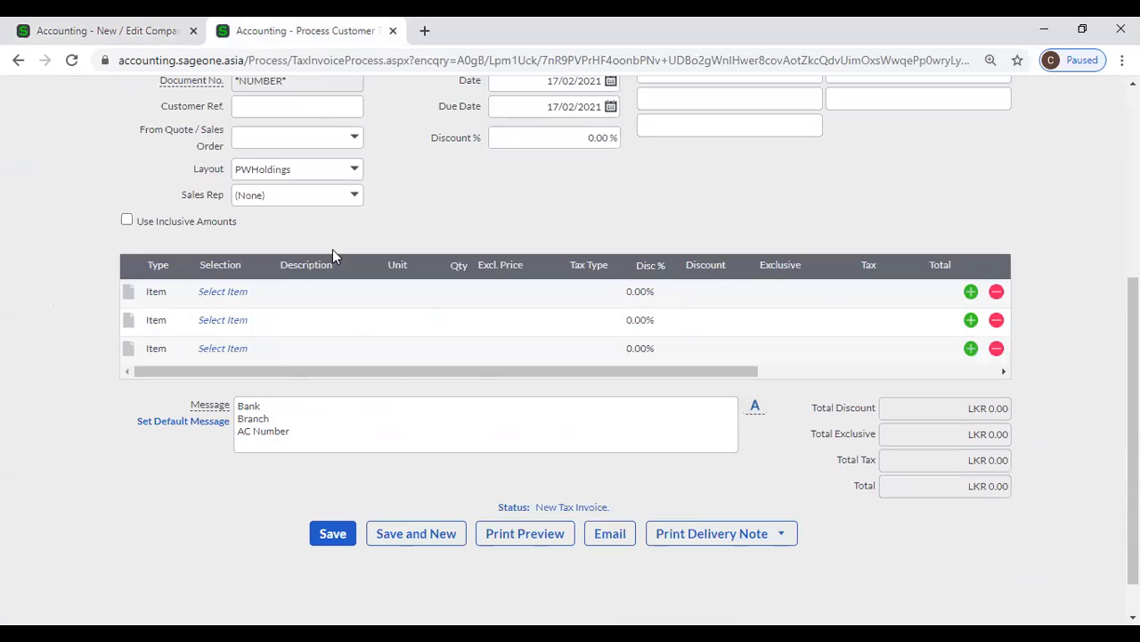
scroll(332, 249, up, 3)
scroll(339, 294, down, 3)
click(327, 366)
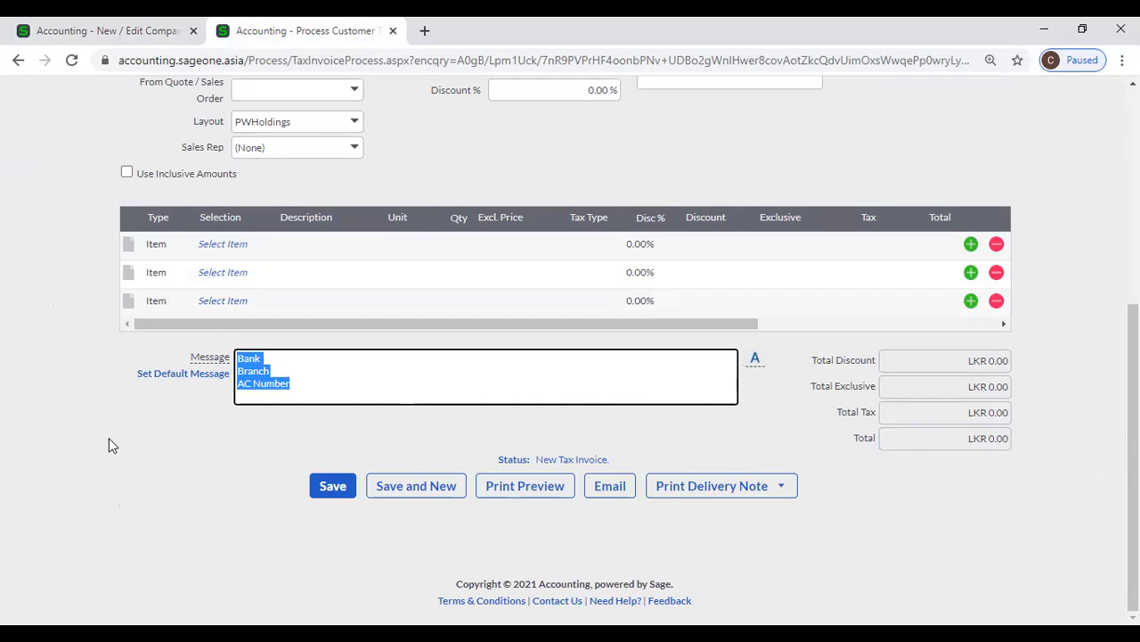
Open the default document message from the new tax invoice and save it with the lines Bank, Branch and AC Number
click(162, 377)
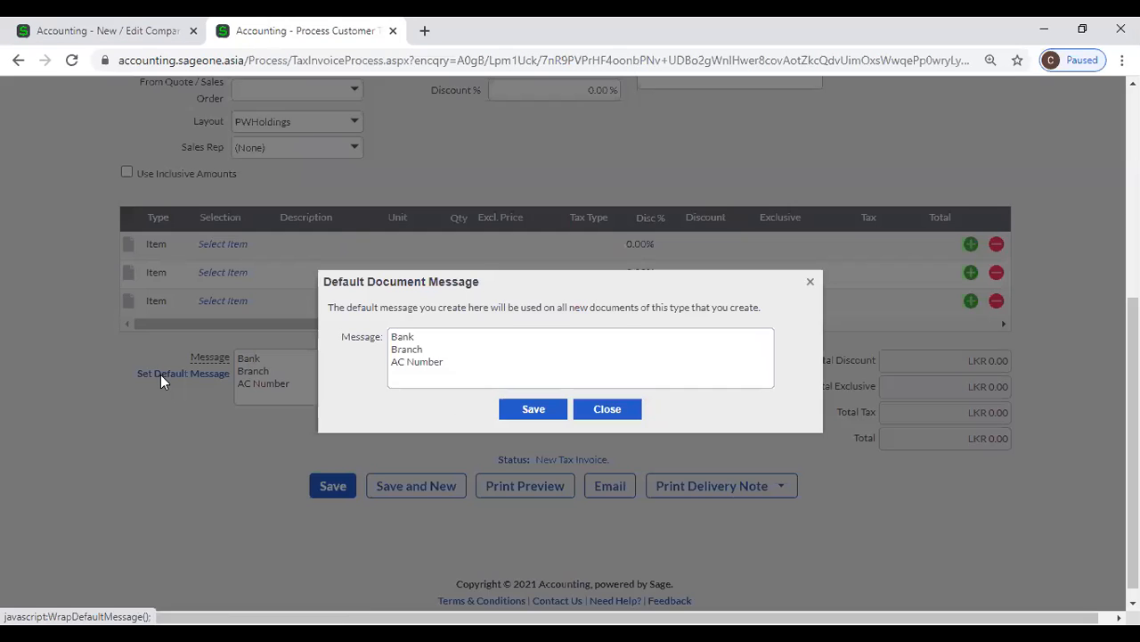
click(590, 412)
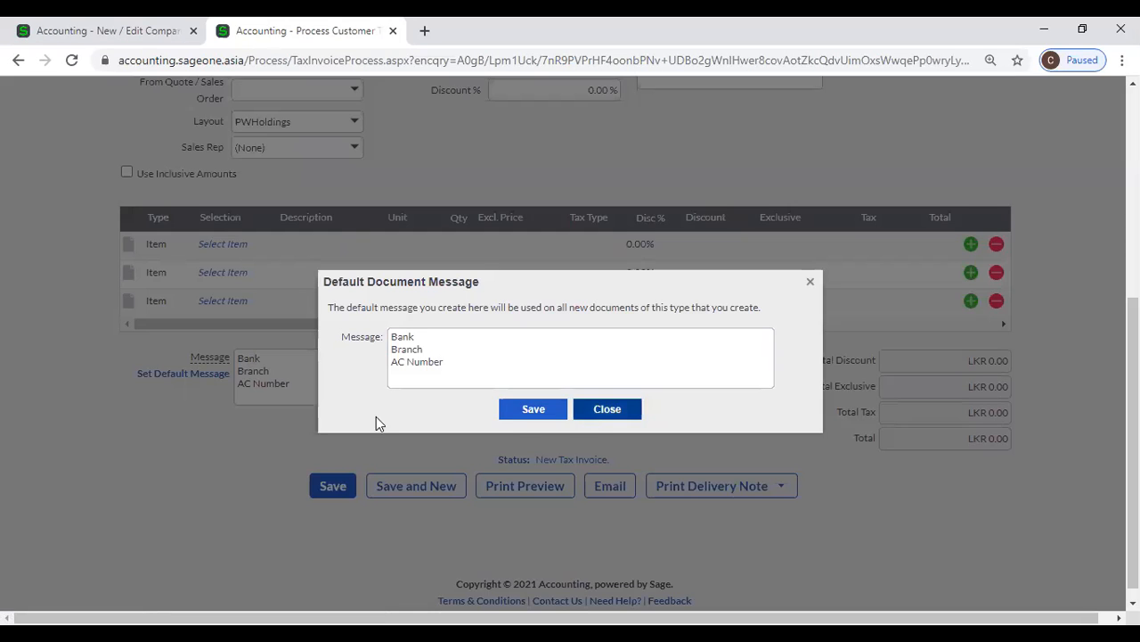
click(197, 381)
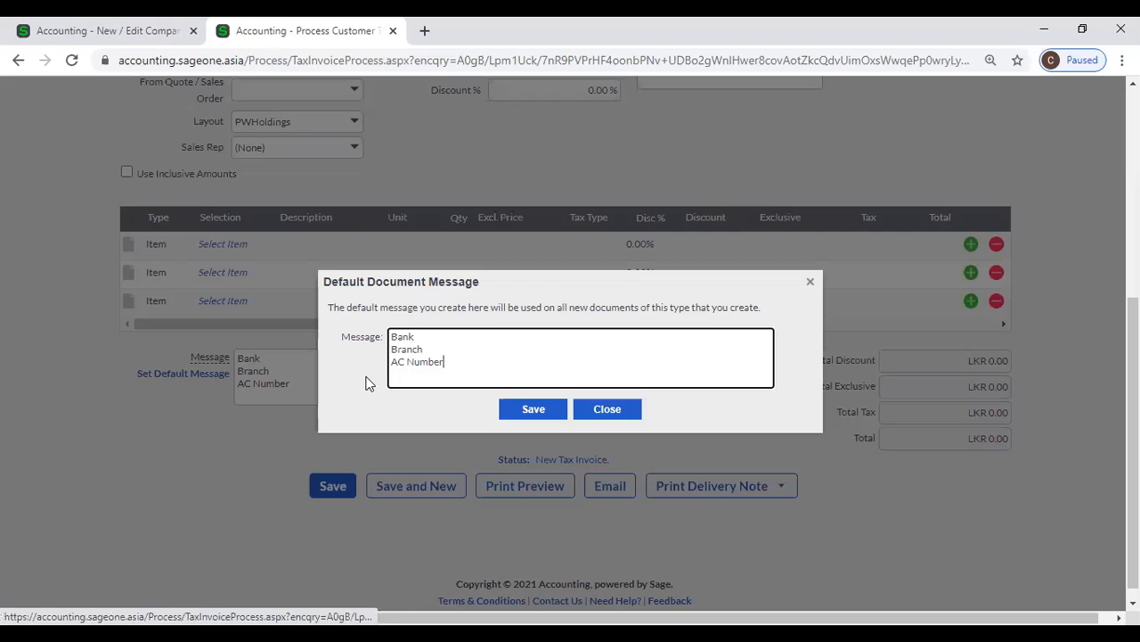
click(554, 411)
Recheck the customer invoice message in the company settings, and open Supplier Document Messages
click(131, 31)
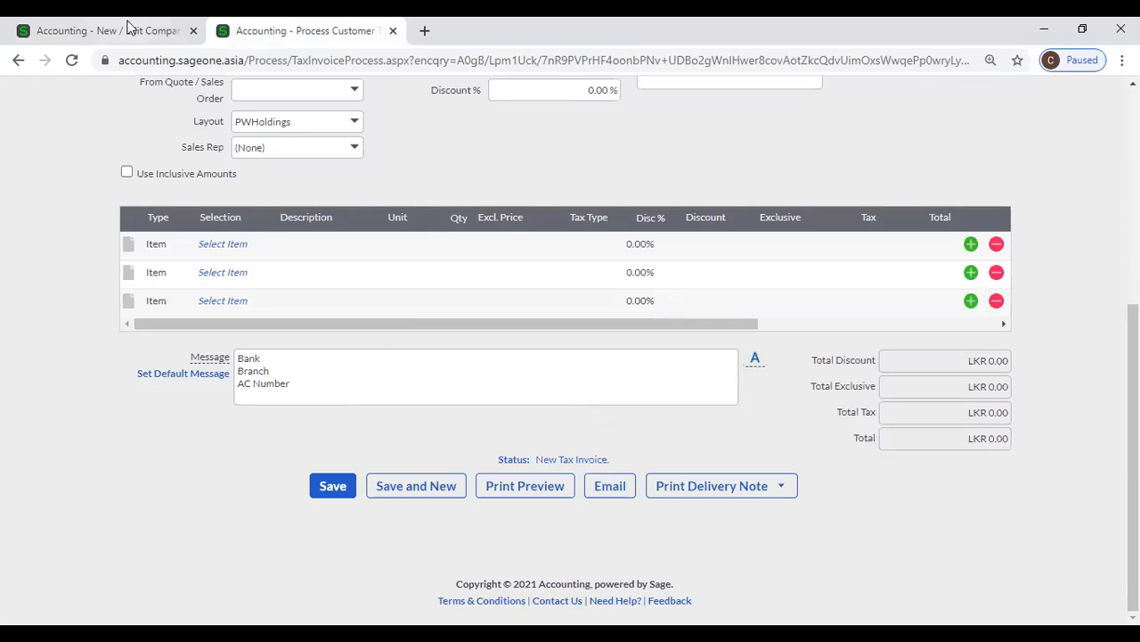
click(484, 250)
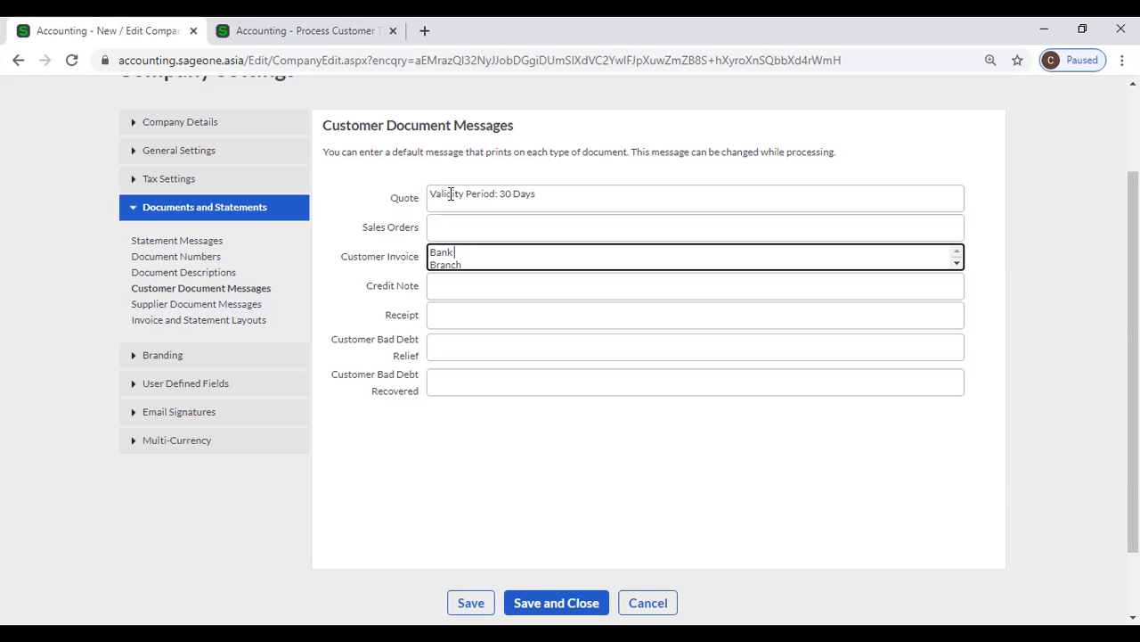
click(228, 305)
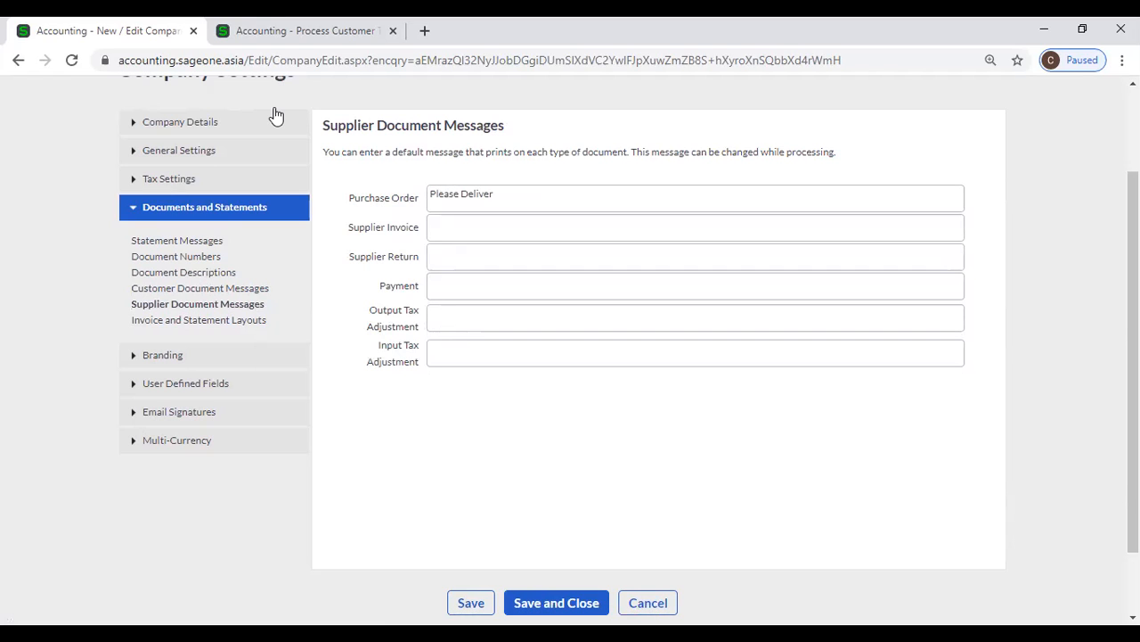
Start a new supplier purchase order and compare its message with the Purchase Order default in Supplier Document Messages
key(ctrl+Tab)
scroll(256, 139, up, 5)
mouse_move(254, 137)
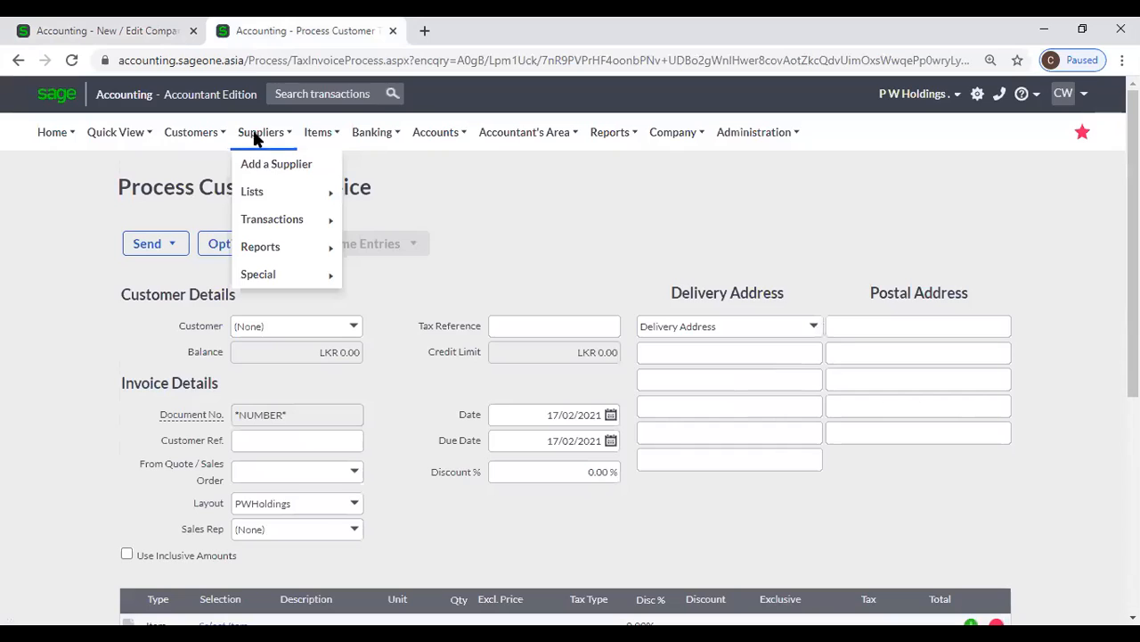
mouse_move(279, 220)
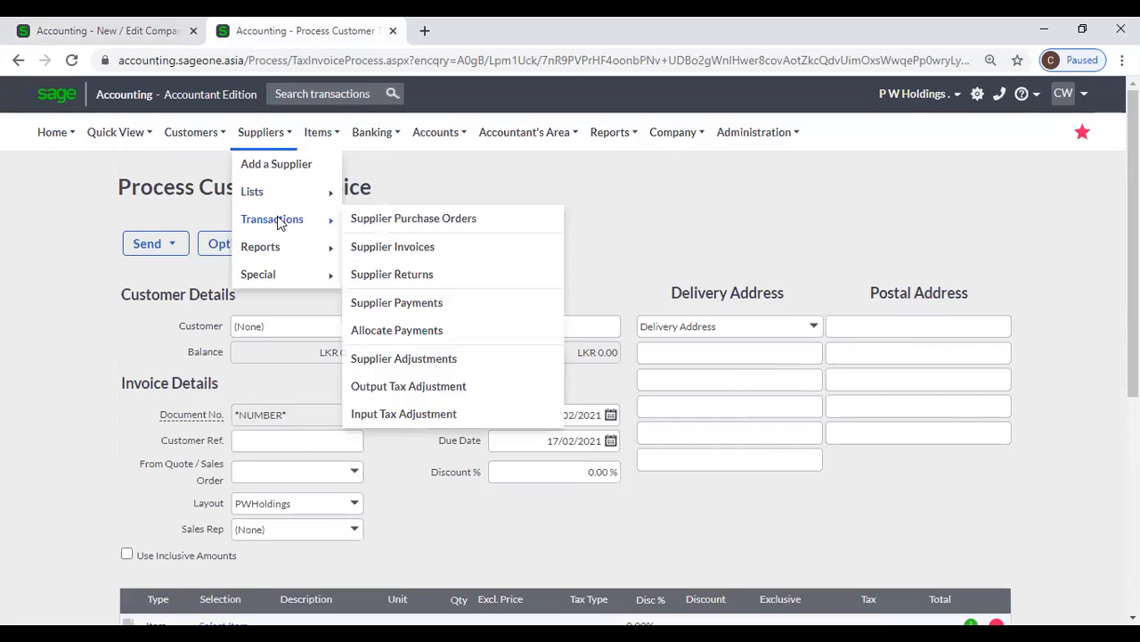
click(406, 220)
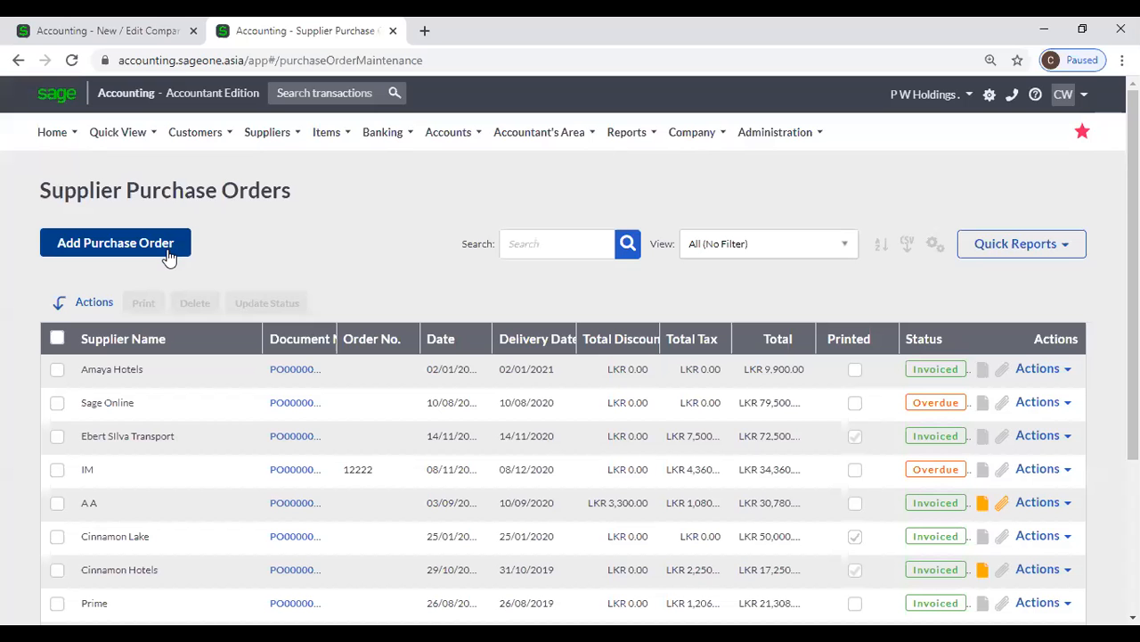
click(171, 257)
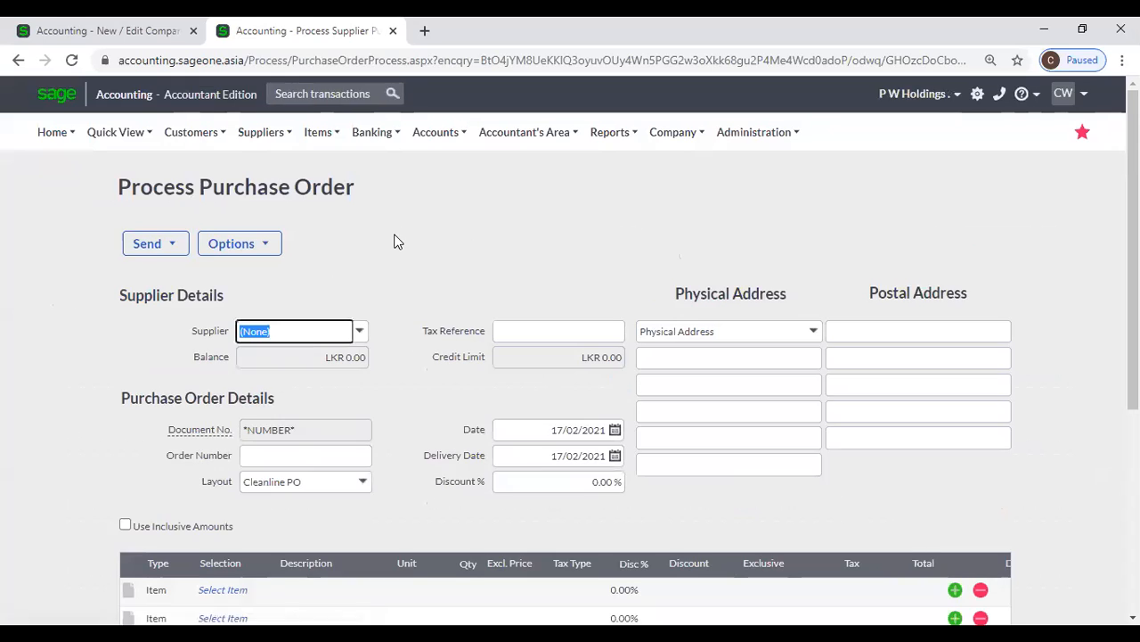
scroll(392, 242, down, 4)
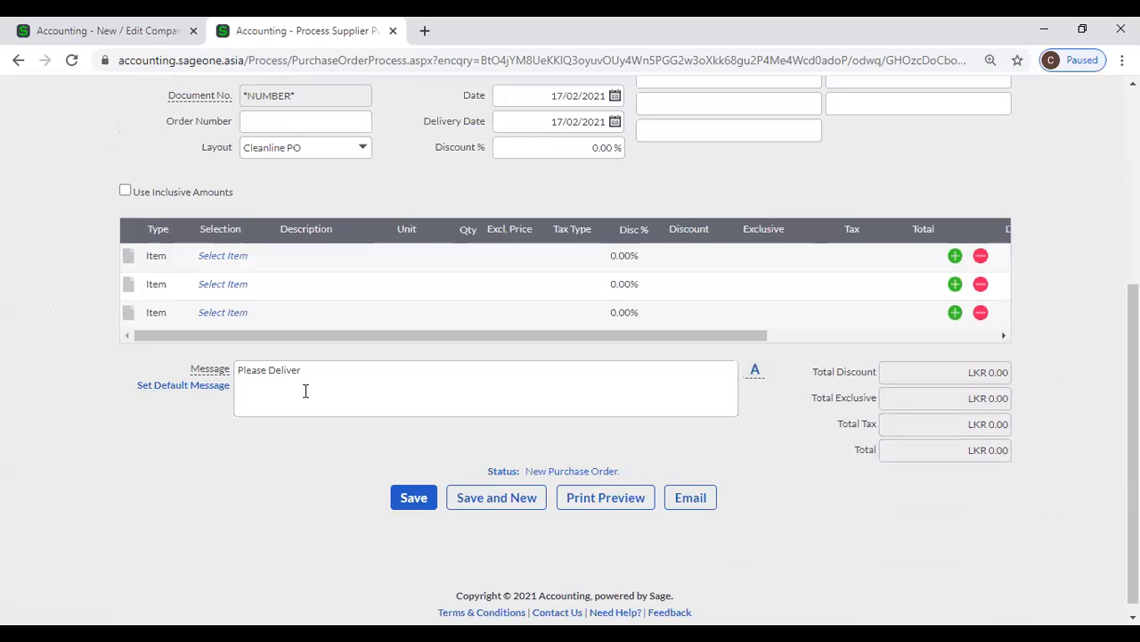
click(124, 38)
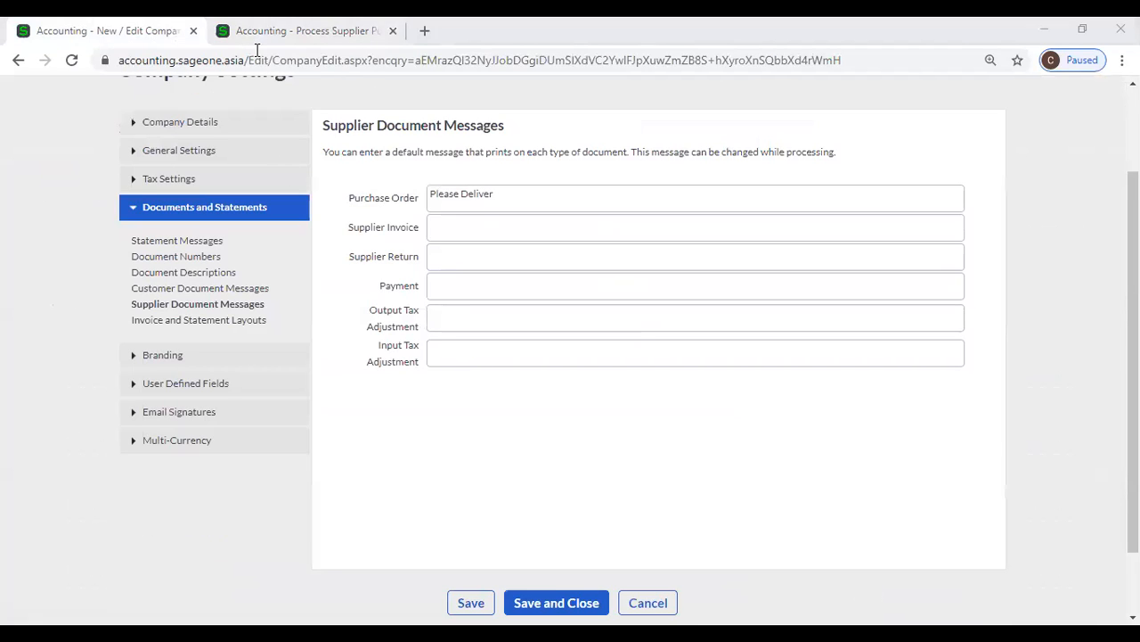
Review the new purchase order's header fields and highlight its default message text
key(ctrl+Tab)
scroll(403, 214, up, 2)
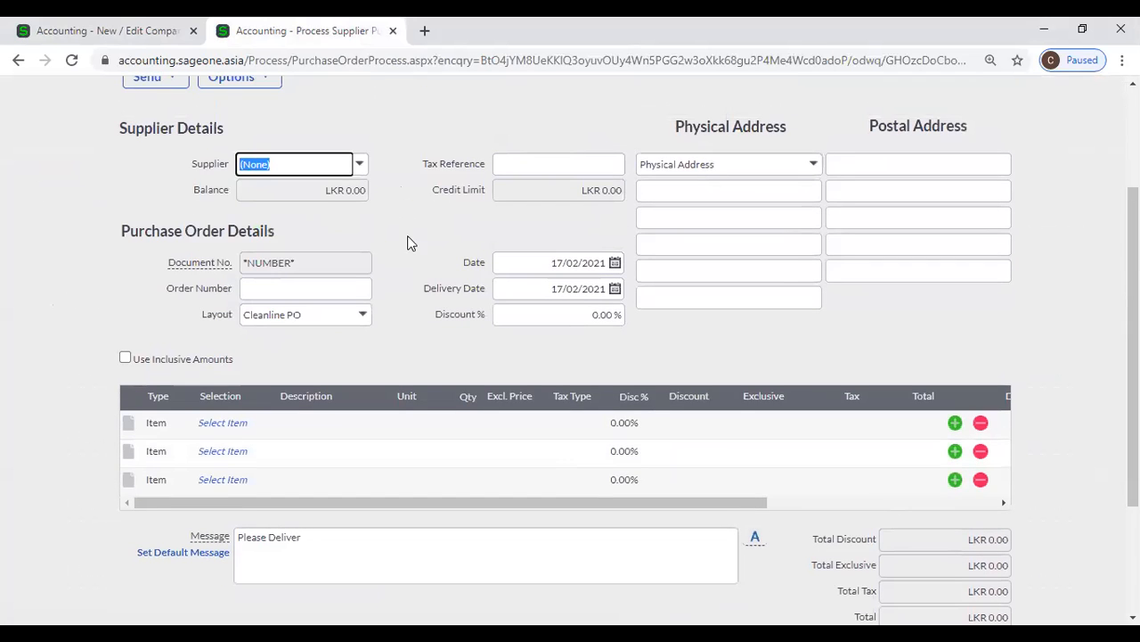
scroll(409, 245, up, 2)
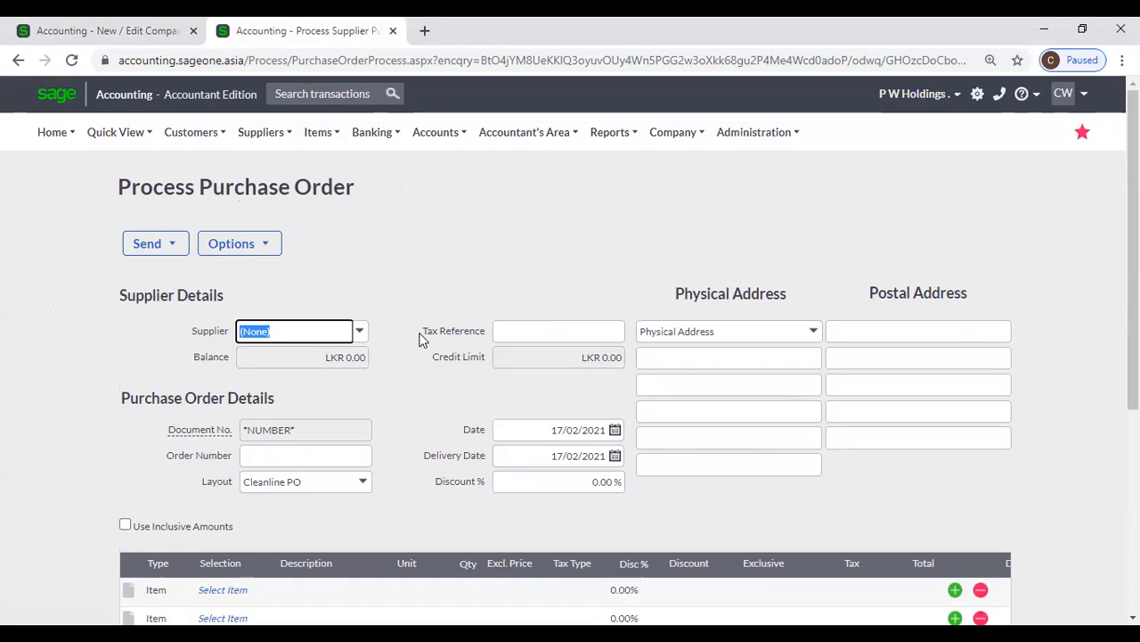
scroll(433, 333, down, 4)
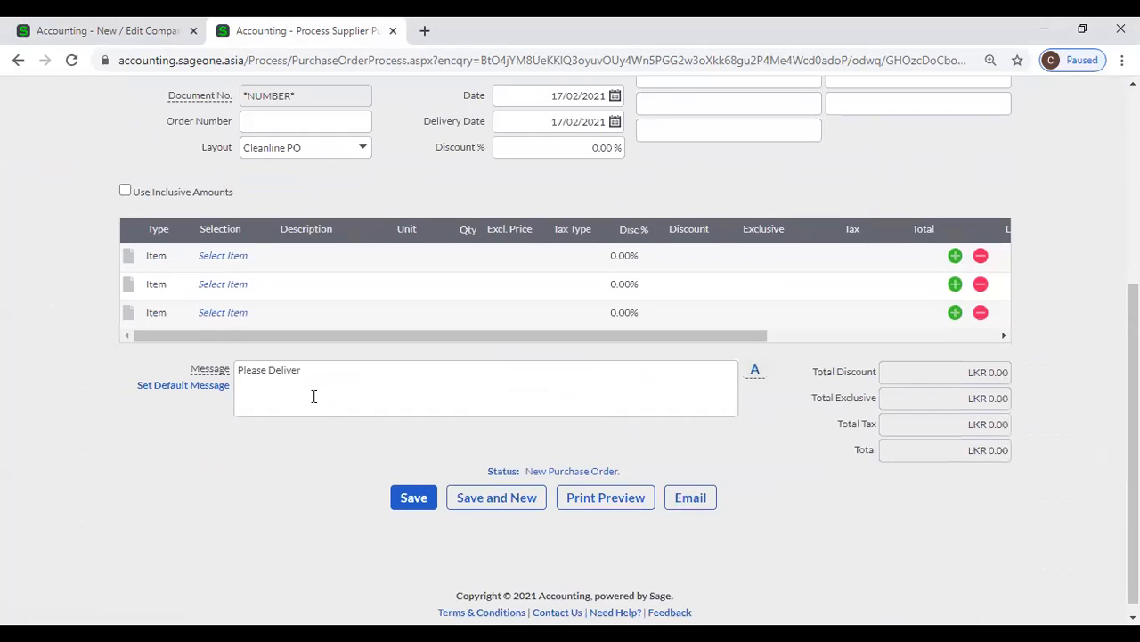
triple_click(316, 373)
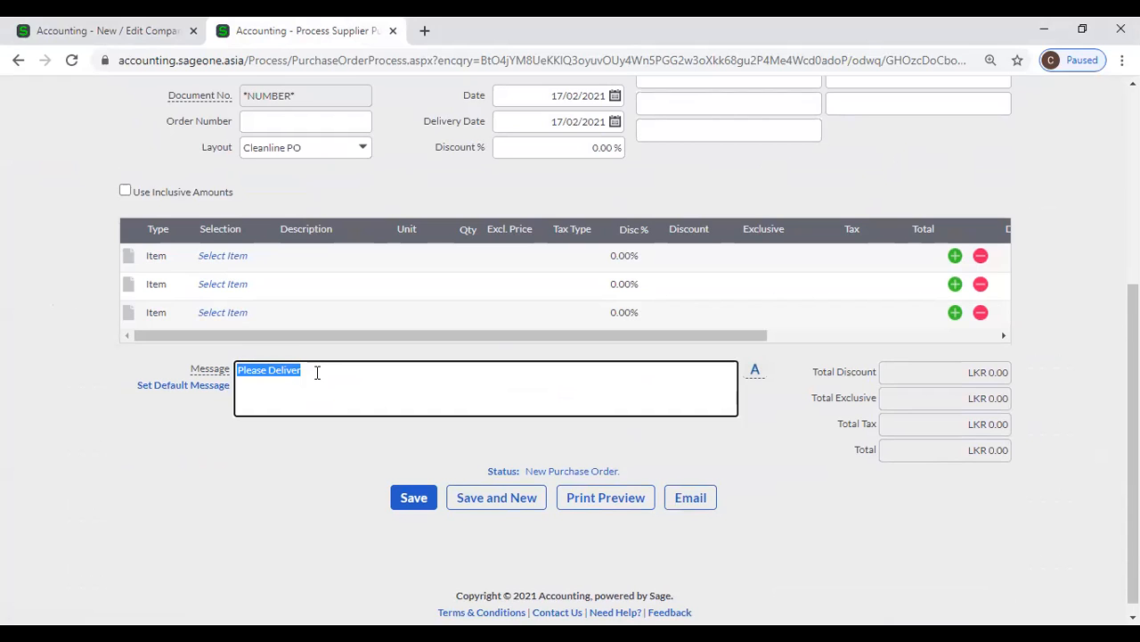
Open Invoice and Statement Layouts in the company settings and review the layout assigned to each report
click(122, 22)
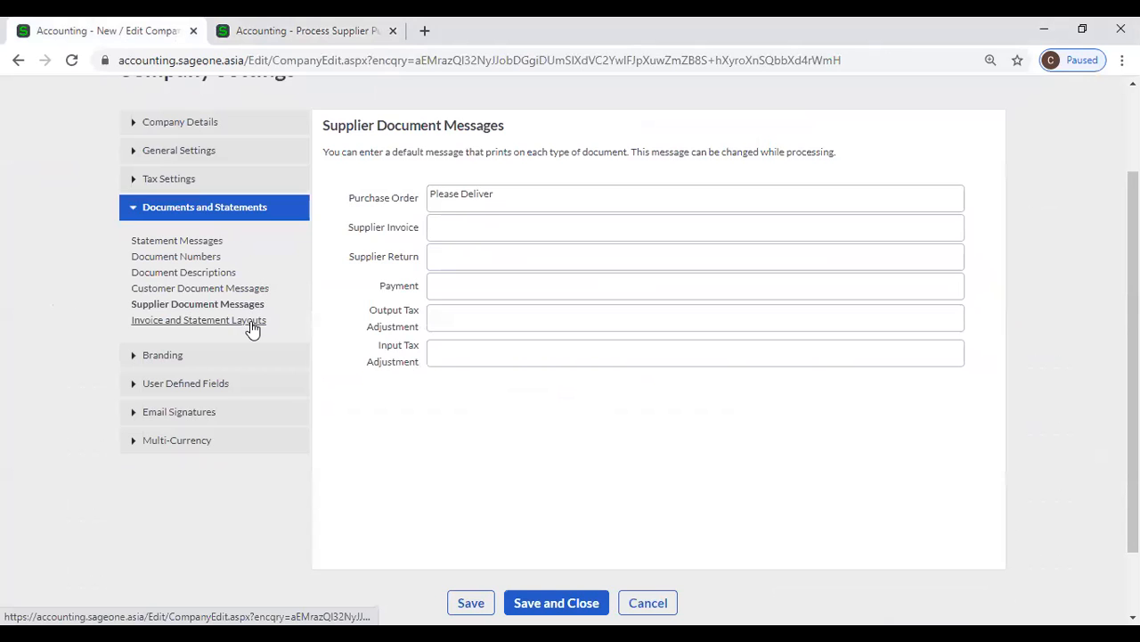
click(253, 322)
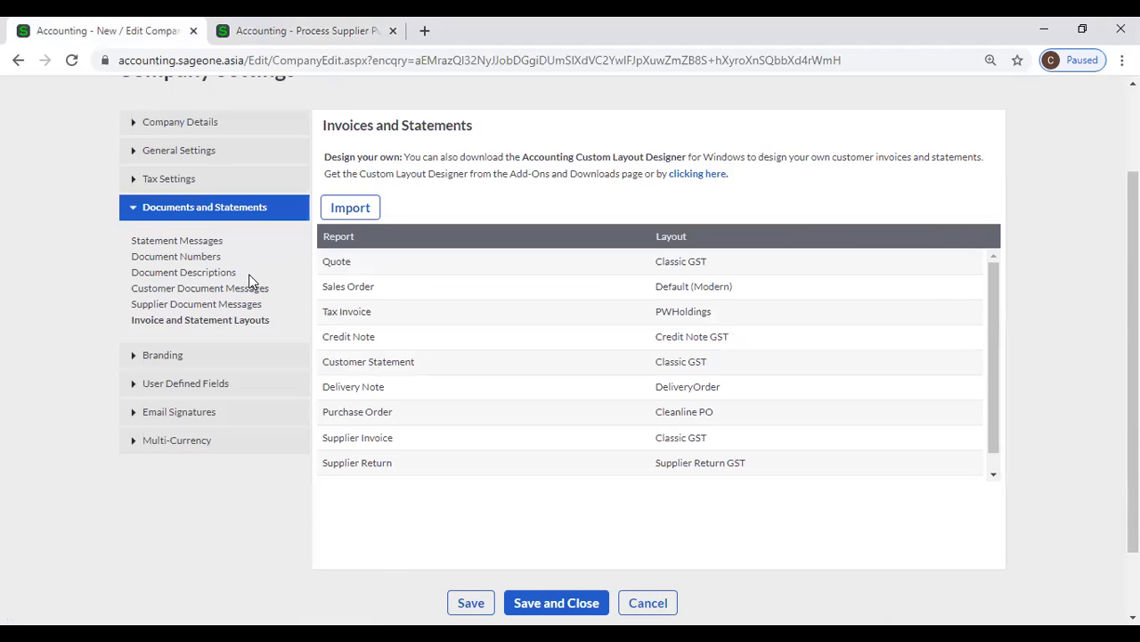
scroll(235, 274, up, 1)
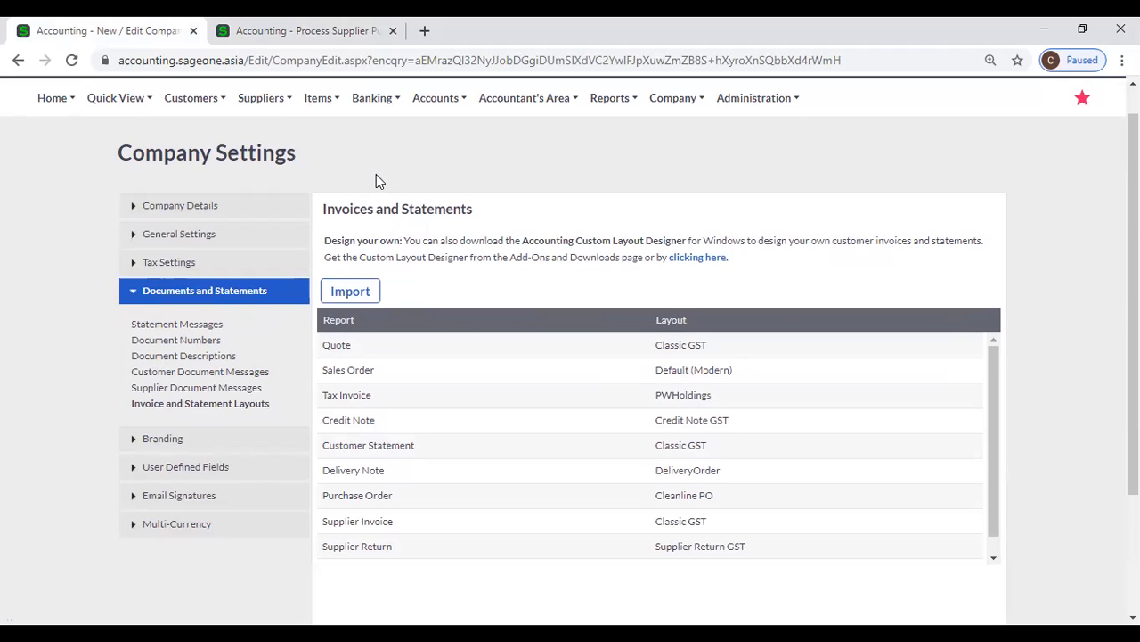
scroll(378, 176, down, 3)
scroll(382, 179, up, 1)
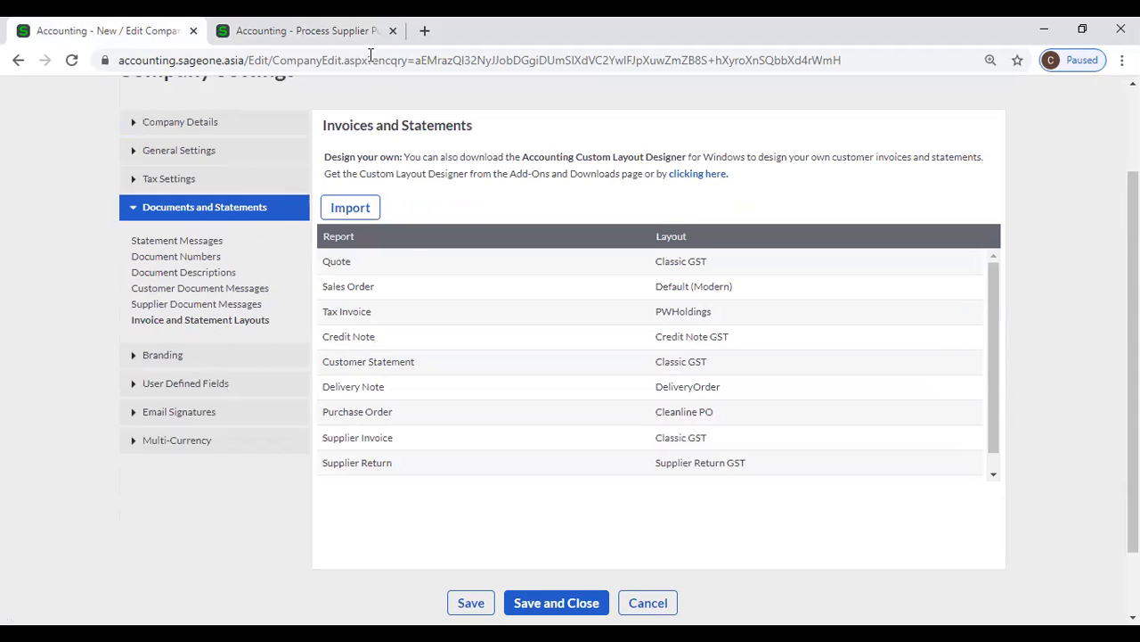
Return to the purchase order and view the customer transaction types and the supplier options
click(302, 31)
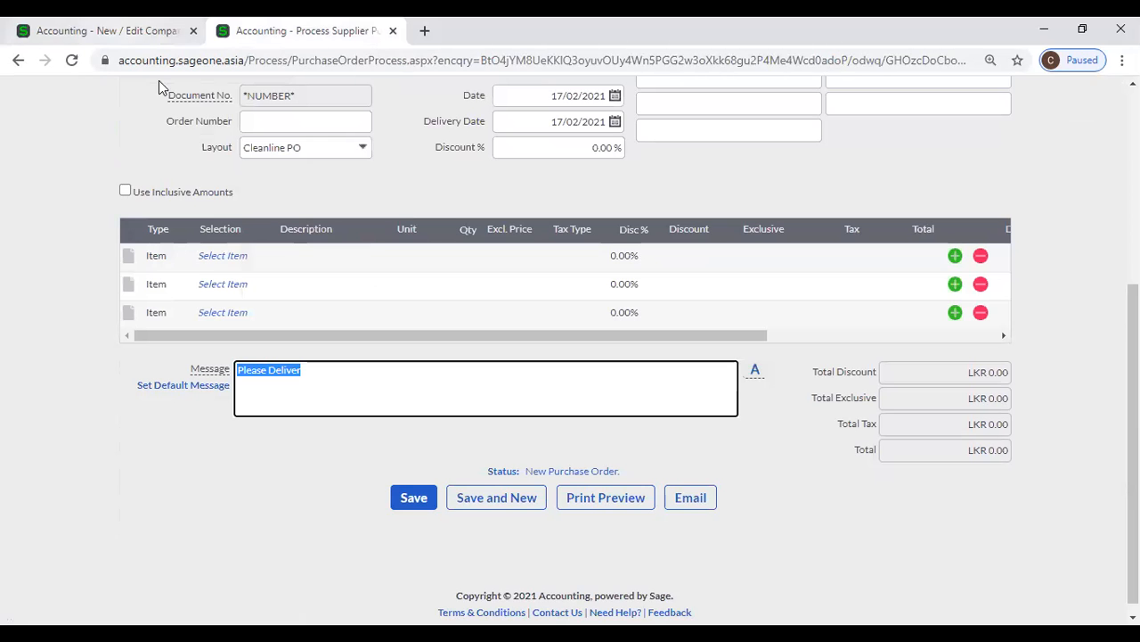
scroll(326, 173, up, 3)
scroll(228, 109, up, 1)
click(219, 133)
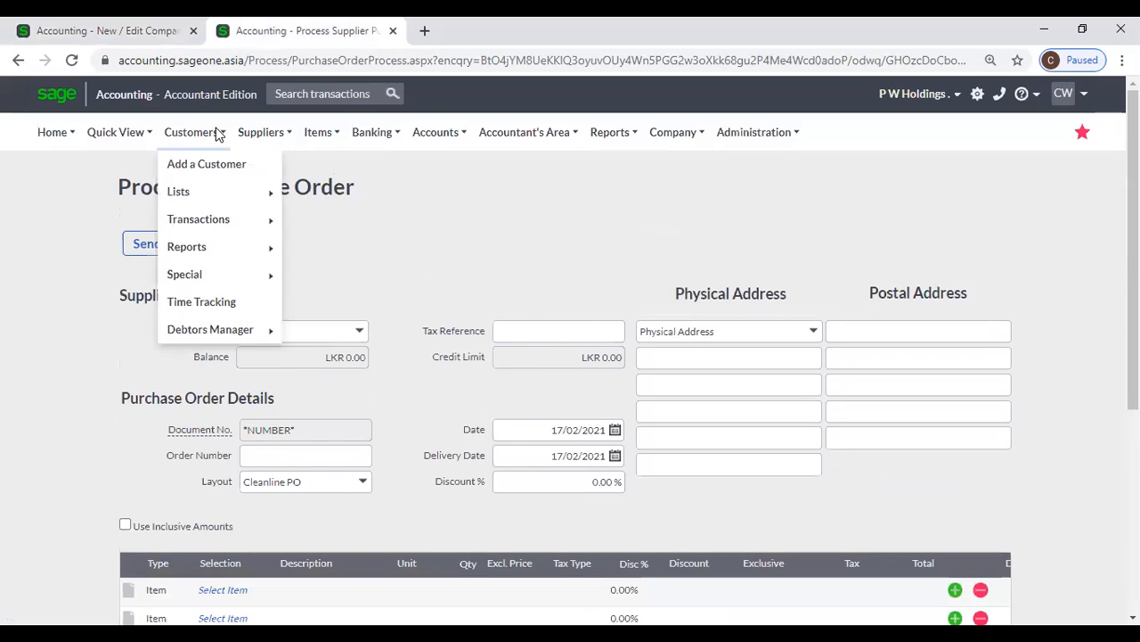
mouse_move(204, 223)
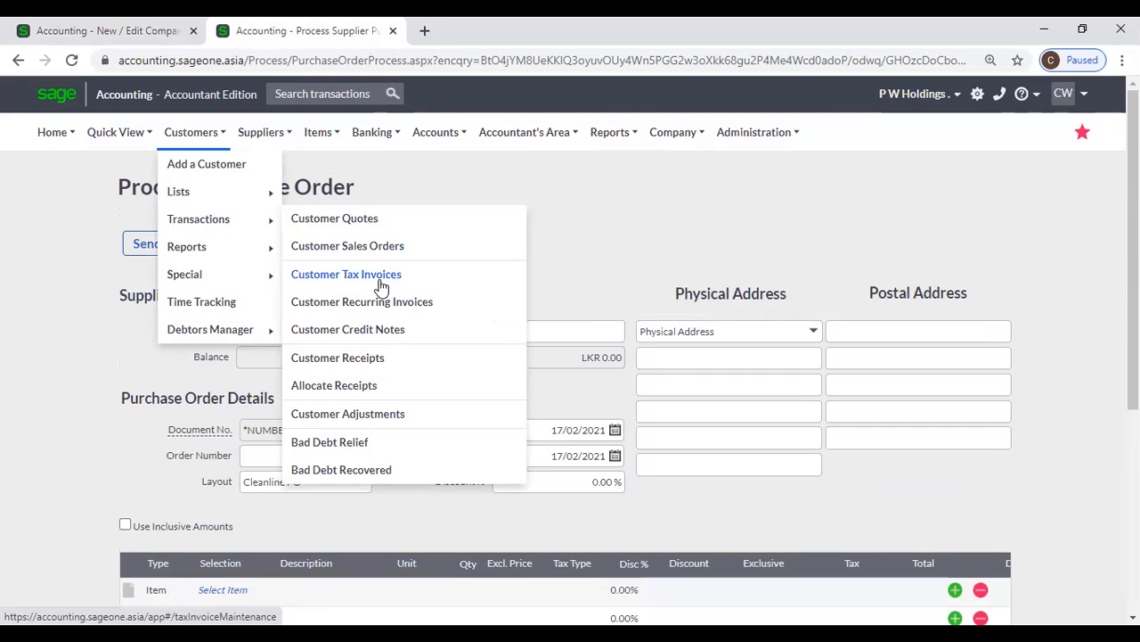
click(271, 133)
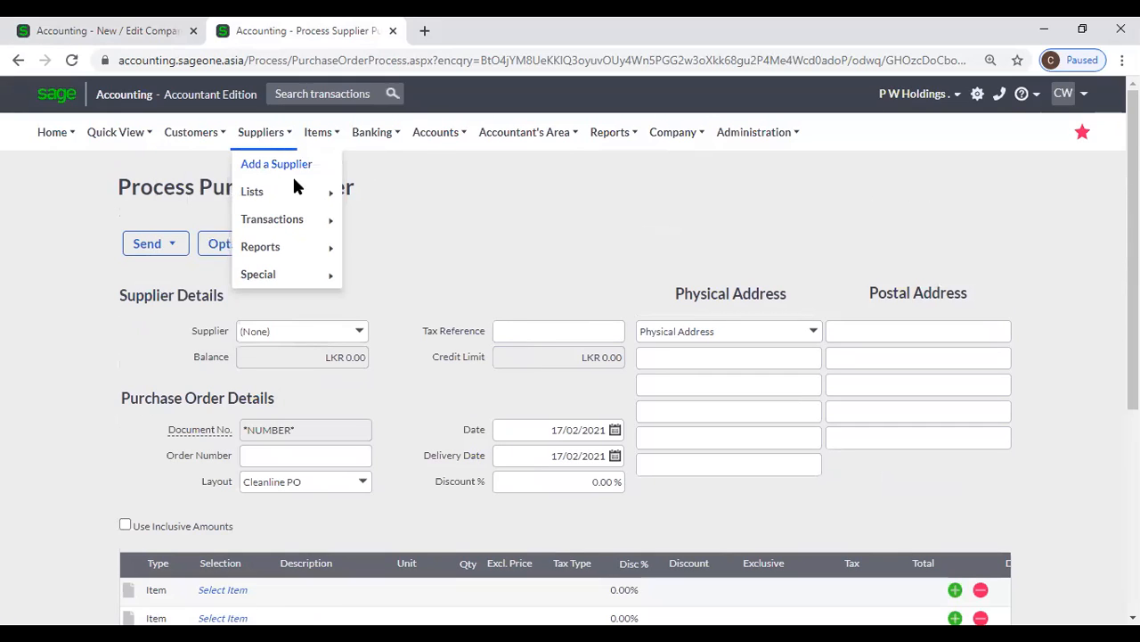
click(185, 135)
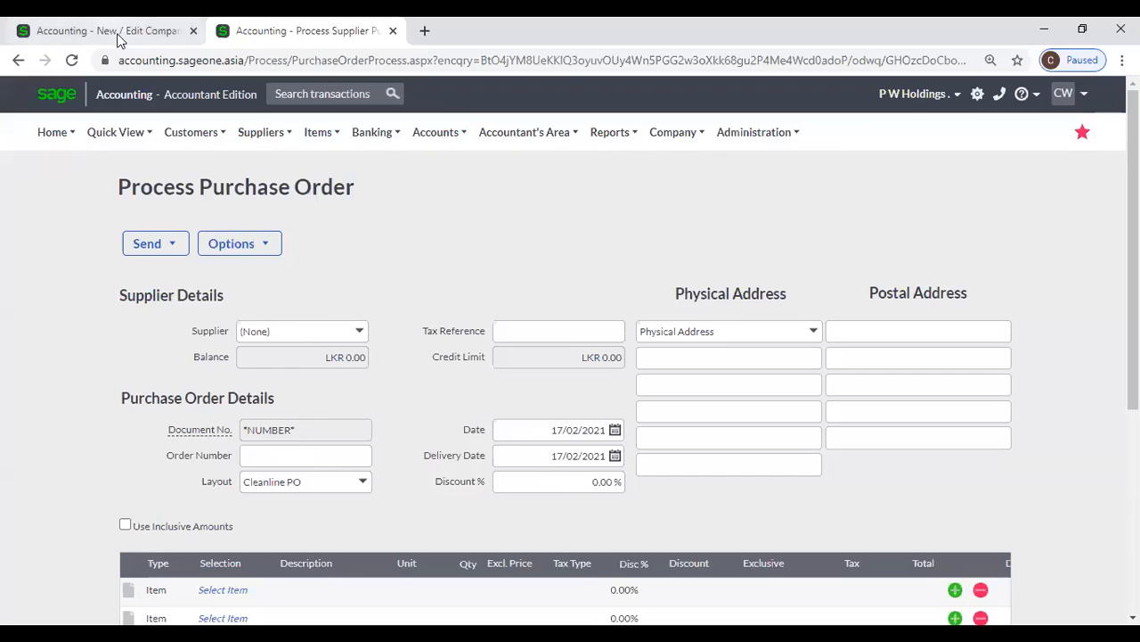
Go back to the invoice and statement layout settings and open the add-ons page offering the Custom Layout Designer
click(113, 29)
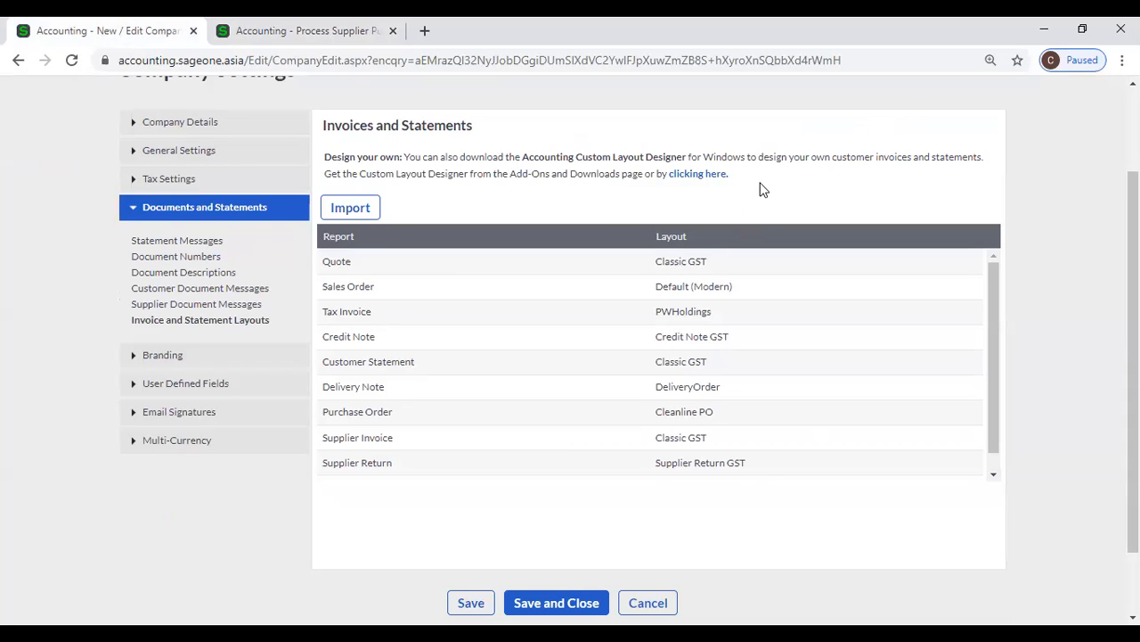
scroll(952, 247, down, 1)
scroll(1096, 286, up, 3)
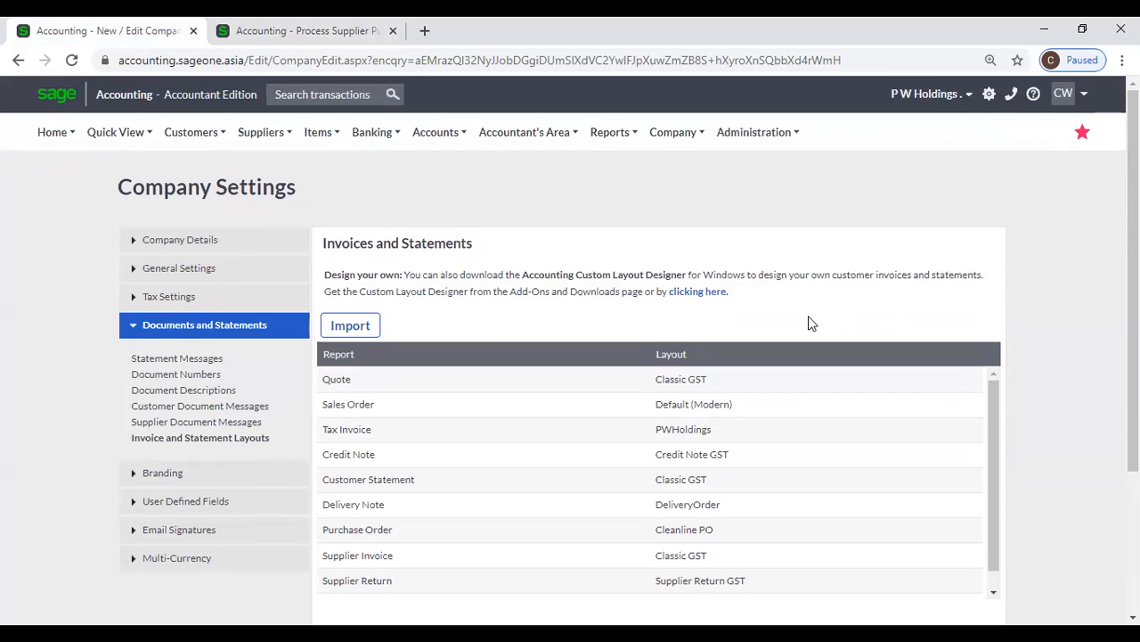
click(698, 298)
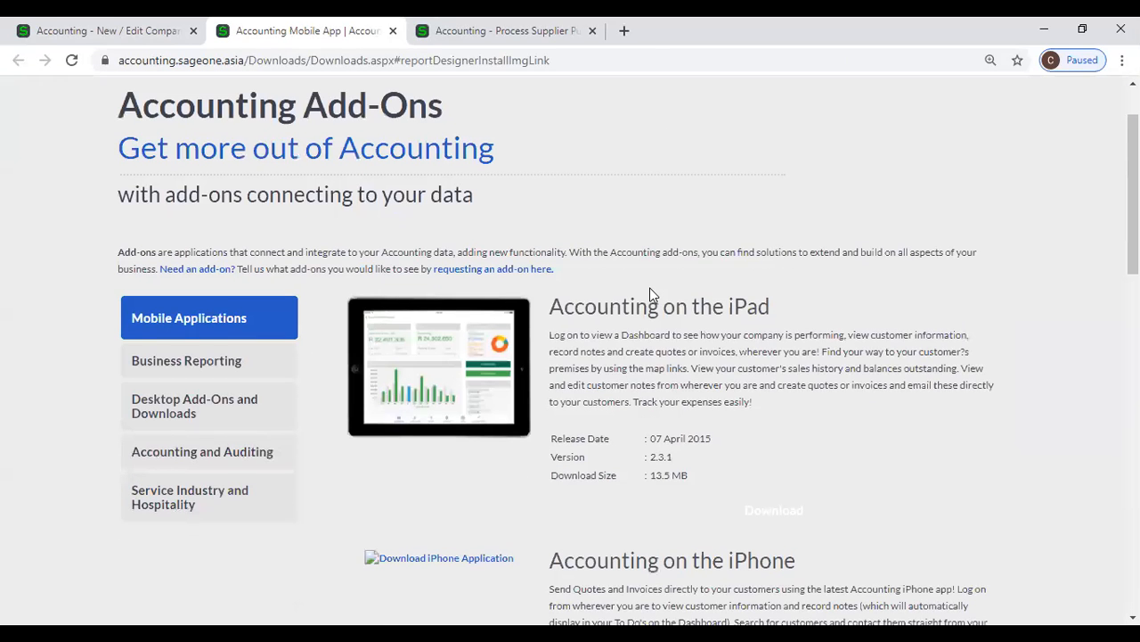
Show the desktop add-ons and downloads, check the Accounting Custom Layout Designer's prerequisites, and close the notice without installing
scroll(806, 335, down, 2)
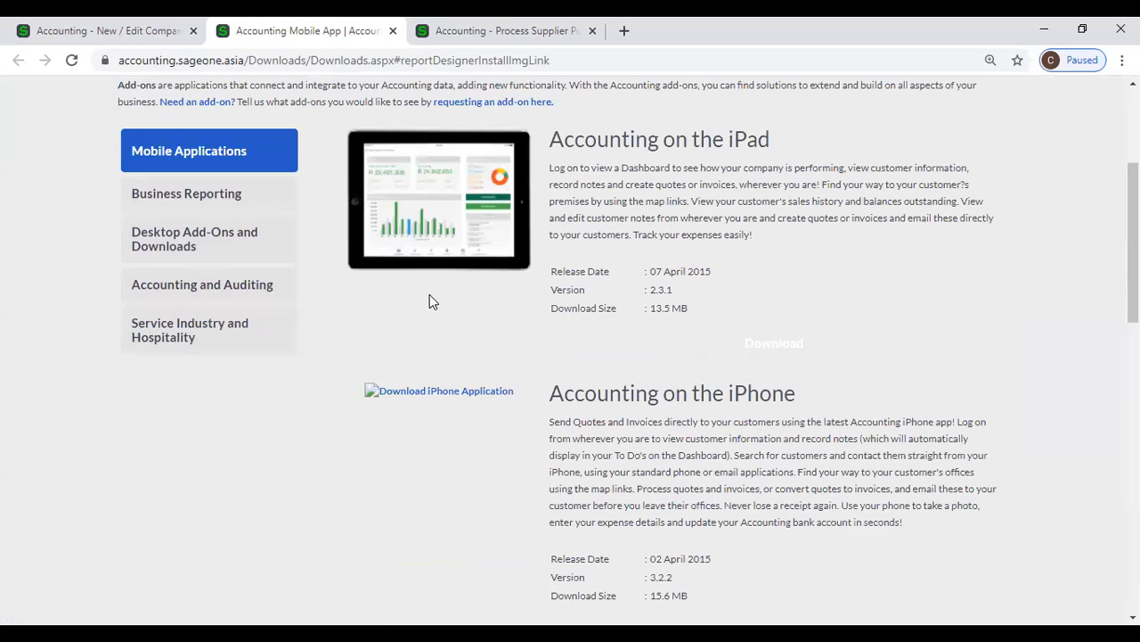
click(219, 249)
scroll(275, 311, up, 3)
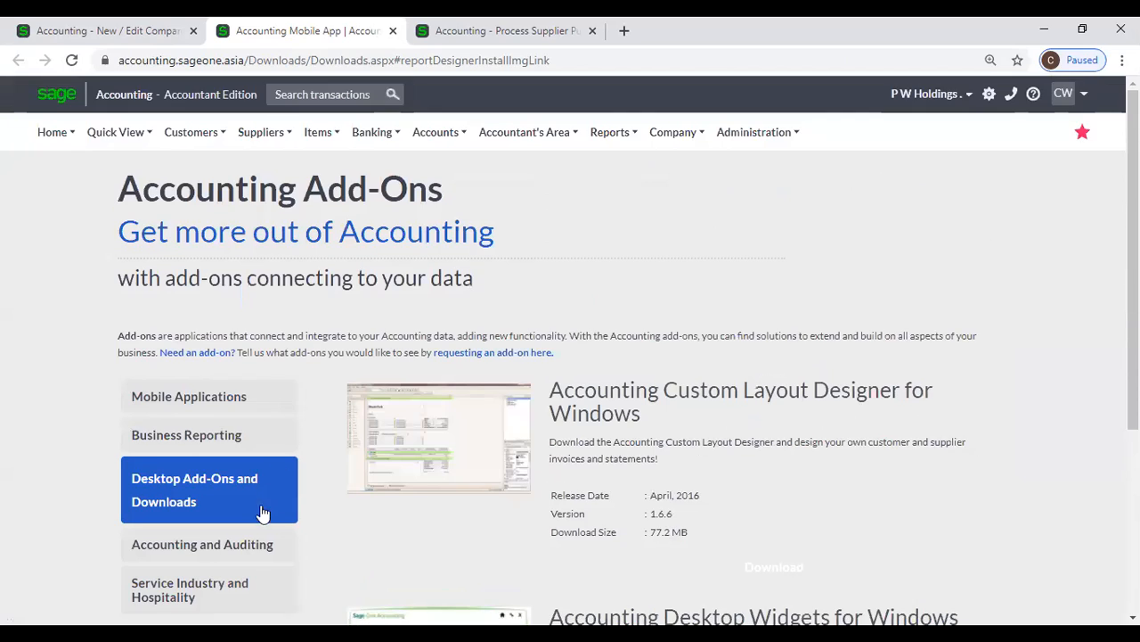
scroll(597, 436, down, 3)
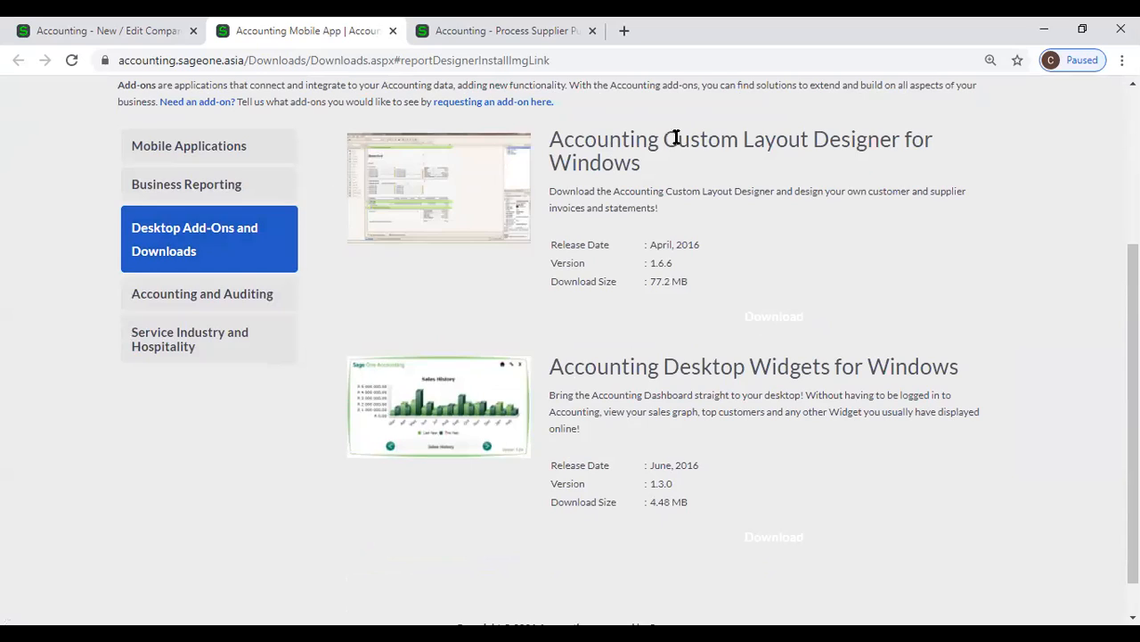
click(447, 174)
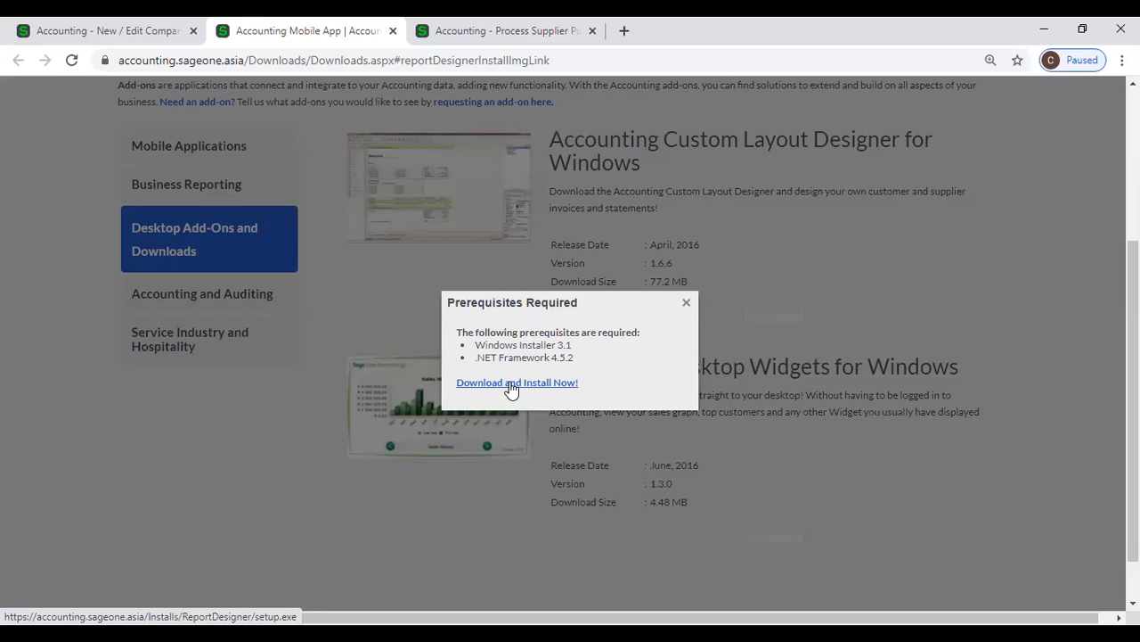
click(686, 304)
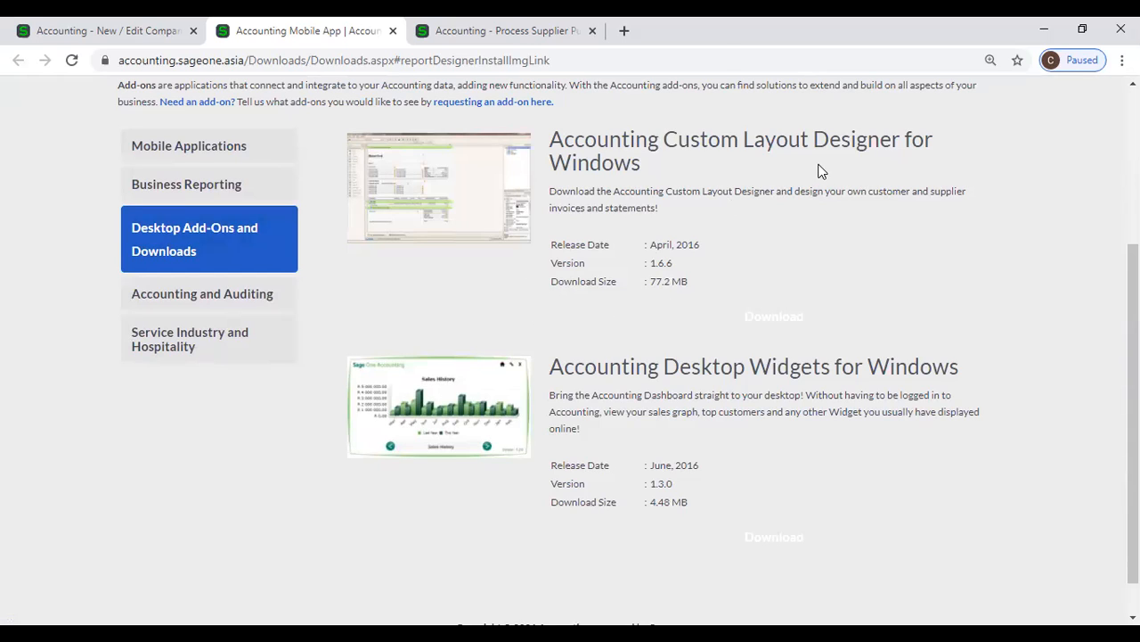
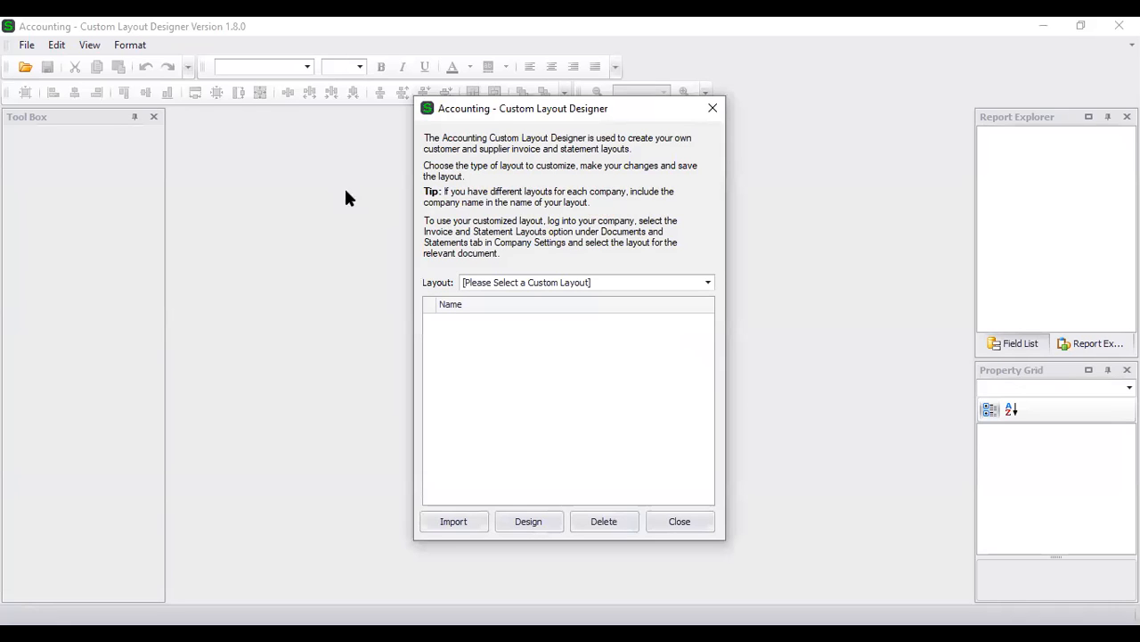
Open the Default (Classic) layout for Quotes / Sales Orders / Tax Invoices / Credit Notes in the designer
drag(508, 114, 449, 99)
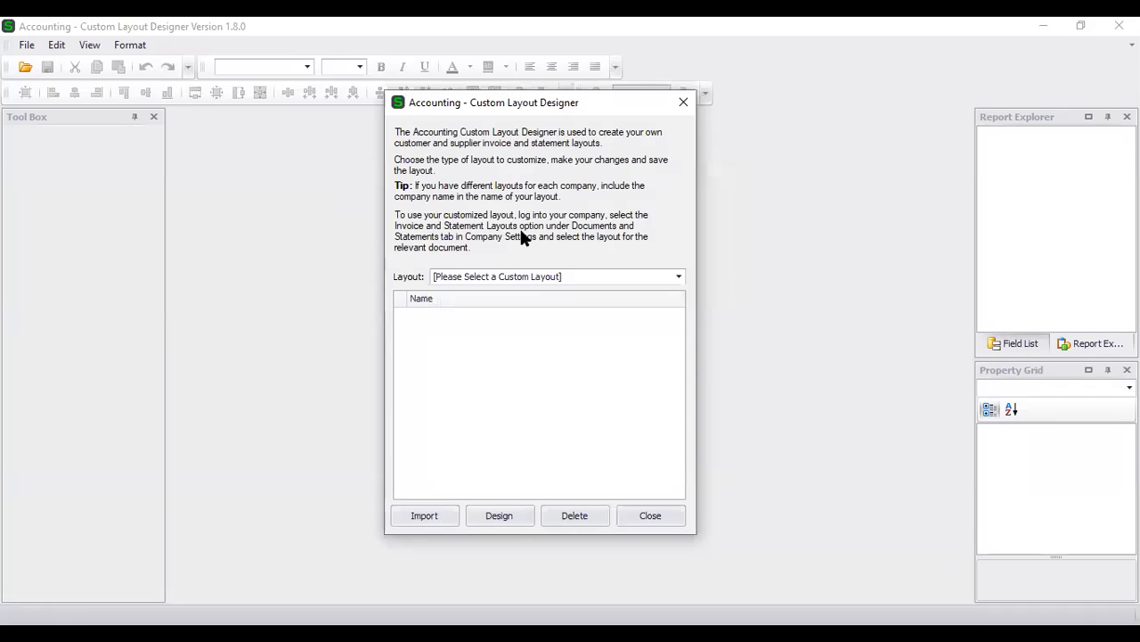
click(524, 279)
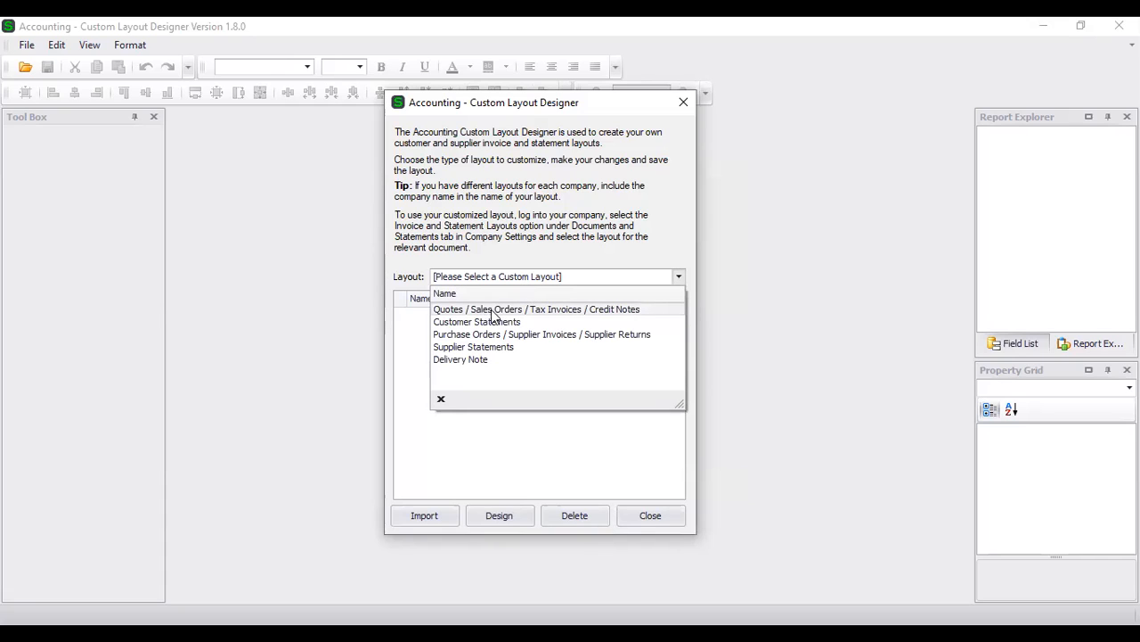
click(562, 310)
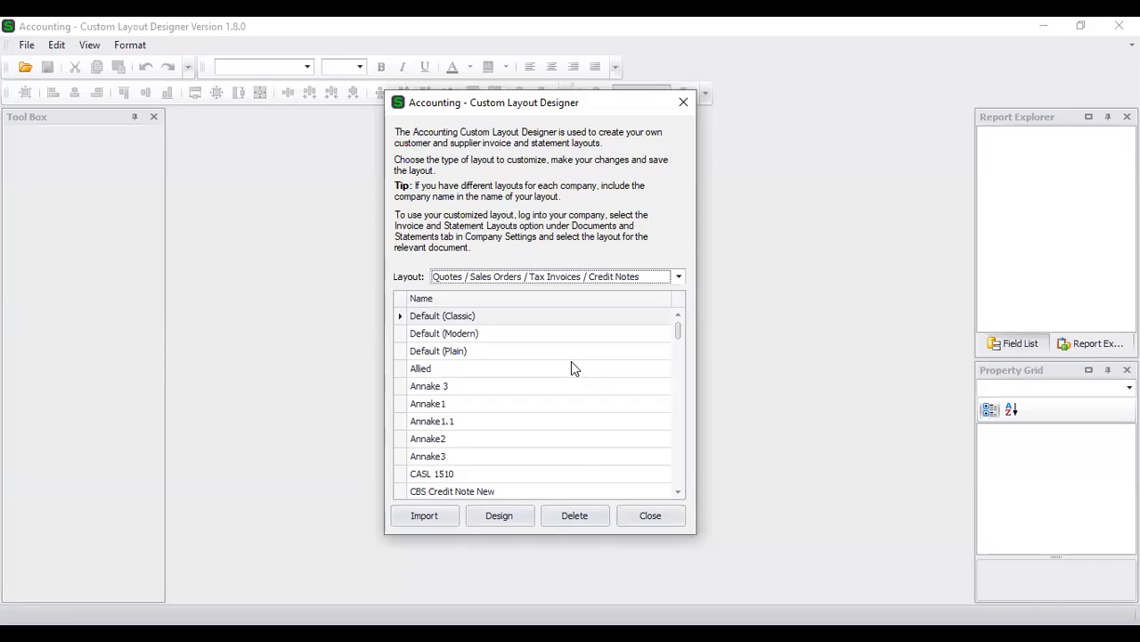
click(523, 323)
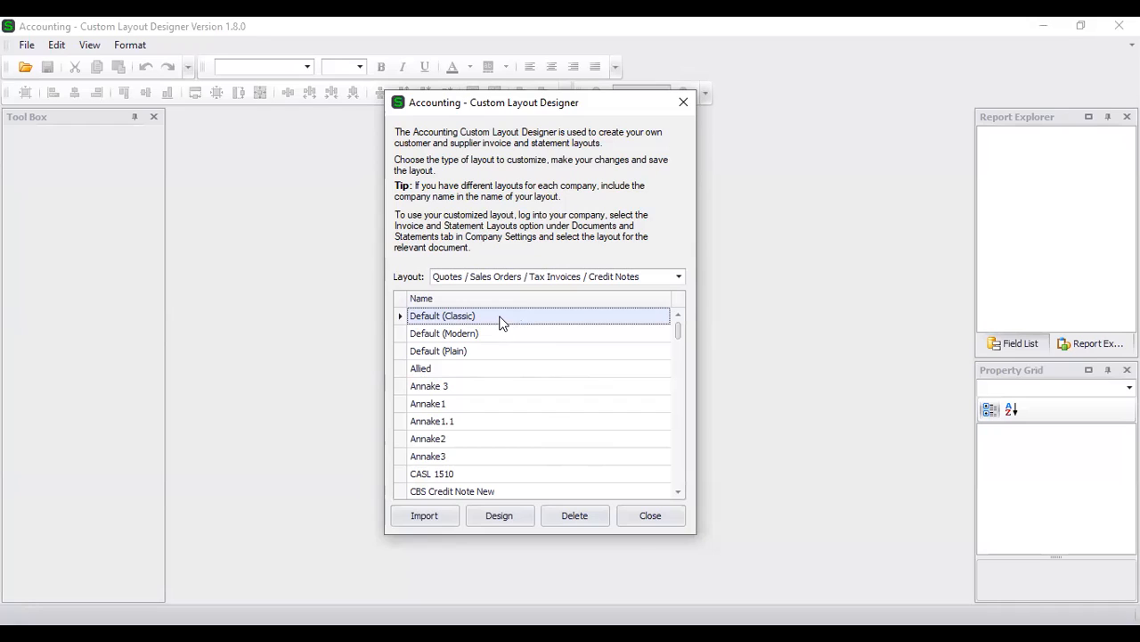
click(515, 518)
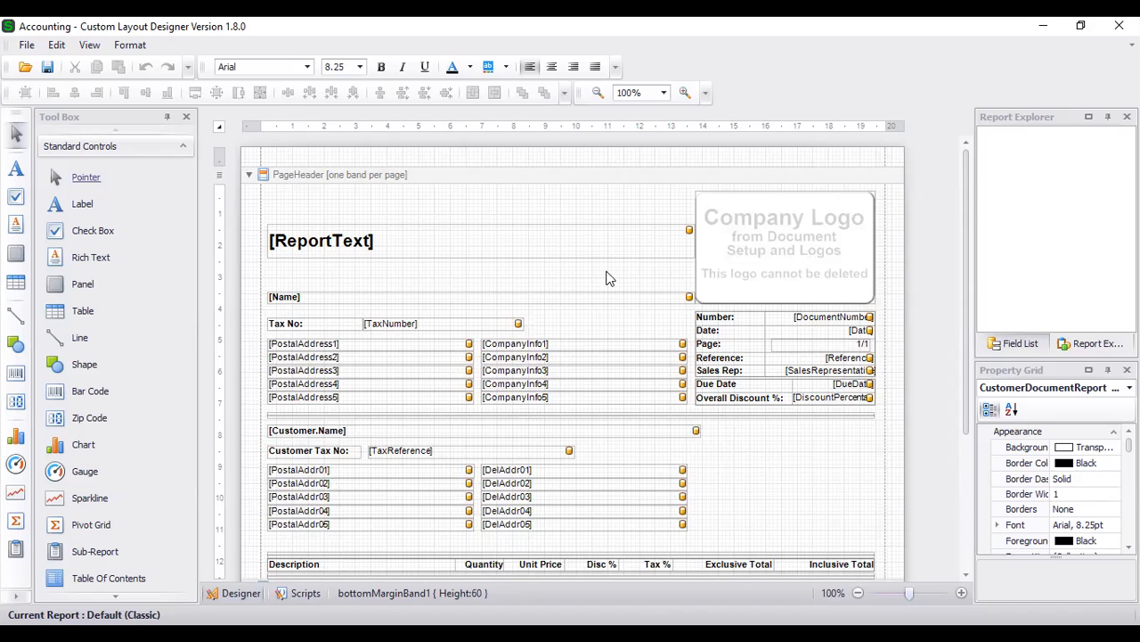
Examine the Default (Classic) layout from the report title and company logo through the detail lines to the footer totals
click(598, 232)
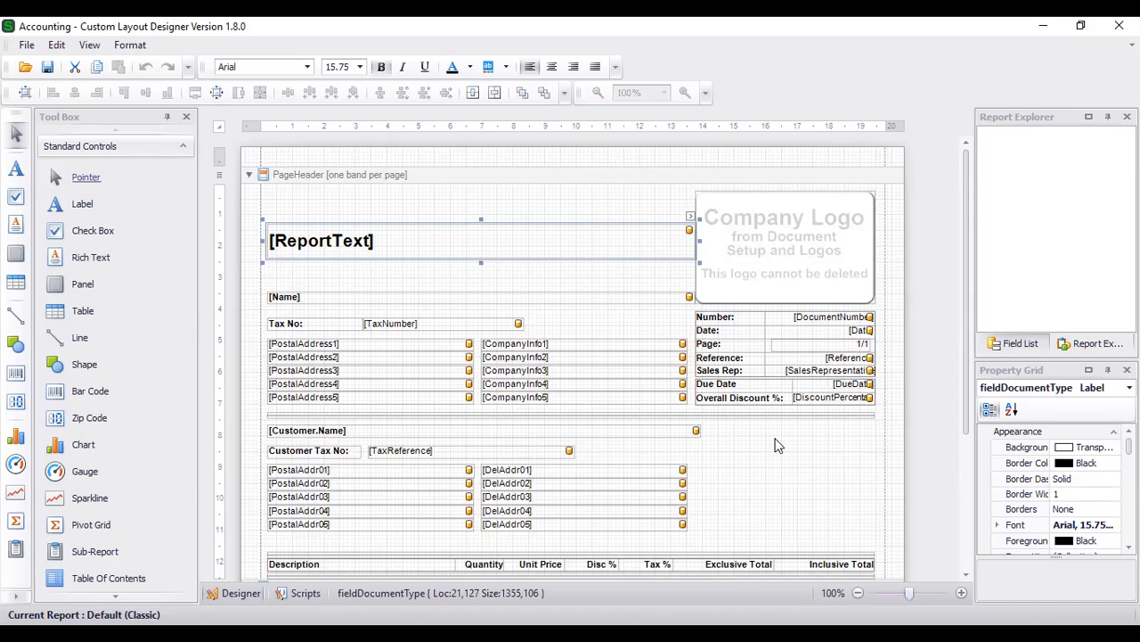
scroll(774, 442, down, 2)
scroll(772, 442, down, 3)
scroll(749, 285, up, 5)
click(761, 238)
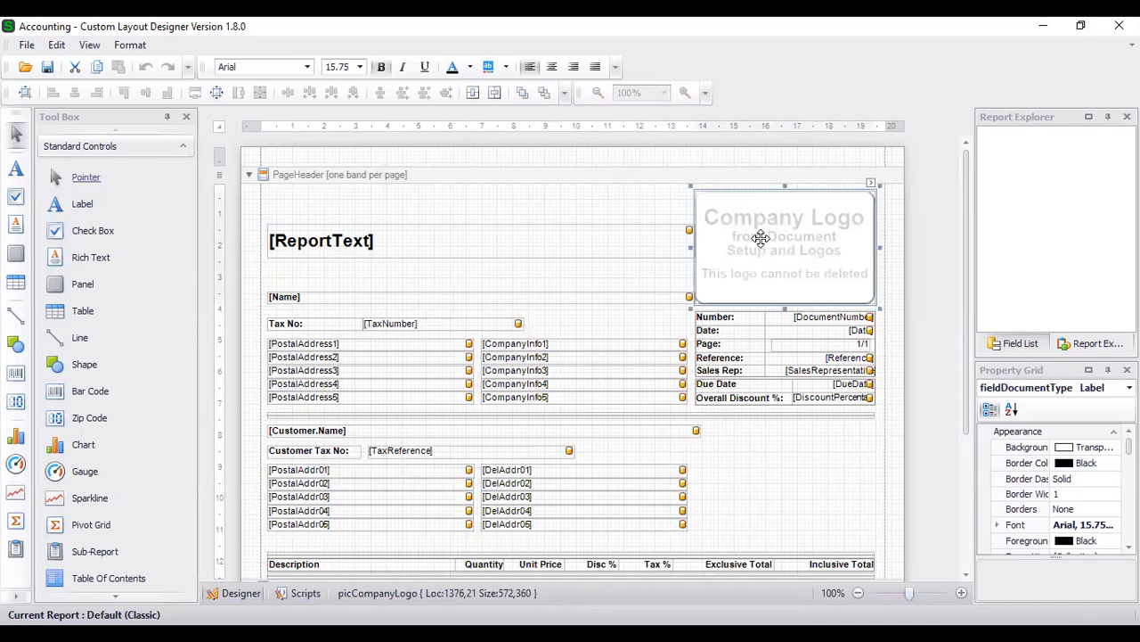
click(378, 252)
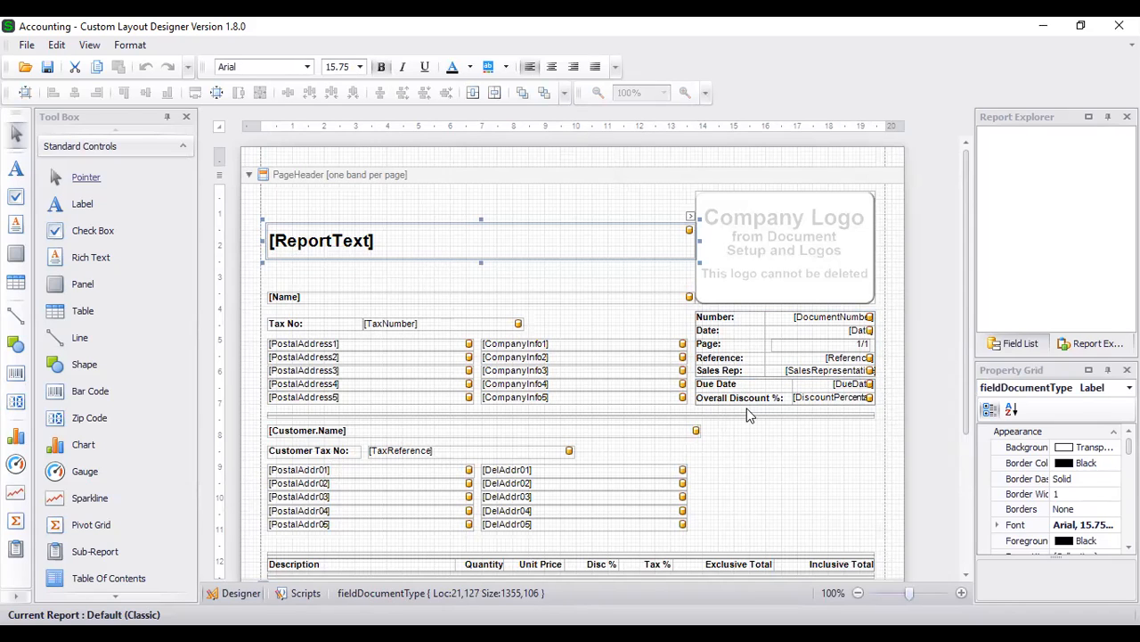
scroll(834, 426, down, 3)
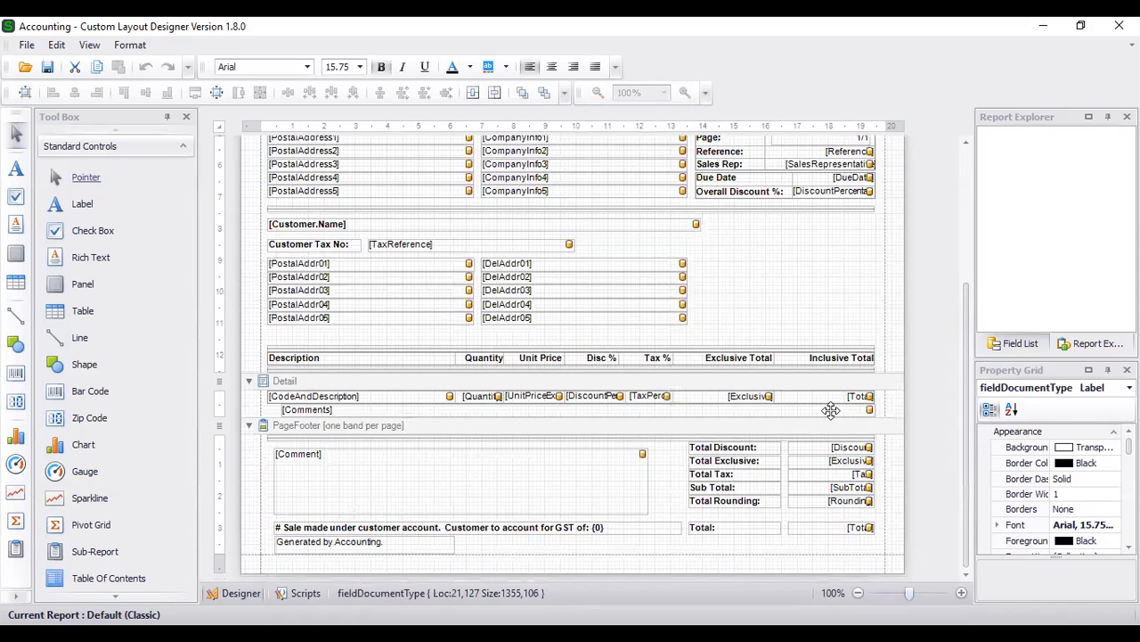
scroll(831, 409, up, 2)
scroll(829, 410, up, 2)
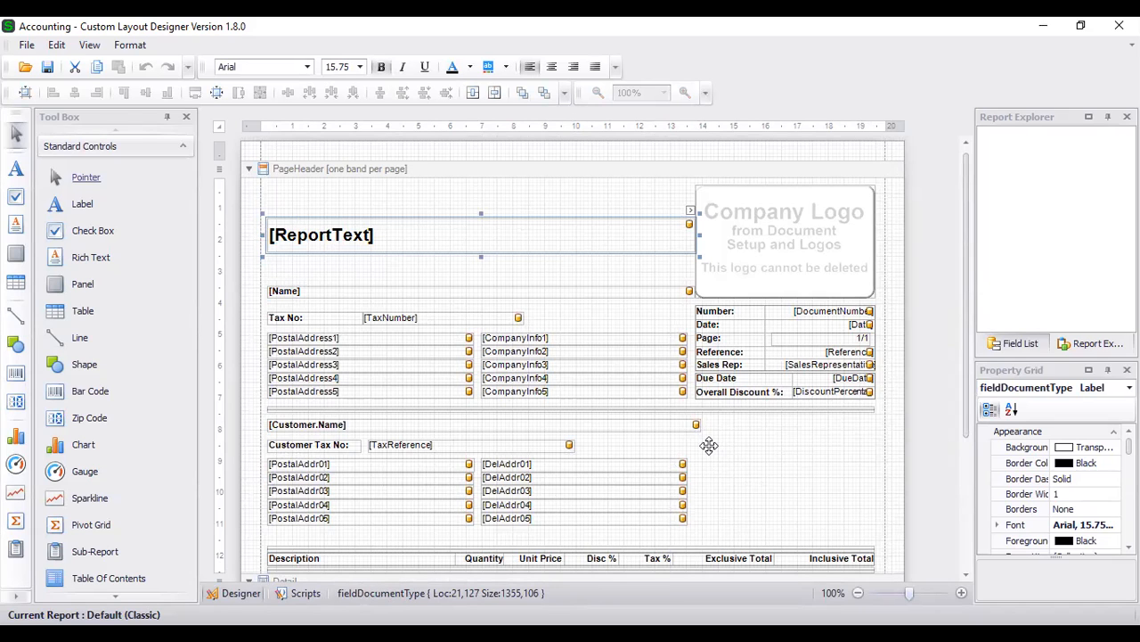
scroll(704, 551, down, 5)
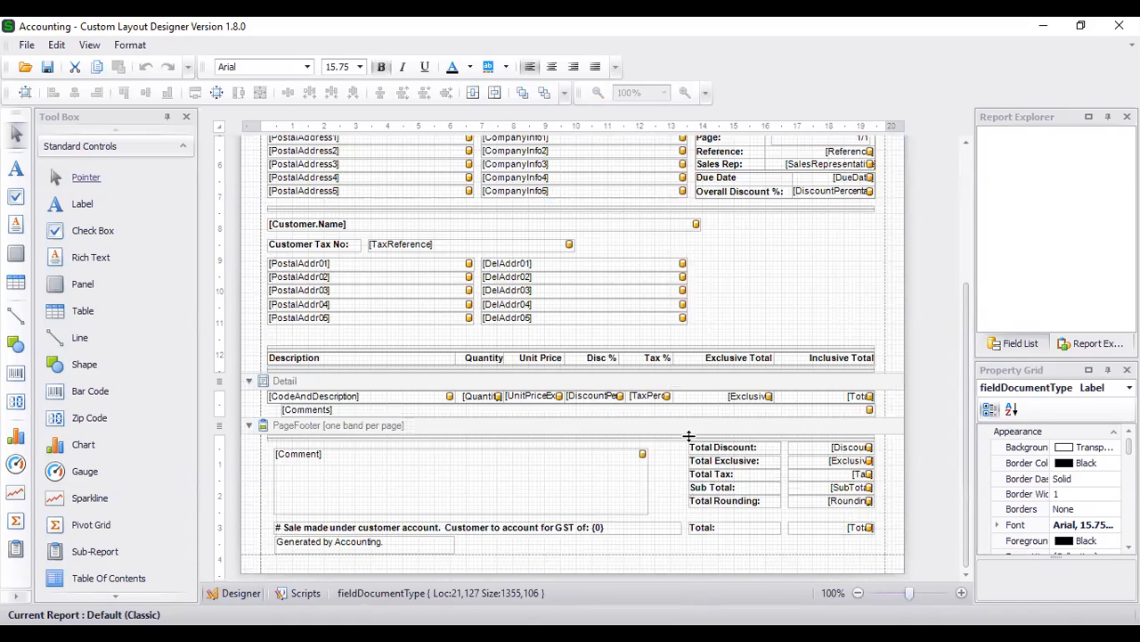
Extend the page footer and draw a label about 521 by 93 below the "Generated by Accounting." text
scroll(636, 496, down, 1)
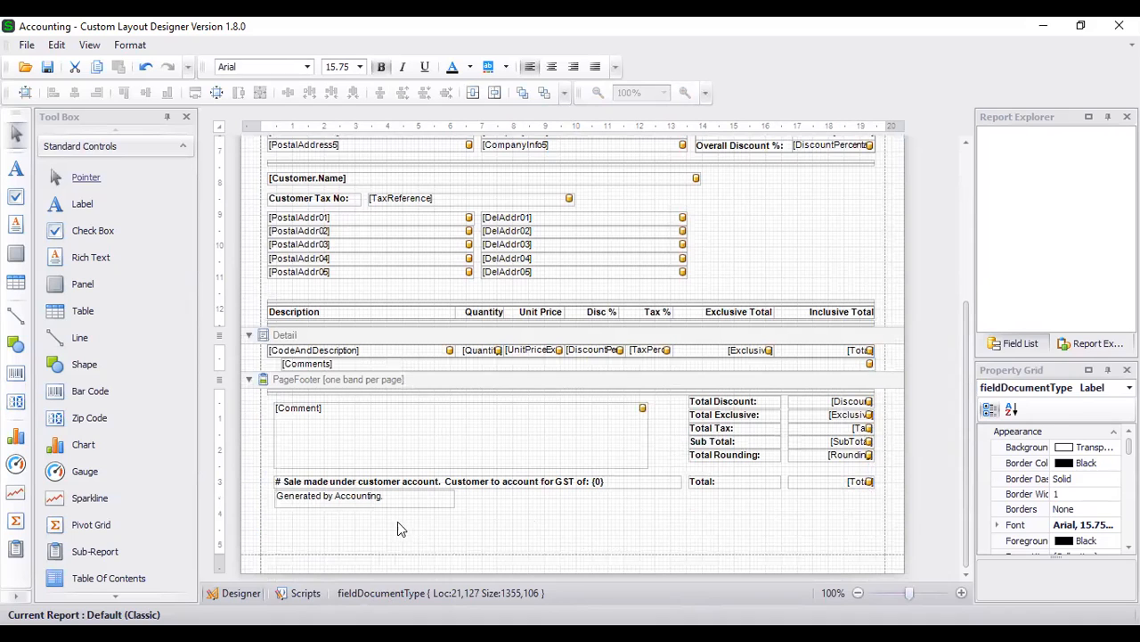
click(392, 508)
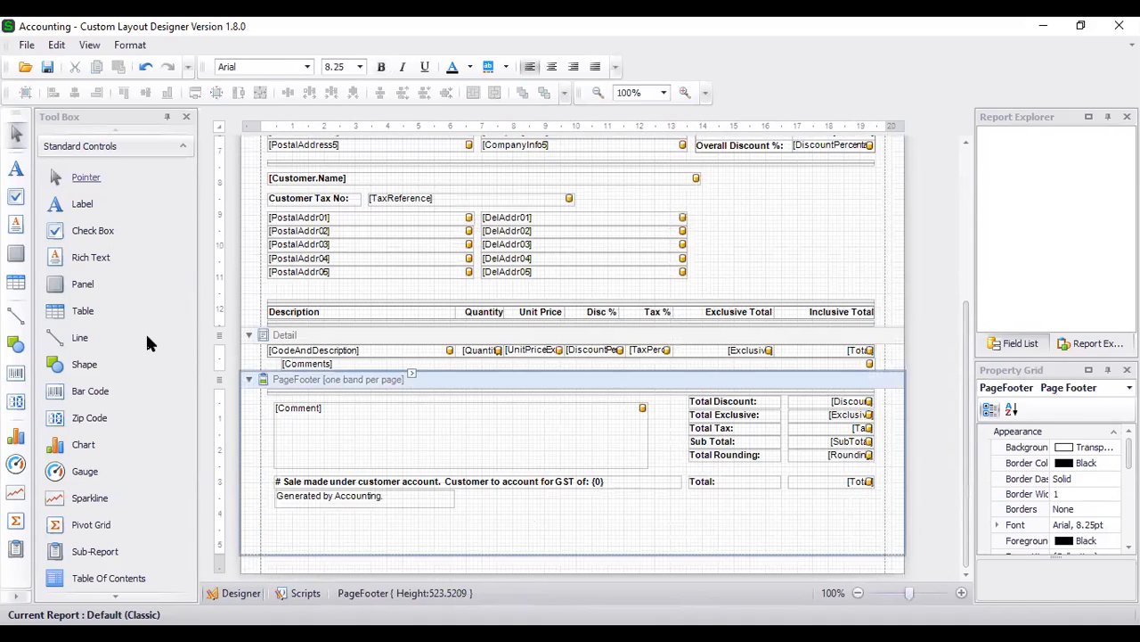
click(78, 205)
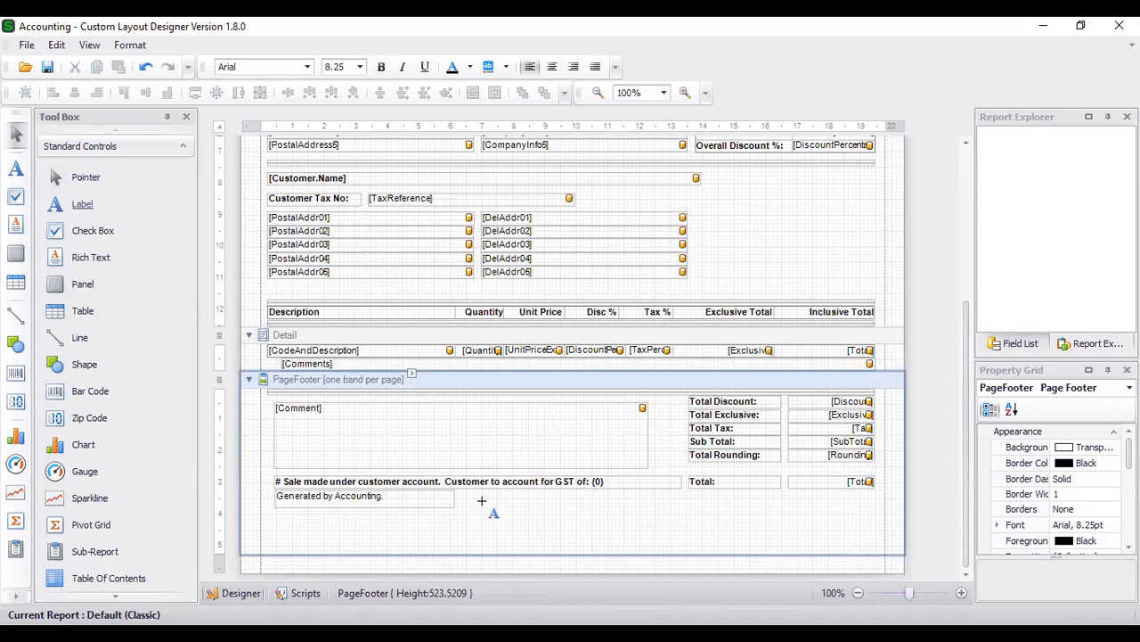
drag(305, 515, 474, 550)
Add the CustomerDocumentHeader Comment field to the page footer beside the new label and enlarge it to about 402 by 135
click(1016, 343)
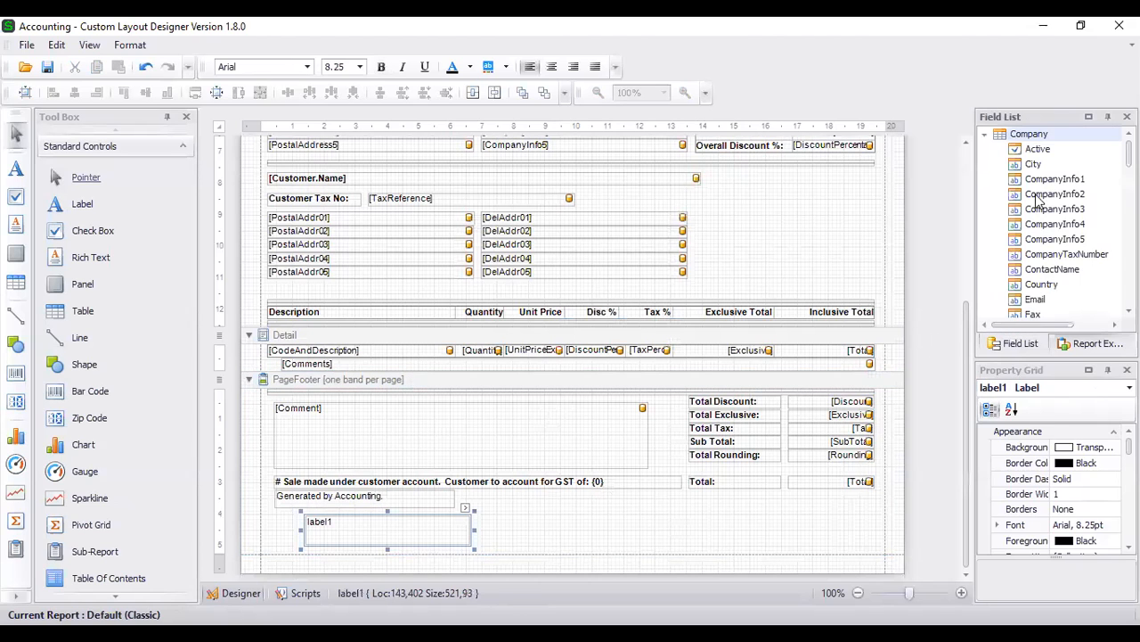
scroll(1029, 172, down, 10)
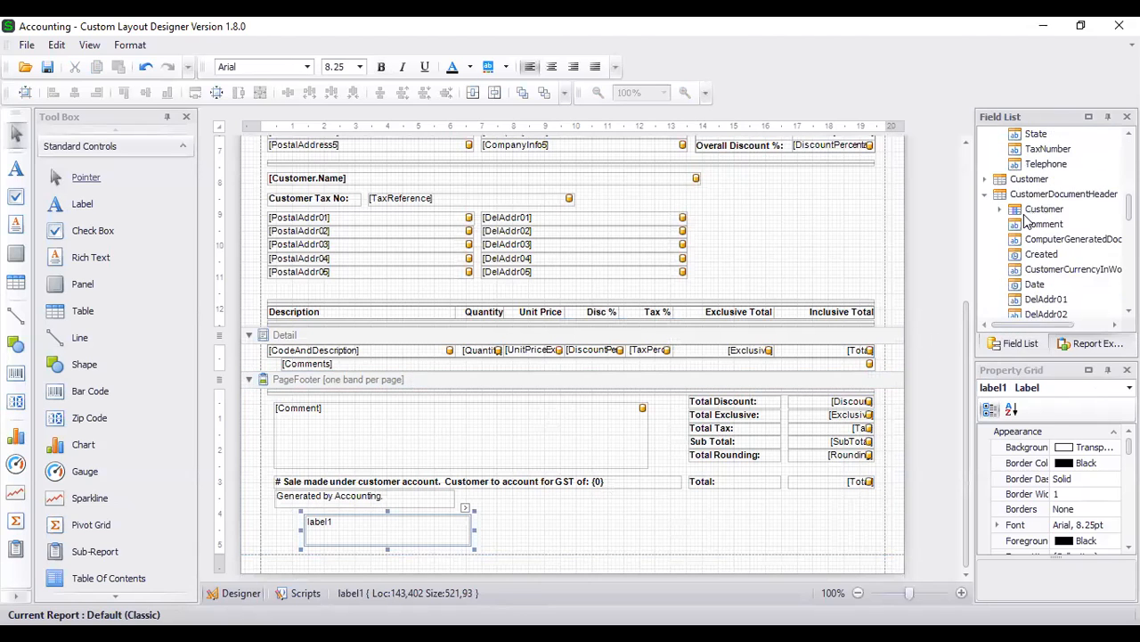
drag(1041, 223, 649, 525)
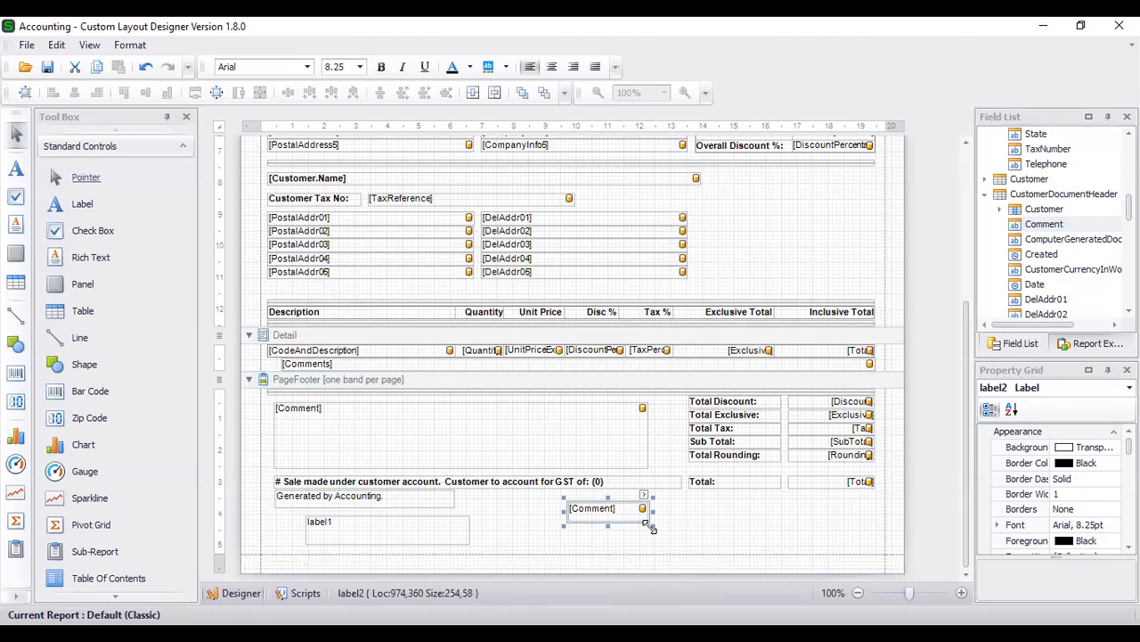
drag(649, 525, 700, 549)
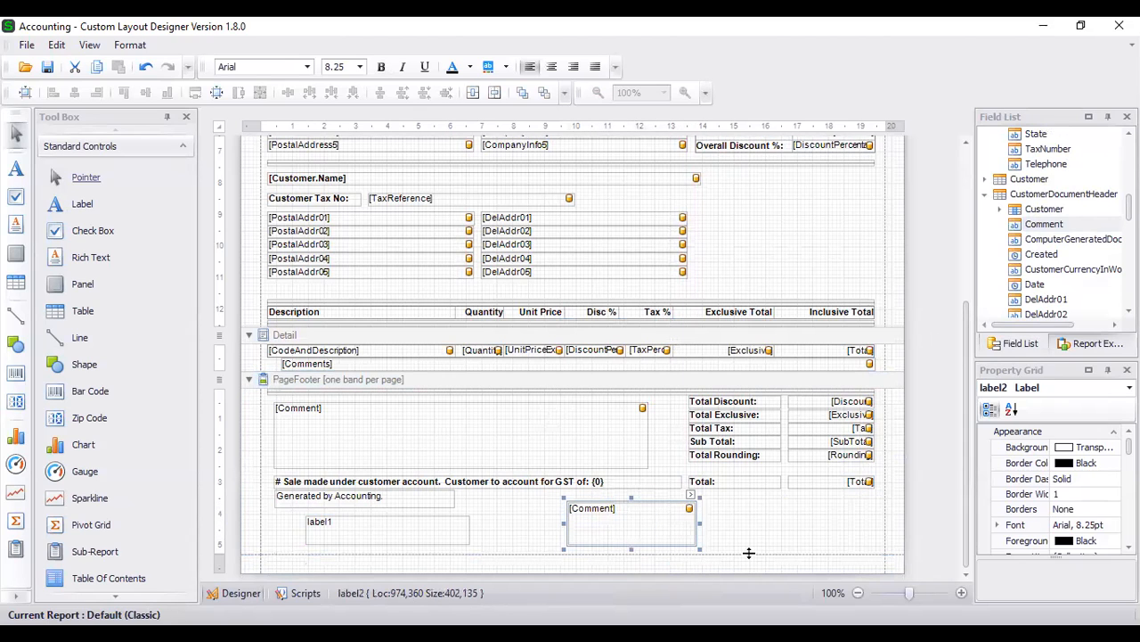
Switch to the browser and look over the desktop add-ons and downloads page again
scroll(752, 528, up, 5)
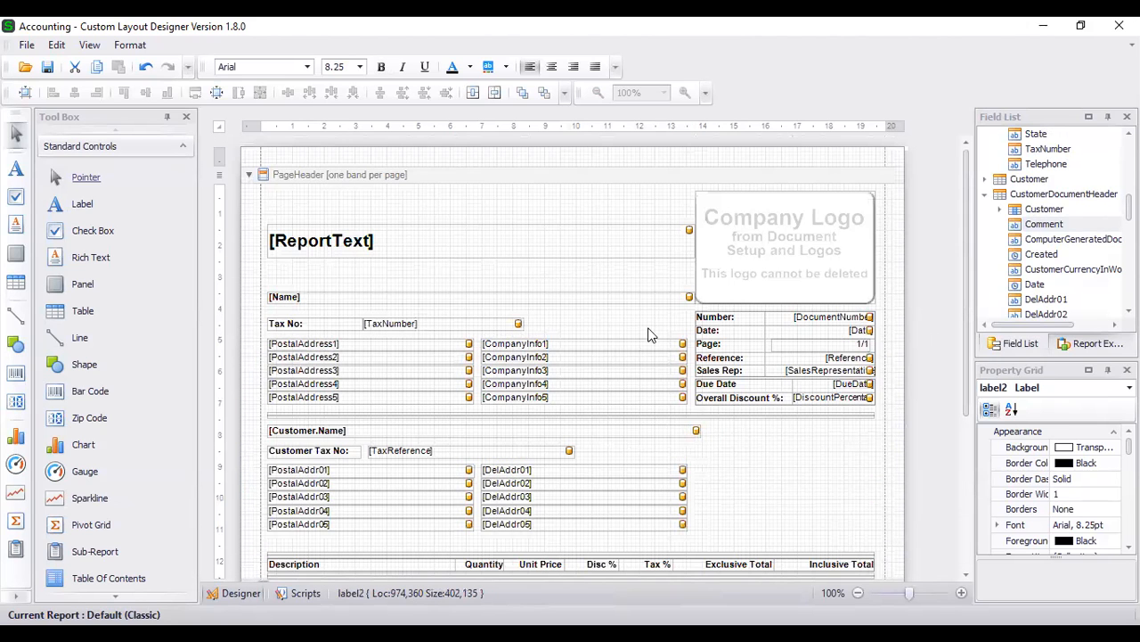
click(630, 635)
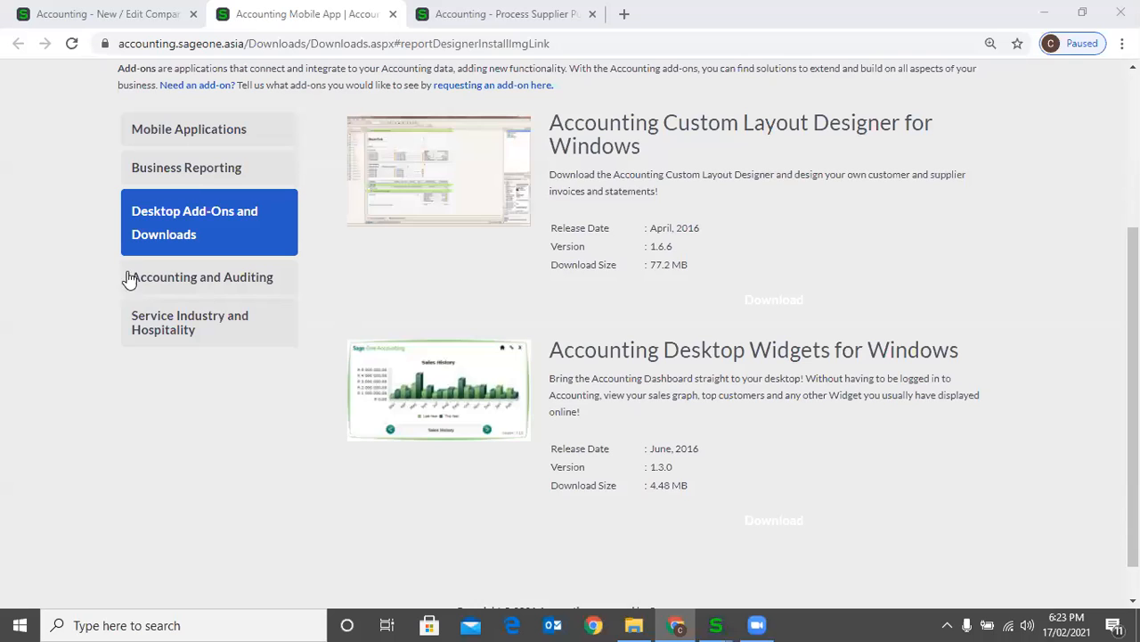
scroll(374, 308, up, 3)
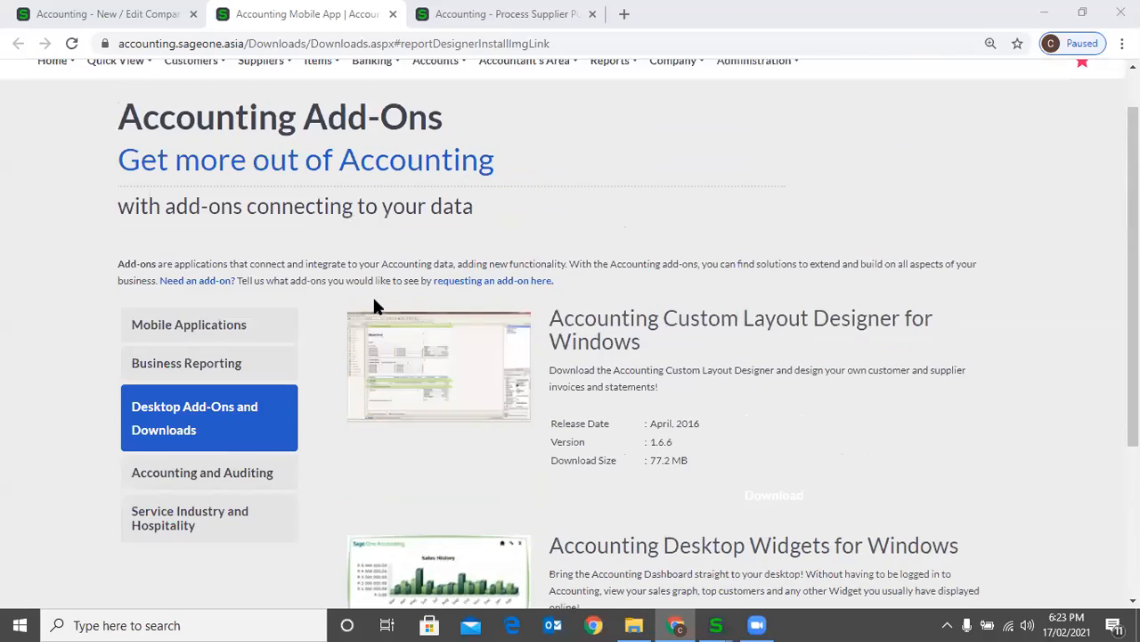
scroll(361, 318, down, 3)
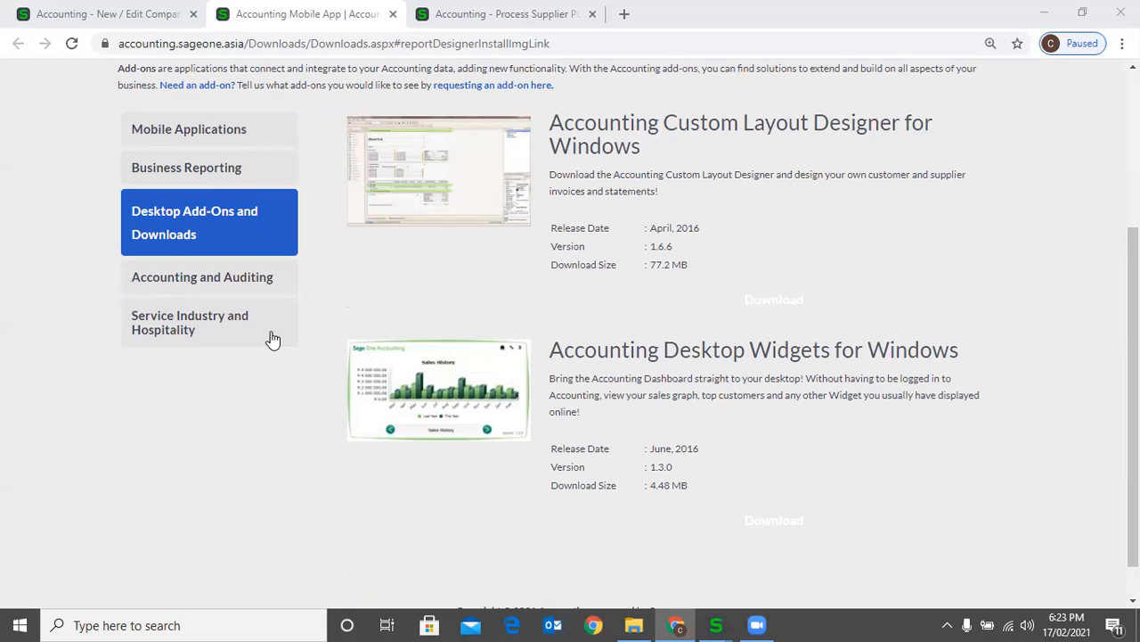
scroll(323, 267, up, 1)
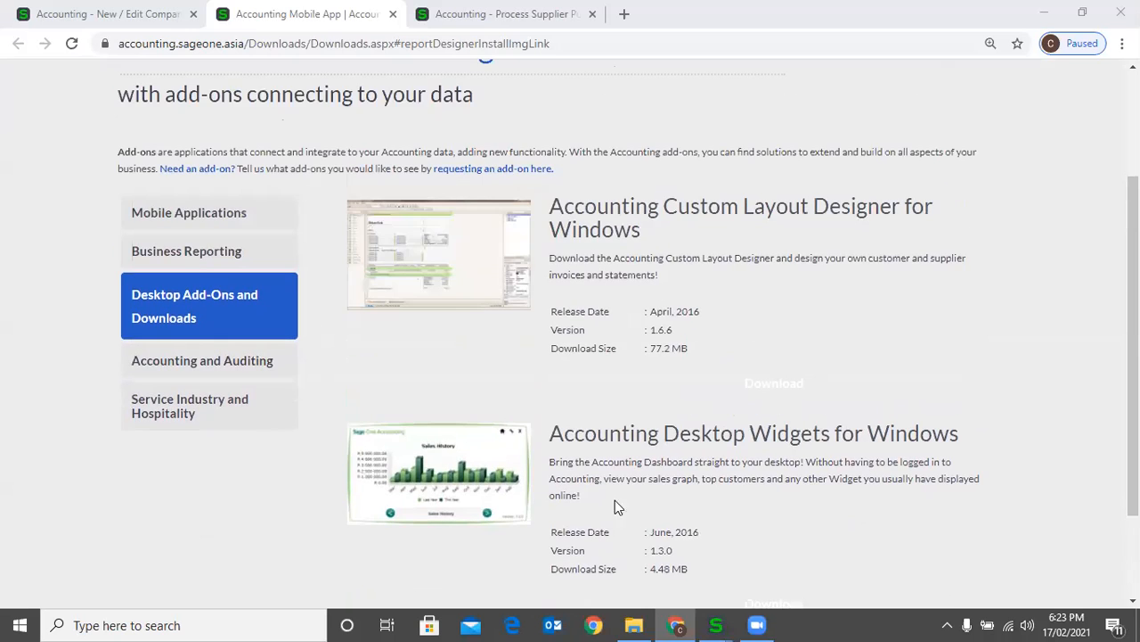
Return to the Custom Layout Designer, cancel its login prompt, and close the designer without saving the layout changes
mouse_move(715, 624)
click(900, 548)
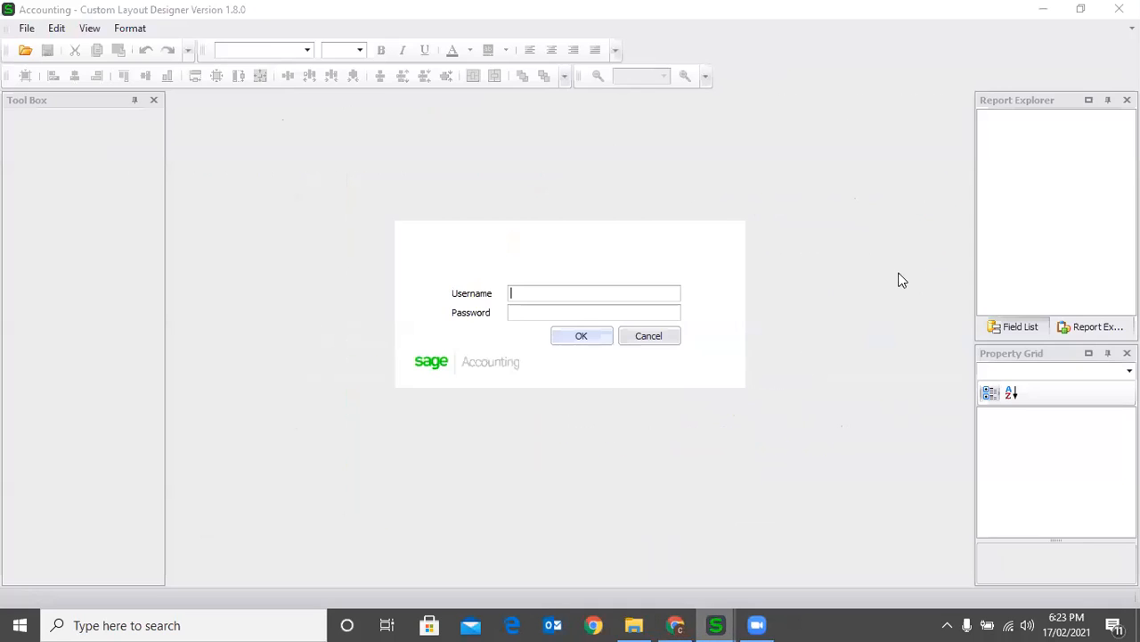
click(650, 338)
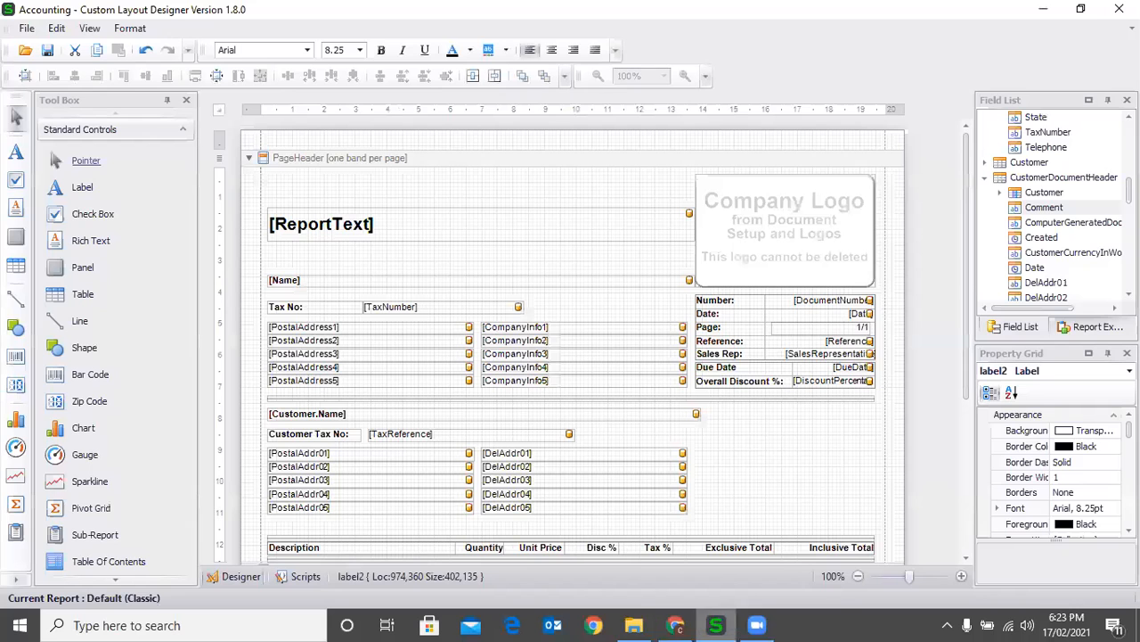
click(1120, 9)
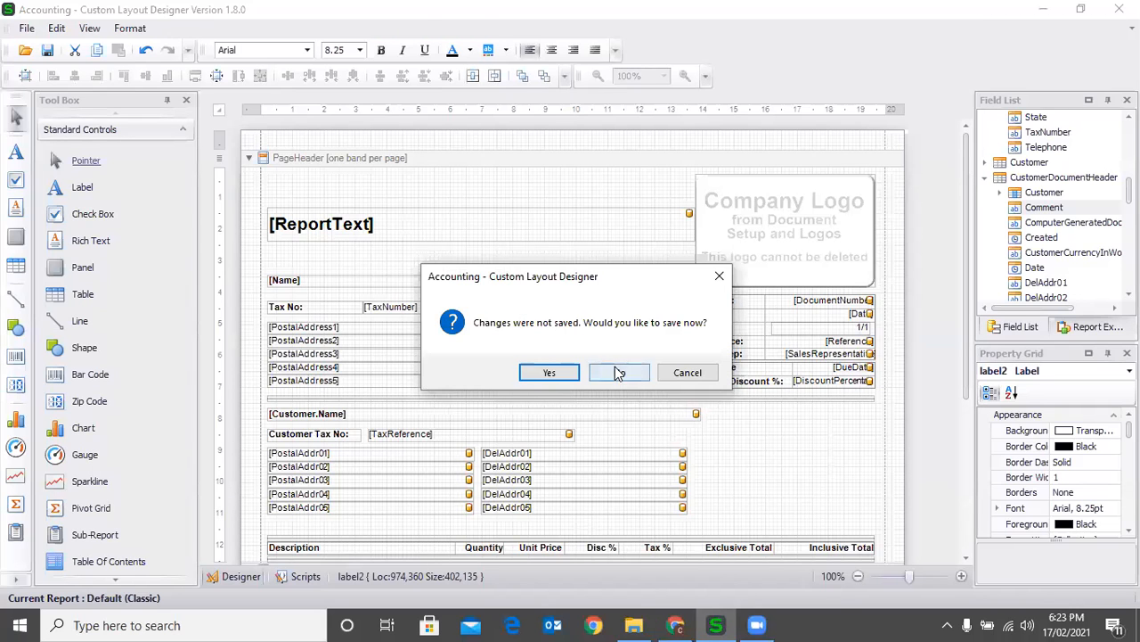
click(619, 372)
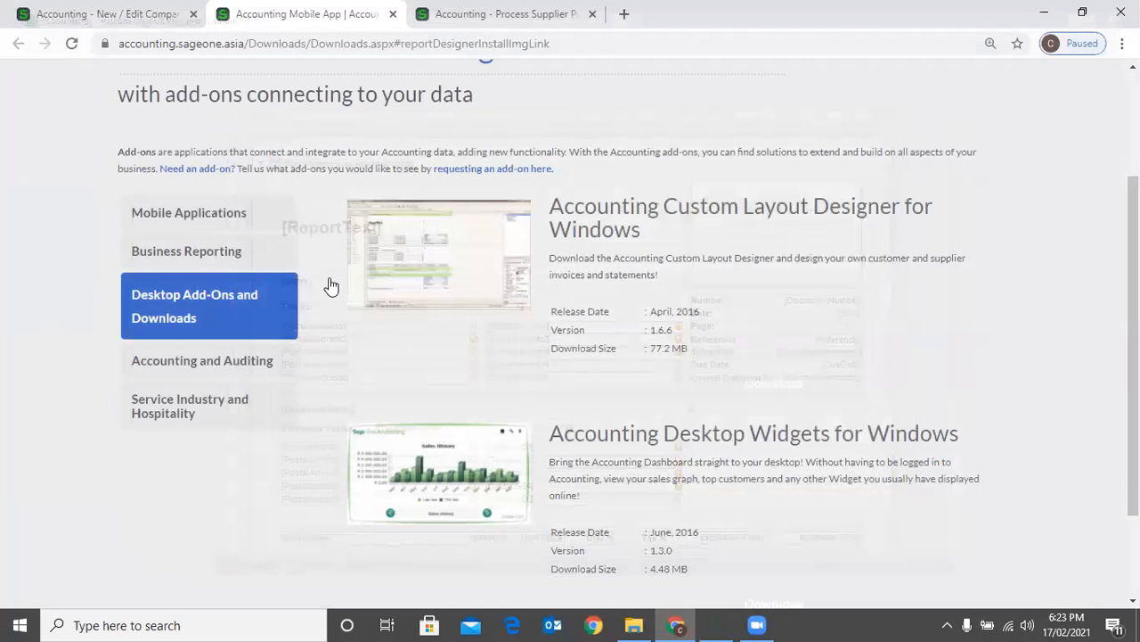
Close the add-ons page and open the Branding section of the company settings
scroll(308, 246, up, 2)
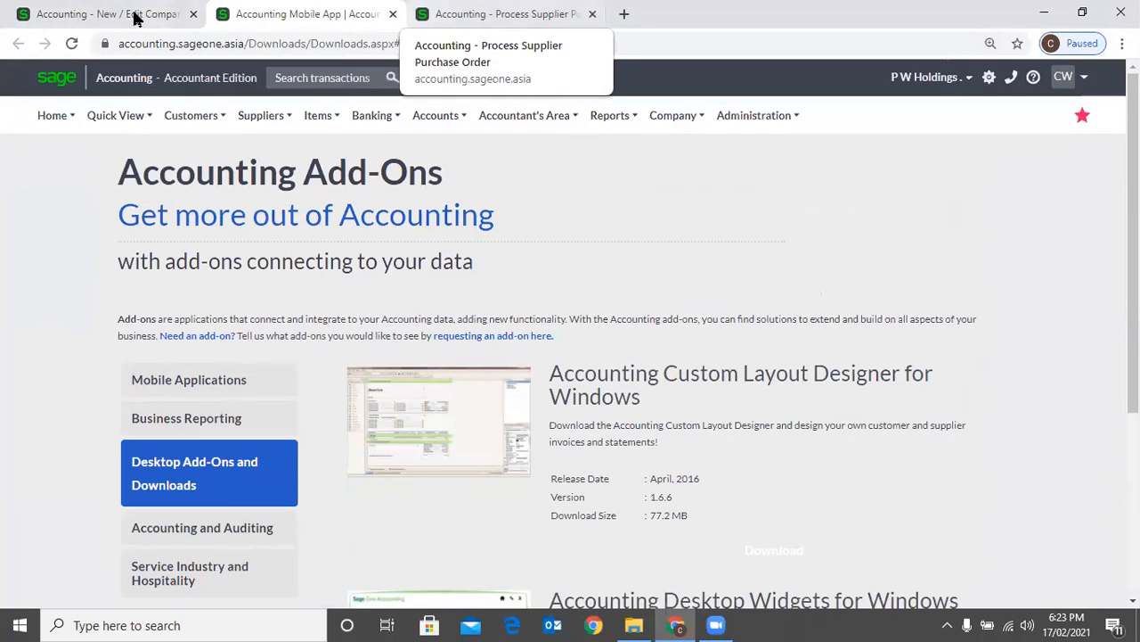
key(ctrl+w)
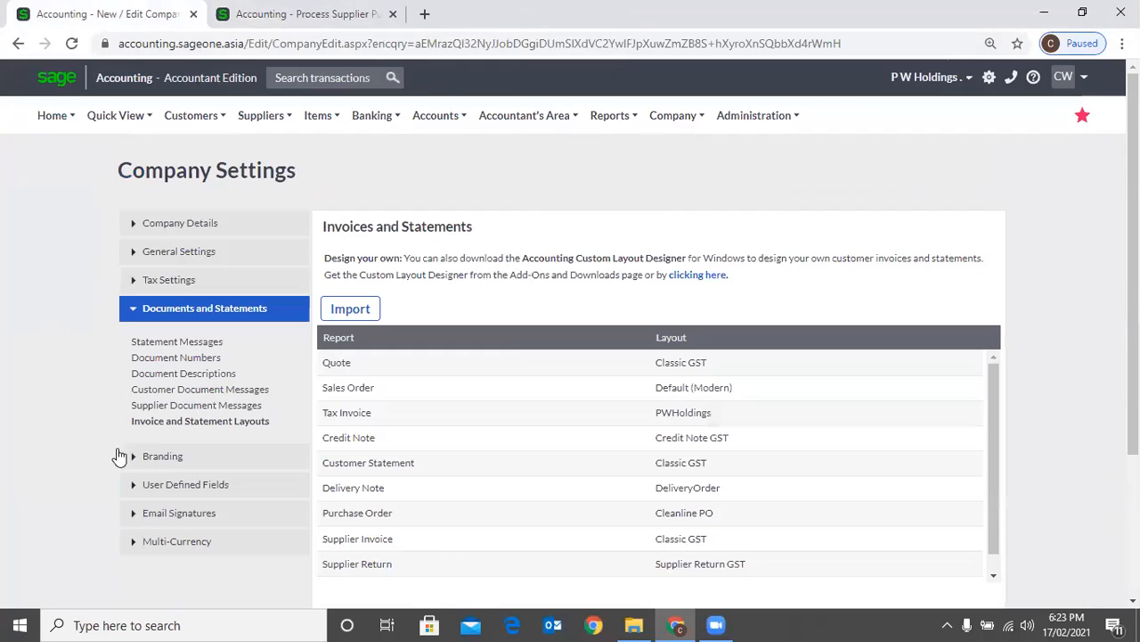
click(157, 459)
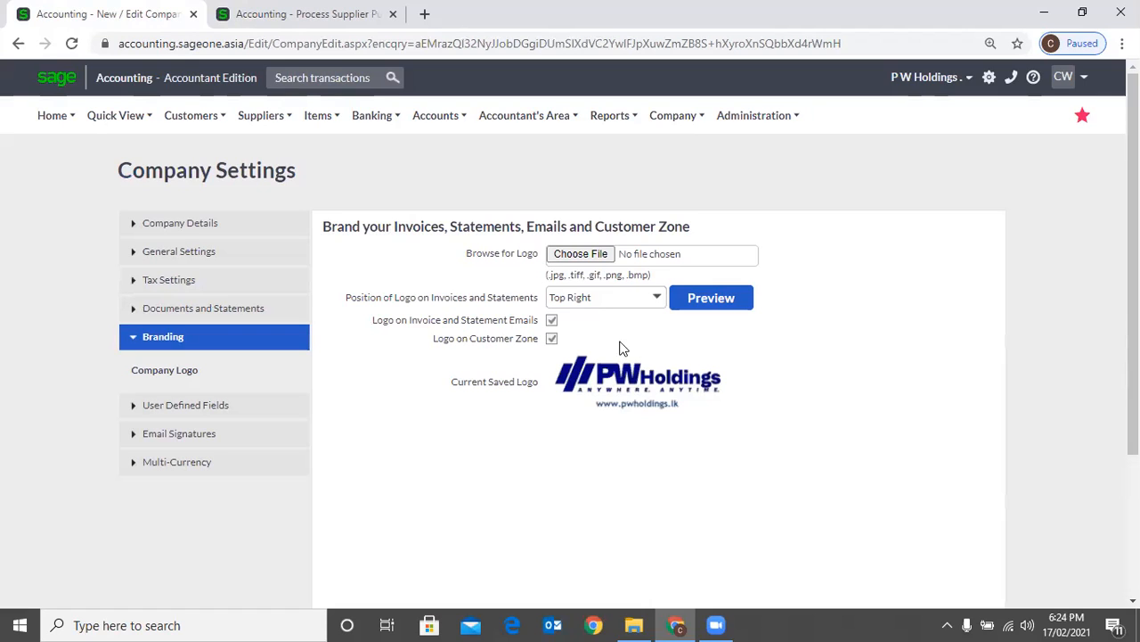
Open and cancel the logo file selection, and view the available logo positions for invoices and statements
click(598, 257)
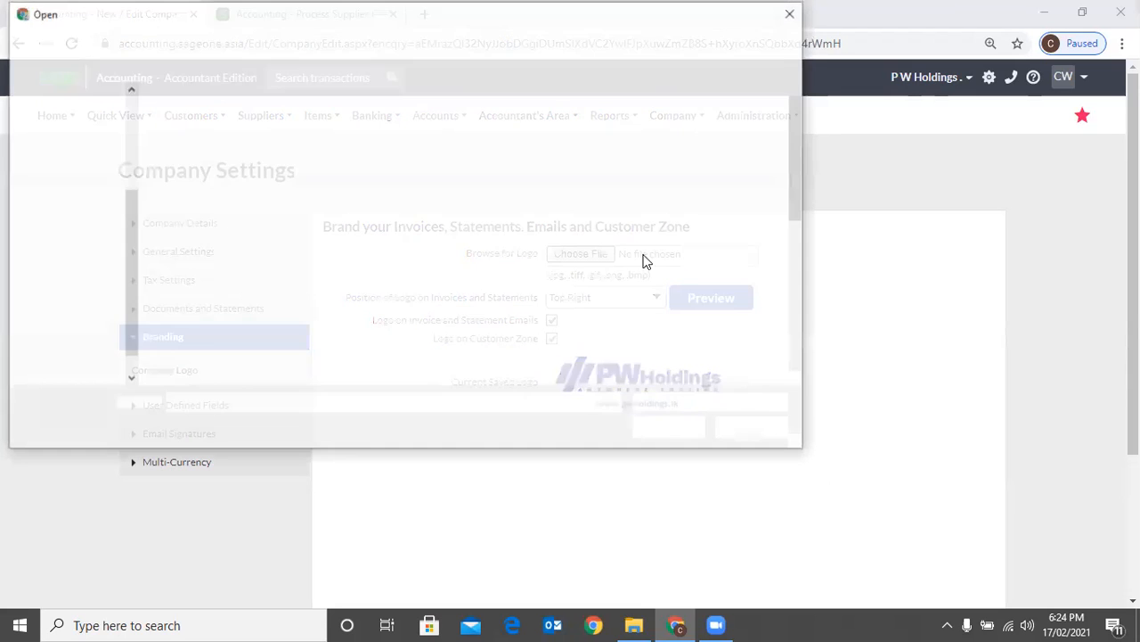
key(Escape)
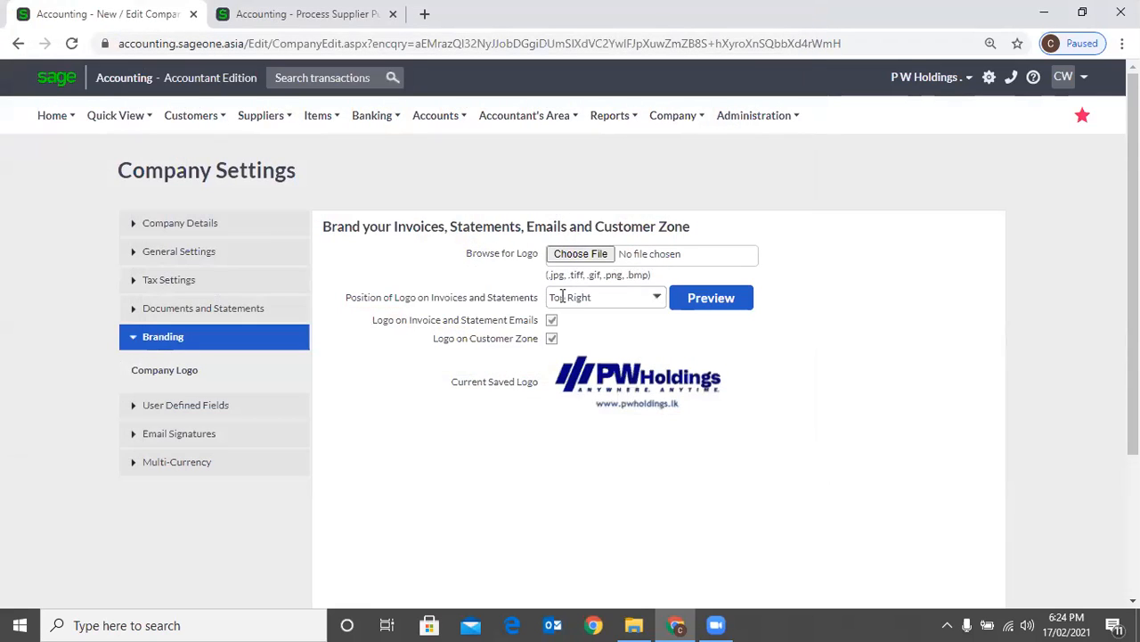
click(655, 299)
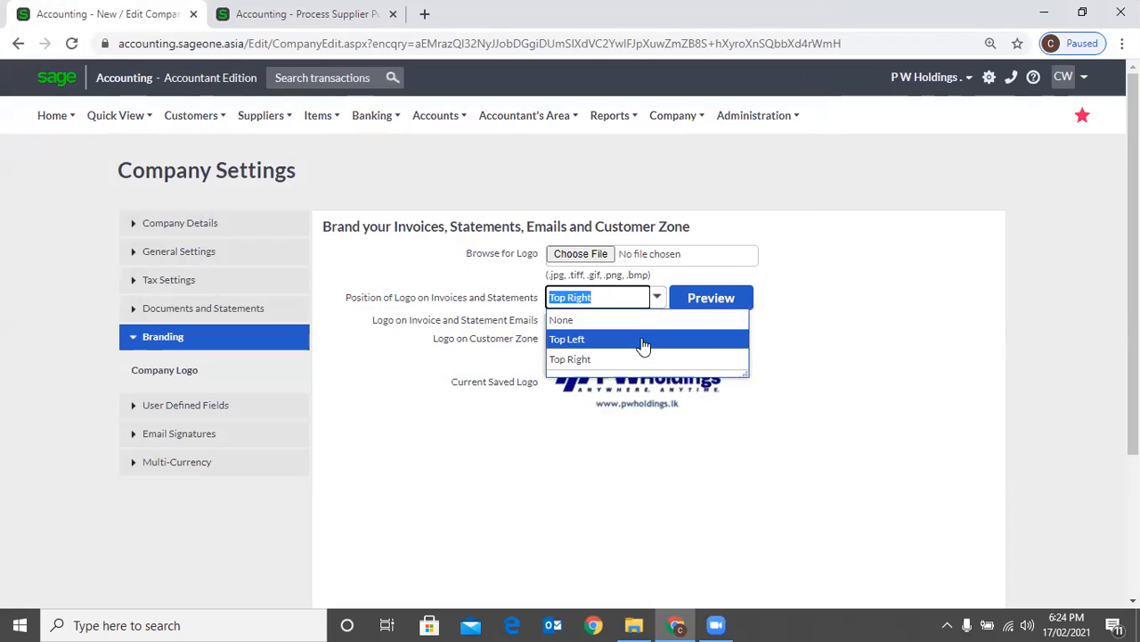
click(855, 379)
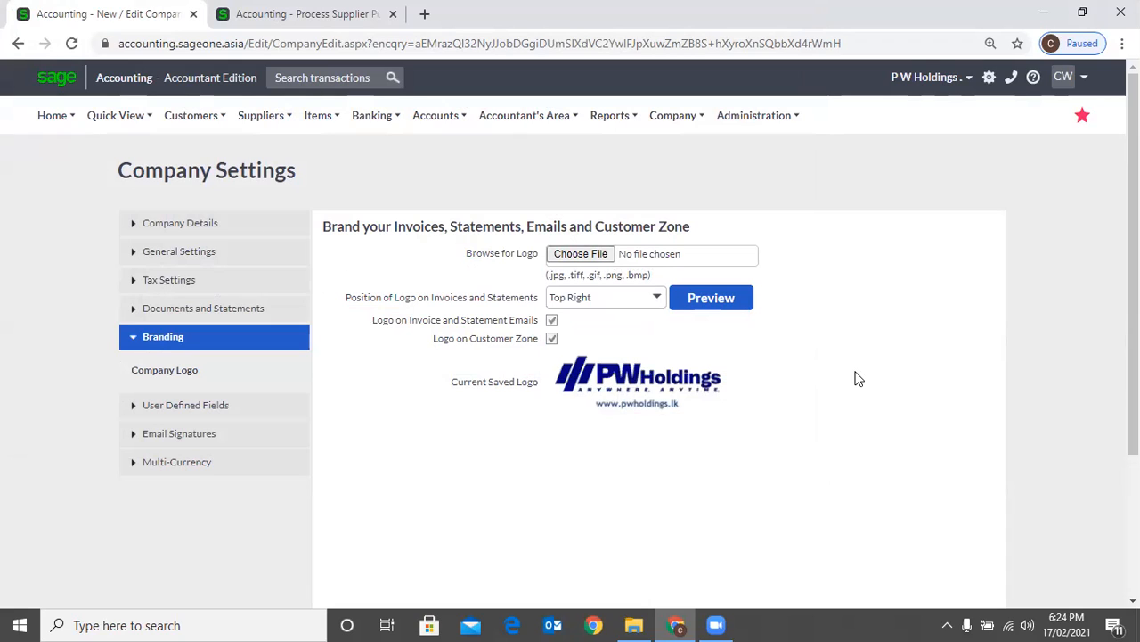
Preview the logo on the classic layout, set its position to Top Left, and preview the sample invoice again
click(697, 302)
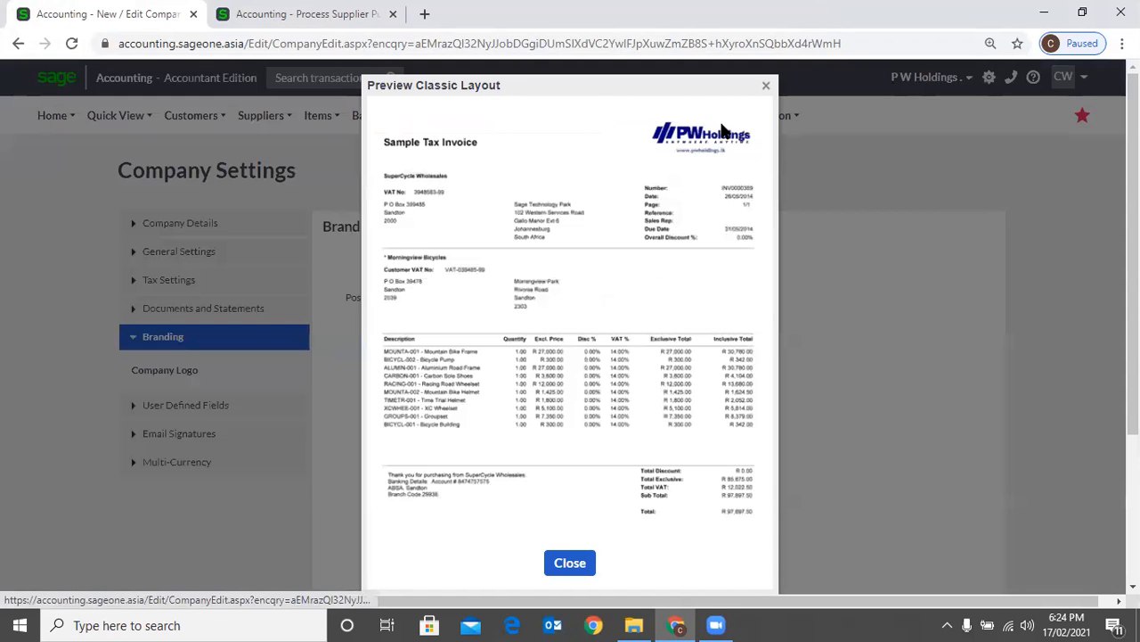
click(766, 87)
click(657, 301)
click(597, 333)
click(718, 299)
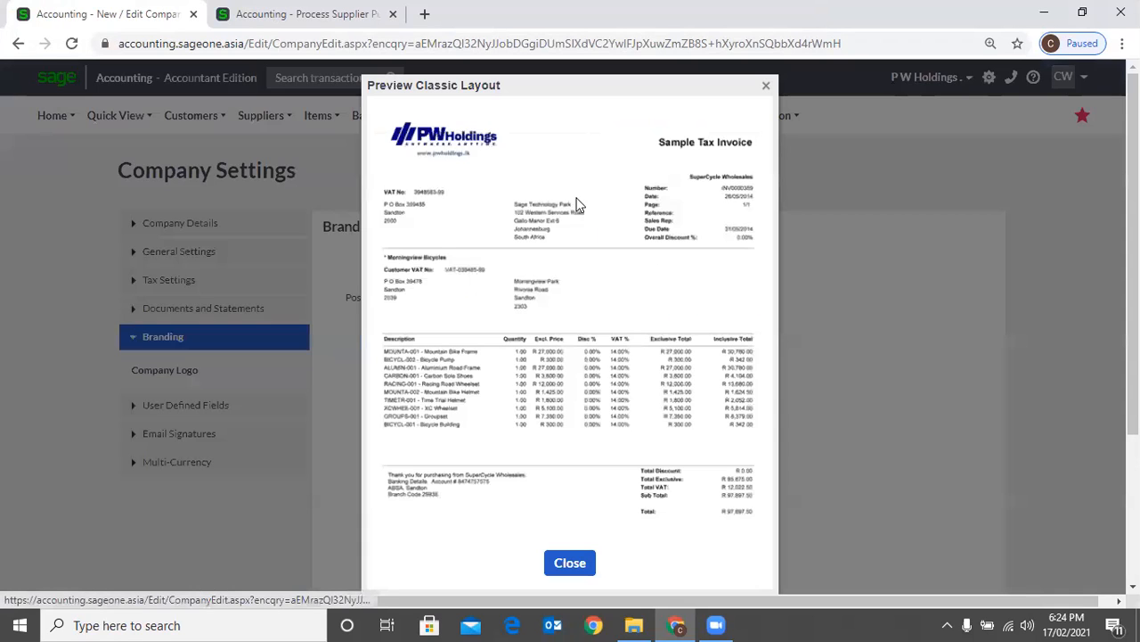
Close the logo preview and review the Document Numbers and Statement Messages settings under Documents and Statements
click(766, 86)
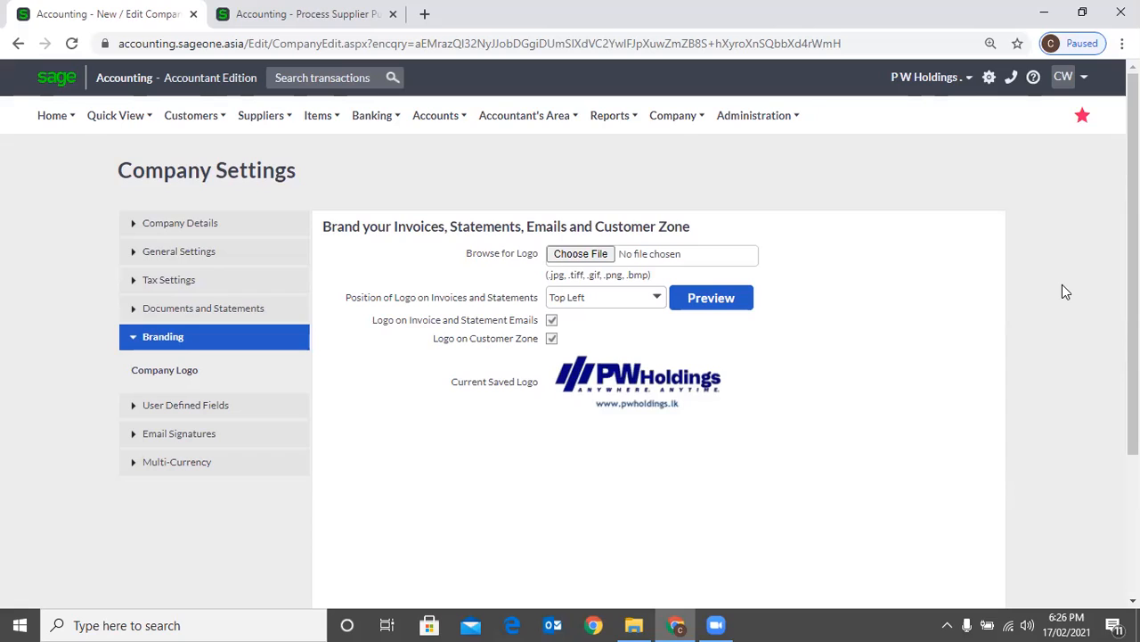
click(838, 92)
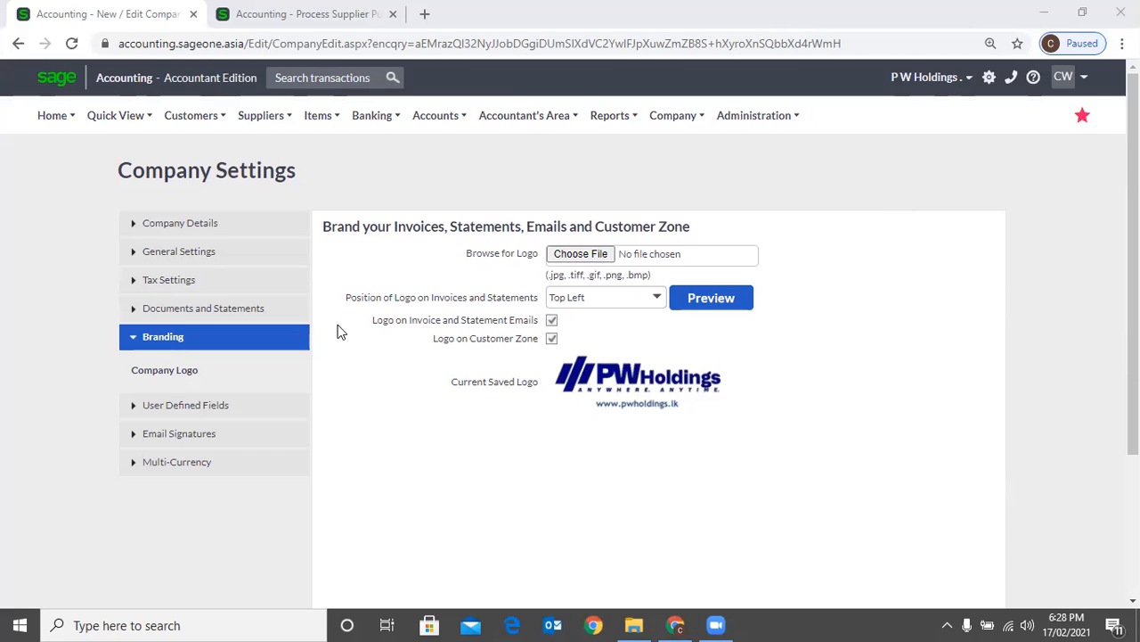
click(190, 312)
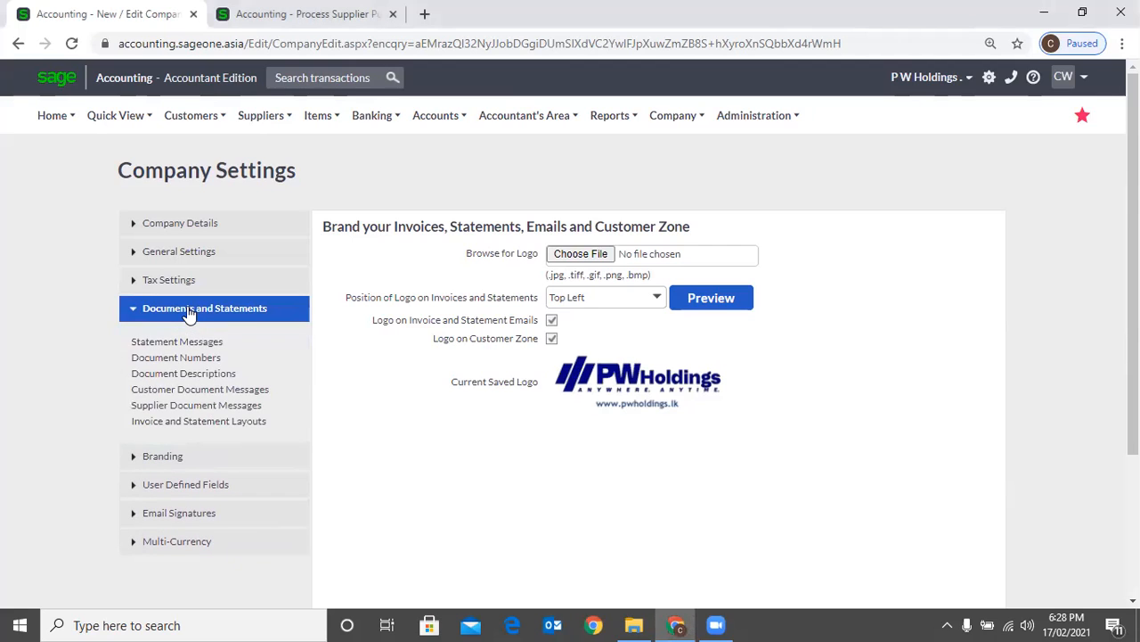
click(214, 359)
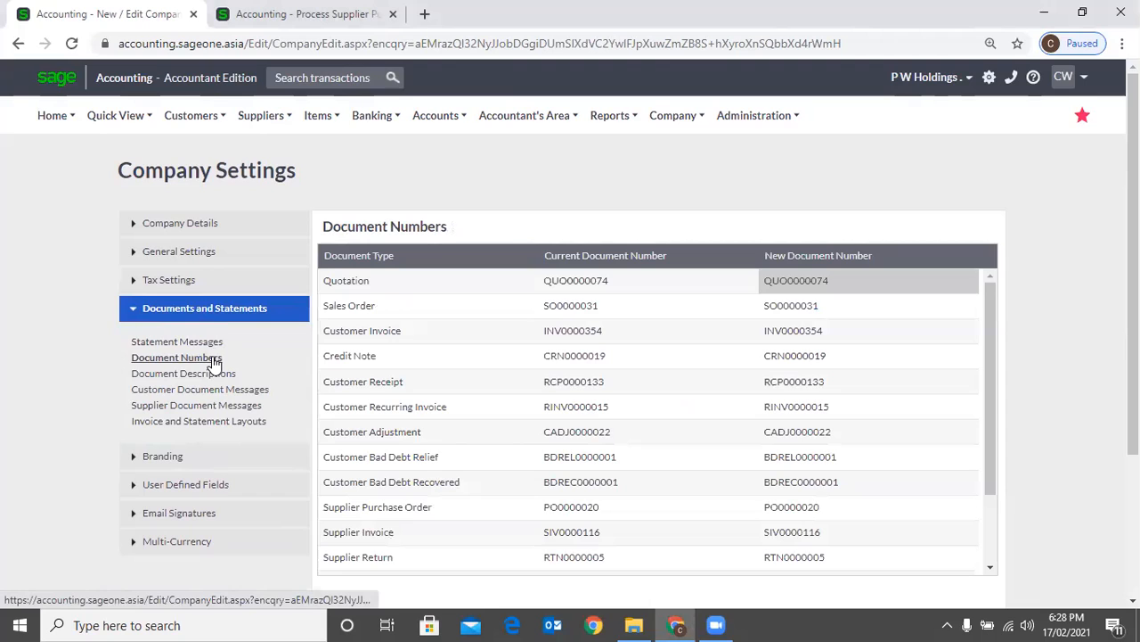
click(213, 345)
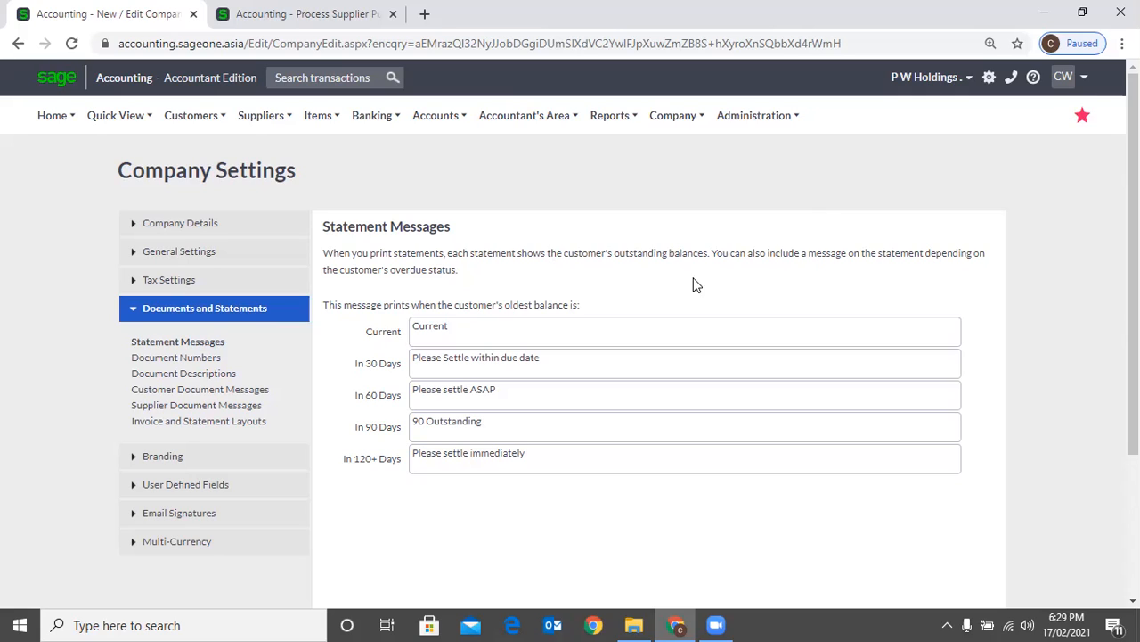
click(214, 358)
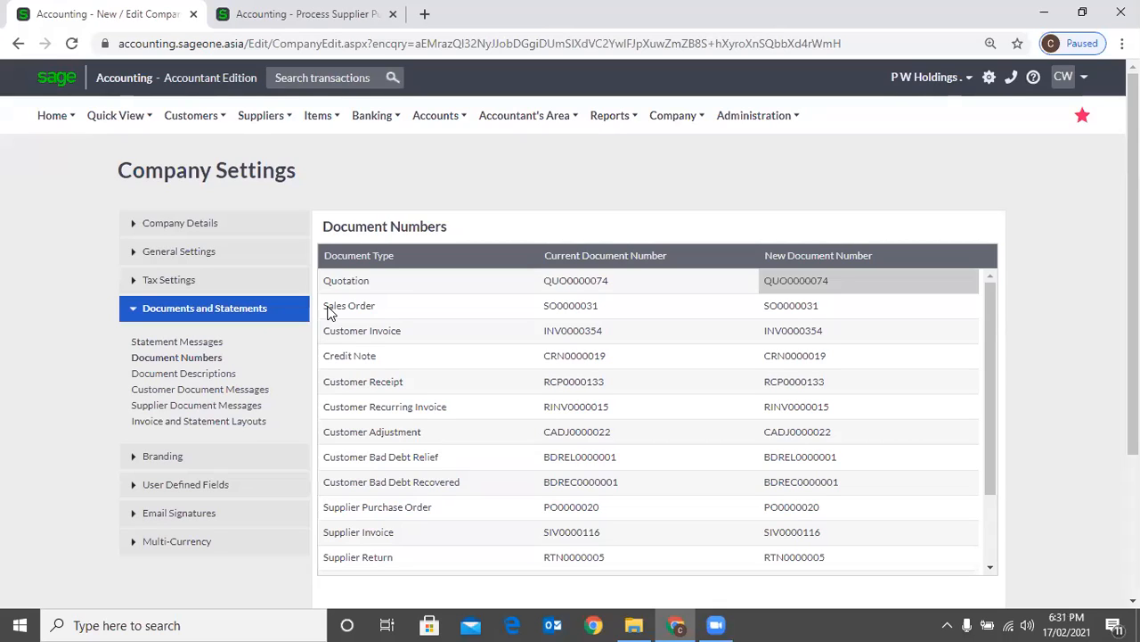
Display the Customer user defined field settings and open a blank new customer form in the other browser tab
click(211, 484)
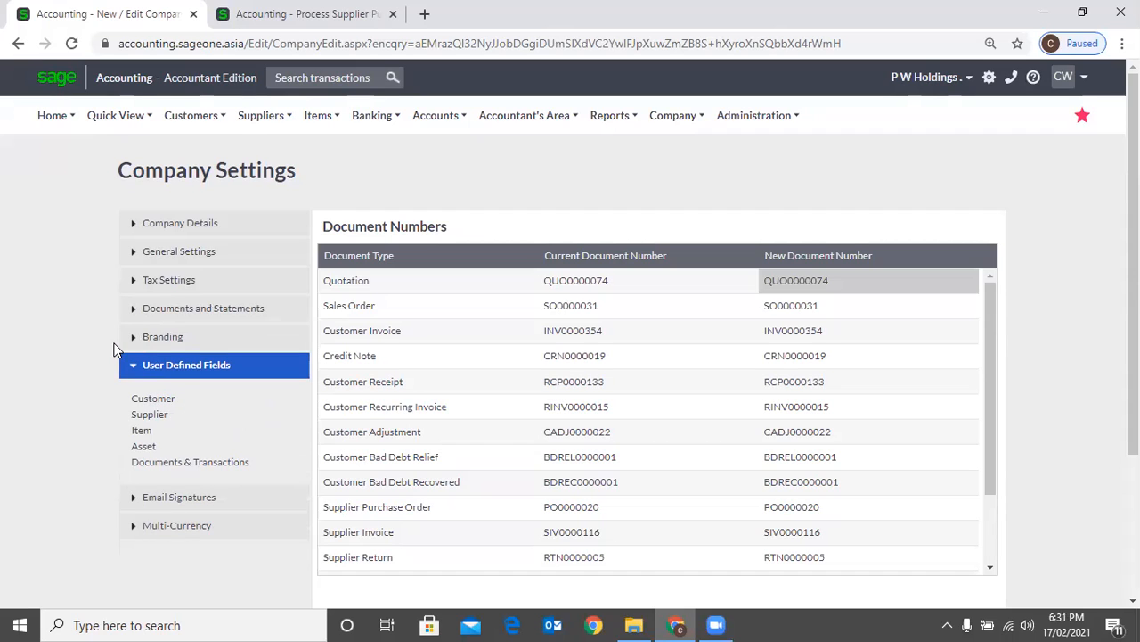
click(165, 404)
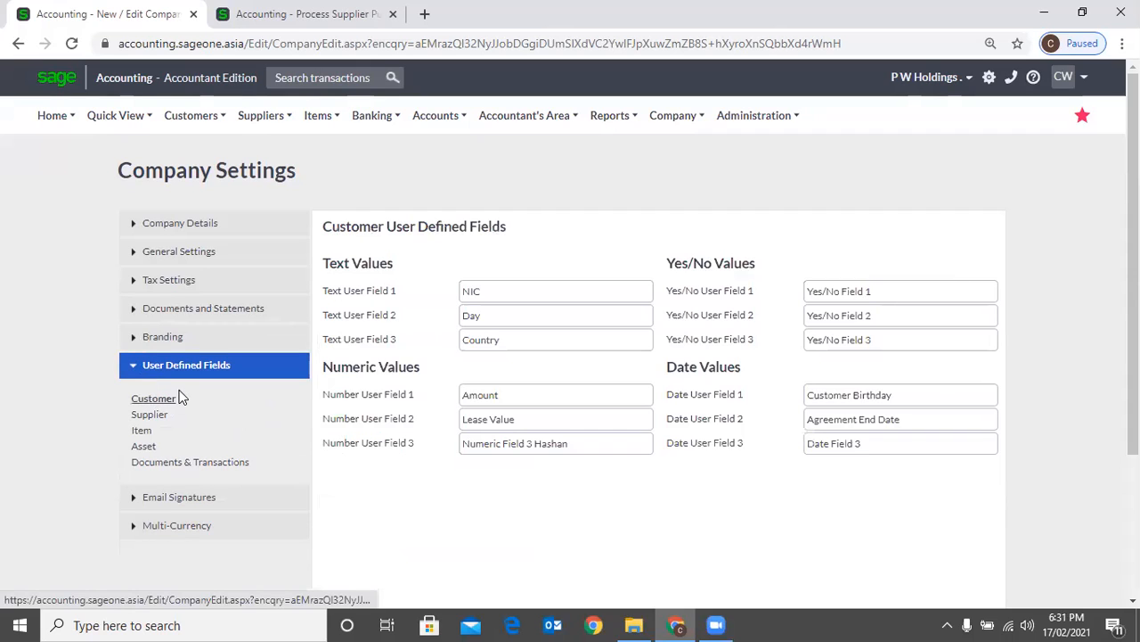
click(251, 27)
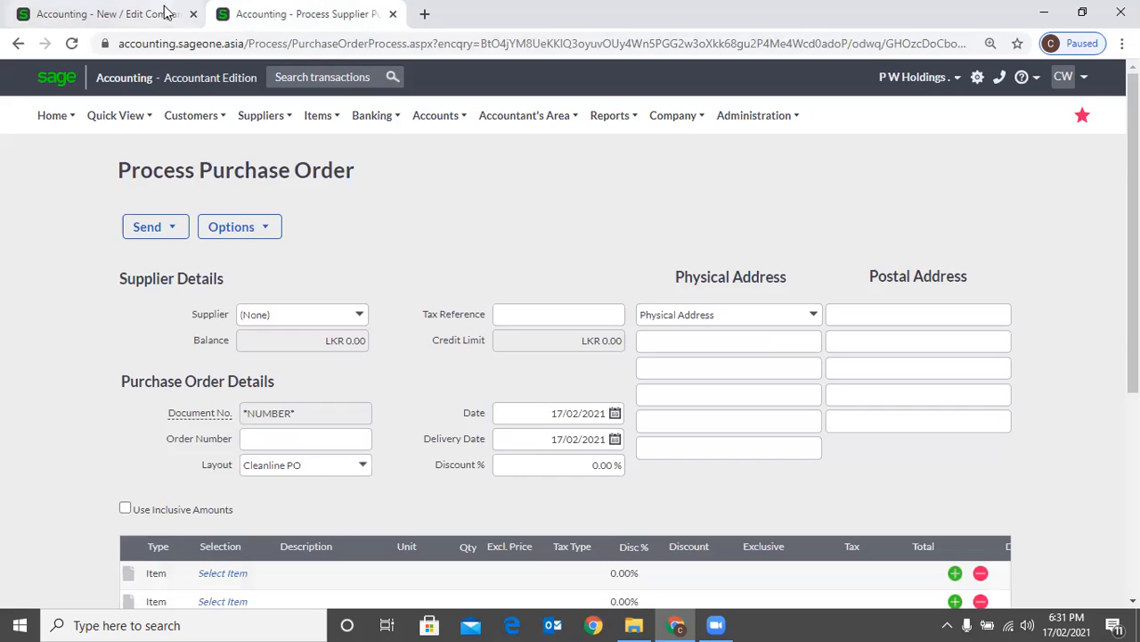
mouse_move(202, 124)
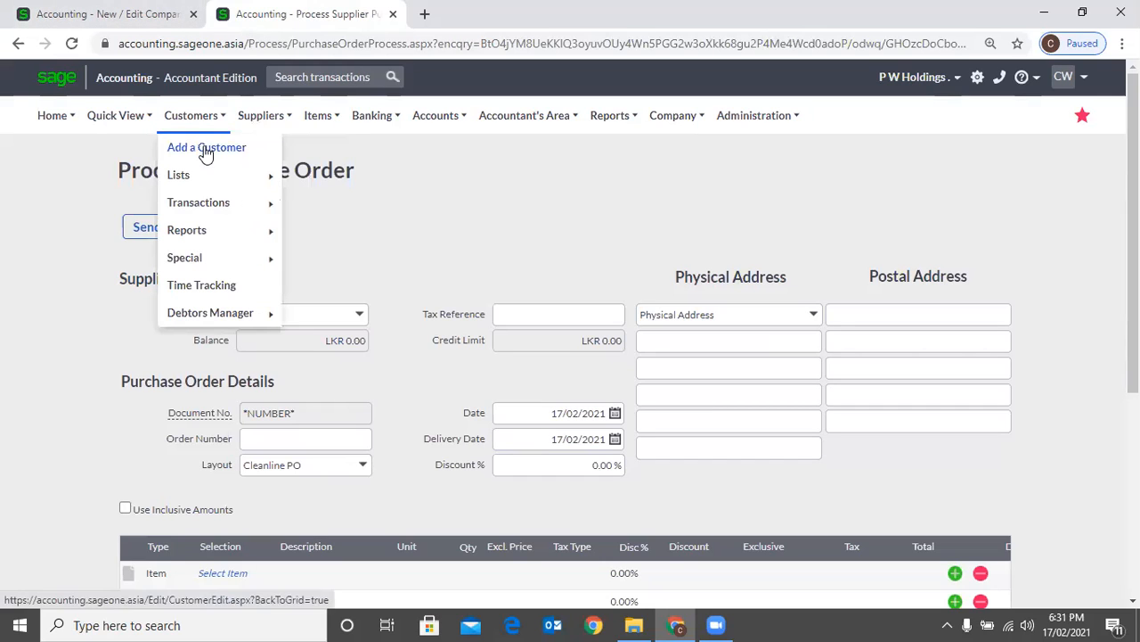
click(205, 150)
mouse_move(201, 176)
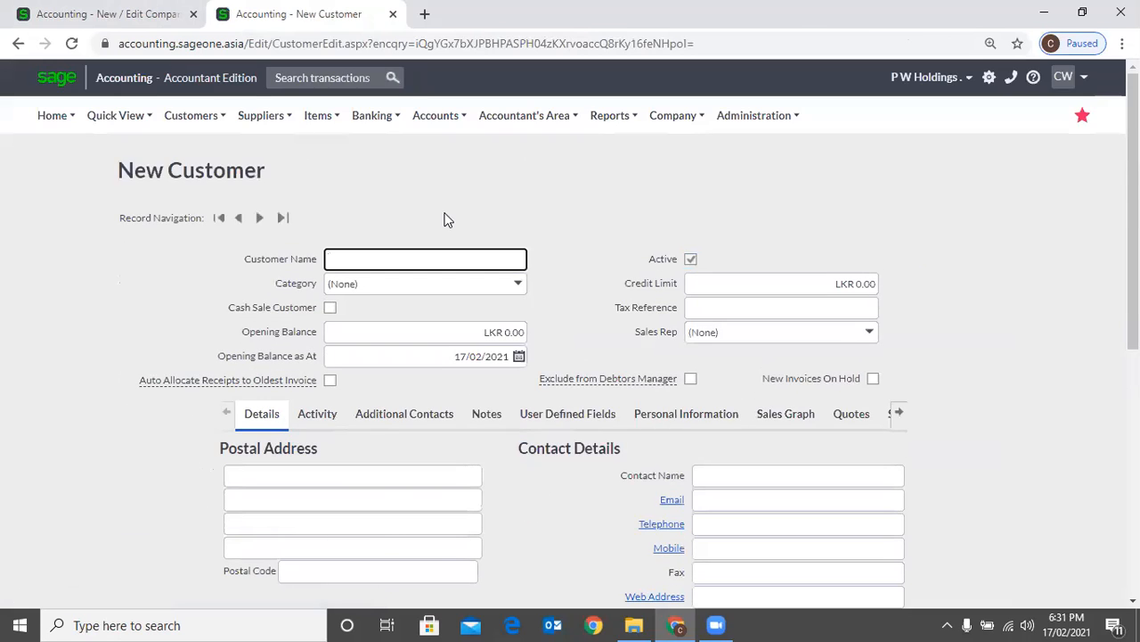
Look through the new customer form alongside the company settings and show the form's User Defined Fields
scroll(447, 220, down, 3)
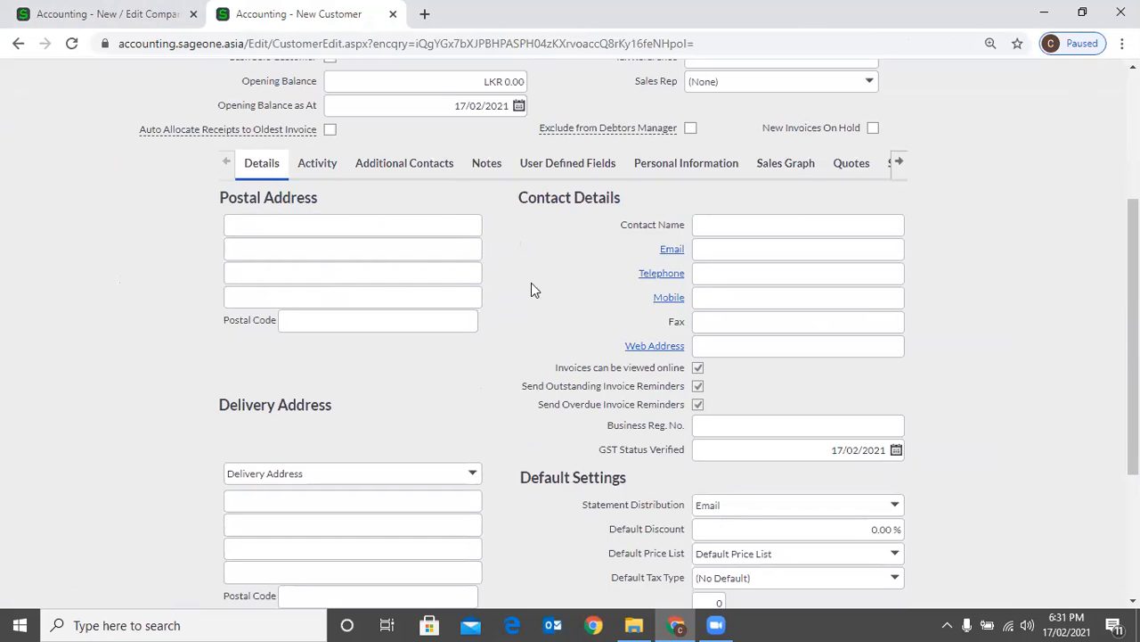
scroll(581, 321, down, 2)
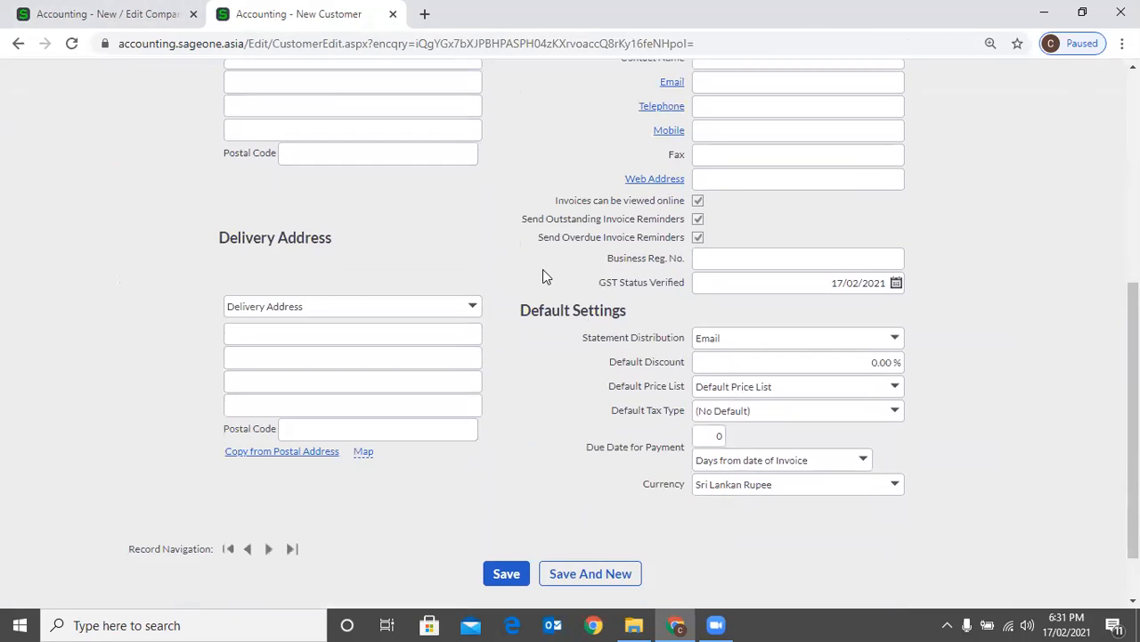
scroll(541, 270, up, 3)
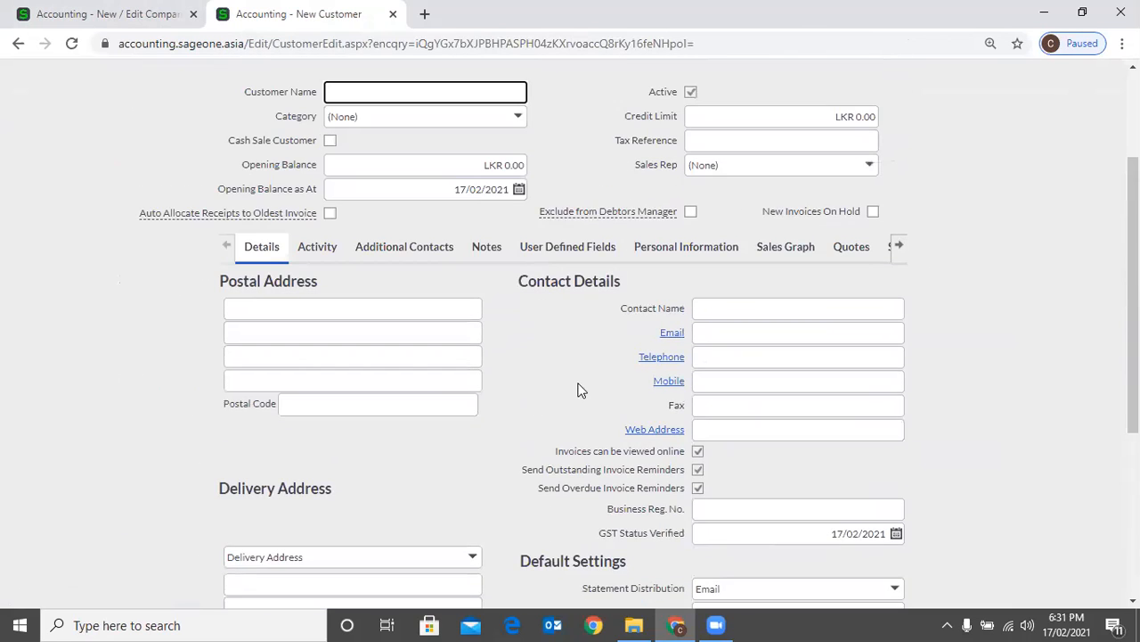
click(141, 14)
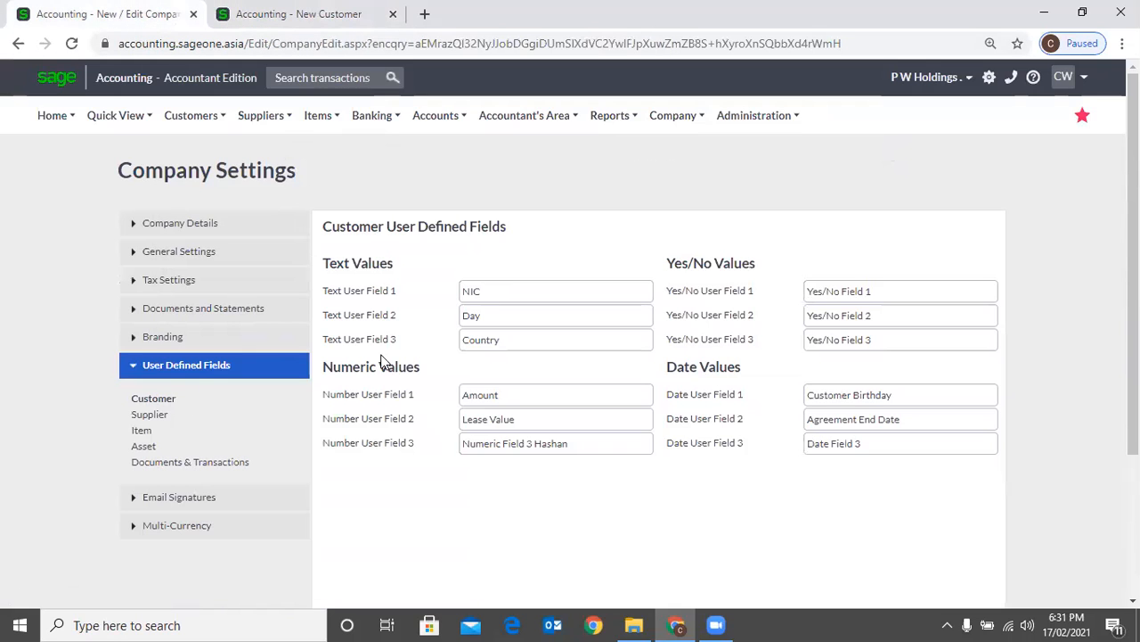
click(294, 14)
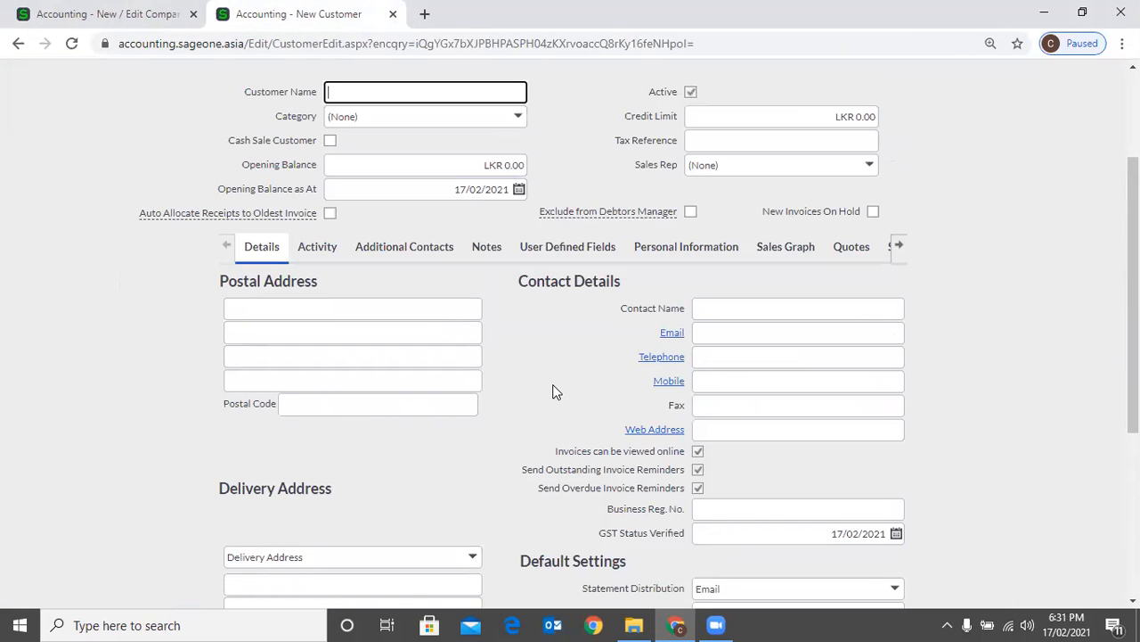
click(76, 14)
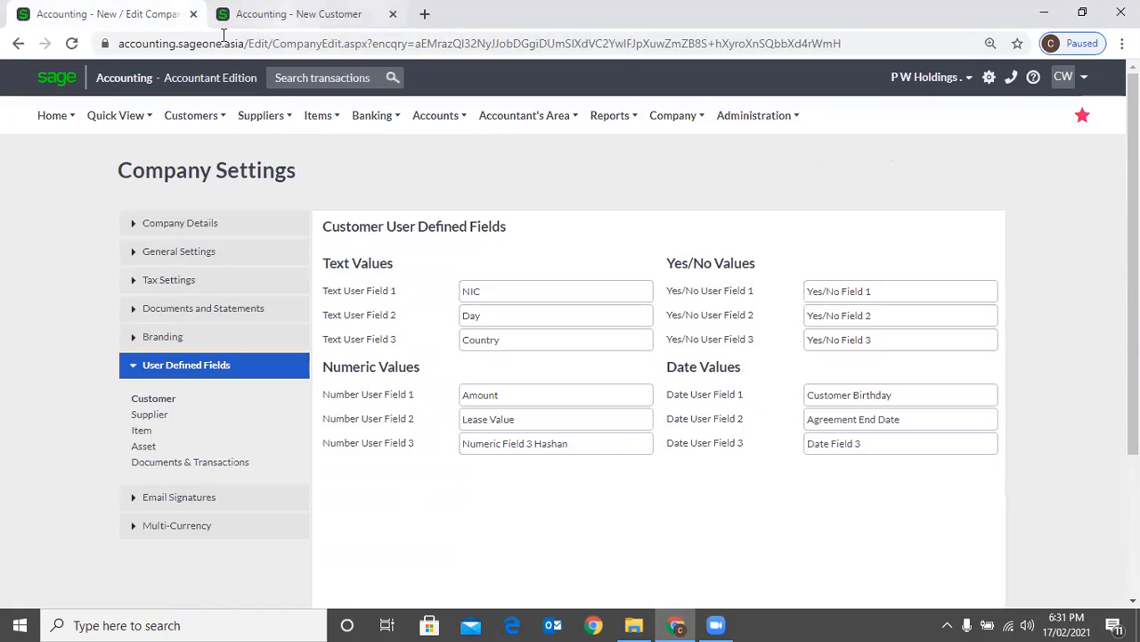
click(276, 14)
click(562, 250)
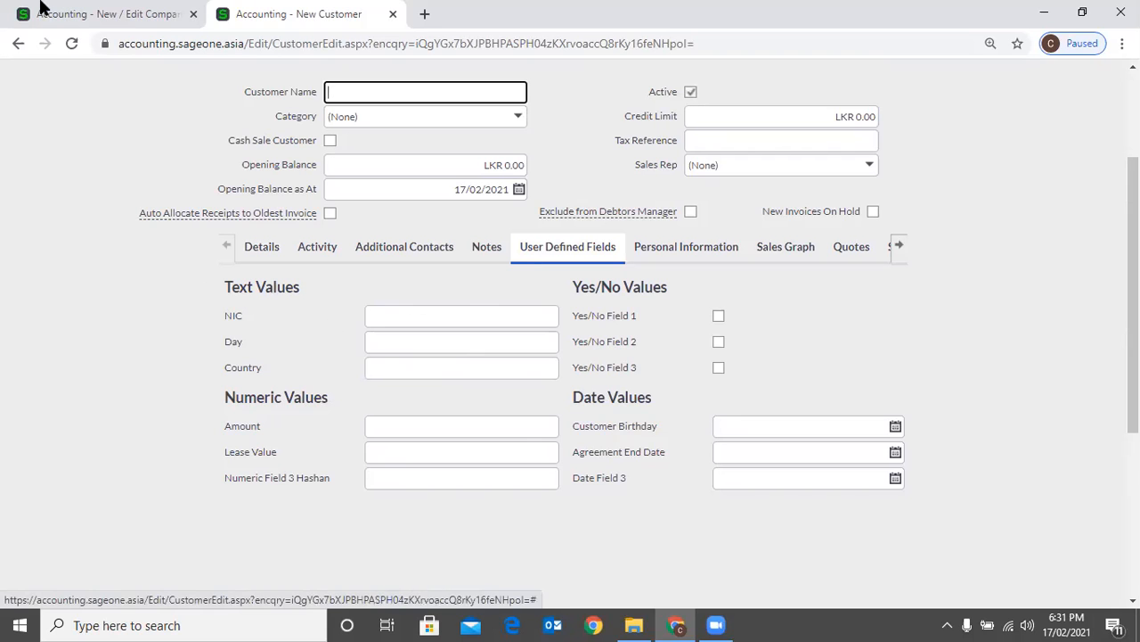
Compare the customer user defined field names in the company settings with the labels on the new customer form
key(ctrl+Page_Up)
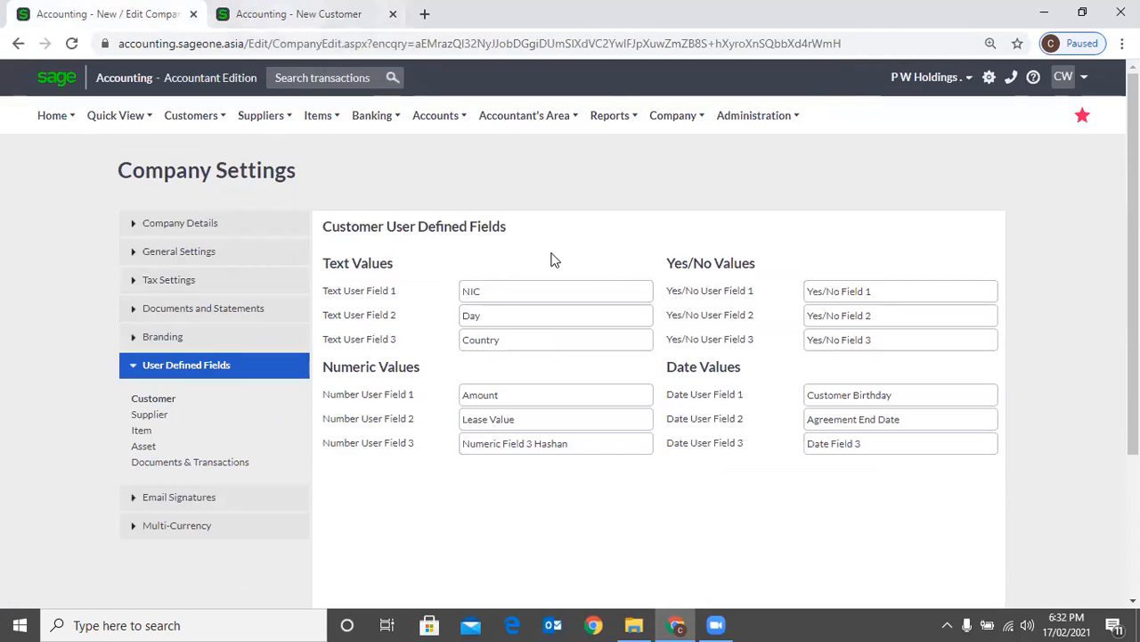
key(ctrl+Tab)
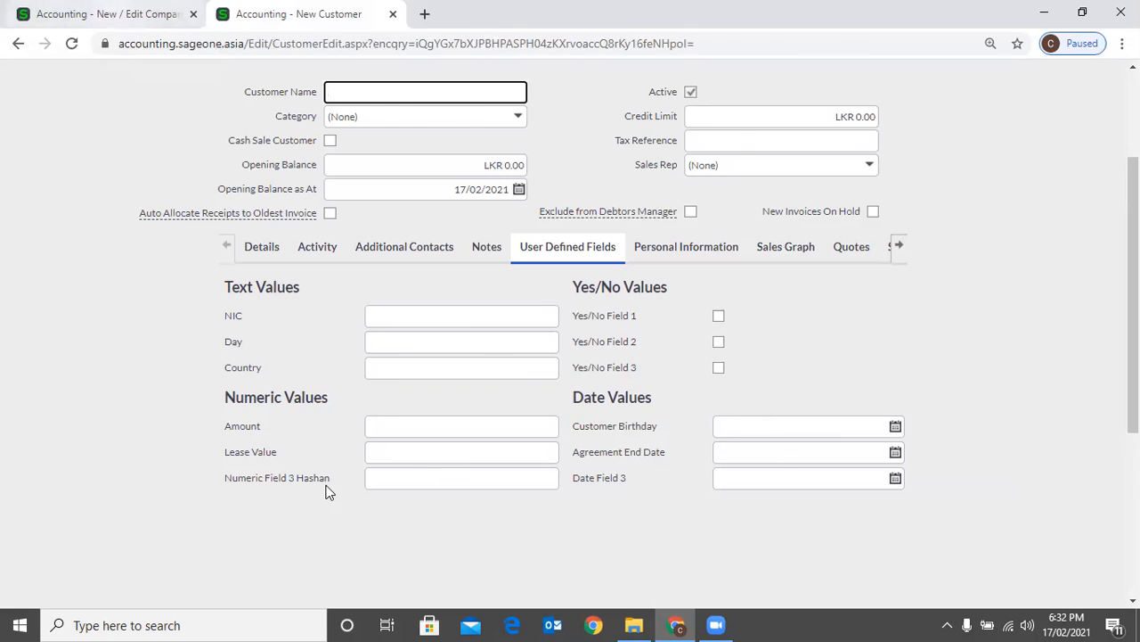
key(ctrl+Tab)
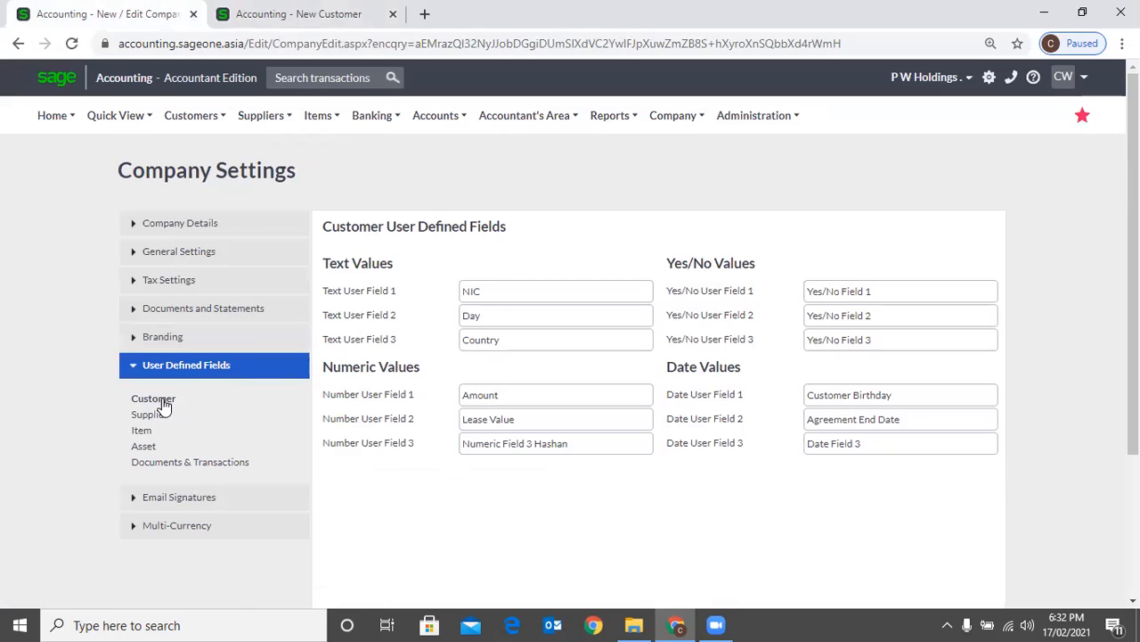
Highlight the Text User Field 1 name in the settings and check the matching NIC field on the new customer form
double_click(499, 292)
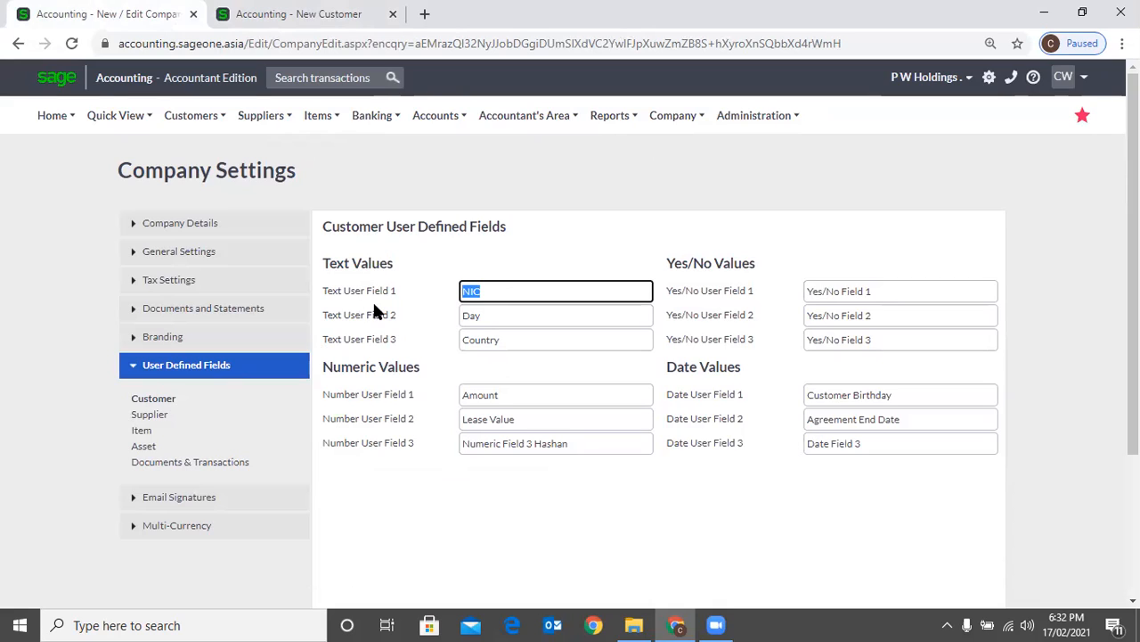
click(504, 288)
scroll(526, 277, down, 1)
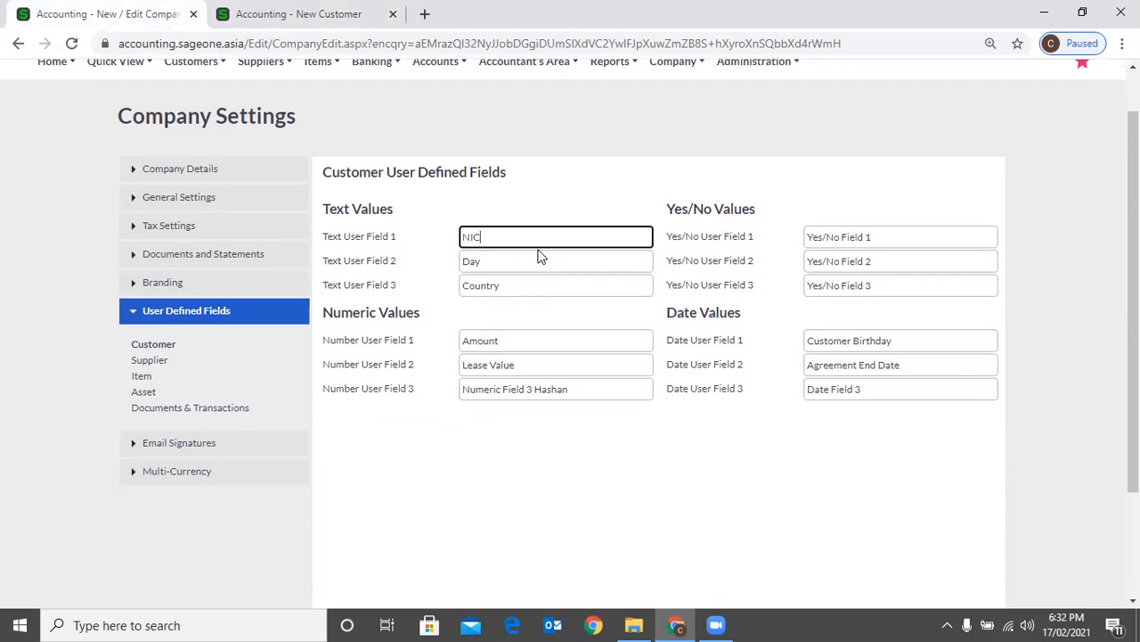
scroll(545, 256, down, 1)
key(ctrl+Tab)
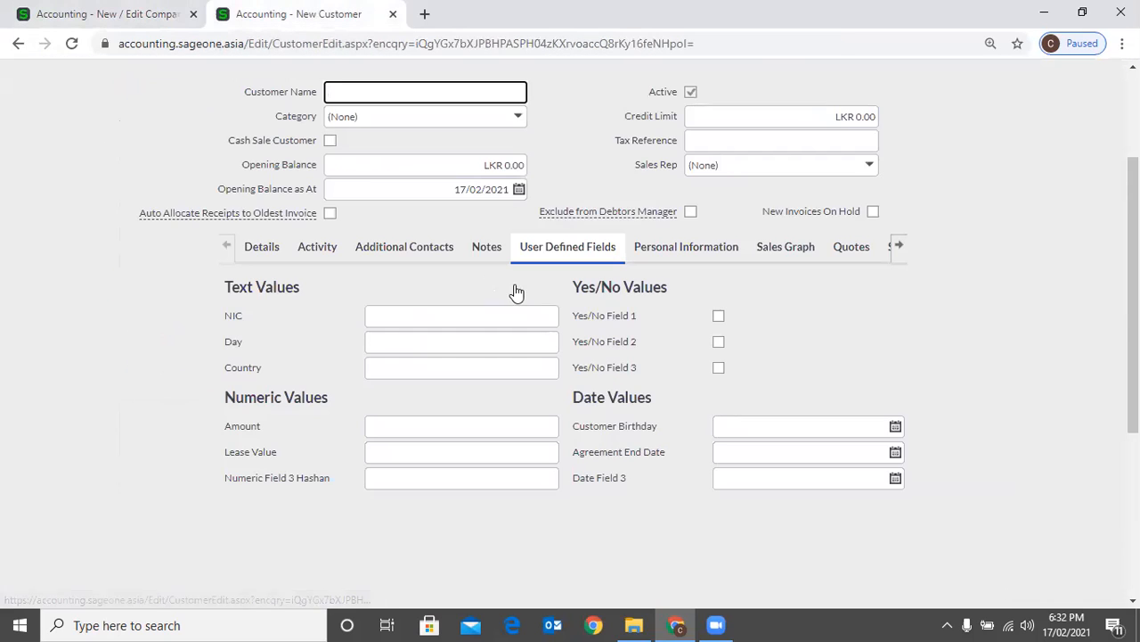
scroll(514, 303, up, 3)
scroll(547, 306, up, 1)
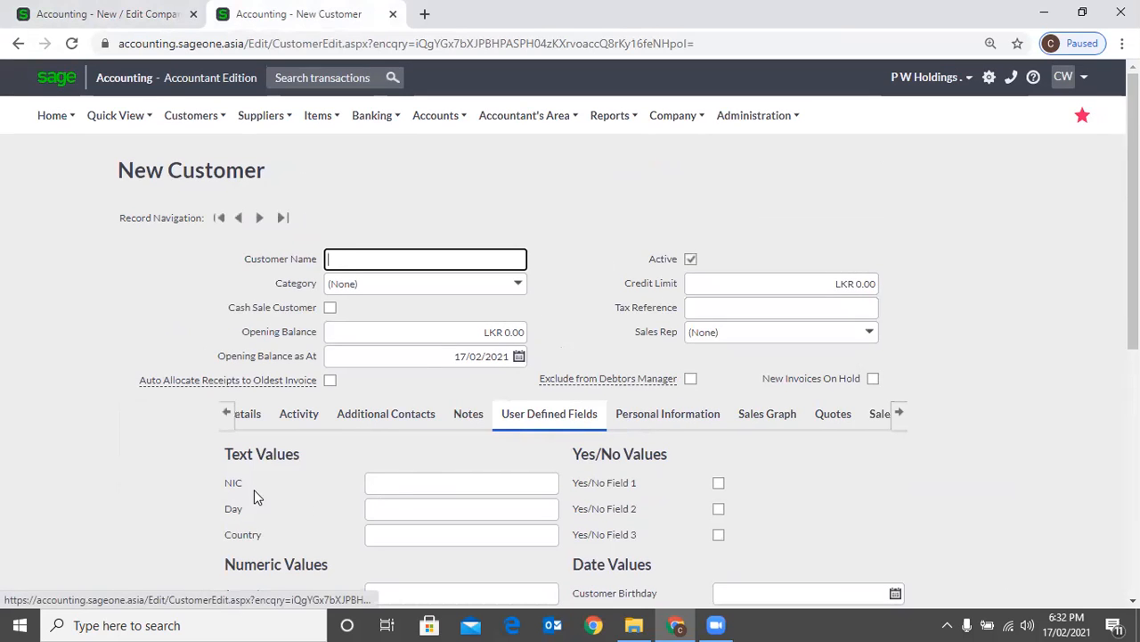
click(86, 15)
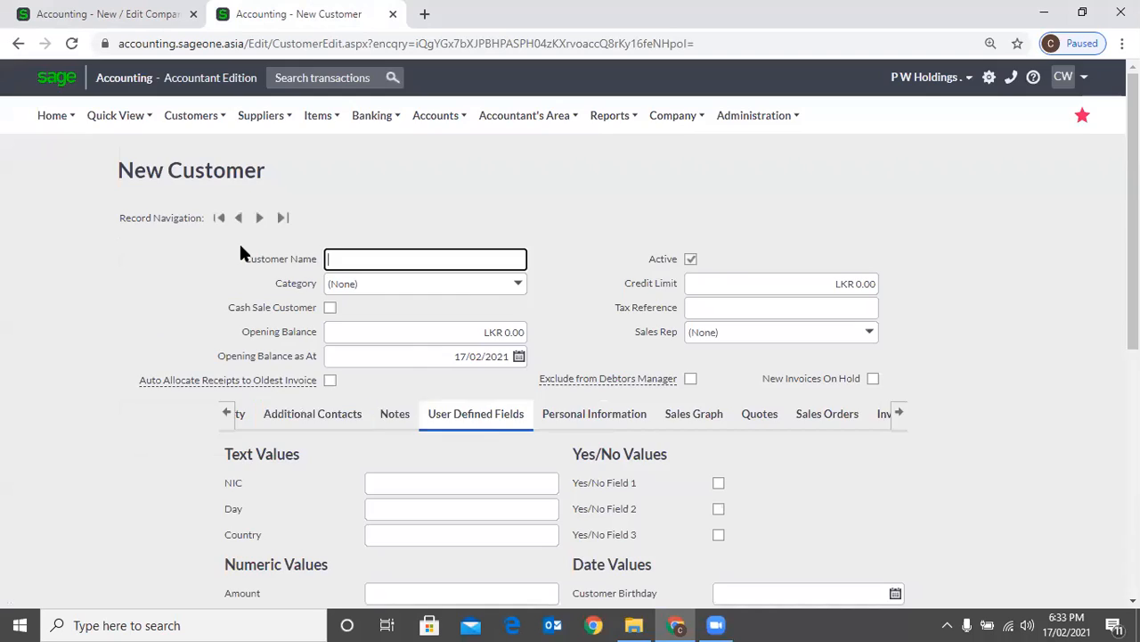
scroll(240, 239, down, 3)
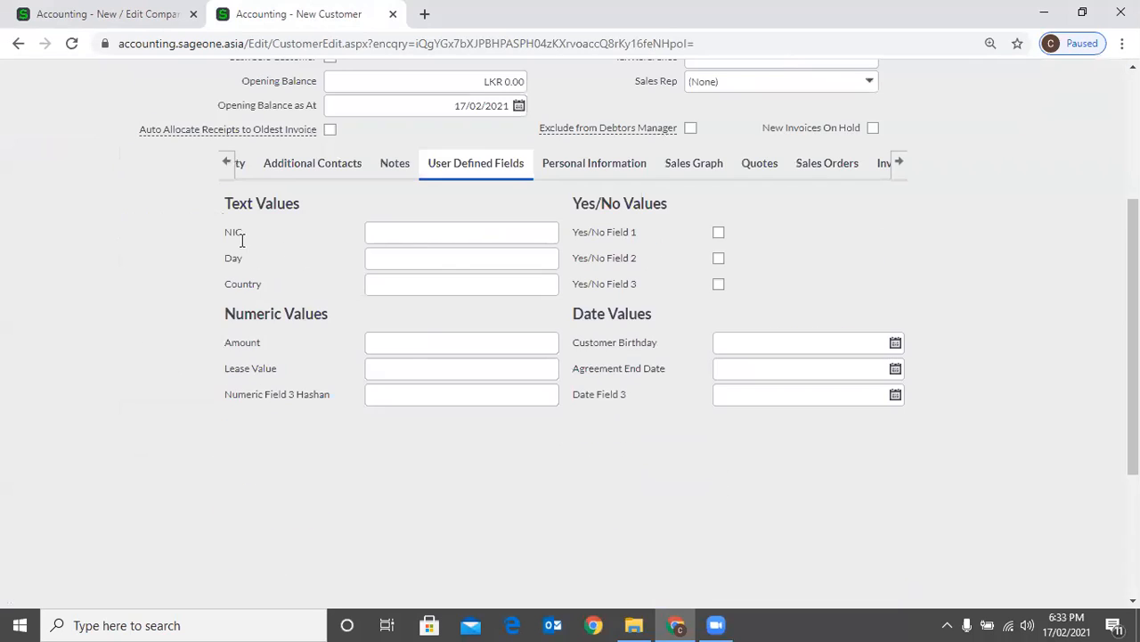
click(106, 18)
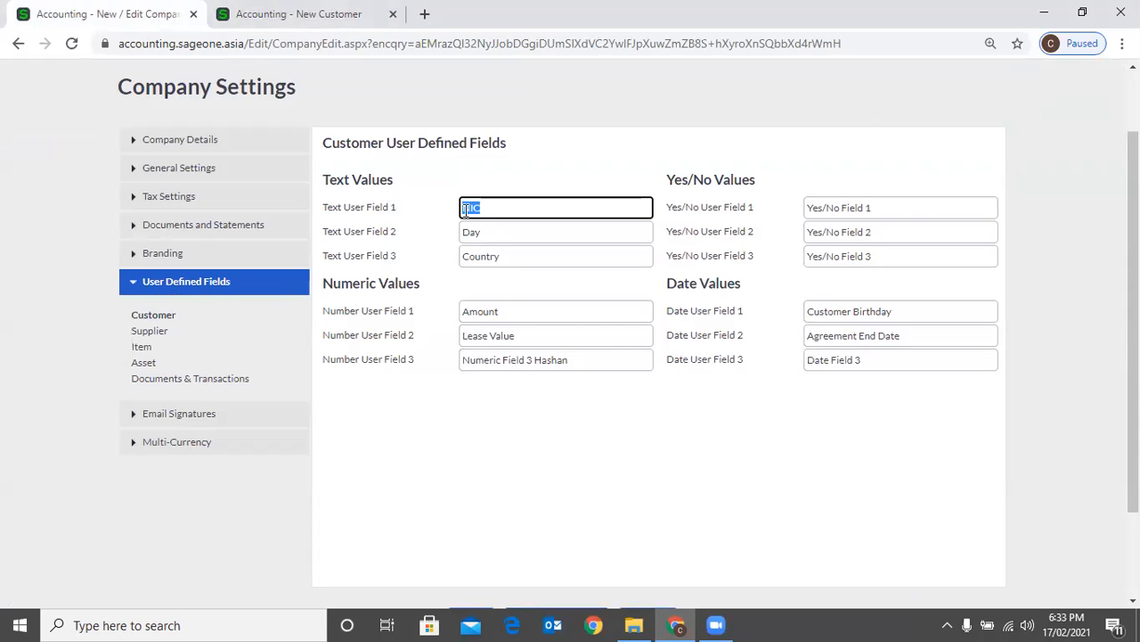
Display the Supplier user defined field settings and open a blank new supplier form in the other browser tab
click(151, 331)
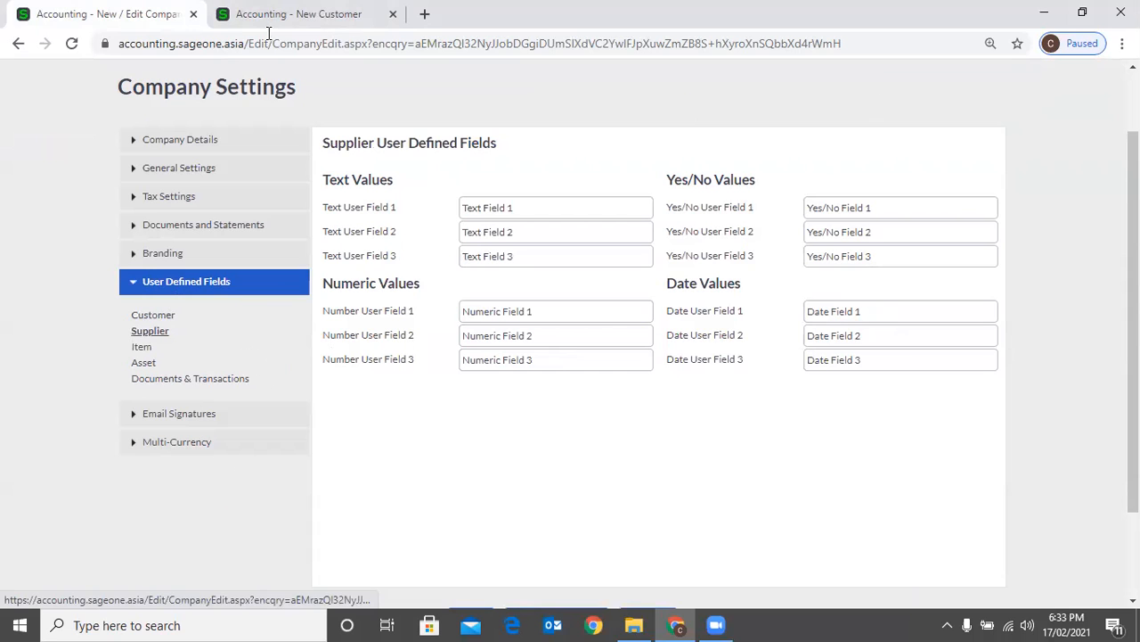
key(ctrl+Tab)
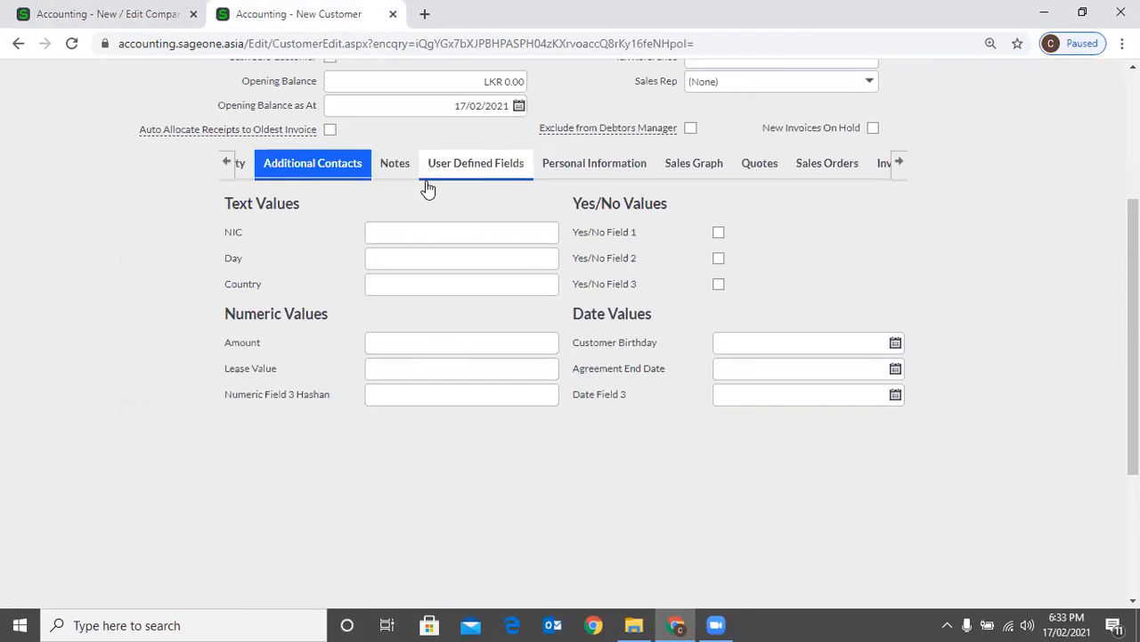
scroll(429, 190, up, 1)
scroll(336, 142, up, 3)
mouse_move(278, 131)
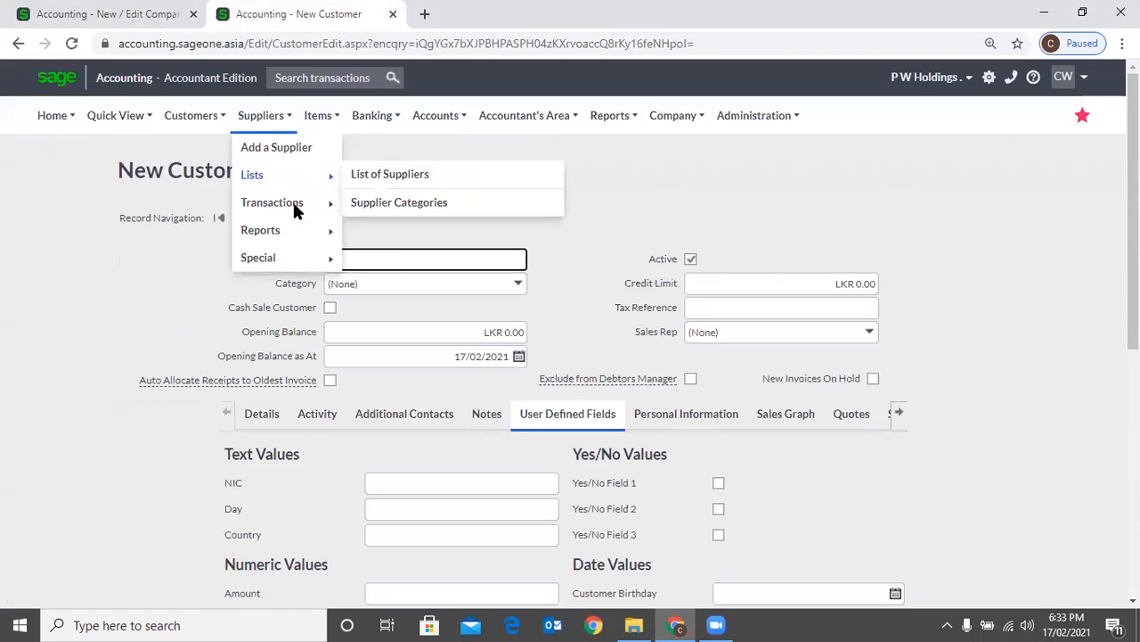
click(392, 199)
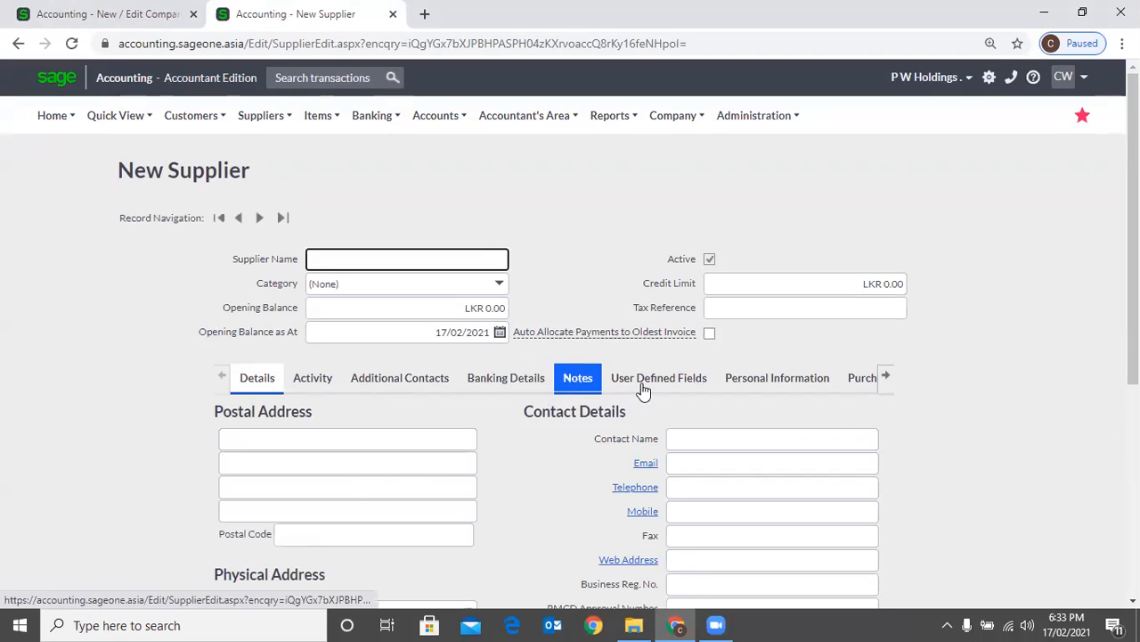
View the User Defined Fields on the new supplier form and return to the supplier field settings
click(644, 383)
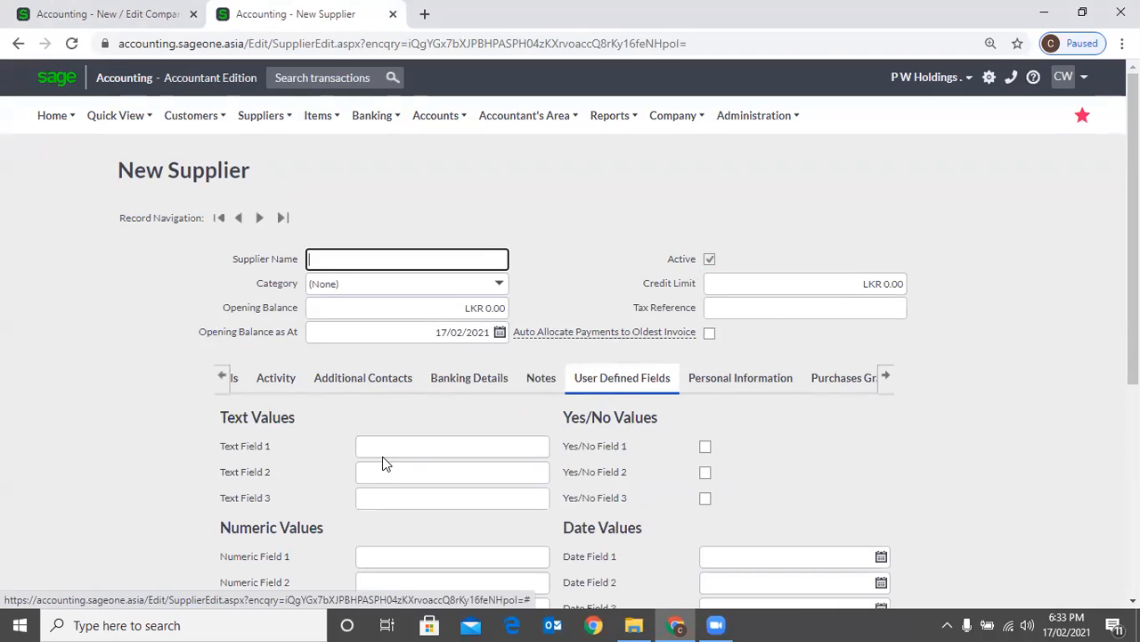
scroll(384, 464, down, 2)
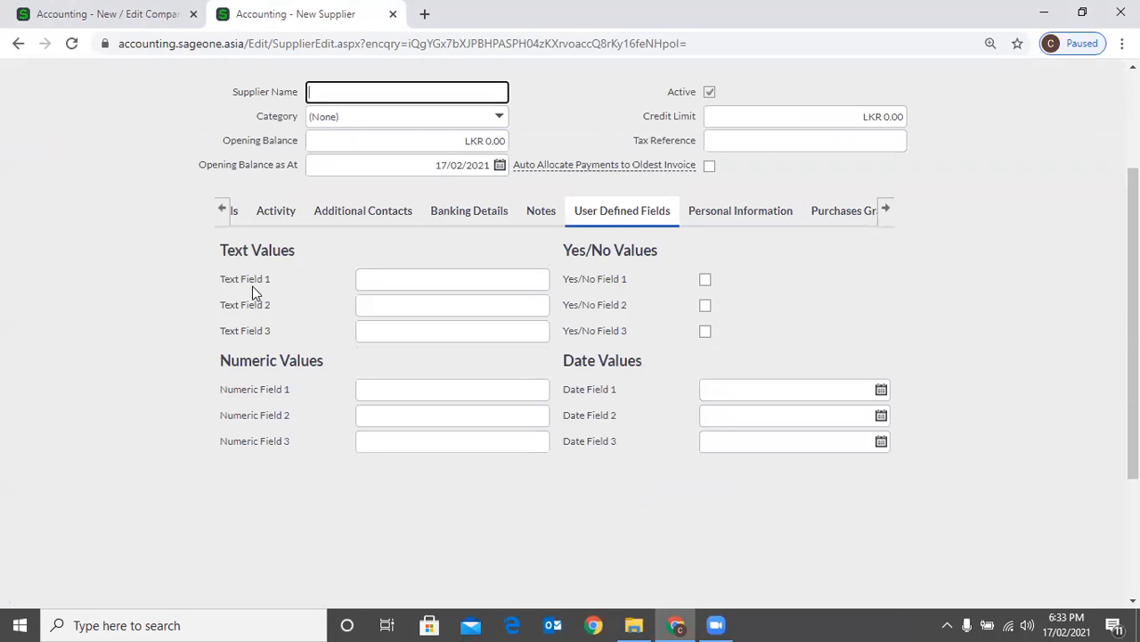
click(119, 16)
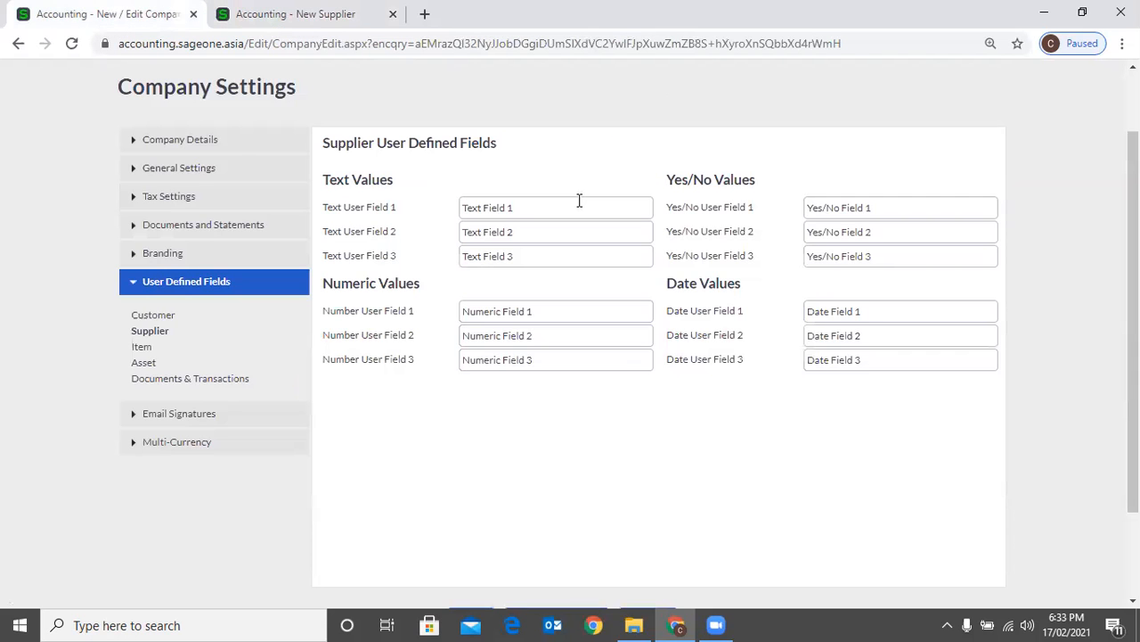
Rename the supplier's Text User Field 1 to "Cash Supplier" and save the company settings
click(570, 207)
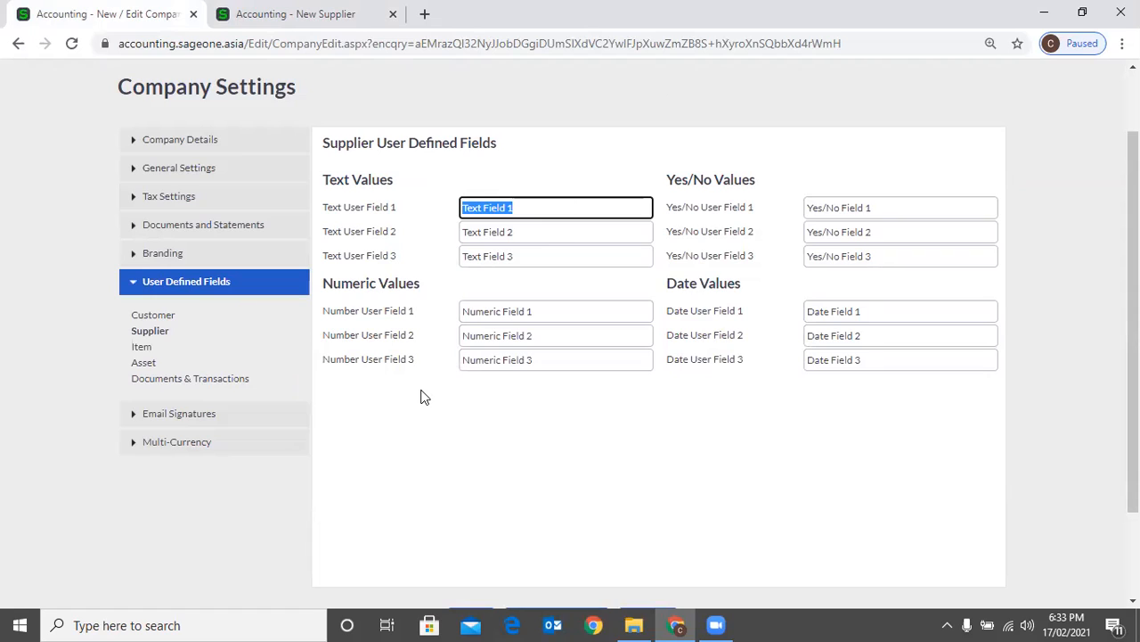
text(Cash SUpplier)
key(Left)
key(Left)
key(Left)
key(Left)
key(Left)
key(Left)
key(BackSpace)
text(u)
scroll(407, 423, down, 2)
click(463, 499)
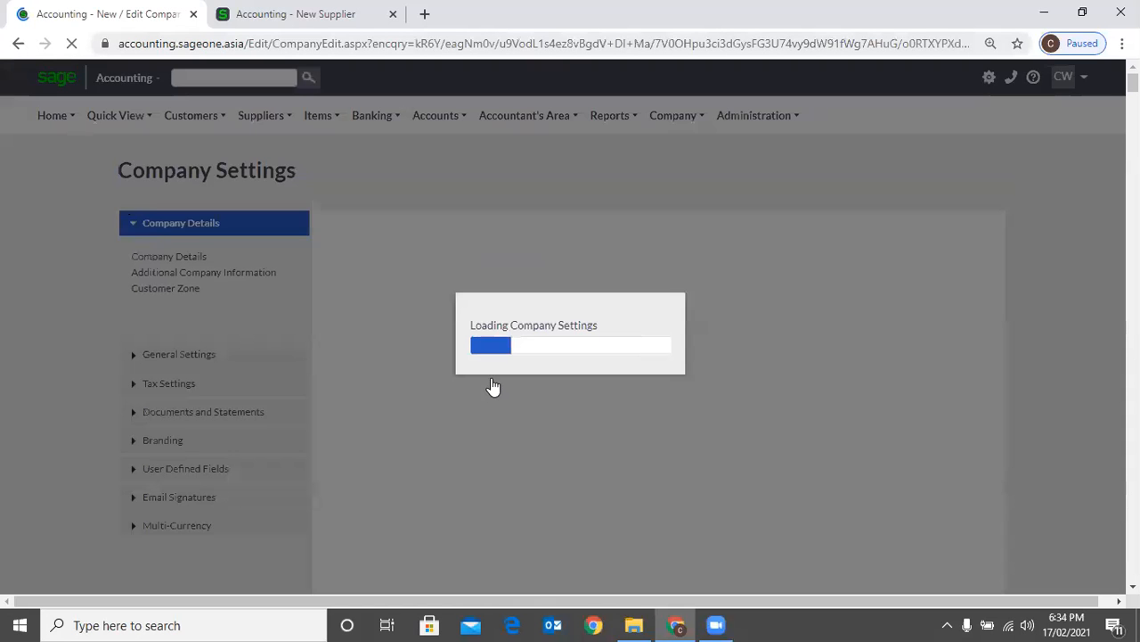
Check the Cash Supplier label on the new supplier form, and display the Item user defined field settings
key(ctrl+Tab)
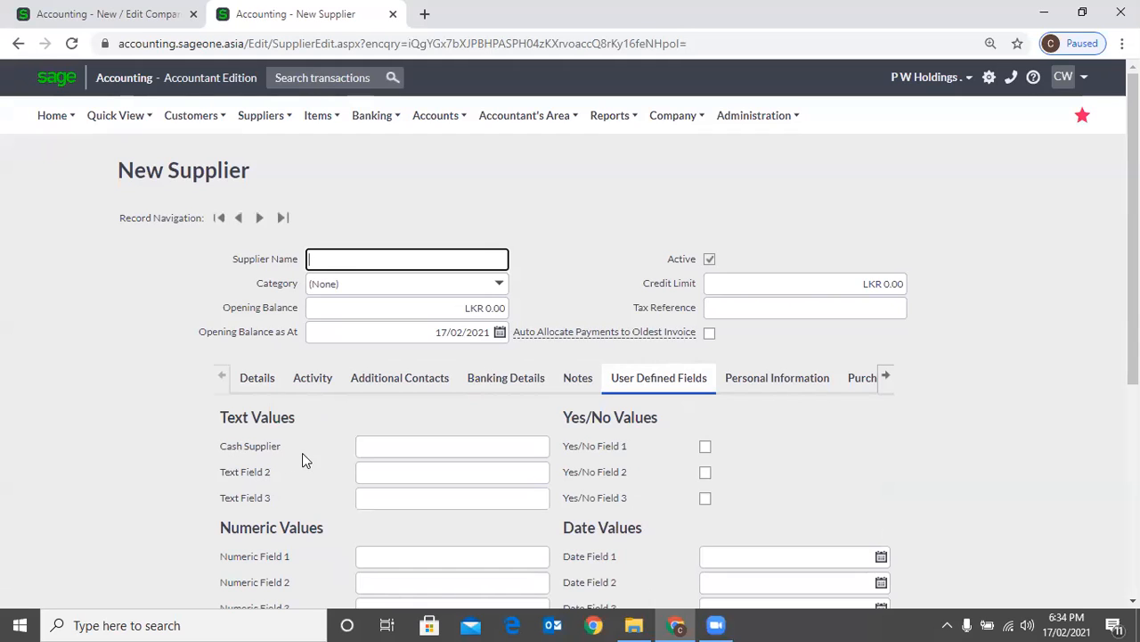
click(119, 13)
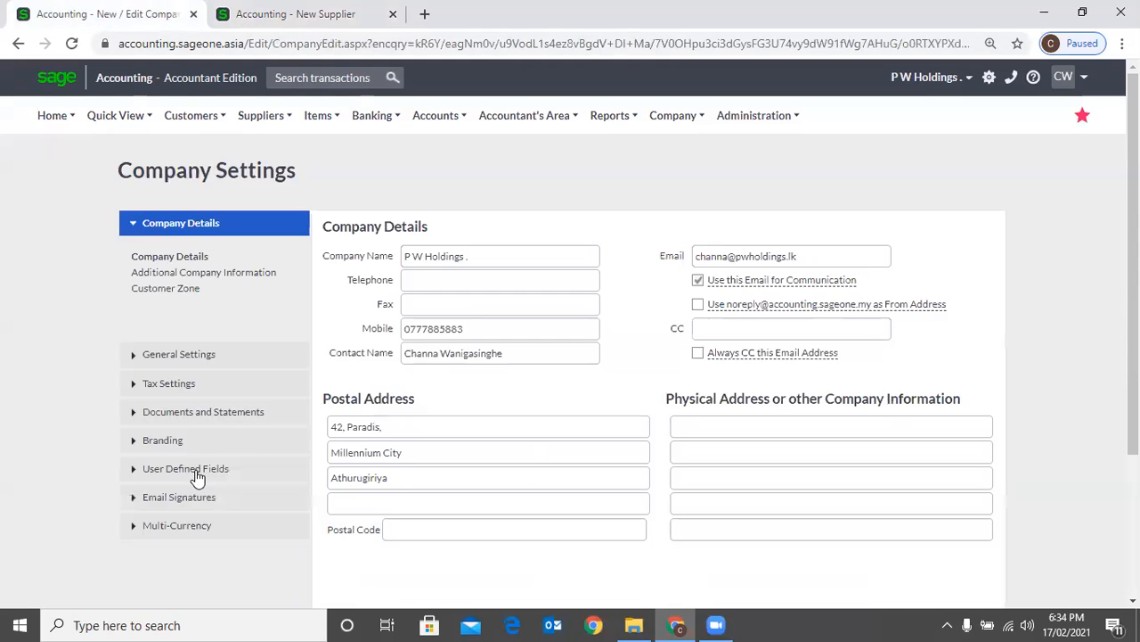
click(161, 468)
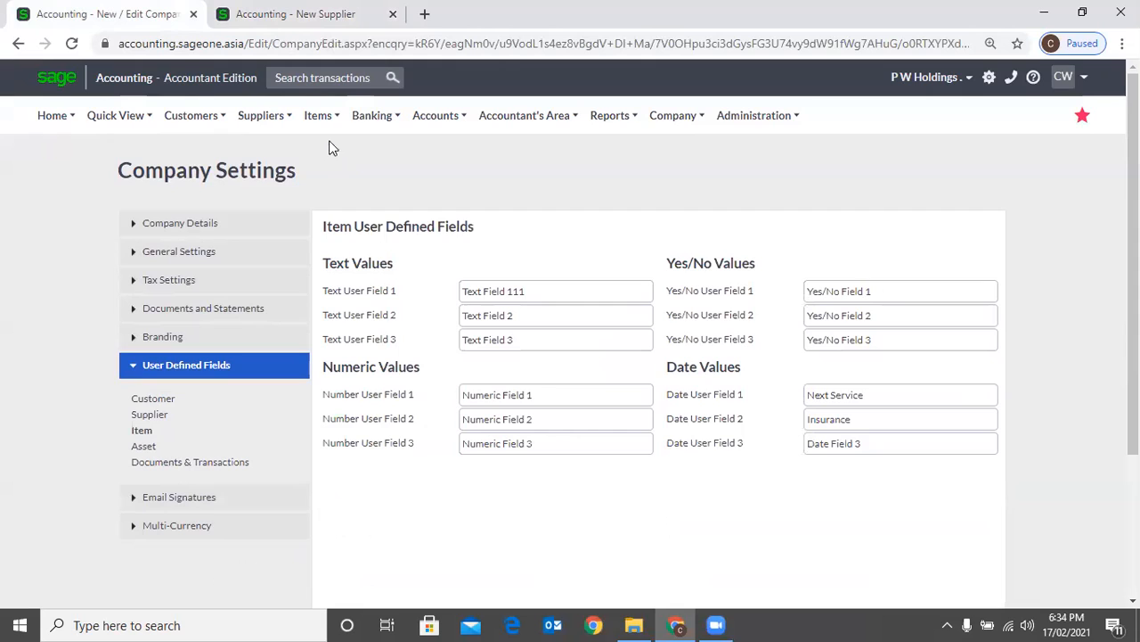
Open a blank new item form and view its User Defined Fields
mouse_move(328, 132)
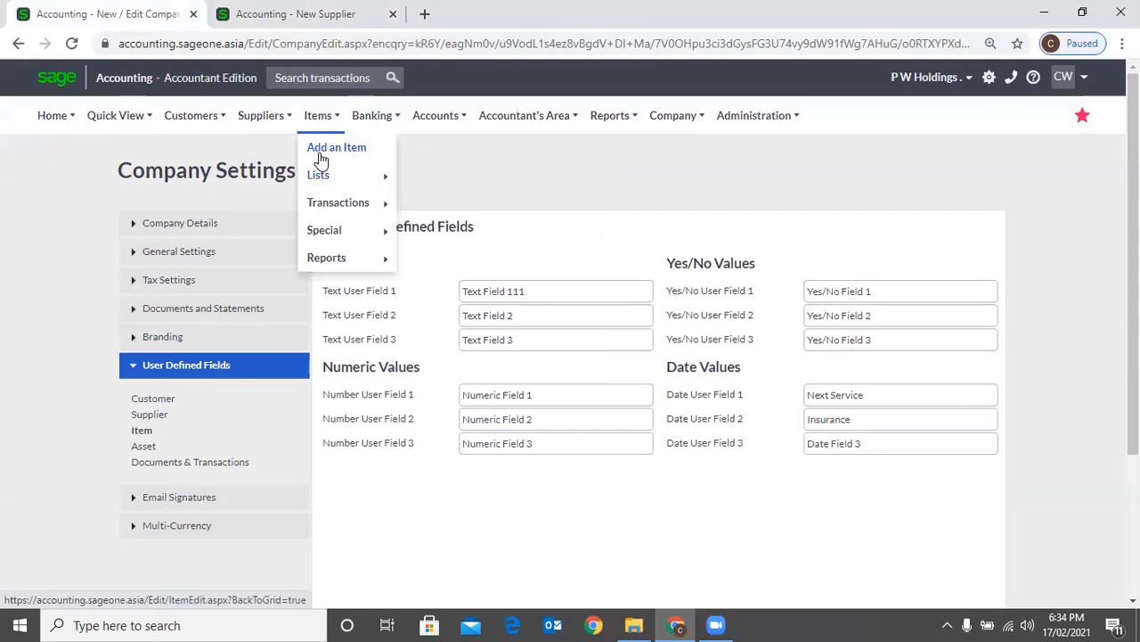
click(319, 159)
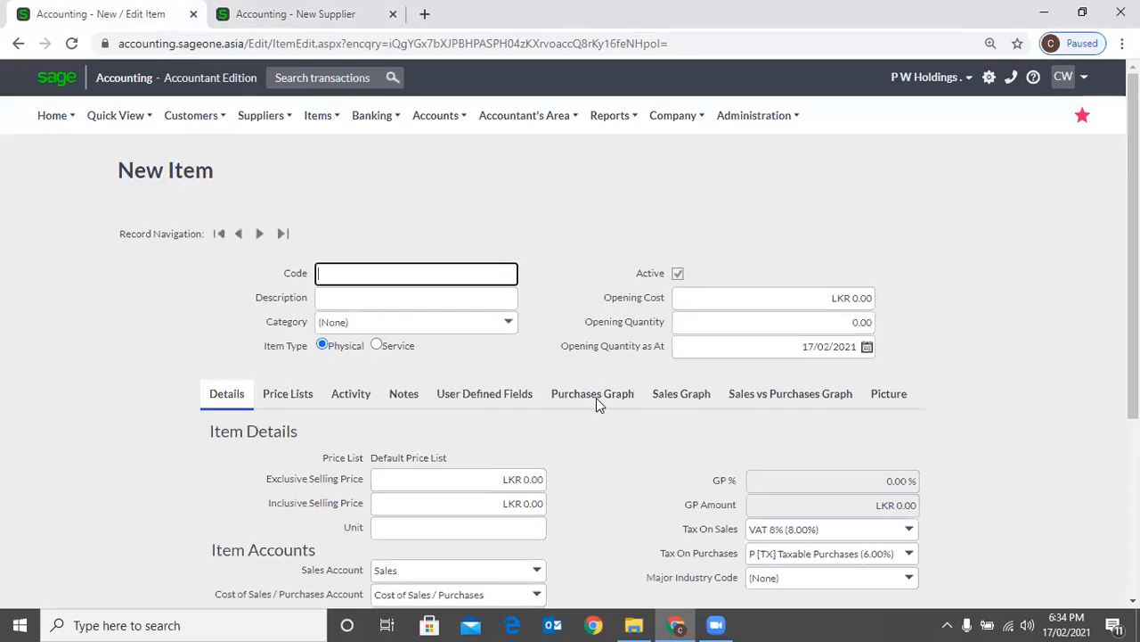
click(476, 399)
scroll(489, 410, down, 2)
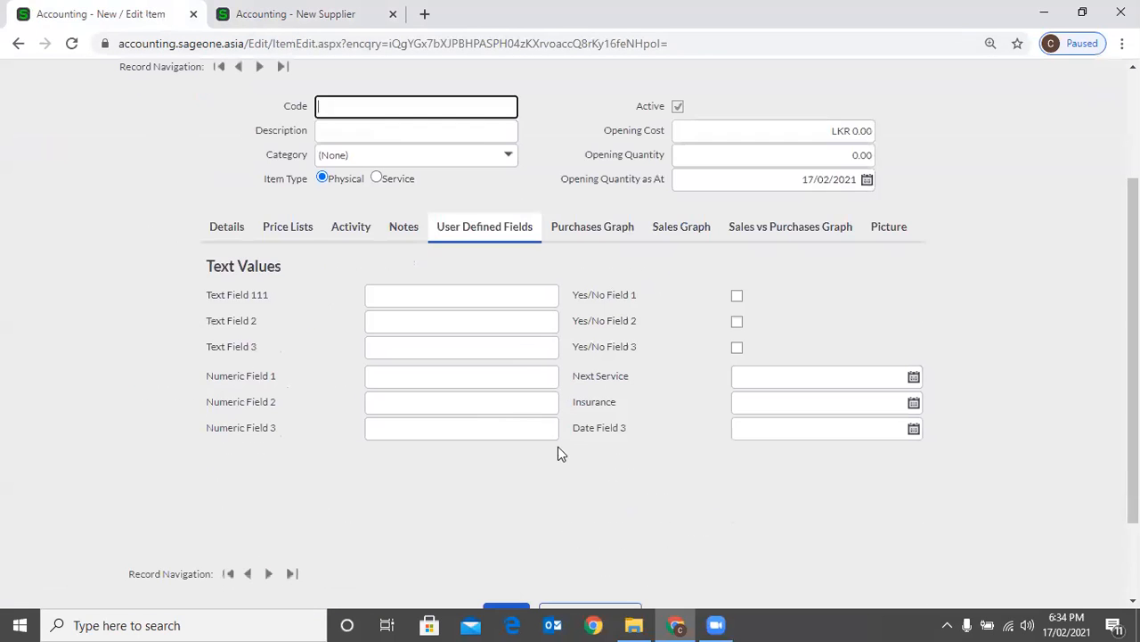
Look over the user defined fields on the new supplier form and reopen the User Defined Fields section of the company settings
click(207, 24)
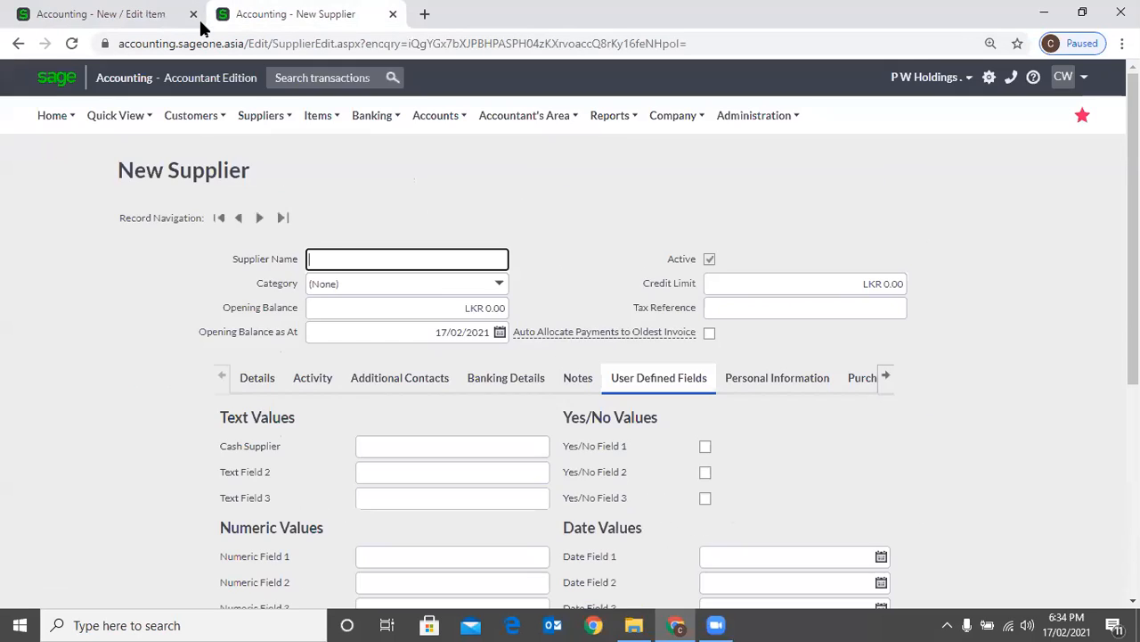
scroll(301, 419, down, 1)
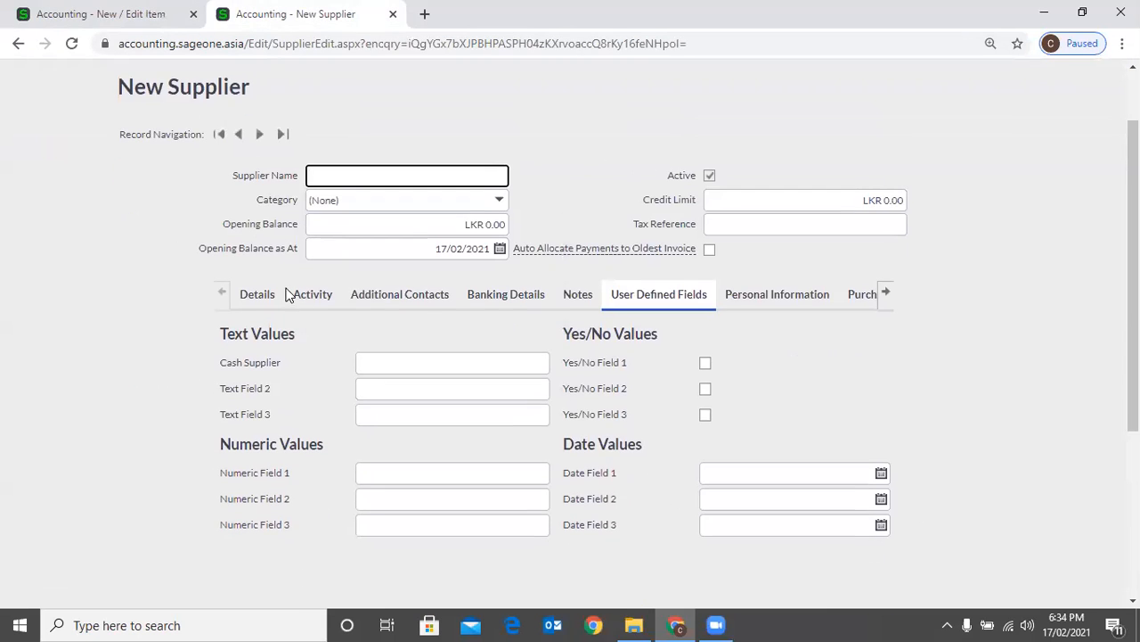
click(94, 16)
scroll(320, 144, up, 2)
mouse_move(632, 118)
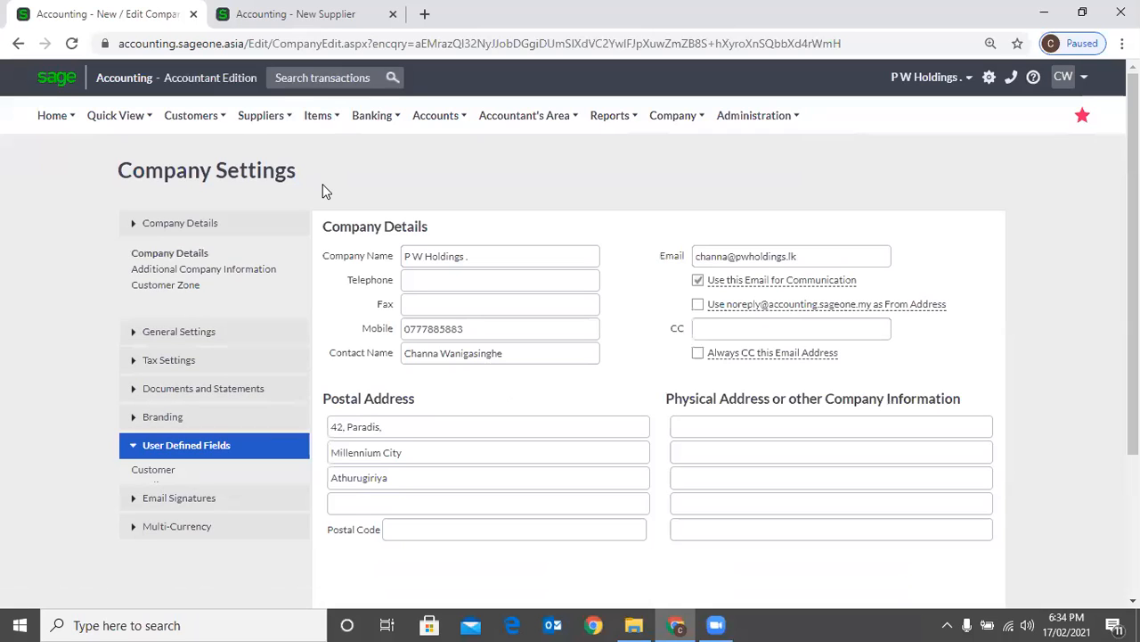
View the user defined fields of a new item in the other browser tab and display the Asset user defined field settings
key(ctrl+Tab)
scroll(479, 349, down, 1)
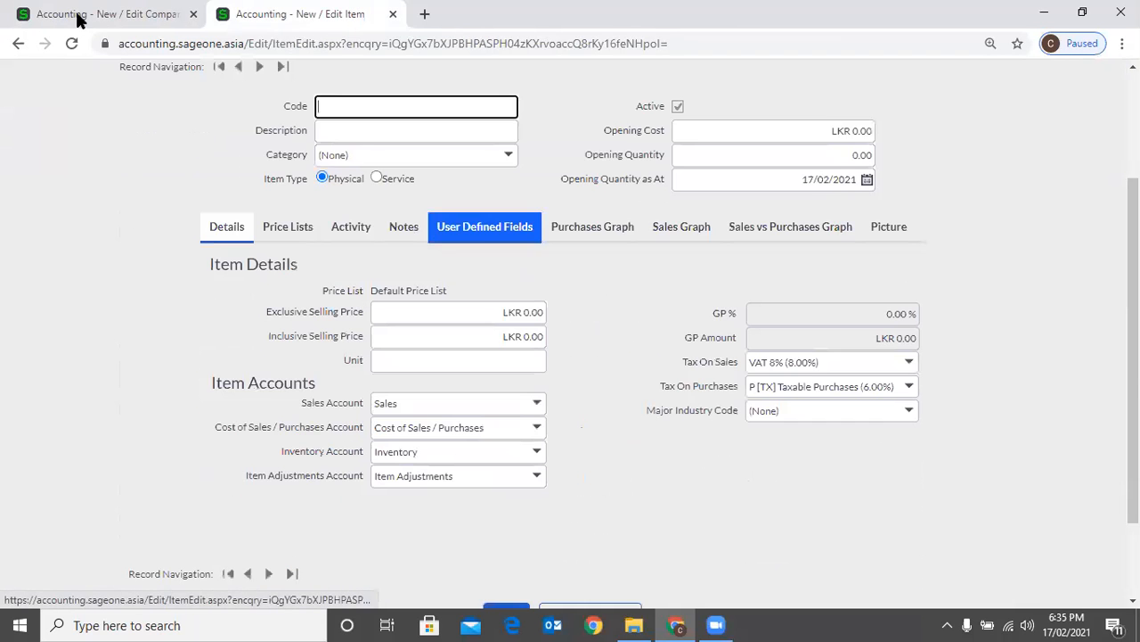
key(ctrl+Tab)
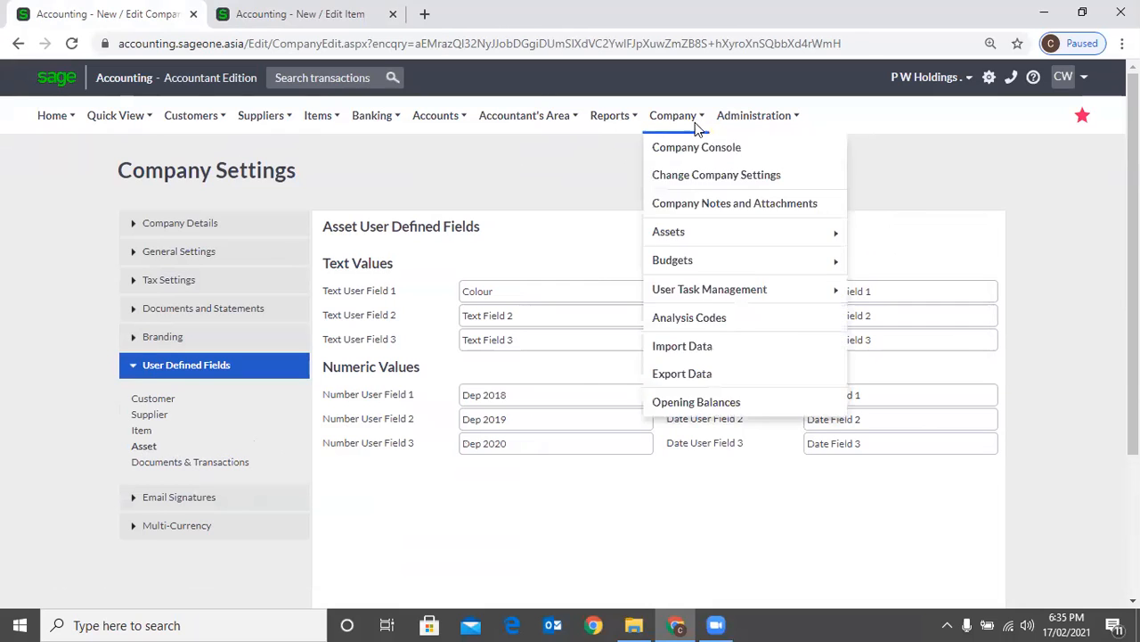
Open a blank new asset form and view its user defined fields
mouse_move(676, 116)
mouse_move(680, 234)
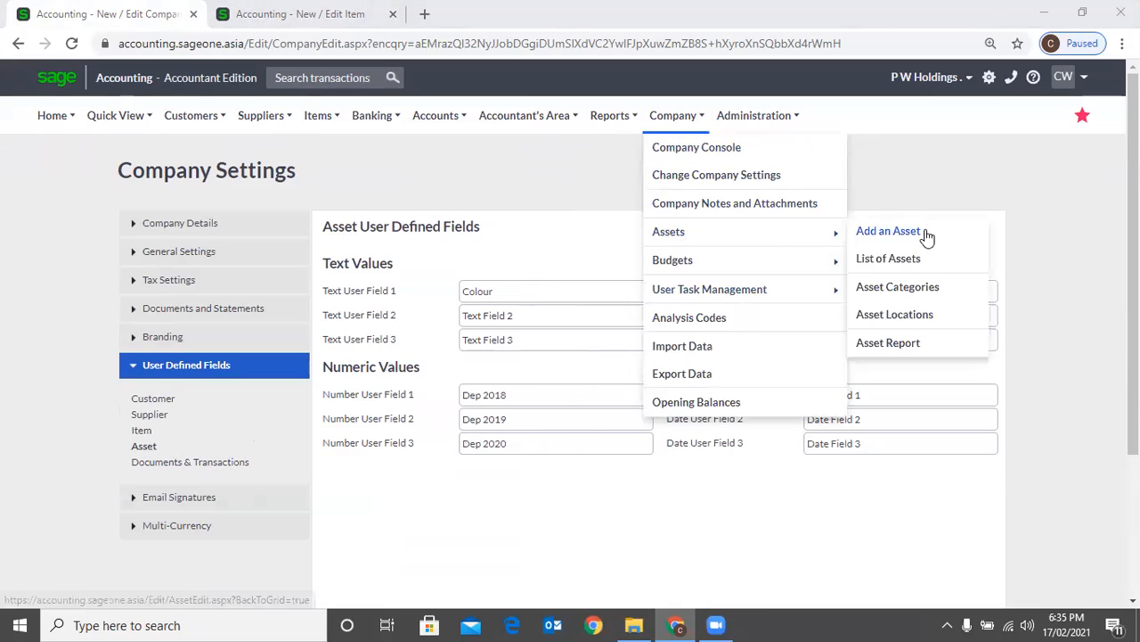
click(927, 234)
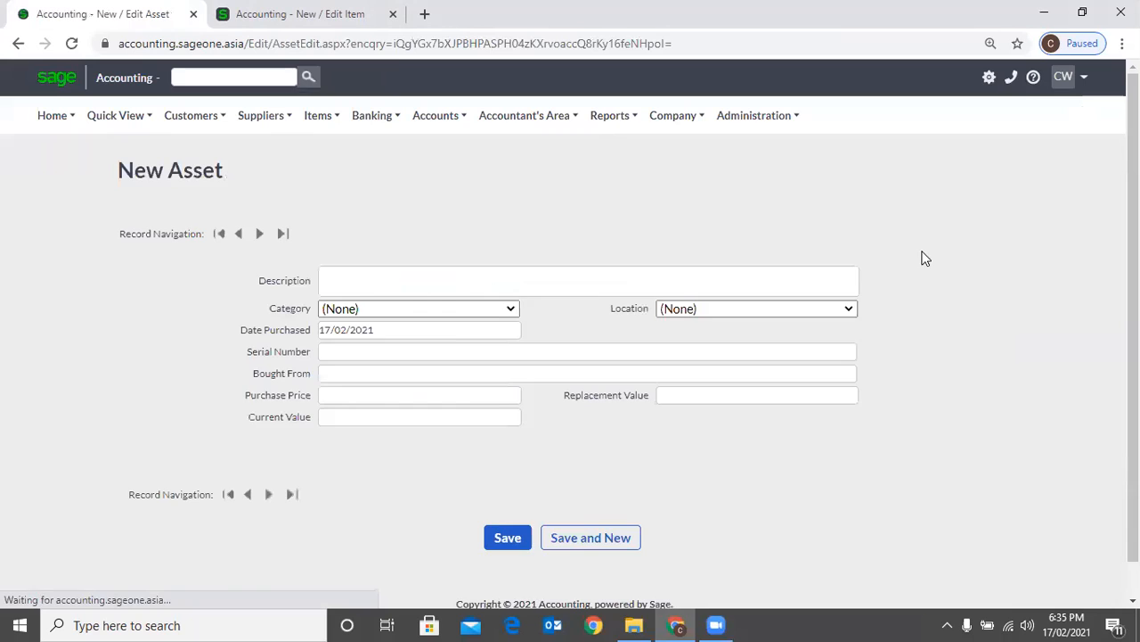
scroll(683, 336, down, 3)
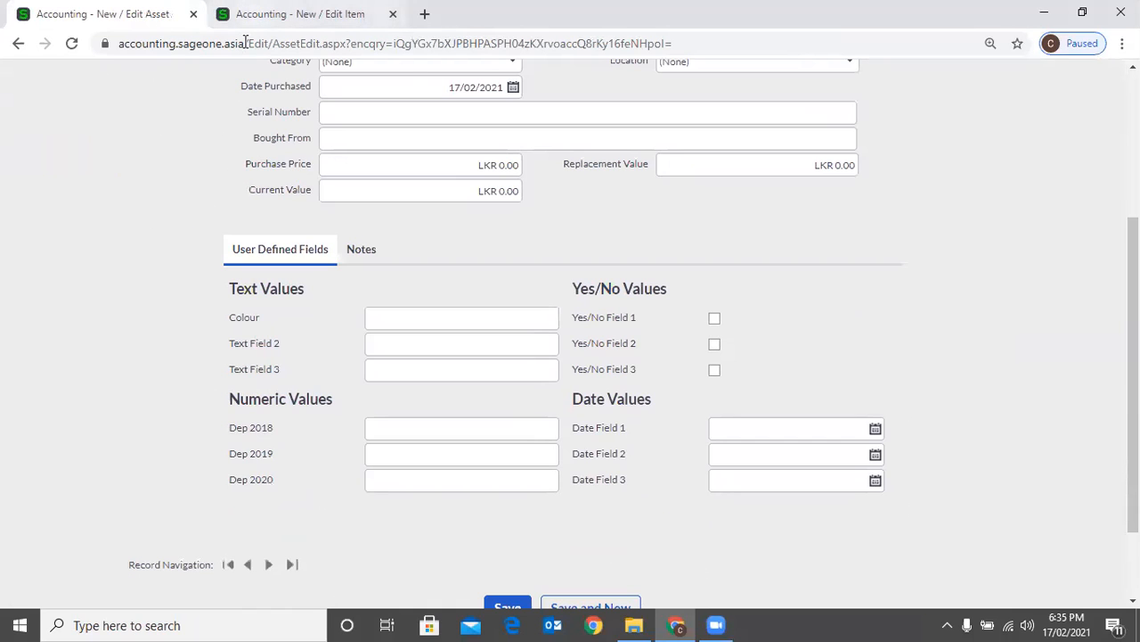
Glance at the new item form, then reopen the company settings and display the Documents & Transactions user defined fields
click(250, 14)
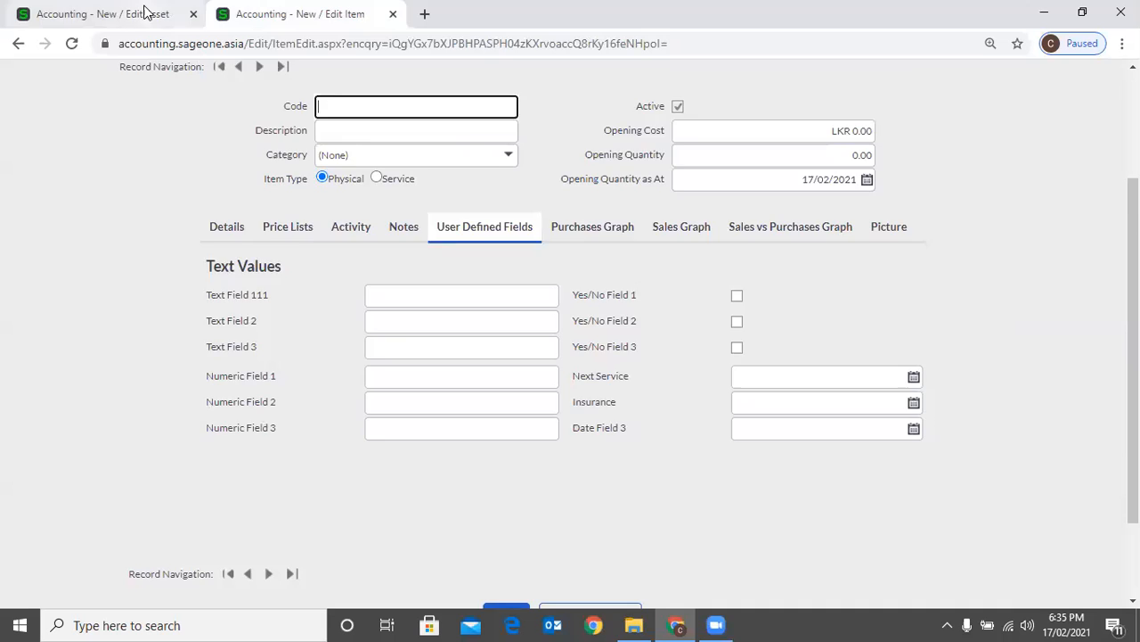
click(145, 10)
scroll(493, 240, up, 3)
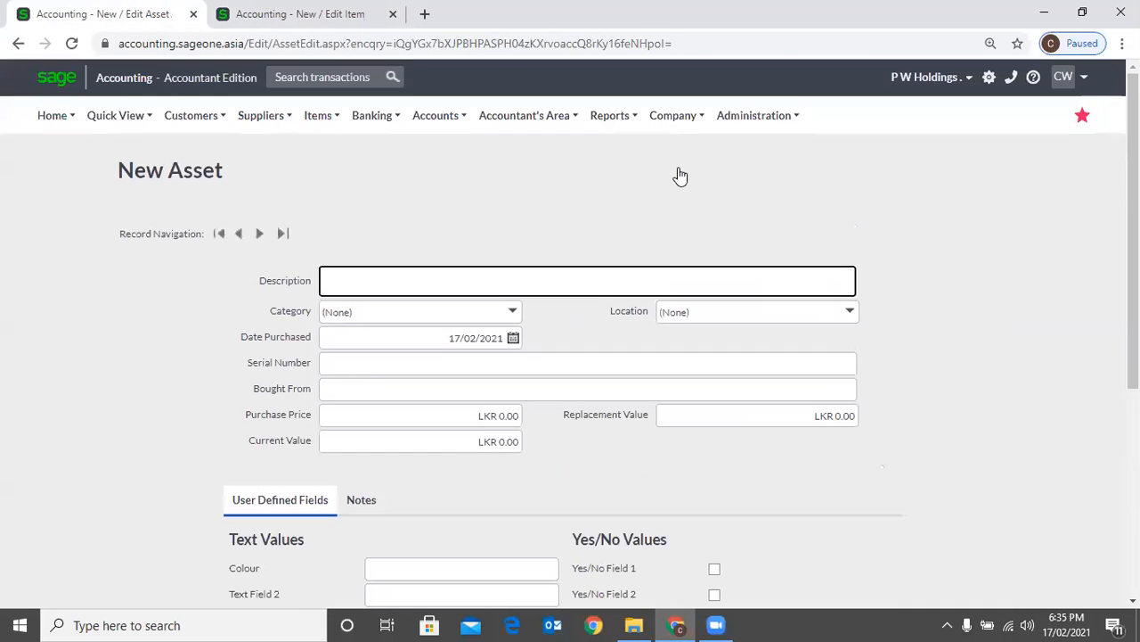
click(673, 115)
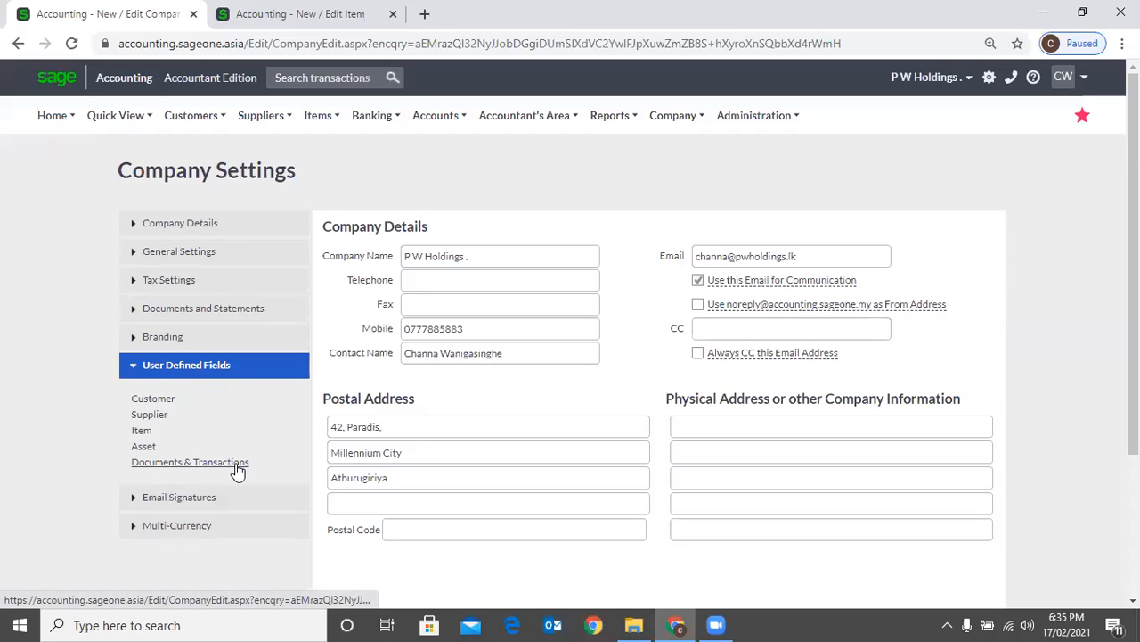
click(236, 464)
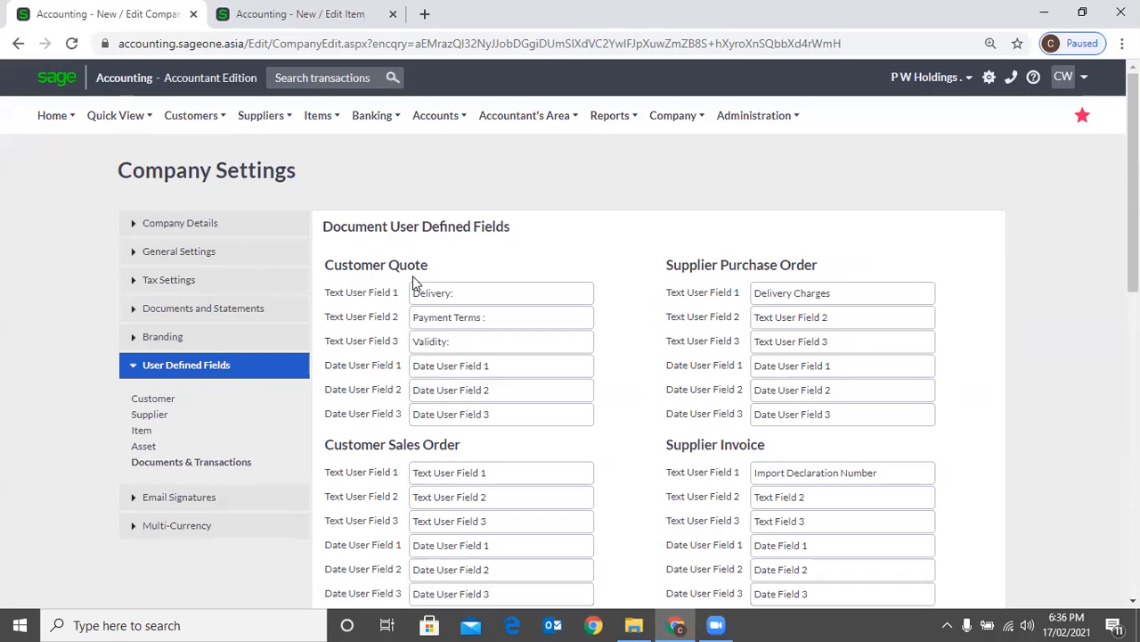
Open a blank customer quote in the other browser tab in place of the new item form
key(ctrl+Tab)
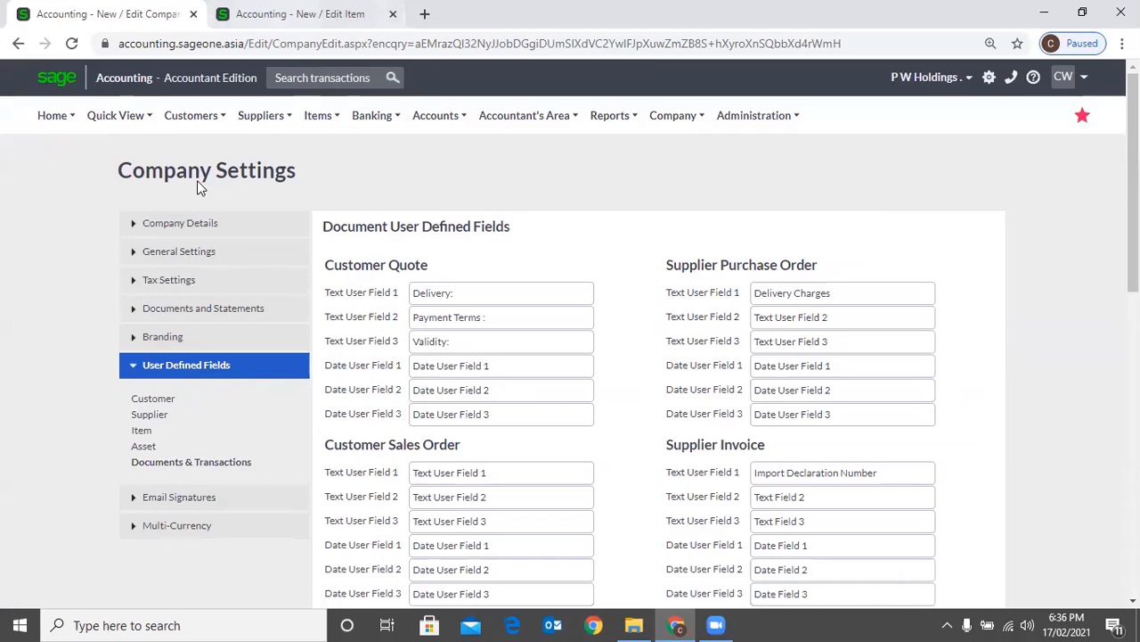
scroll(319, 214, up, 1)
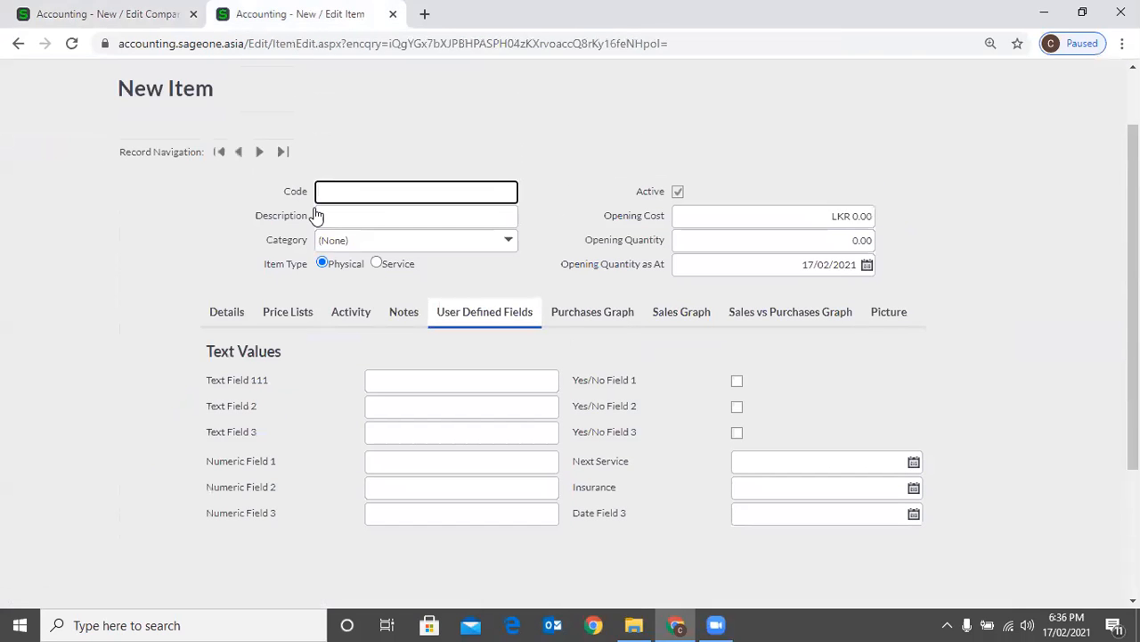
scroll(316, 215, up, 1)
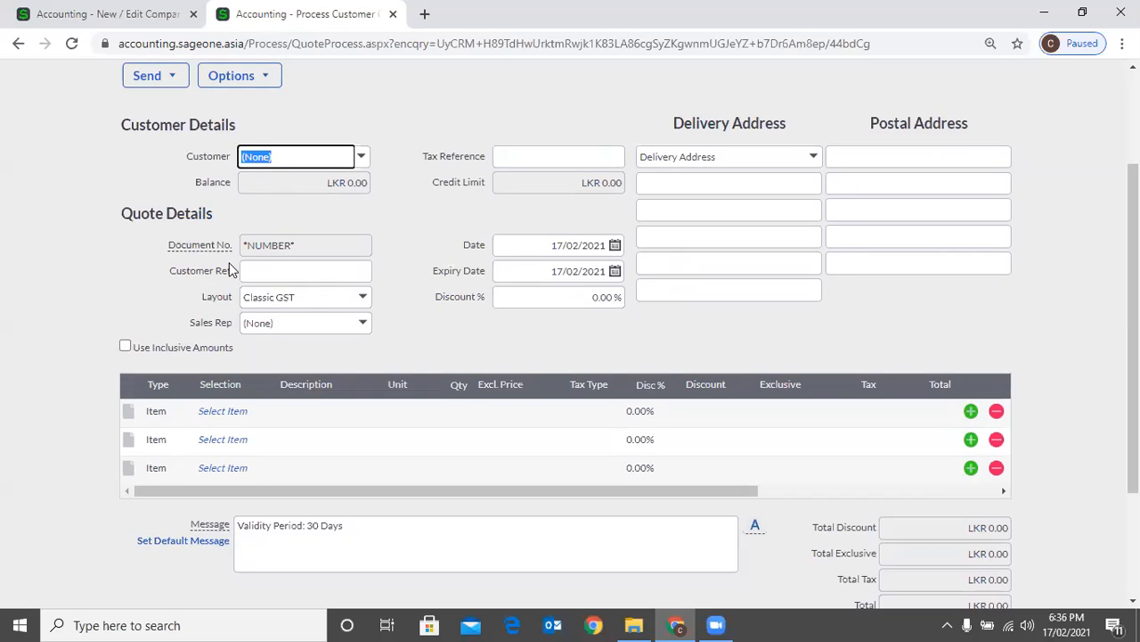
click(279, 277)
click(409, 314)
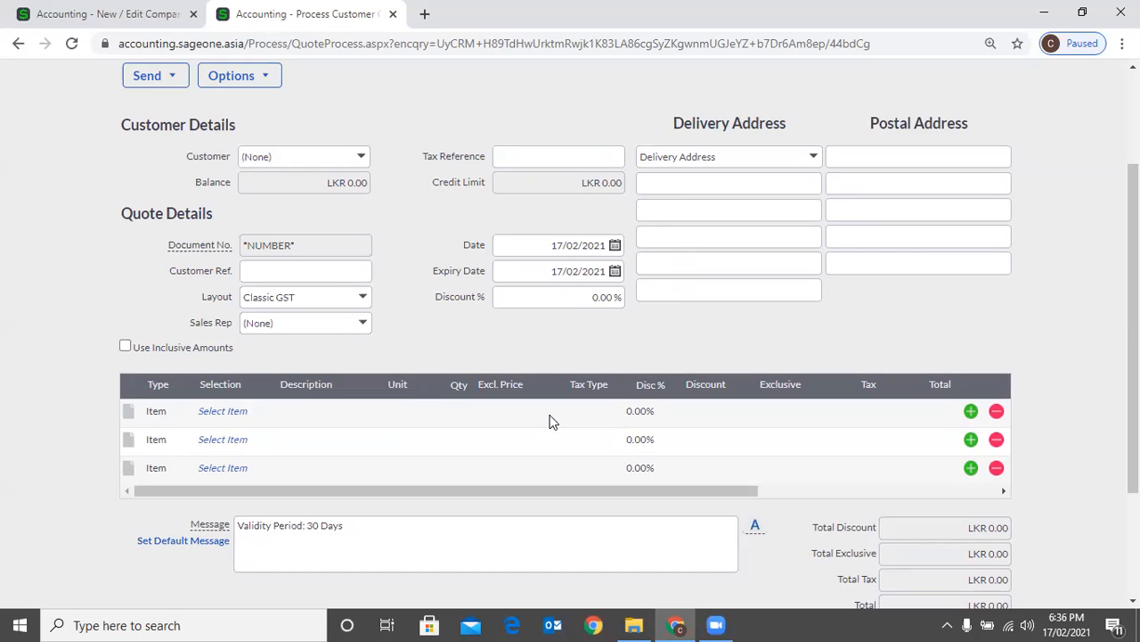
Look over the blank quote and show its user defined fields
scroll(341, 240, down, 2)
scroll(392, 236, up, 2)
scroll(408, 253, up, 2)
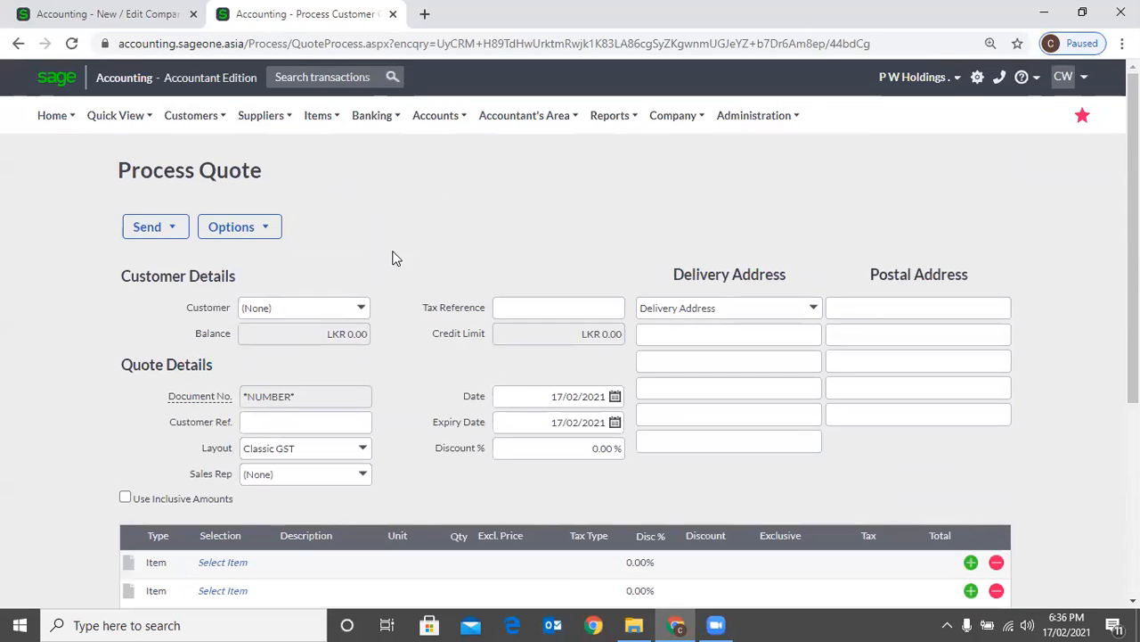
click(249, 229)
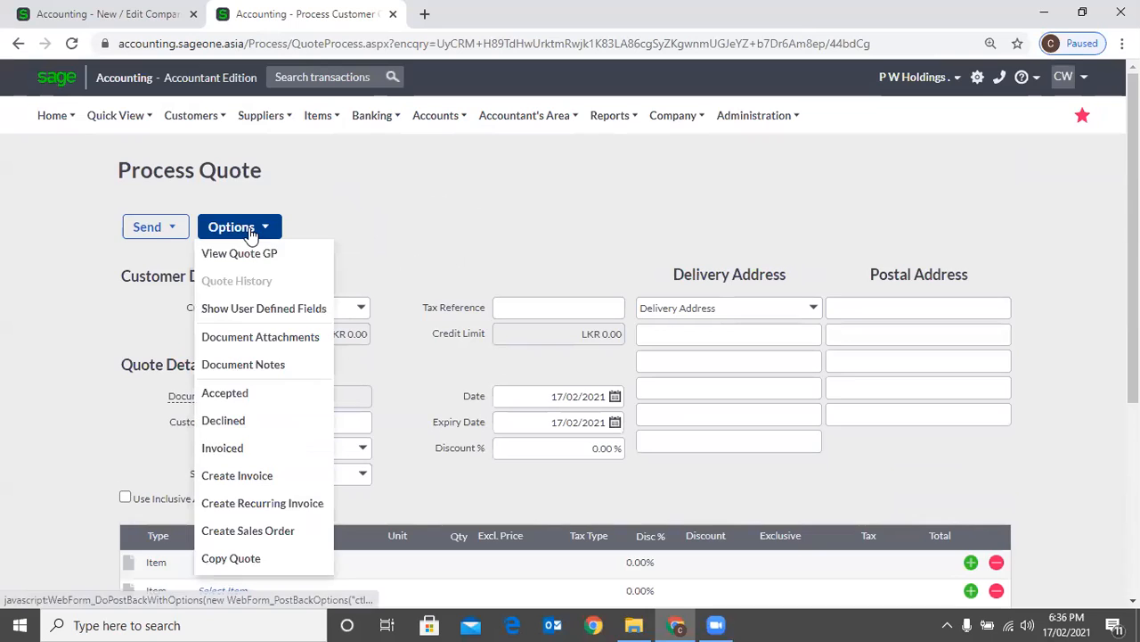
click(272, 311)
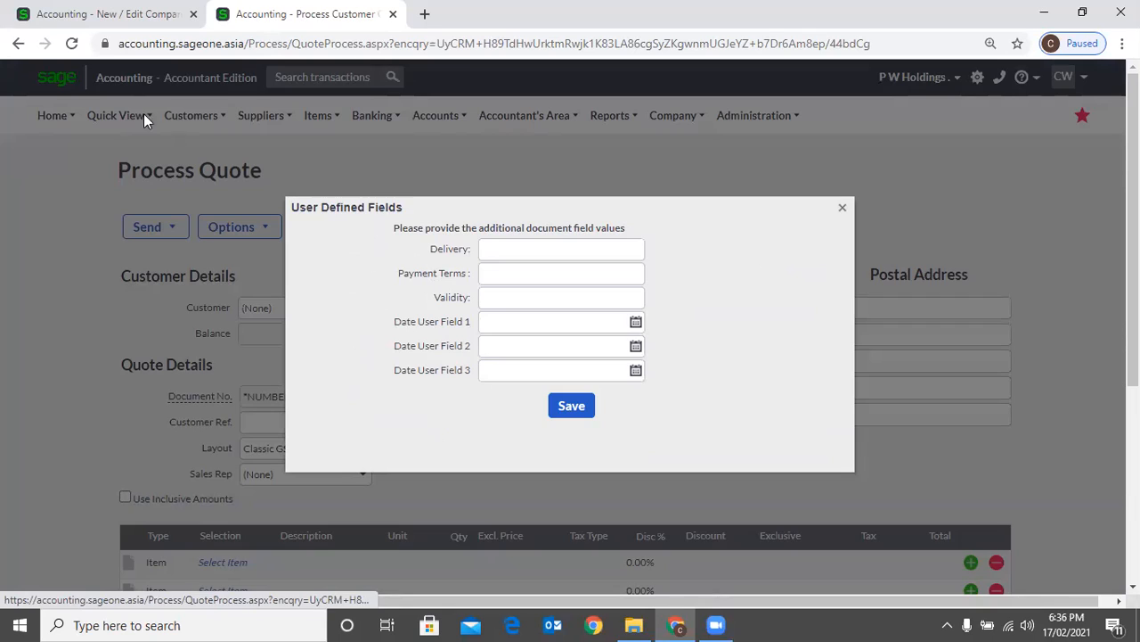
Compare the Customer Quote field names in the company settings with the quote's user defined fields, then close the quote's fields dialog
click(88, 17)
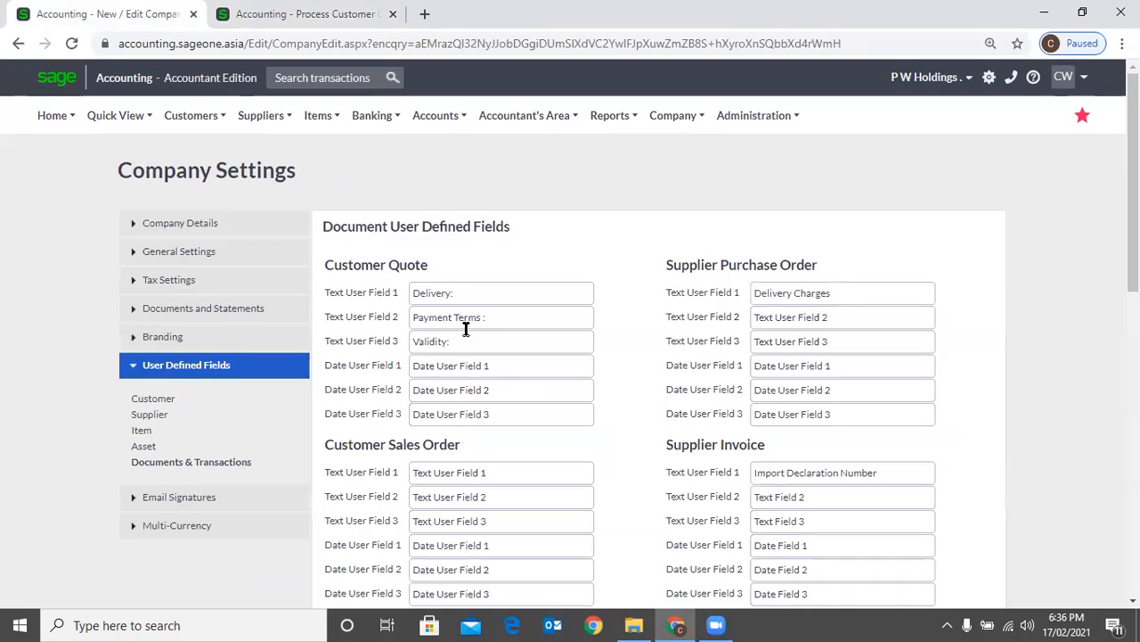
scroll(464, 341, down, 1)
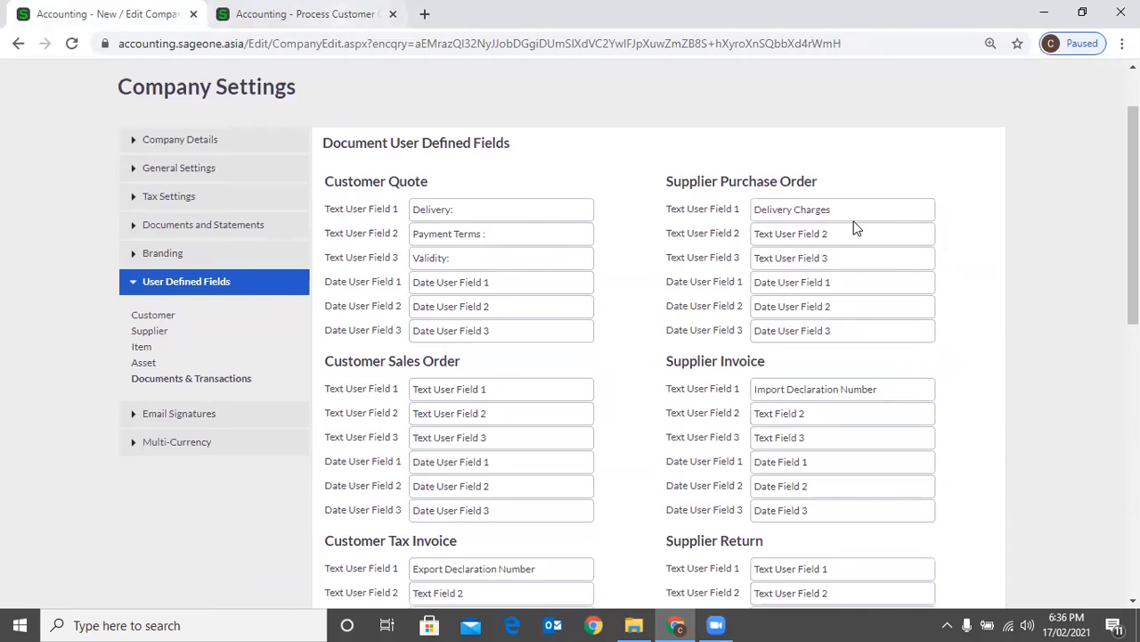
key(ctrl+Tab)
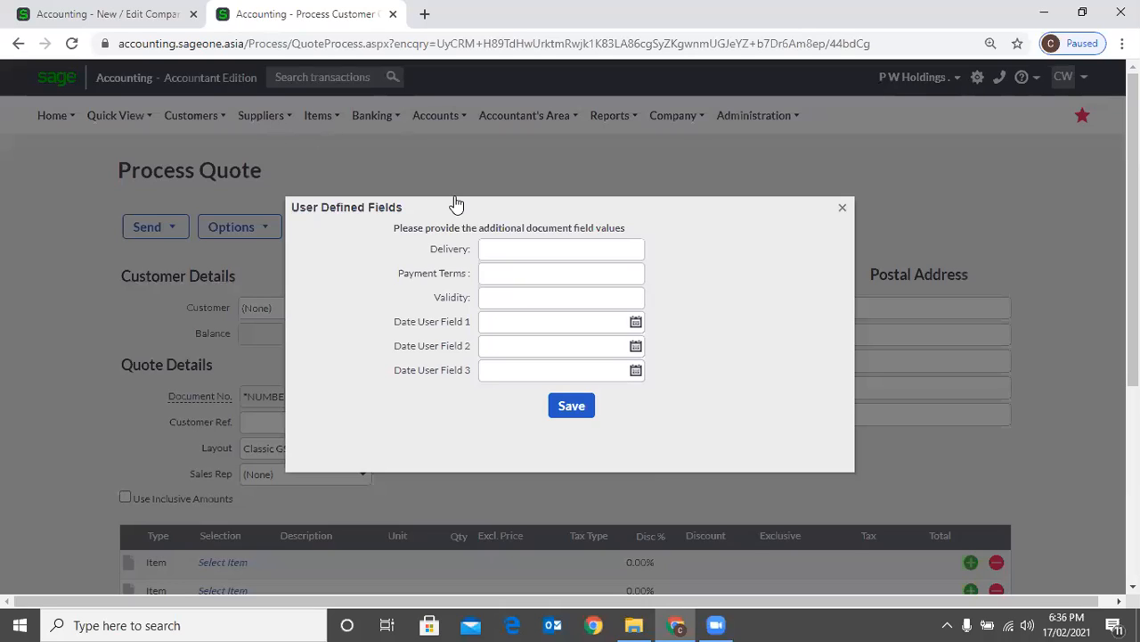
key(Escape)
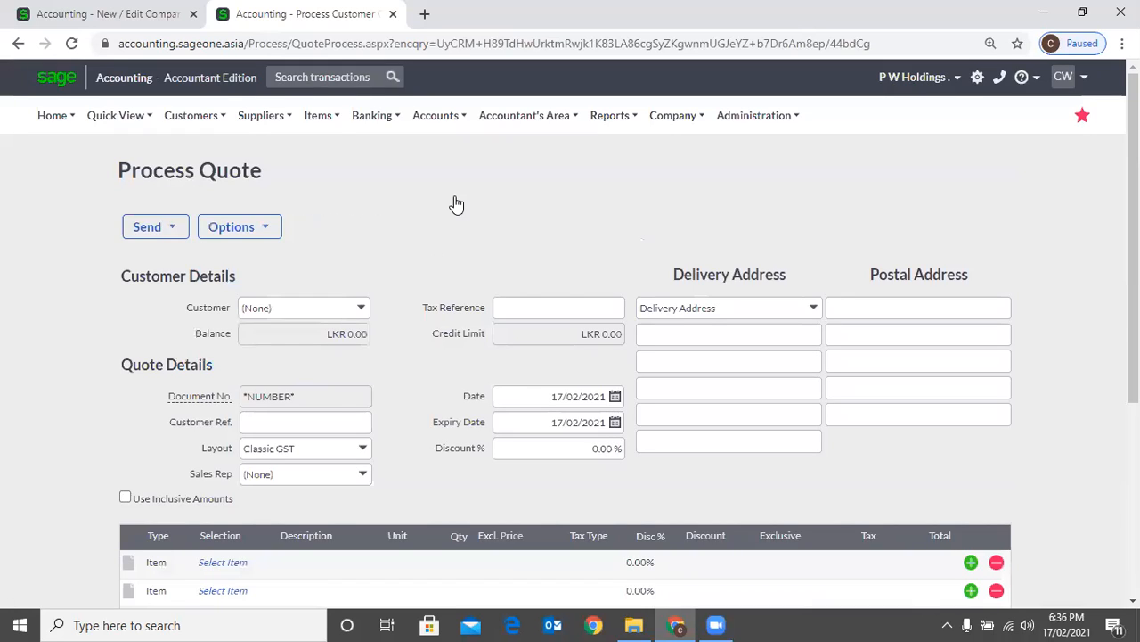
Open a blank supplier purchase order and show its user defined fields
mouse_move(263, 115)
mouse_move(272, 203)
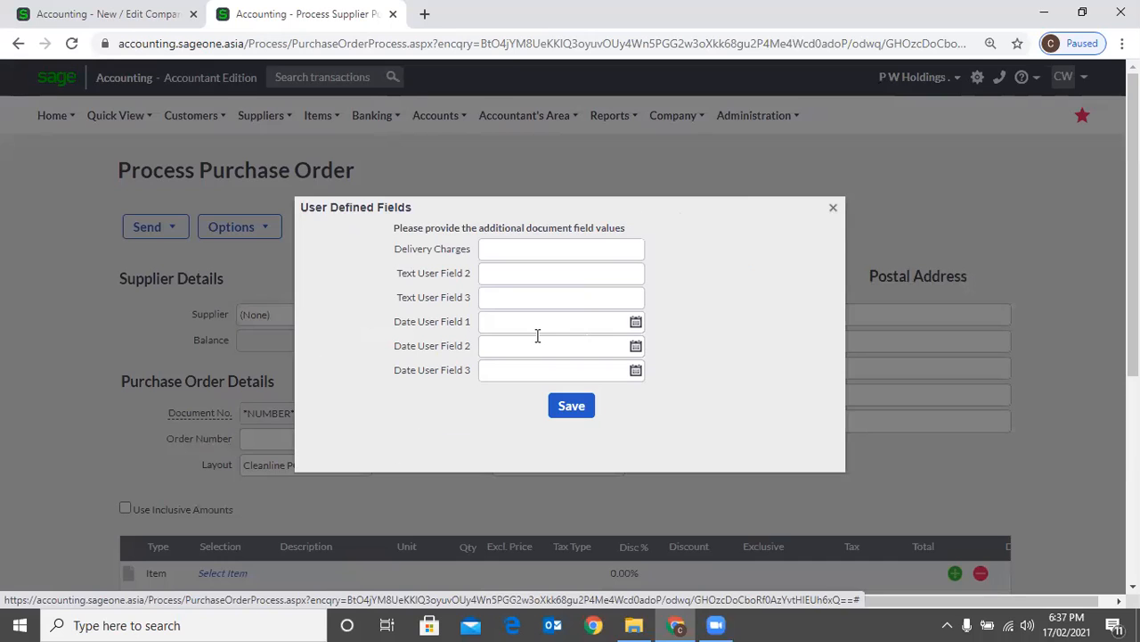
Return to the Document User Defined Fields settings and review them through to the banking transactions and journals fields
key(ctrl+Tab)
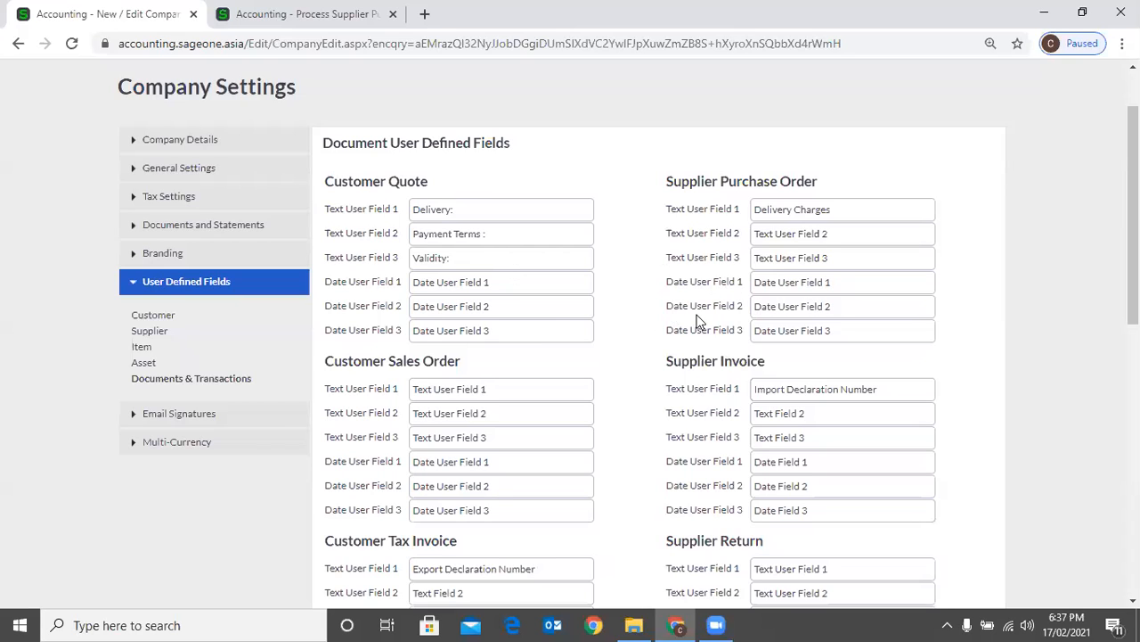
scroll(445, 156, down, 10)
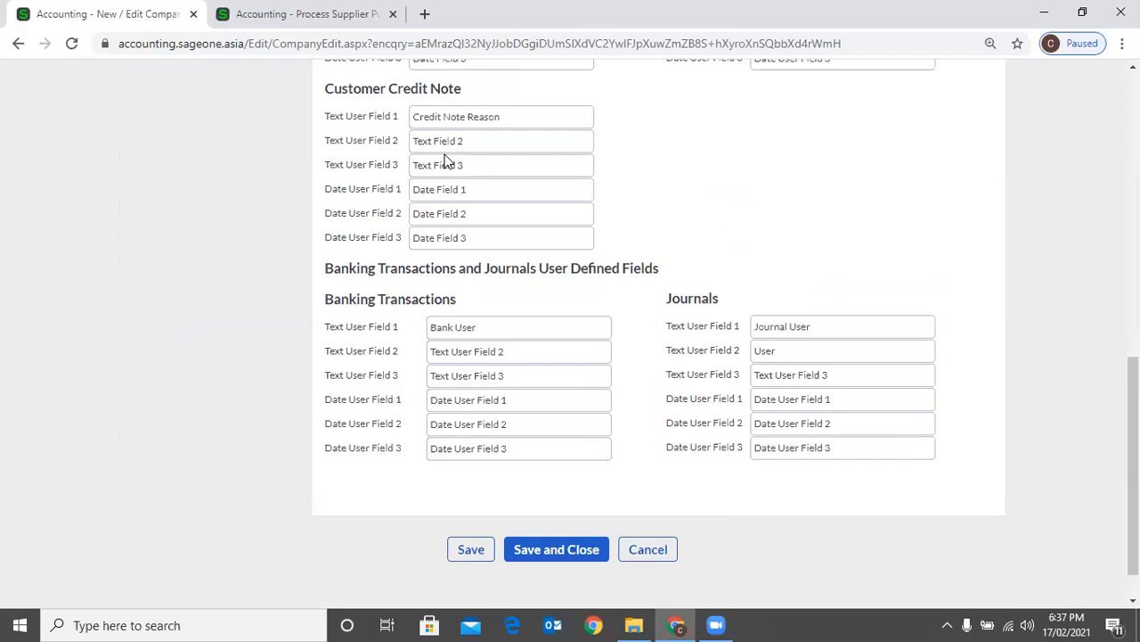
scroll(428, 160, up, 10)
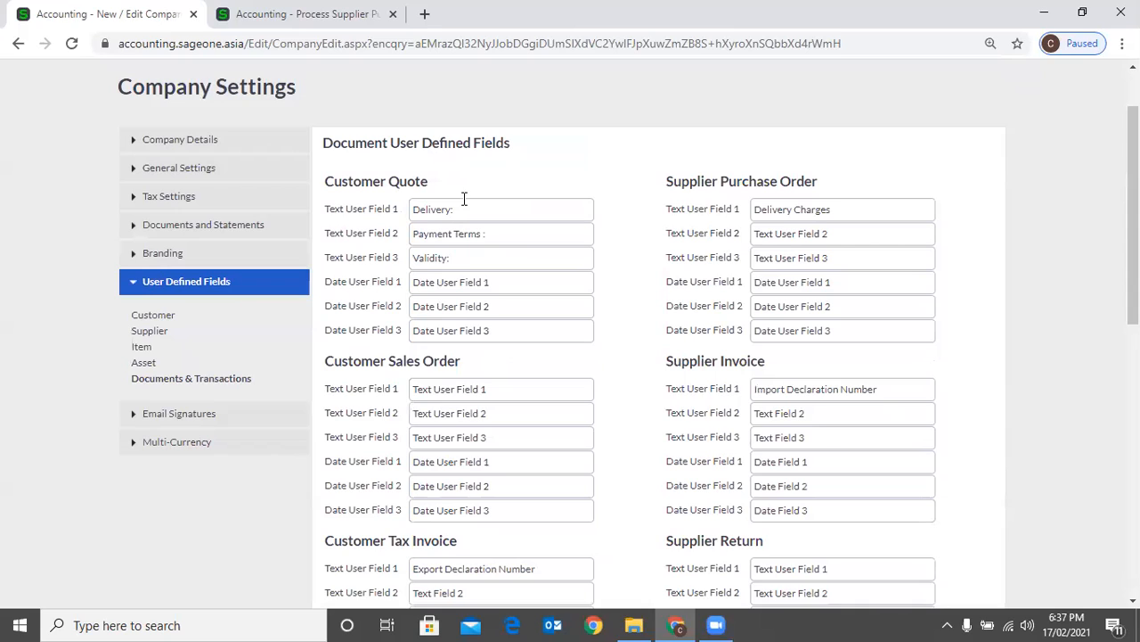
Show the Email Signatures company settings, then open the list of customer tax invoices in the second browser tab
click(263, 398)
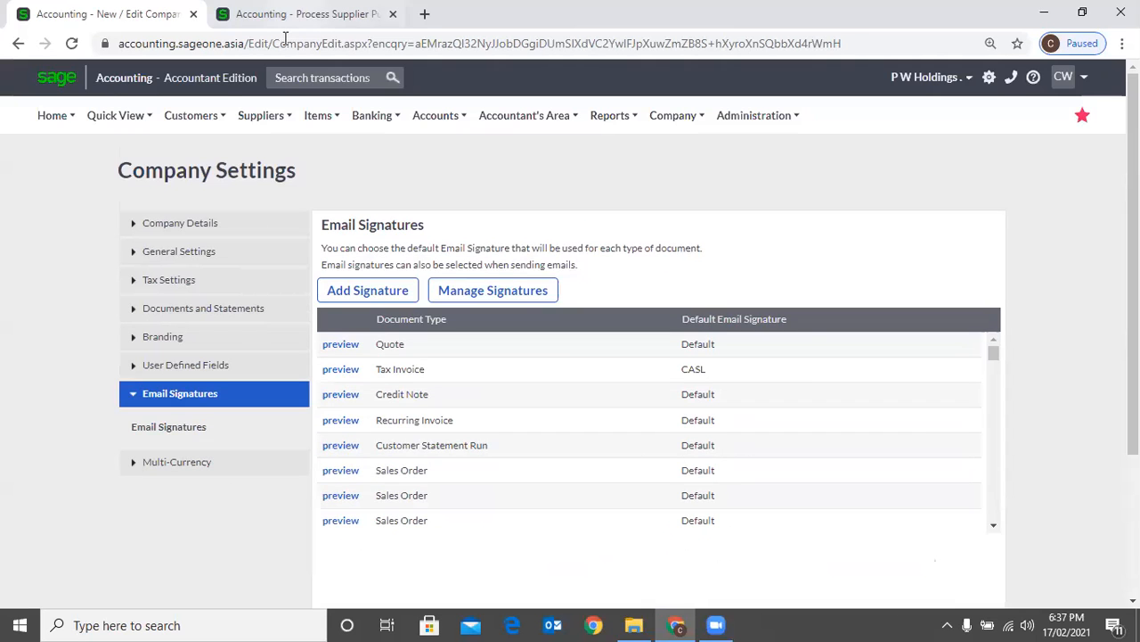
key(ctrl+Tab)
mouse_move(194, 116)
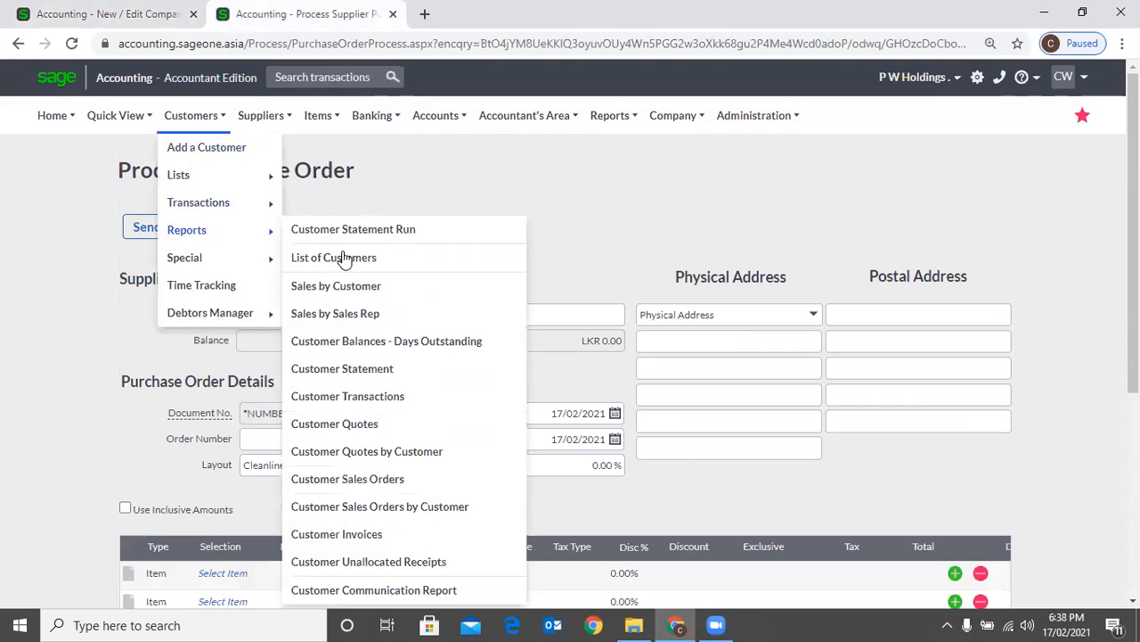
mouse_move(214, 203)
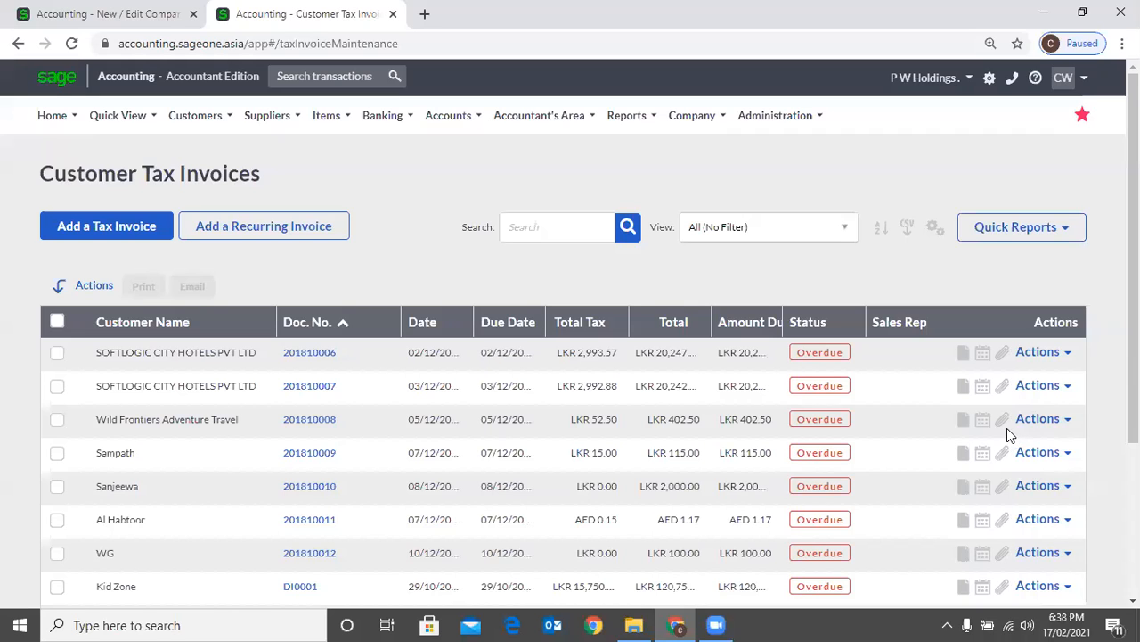
Open the email form for the first listed customer tax invoice and review its signature, subject and message
click(1043, 352)
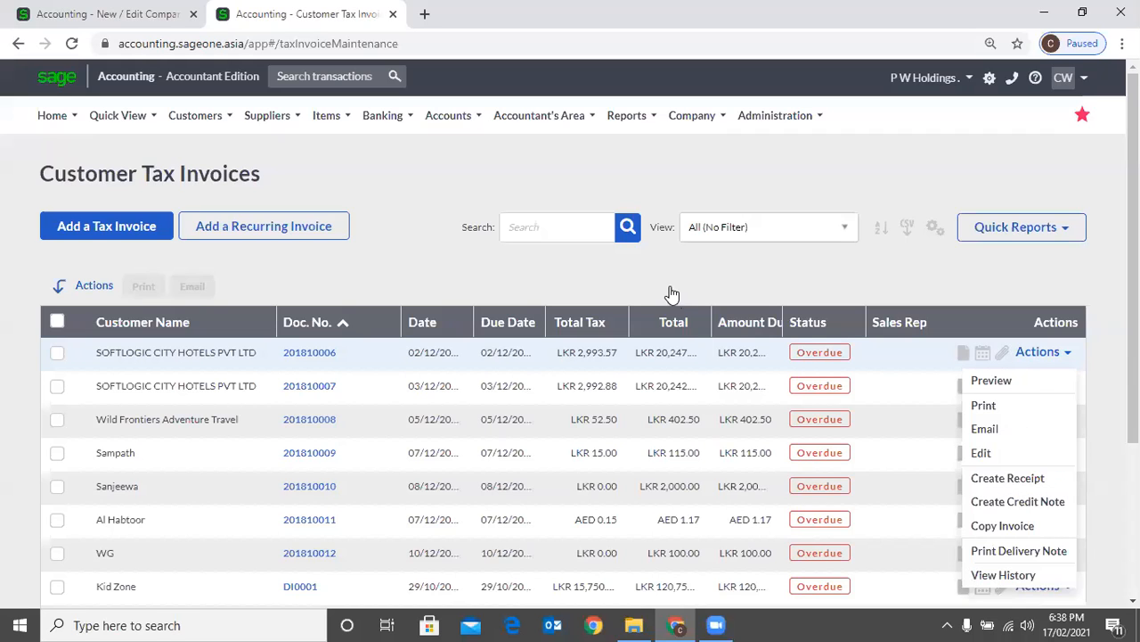
click(1005, 432)
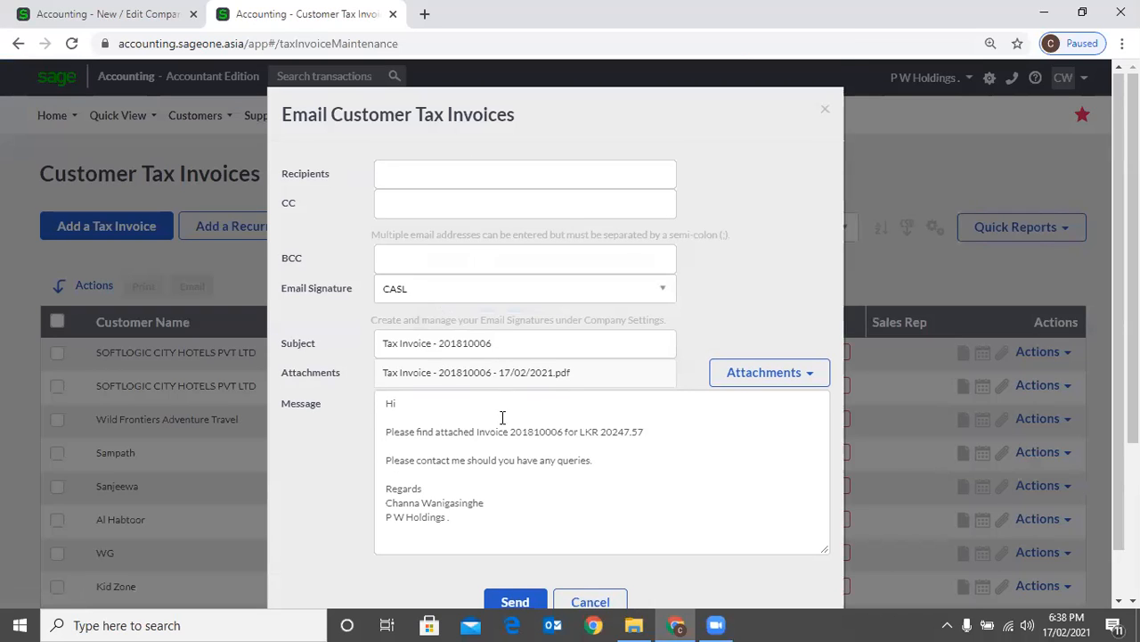
scroll(501, 417, down, 1)
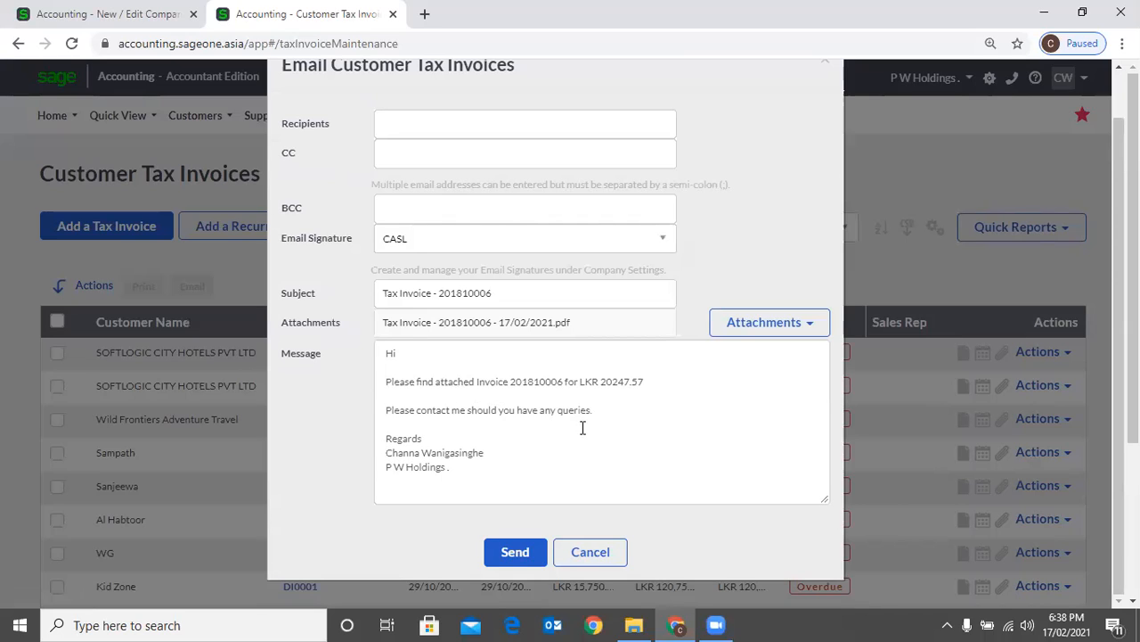
click(614, 552)
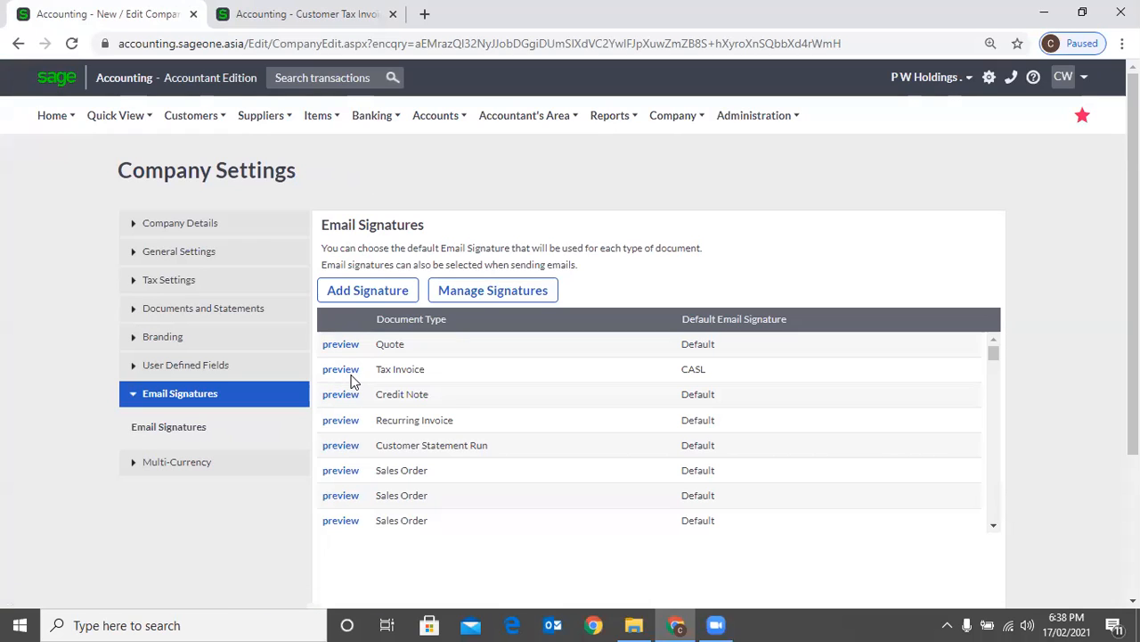
Preview the Tax Invoice email template in the Email Signatures settings and close the preview
click(351, 373)
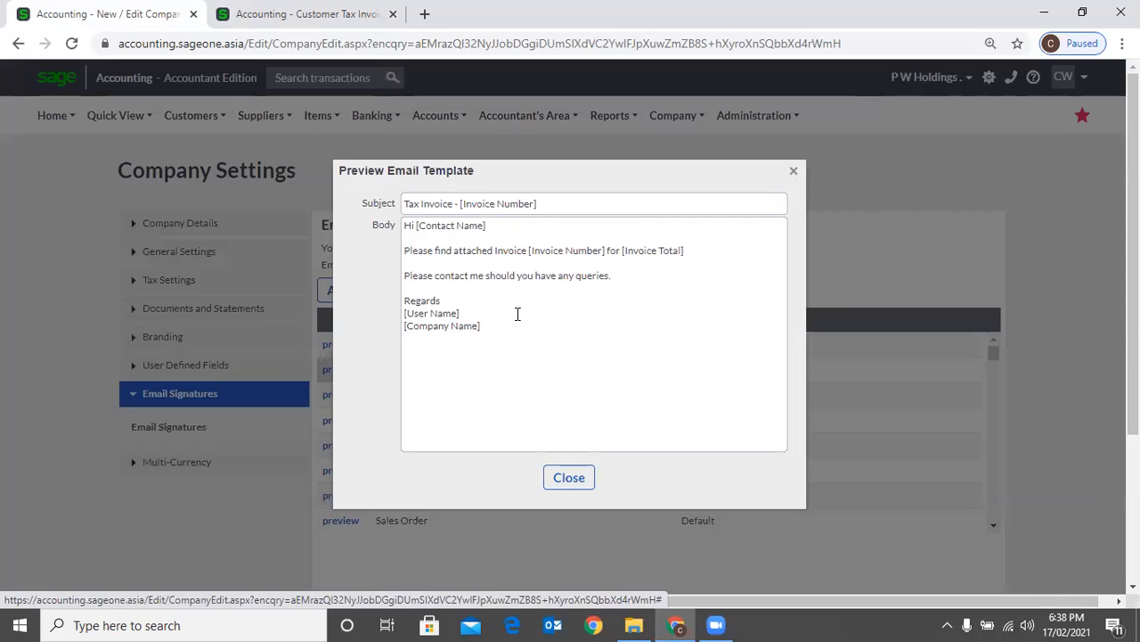
click(793, 171)
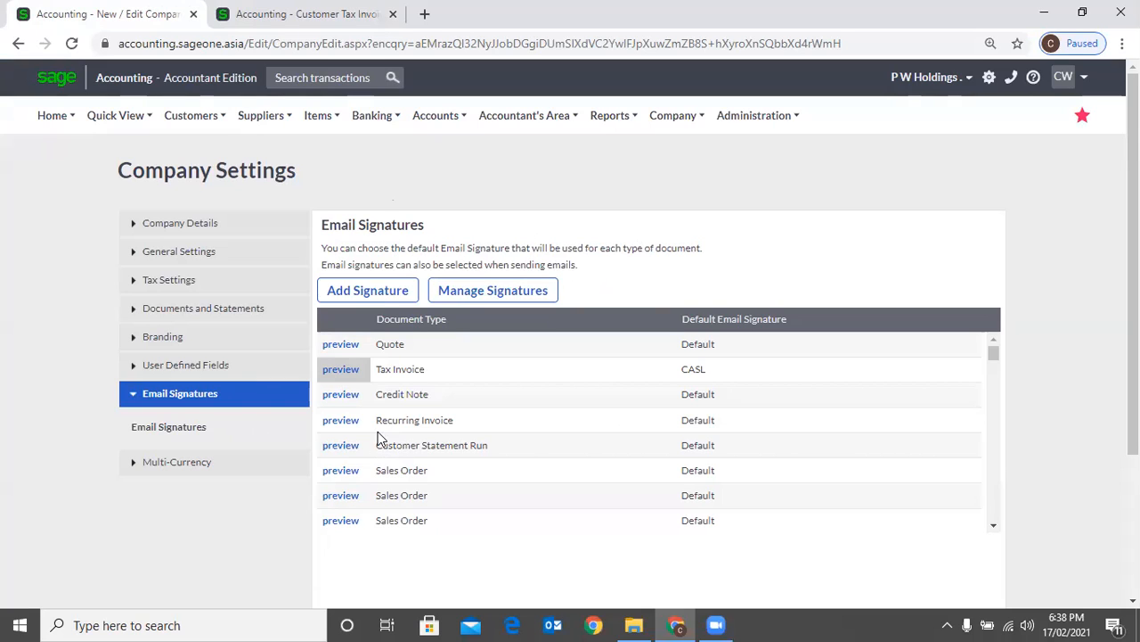
Start a new email signature and set its type to Tax Invoice
click(374, 292)
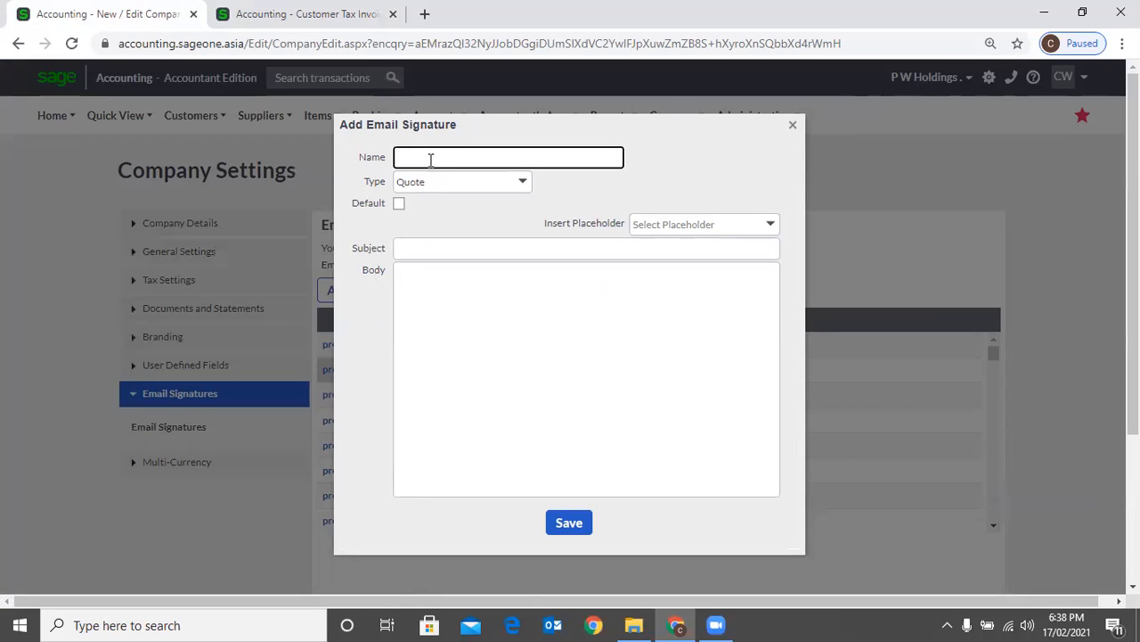
click(523, 184)
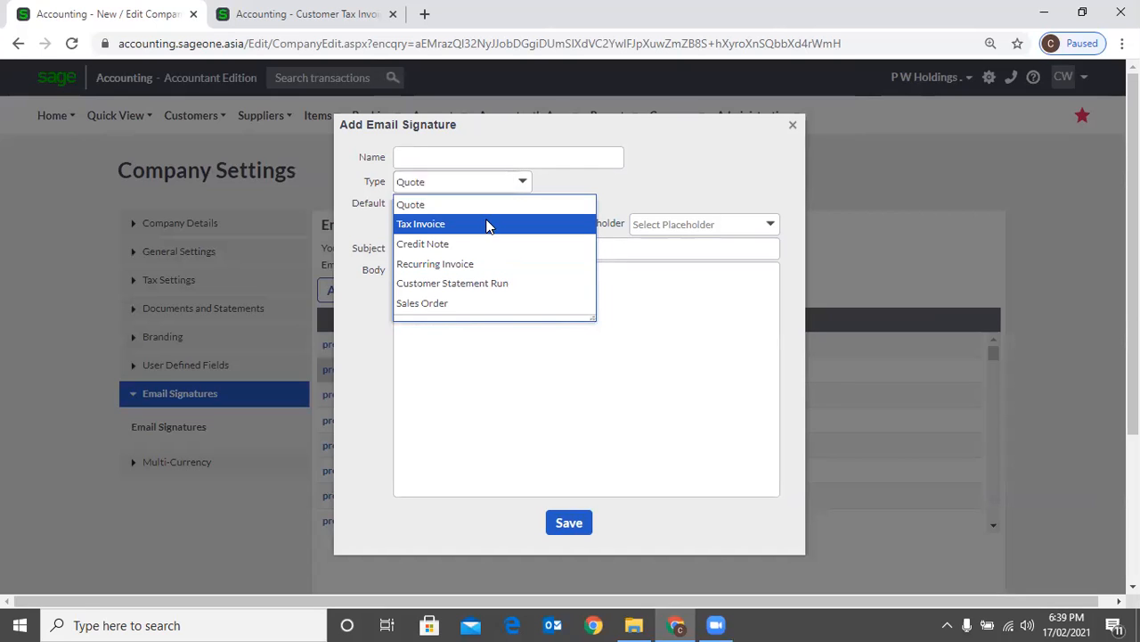
click(489, 227)
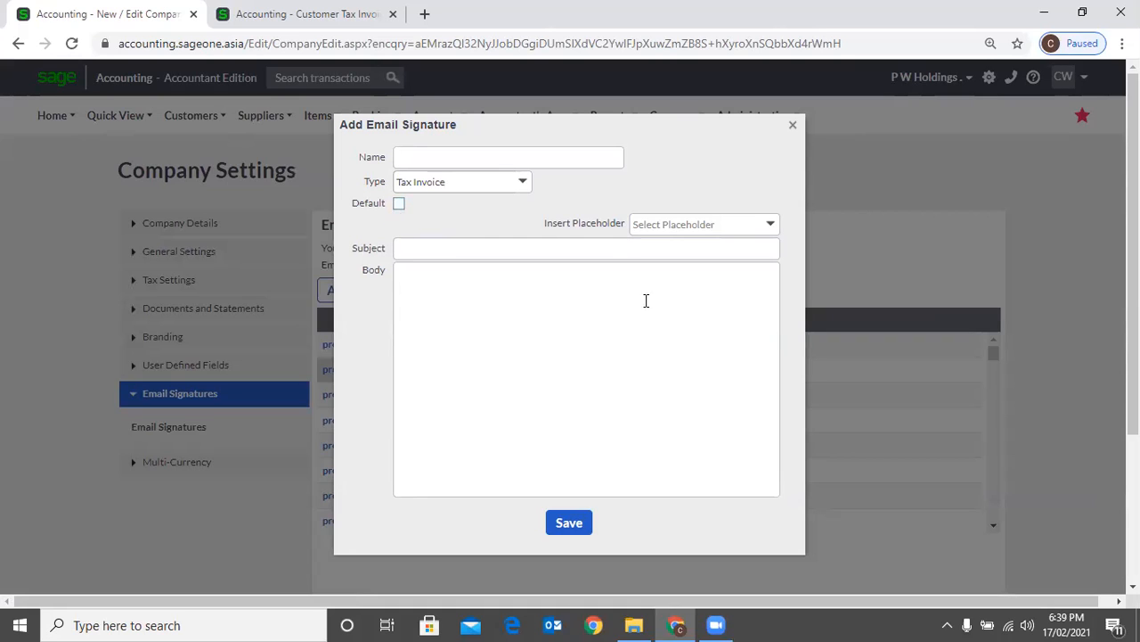
click(277, 29)
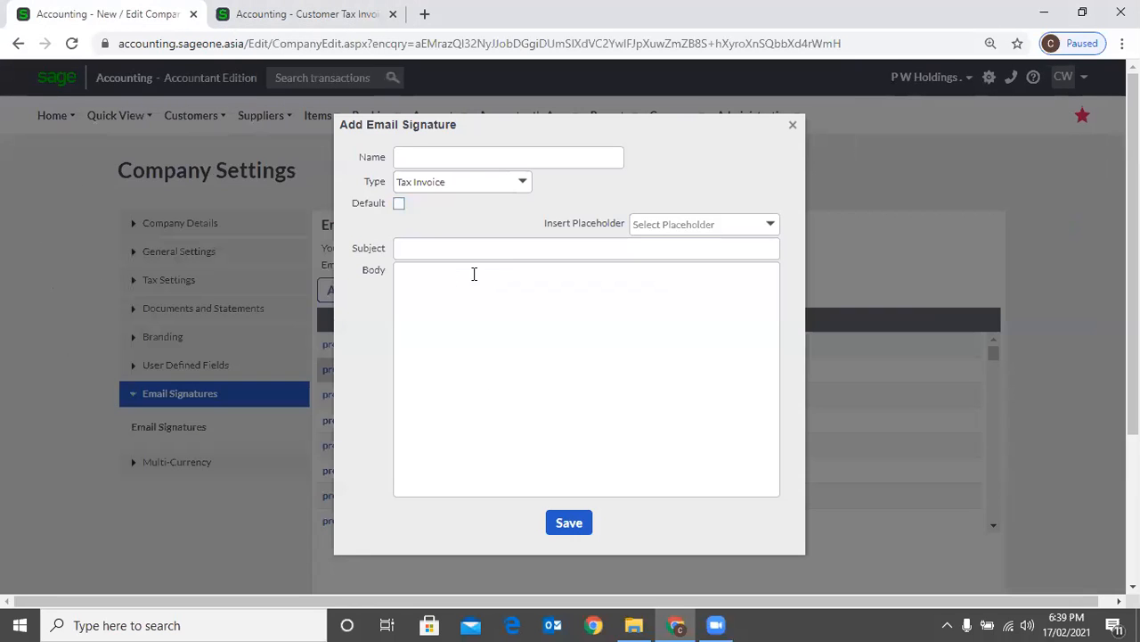
Insert the [Invoice Number] placeholder into the new signature's subject
click(471, 272)
click(771, 226)
click(514, 250)
click(772, 224)
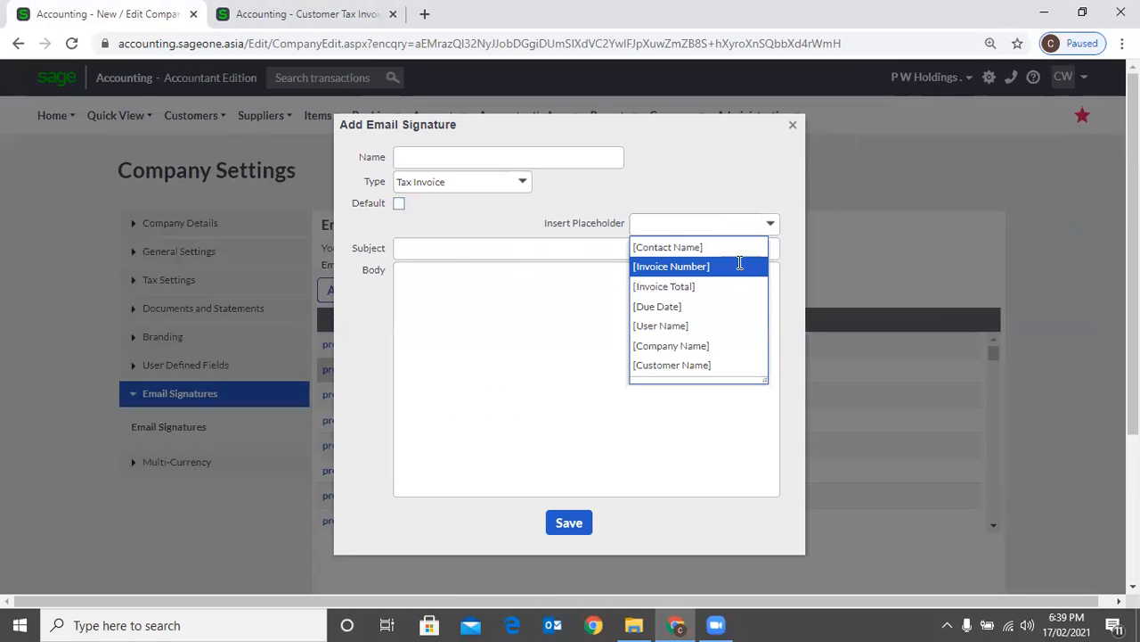
click(738, 266)
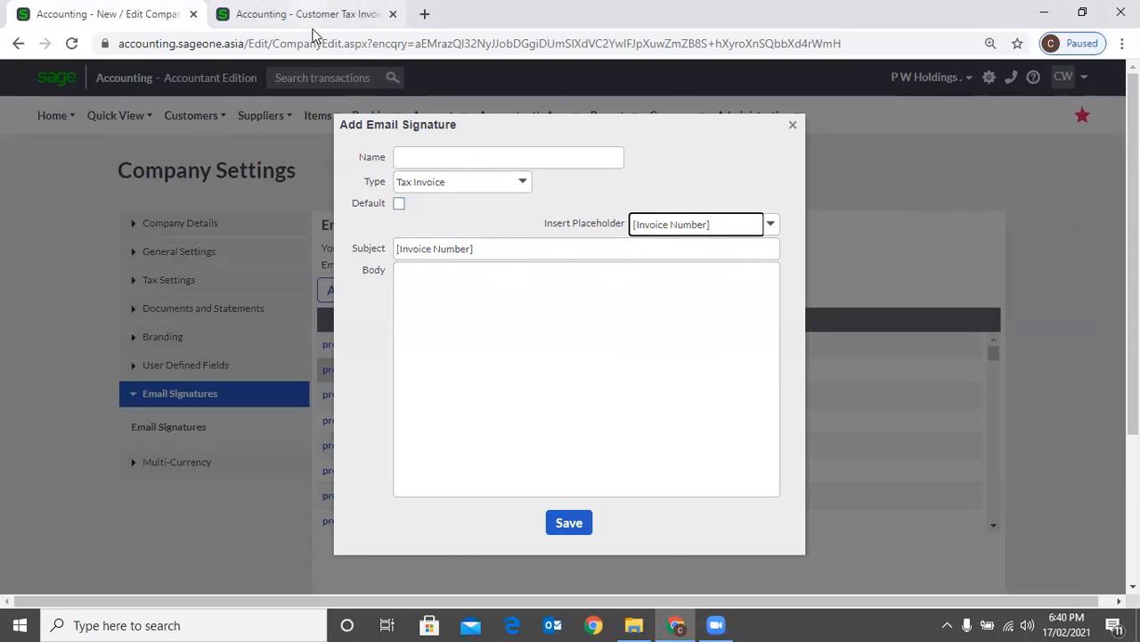
Check the subject and message wording in the open invoice email, then return to the new email signature
key(ctrl+Tab)
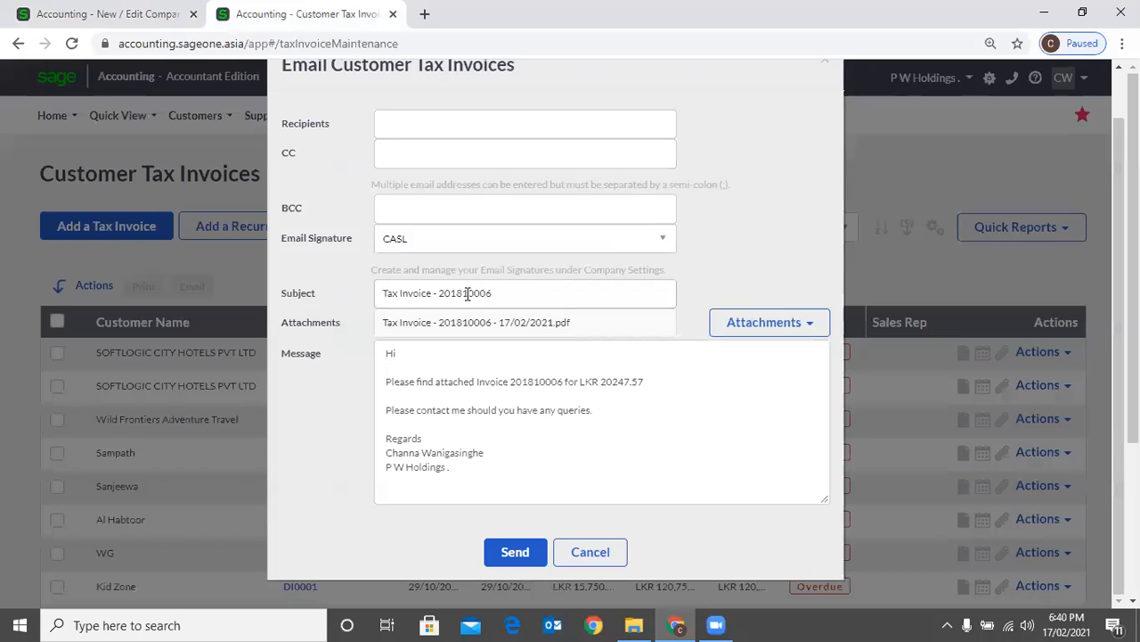
click(398, 298)
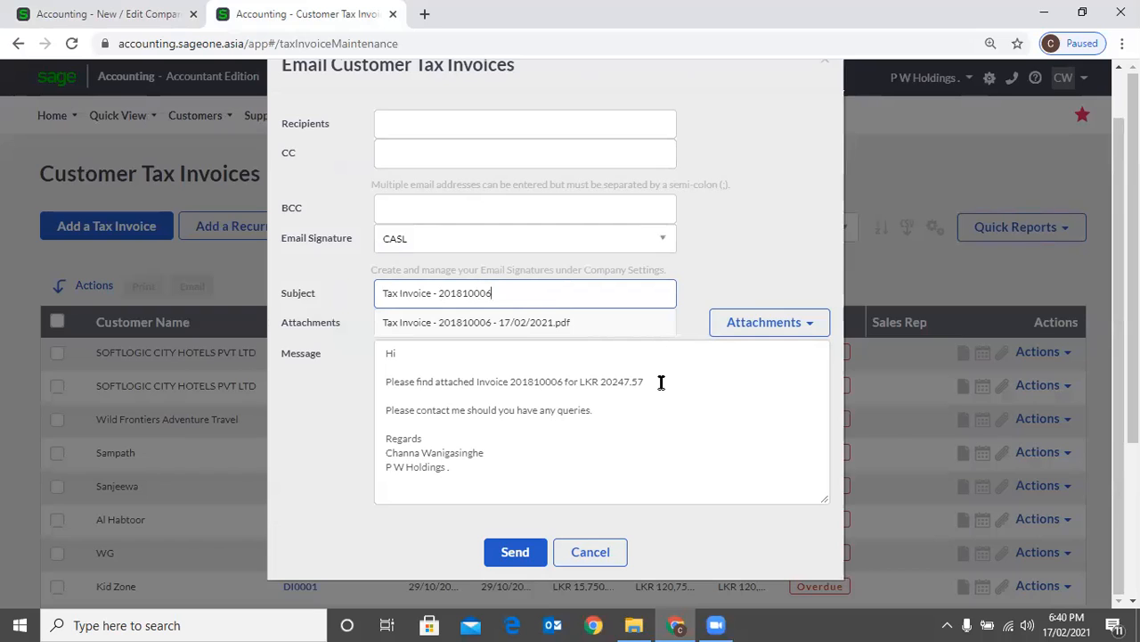
key(ctrl+Tab)
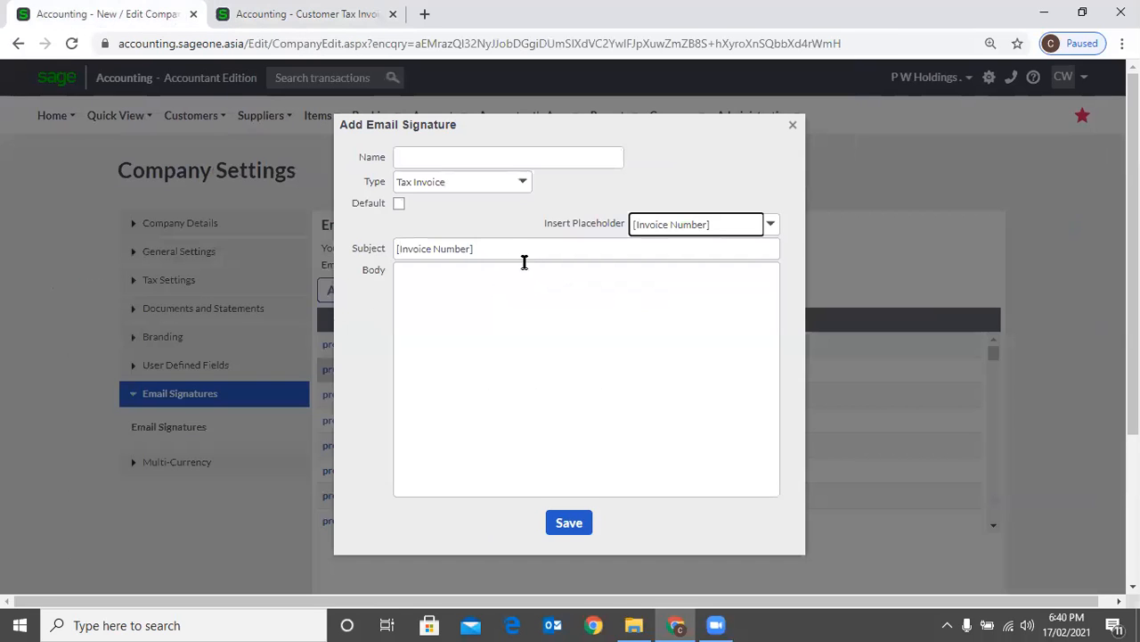
Begin the signature body with the greeting "Dear" followed by the [Contact Name] placeholder
triple_click(514, 244)
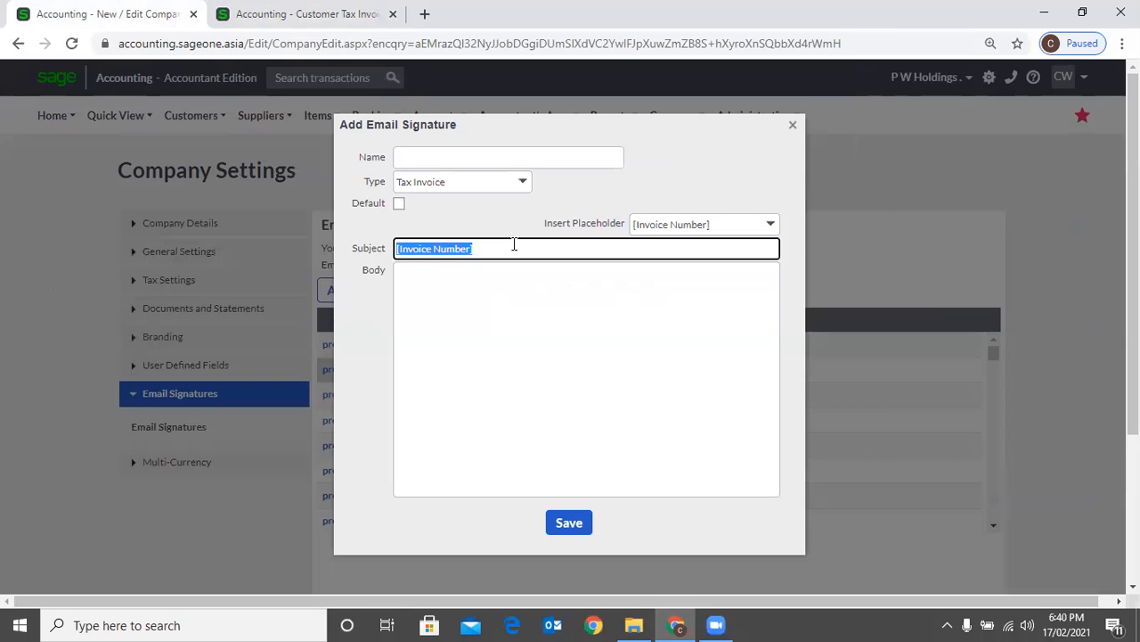
click(544, 274)
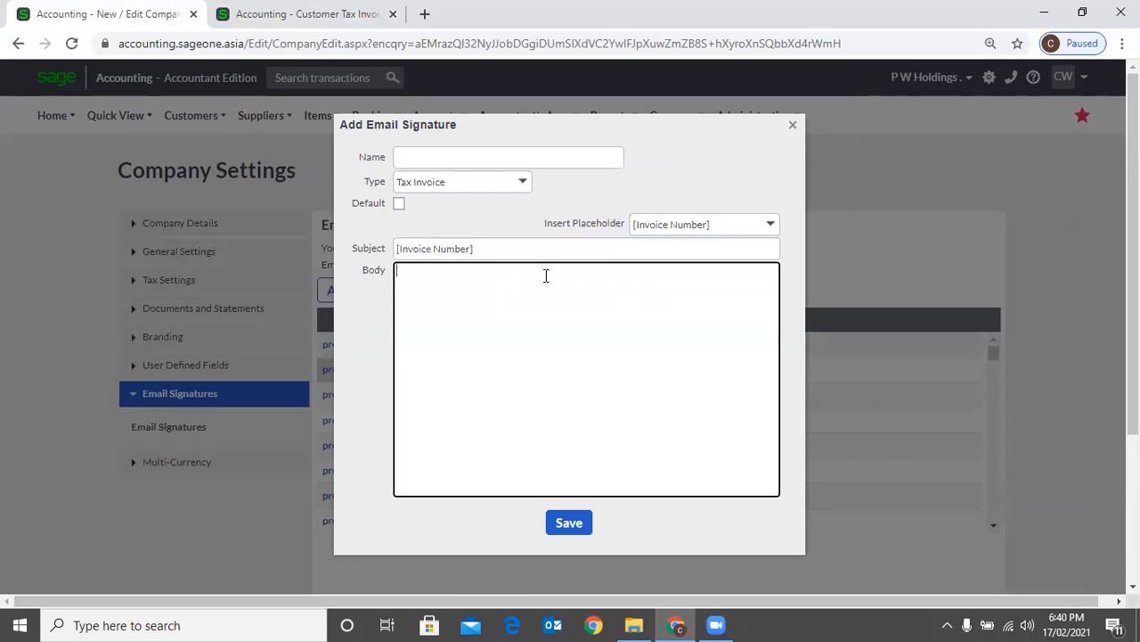
click(770, 224)
click(739, 247)
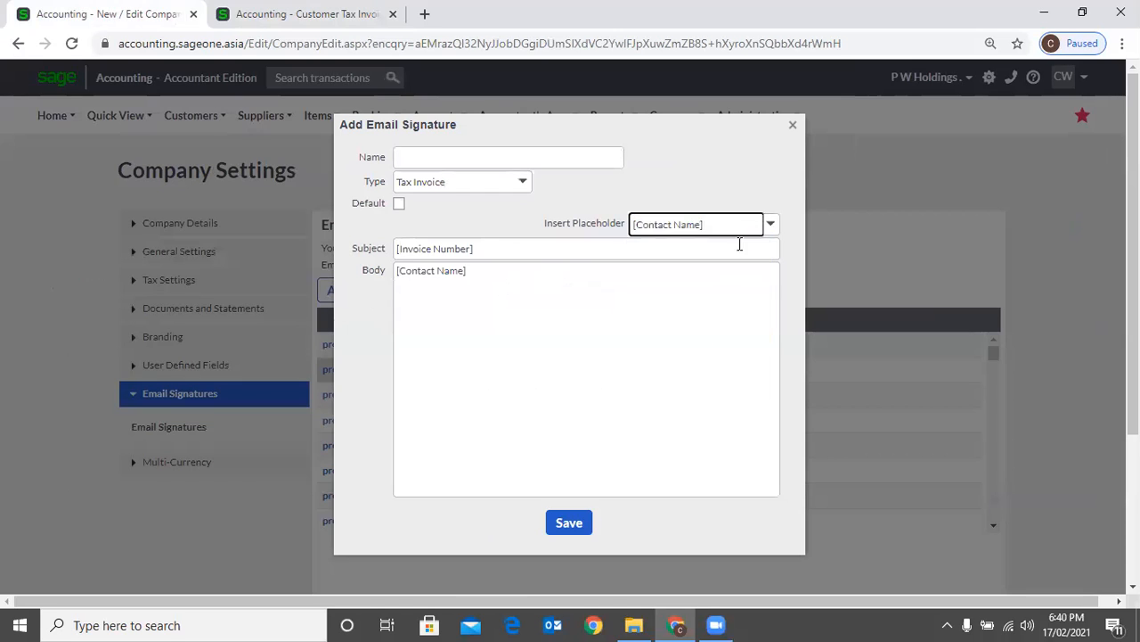
click(490, 270)
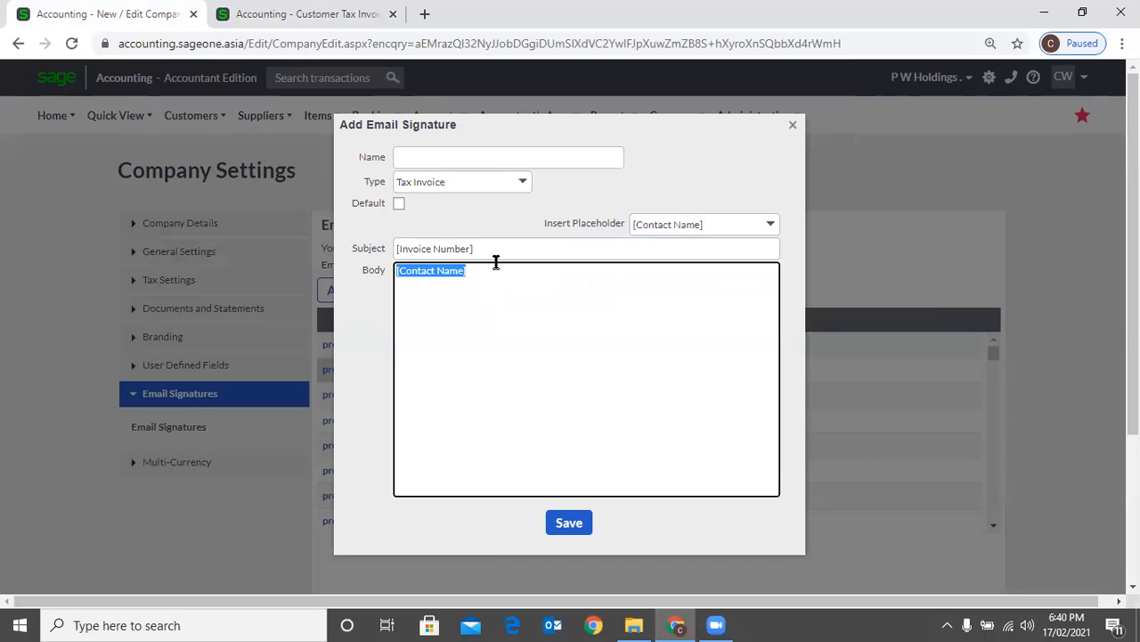
click(496, 262)
text(Dear)
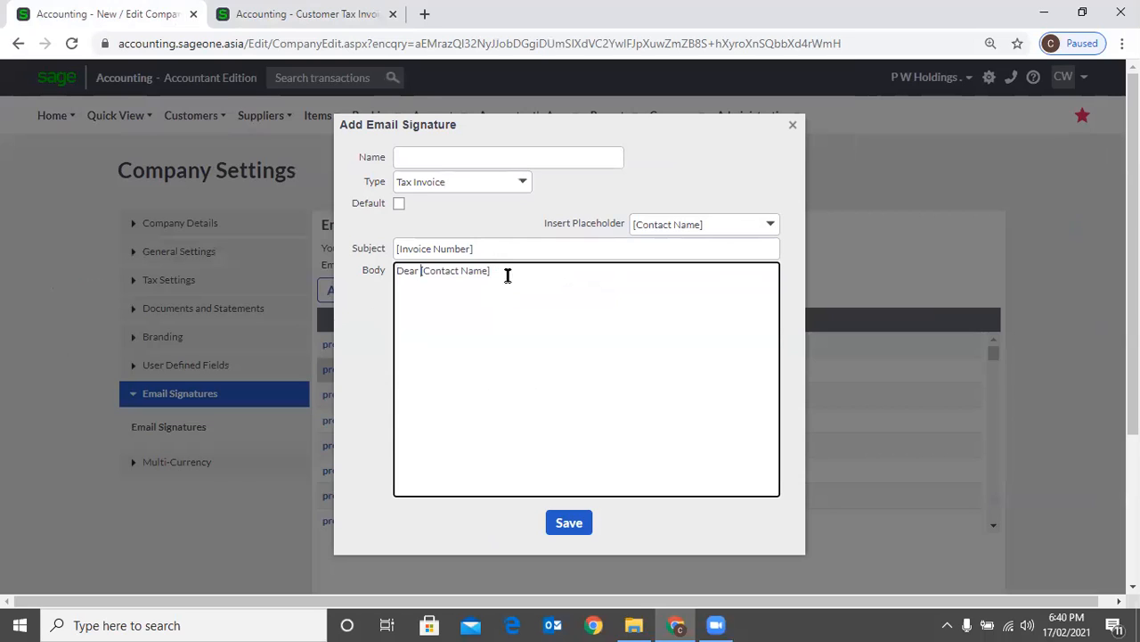
Add the [Invoice Total] placeholder below the greeting in the signature body, separated by a blank line
click(308, 62)
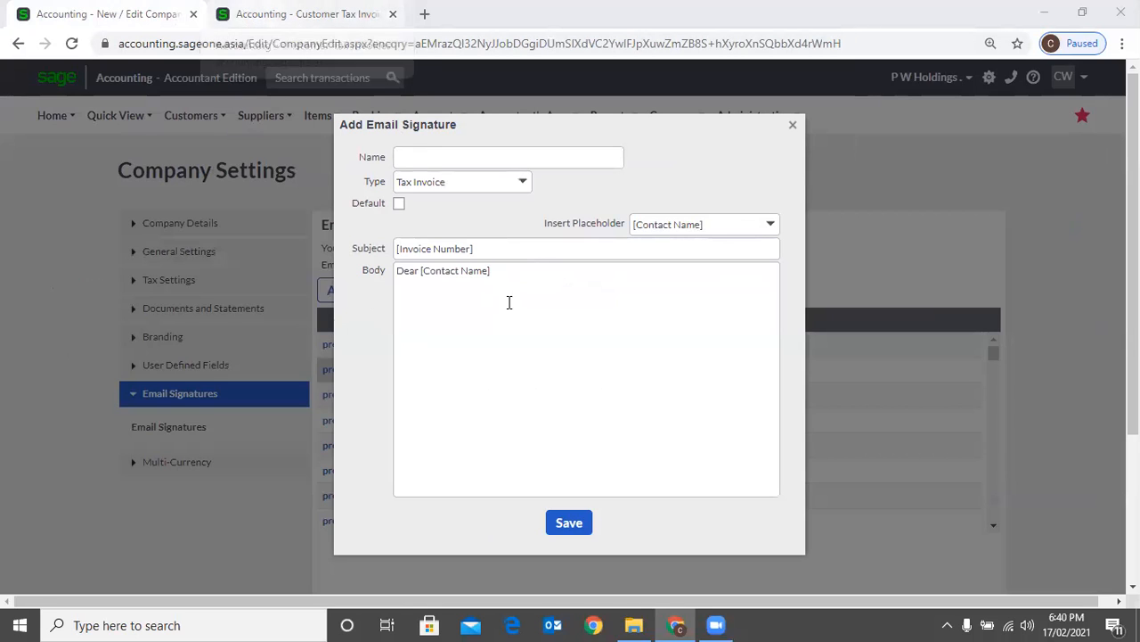
triple_click(524, 270)
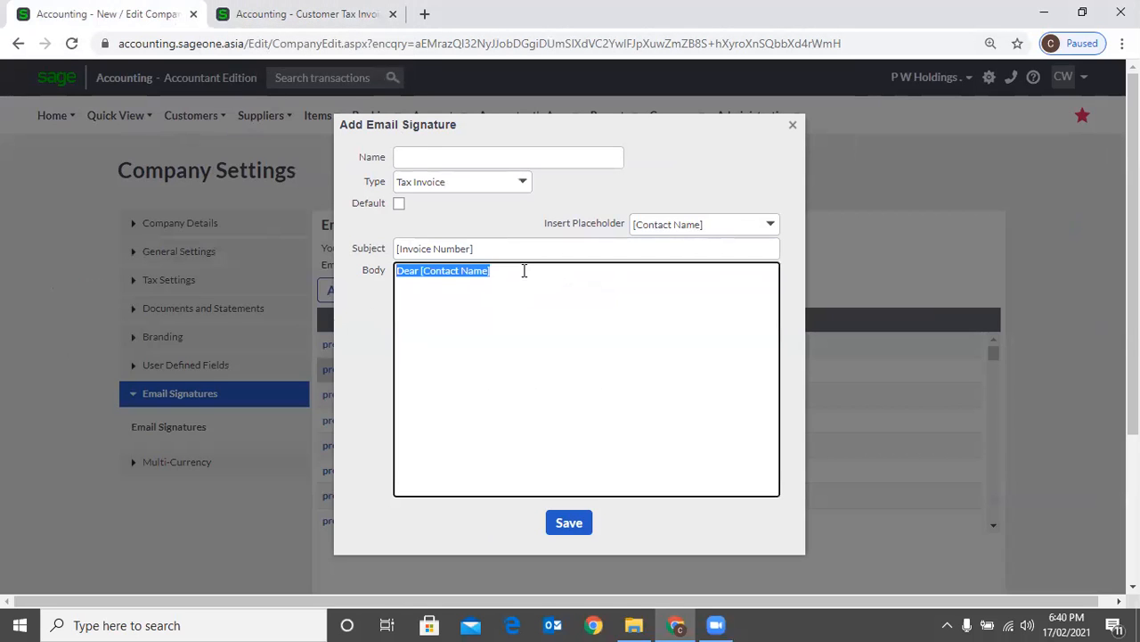
click(525, 267)
key(Return)
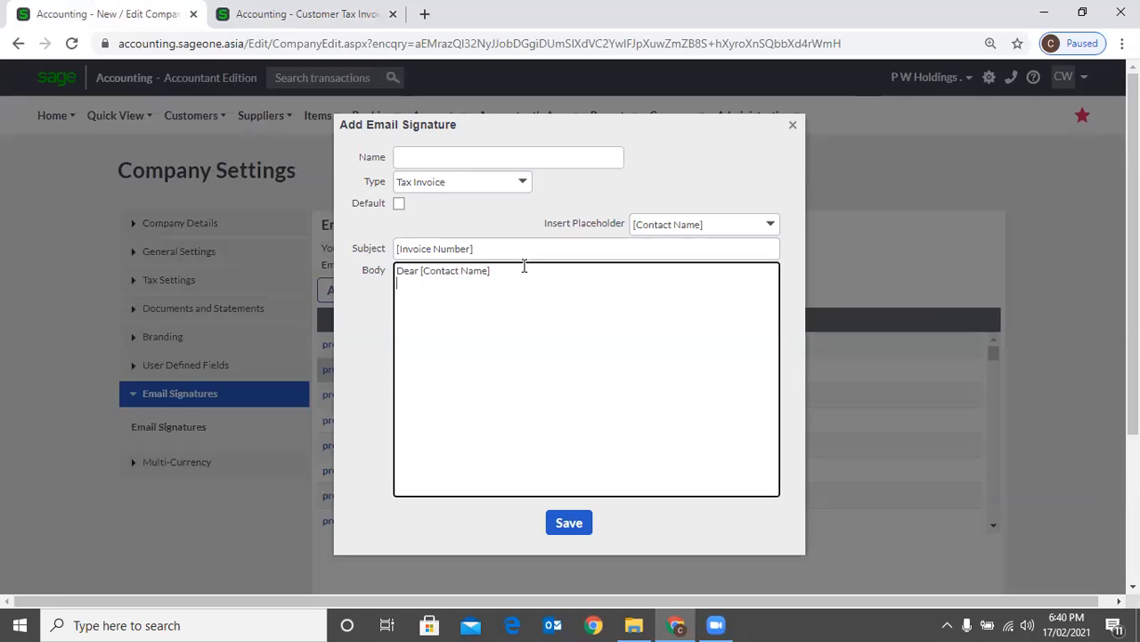
key(Return)
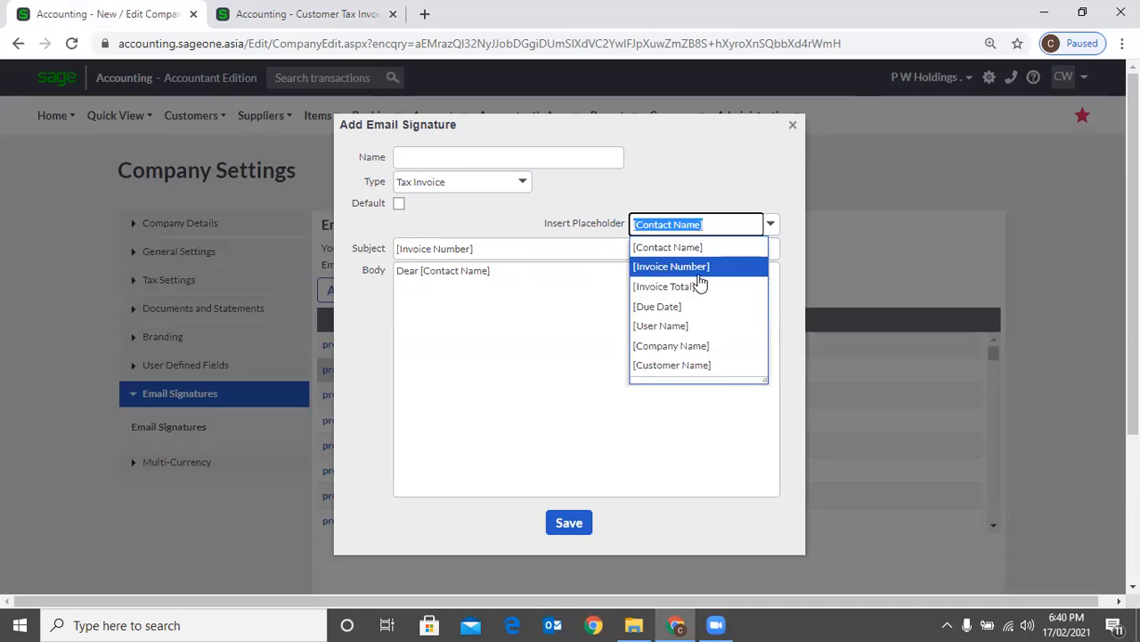
click(698, 286)
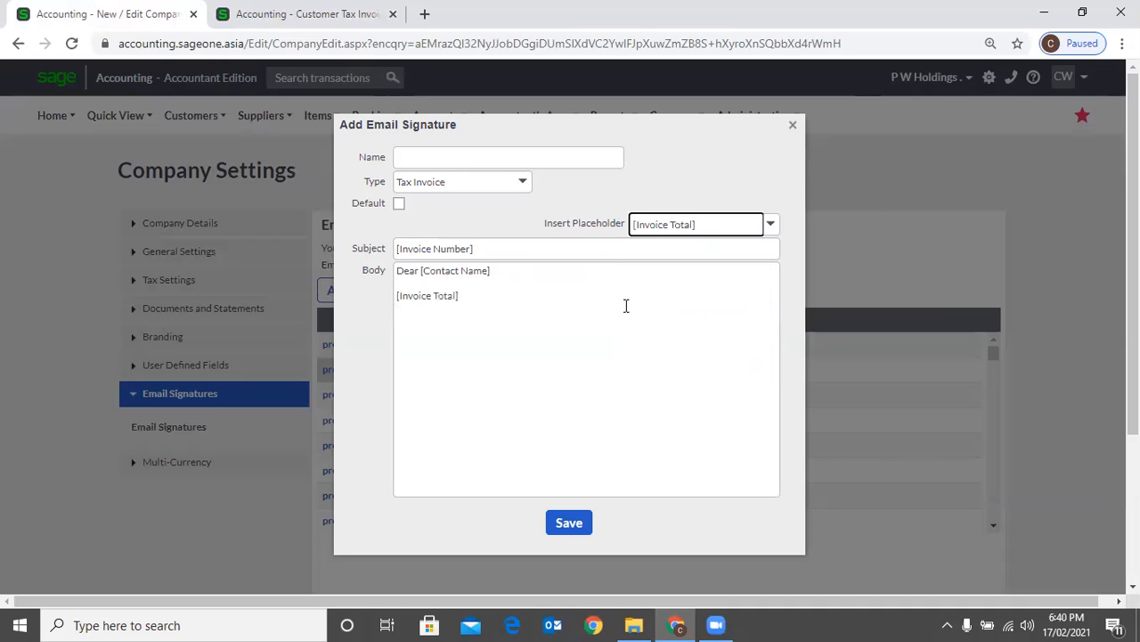
Add the [User Name] placeholder below the invoice total in the signature body, separated by a blank line
click(507, 296)
key(ctrl+a)
click(509, 295)
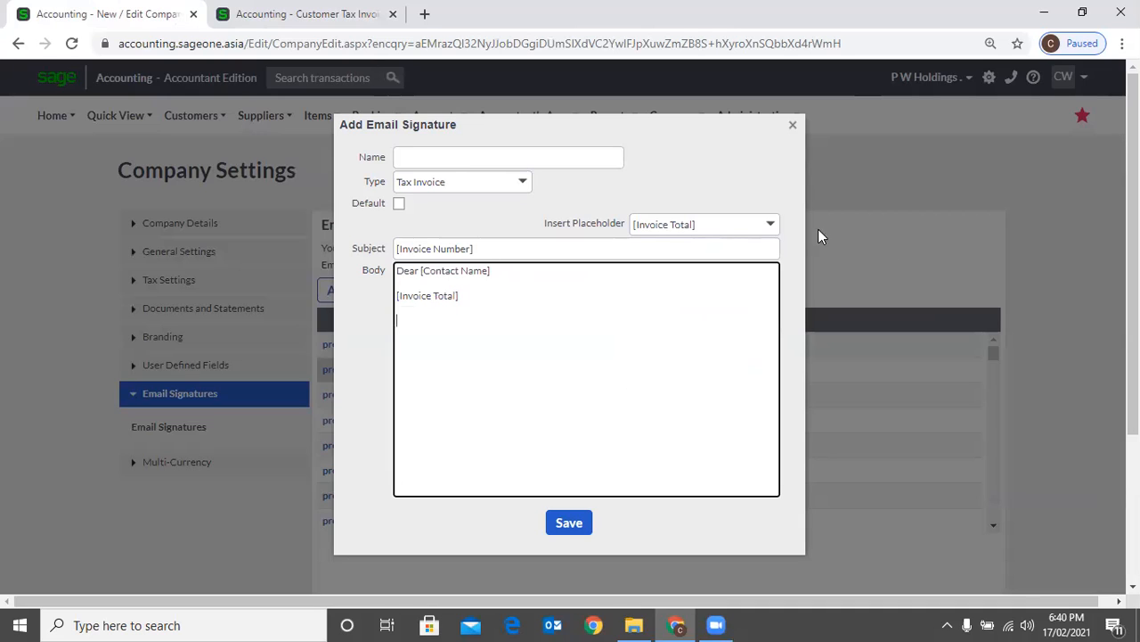
click(771, 224)
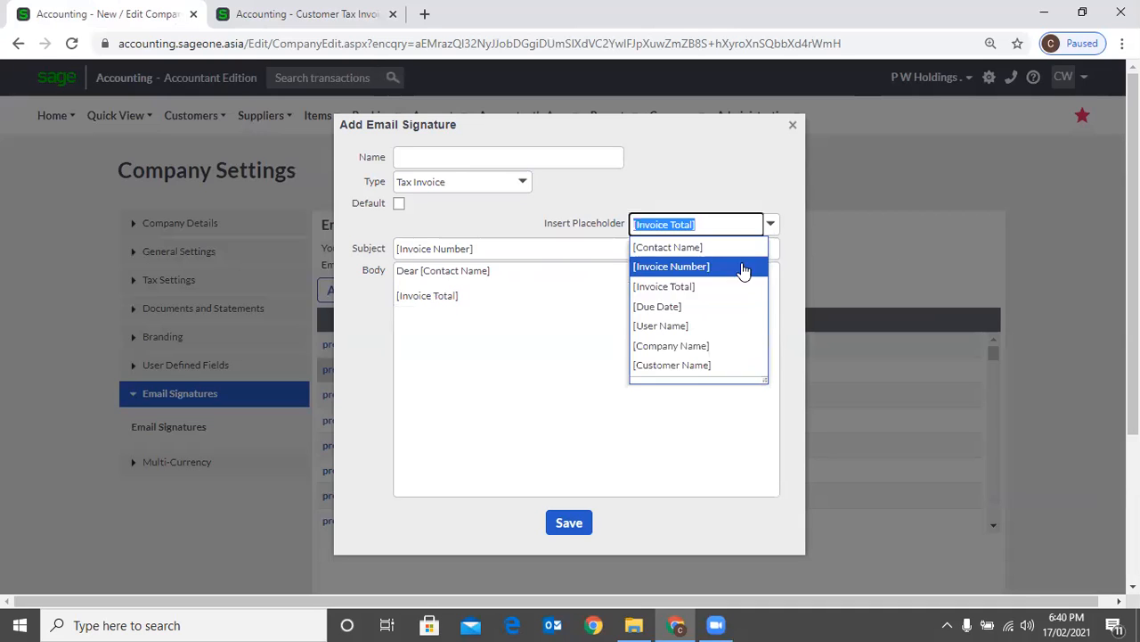
click(703, 326)
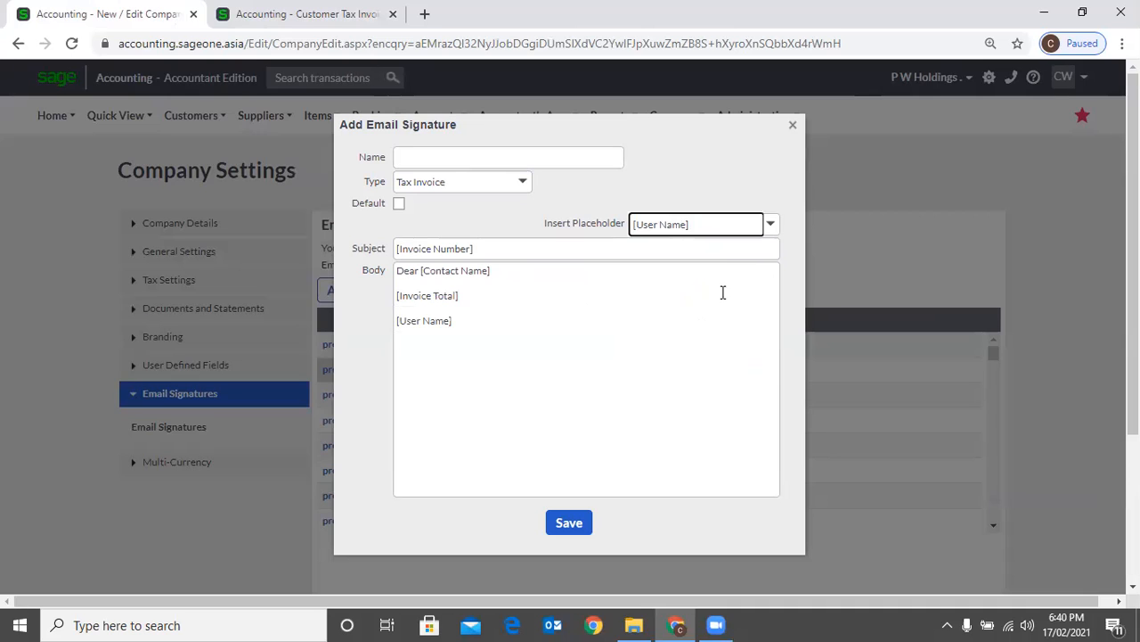
Add the [Company Name] placeholder on a new line below the user name in the signature body
click(647, 310)
key(Right)
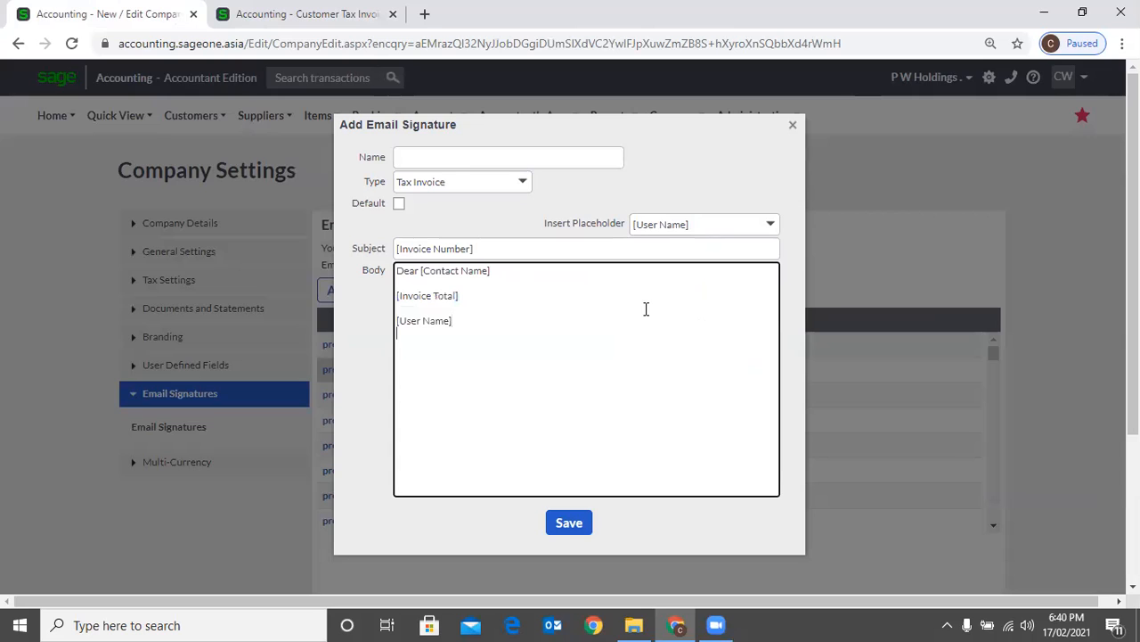
click(770, 233)
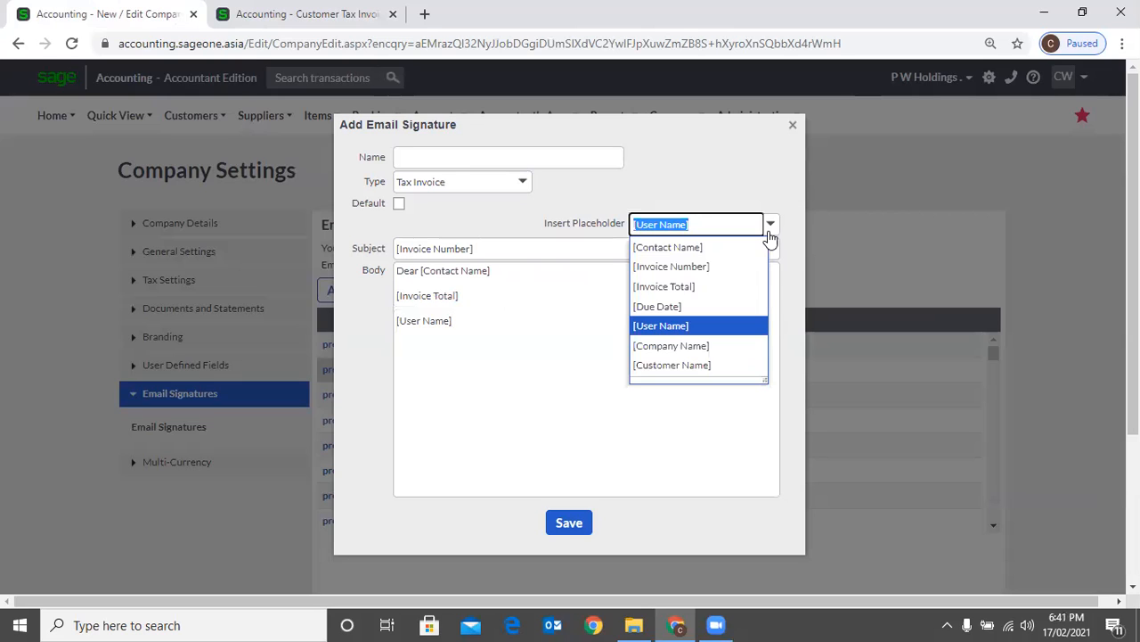
click(722, 347)
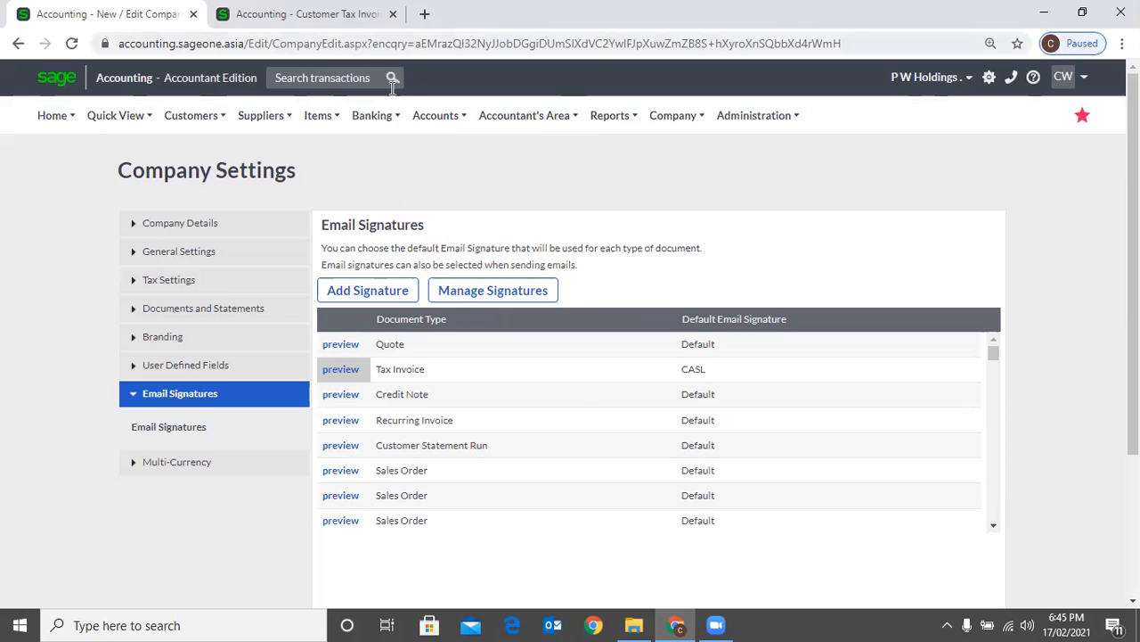
Open the Multi-Currency section of the company settings to view the currency list and exchange rates
click(609, 115)
click(1098, 205)
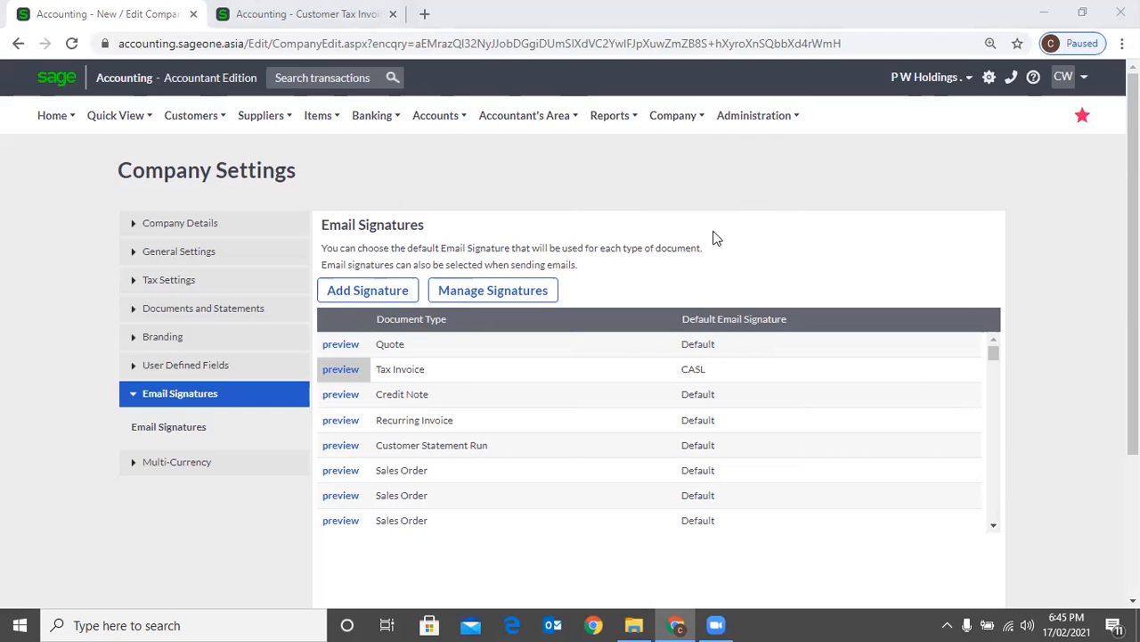
click(221, 464)
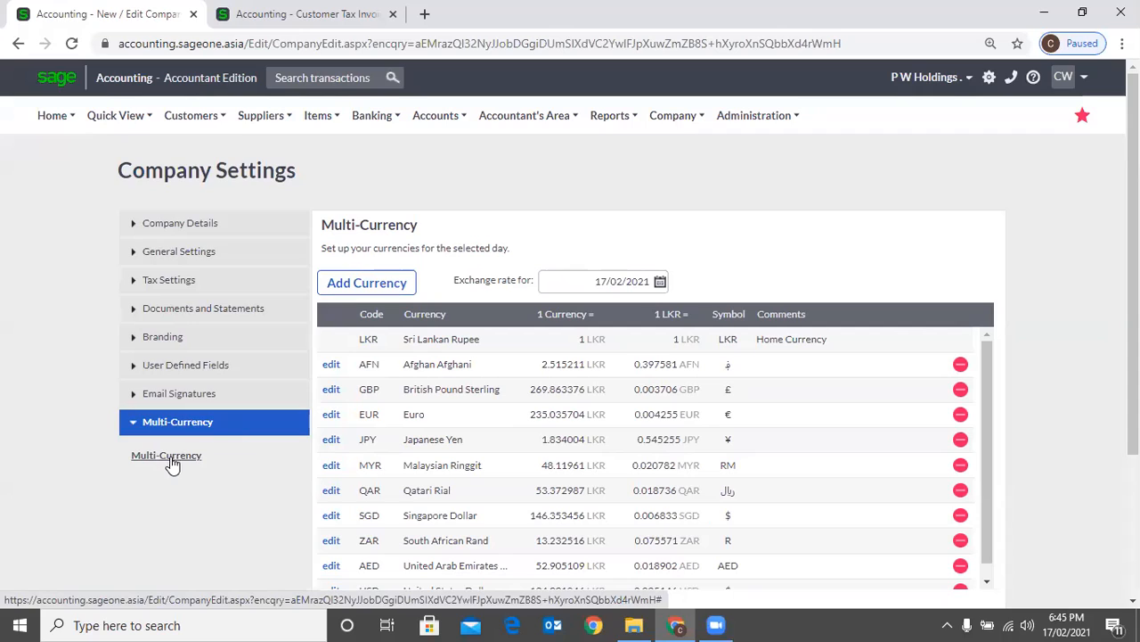
Review the registration and current package details in My Profile, and open the subscription upgrade options
click(770, 124)
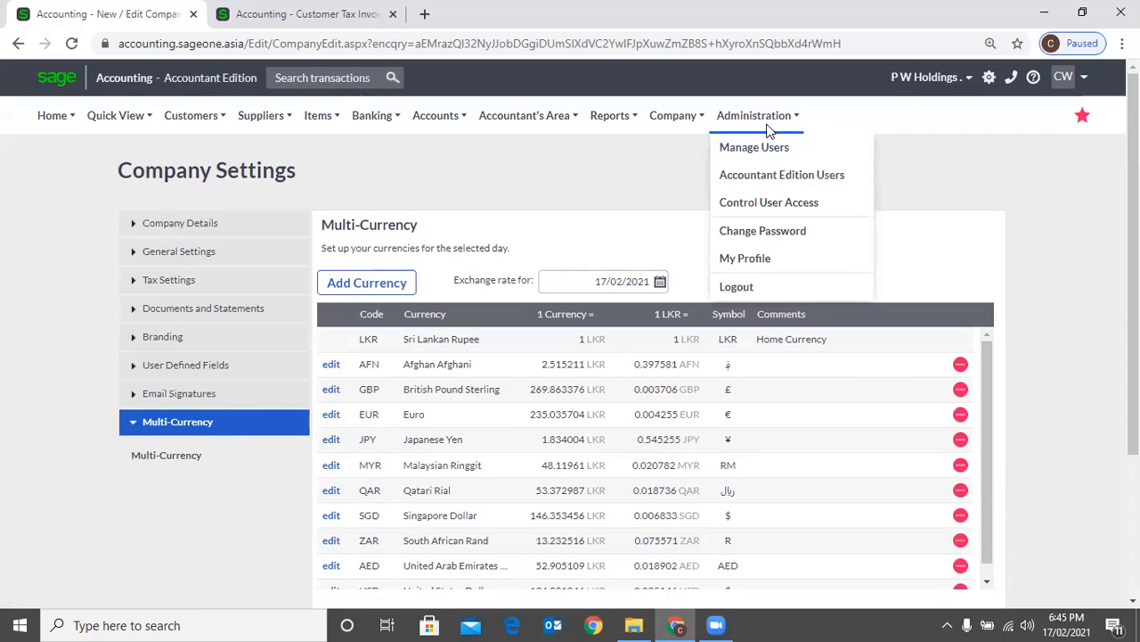
click(751, 267)
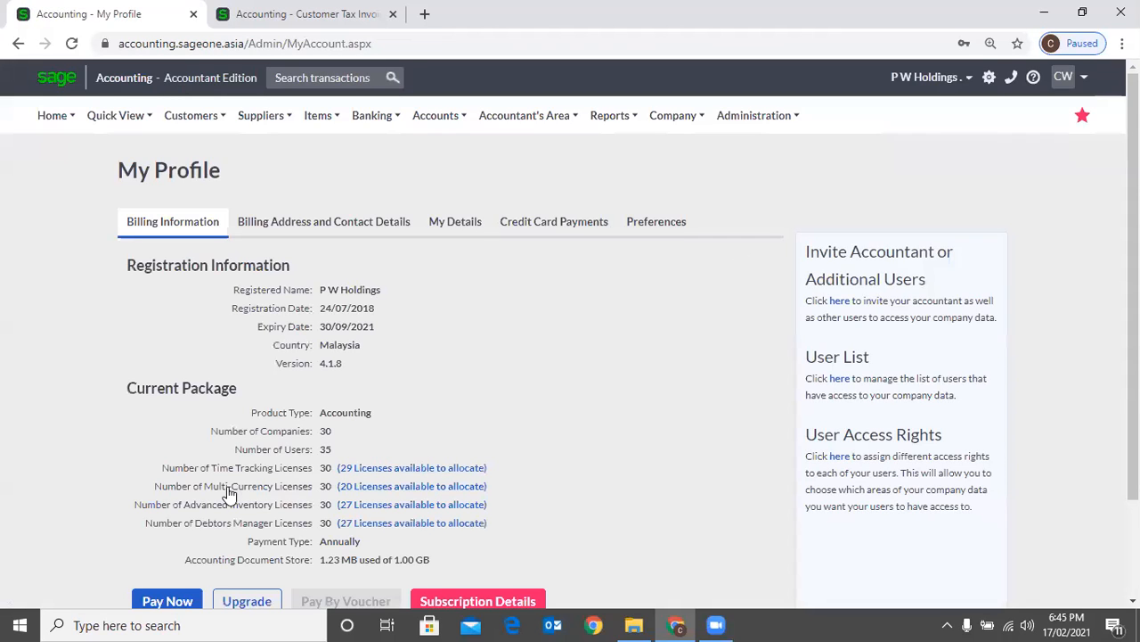
scroll(247, 490, down, 1)
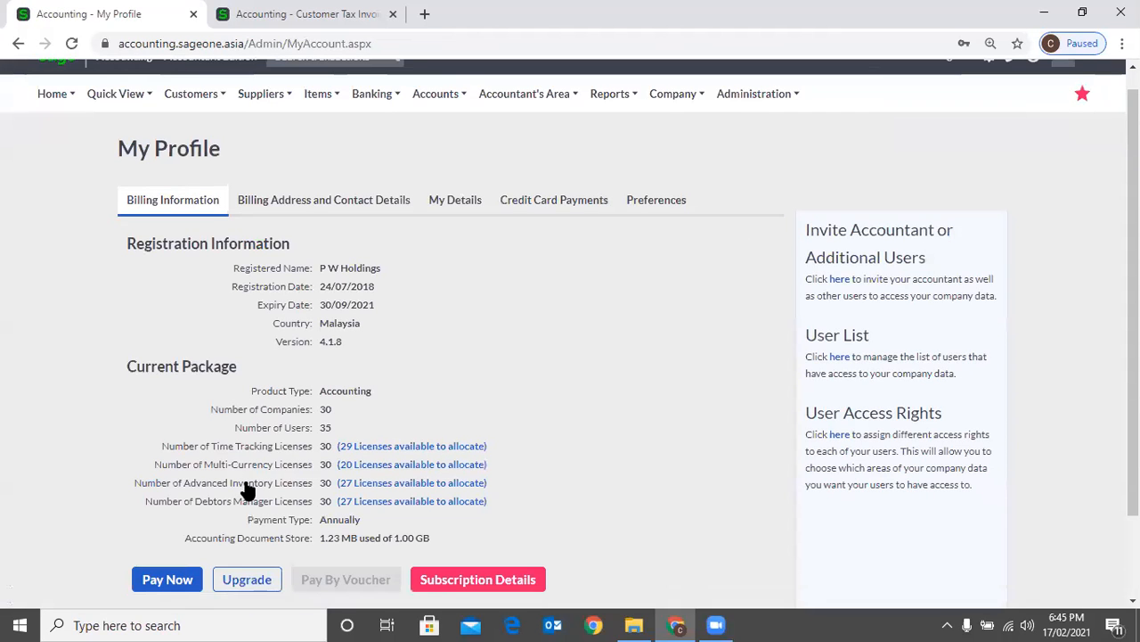
scroll(248, 490, down, 1)
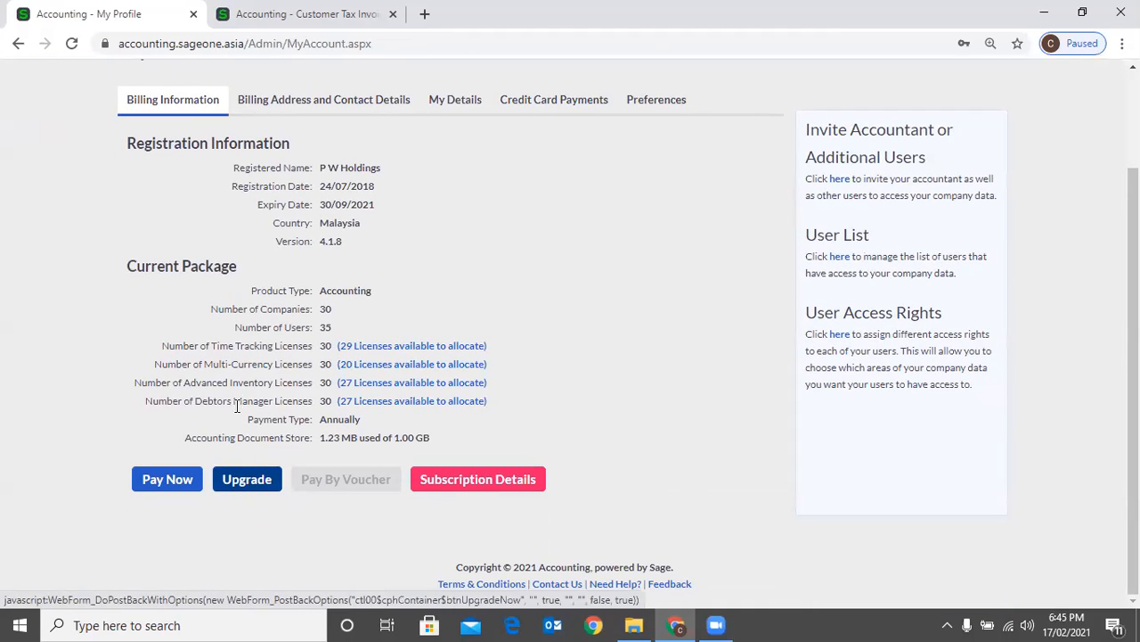
click(244, 479)
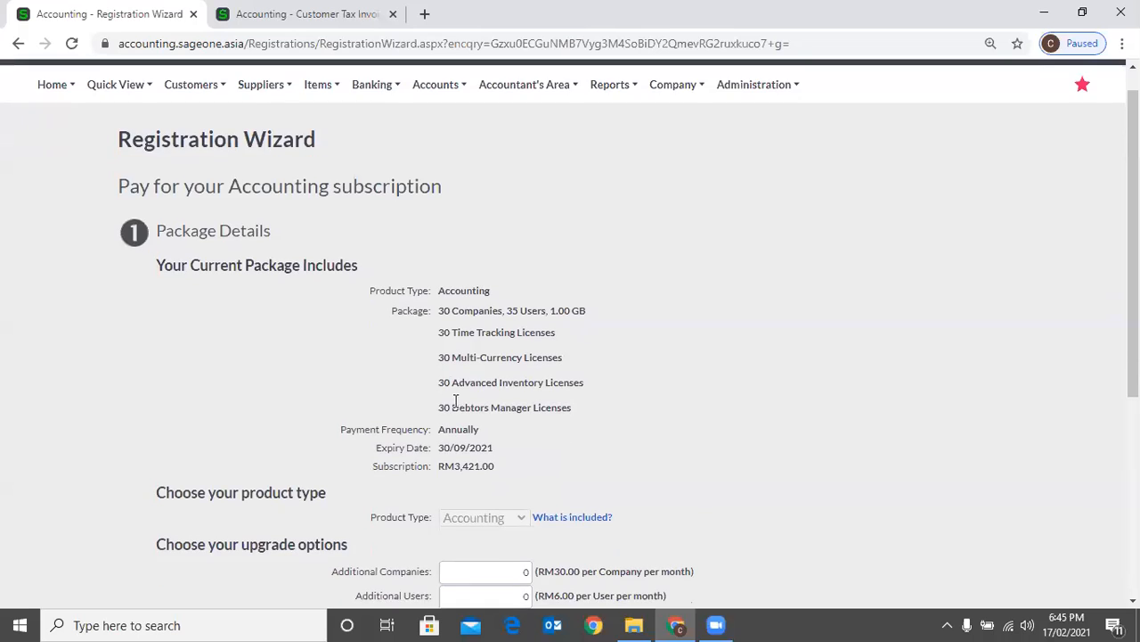
Set the additional Multi-Currency licenses in the module options to 1
scroll(470, 408, down, 3)
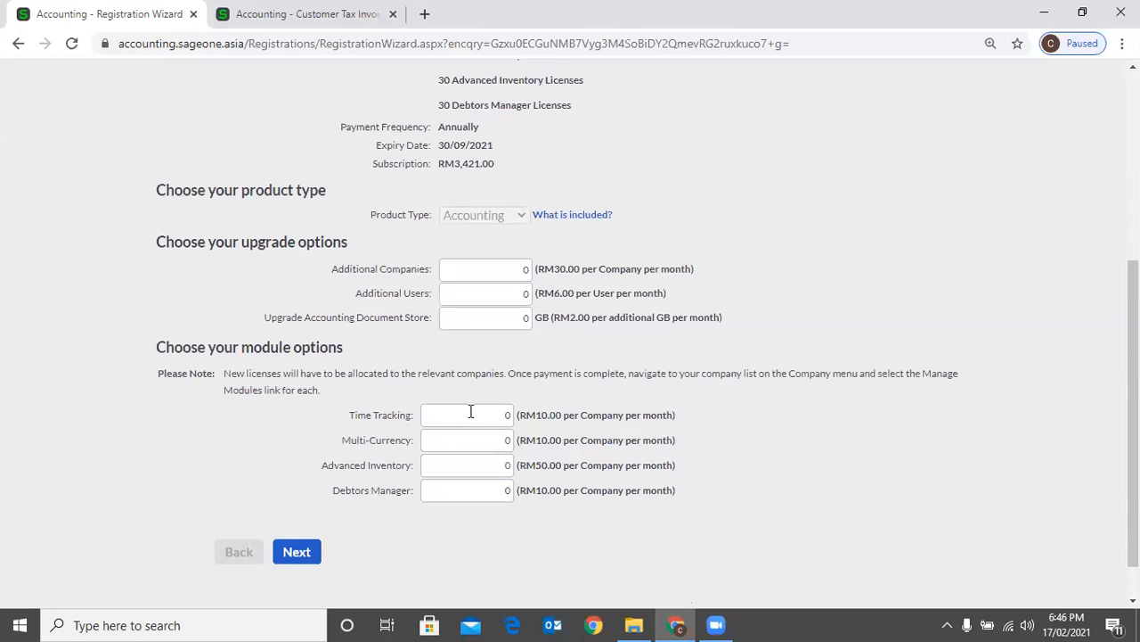
scroll(470, 412, down, 1)
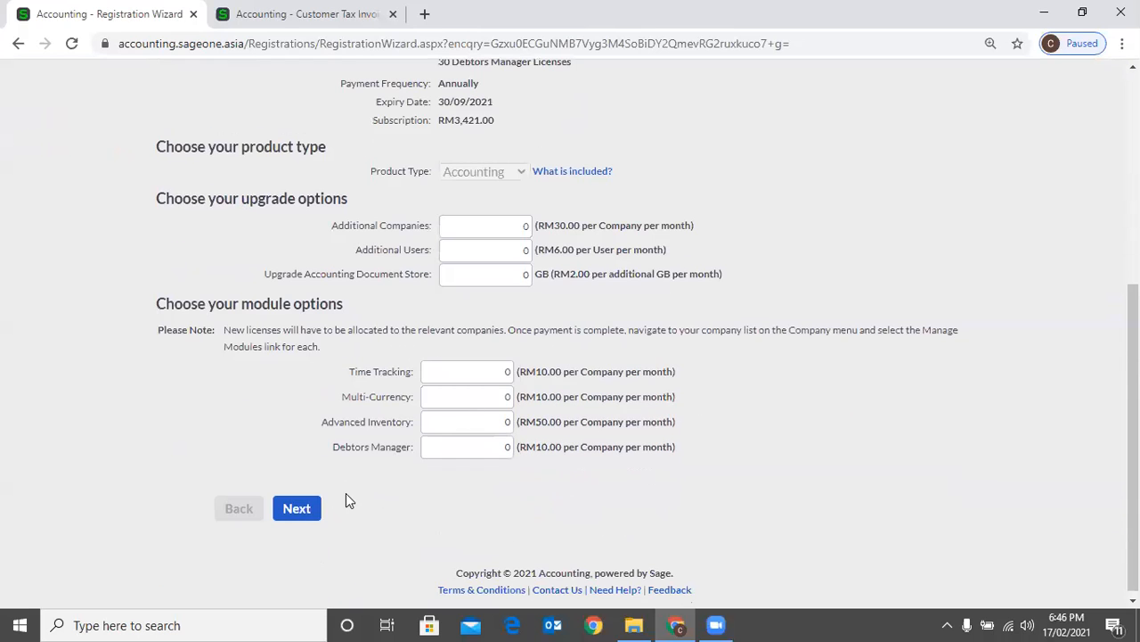
text(1)
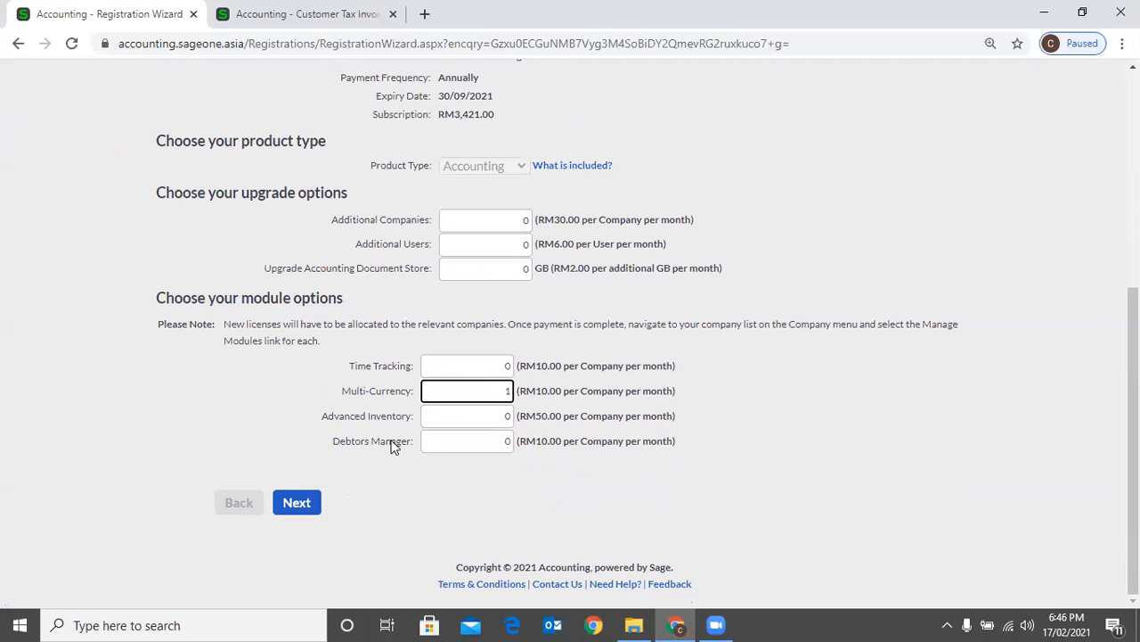
Examine the Additional Companies, Additional Users and Upgrade Accounting Document Store options with their monthly prices
click(458, 227)
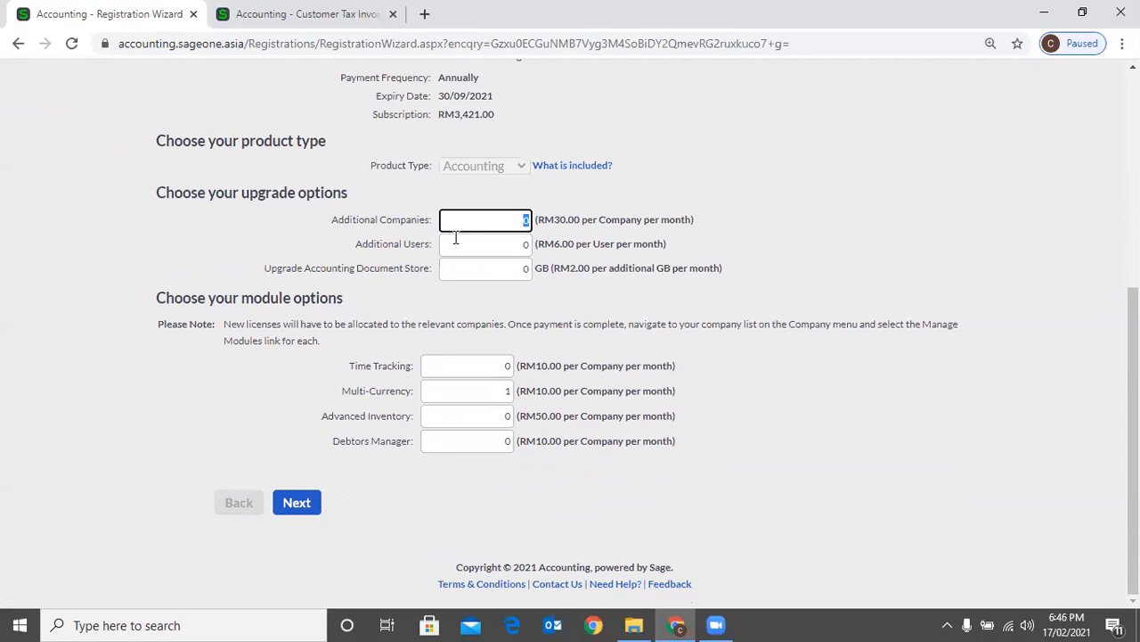
click(454, 238)
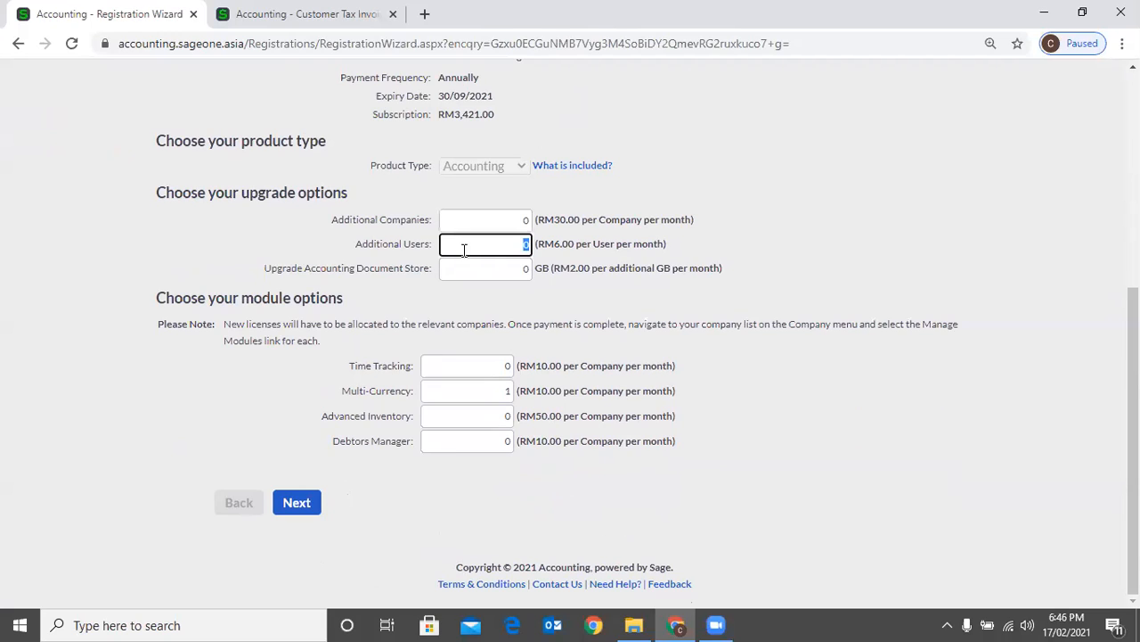
click(471, 259)
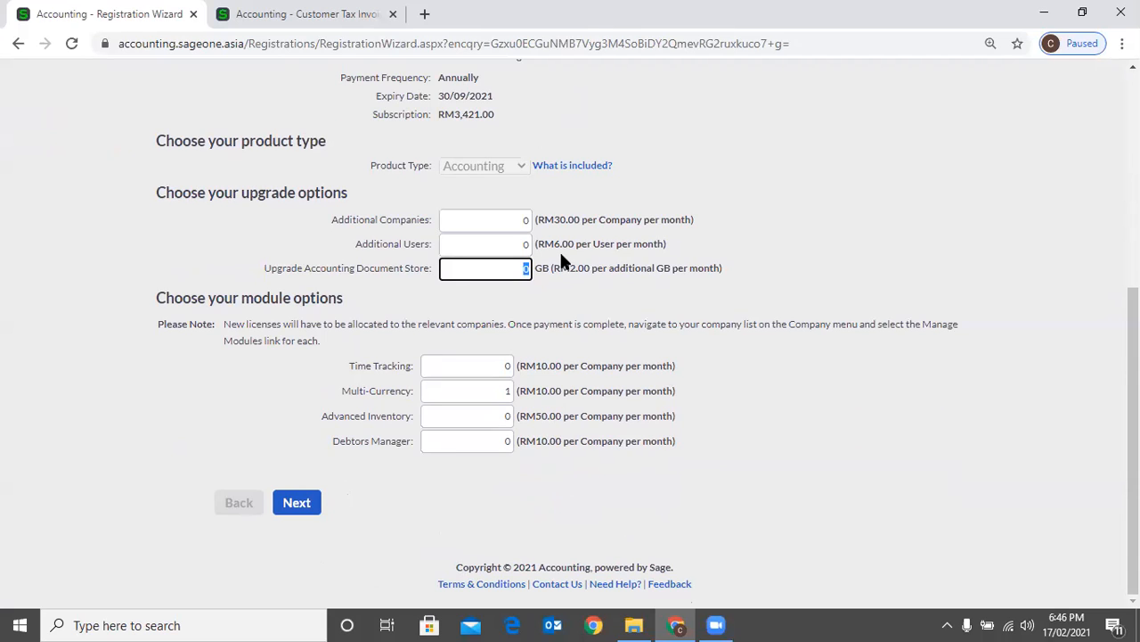
Set the additional Advanced Inventory, Debtors Manager and Time Tracking licenses to 1 each
click(480, 415)
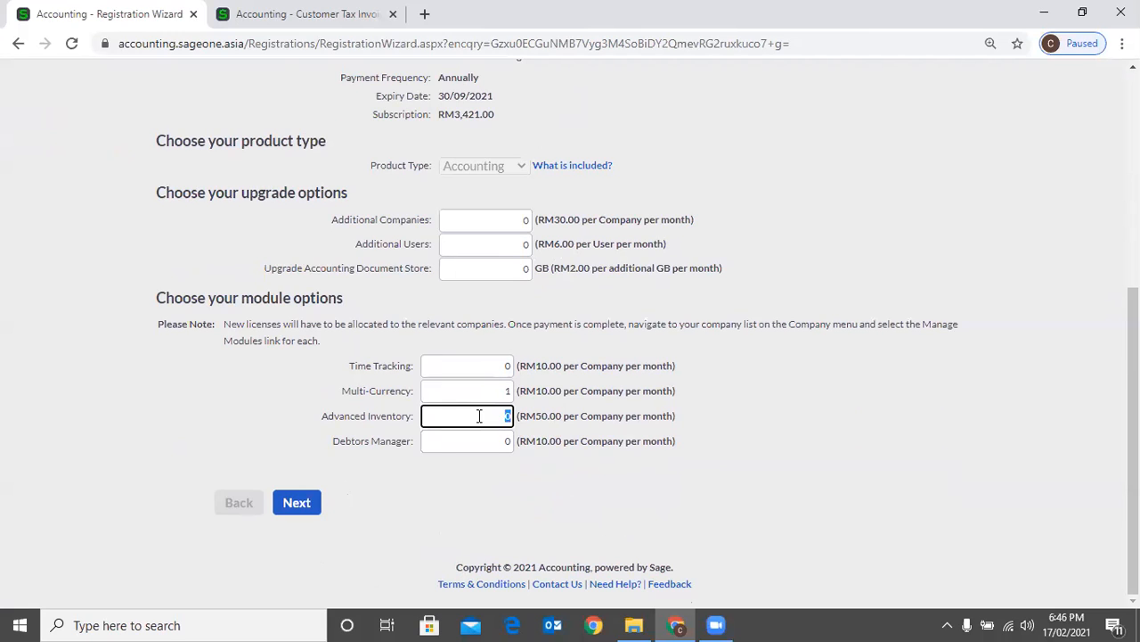
text(1)
key(Tab)
text(1)
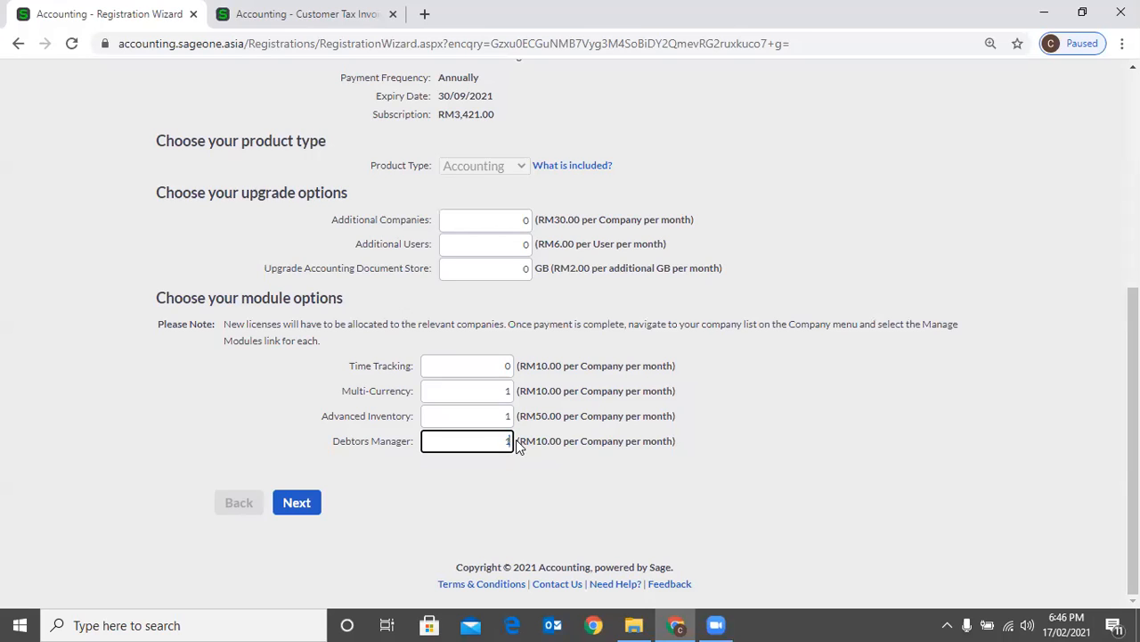
click(510, 368)
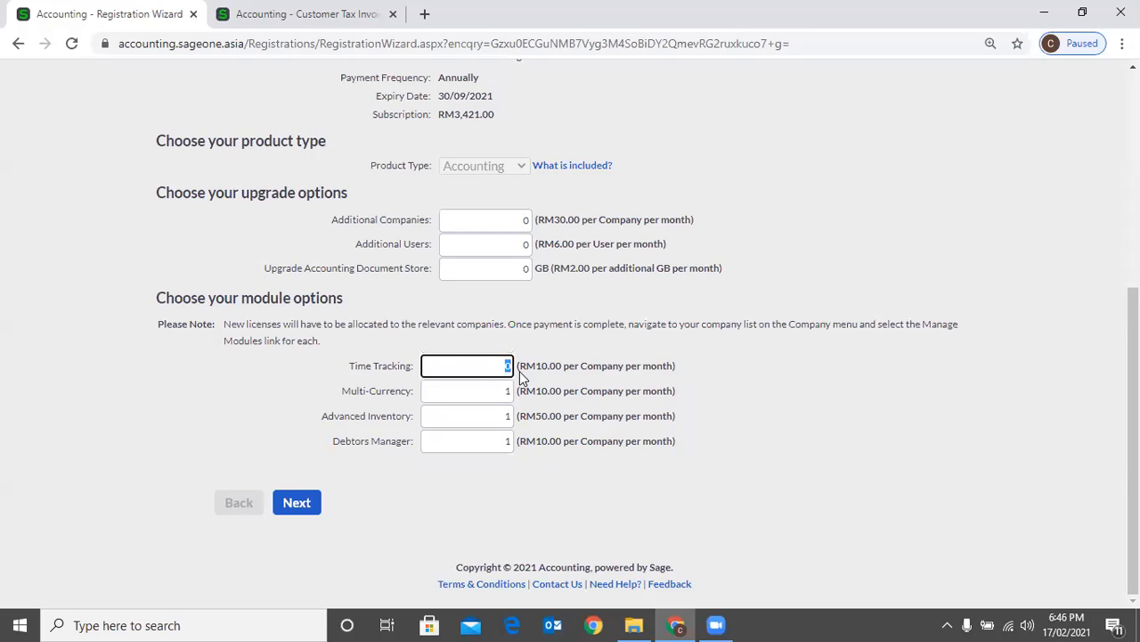
text(1)
Go back to the billing information in My Profile and reopen the subscription upgrade options
scroll(753, 169, up, 4)
scroll(753, 258, up, 1)
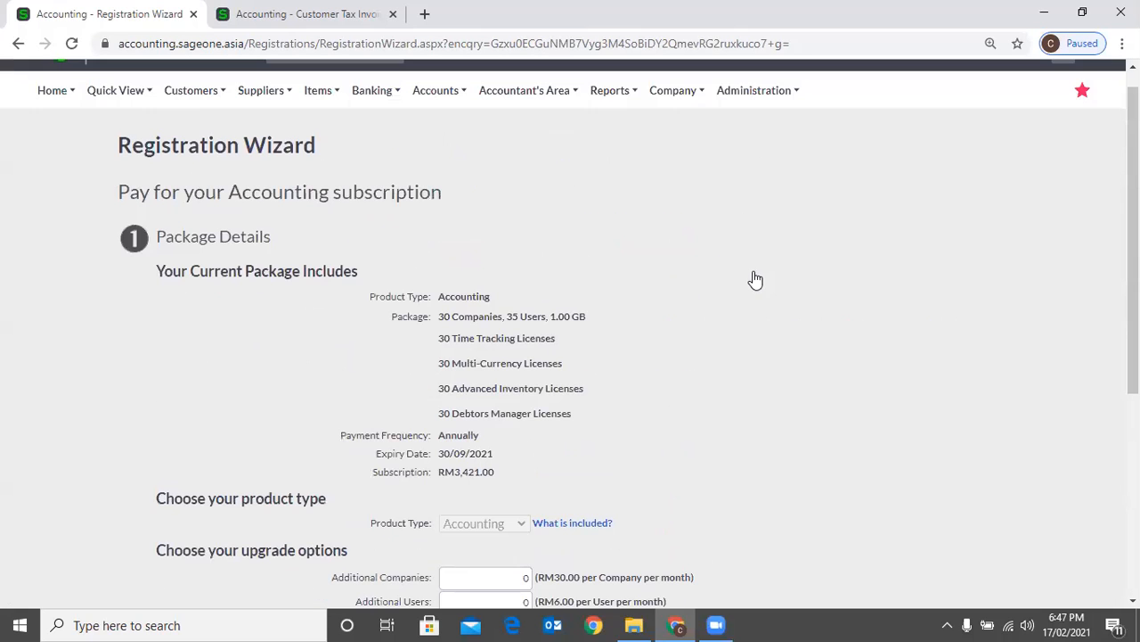
scroll(756, 267, up, 1)
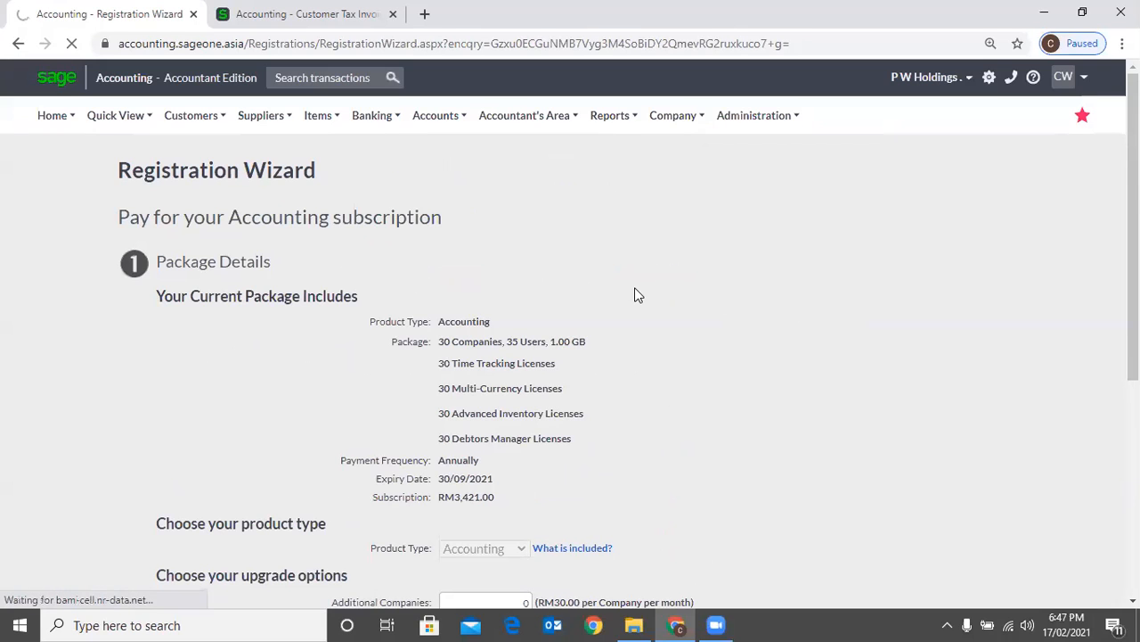
scroll(236, 494, down, 1)
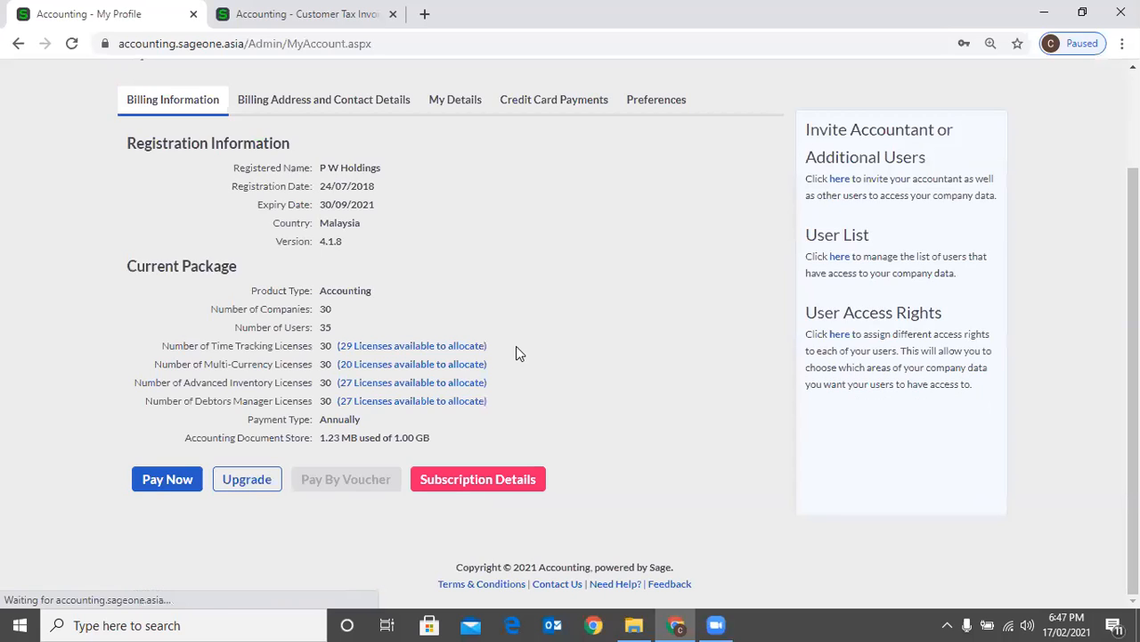
click(246, 479)
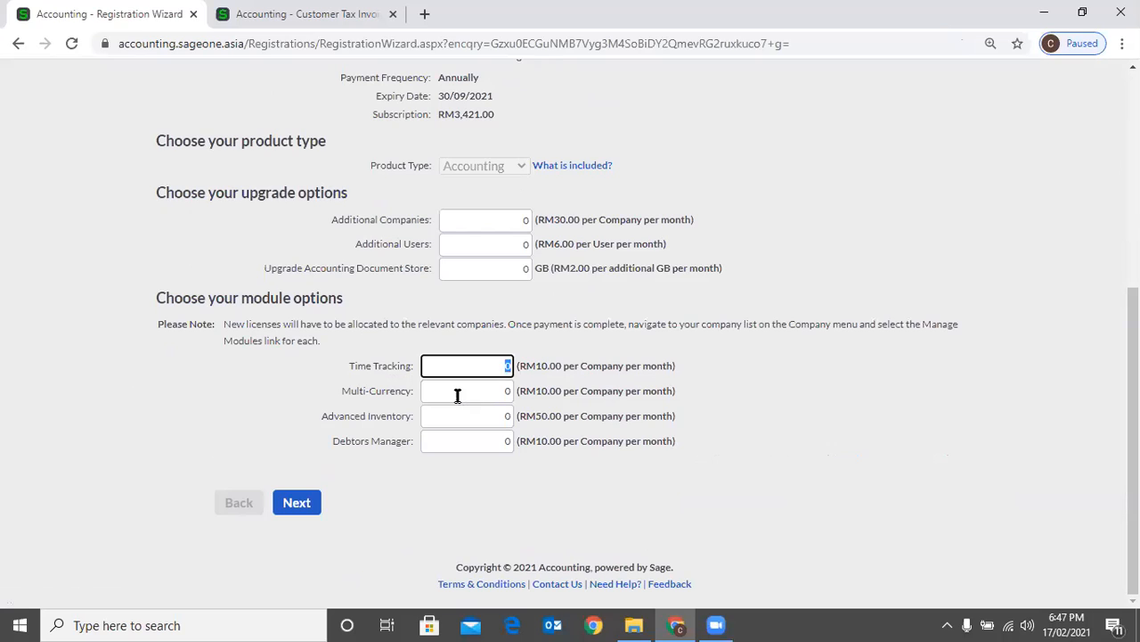
Set the Time Tracking, Multi-Currency, Advanced Inventory and Debtors Manager module options to 1 license each
text(1)
key(Tab)
text(1)
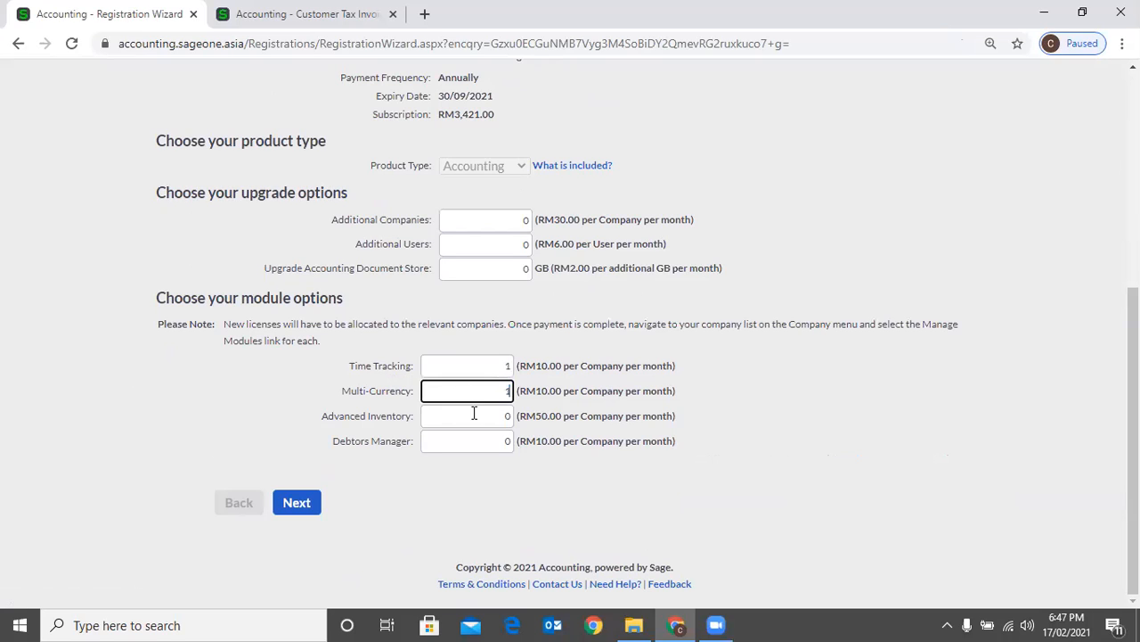
key(Tab)
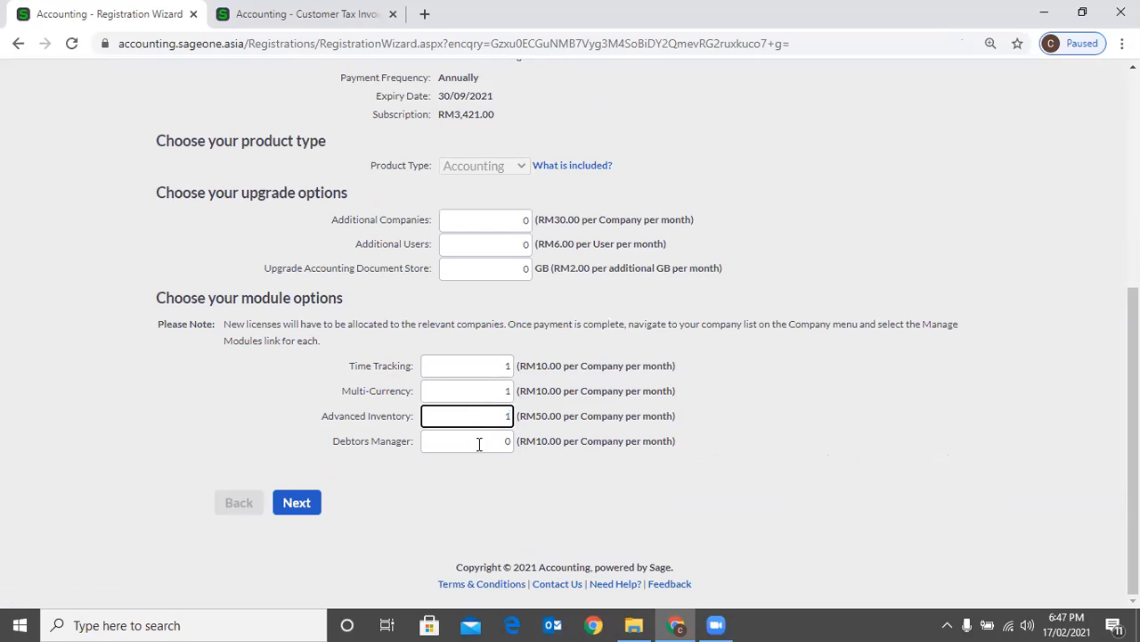
text(1)
key(Tab)
text(1)
click(386, 509)
Close the Email Customer Tax Invoices window in the other browser tab and open the Company Console
click(307, 14)
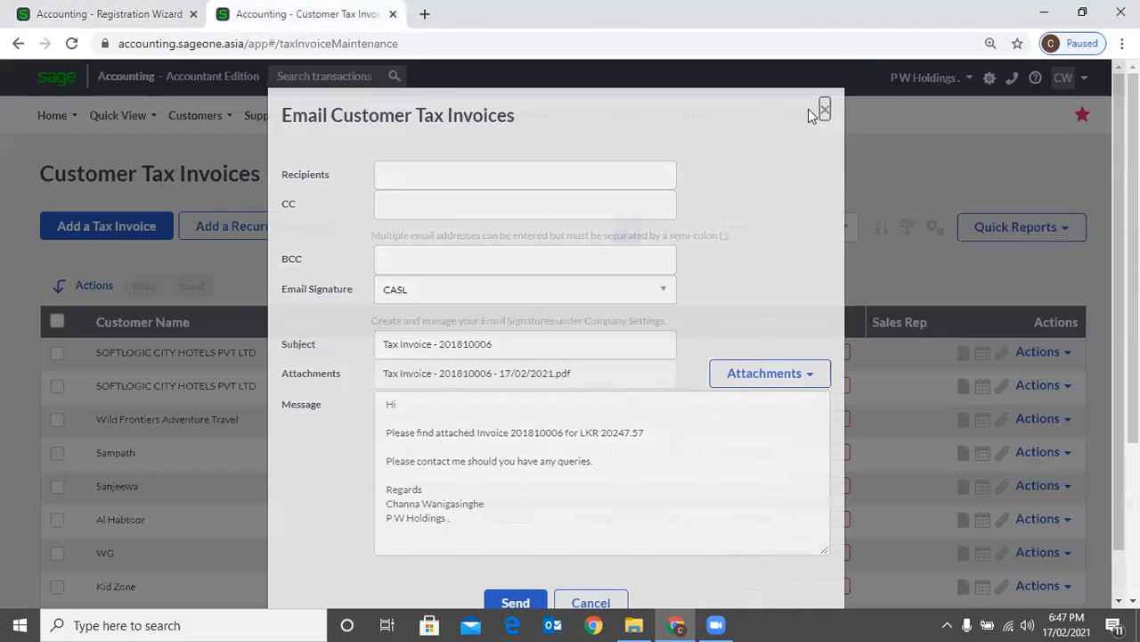
click(818, 108)
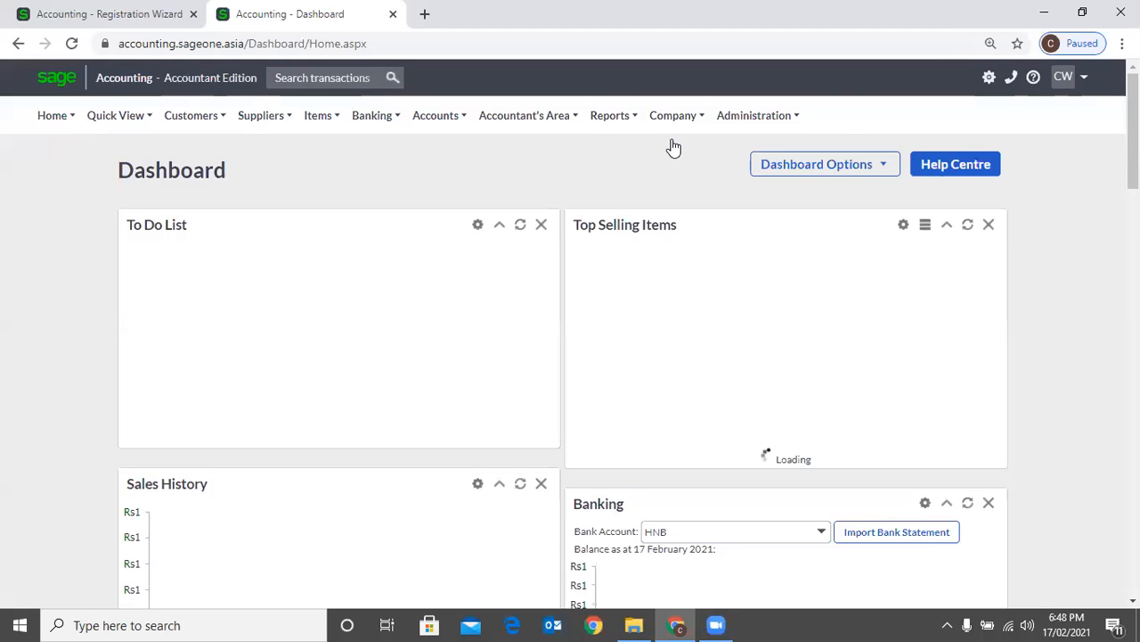
mouse_move(673, 147)
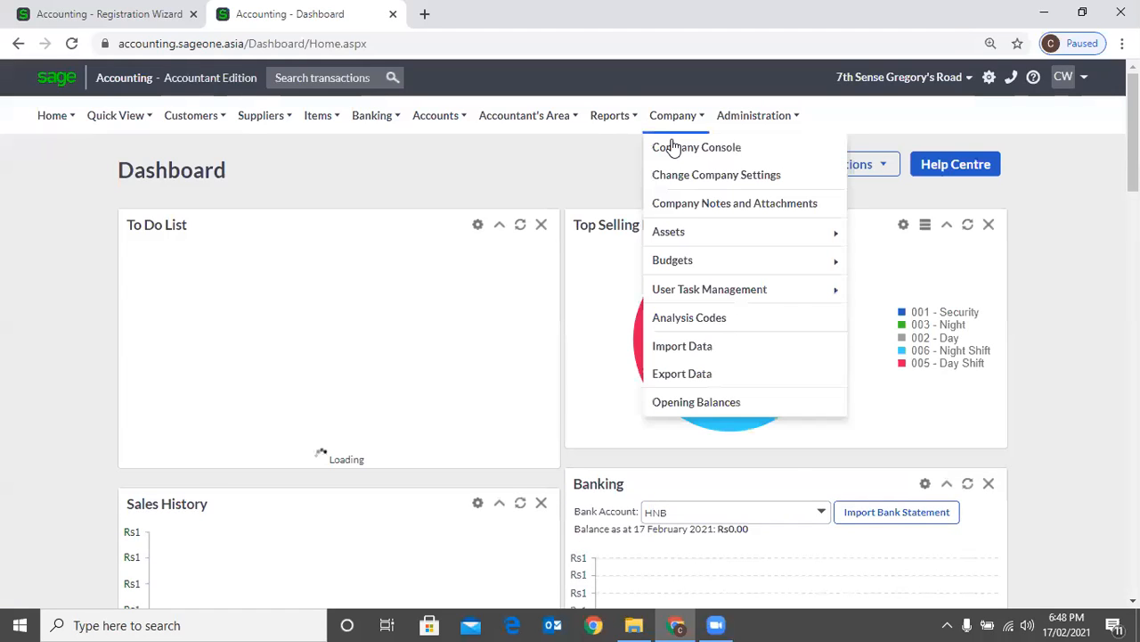
click(674, 148)
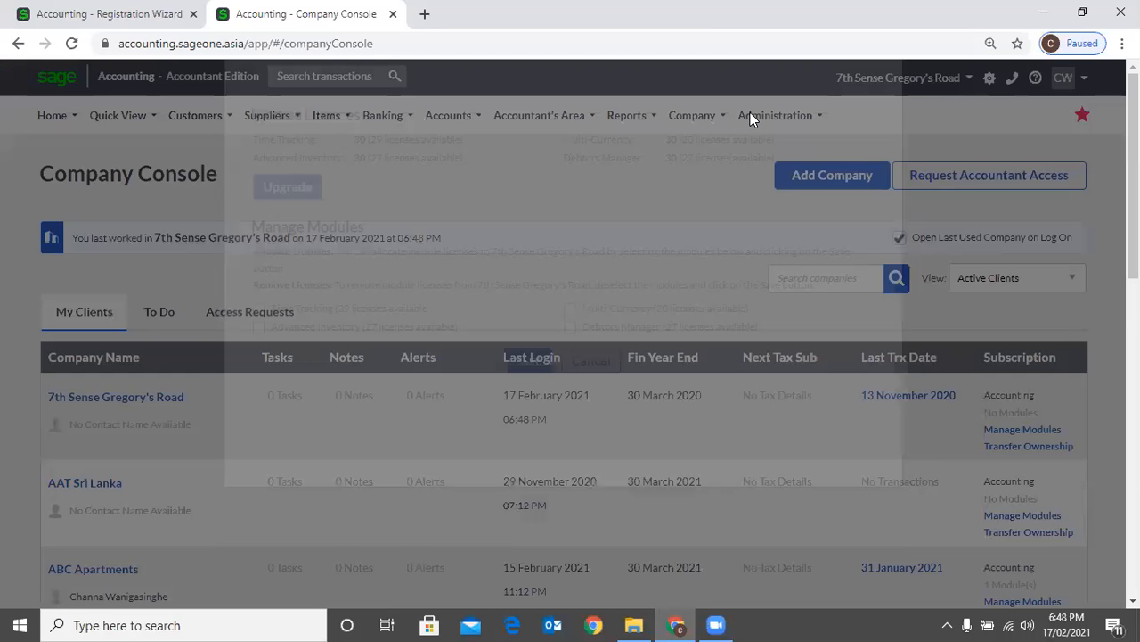
Open the subscription upgrade options from My Profile and go through the module license fields down to Debtors Manager
click(750, 114)
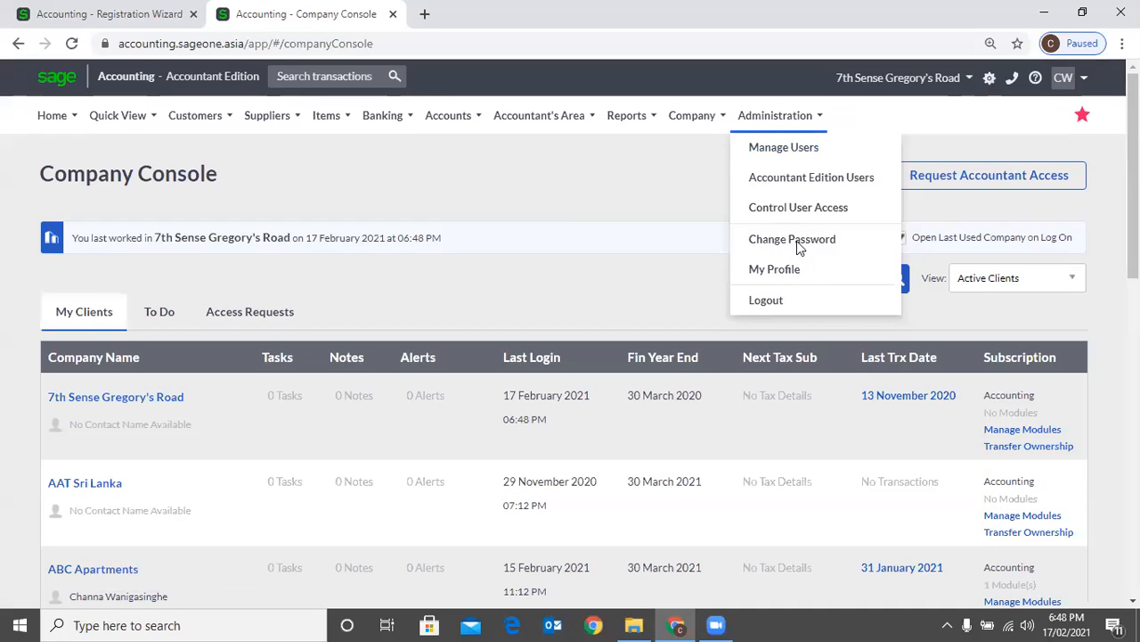
click(774, 269)
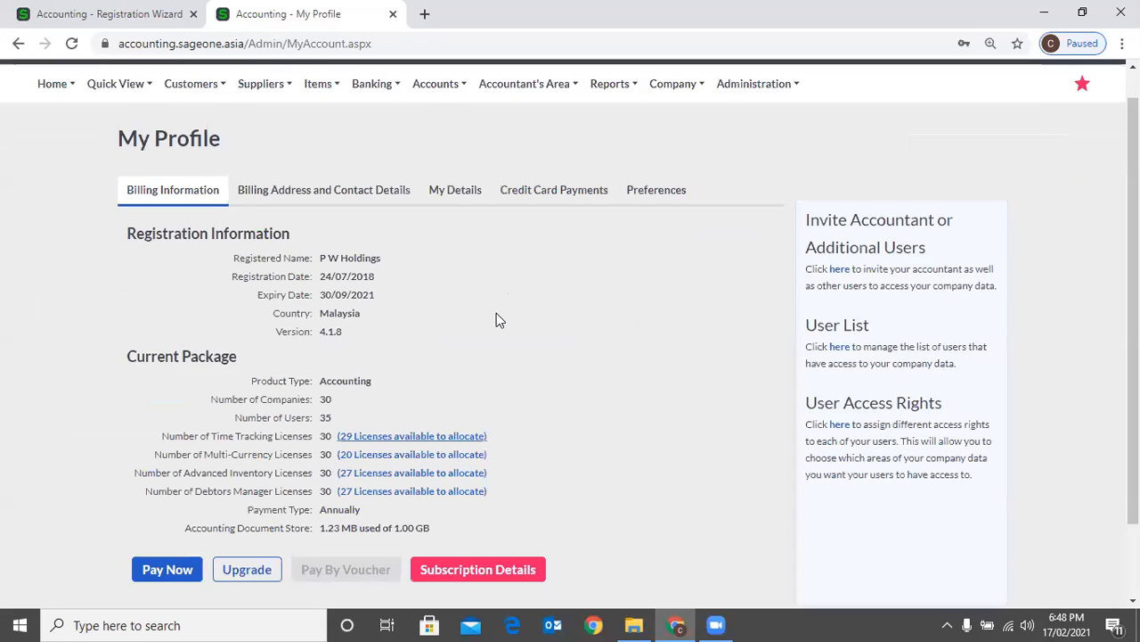
scroll(496, 316, down, 2)
click(247, 479)
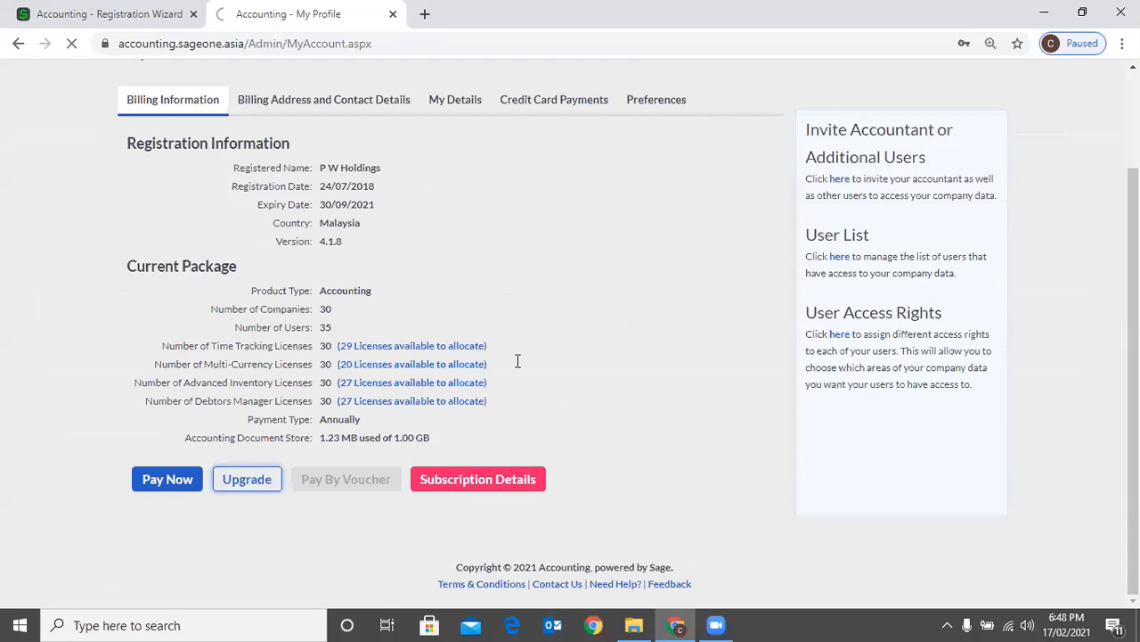
scroll(488, 364, down, 4)
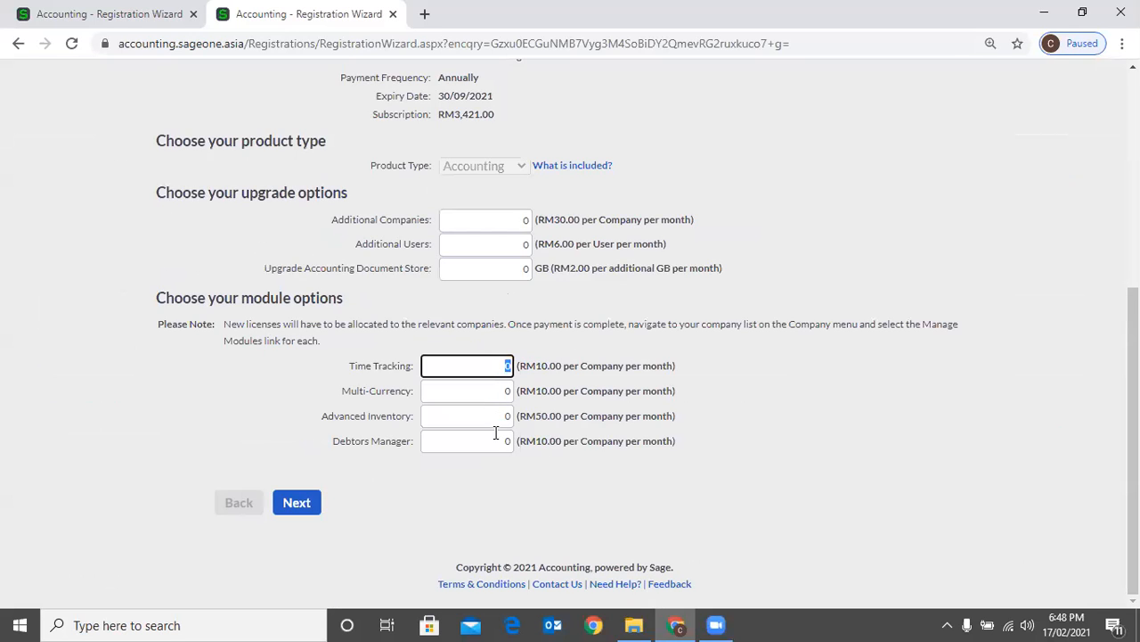
key(Tab)
key(Tab)
key(Tab)
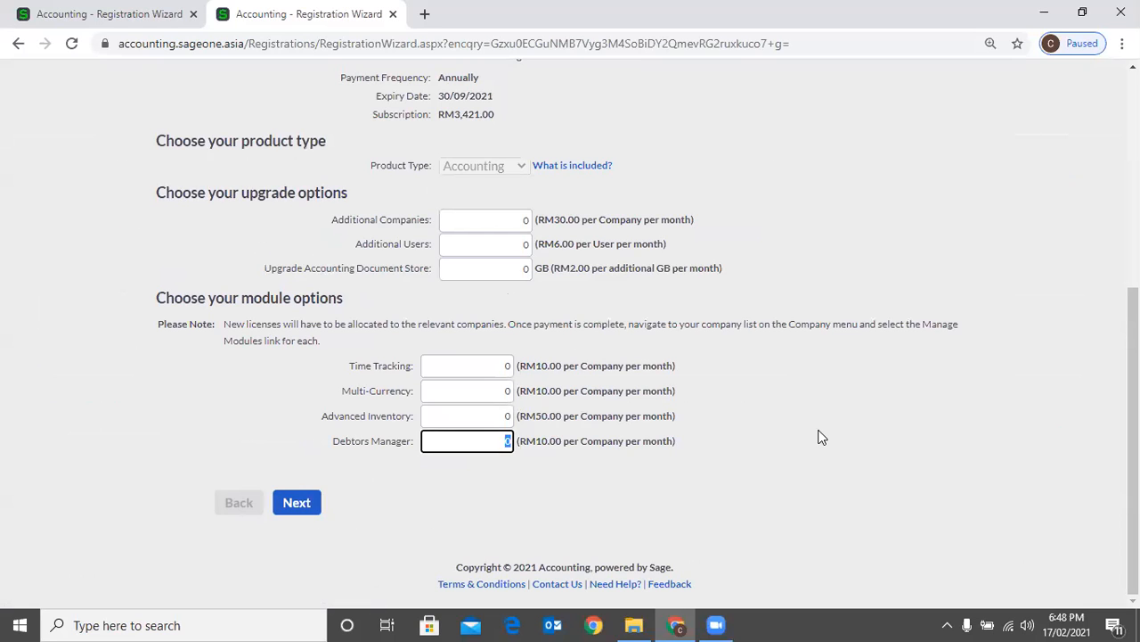
Leave the Registration Wizard and return to the client list in the Company Console
scroll(813, 400, up, 2)
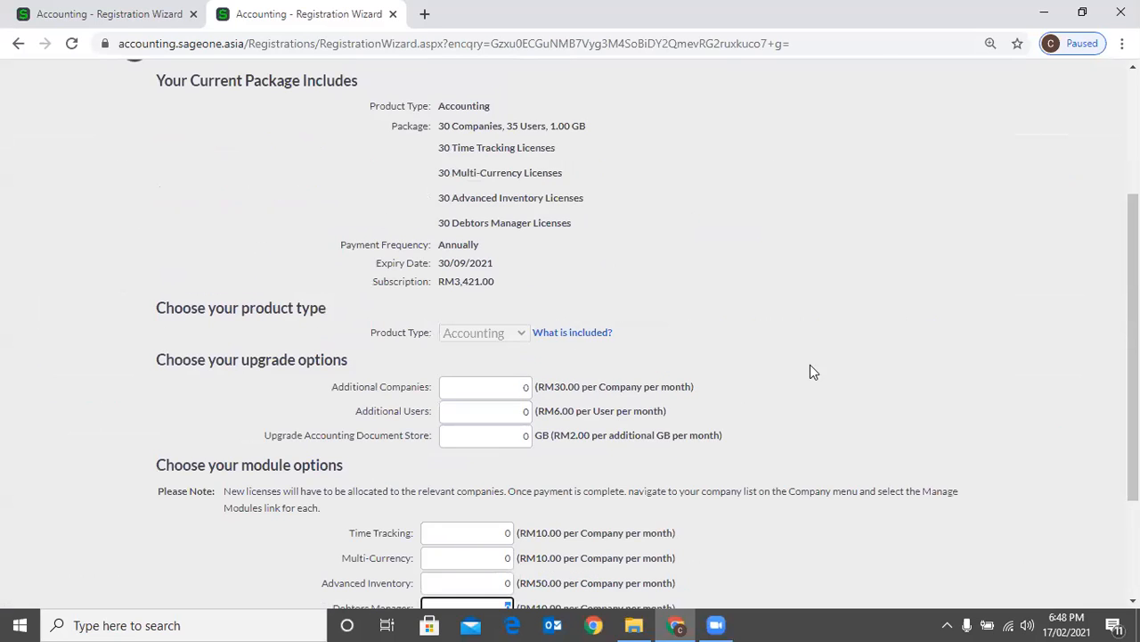
scroll(810, 371, up, 2)
scroll(669, 253, up, 1)
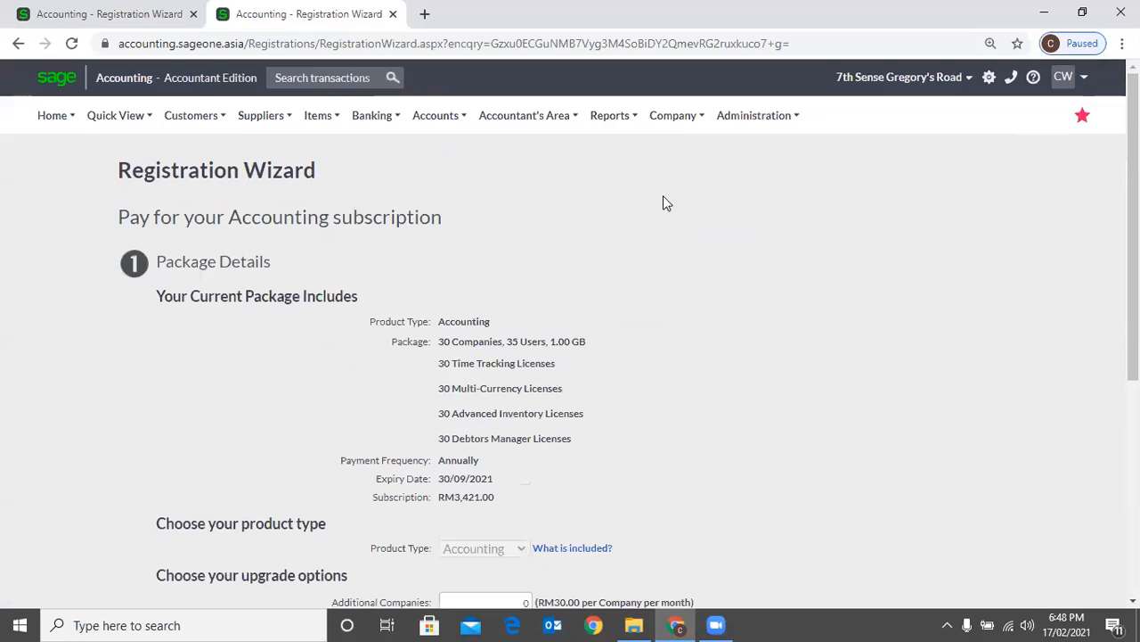
click(674, 121)
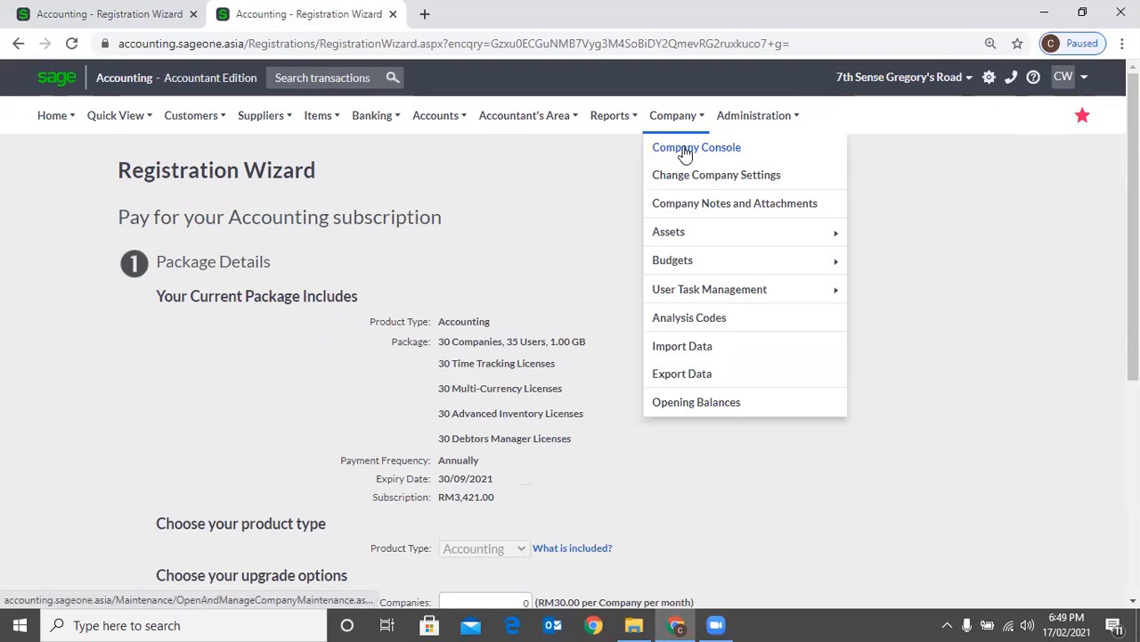
click(685, 152)
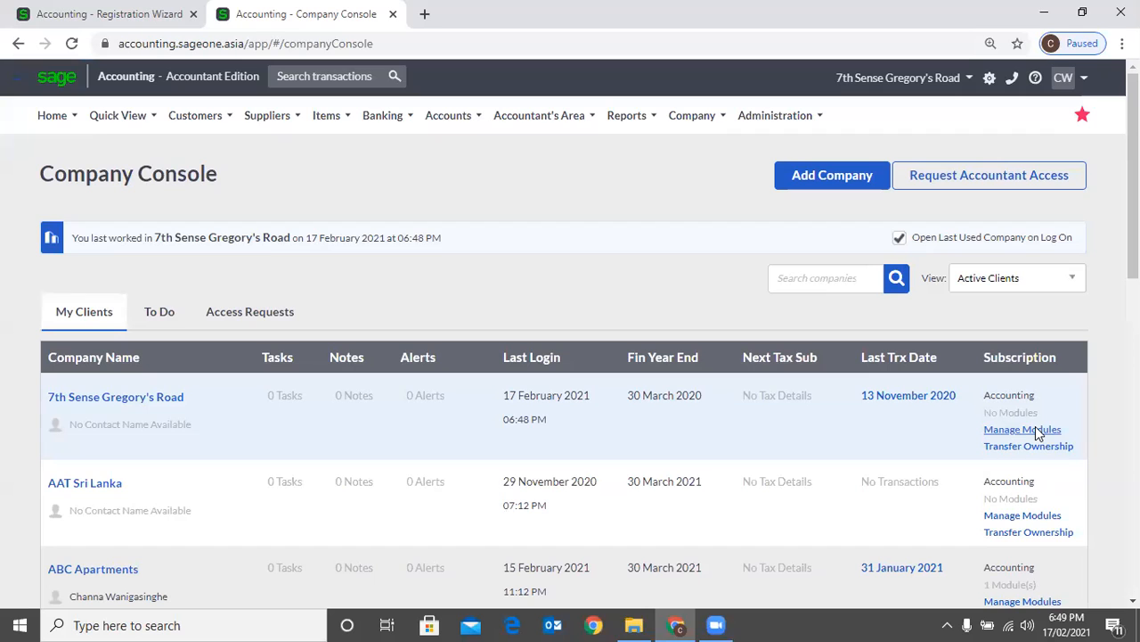
Try selecting the Time Tracking, Advanced Inventory, Multi-Currency and Debtors Manager modules for 7th Sense Gregory's Road, and cancel the allocation
click(158, 395)
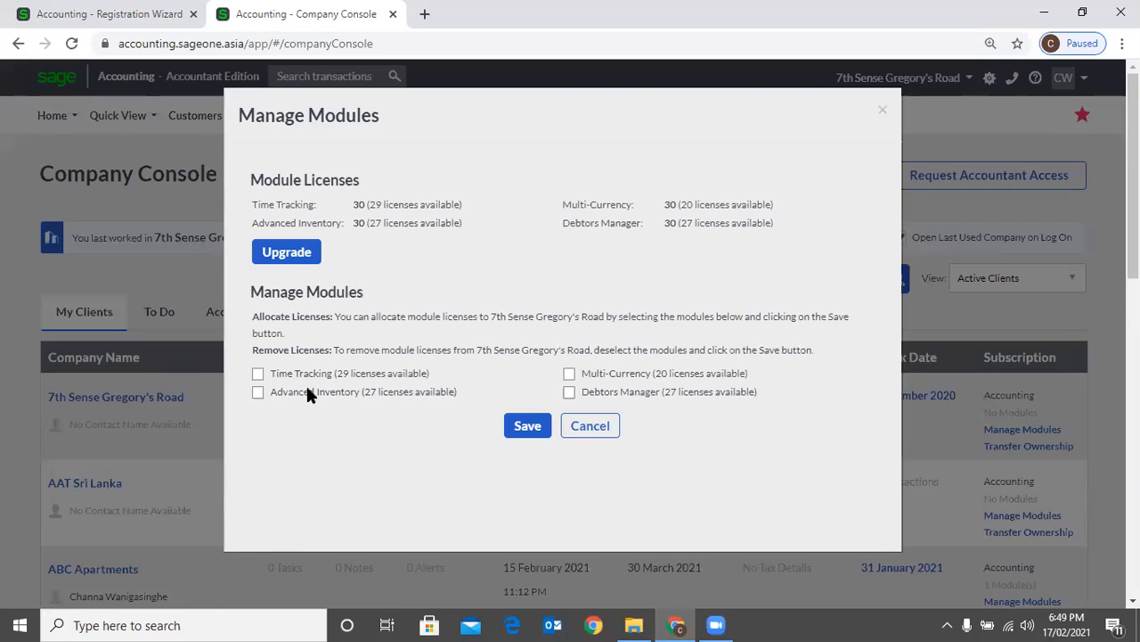
click(568, 376)
click(569, 394)
click(588, 430)
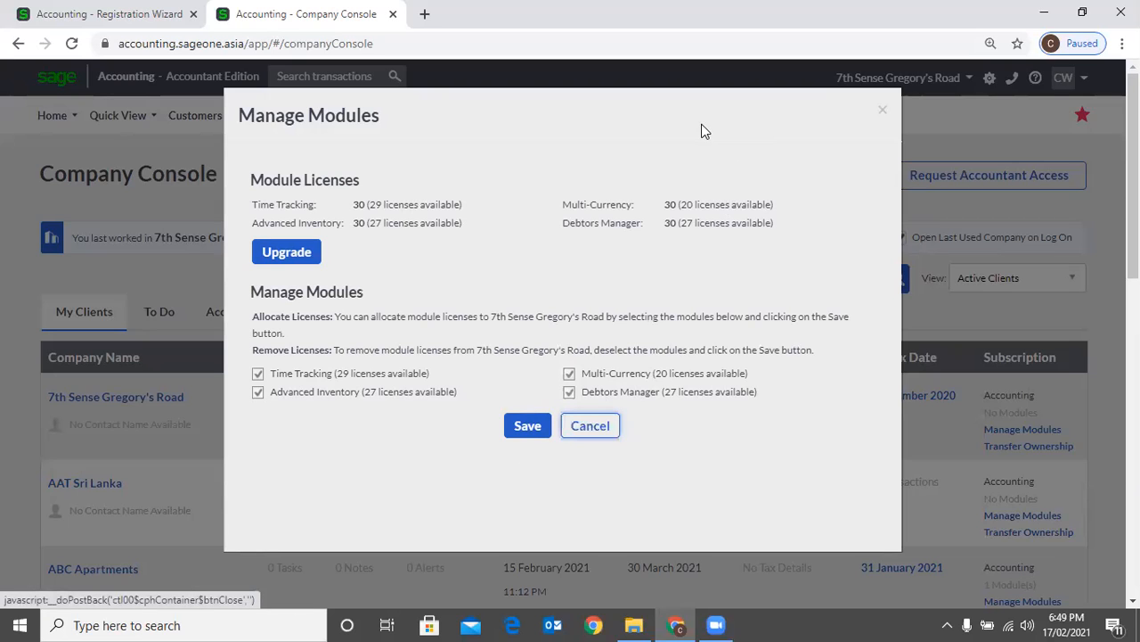
Reload the Company Console, select all four modules again for 7th Sense Gregory's Road, and close Manage Modules without saving
mouse_move(704, 131)
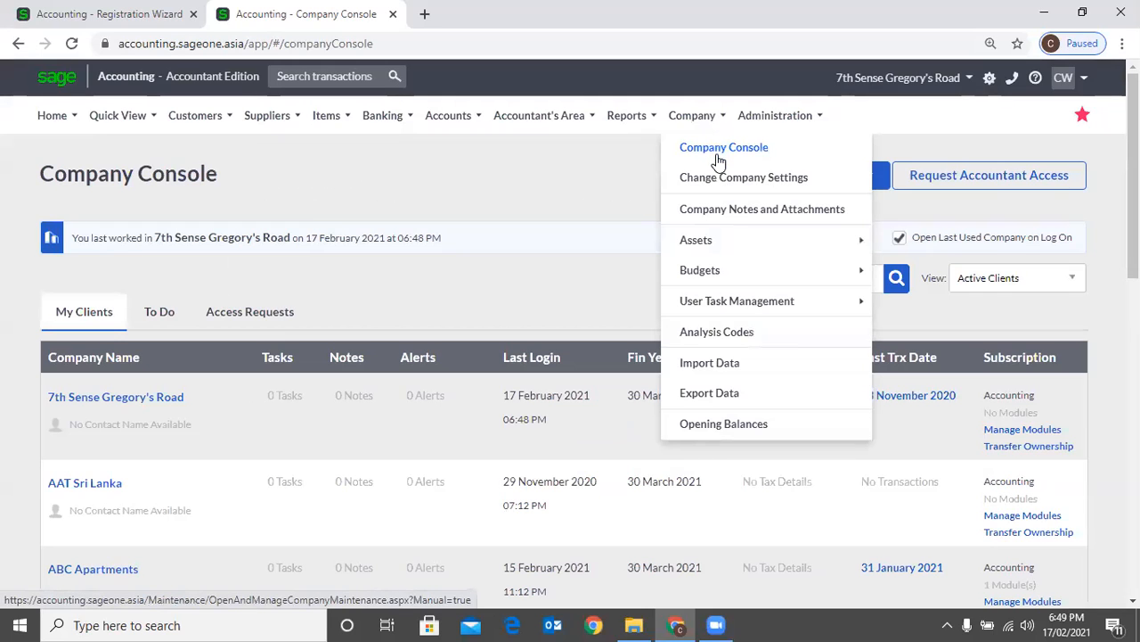
click(718, 161)
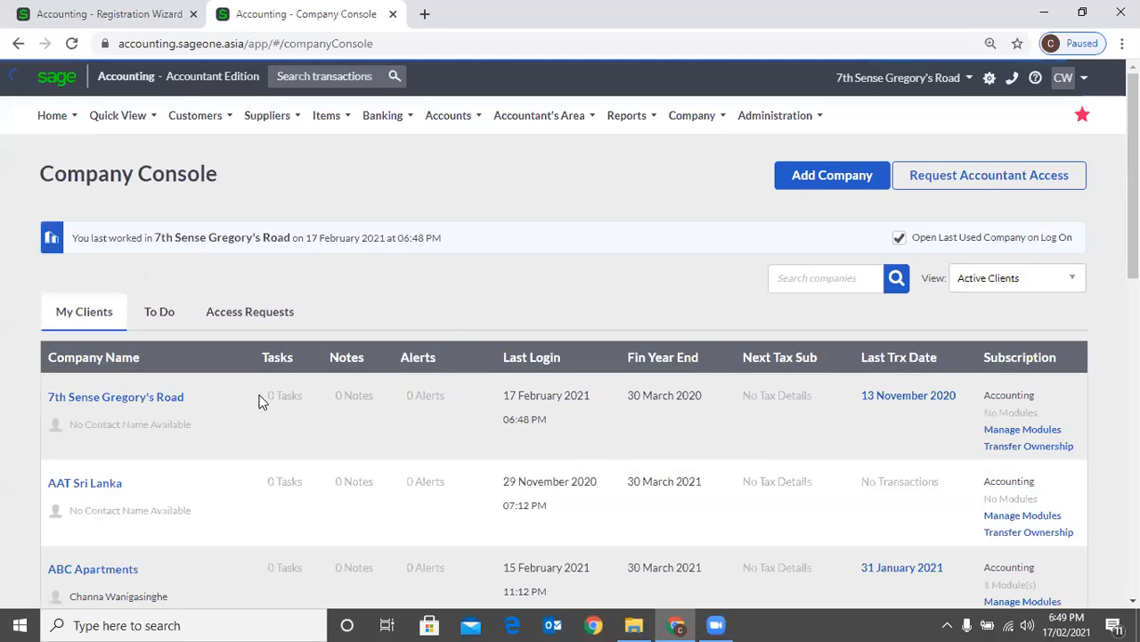
key(space)
key(Tab)
key(space)
key(Tab)
key(space)
key(Tab)
key(space)
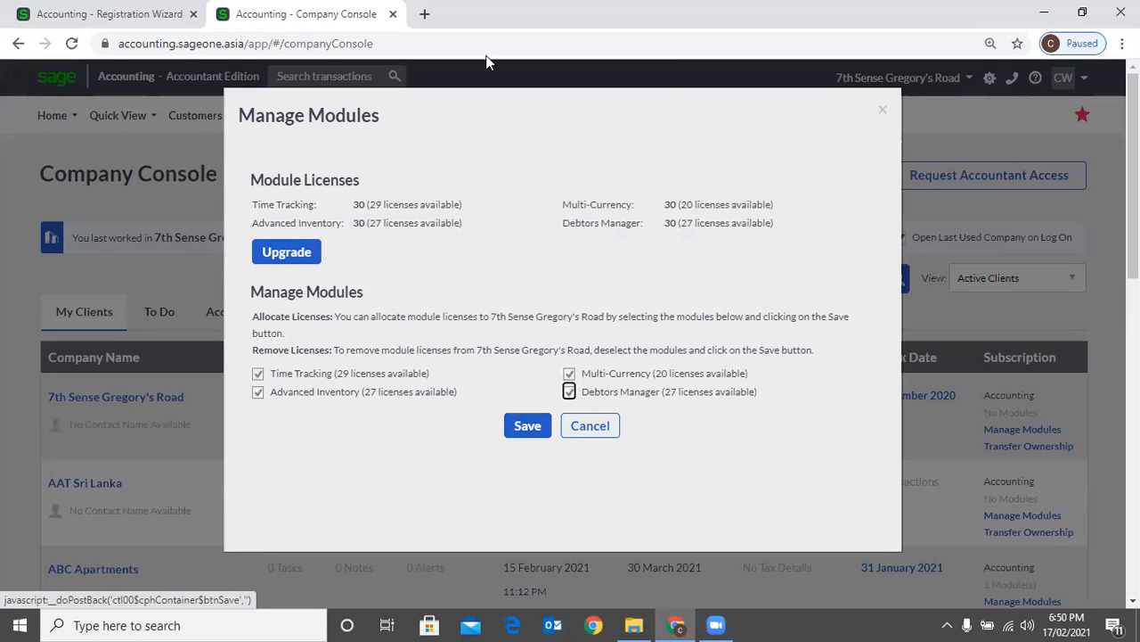
click(882, 110)
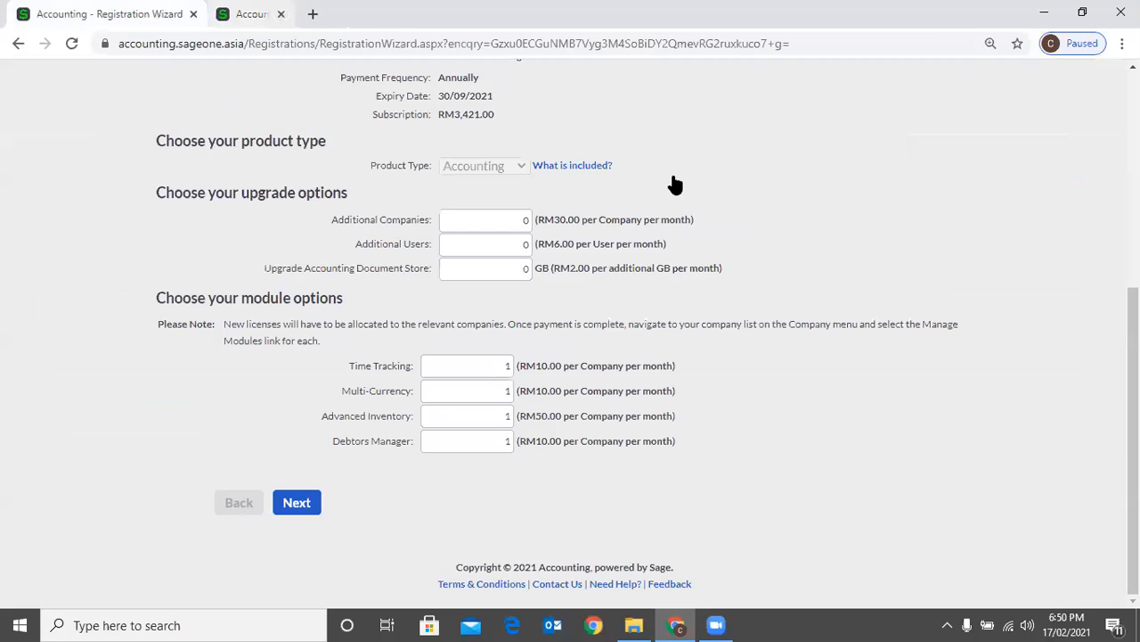
Look over the Company Details and Multi-Currency settings and the list of companies, and reopen the company settings from the Dashboard
scroll(466, 220, up, 4)
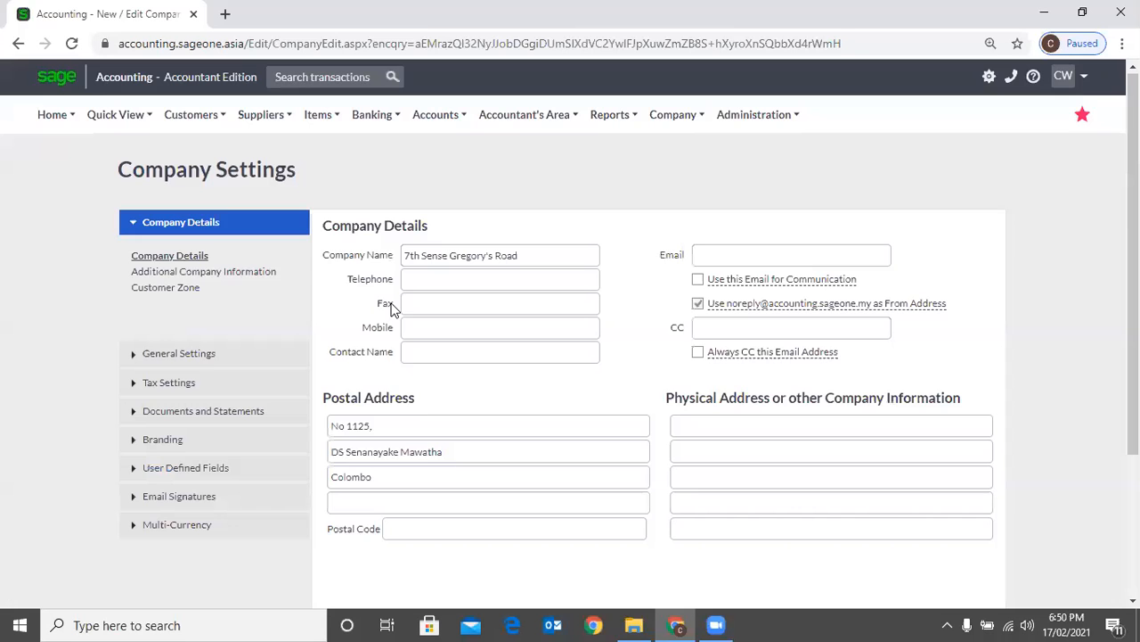
scroll(390, 285, down, 1)
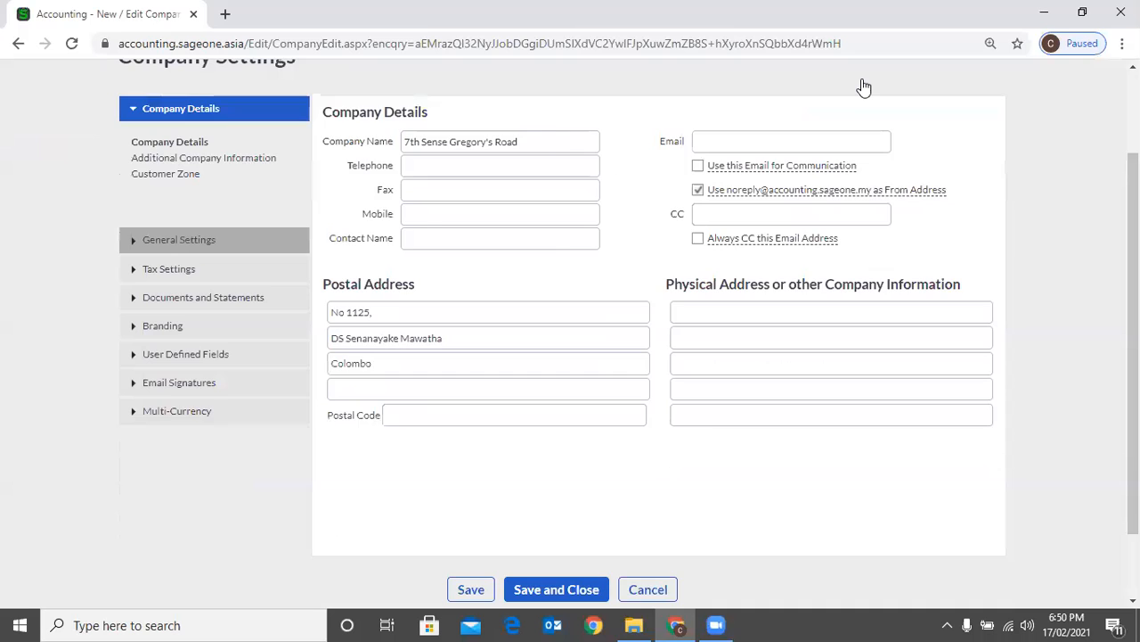
click(891, 82)
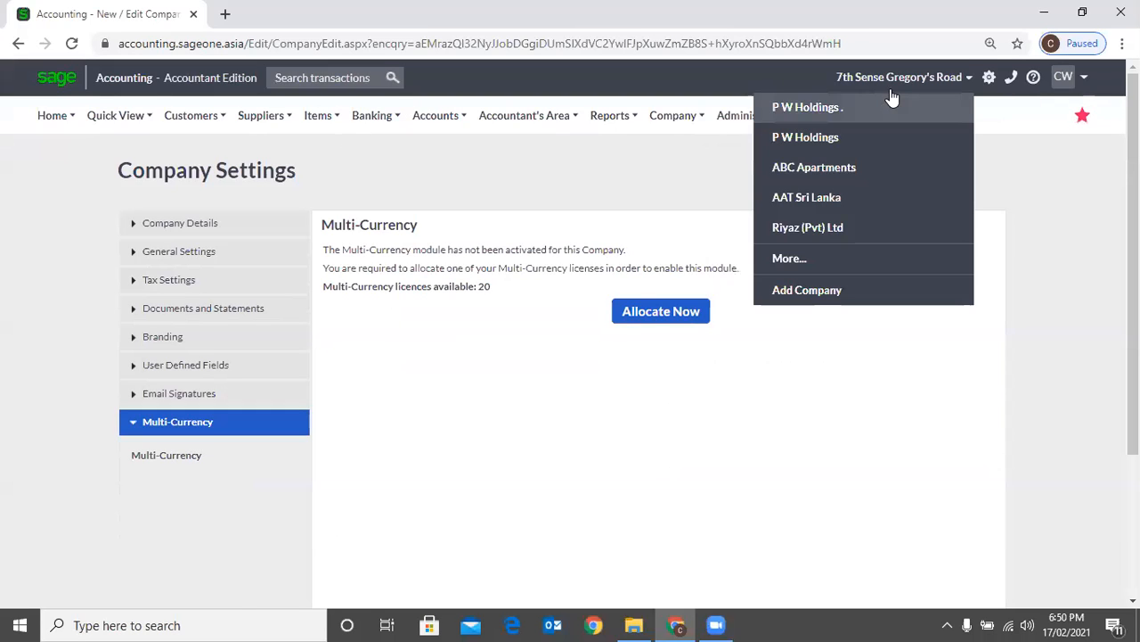
click(902, 287)
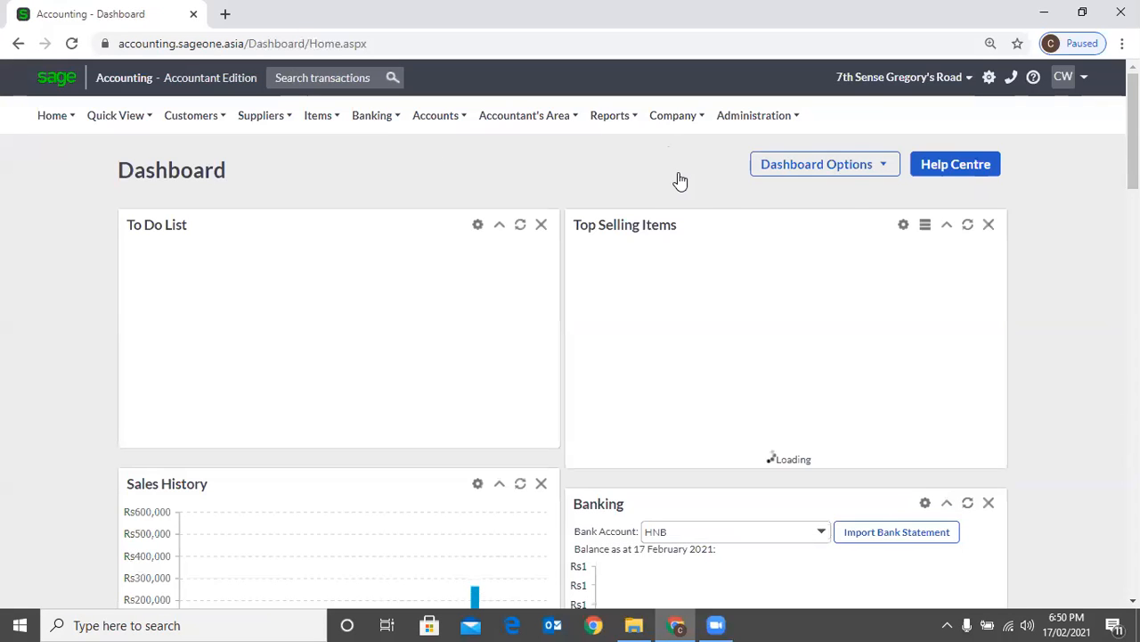
click(686, 176)
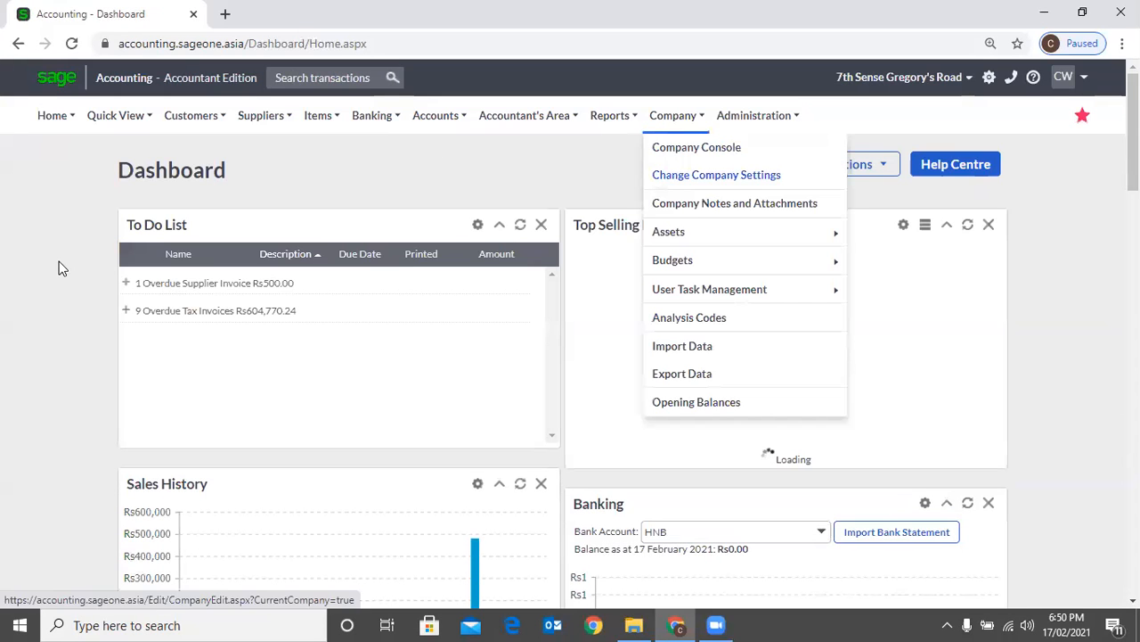
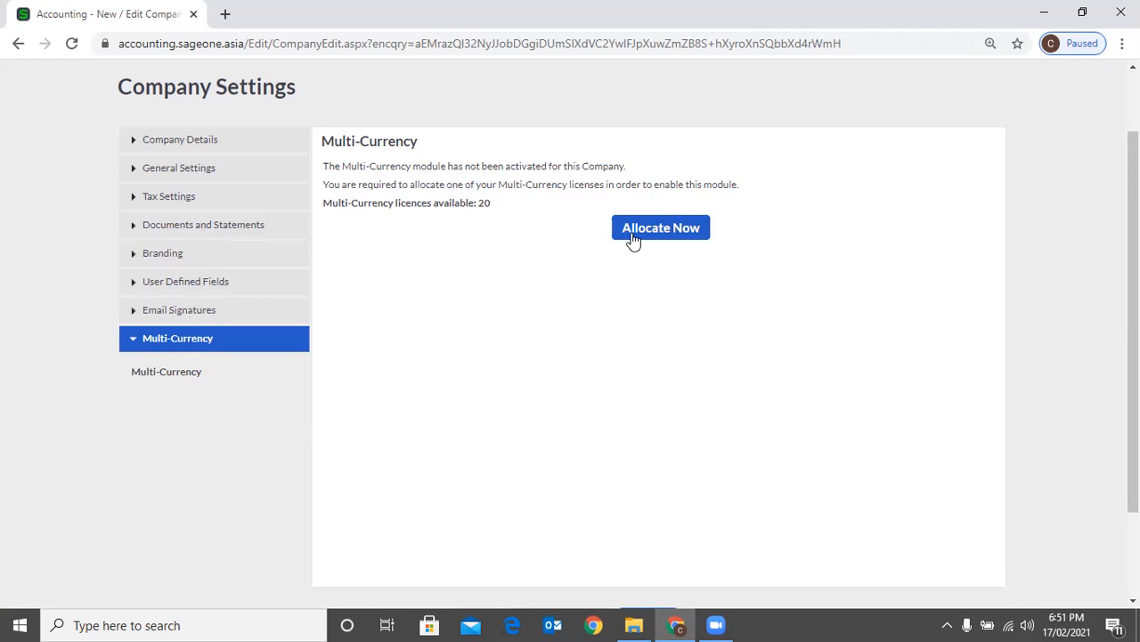
Reload the company settings of 7th Sense Gregory's Road and allocate a Multi-Currency license to the company
scroll(679, 147, up, 1)
click(702, 120)
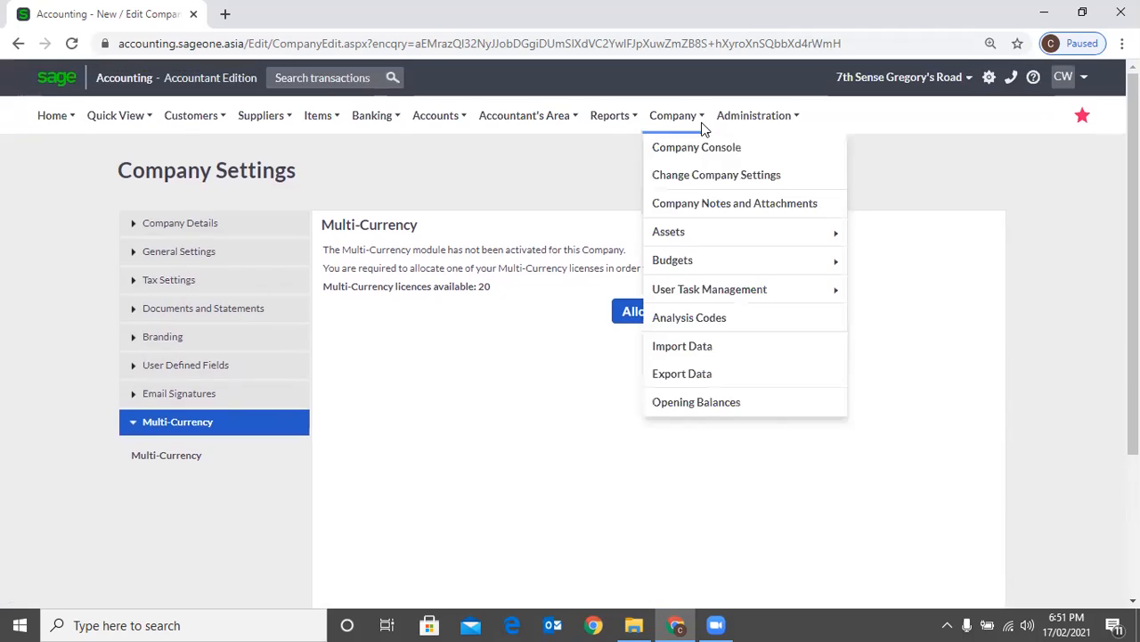
click(708, 179)
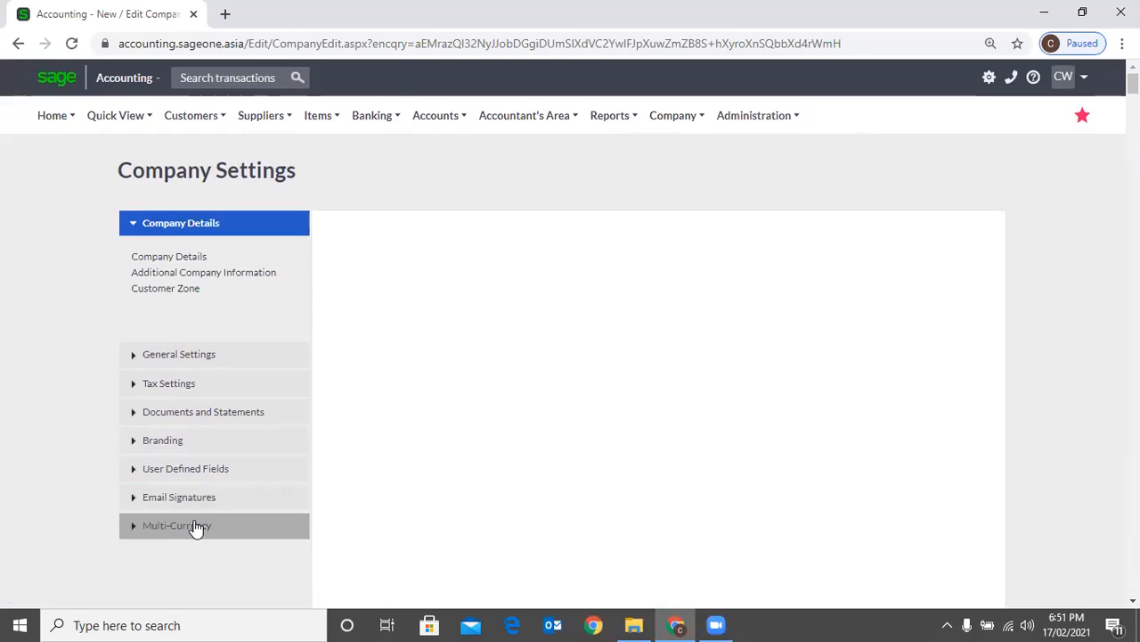
click(196, 527)
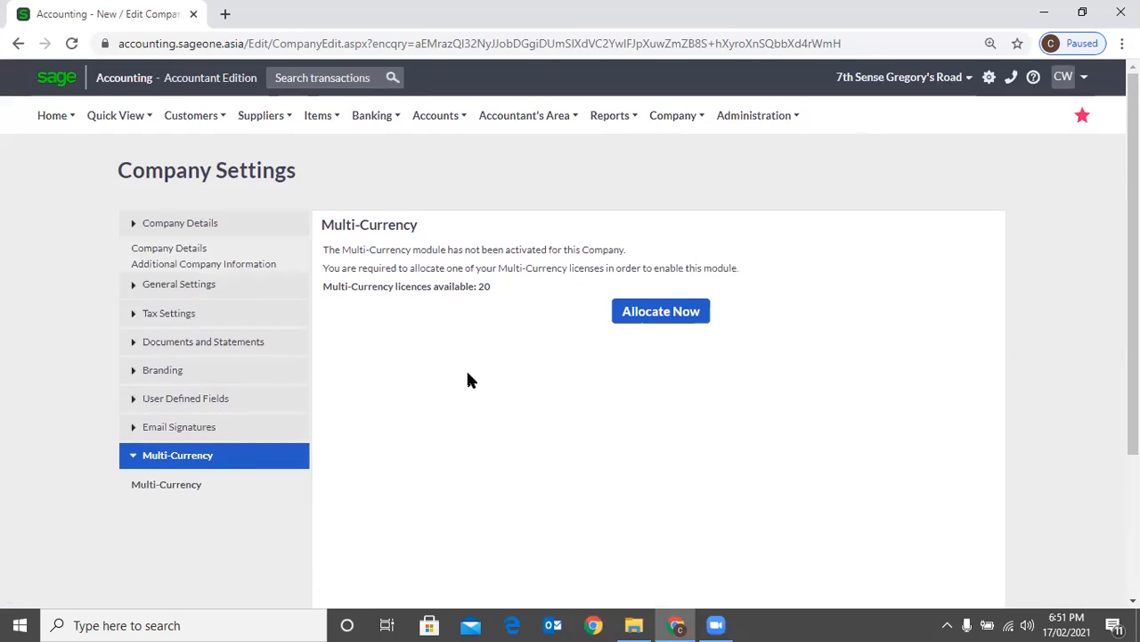
click(644, 325)
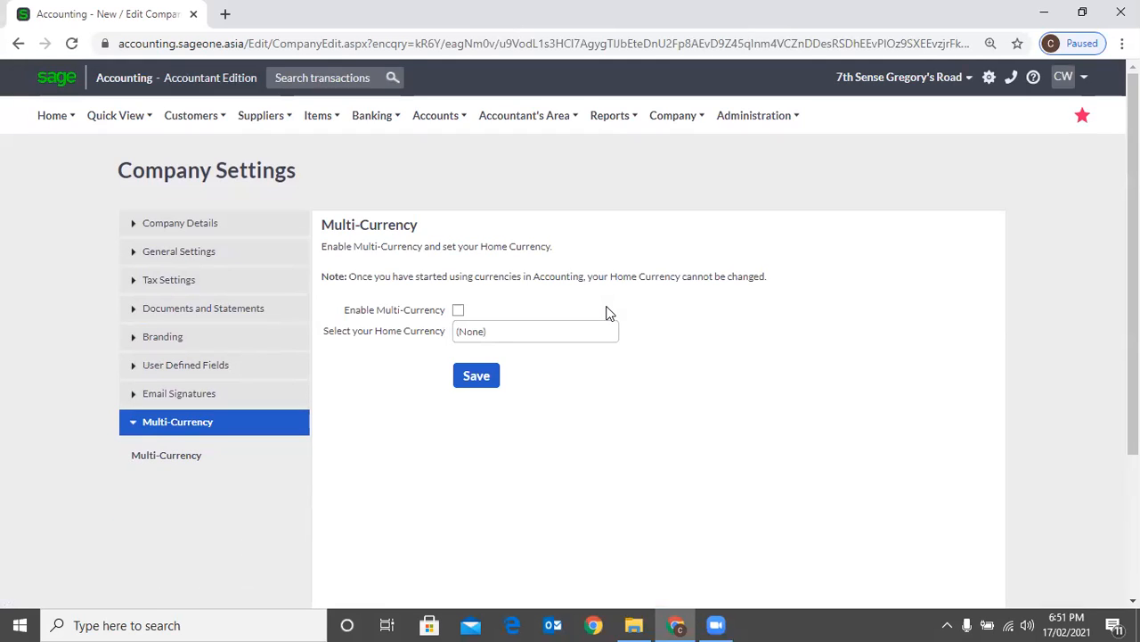
Enable Multi-Currency for 7th Sense Gregory's Road and try looking up Sri Lankan Rupee as its home currency
click(457, 312)
click(608, 338)
click(609, 343)
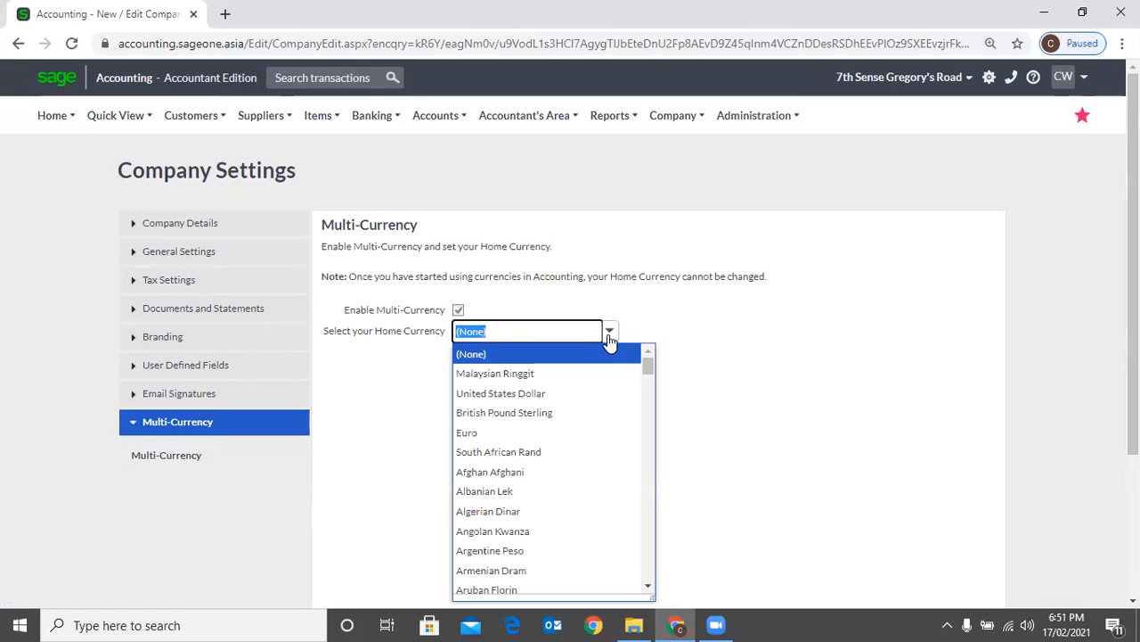
click(680, 322)
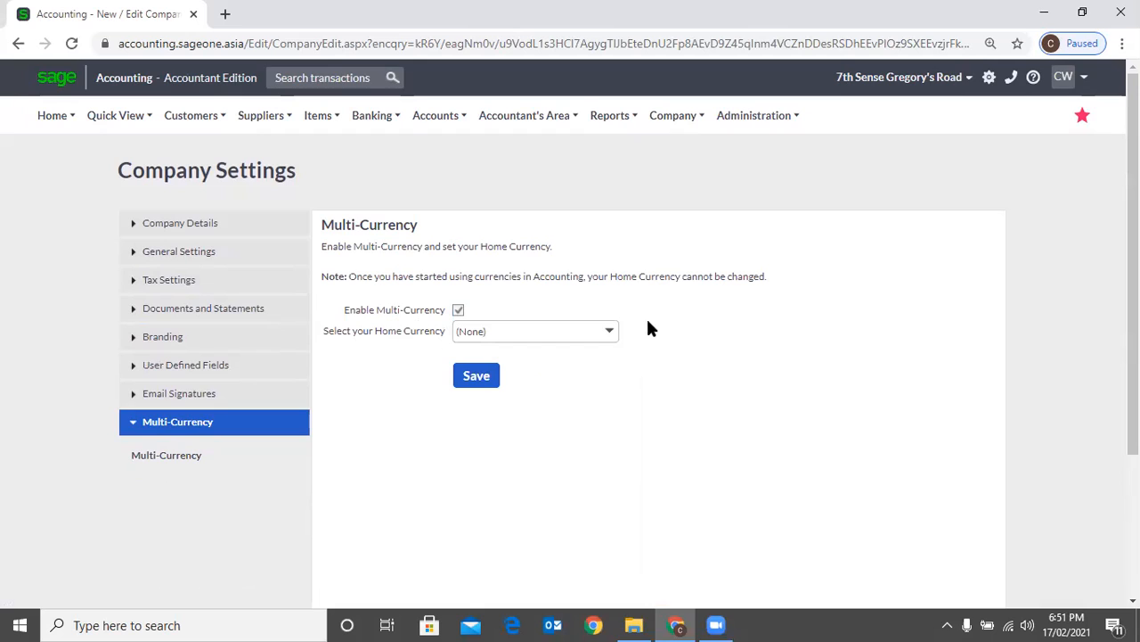
click(610, 333)
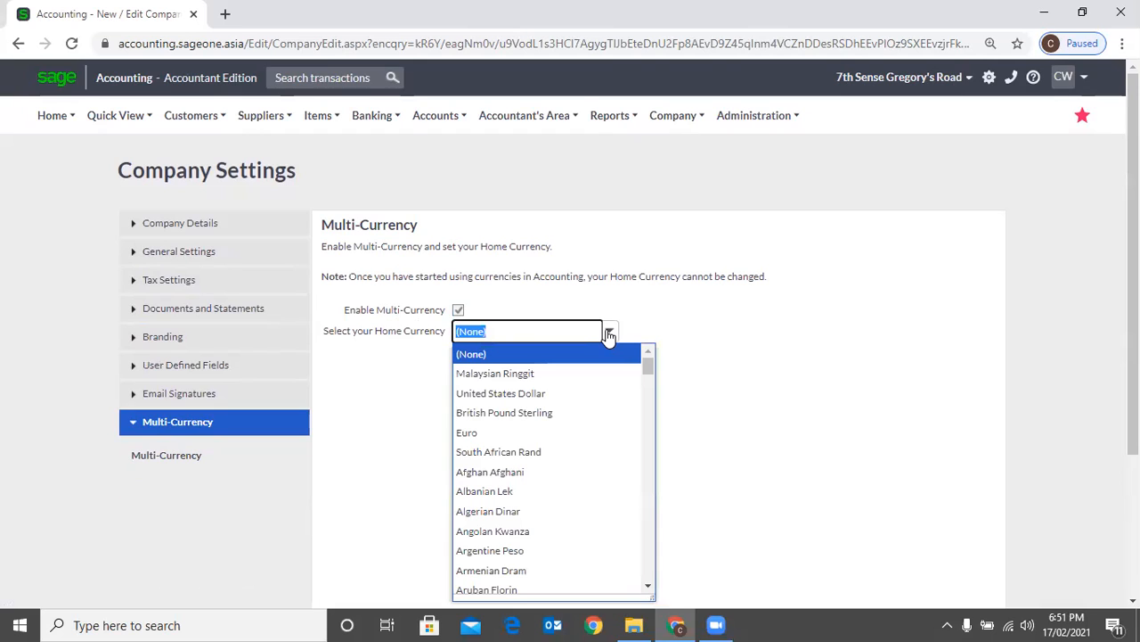
text(S)
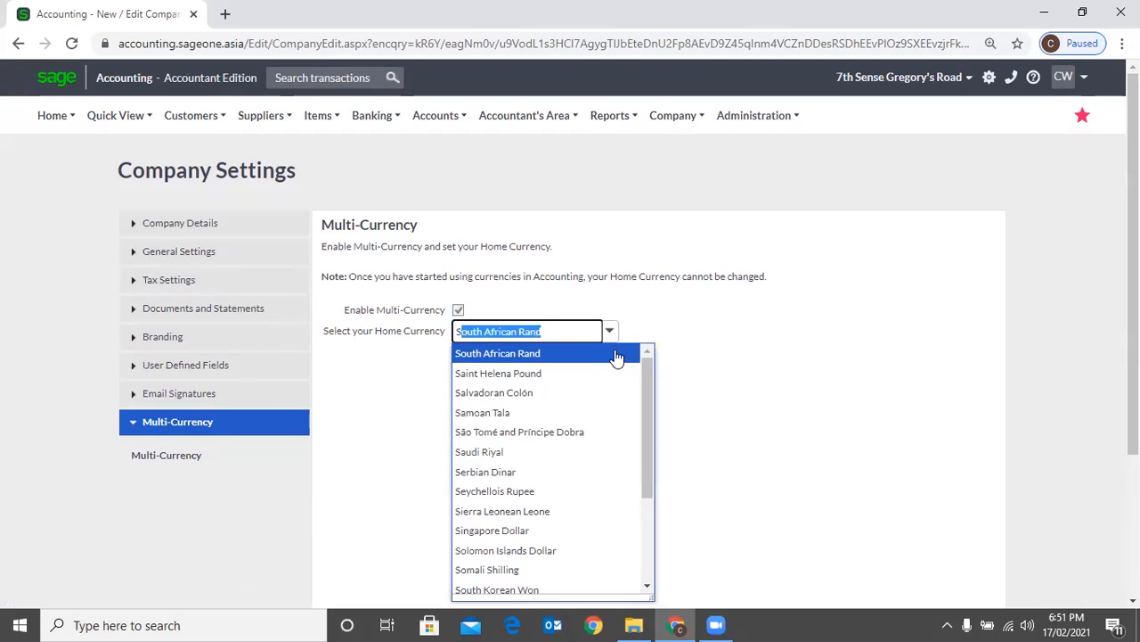
text(ri Lankan Rupee)
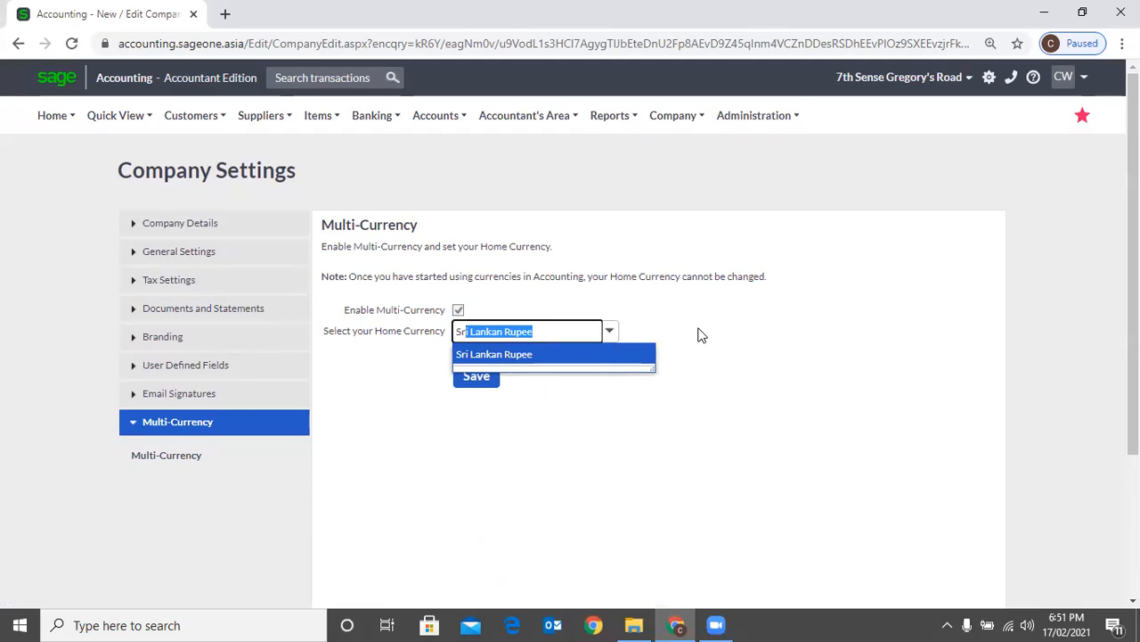
click(699, 334)
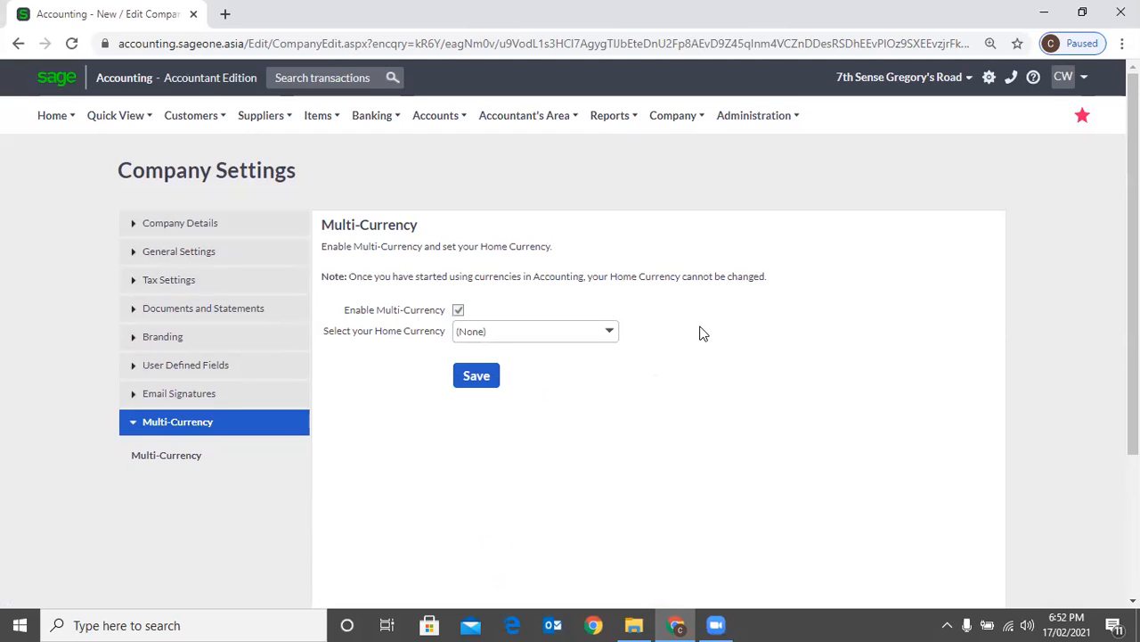
Choose United States Dollar as the home currency of 7th Sense Gregory's Road, without saving
click(613, 334)
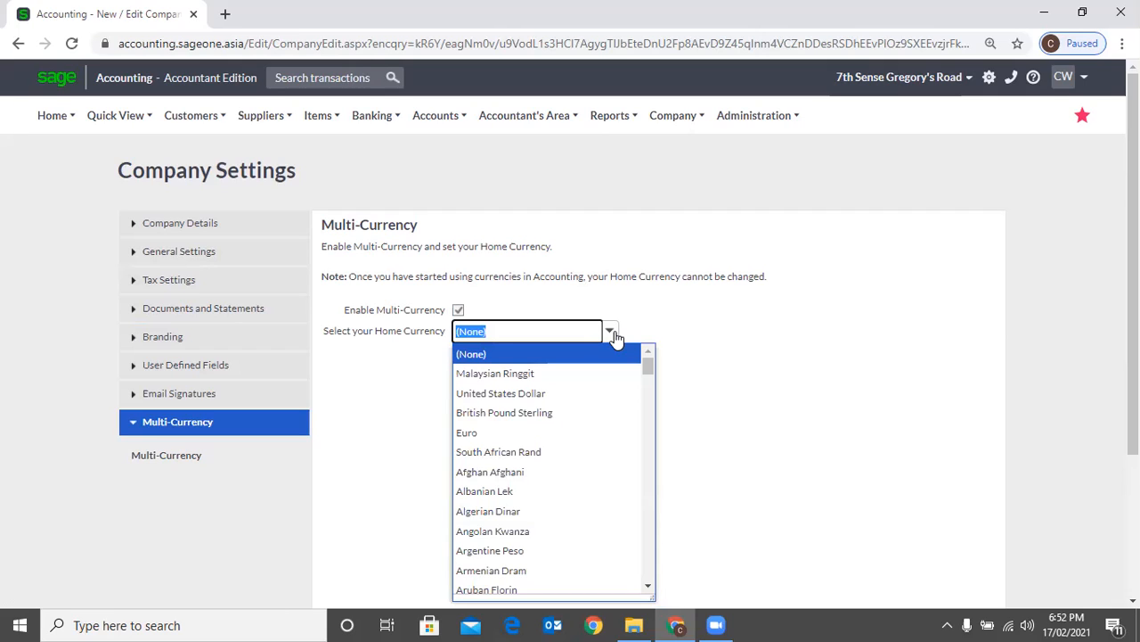
click(588, 393)
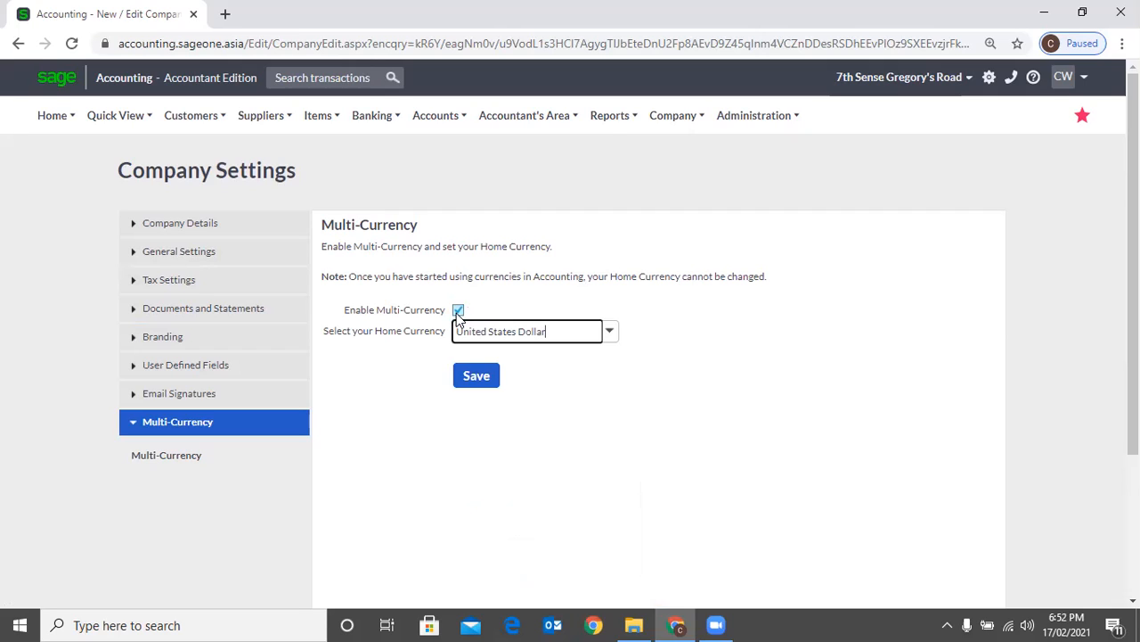
click(607, 336)
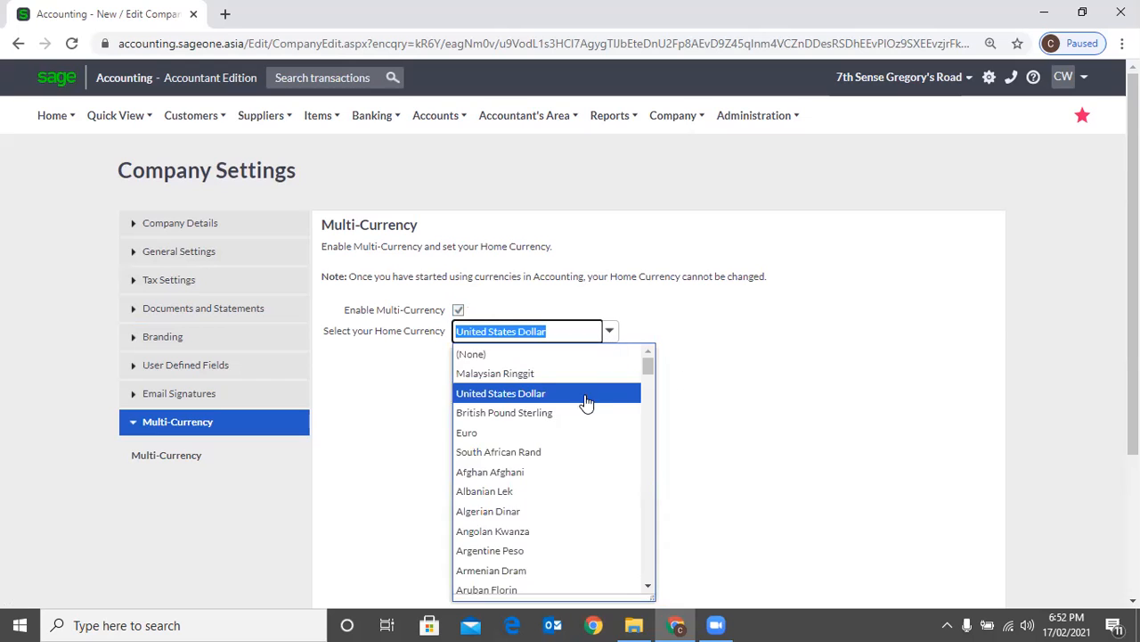
scroll(587, 410, down, 3)
click(645, 318)
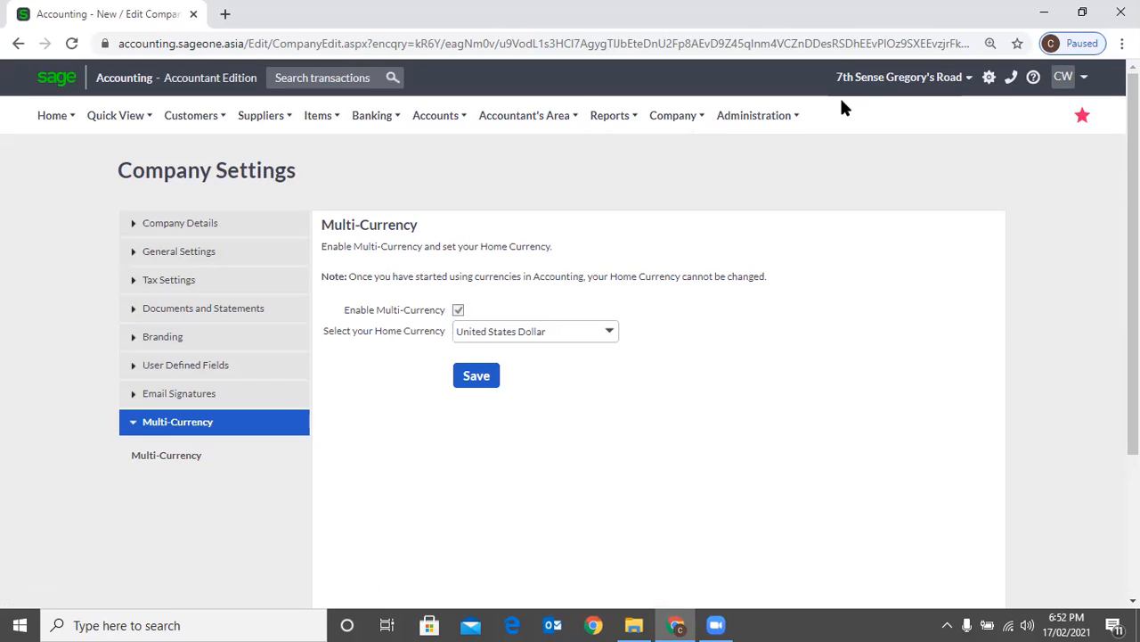
Switch to the P W Holdings company and add Australian Dollar to its Multi-Currency list
click(882, 78)
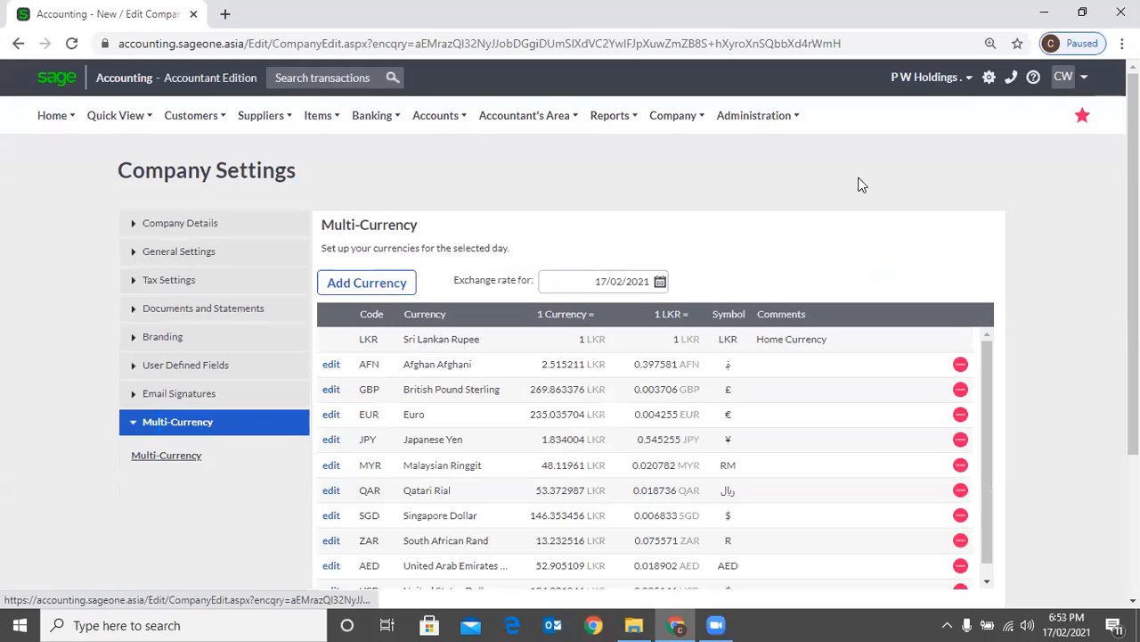
click(381, 293)
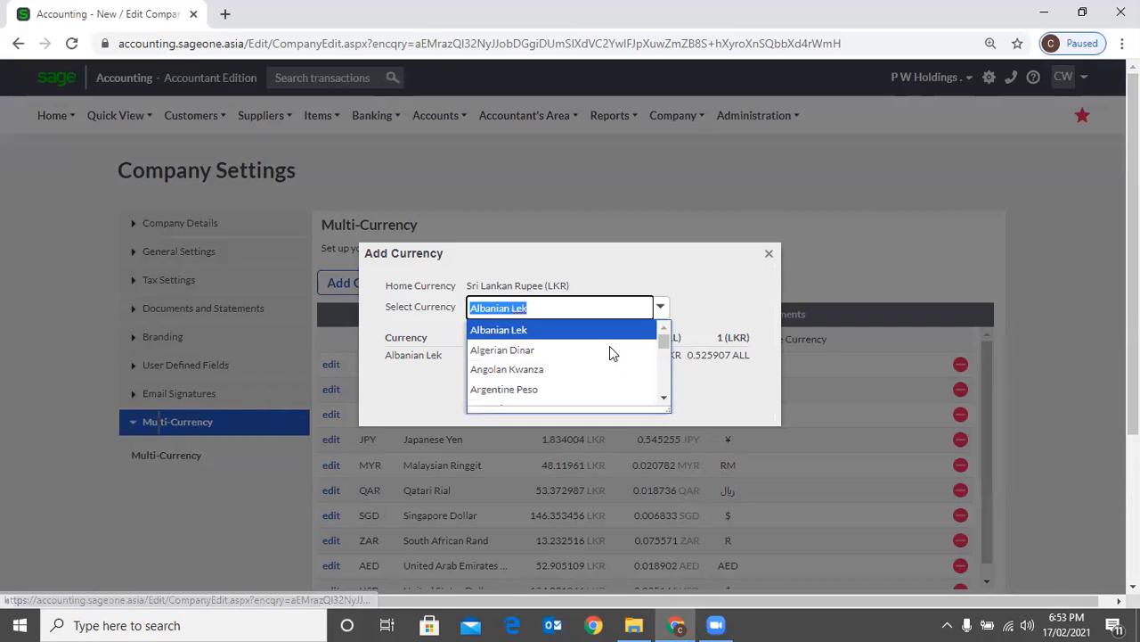
scroll(577, 399, down, 2)
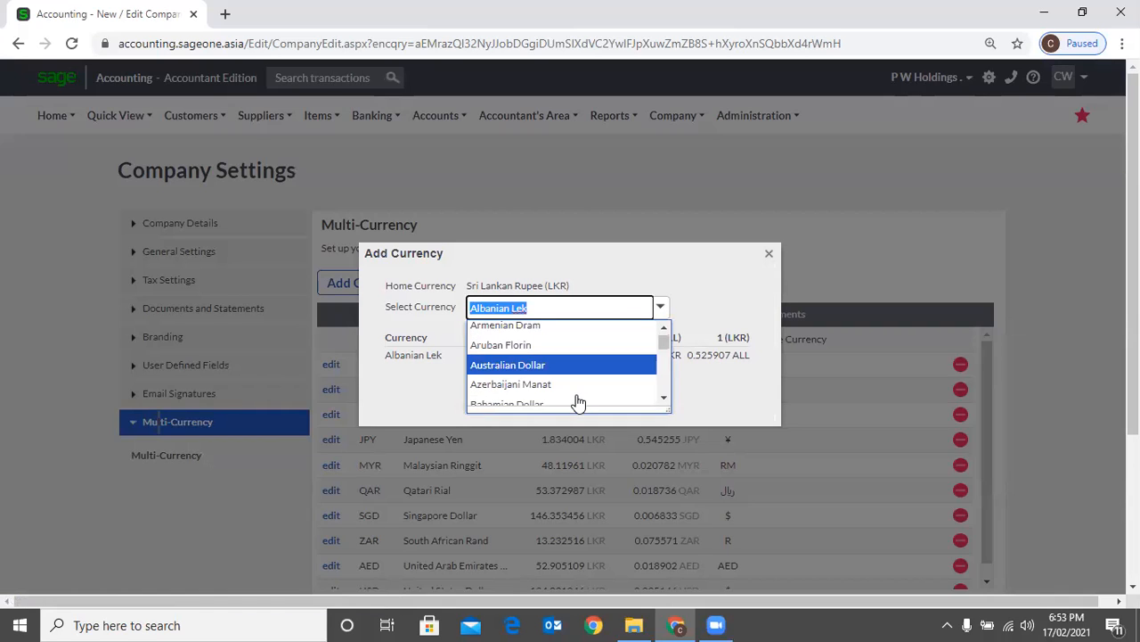
key(Return)
click(566, 395)
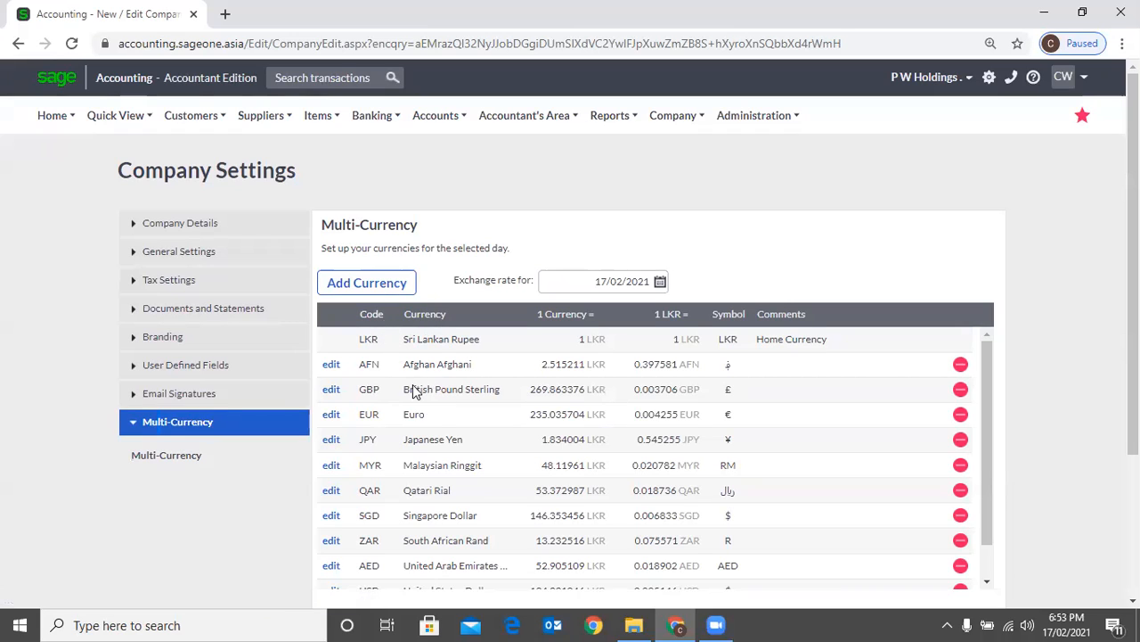
scroll(365, 579, down, 2)
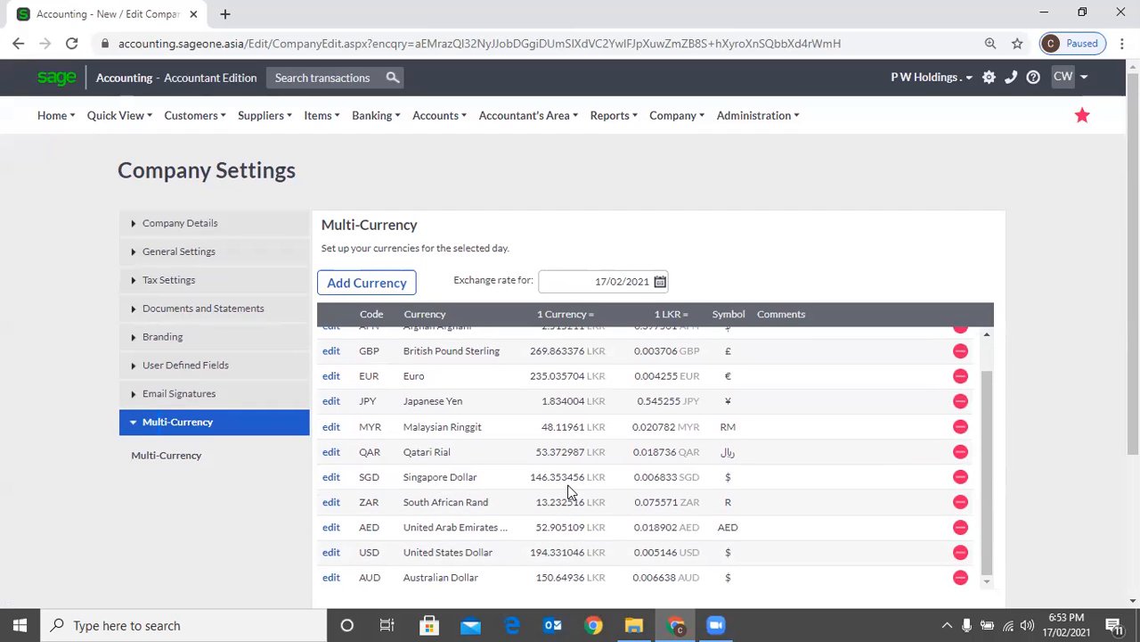
Open the British Pound Sterling exchange rate, select a new custom exchange rate, and close the dialog without updating
scroll(560, 354, up, 2)
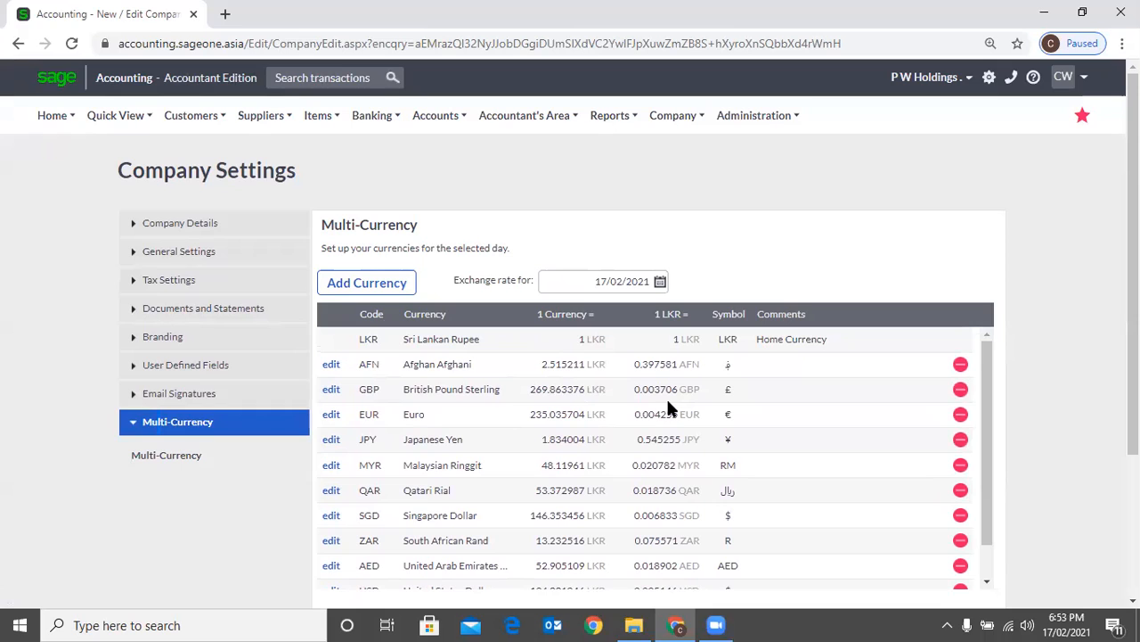
click(331, 397)
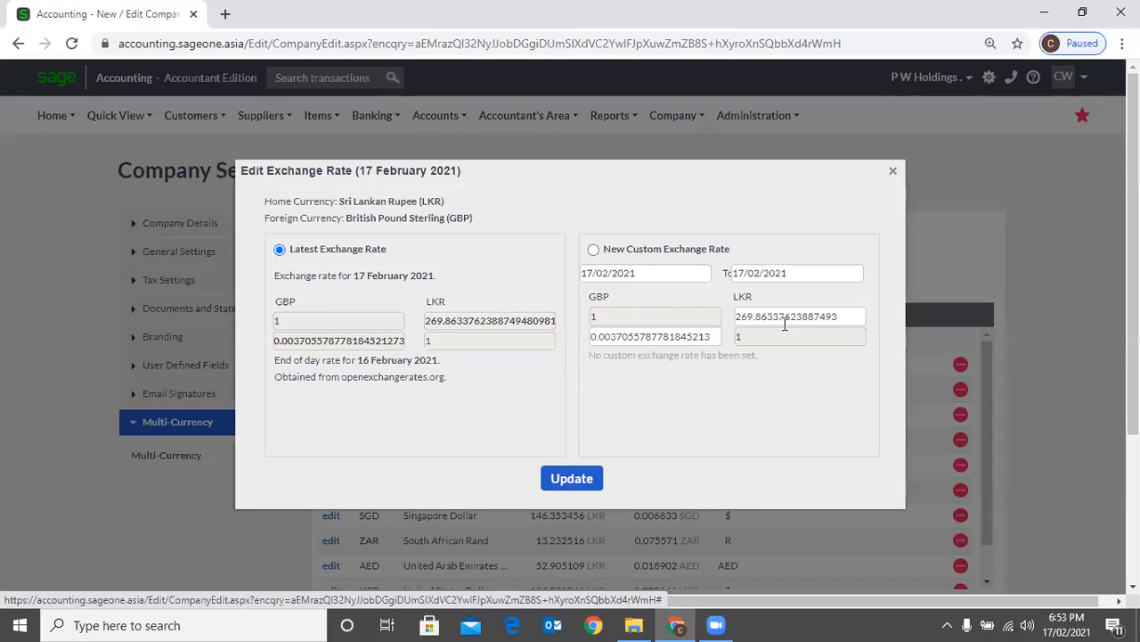
click(785, 323)
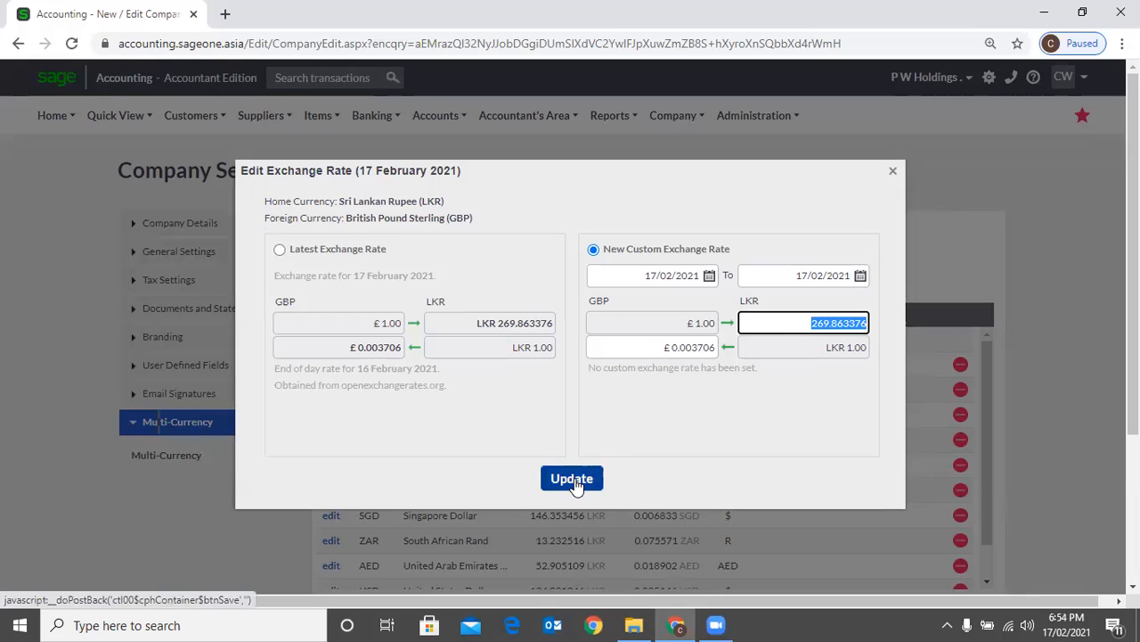
click(892, 174)
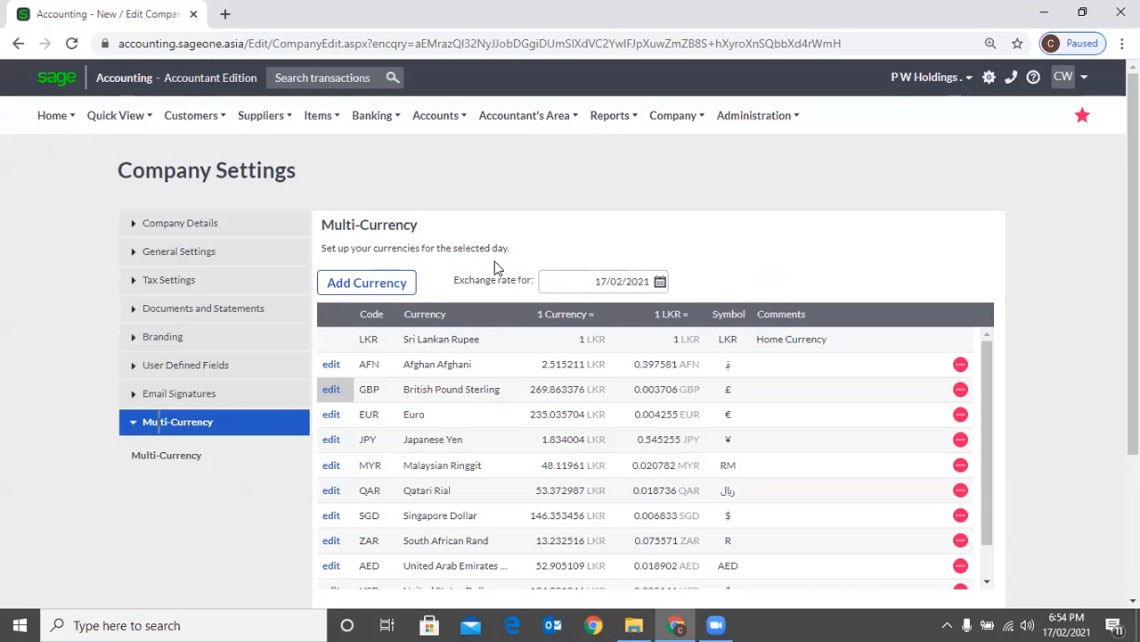
Look over the currencies, exchange rates and saving options in the Multi-Currency settings of P W Holdings
click(383, 282)
scroll(633, 417, down, 1)
scroll(1096, 444, down, 2)
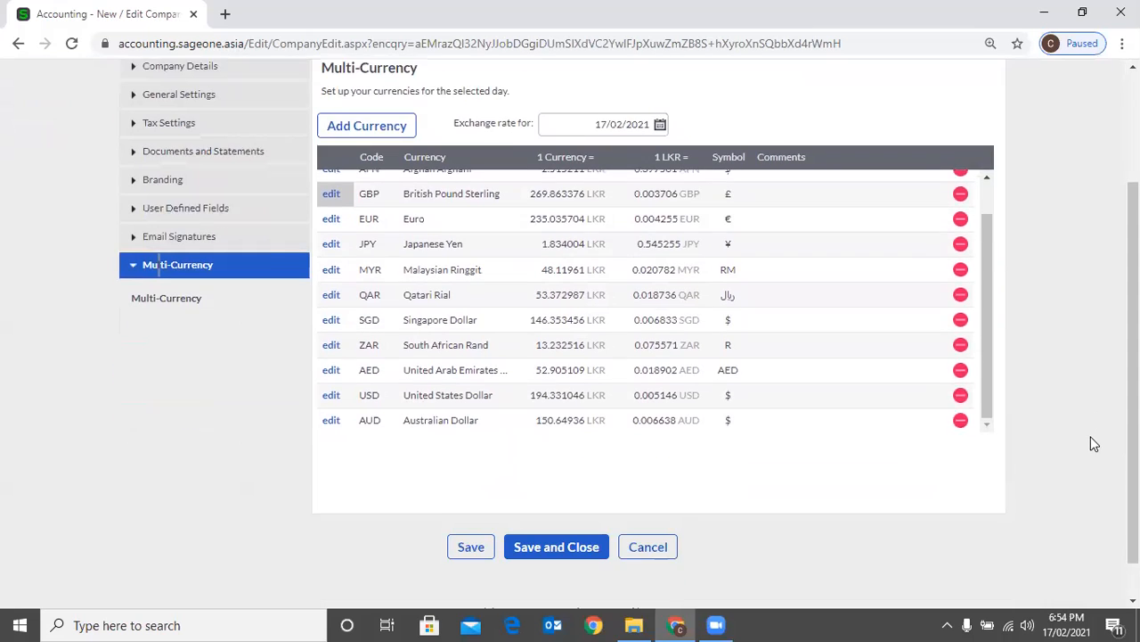
scroll(1090, 431, up, 1)
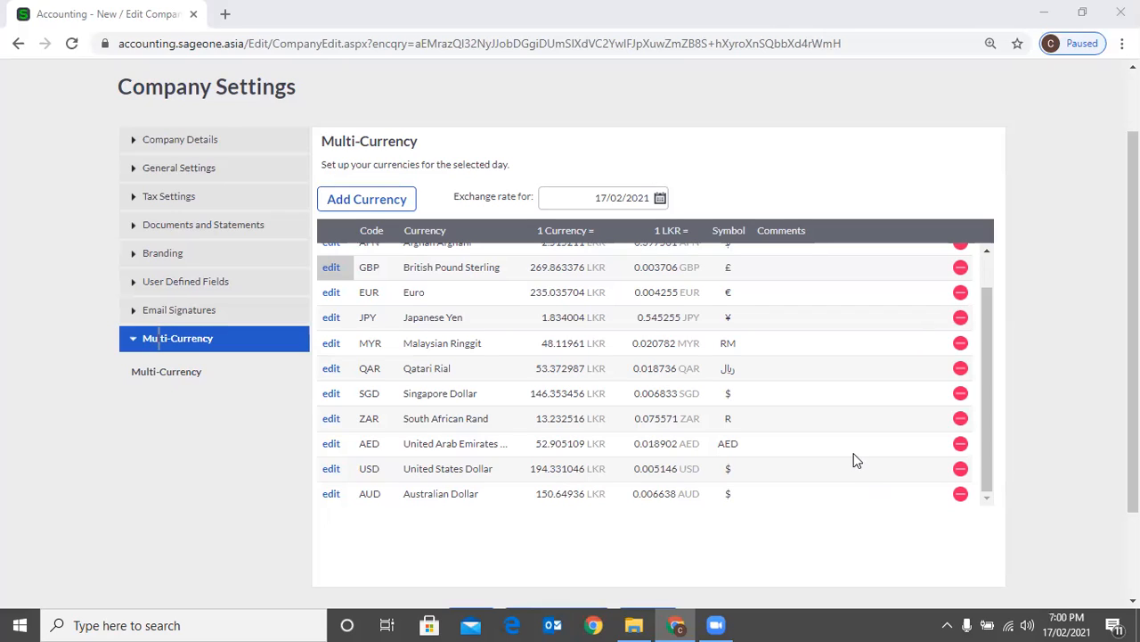
scroll(853, 459, up, 1)
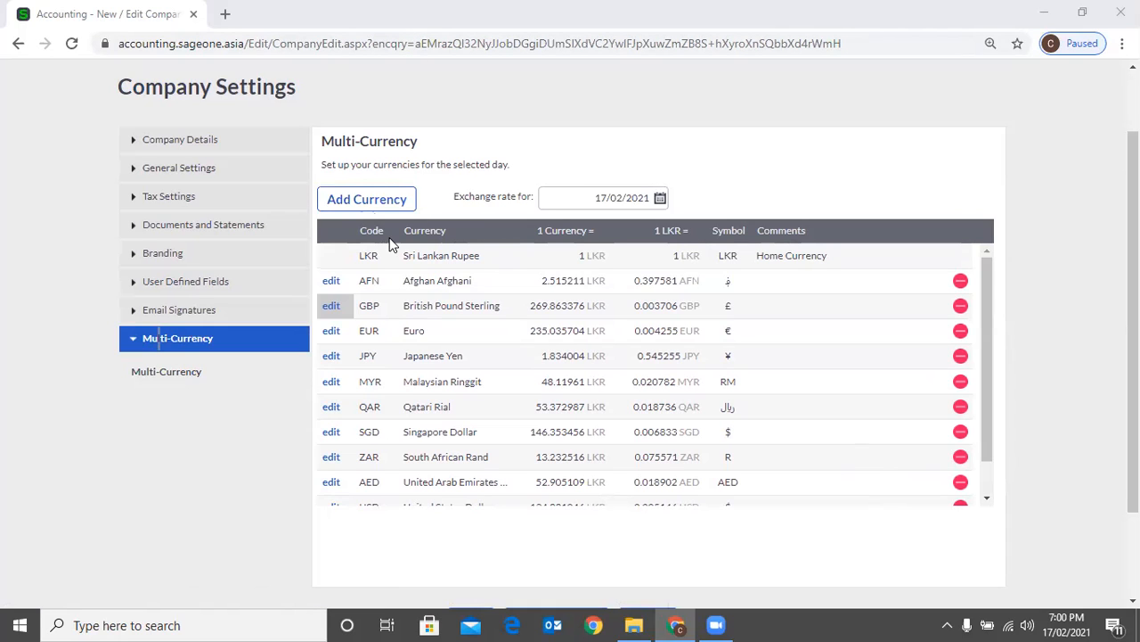
scroll(666, 354, down, 4)
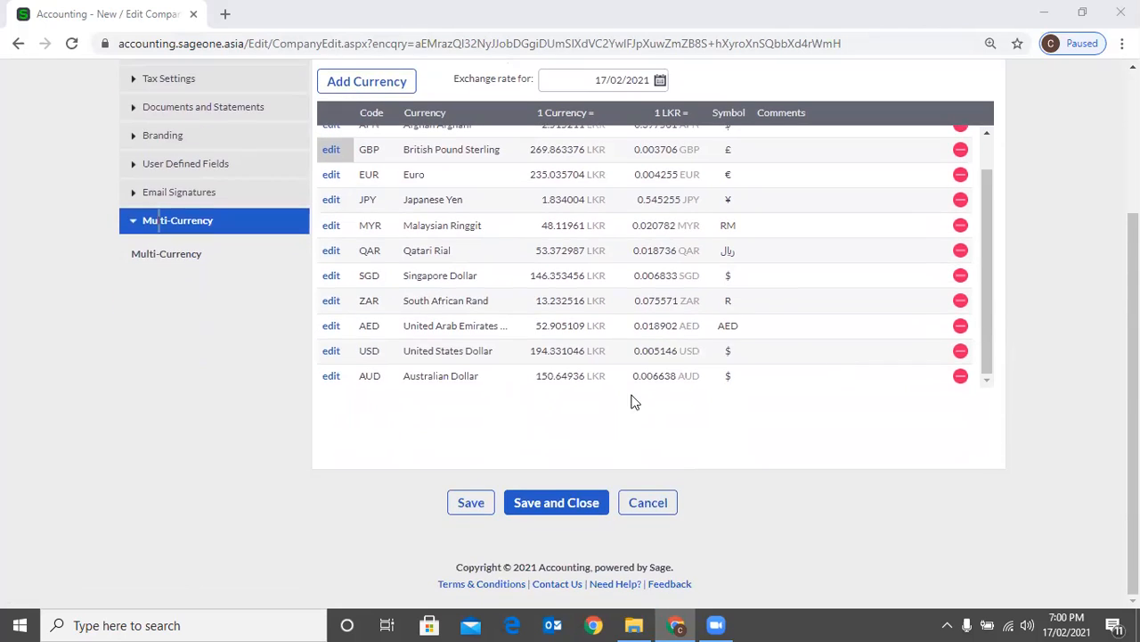
scroll(399, 415, up, 3)
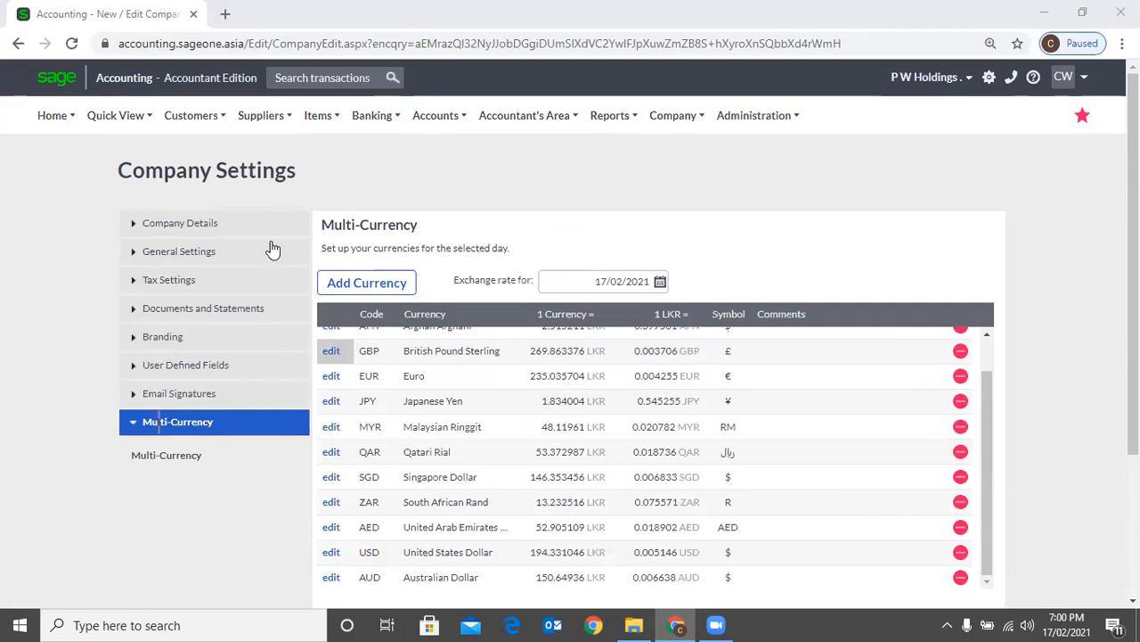
Review the Regional Settings, Tax Settings, Document Numbers and Branding sections of P W Holdings, and return to Multi-Currency
click(243, 230)
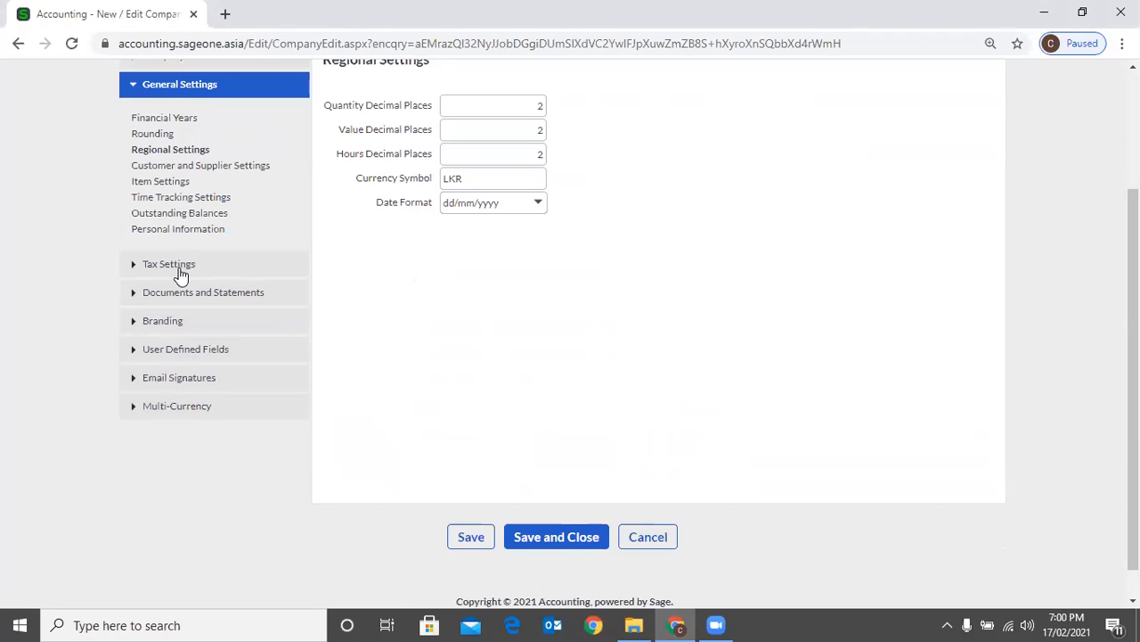
scroll(180, 275, up, 1)
click(205, 250)
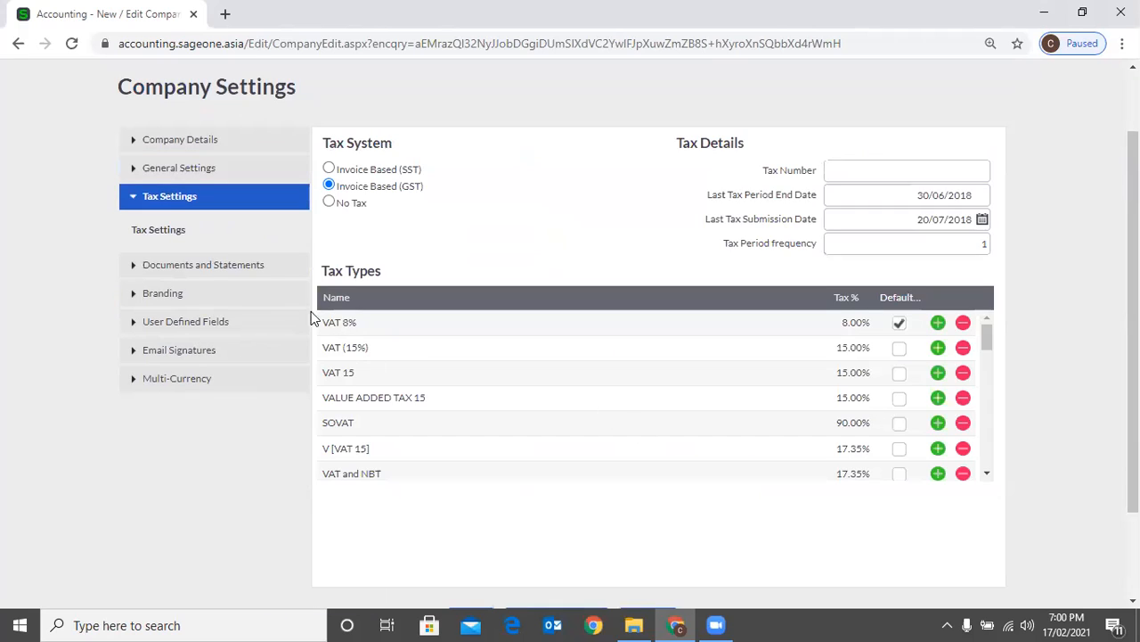
click(227, 266)
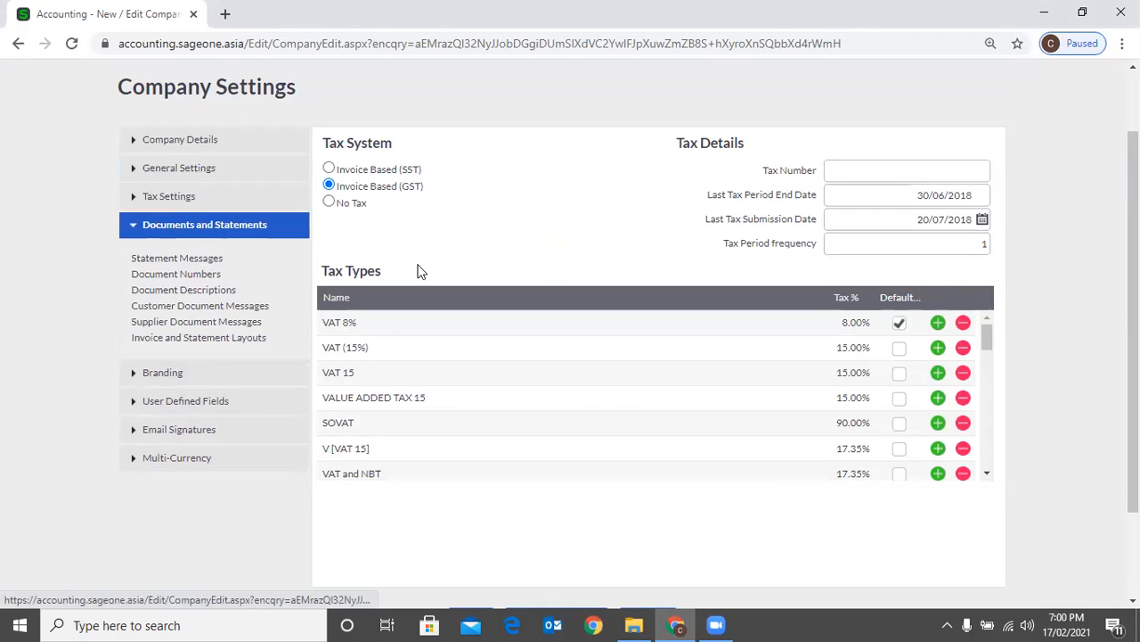
click(214, 273)
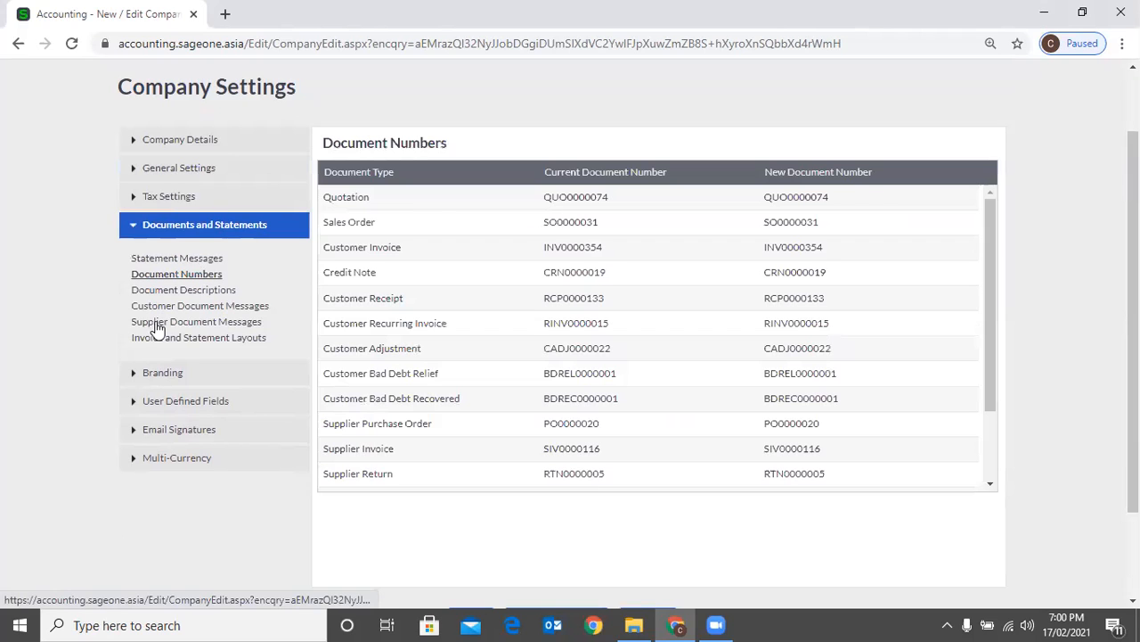
click(169, 374)
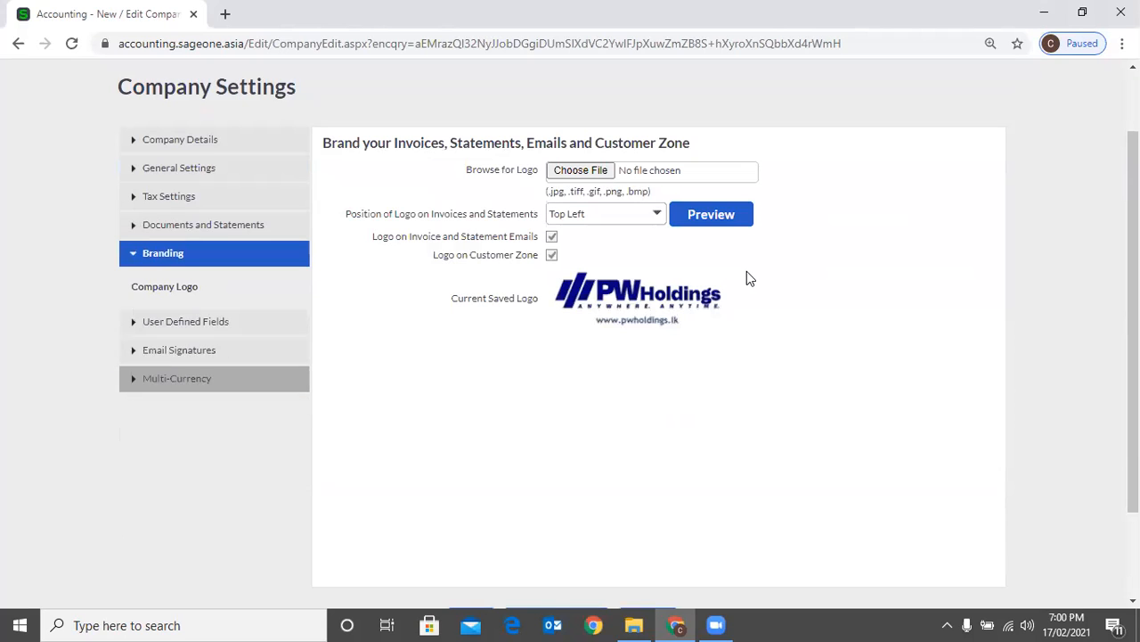
click(251, 403)
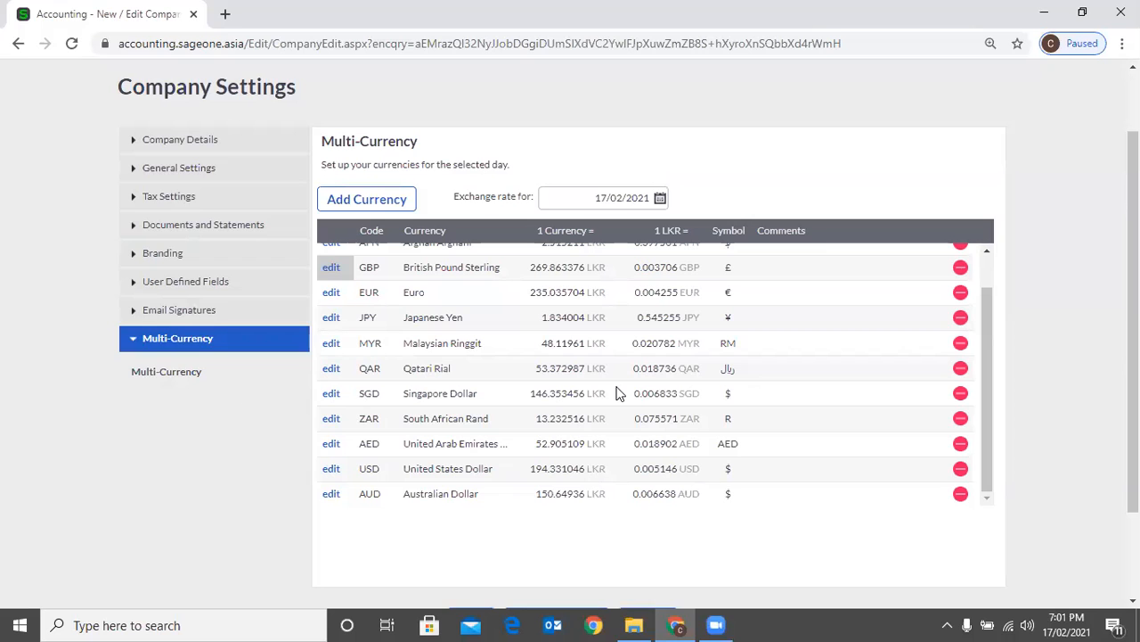
scroll(1058, 429, up, 2)
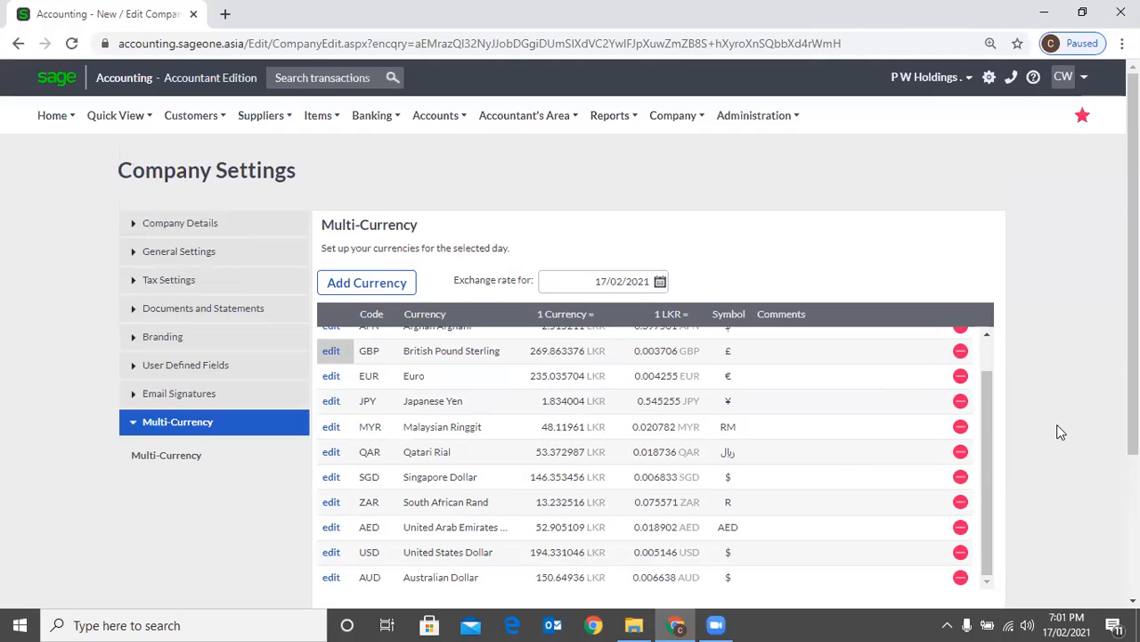
Open a blank new customer record in the P W Holdings company
scroll(989, 358, up, 1)
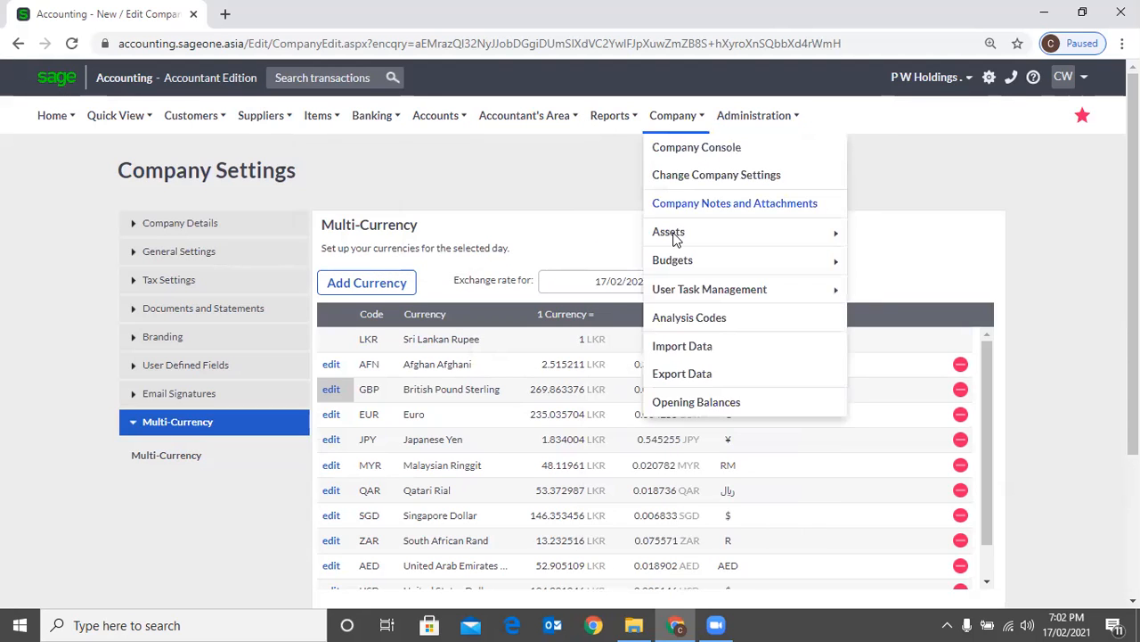
mouse_move(675, 236)
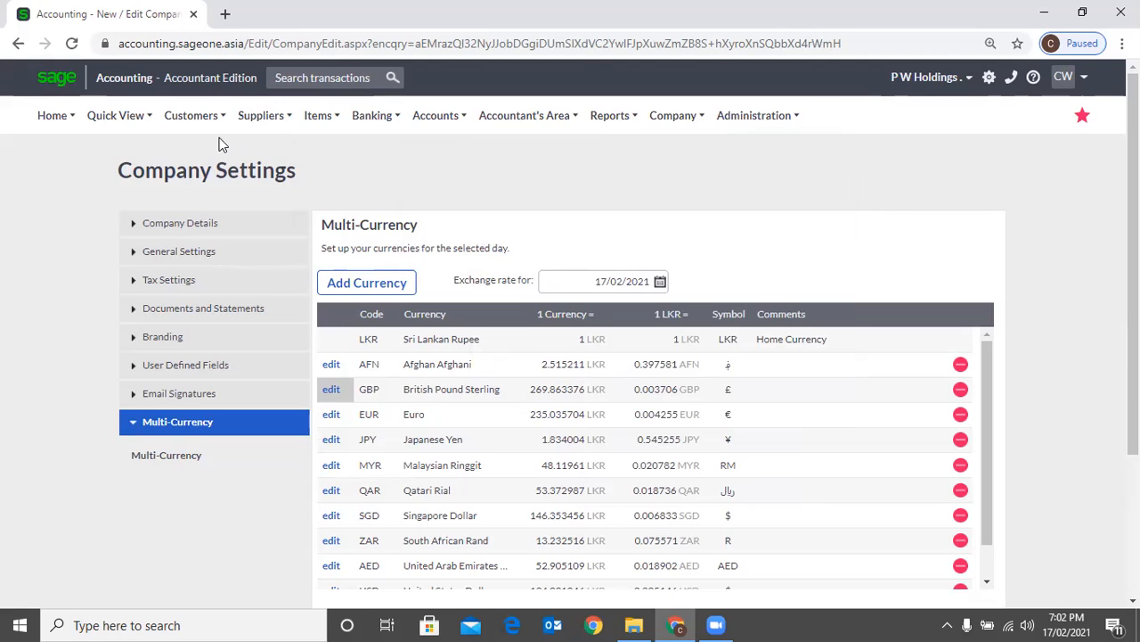
mouse_move(196, 121)
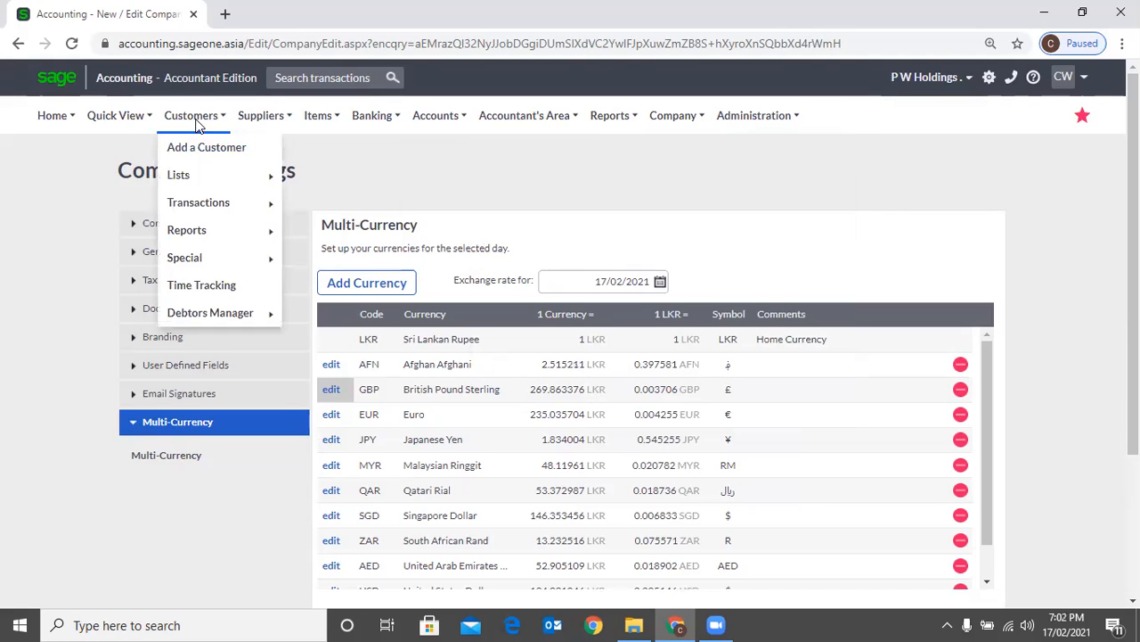
click(239, 155)
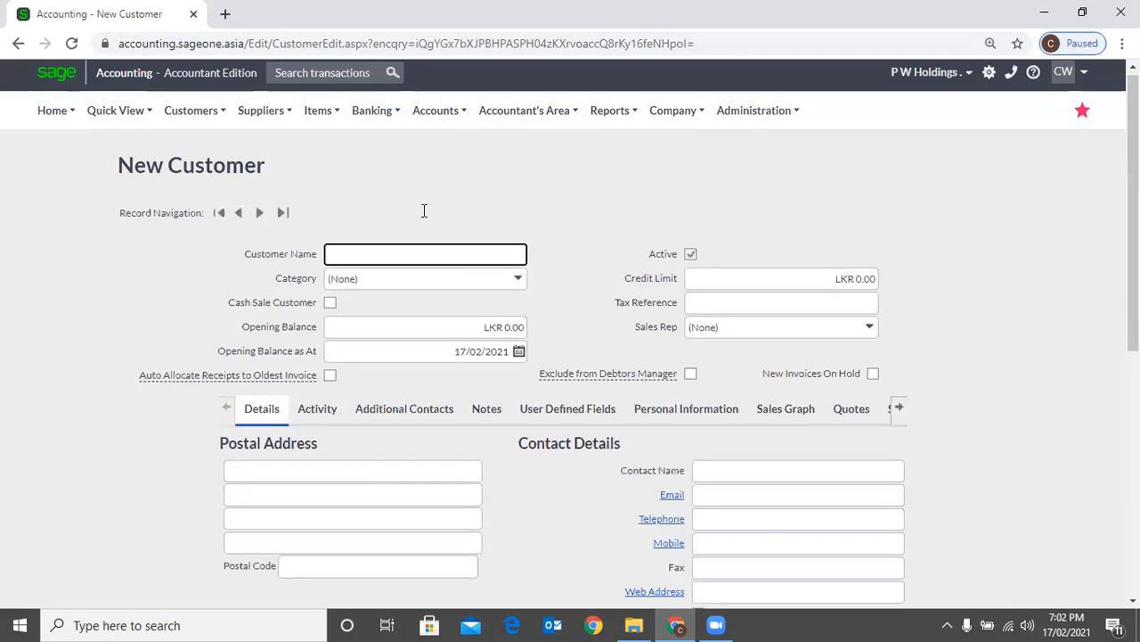
scroll(423, 211, down, 2)
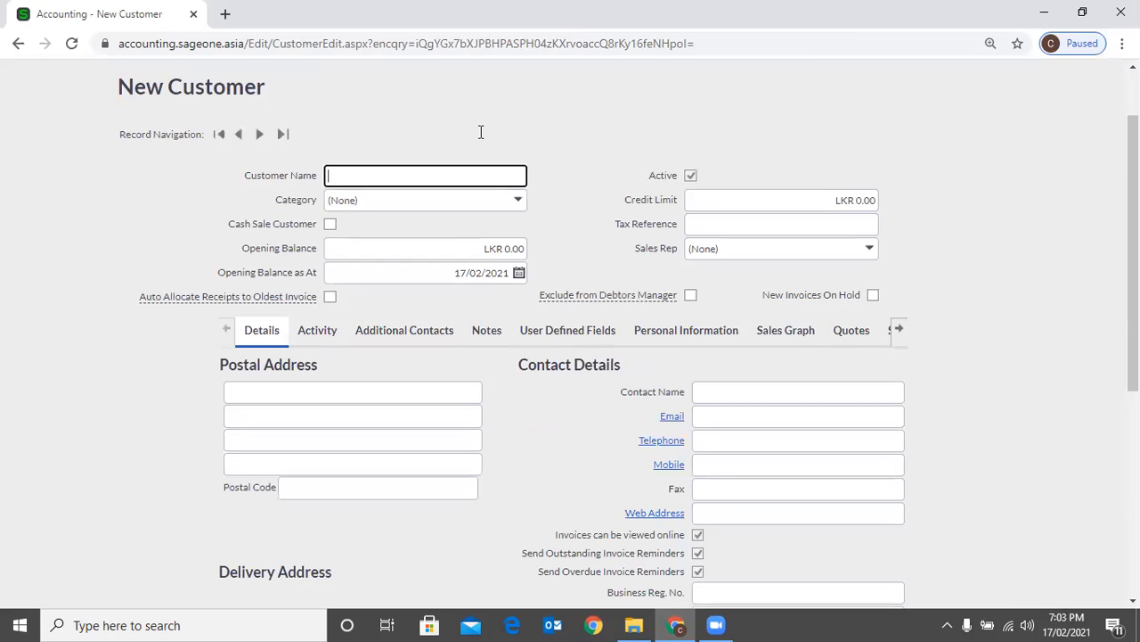
Review the customer name suggestions and available customer categories on the new customer record, leaving both fields unset
key(Down)
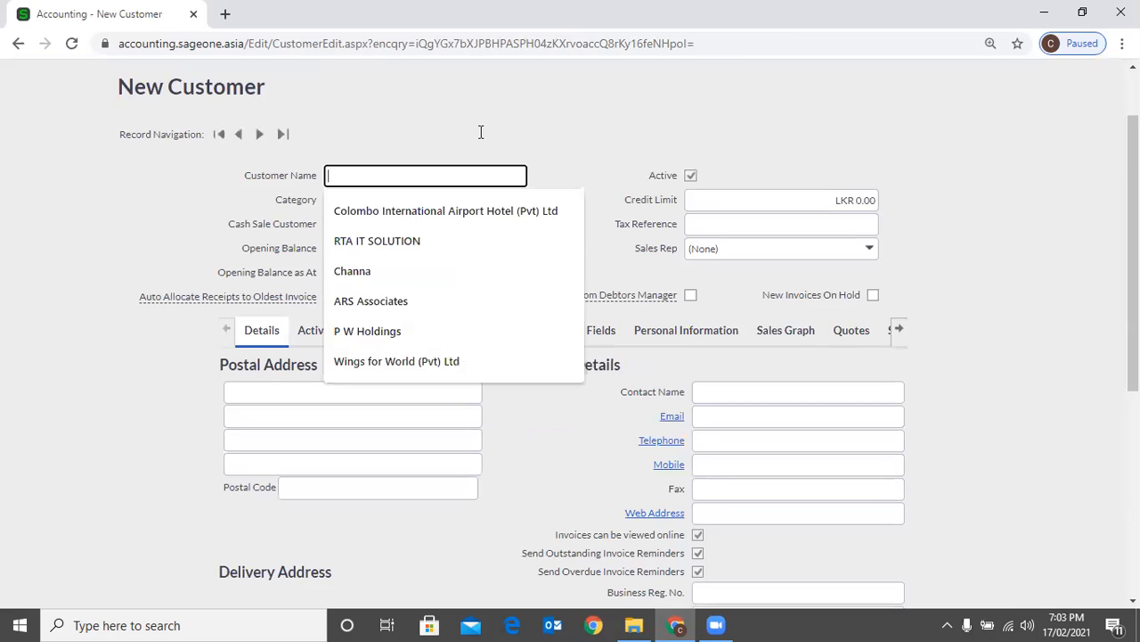
click(524, 198)
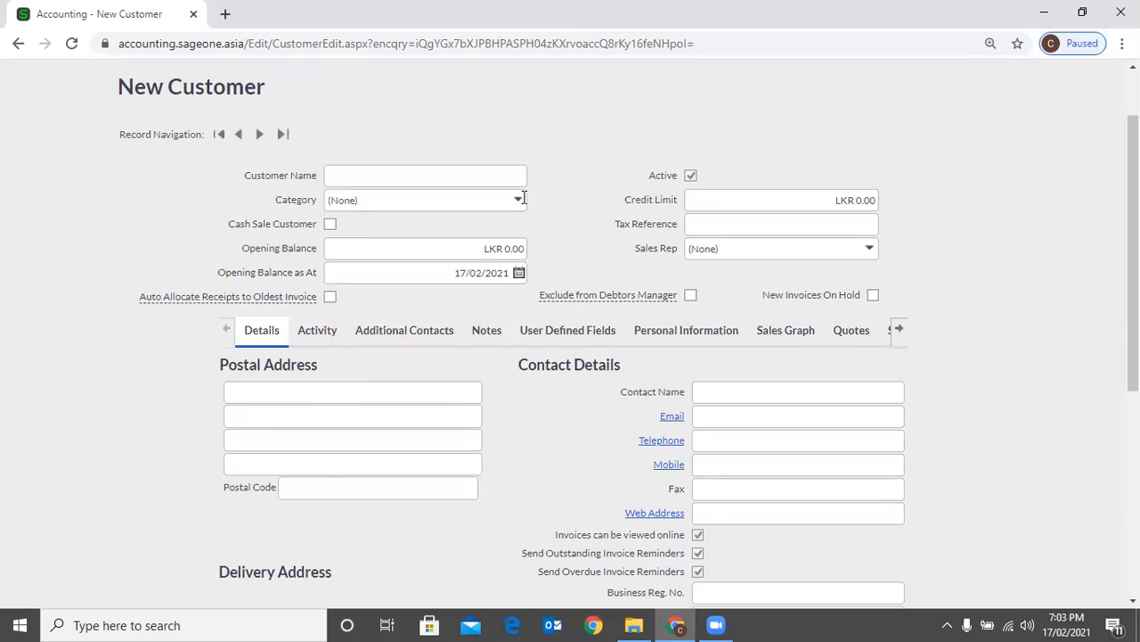
click(524, 198)
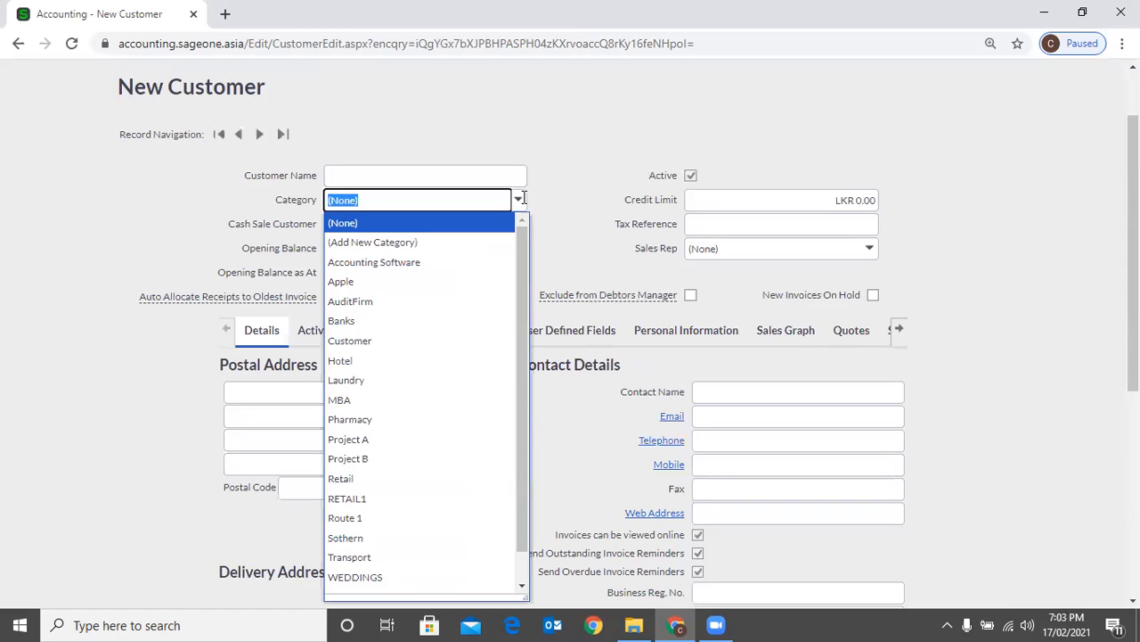
click(590, 177)
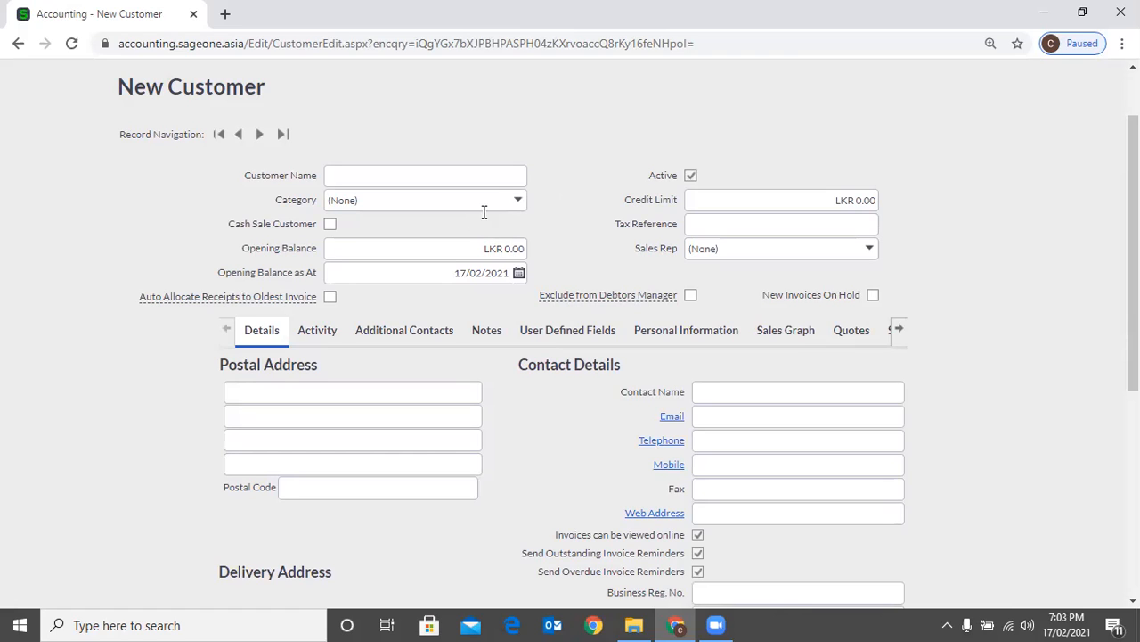
Open the Sales By Customer report in a duplicate browser tab and set its From Category and To Category to Retail
right_click(166, 23)
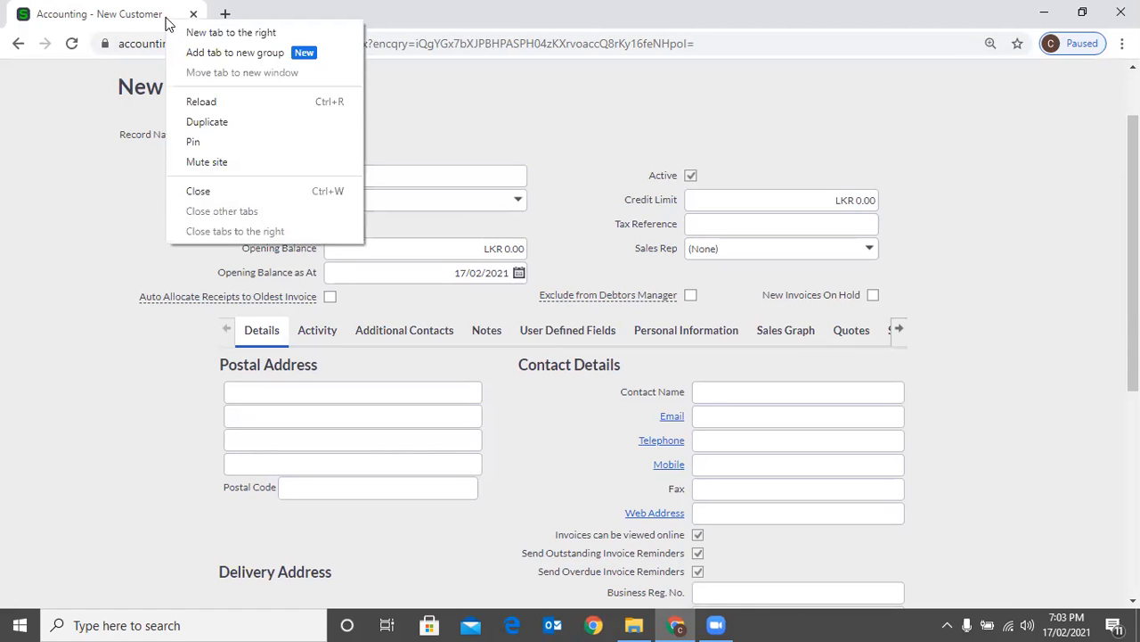
click(207, 121)
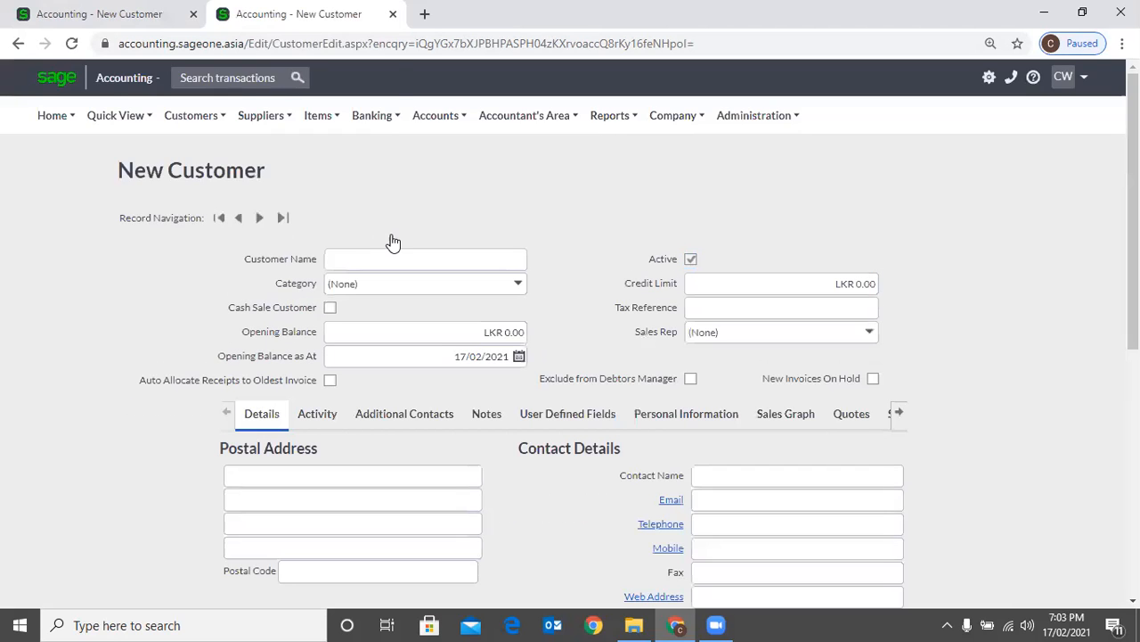
mouse_move(195, 116)
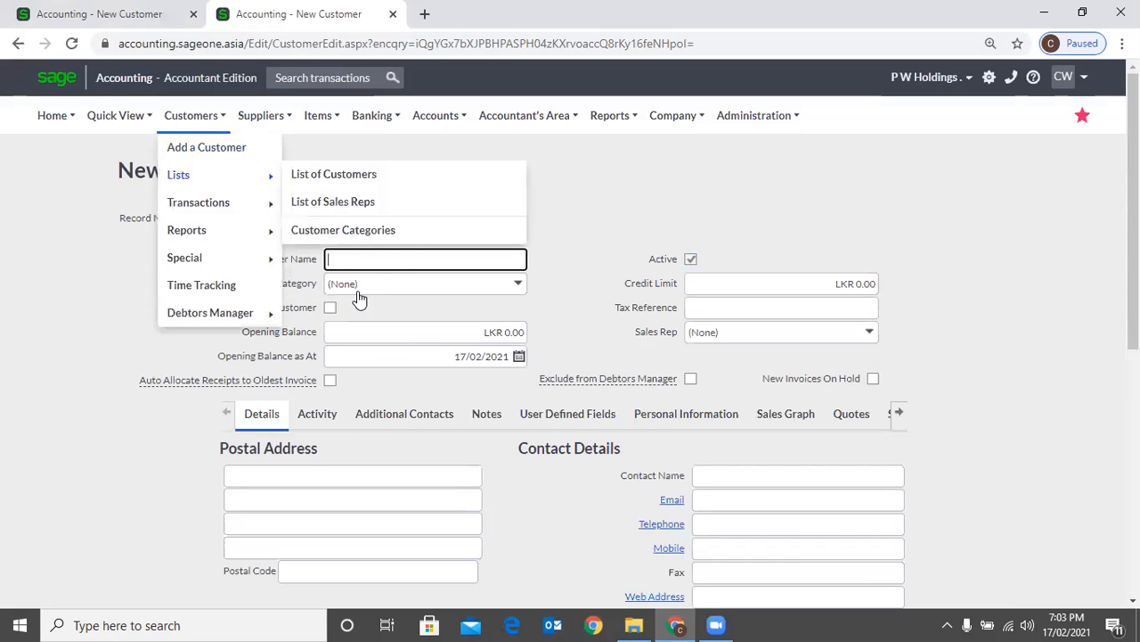
mouse_move(199, 202)
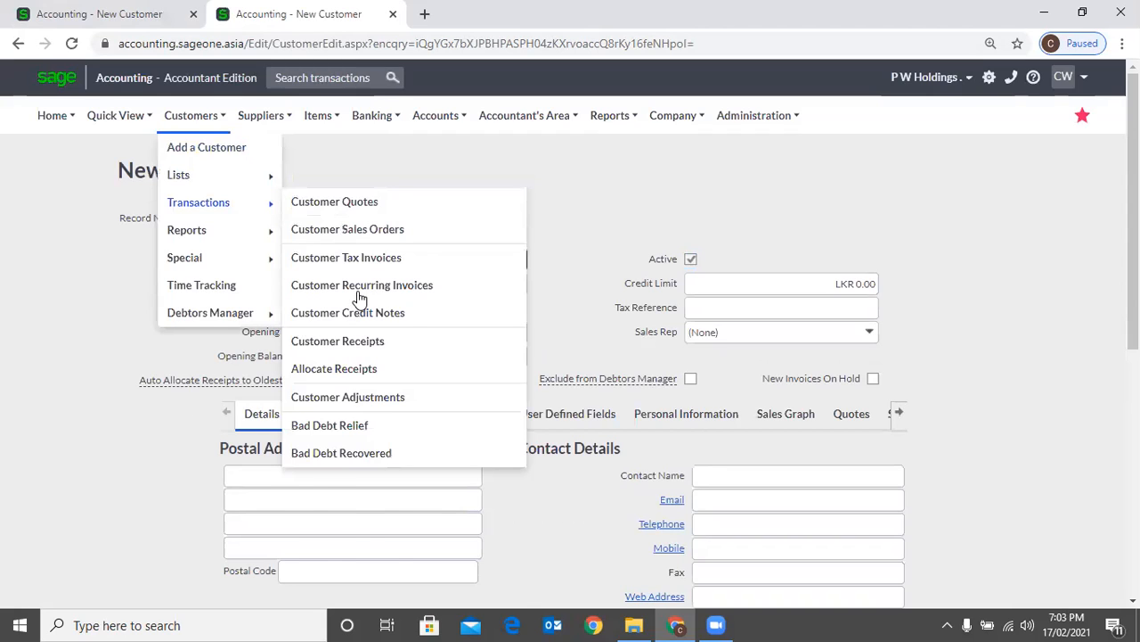
mouse_move(187, 230)
click(359, 293)
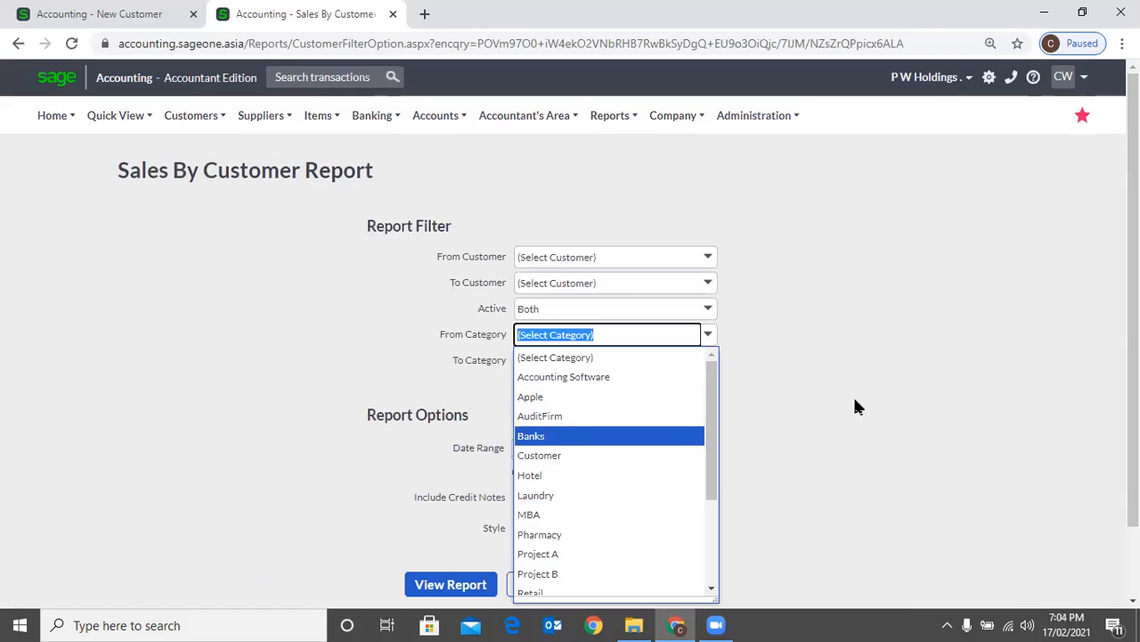
scroll(301, 258, down, 1)
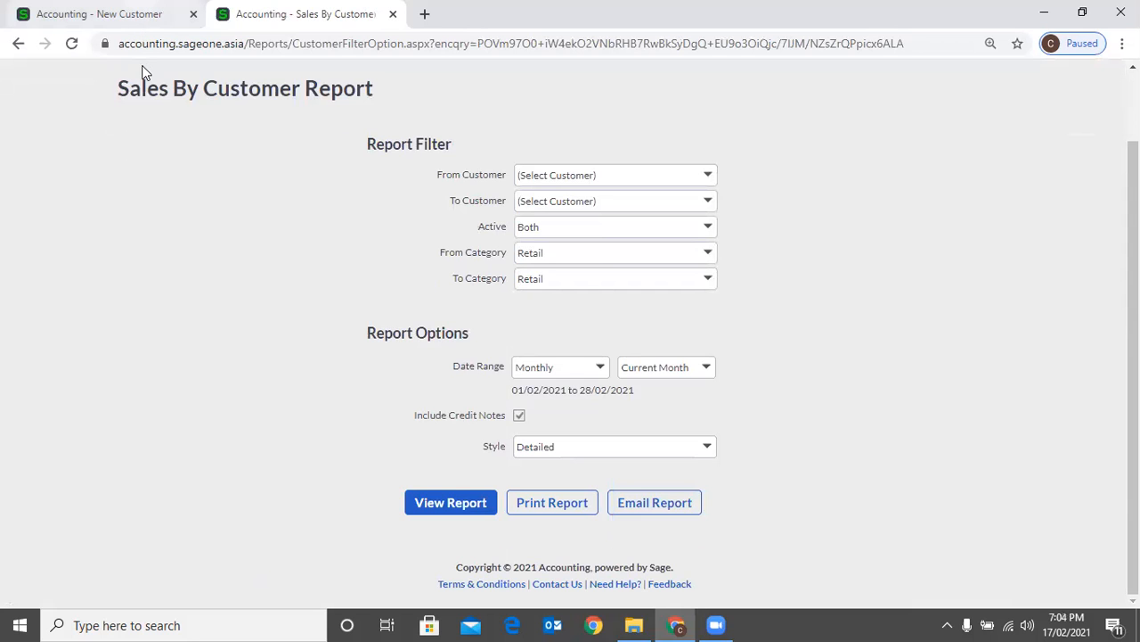
Return to the new customer record and look through its category choices again without selecting one
key(ctrl+Tab)
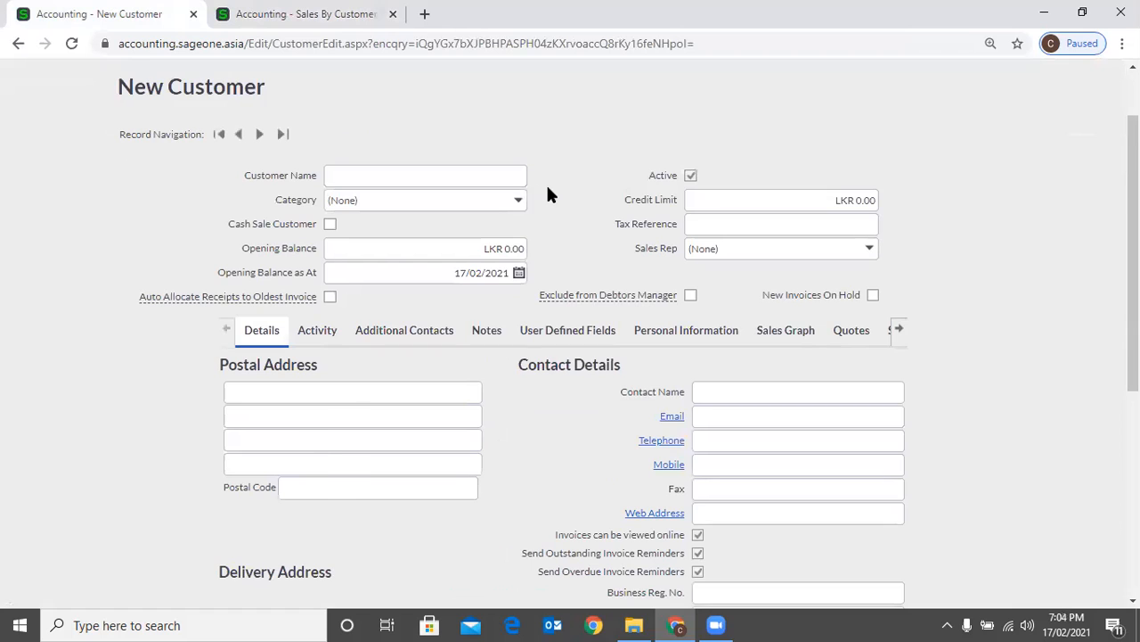
click(518, 200)
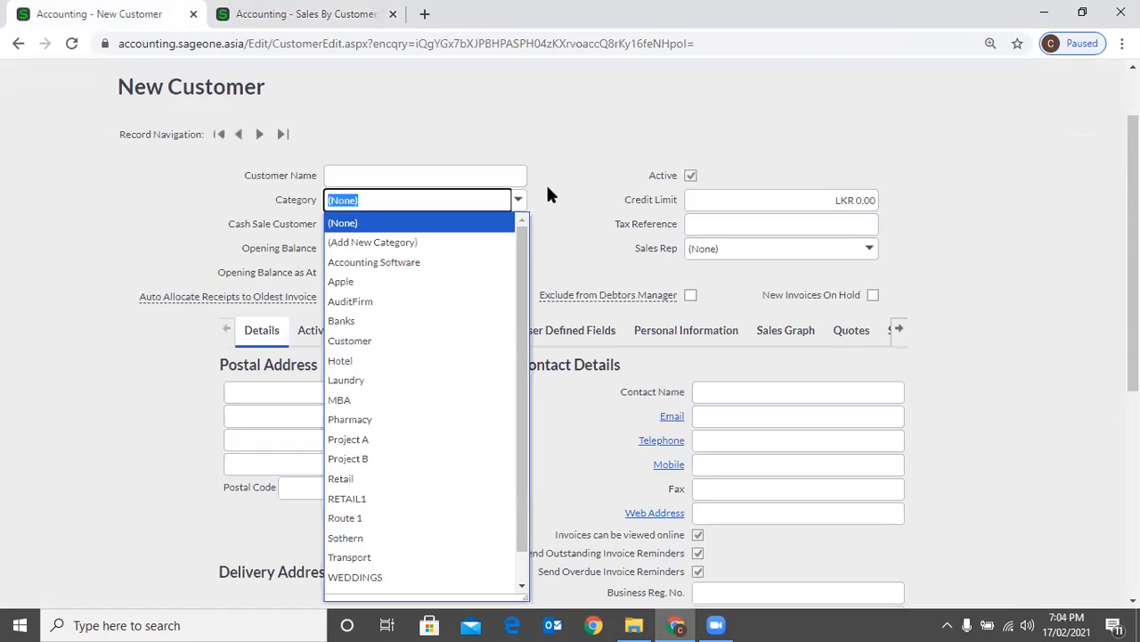
click(542, 192)
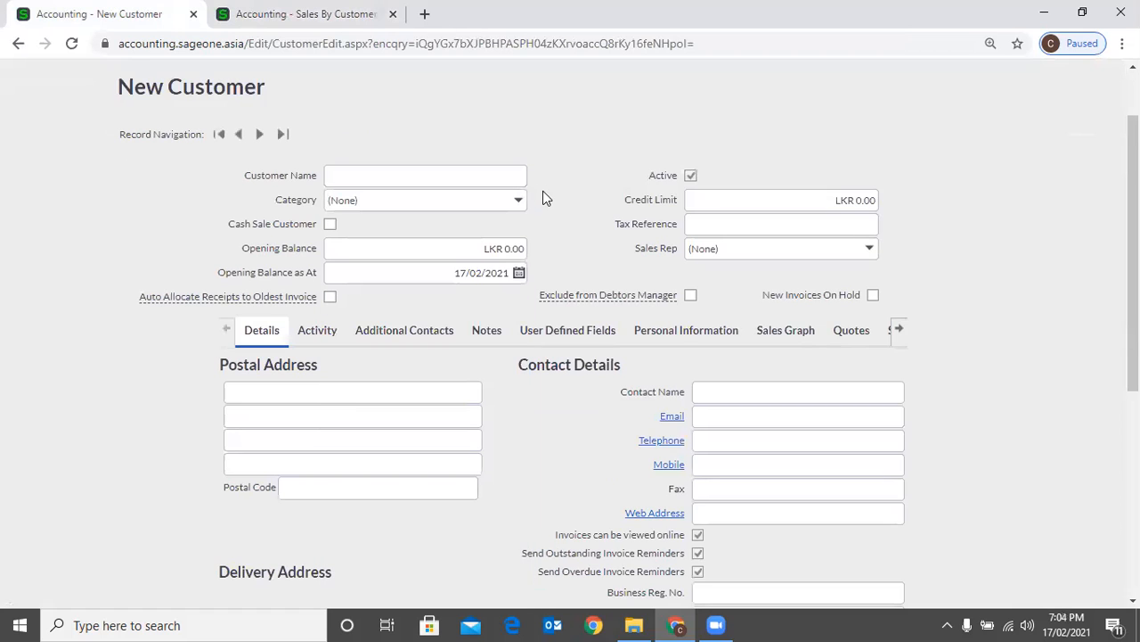
click(543, 191)
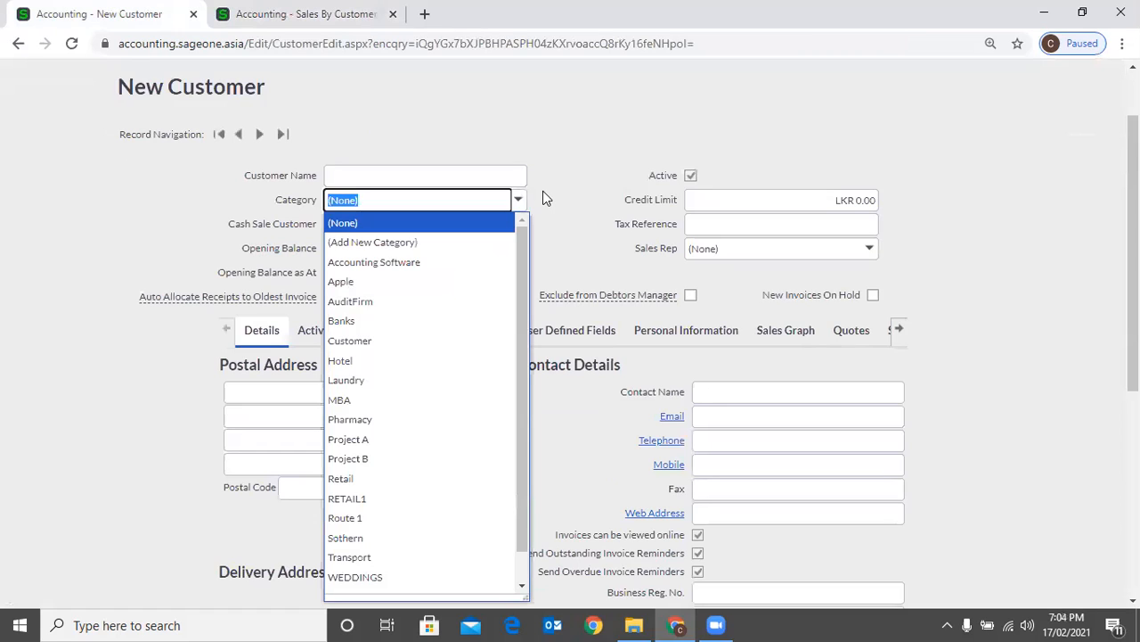
click(543, 191)
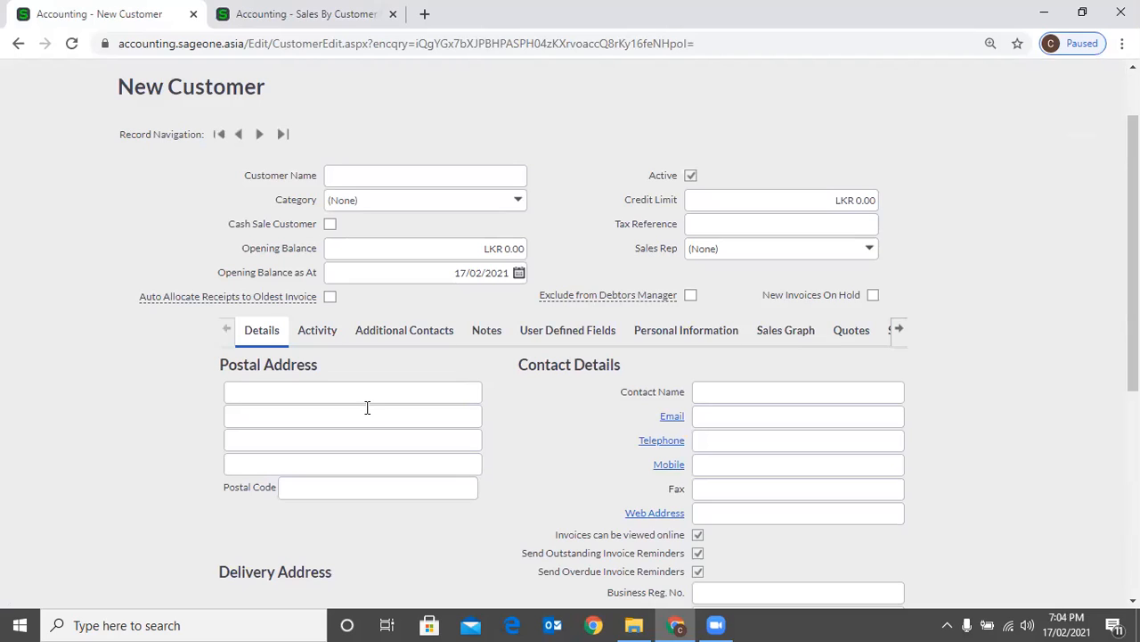
Switch the Cash Sale Customer option on and back off for the new customer
click(371, 224)
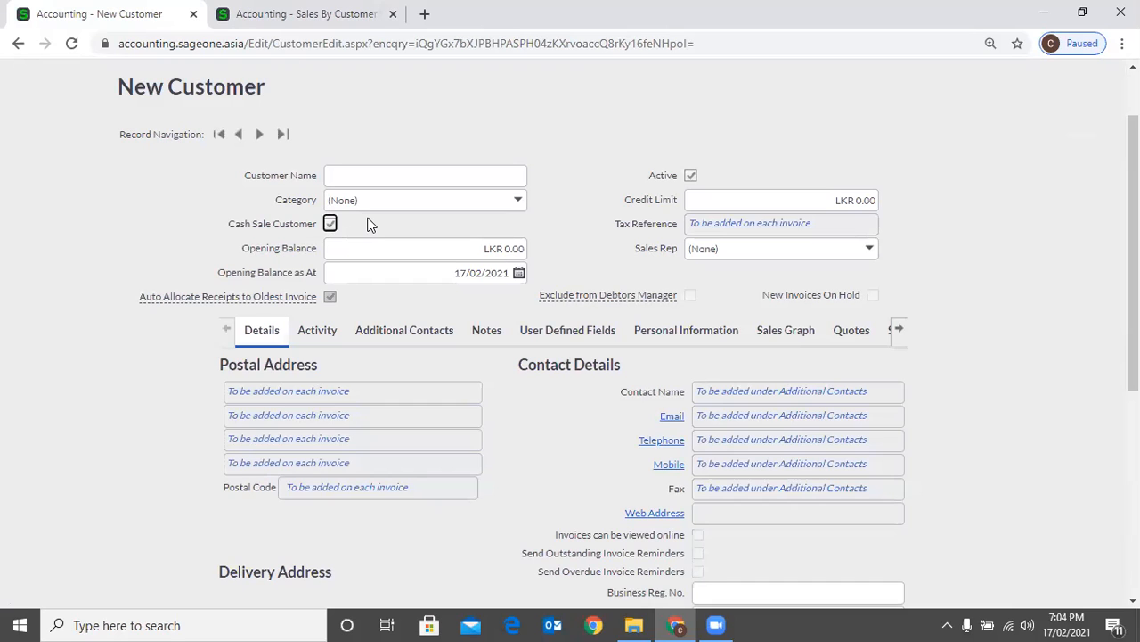
key(space)
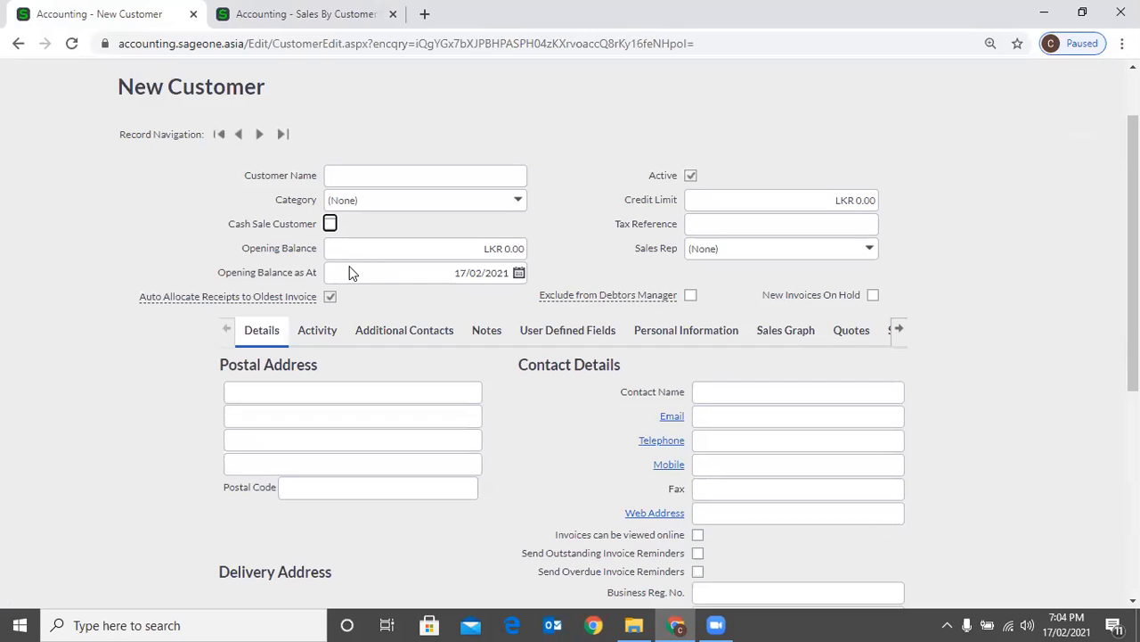
key(Tab)
Set the new customer's Opening Balance as At date to 31/12/2020
click(519, 273)
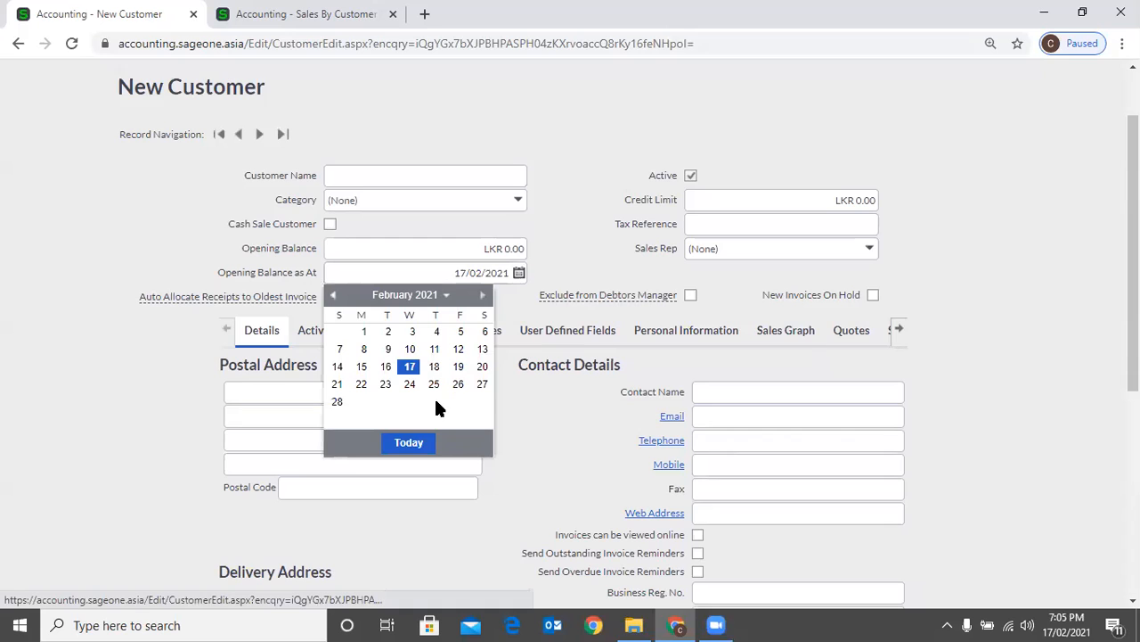
scroll(436, 403, up, 2)
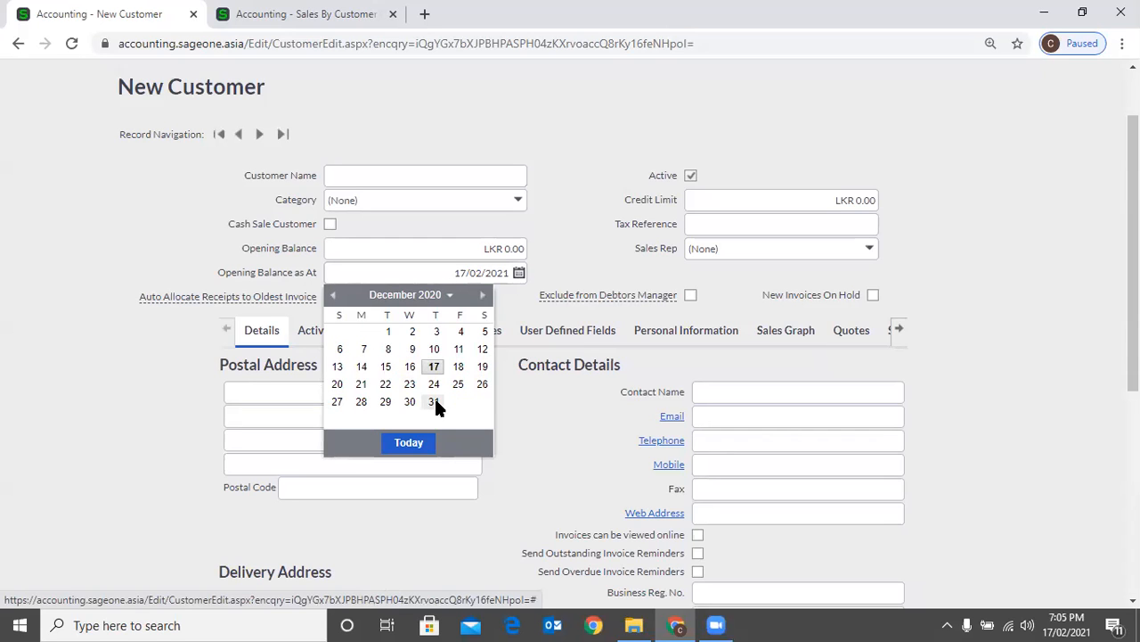
click(595, 199)
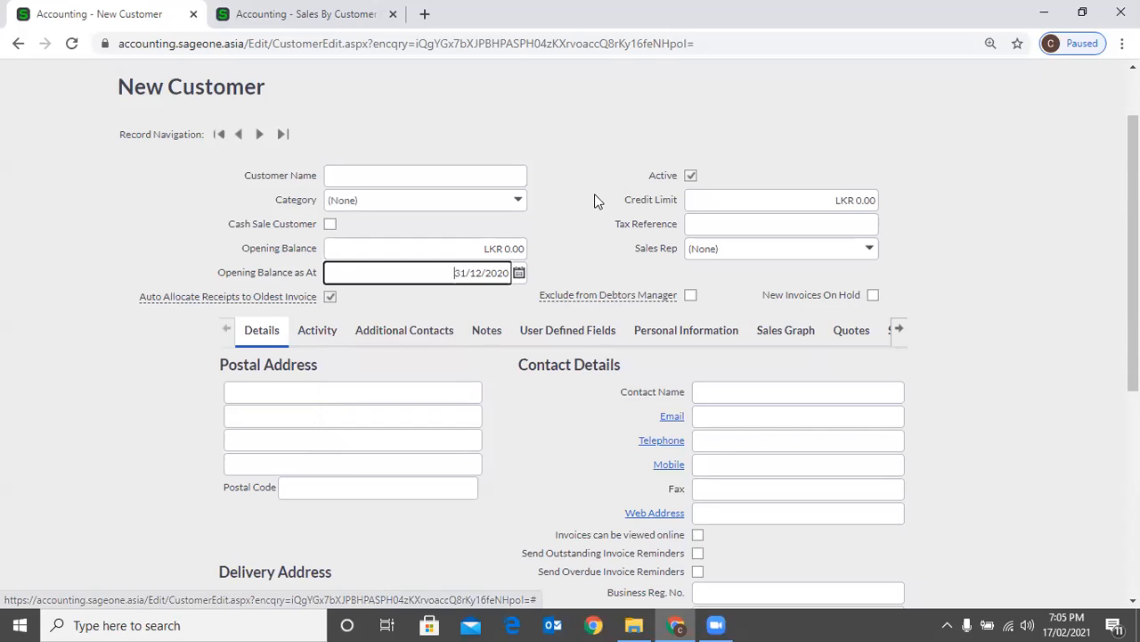
Set the customer's credit limit to LKR 100,000 and fill in the first suggested tax reference number
click(711, 191)
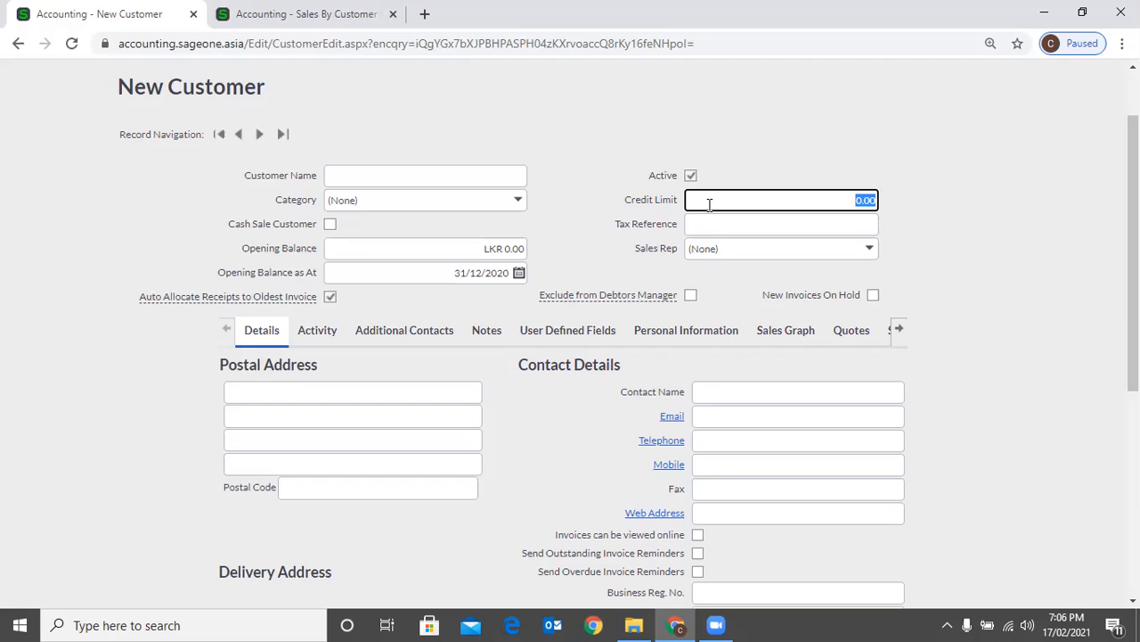
text(100,000)
click(1080, 222)
click(774, 225)
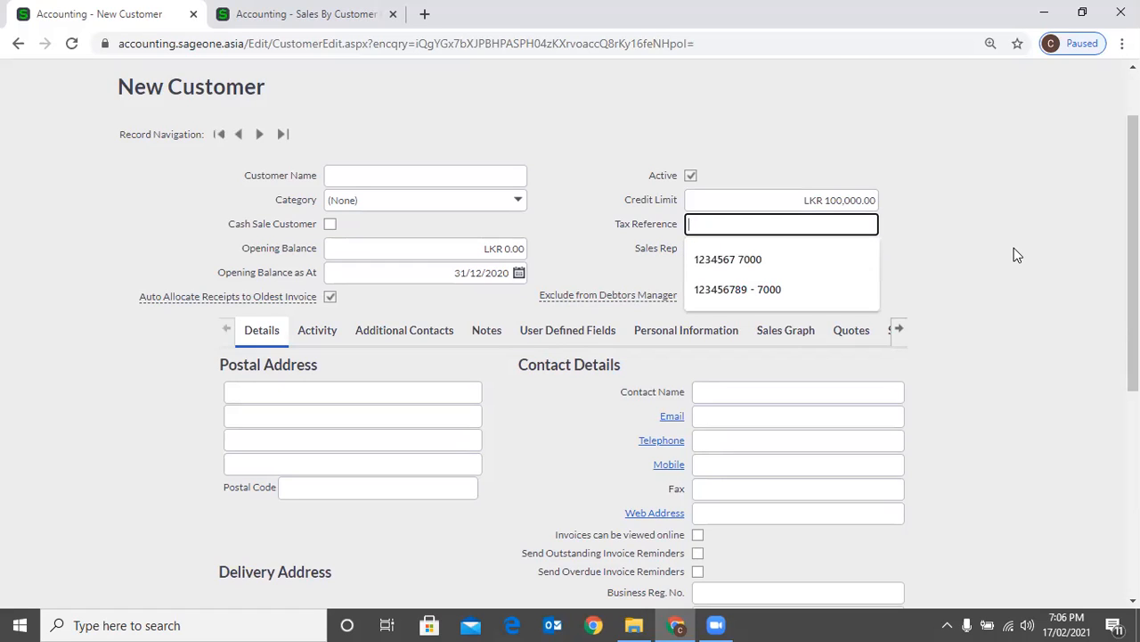
click(755, 261)
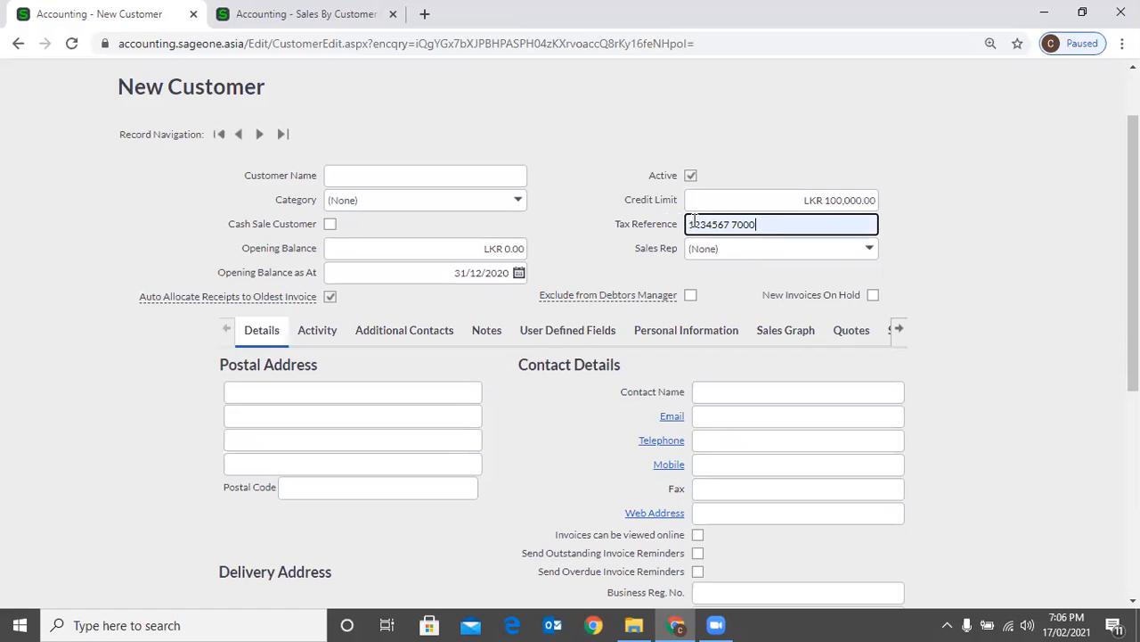
click(942, 255)
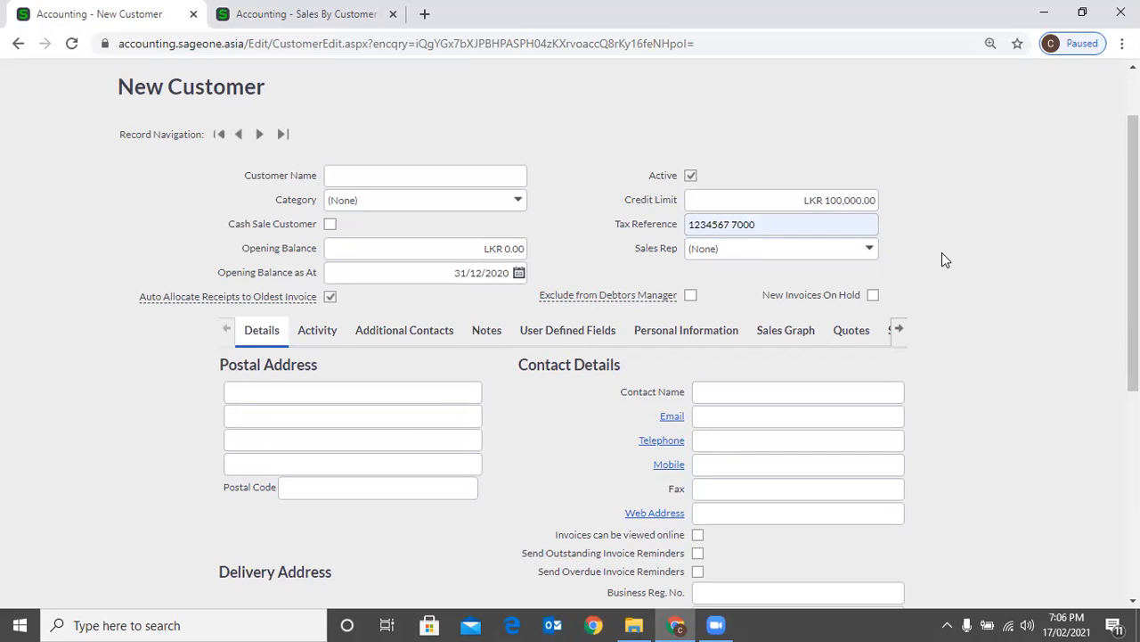
Try to assign the first listed sales rep to the new customer
click(867, 253)
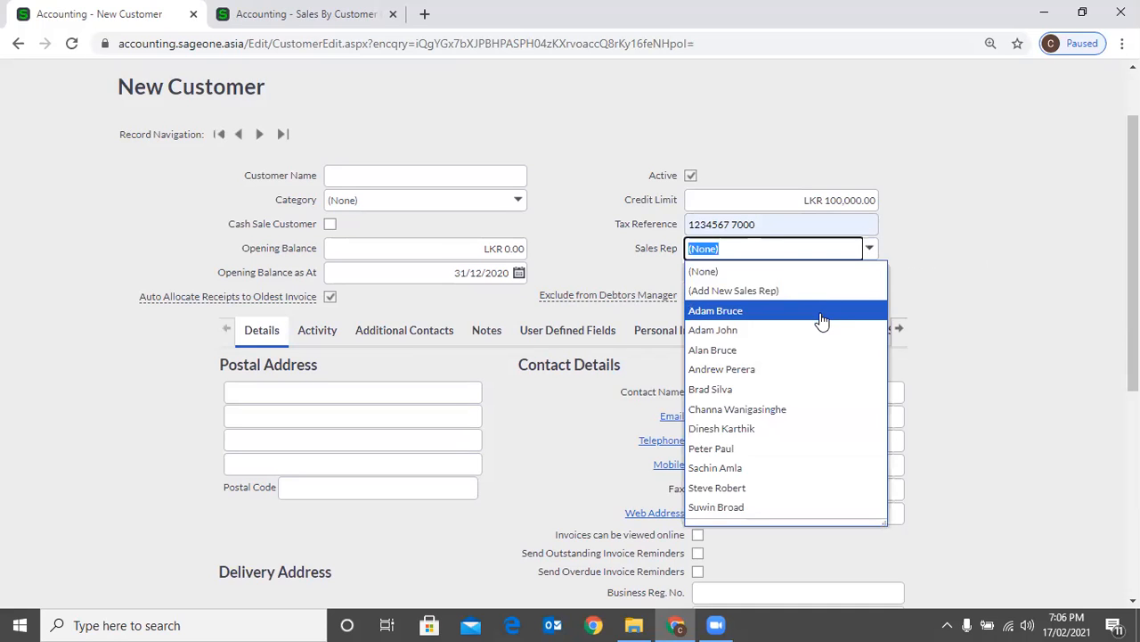
click(822, 311)
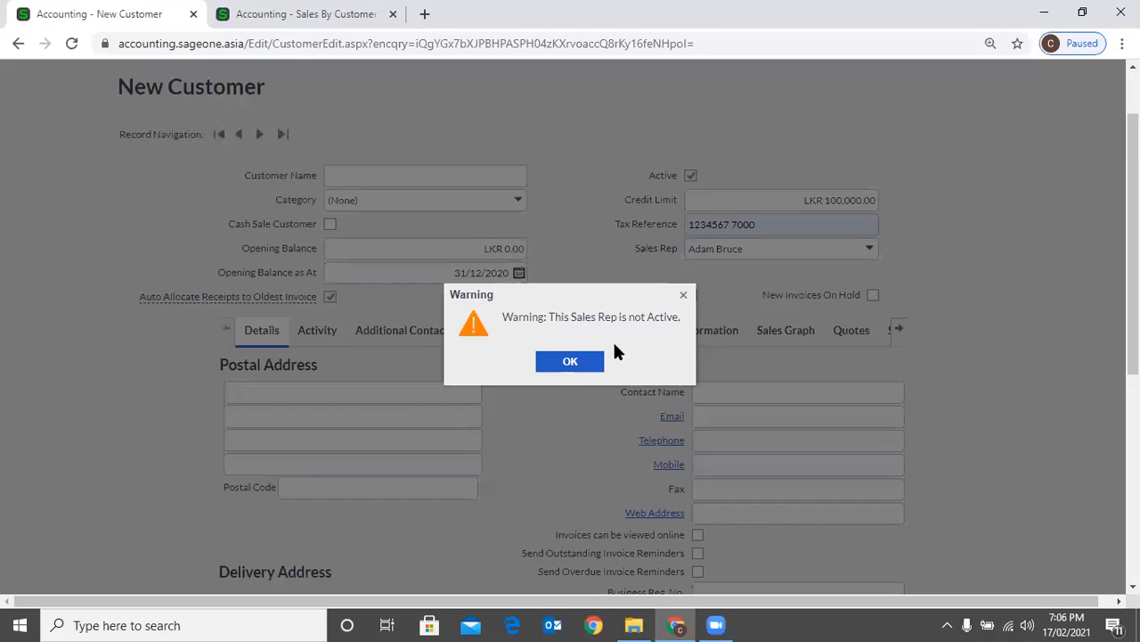
click(577, 361)
Assign the second listed sales rep to the new customer
click(868, 251)
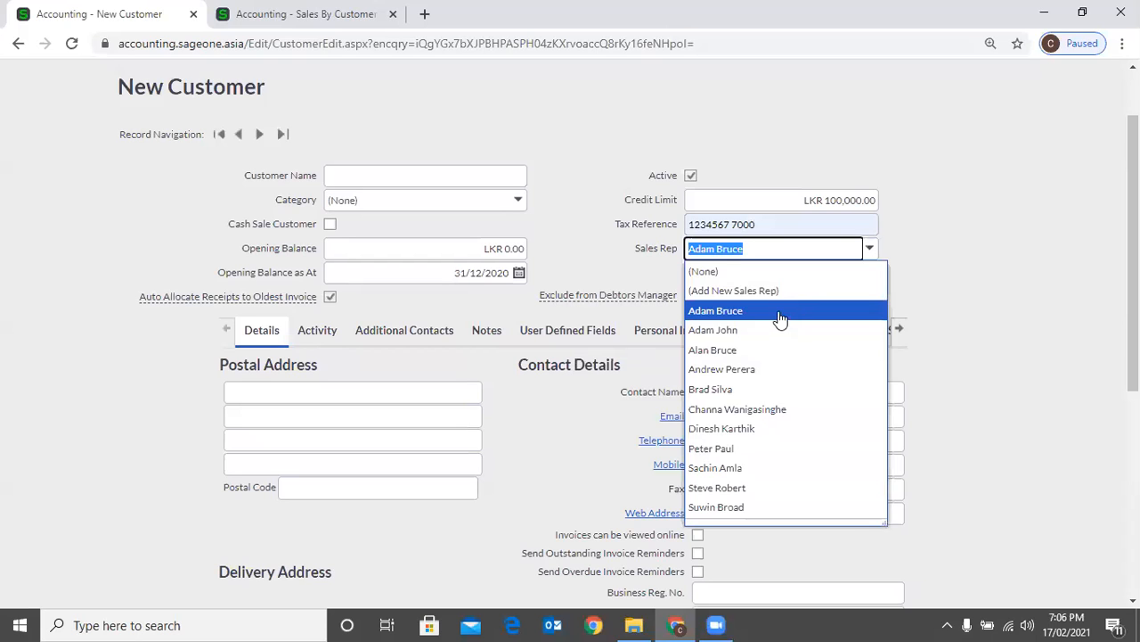
click(779, 329)
click(971, 272)
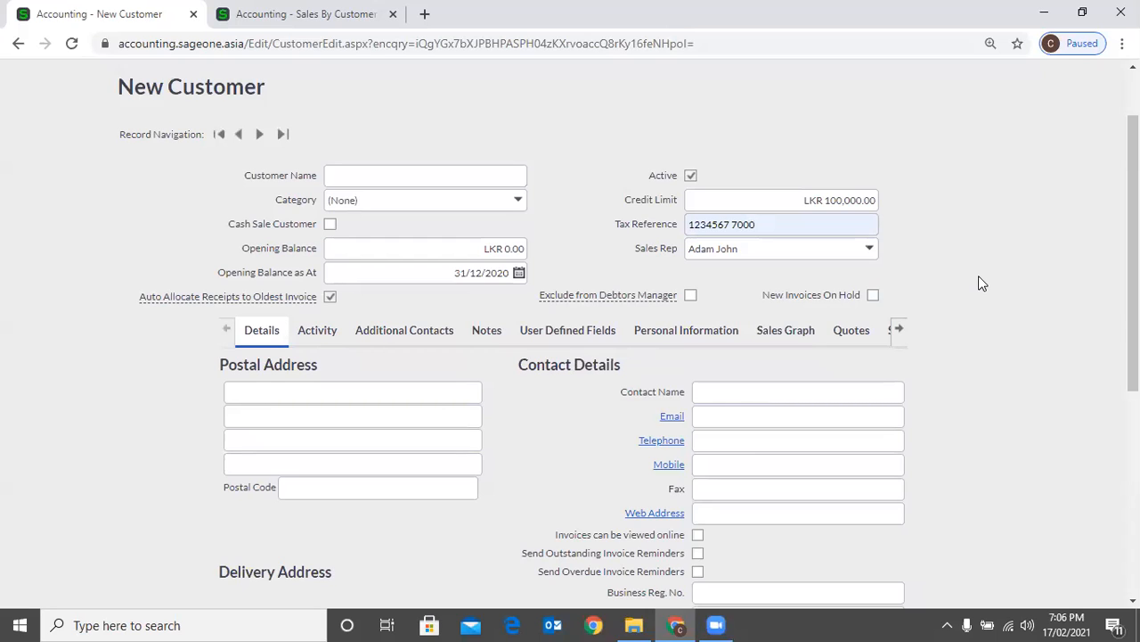
Check the customer's Active option and read the explanation of Auto Allocate Receipts to Oldest Invoice
click(692, 174)
mouse_move(276, 307)
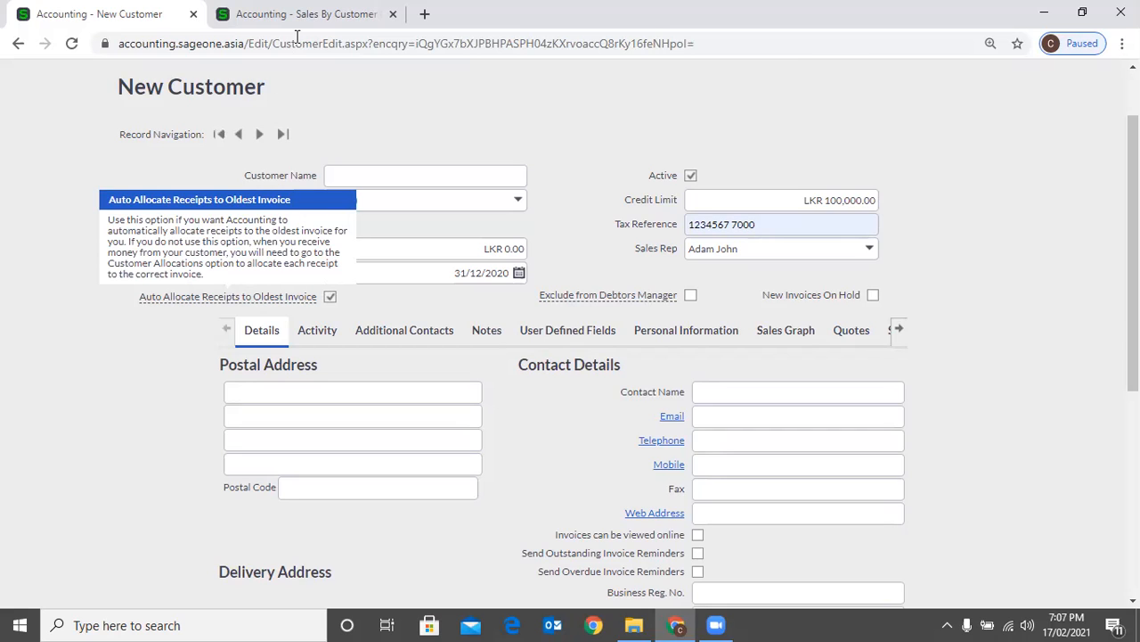
Start a new customer receipt for Accounting Software (Pvt) Ltd and sort its unpaid invoices by date
click(283, 14)
scroll(199, 174, up, 1)
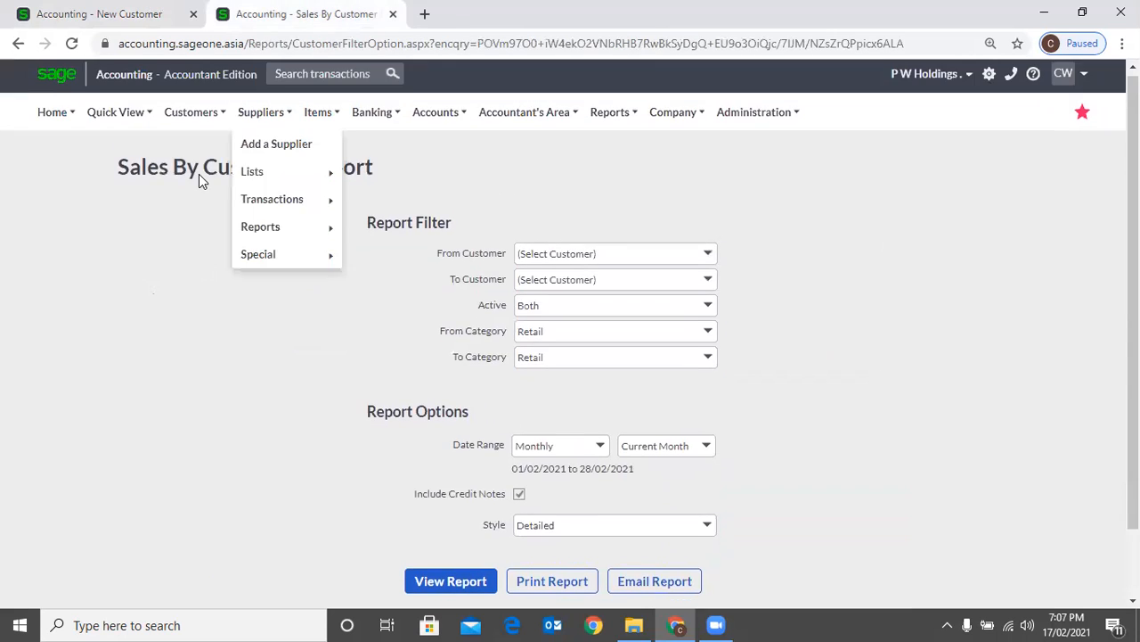
mouse_move(194, 116)
mouse_move(200, 203)
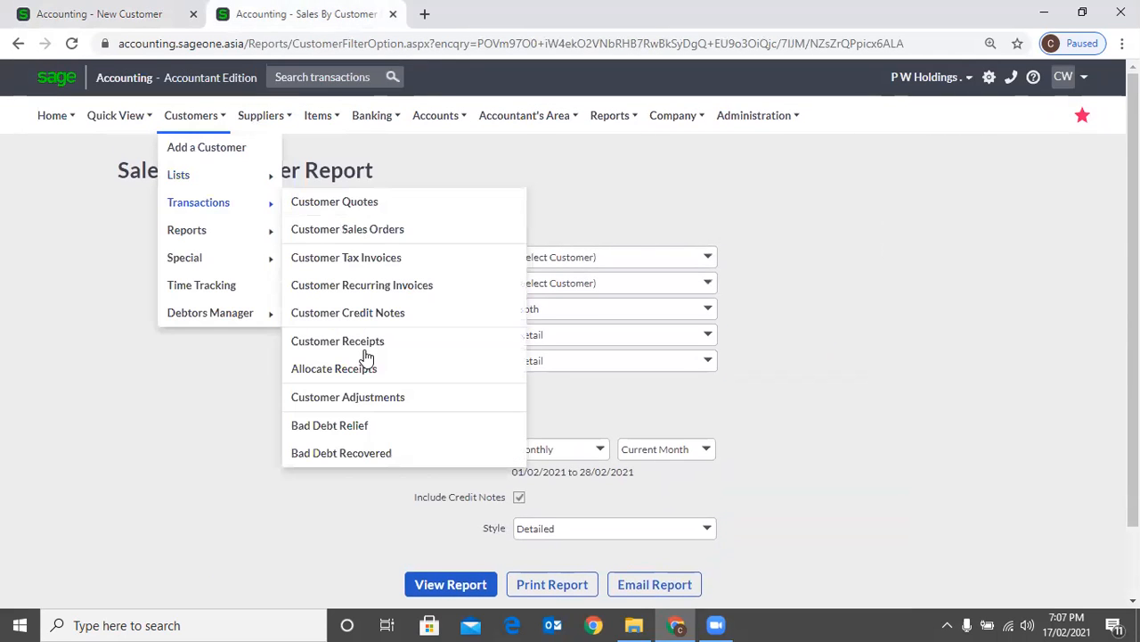
click(379, 357)
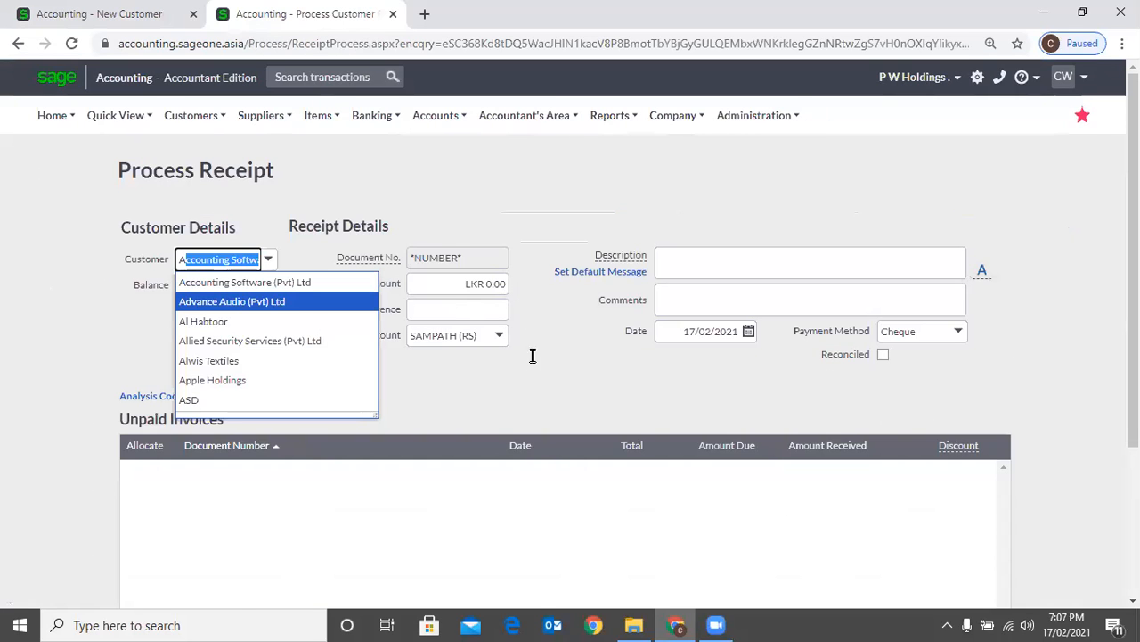
scroll(533, 276, down, 2)
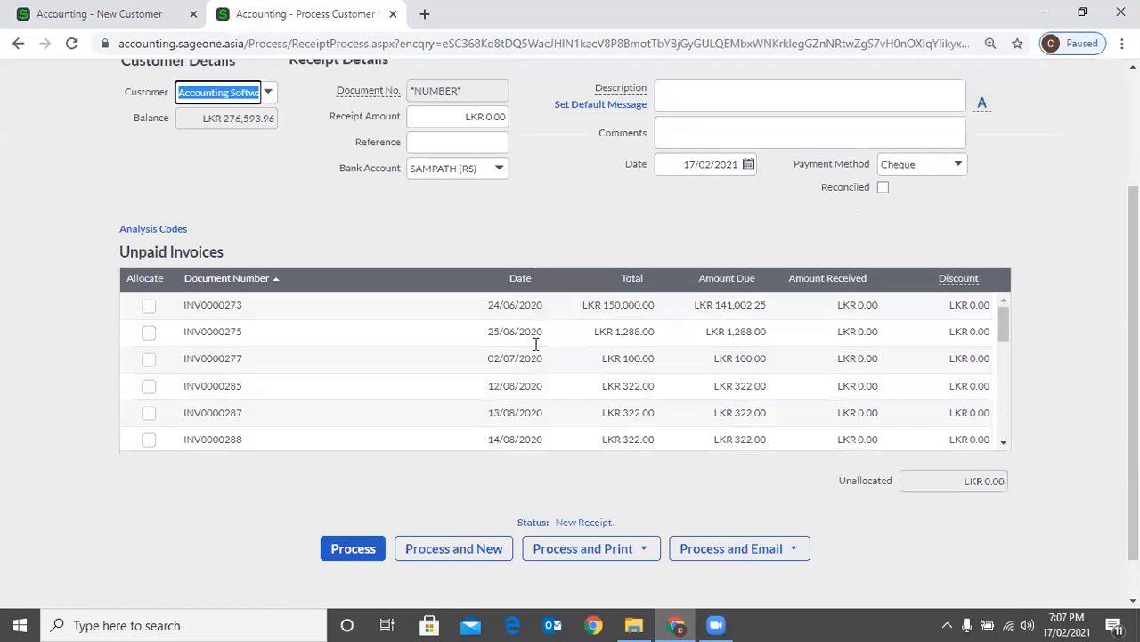
click(535, 279)
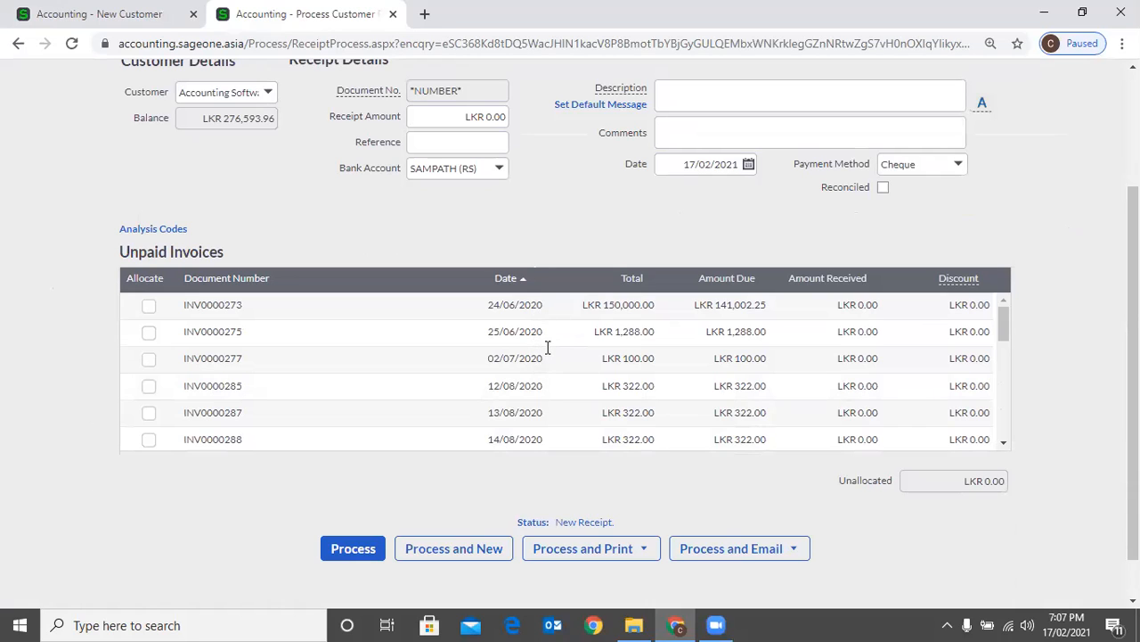
Try to set the receipt amount to LKR 140,000
click(434, 118)
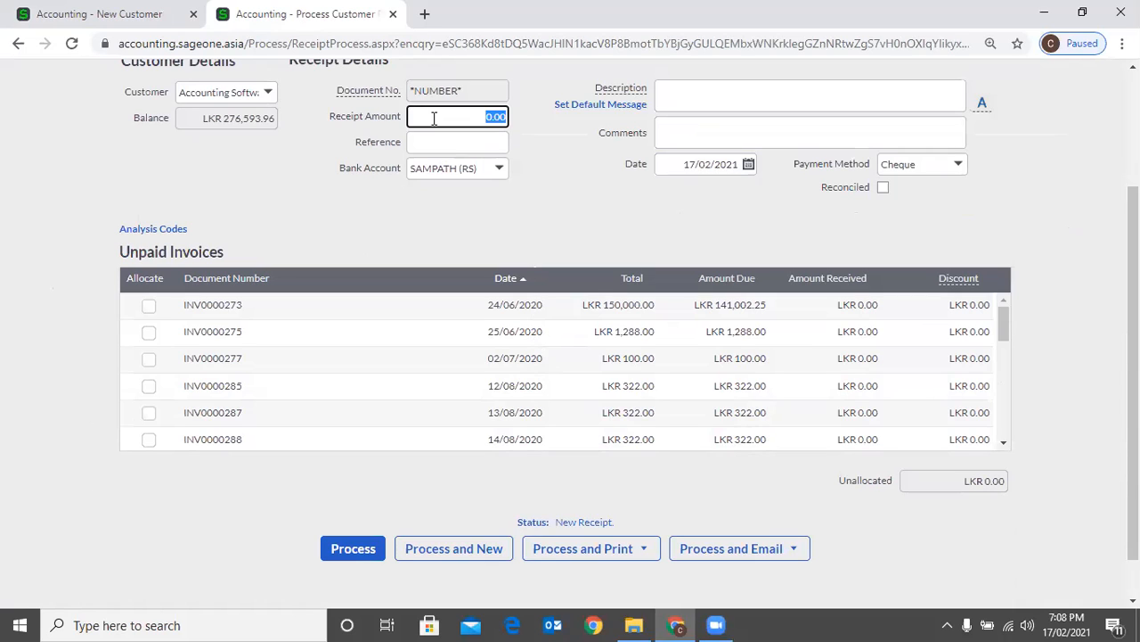
key(BackSpace)
text(14)
text(000)
text(0)
key(Tab)
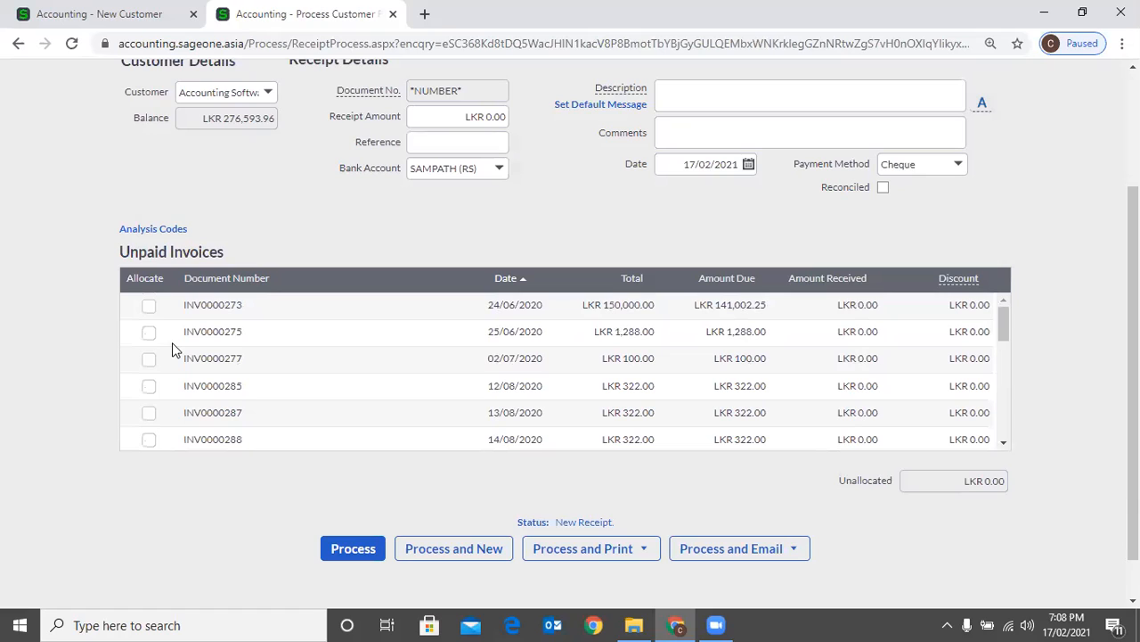
Set the receipt amount to LKR 155,000 for automatic allocation and return to the new customer form to check its auto-allocation option
click(446, 121)
text(155000)
key(Tab)
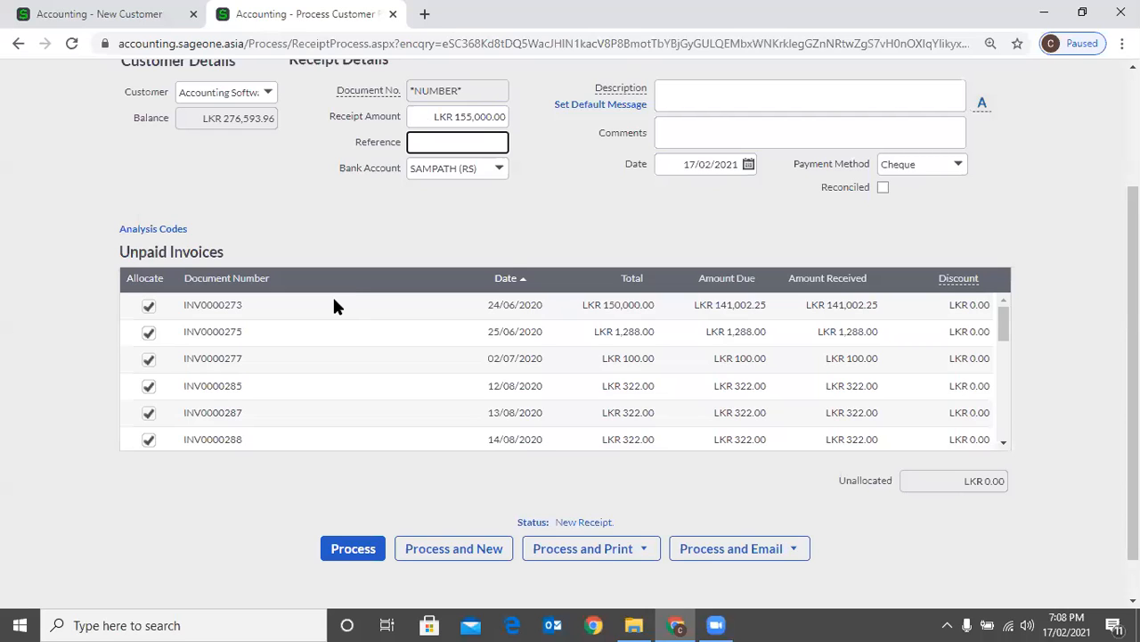
key(ctrl+Tab)
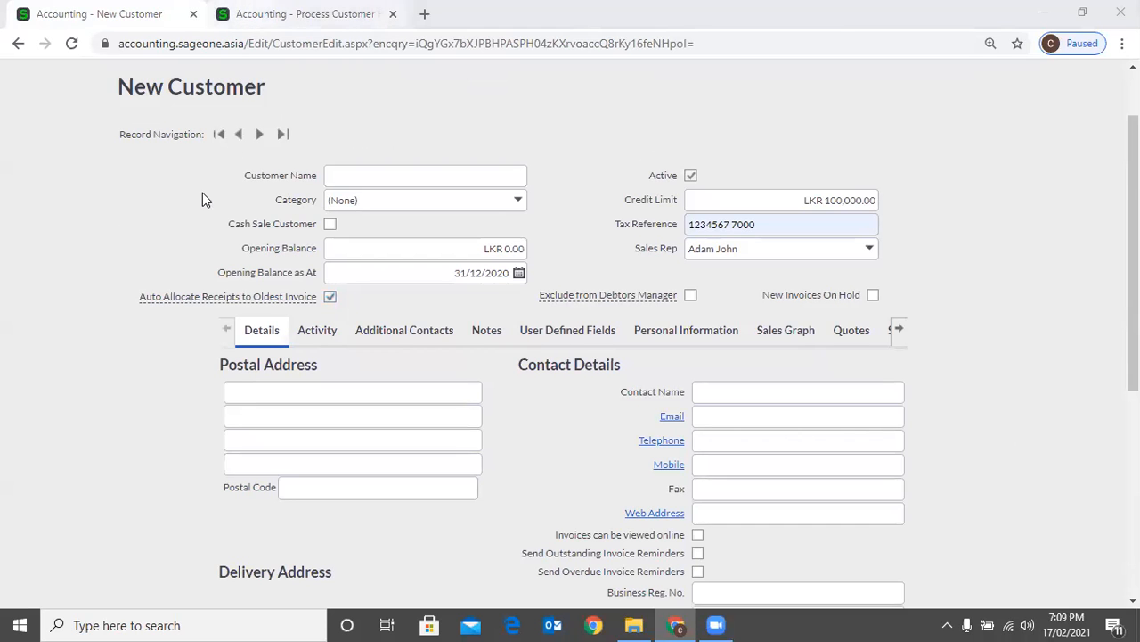
Go back to the receipt page and start a new customer receipt for the Cash customer
key(ctrl+Tab)
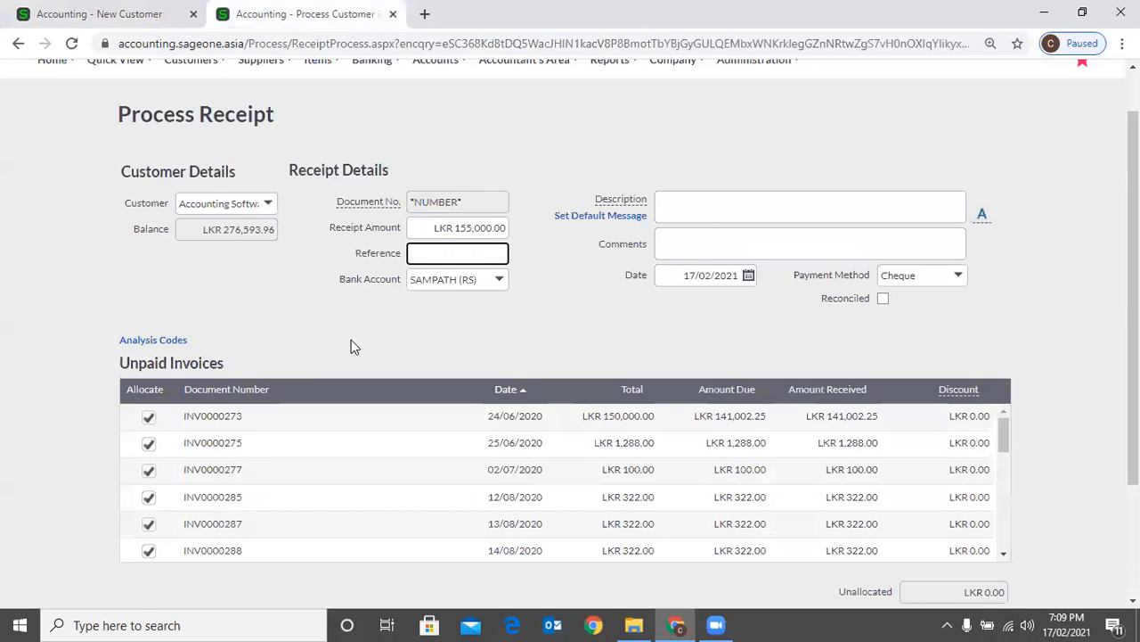
scroll(351, 339, up, 1)
mouse_move(192, 116)
mouse_move(198, 204)
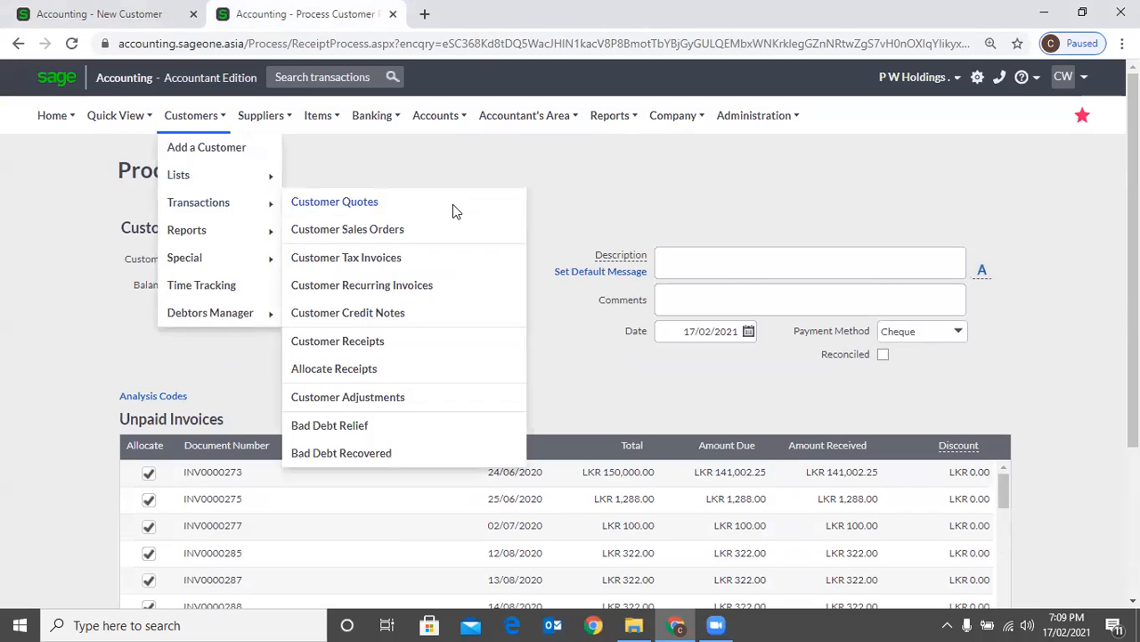
click(405, 223)
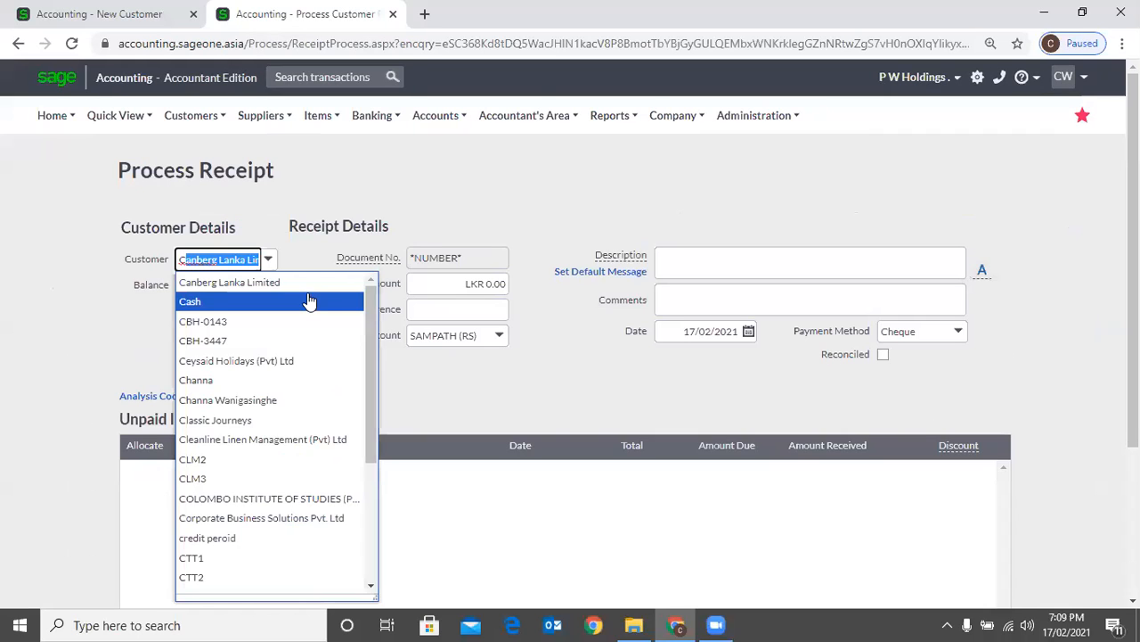
text(a)
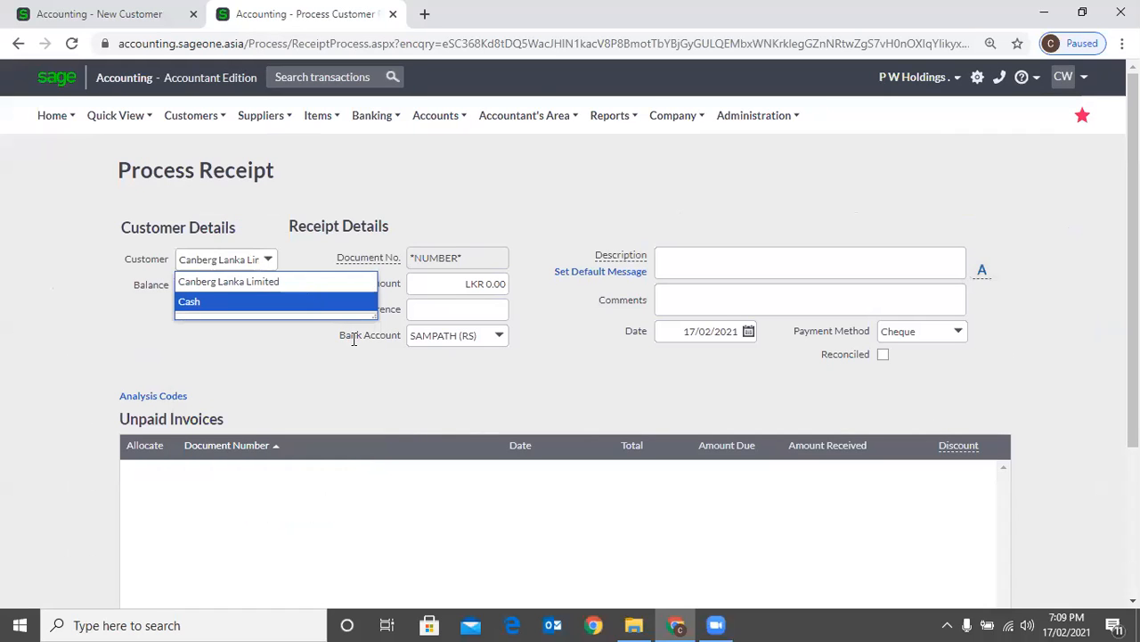
key(Return)
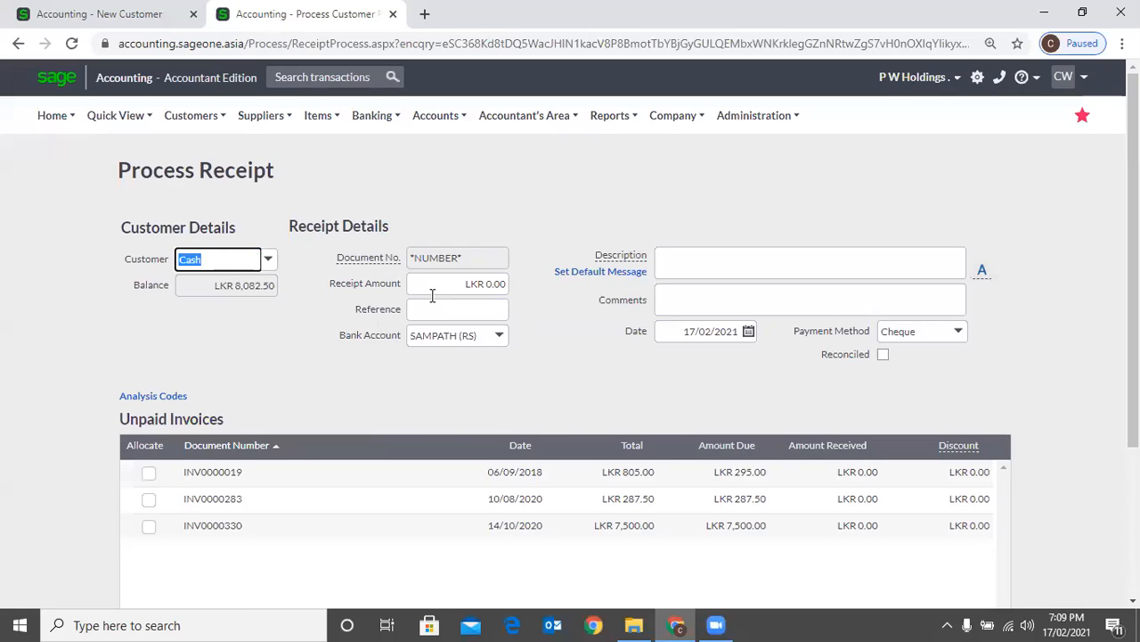
Set the Cash customer's receipt amount to LKR 1,000 for automatic allocation to the unpaid invoices
click(434, 273)
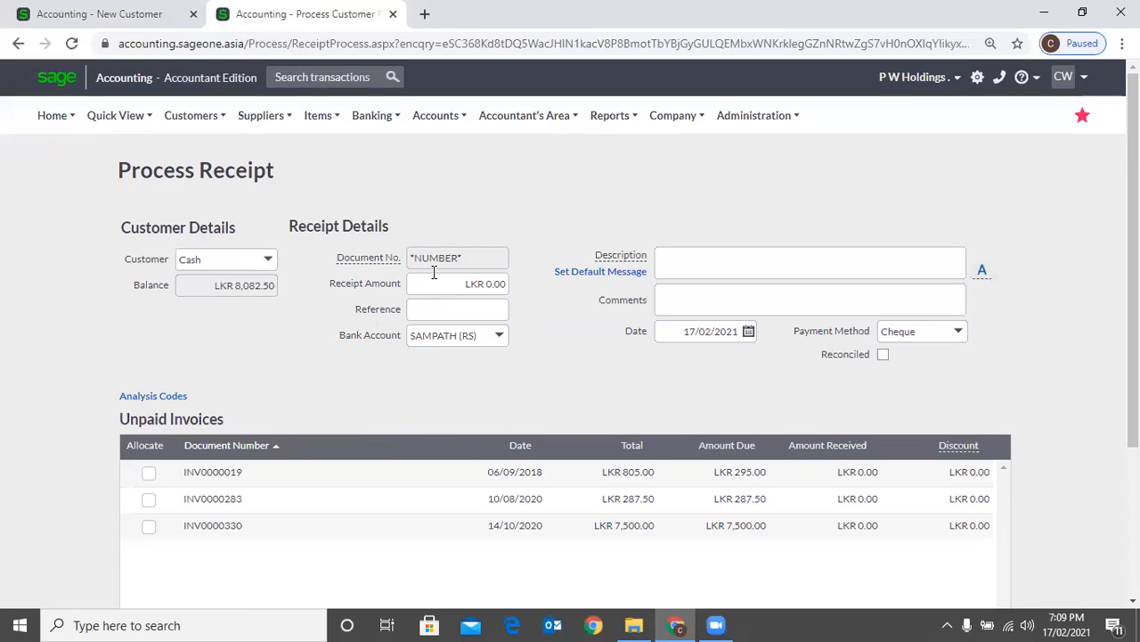
click(435, 277)
text(1000)
key(Tab)
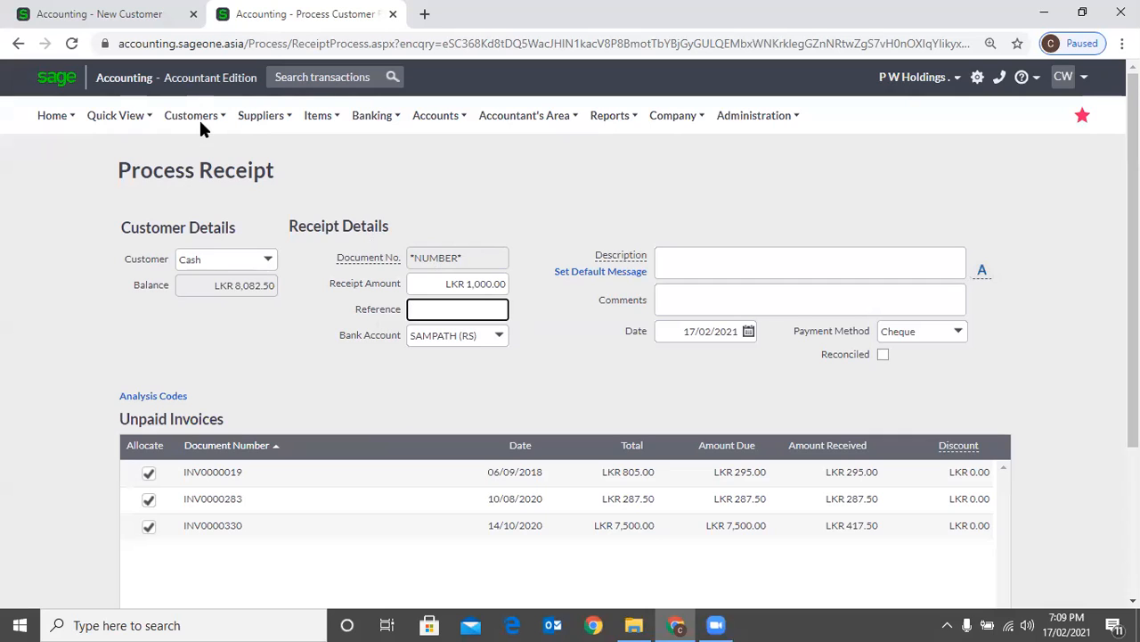
Start another customer receipt and select Allied Security Services (Pvt) Ltd as the customer
mouse_move(200, 122)
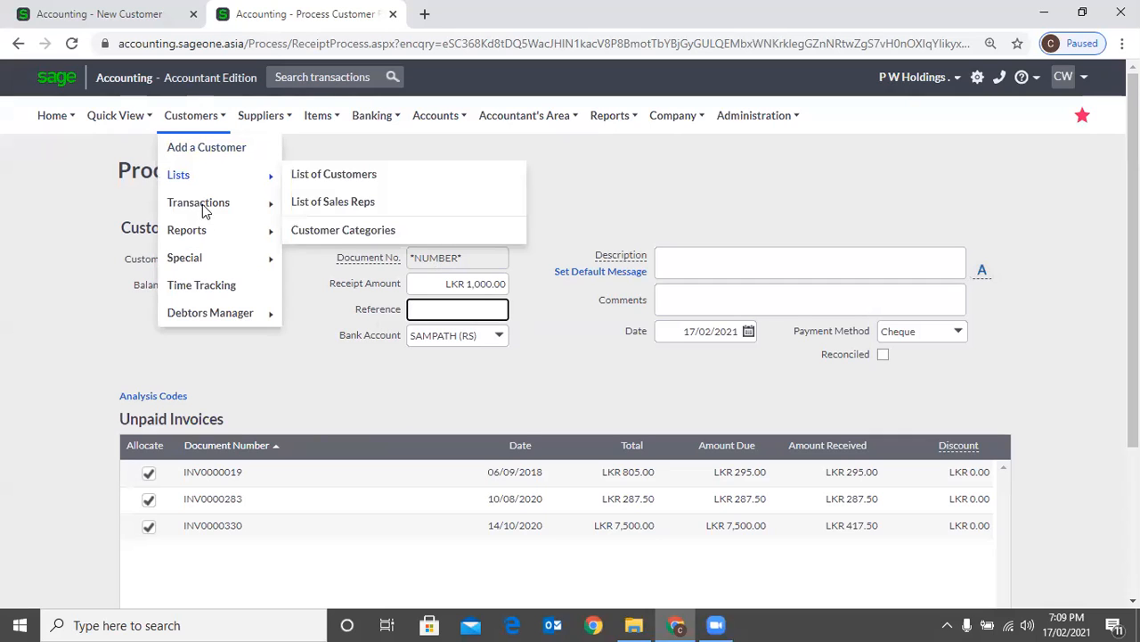
mouse_move(214, 204)
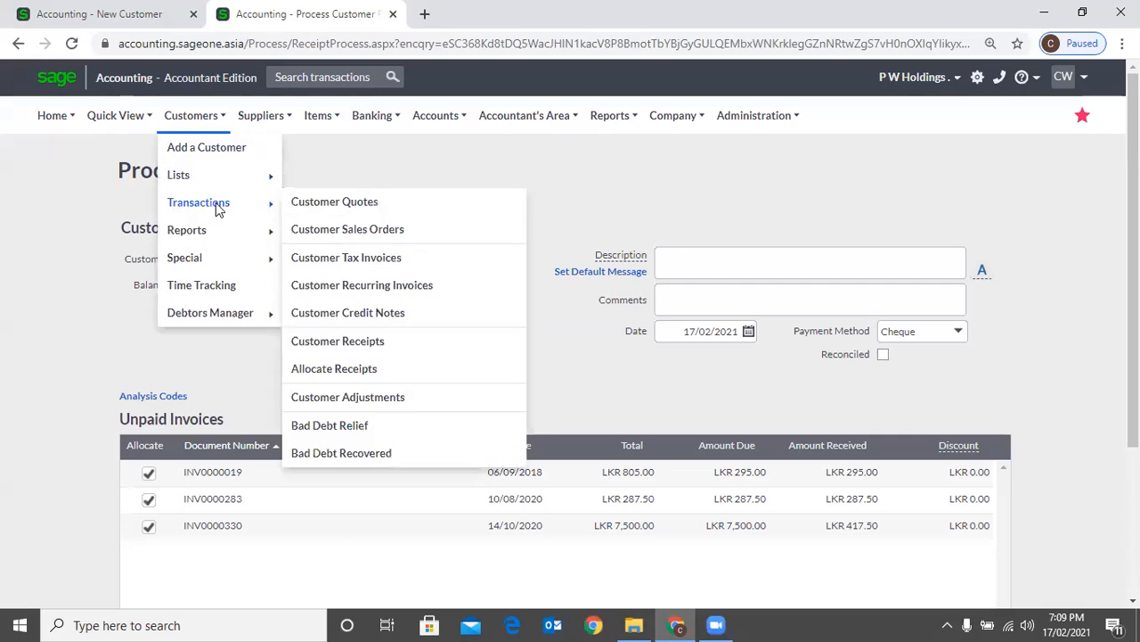
click(363, 346)
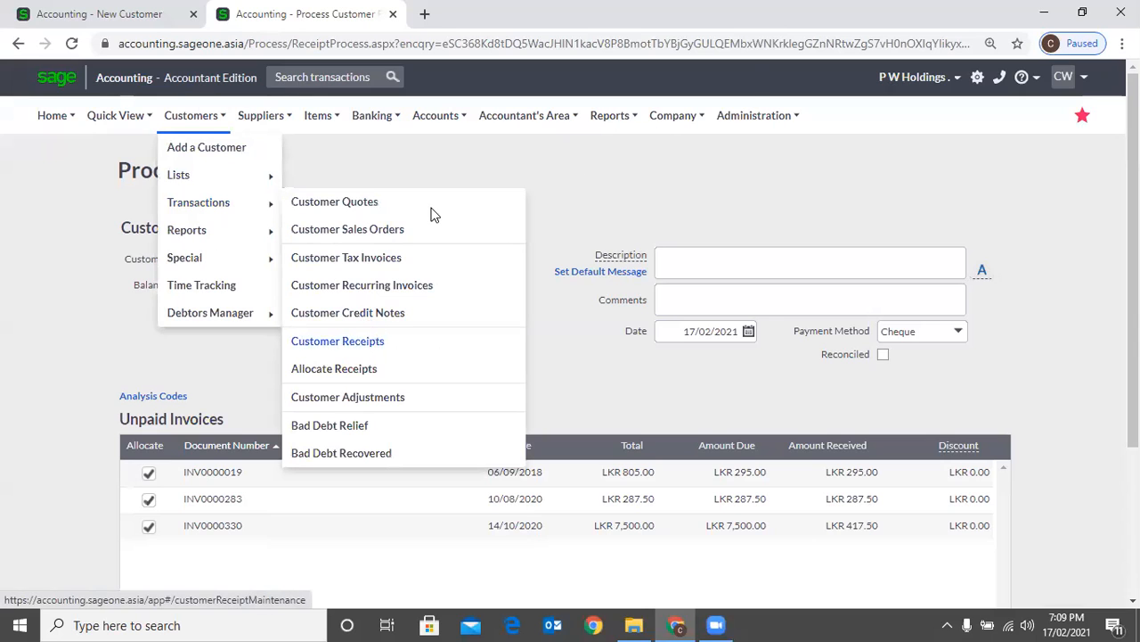
click(651, 138)
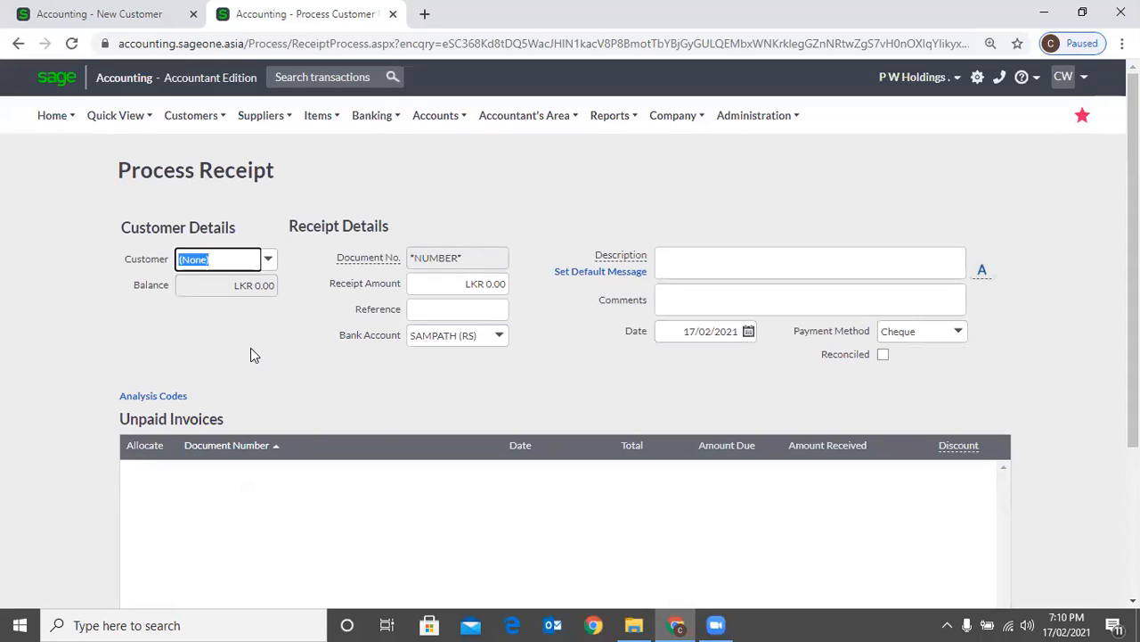
text(Accounting Softw)
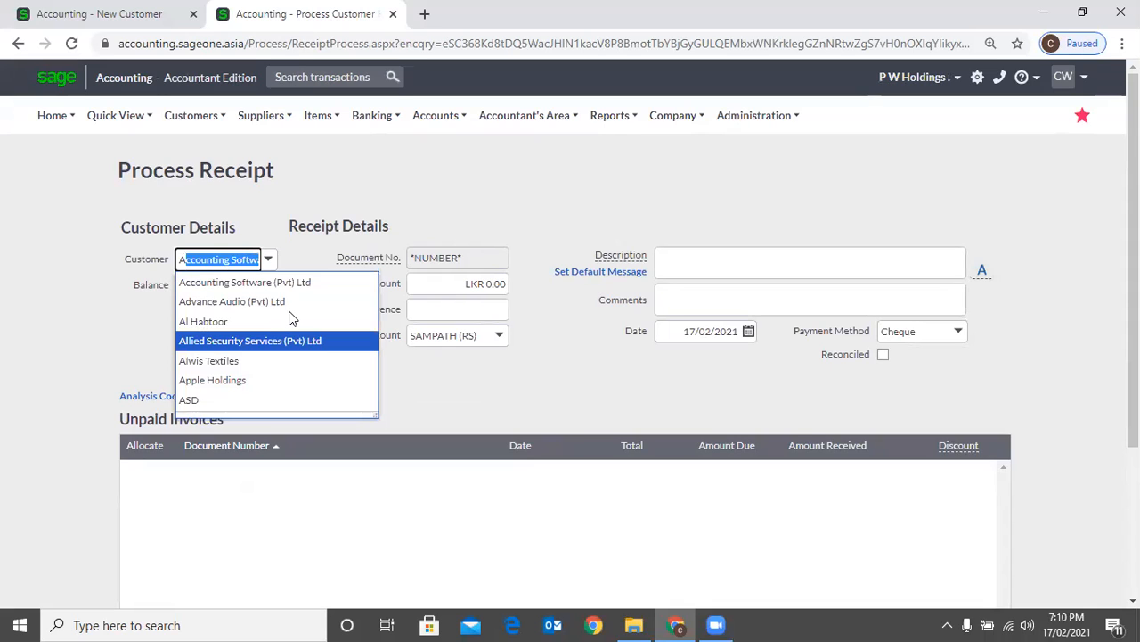
key(Return)
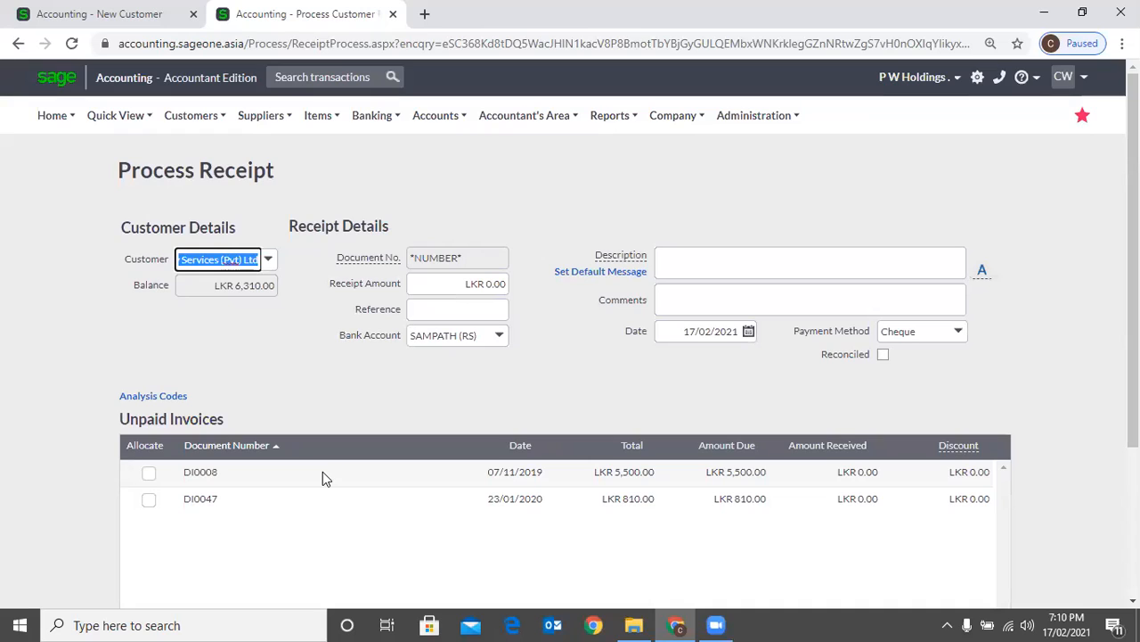
Set the receipt amount to LKR 1,000 and try allocating it manually by ticking and unticking the two unpaid invoices
key(Tab)
text(1000)
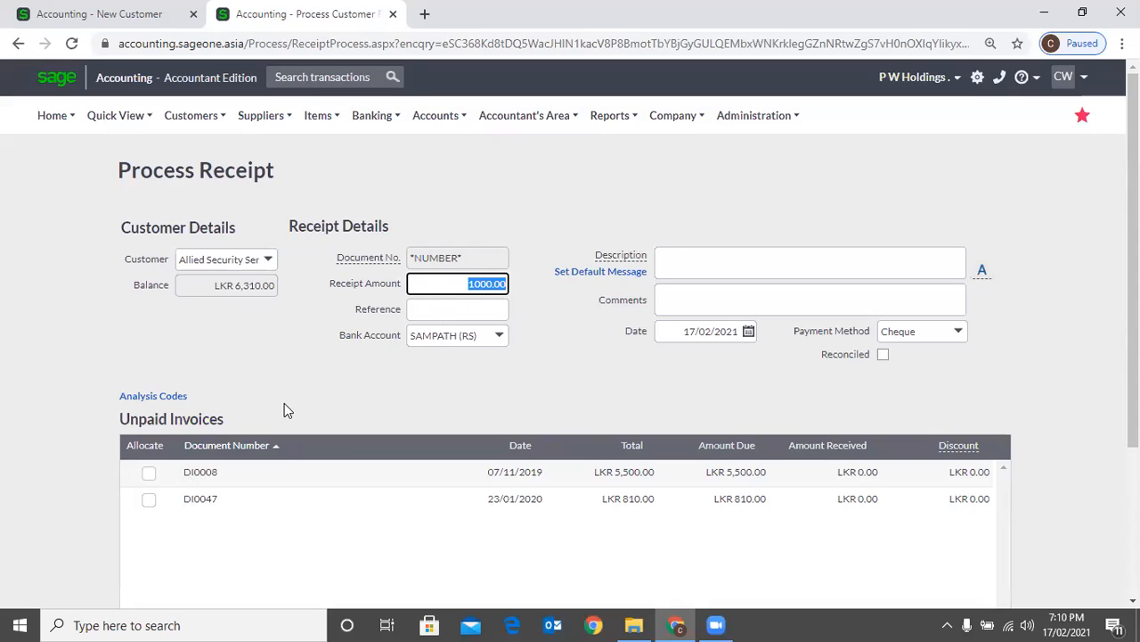
click(148, 499)
click(147, 473)
click(149, 500)
click(149, 474)
click(149, 499)
click(411, 238)
Return to the new customer form and read the explanation of Exclude from Debtors Manager
key(ctrl+Tab)
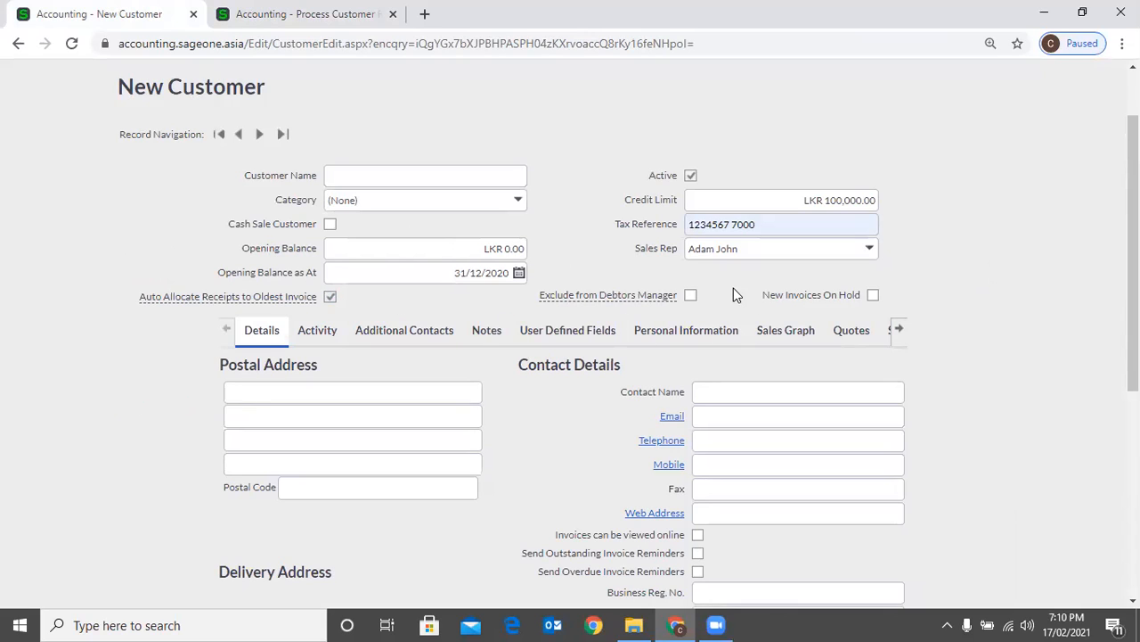
scroll(579, 288, up, 2)
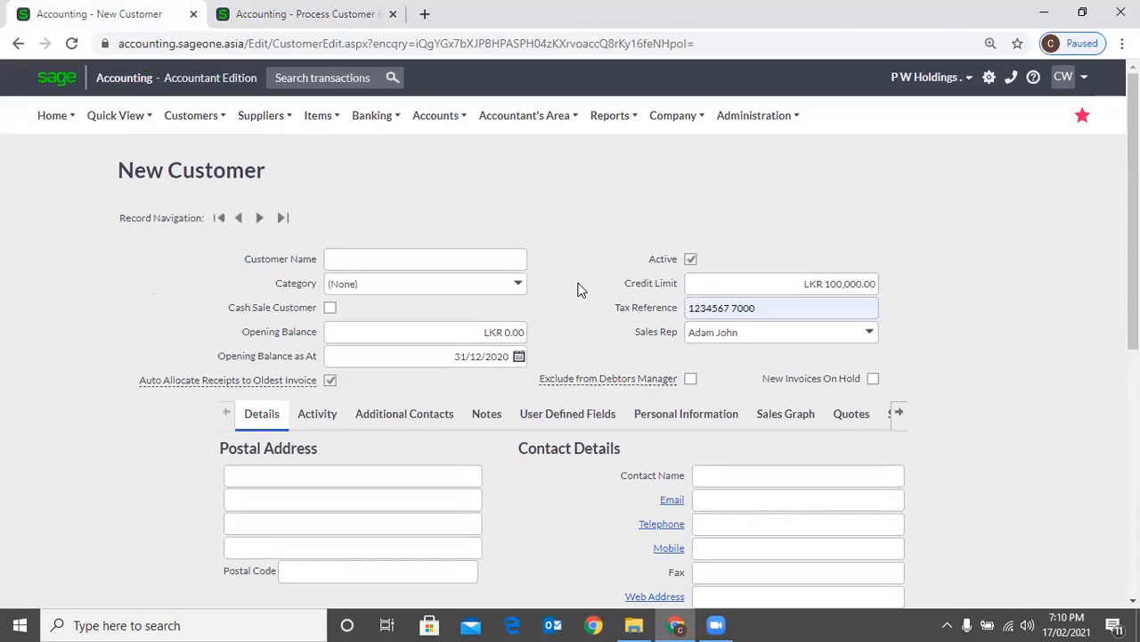
mouse_move(574, 379)
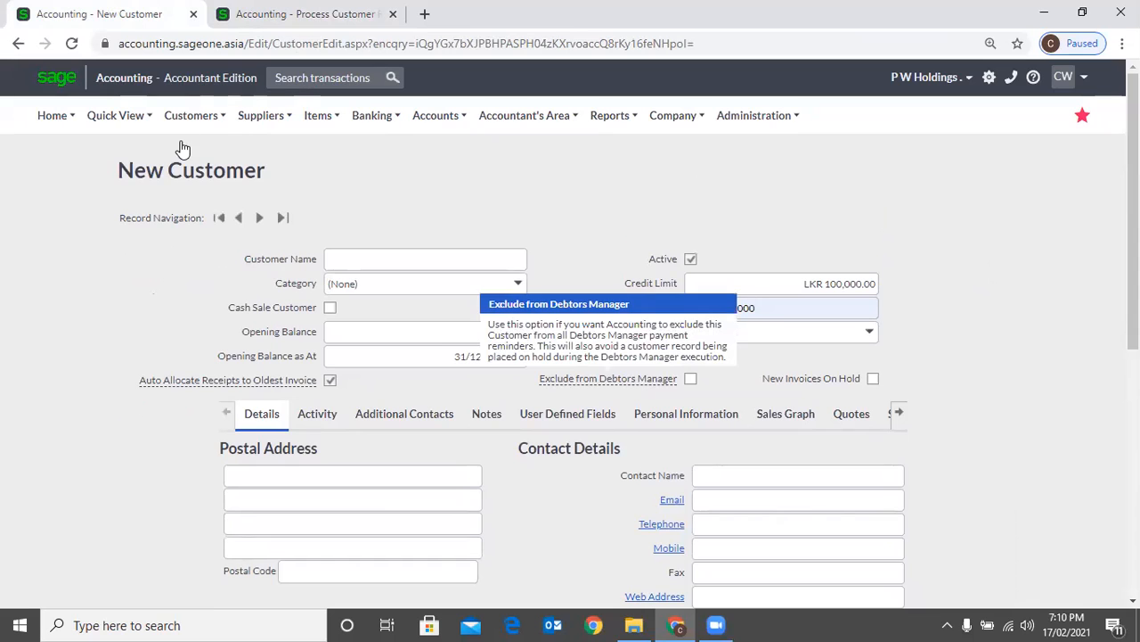
Leave the unsaved receipt and open the Outstanding Invoices Workflow of the Debtors Manager
key(ctrl+Tab)
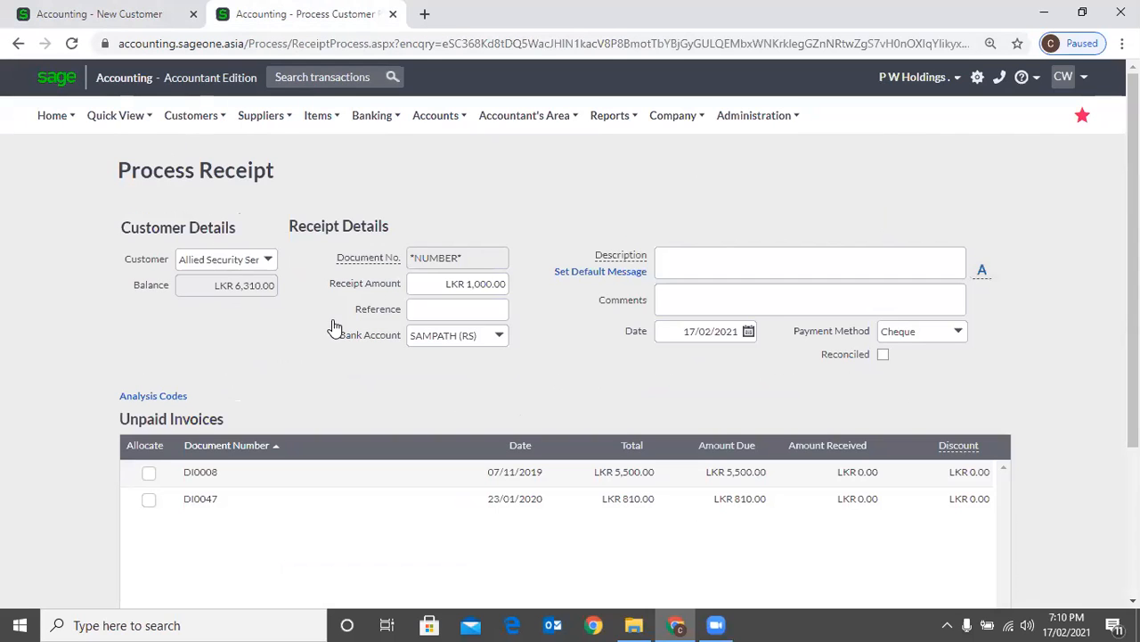
click(192, 115)
mouse_move(235, 313)
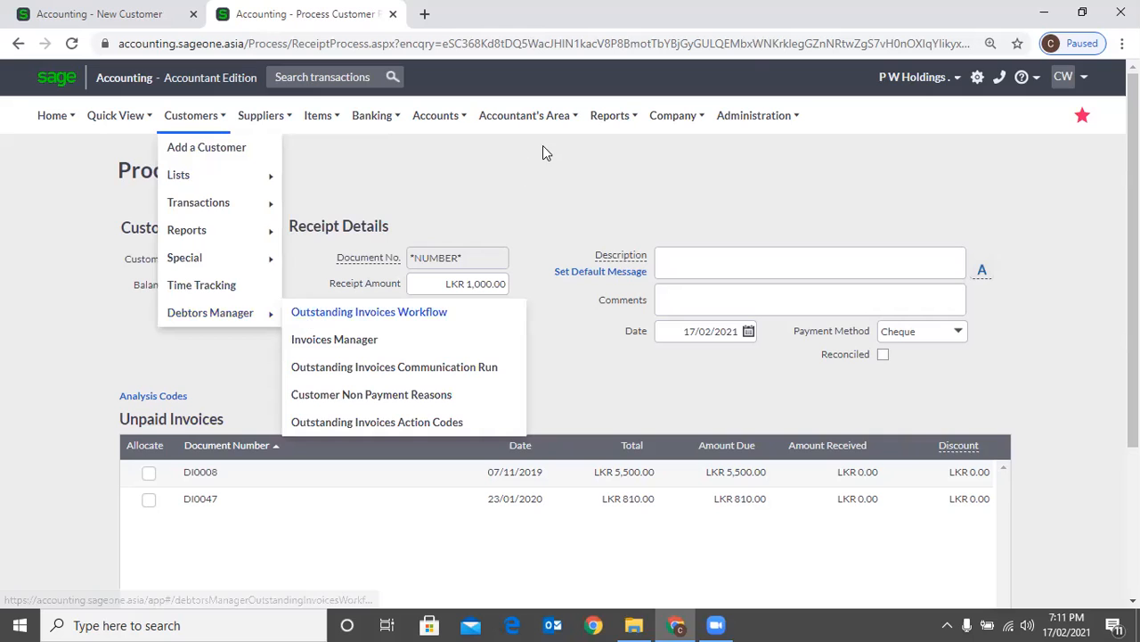
key(Return)
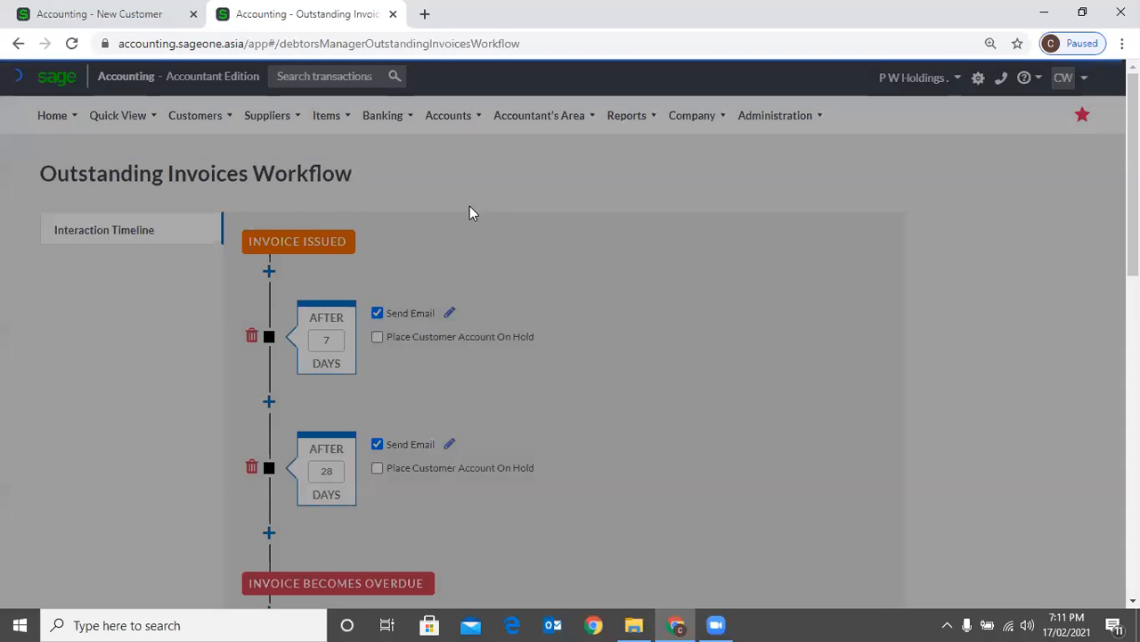
Examine the workflow's interaction timeline, including its reminder intervals, email actions and account-hold options before and after invoices become overdue
scroll(466, 212, down, 2)
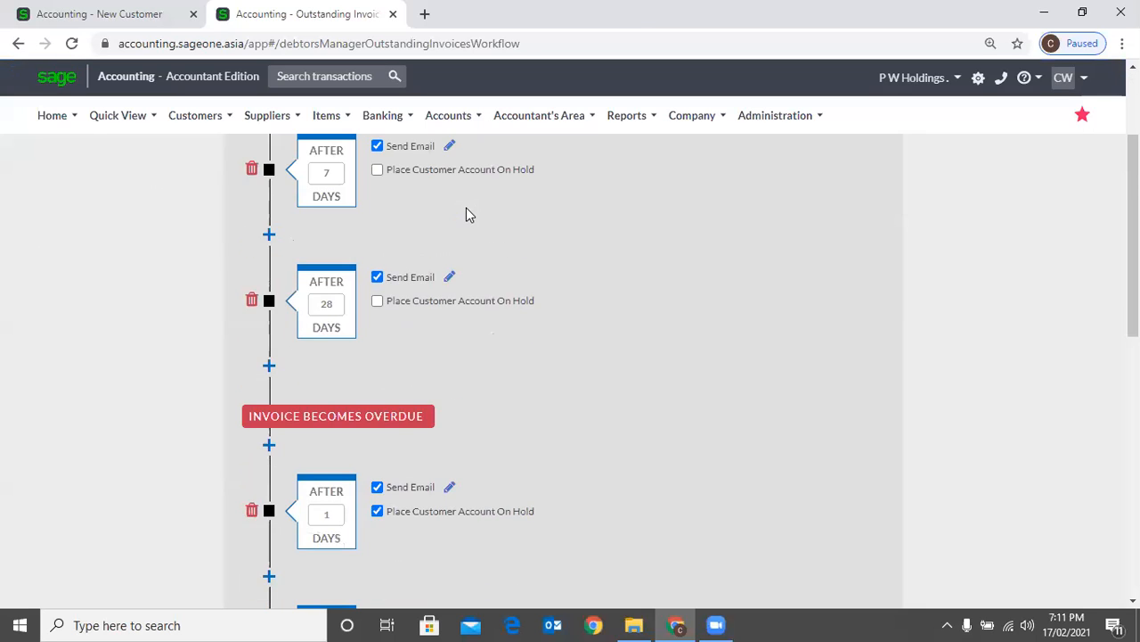
scroll(466, 214, down, 3)
scroll(581, 344, up, 2)
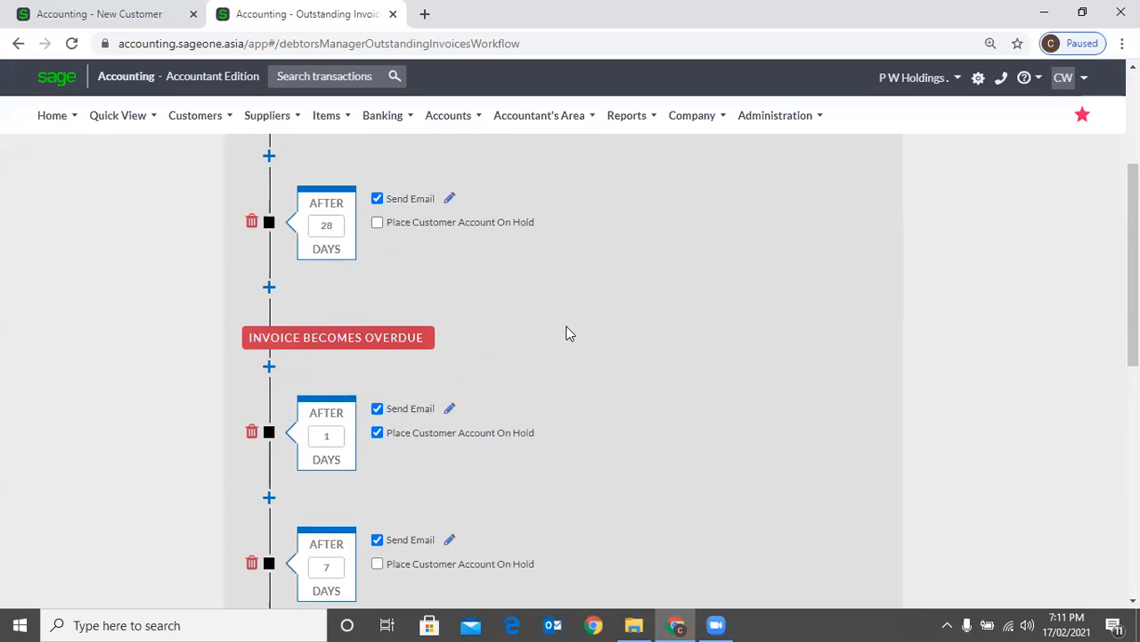
scroll(569, 334, up, 3)
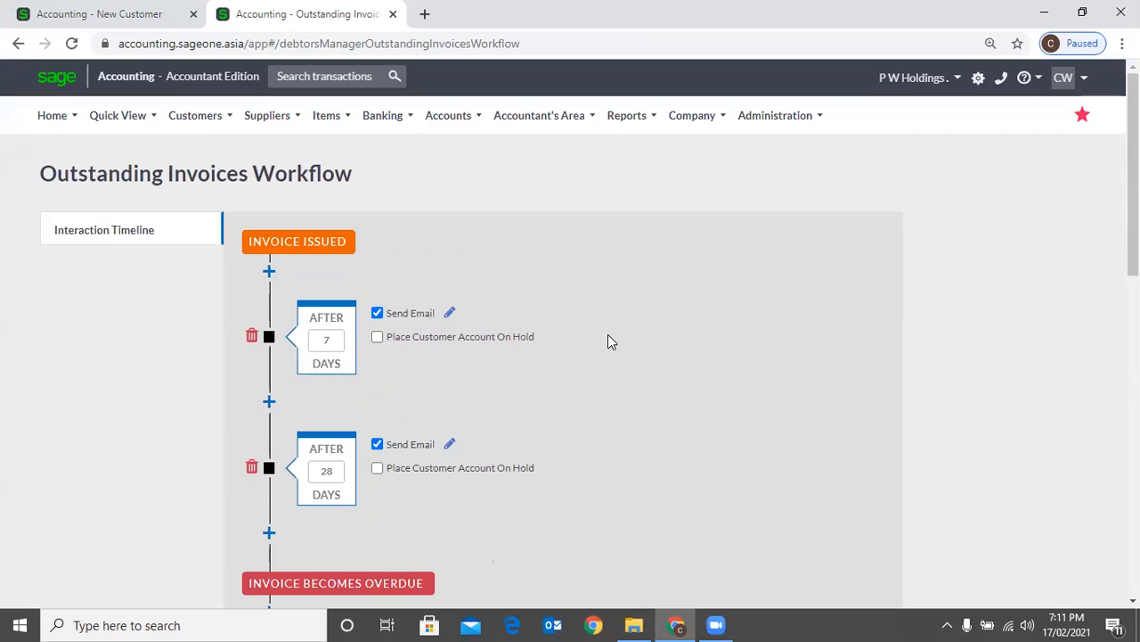
scroll(609, 343, down, 3)
scroll(187, 185, down, 2)
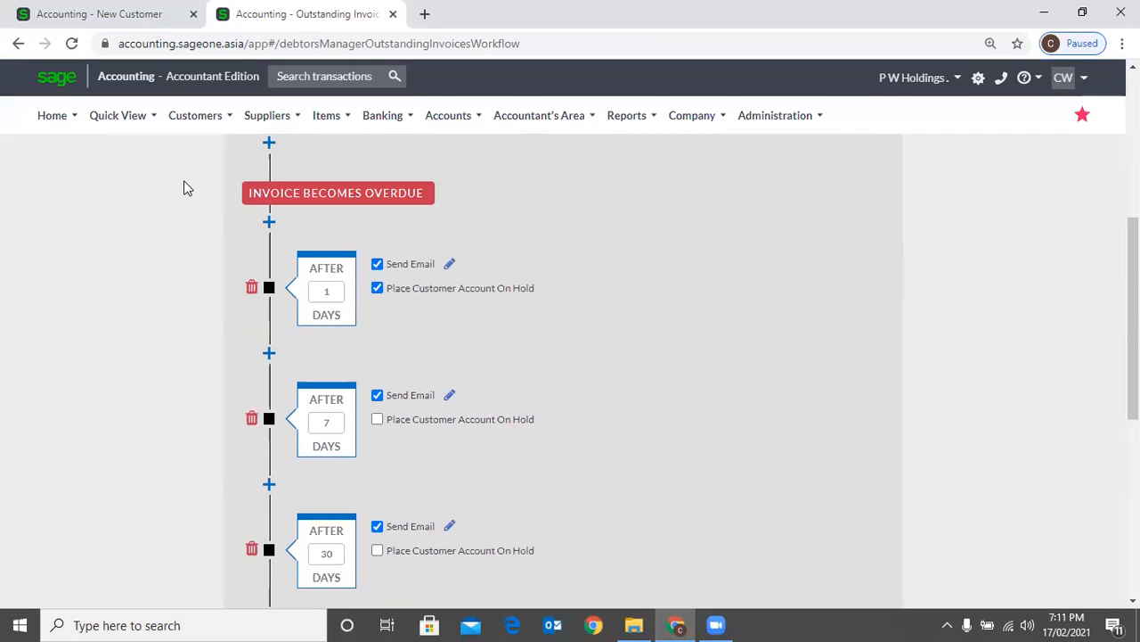
scroll(314, 247, up, 3)
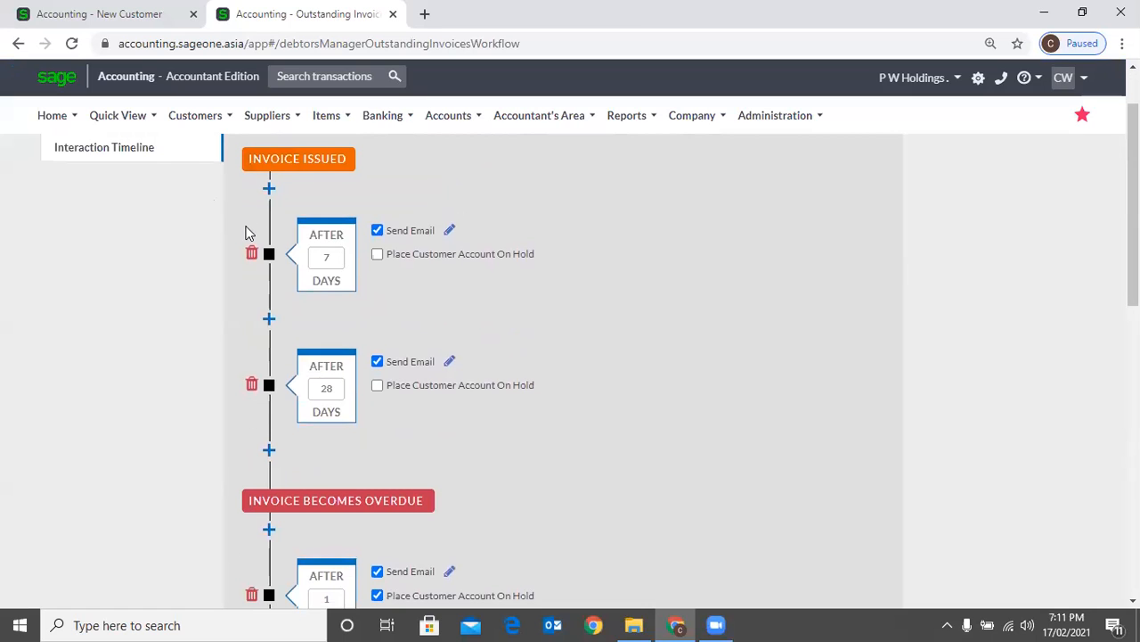
scroll(247, 232, up, 1)
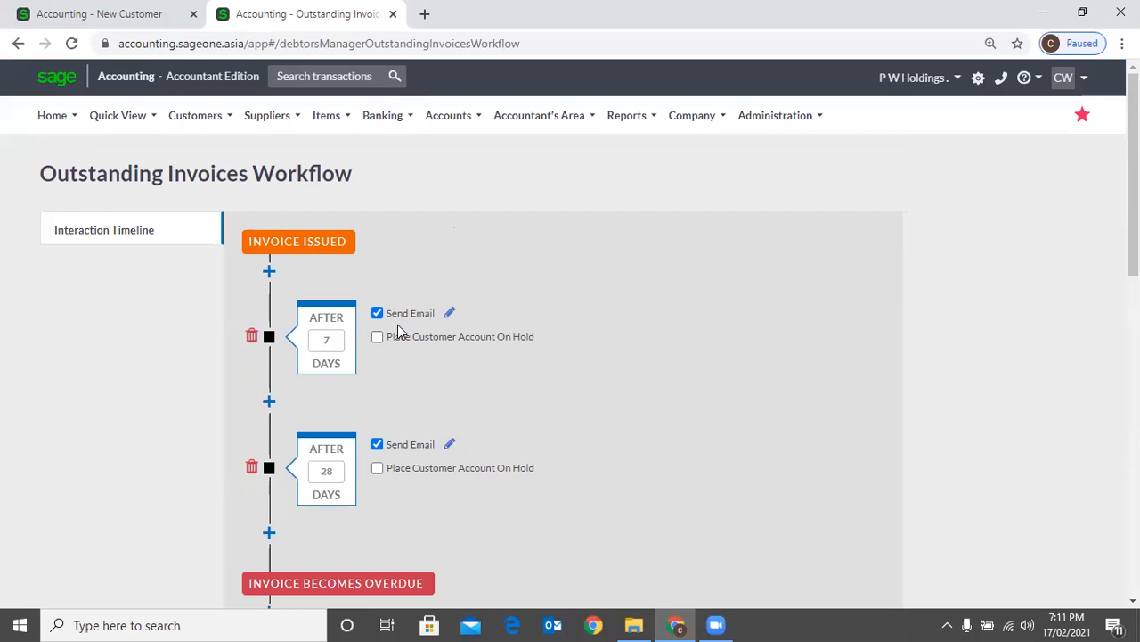
scroll(331, 267, down, 1)
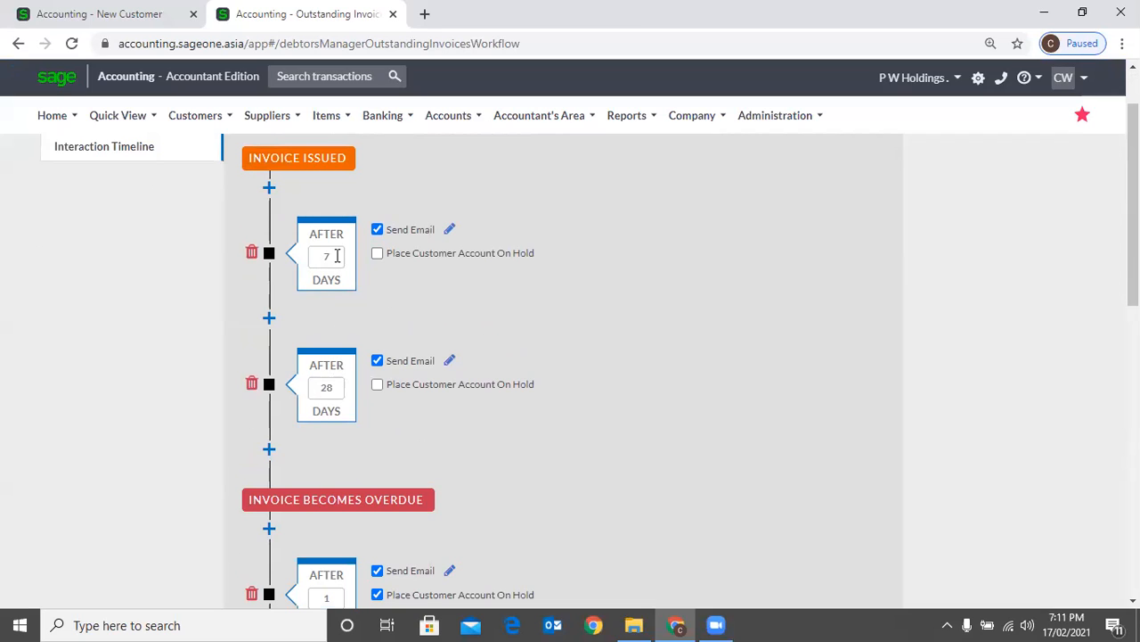
Review the workflow's stages after invoices become overdue and the actions taken when payment is received
scroll(476, 319, down, 3)
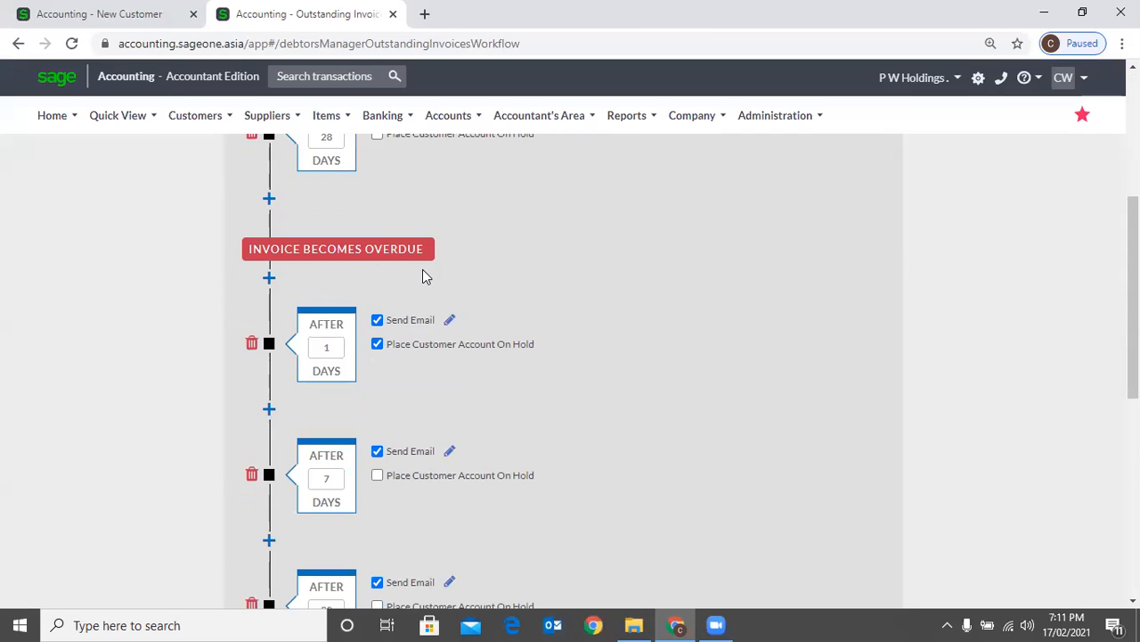
scroll(426, 269, down, 2)
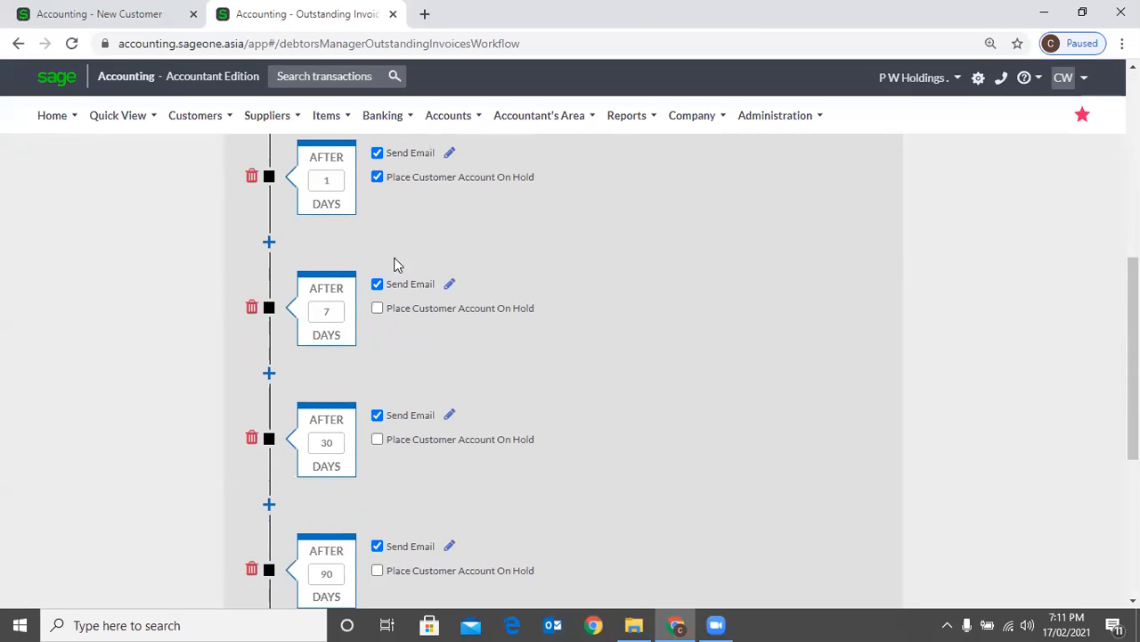
scroll(399, 279, down, 4)
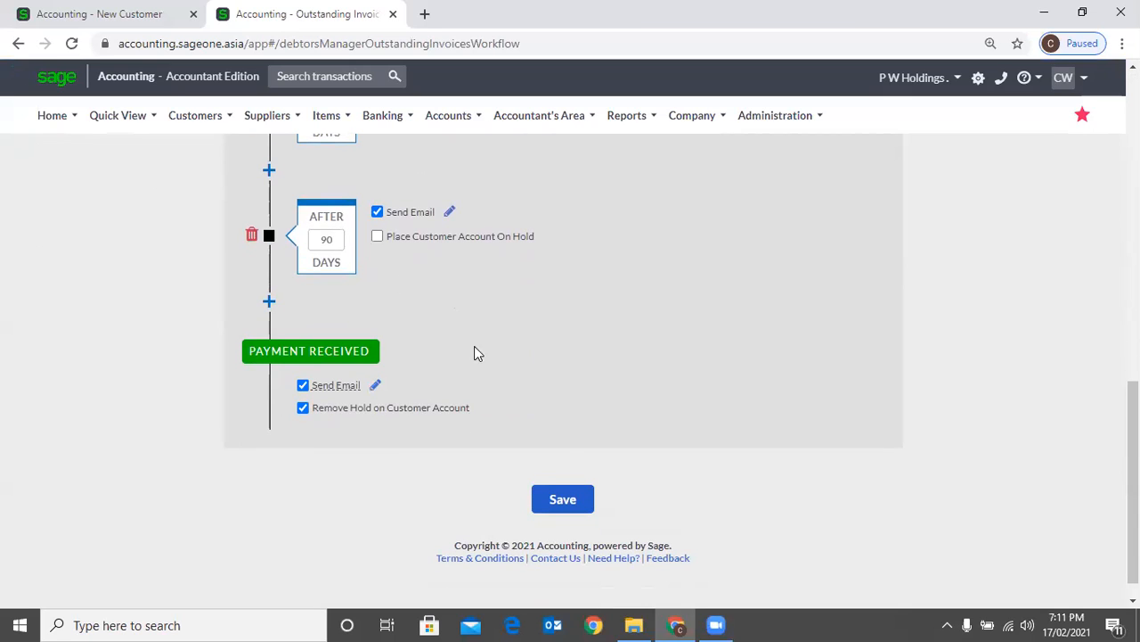
scroll(541, 316, up, 11)
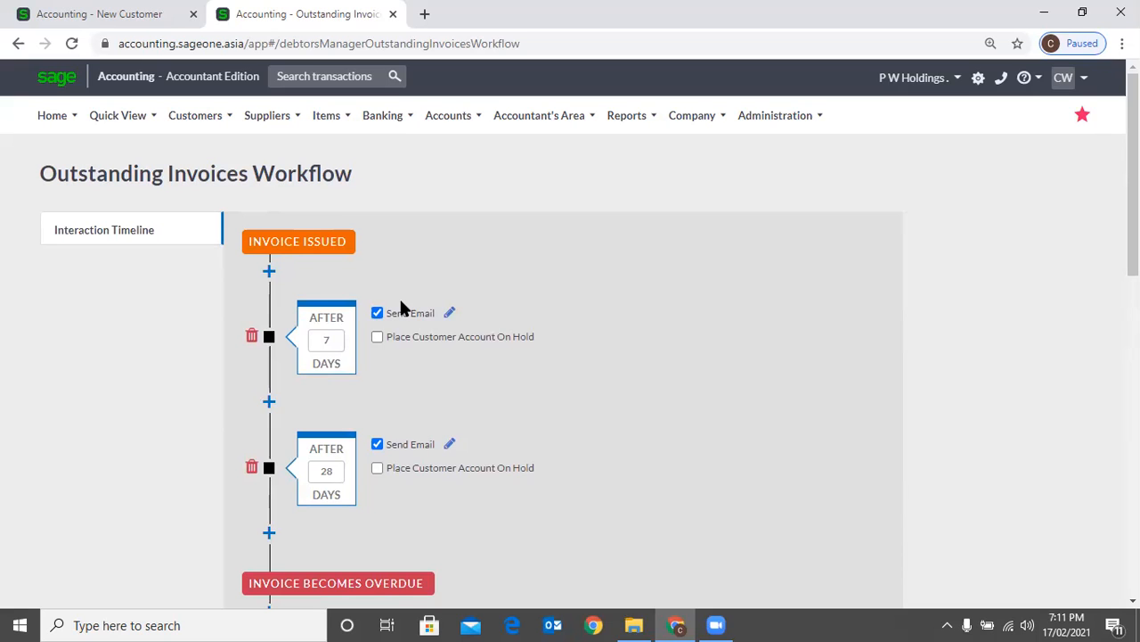
View the Debtors Manager's Outstanding Invoices Action Codes, followed by the Outstanding Invoices Communication Run
mouse_move(195, 115)
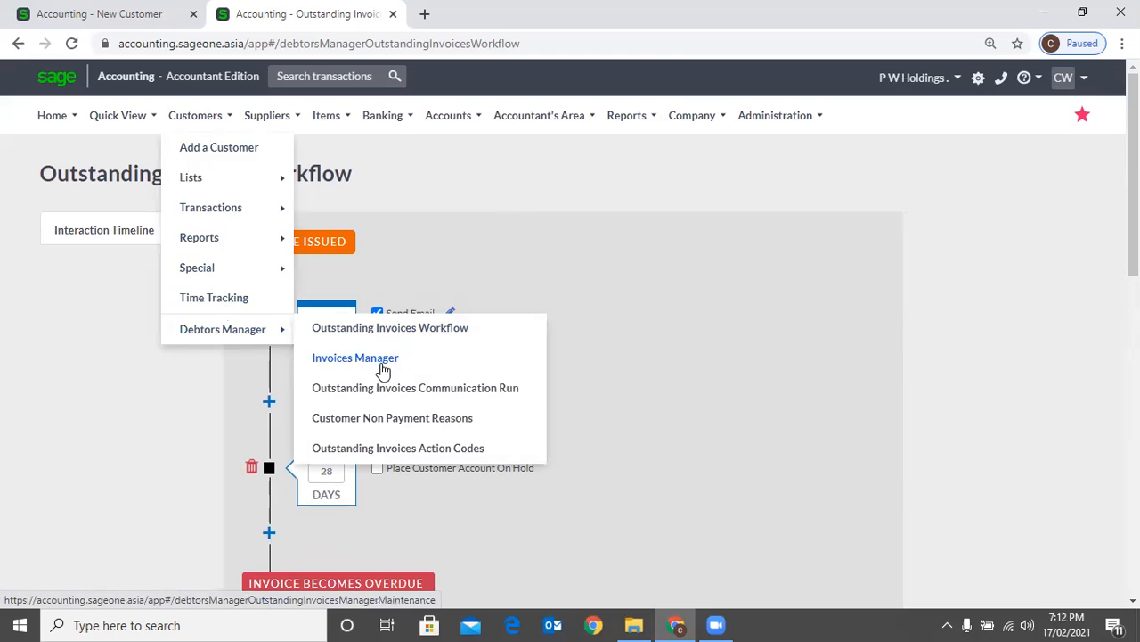
click(398, 447)
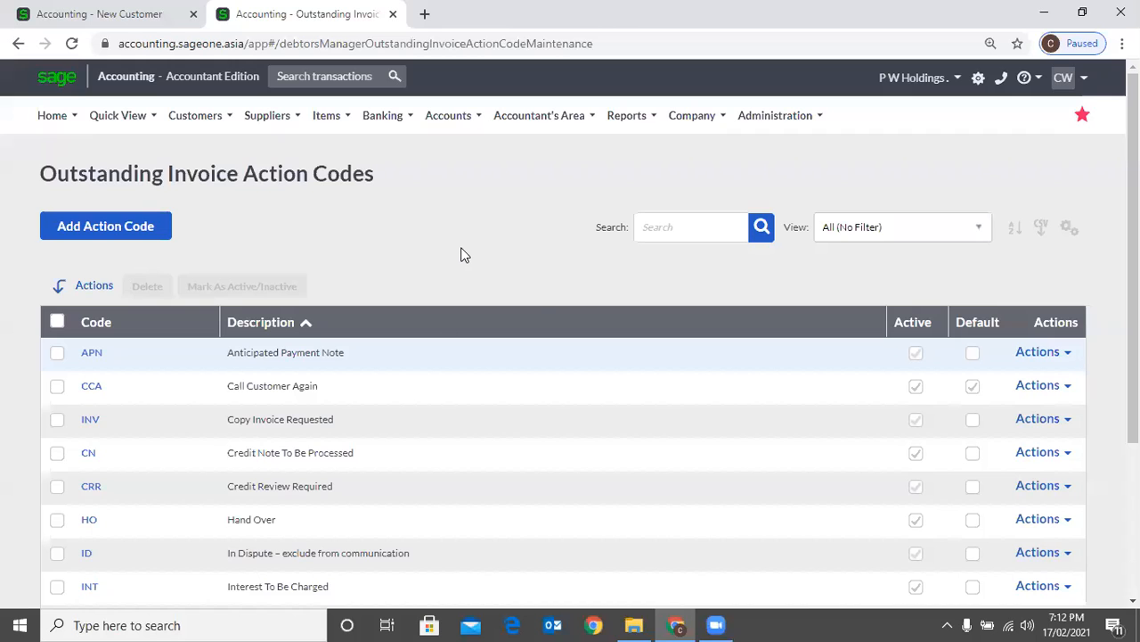
click(415, 387)
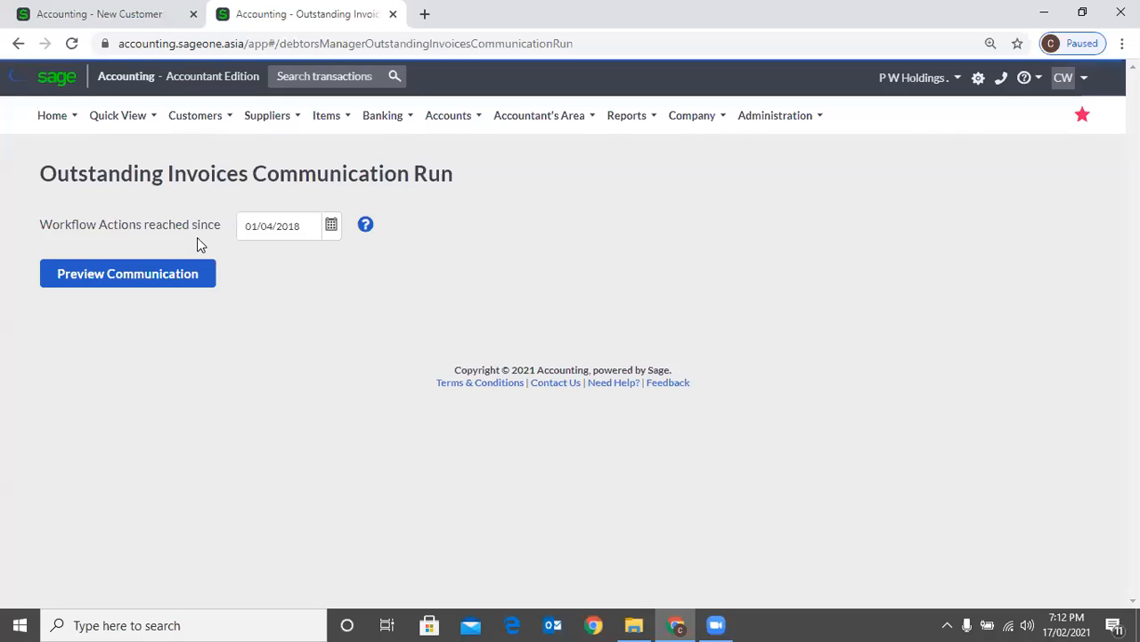
Reopen the Outstanding Invoices Workflow and look over its reminders before and after invoices become overdue
mouse_move(196, 114)
mouse_move(199, 237)
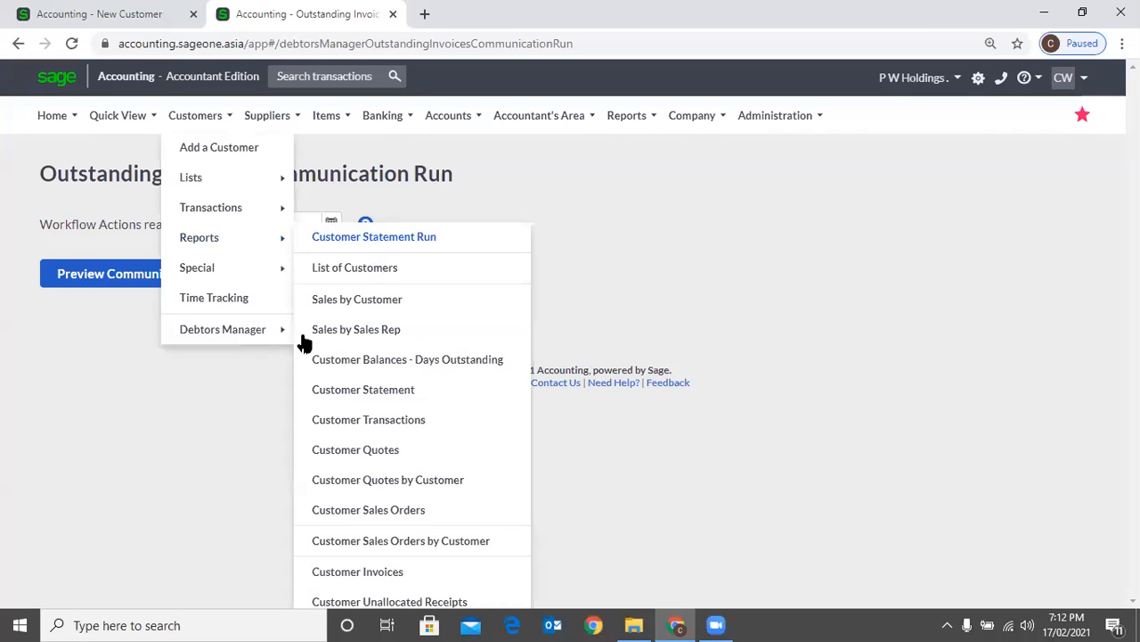
click(438, 250)
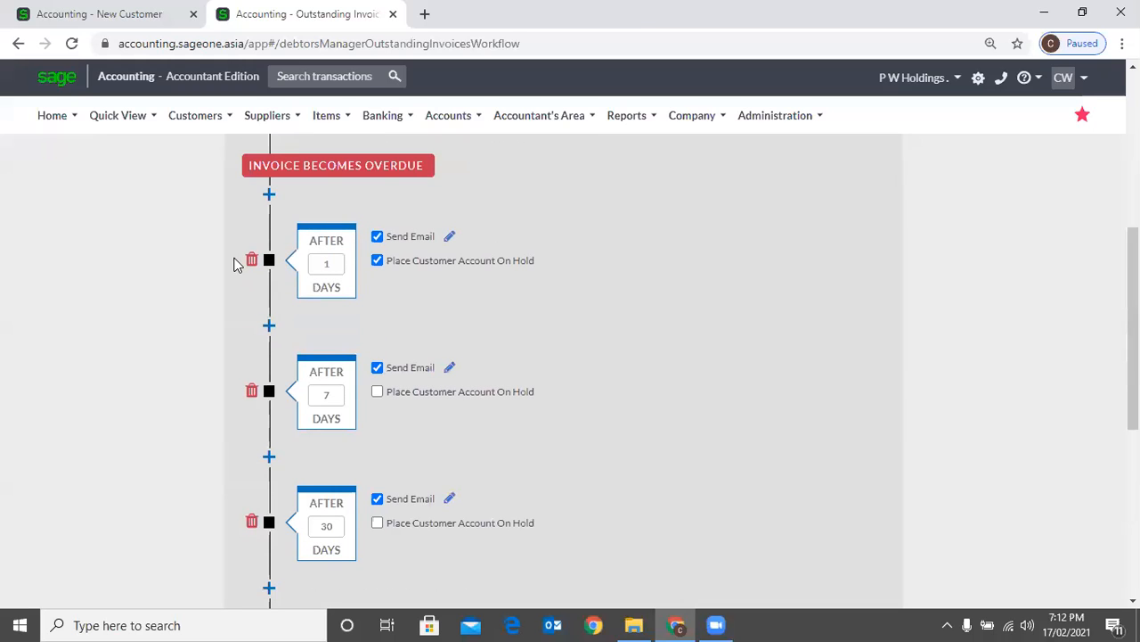
scroll(234, 264, up, 5)
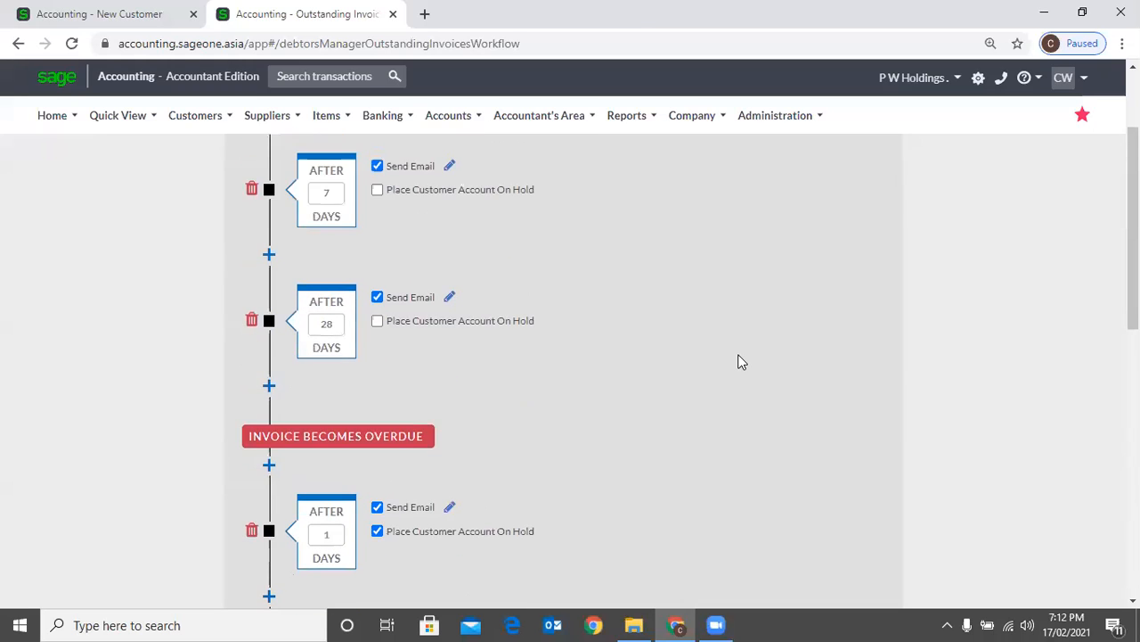
Return to the new customer form and enable Exclude from Debtors Manager and New Invoices On Hold
click(739, 359)
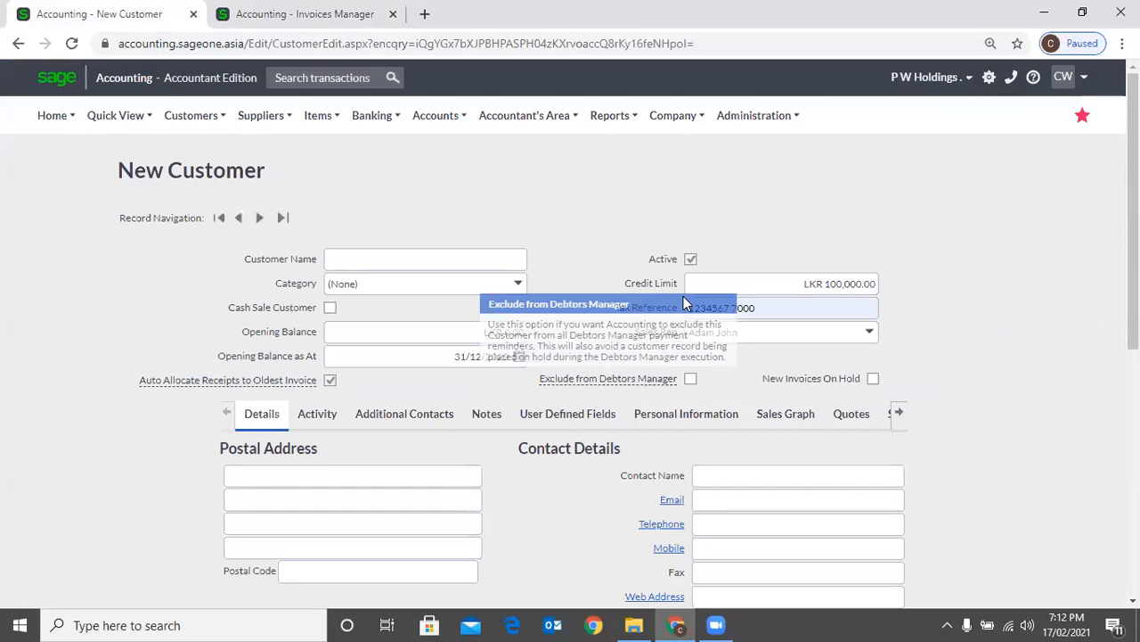
scroll(685, 296, down, 1)
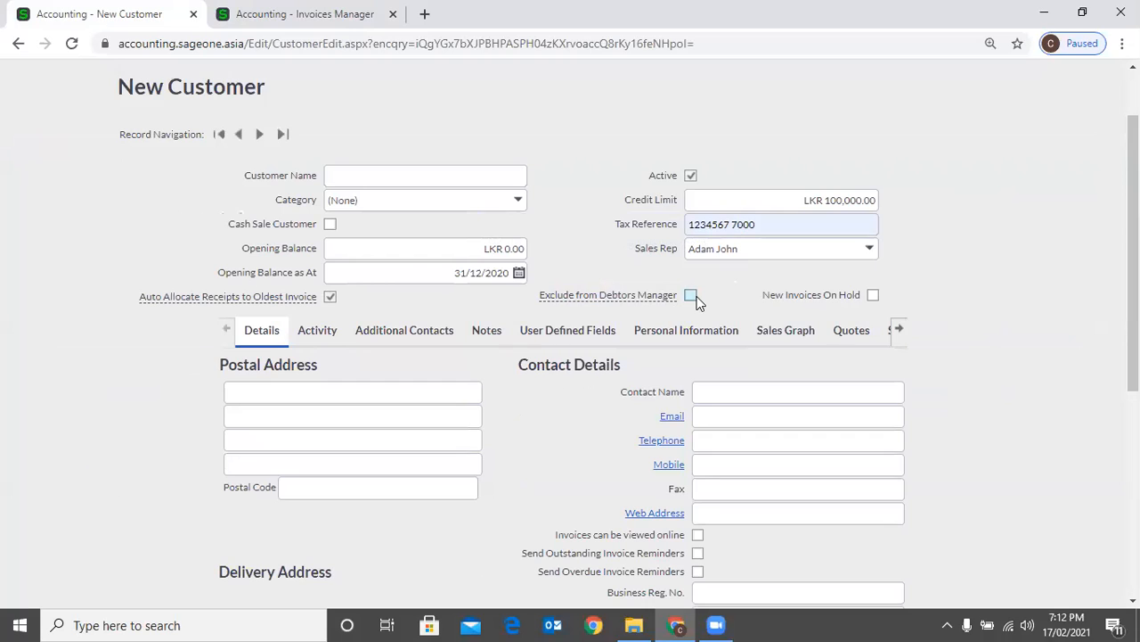
click(691, 295)
mouse_move(634, 298)
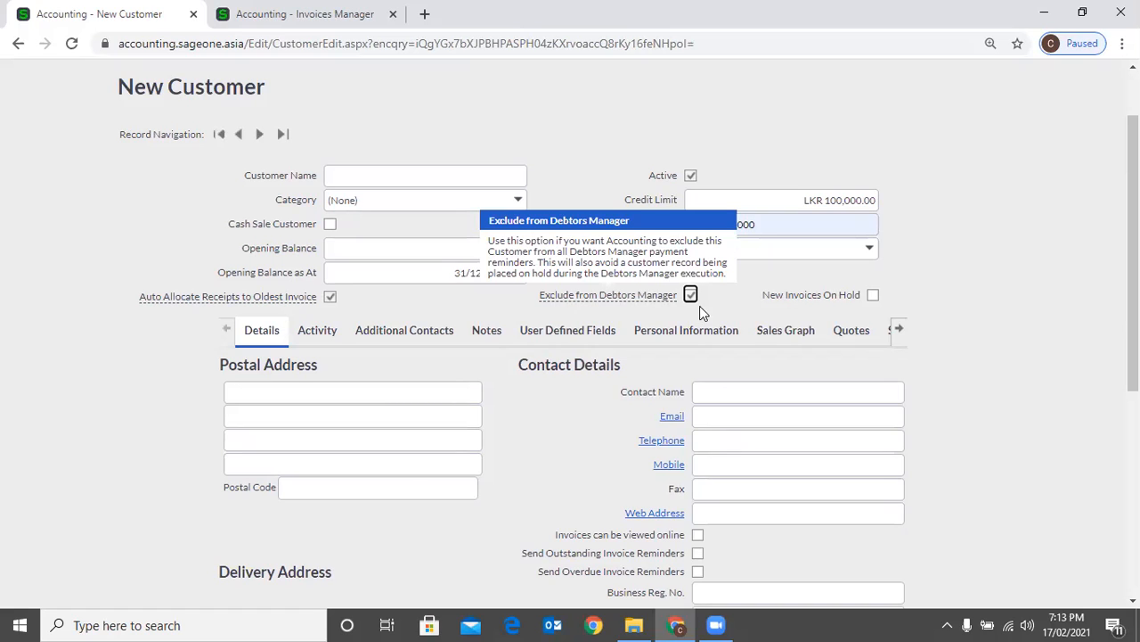
click(873, 296)
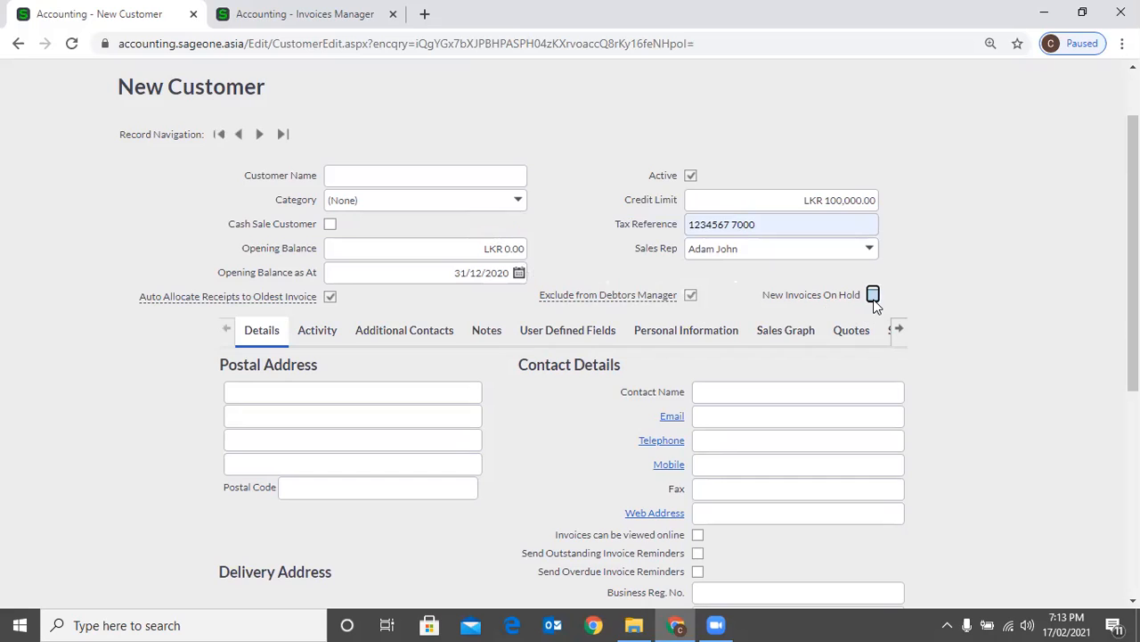
click(874, 297)
Fill in the customer's postal address with the saved address suggestion
scroll(919, 294, down, 1)
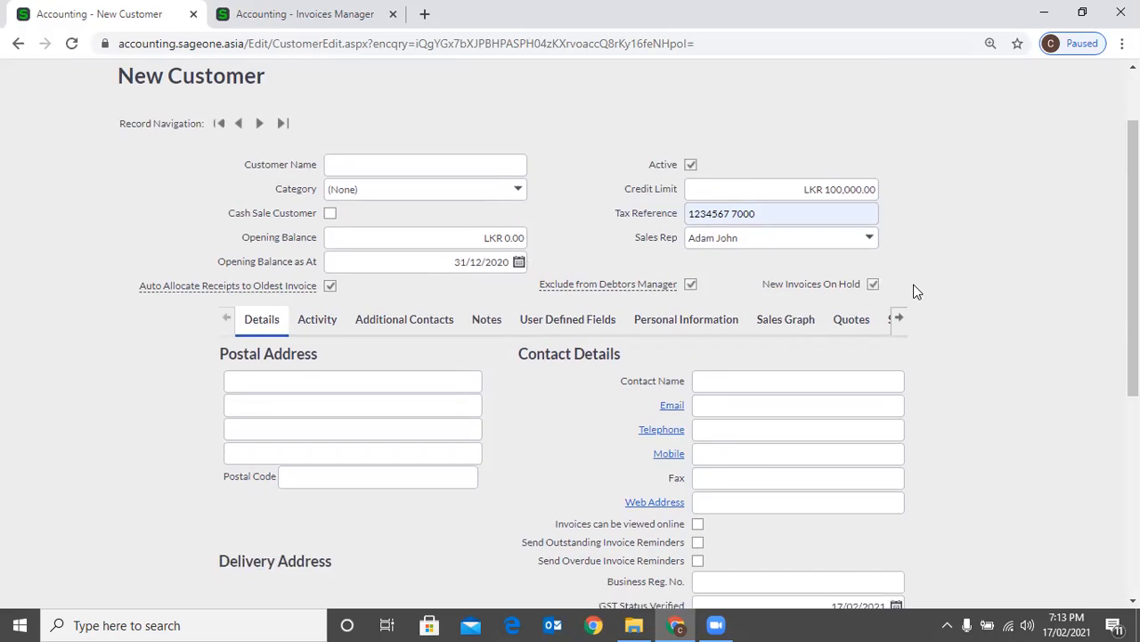
scroll(955, 351, down, 2)
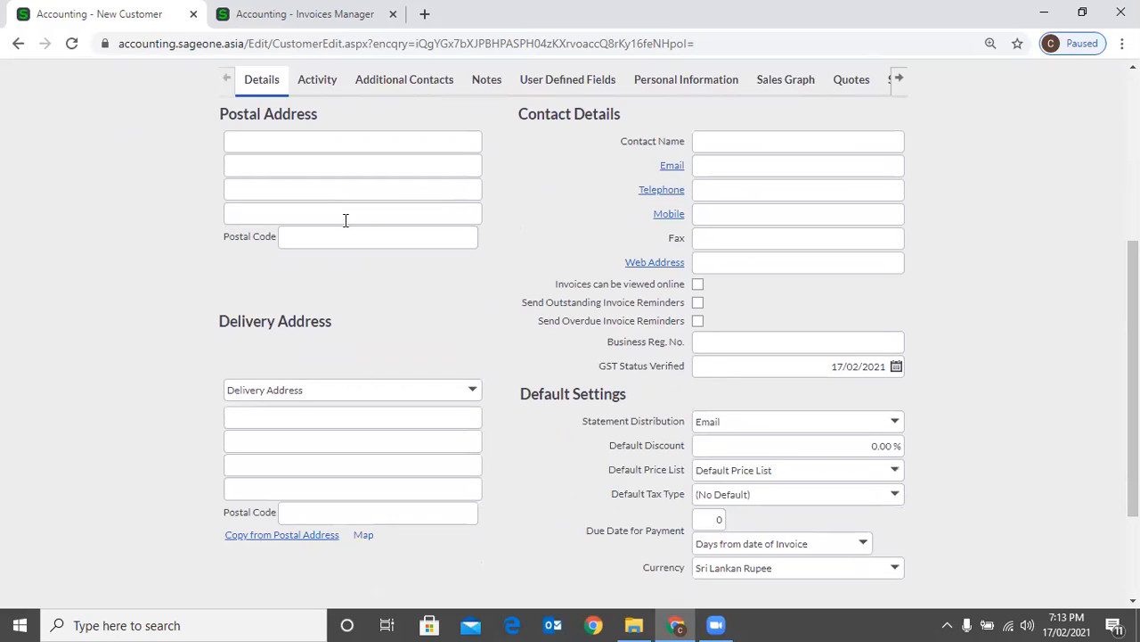
click(250, 143)
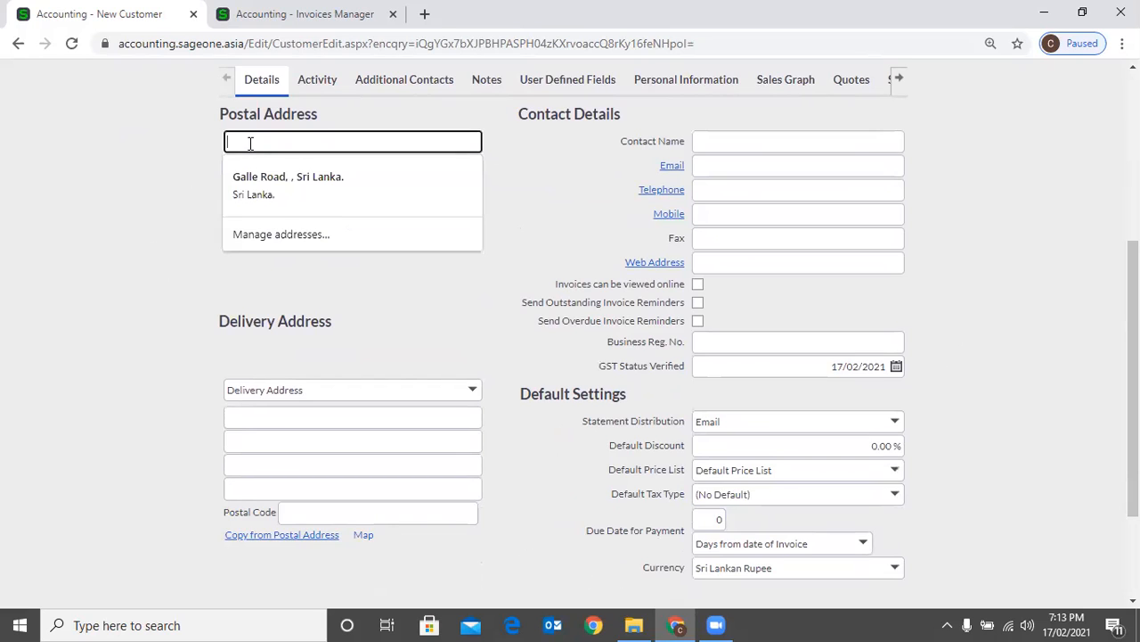
click(531, 197)
click(309, 144)
click(298, 177)
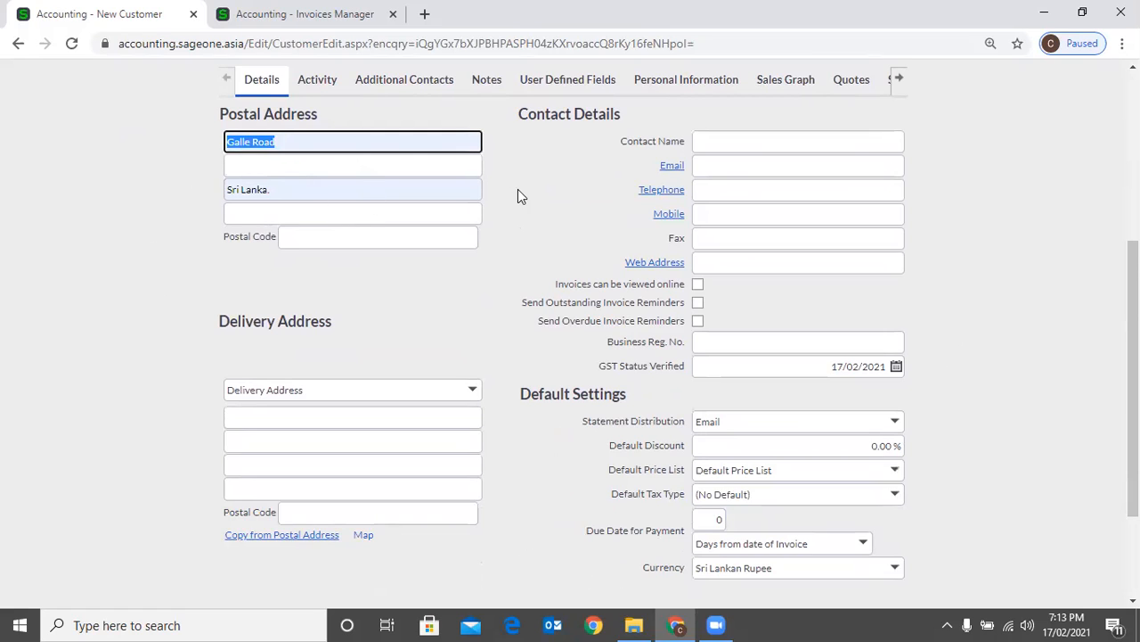
Replace the first line of the postal address with a house number and enter the street on the second line
click(539, 219)
click(334, 145)
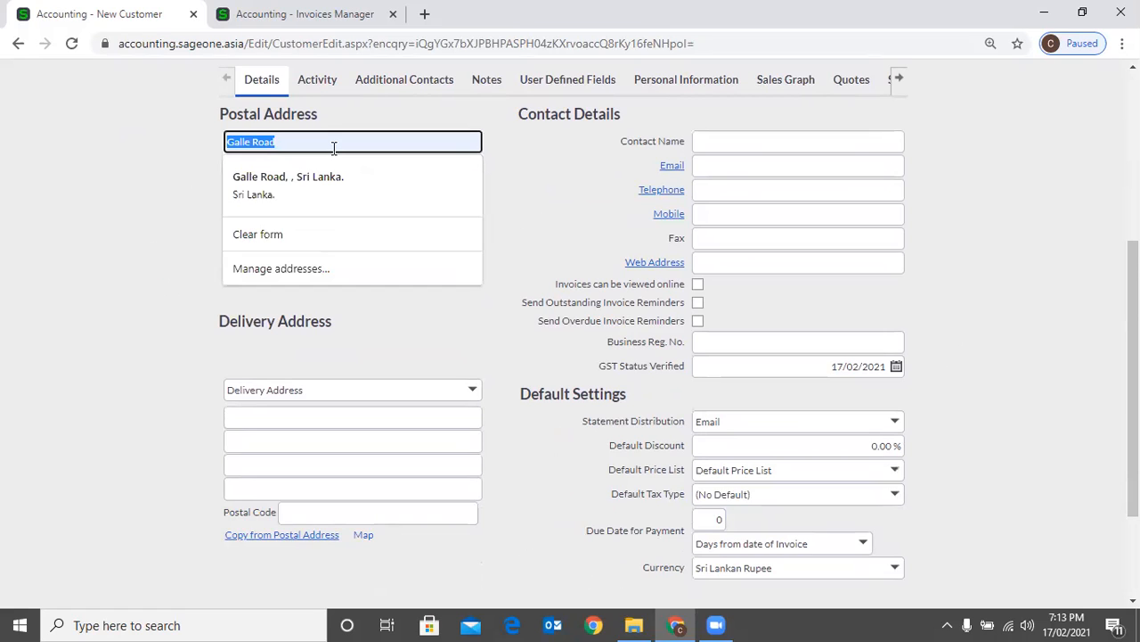
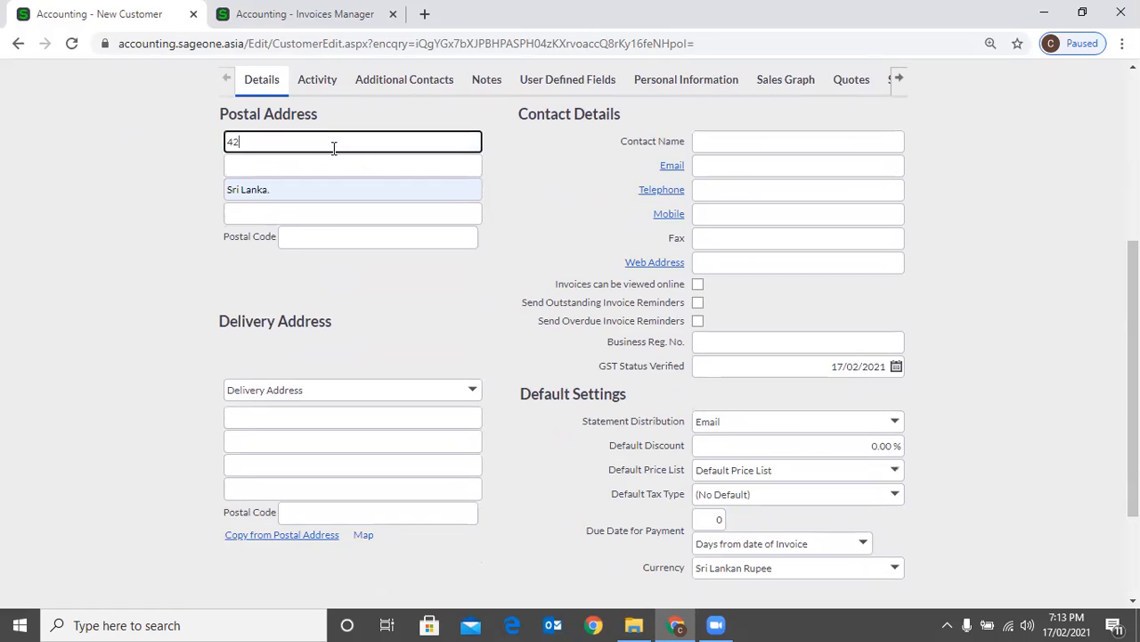
key(Tab)
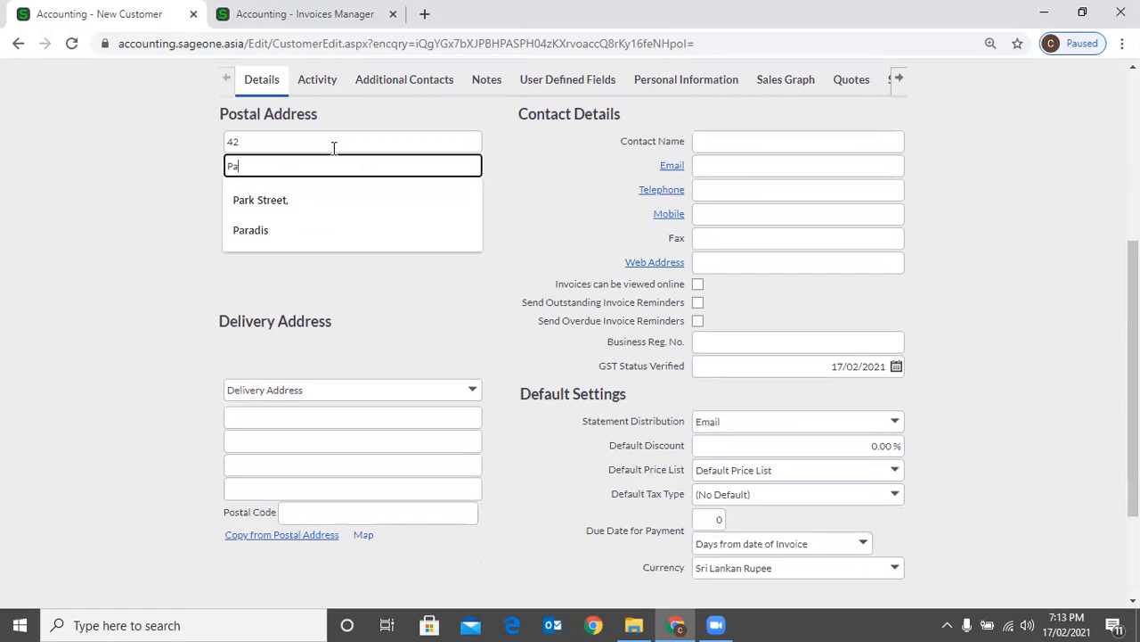
key(Tab)
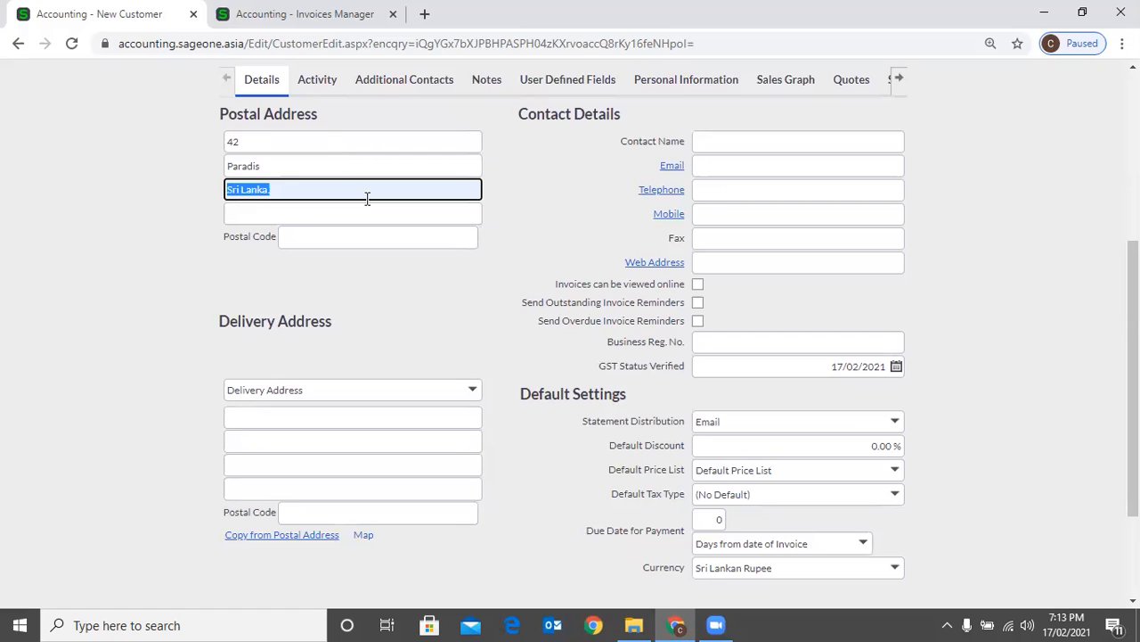
click(350, 314)
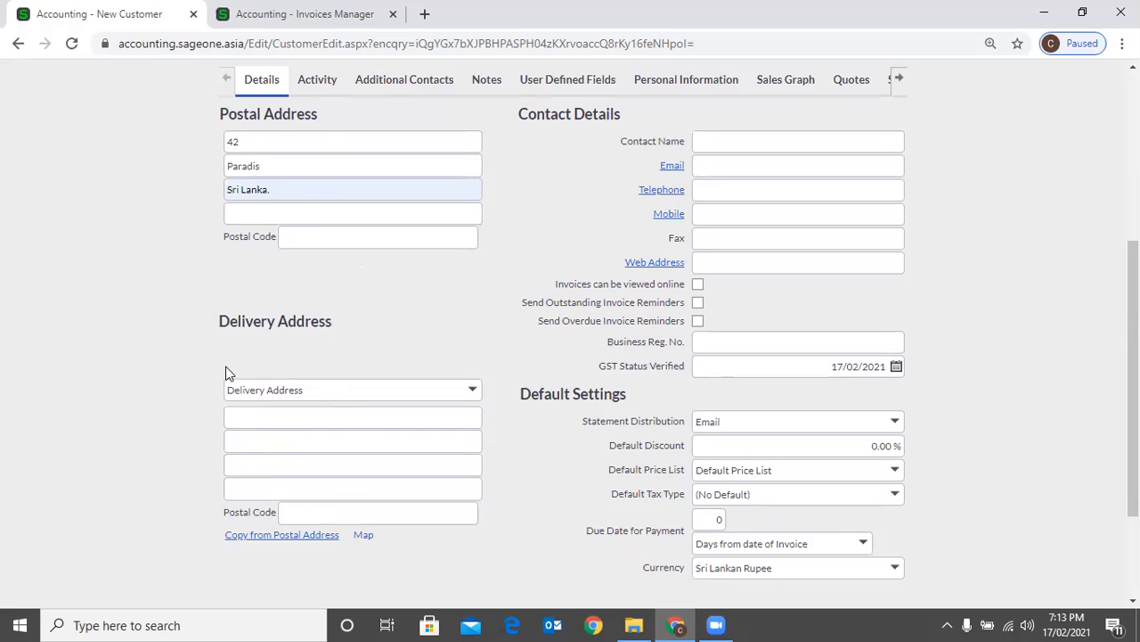
Copy the postal address into the customer's delivery address
click(253, 537)
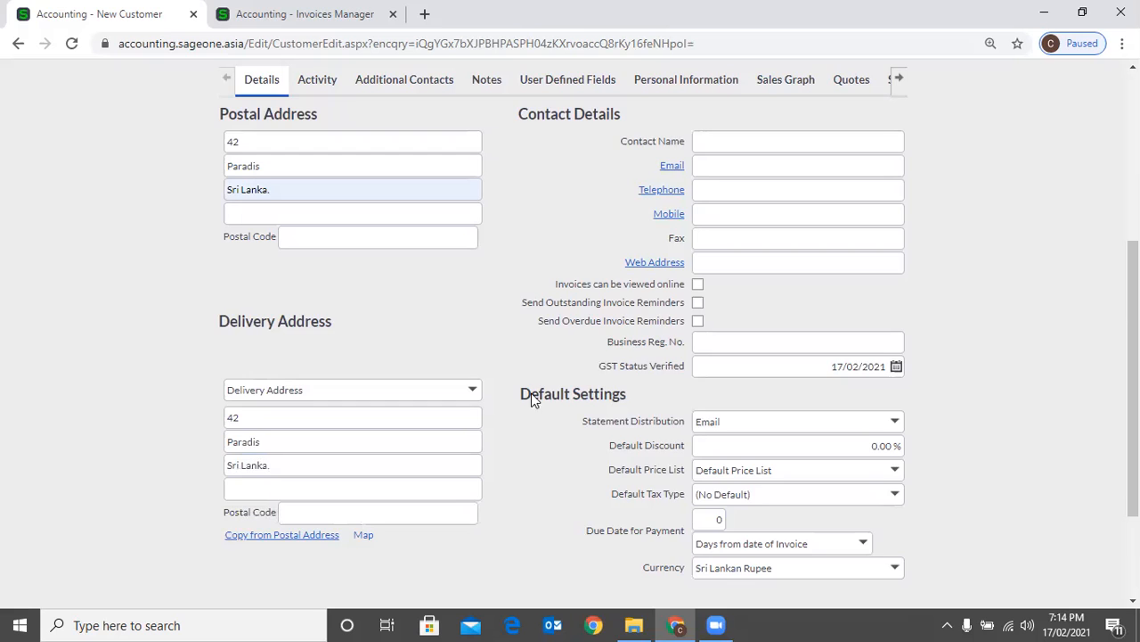
scroll(536, 286, up, 1)
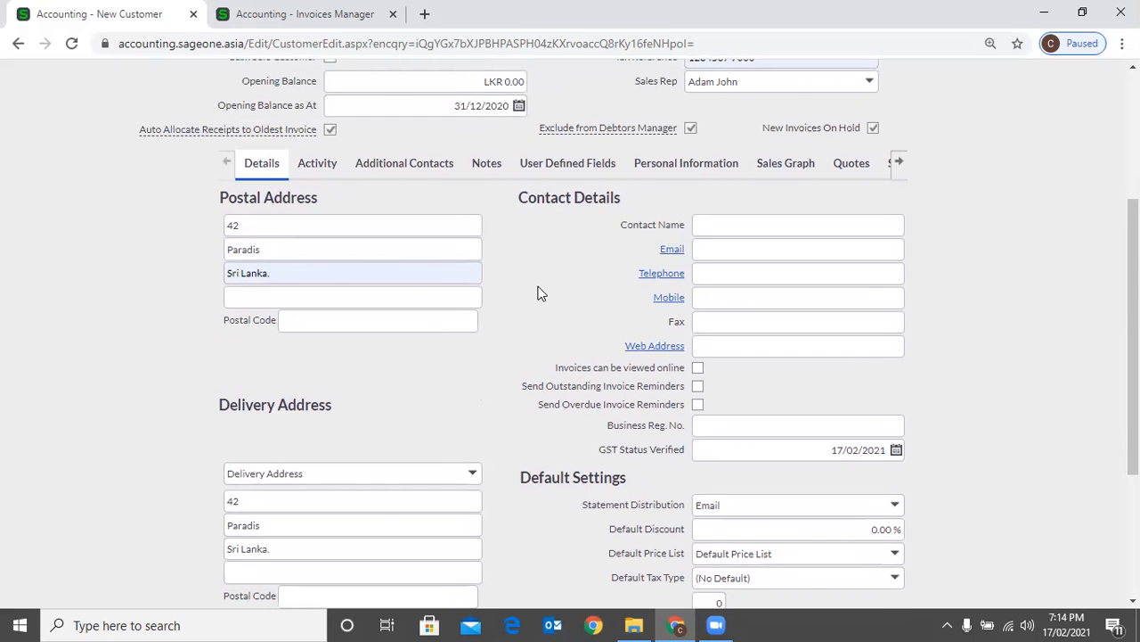
scroll(548, 267, down, 1)
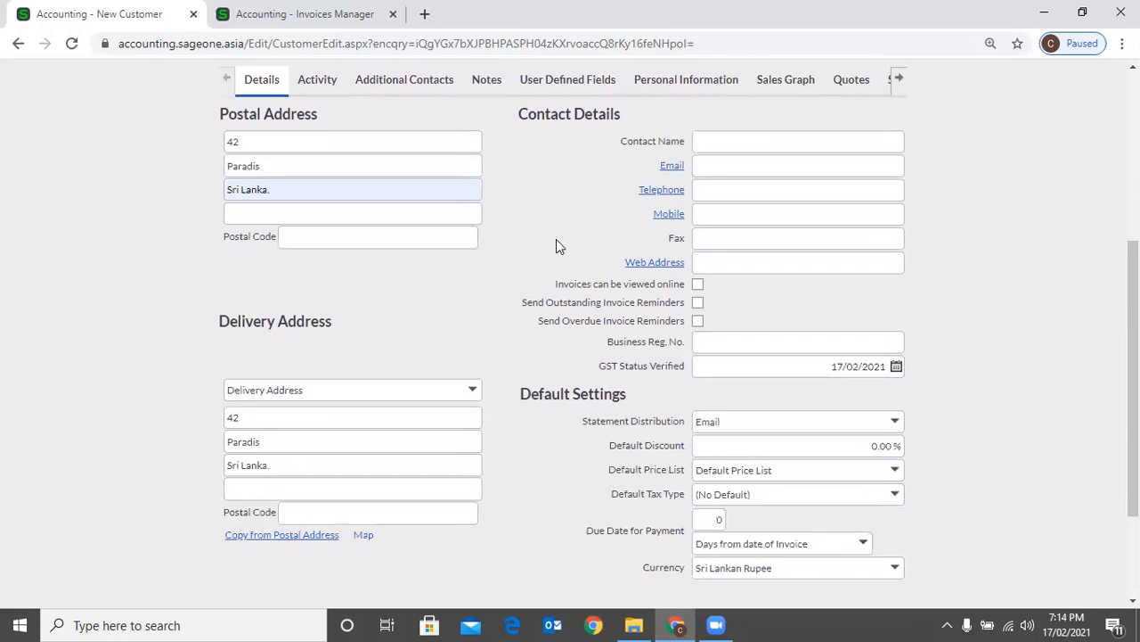
Fill in the contact's name and e-mail address from the saved suggestions
click(881, 140)
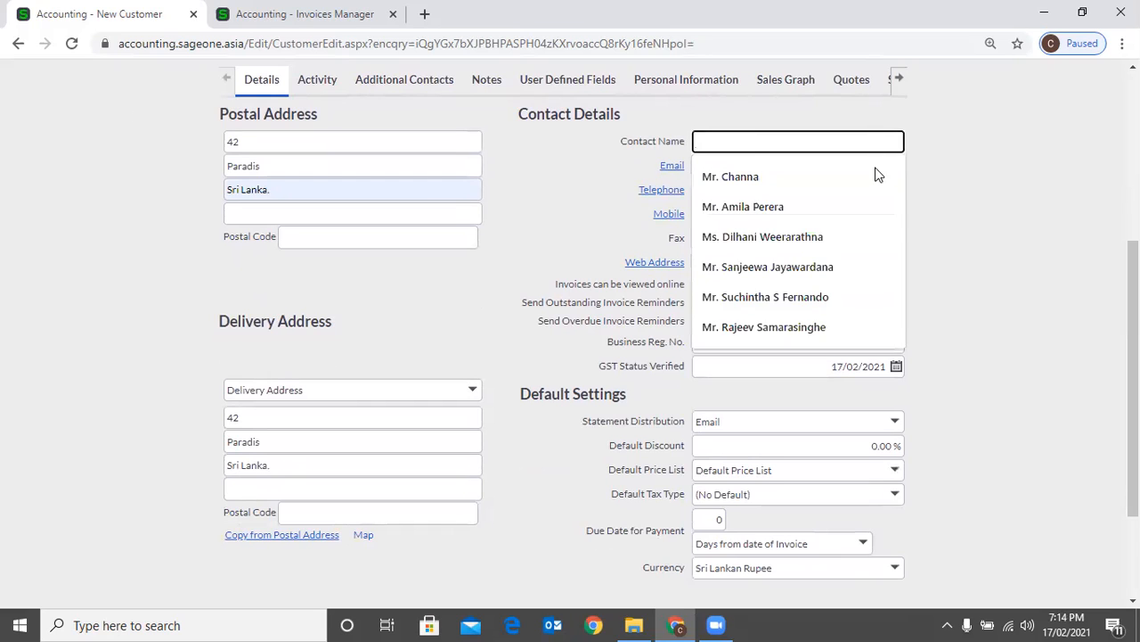
click(985, 187)
click(716, 146)
click(738, 201)
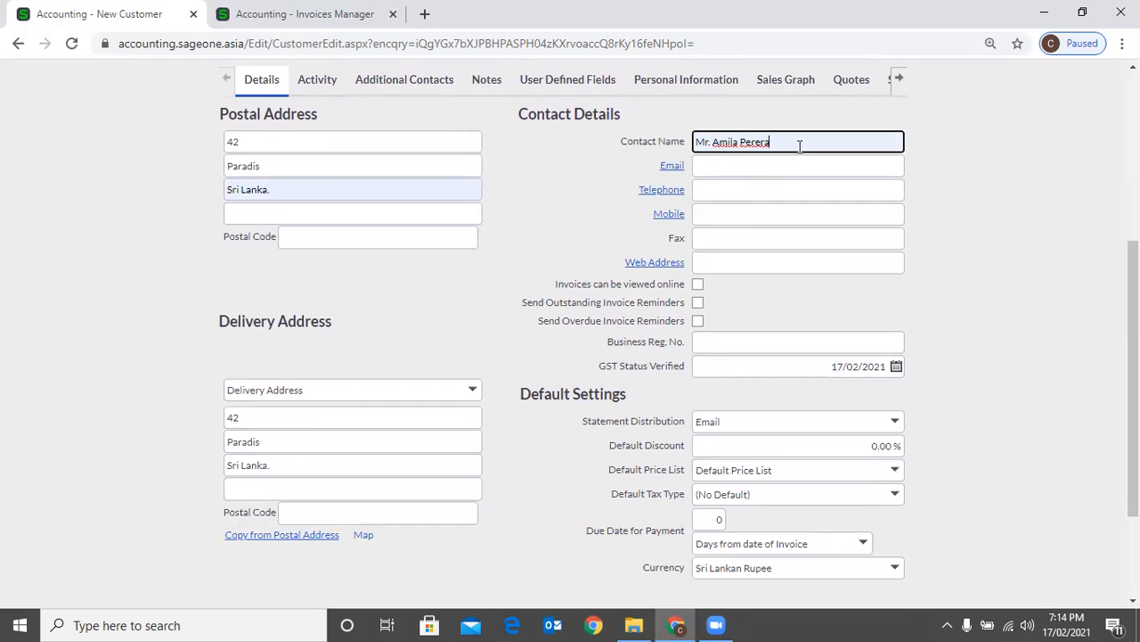
click(756, 166)
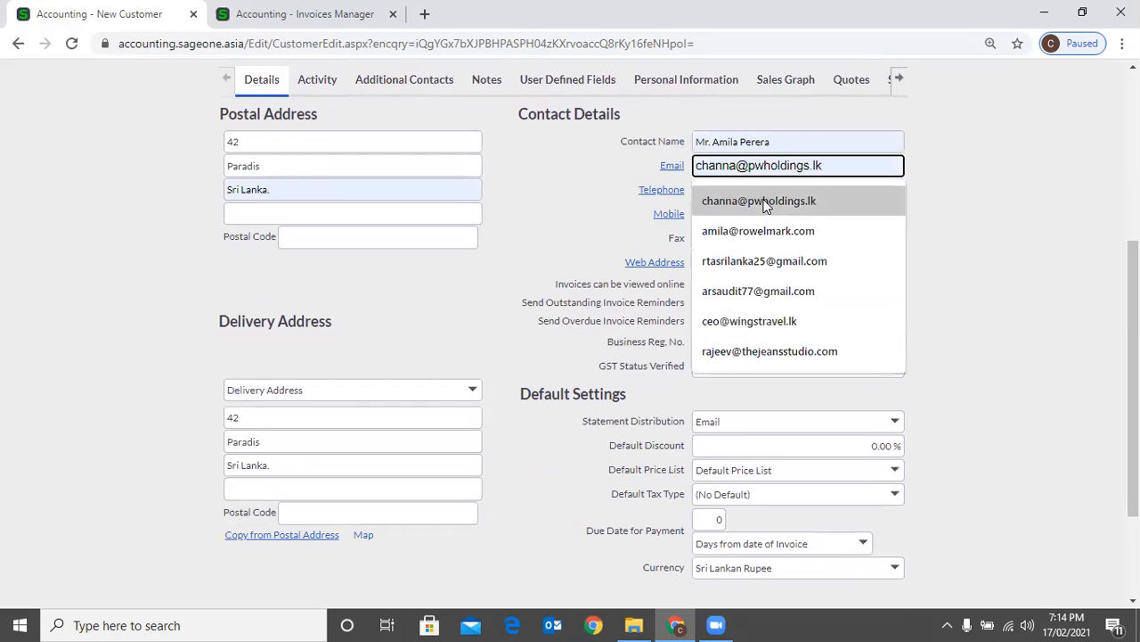
click(759, 201)
Fill in the contact's mobile number from the saved suggestions and leave the web address blank
click(759, 214)
click(852, 220)
click(839, 216)
click(750, 249)
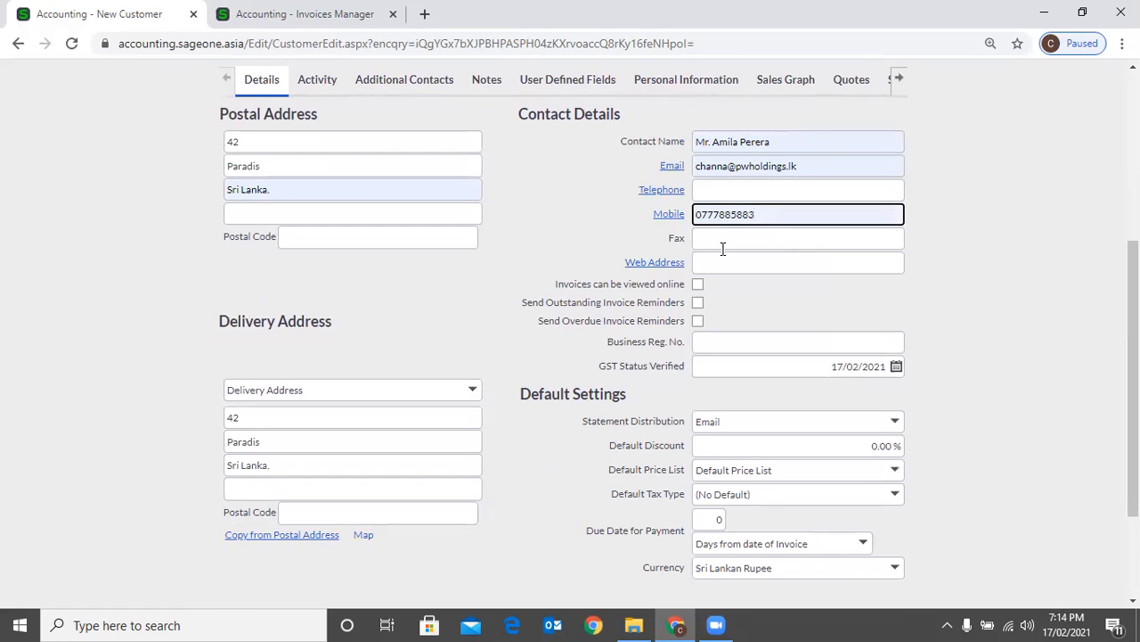
click(724, 260)
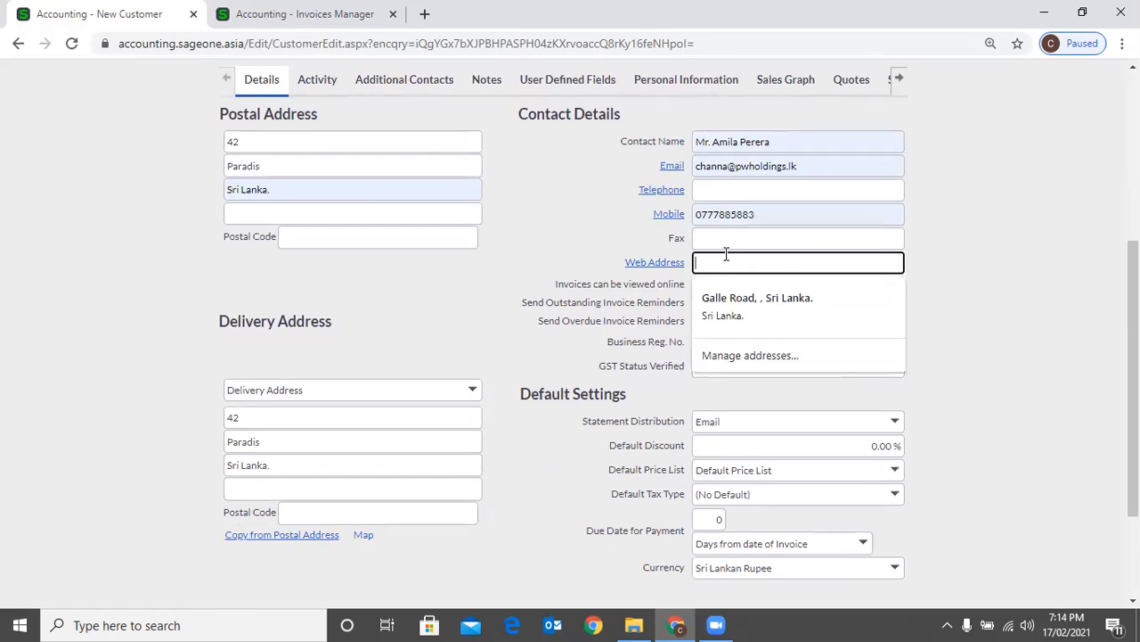
click(1033, 318)
Review the new customer's contact details, default settings and general account options
scroll(812, 291, down, 1)
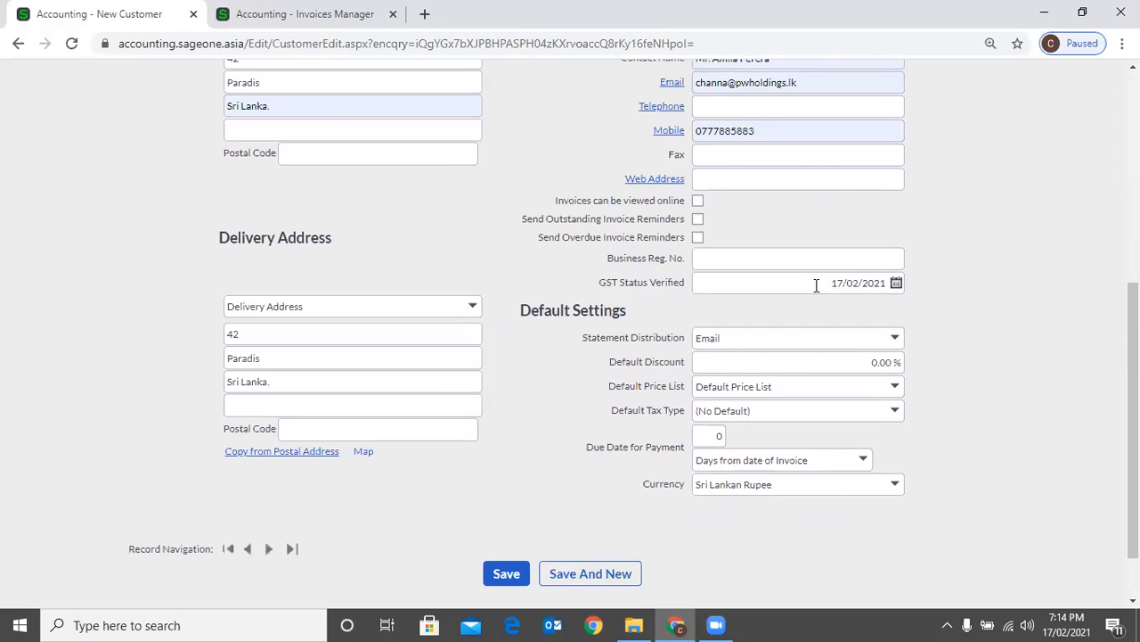
scroll(807, 238, up, 1)
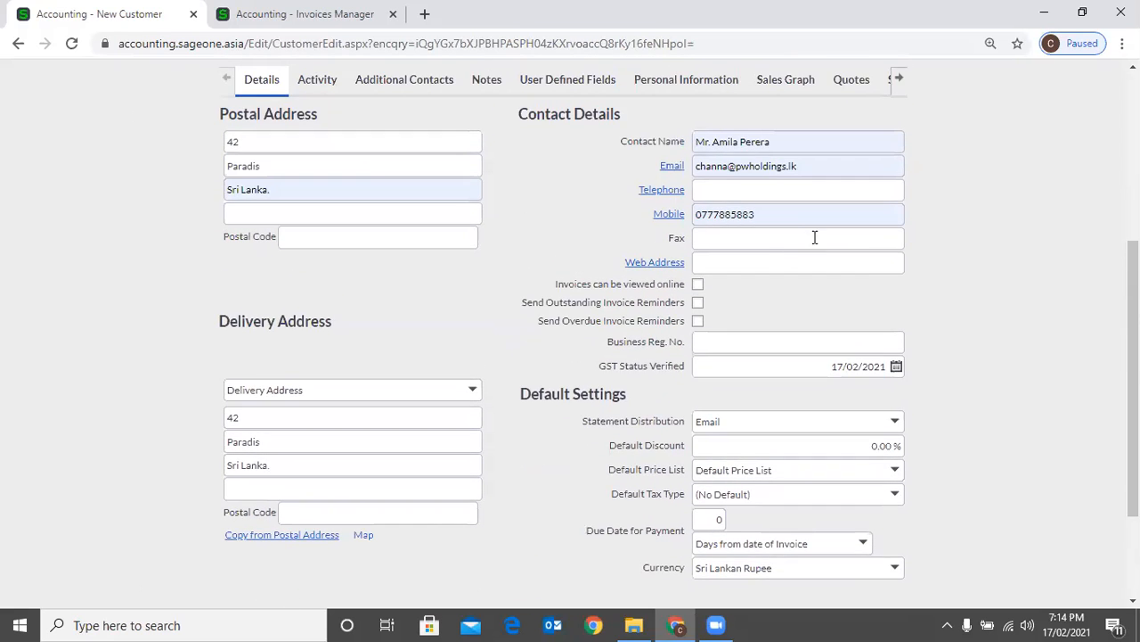
scroll(861, 280, up, 1)
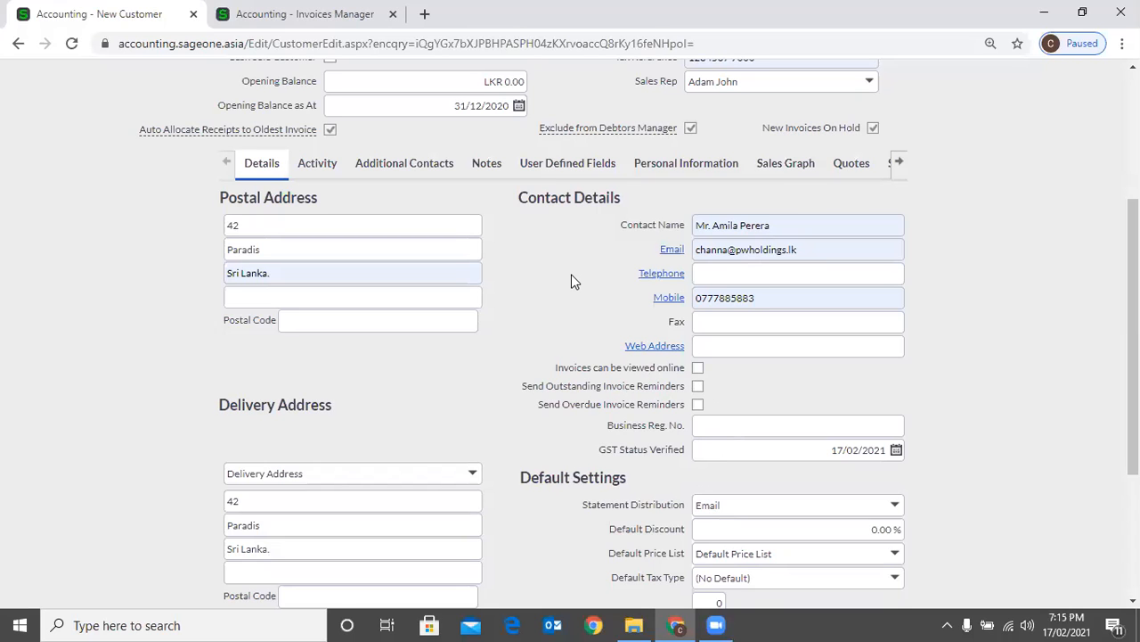
scroll(624, 223, up, 1)
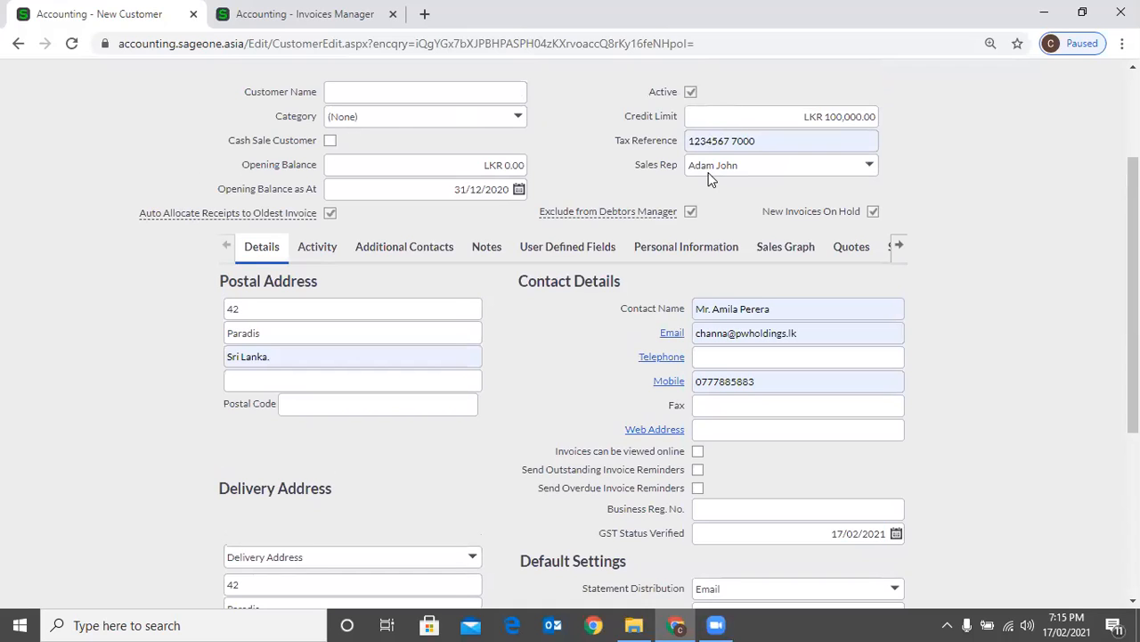
Check the Customer Zone settings in the company settings and return to the new customer form
key(ctrl+Tab)
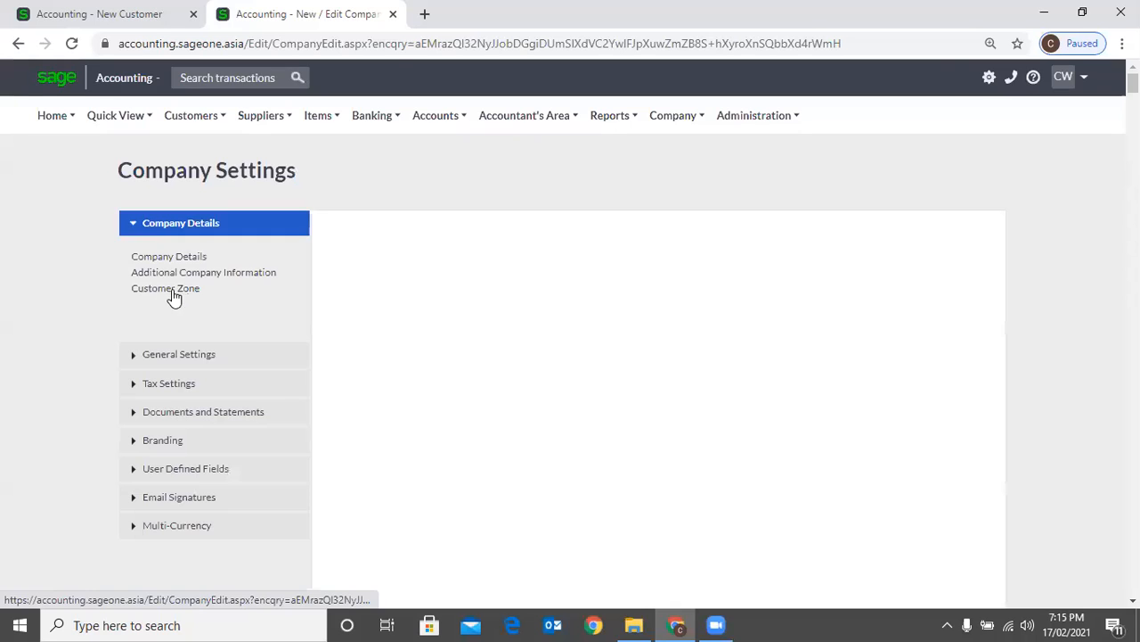
click(171, 289)
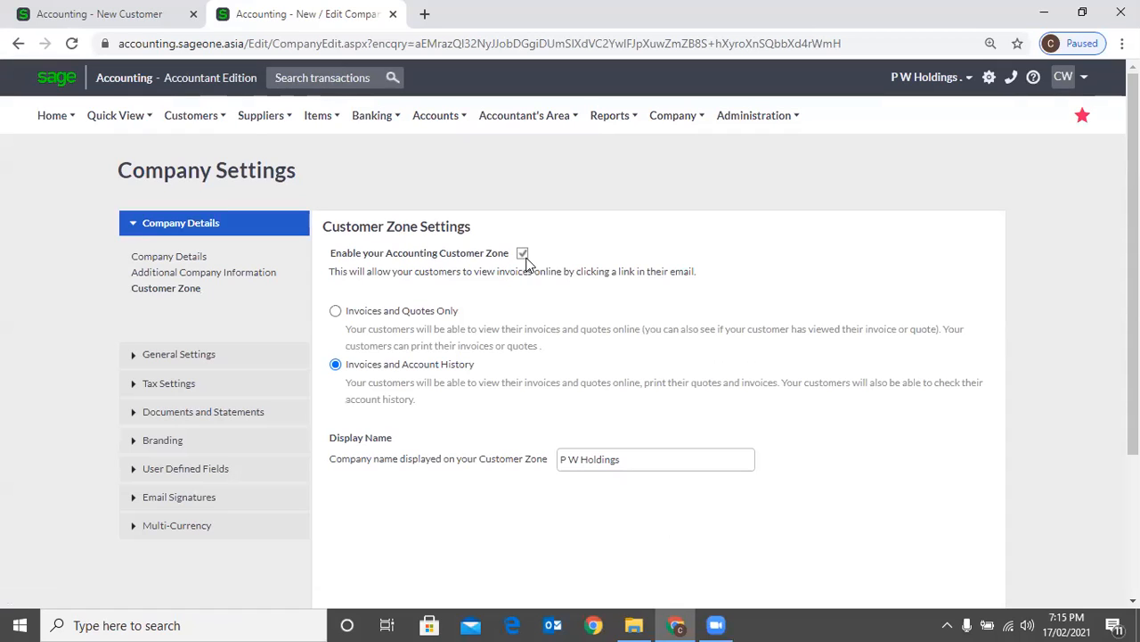
click(88, 19)
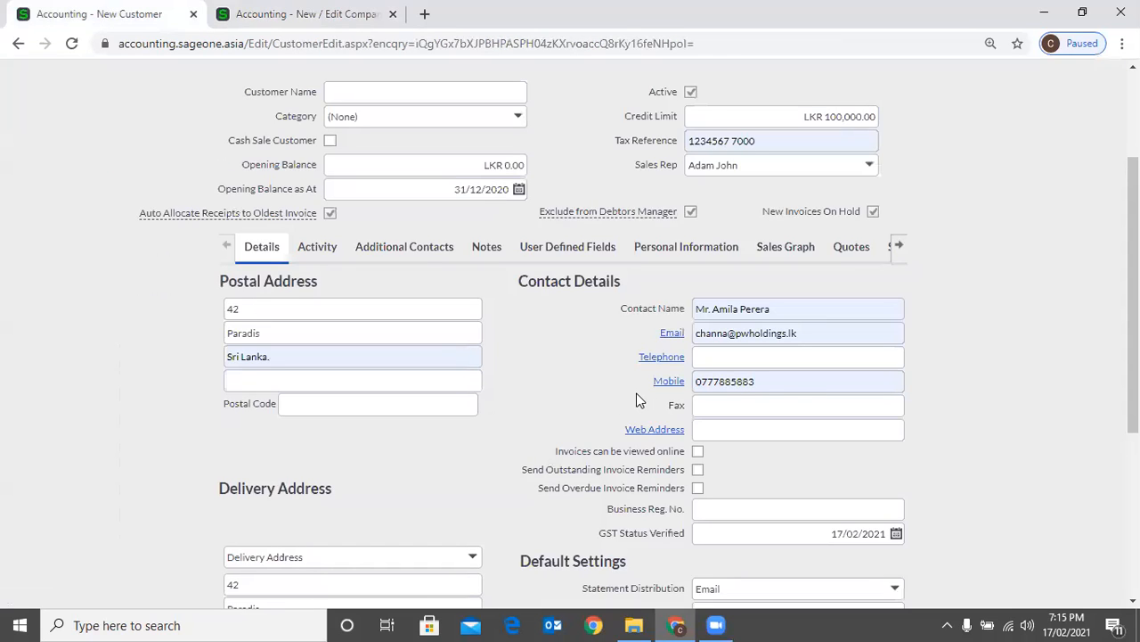
Allow the new customer's invoices to be viewed online and enable outstanding invoice reminders
click(727, 451)
click(699, 450)
click(698, 451)
scroll(741, 462, down, 1)
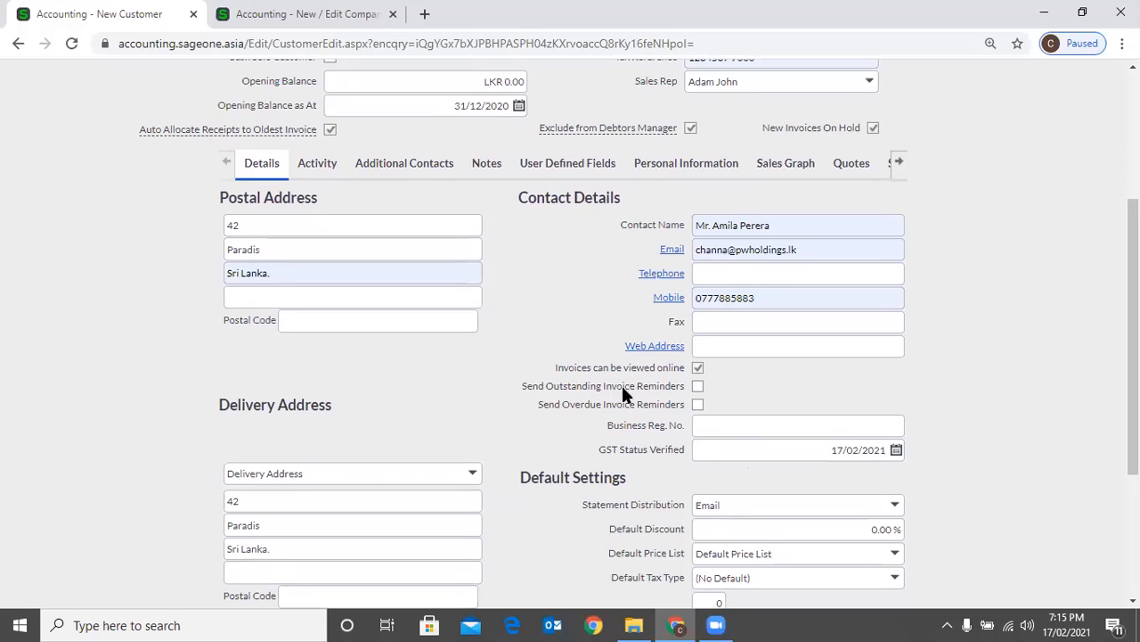
click(697, 386)
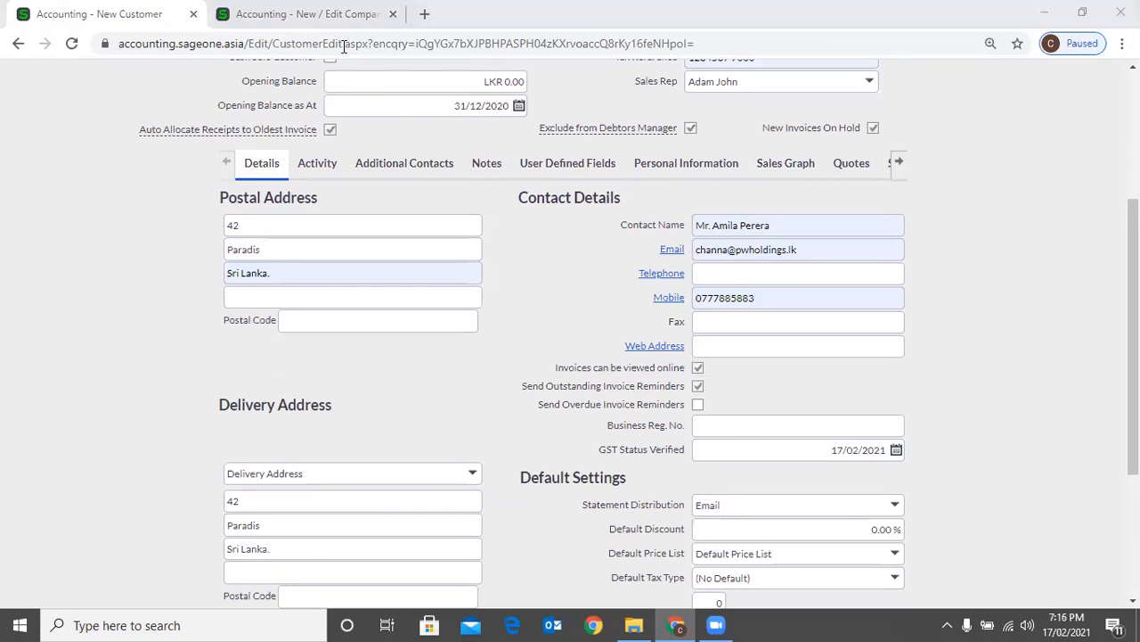
Examine the Debtors Manager outstanding invoices workflow, including its payment-received actions, and return to the new customer form
click(294, 15)
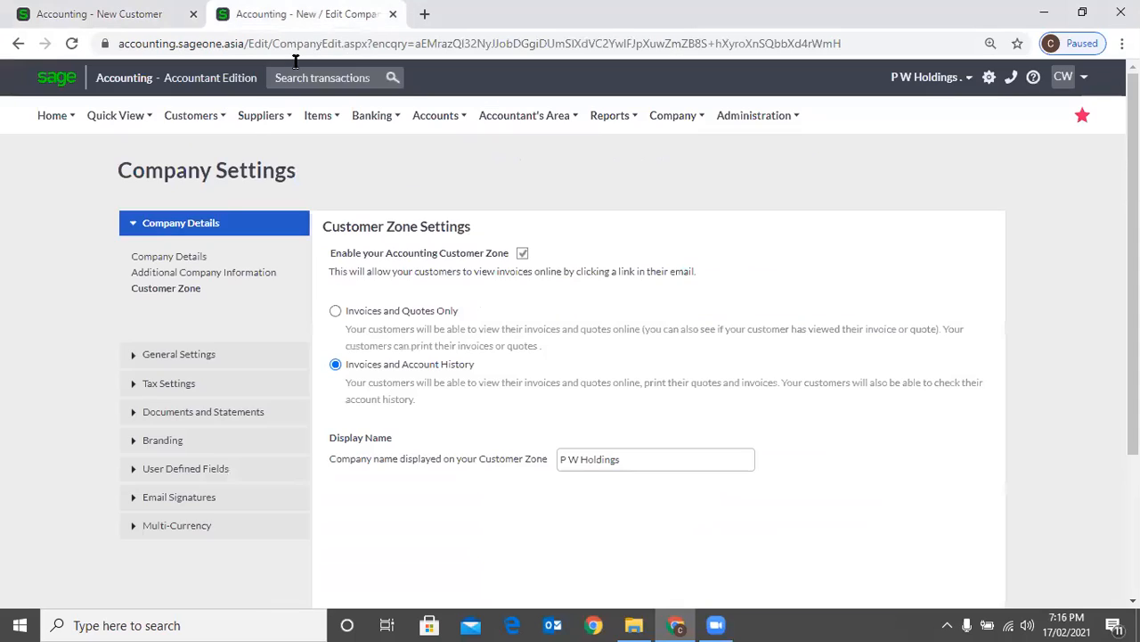
click(190, 115)
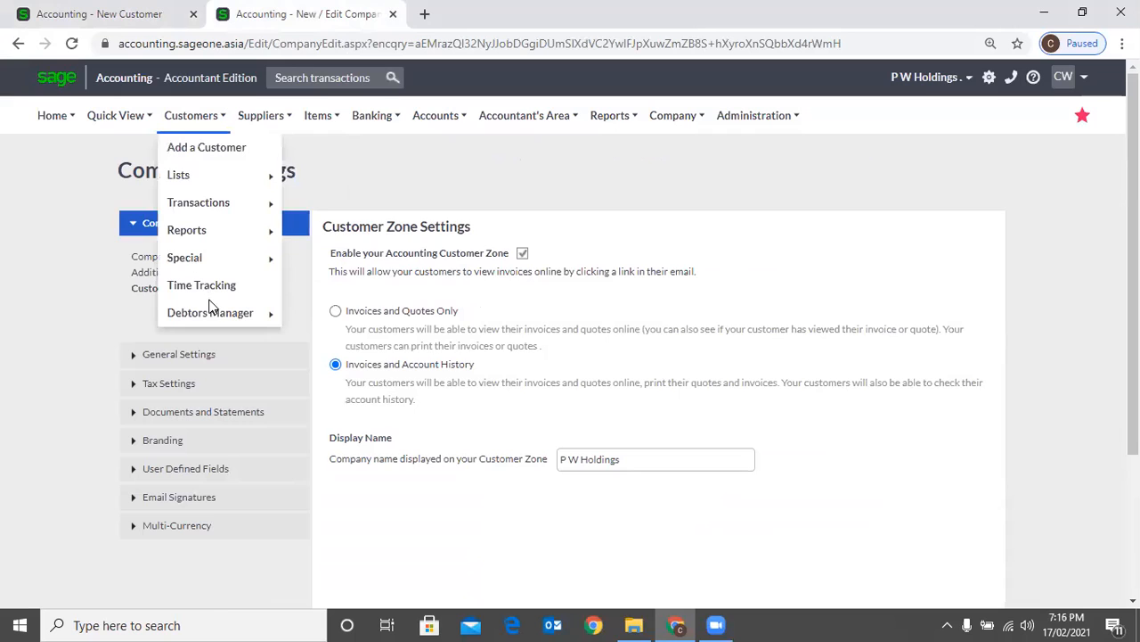
mouse_move(218, 230)
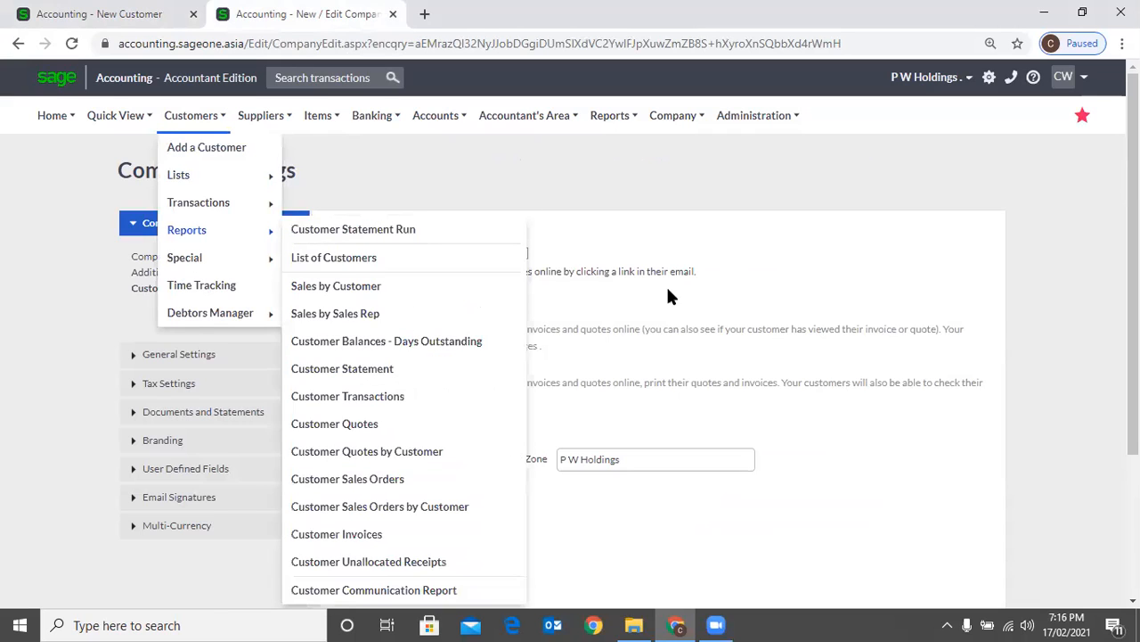
mouse_move(211, 313)
click(360, 310)
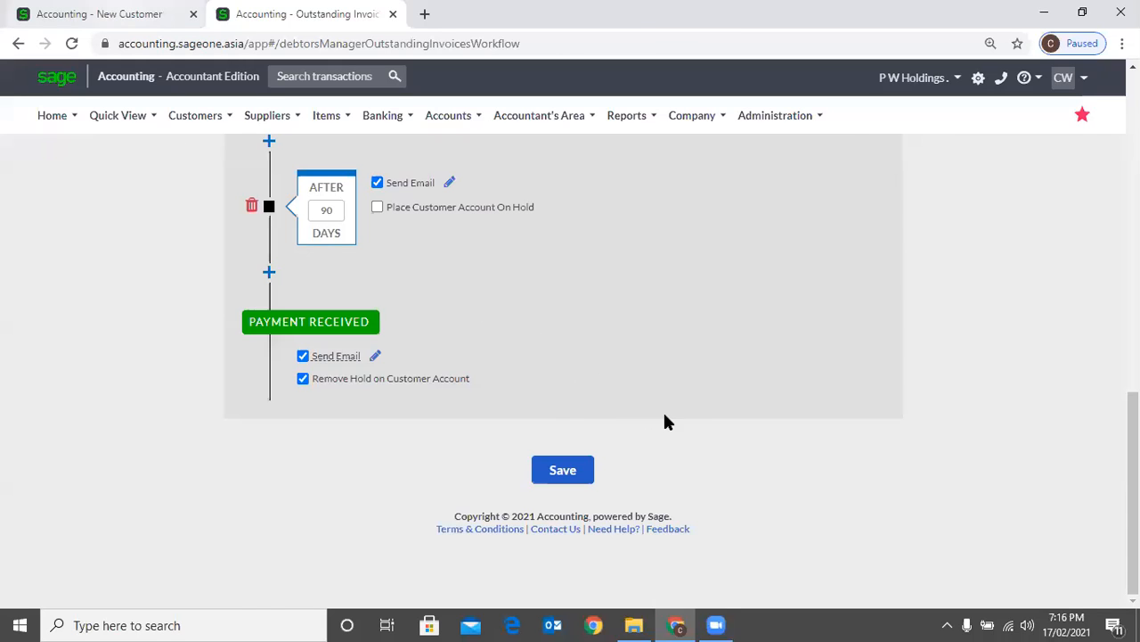
key(ctrl+Tab)
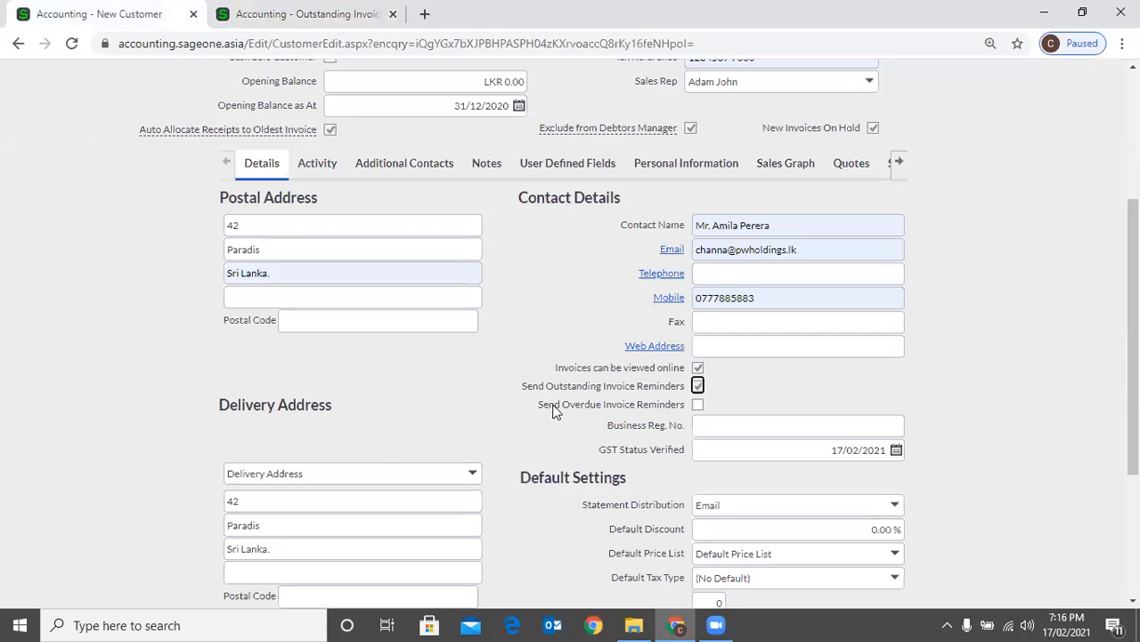
Enable overdue invoice reminders for the new customer and leave the business registration number blank
click(700, 405)
scroll(768, 399, down, 1)
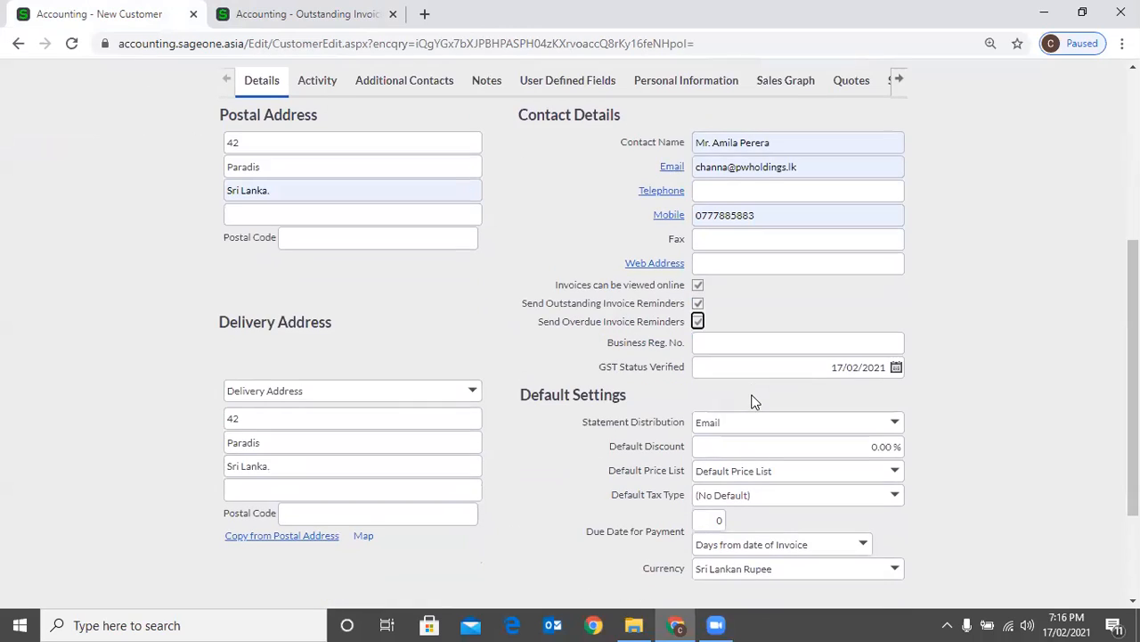
click(741, 348)
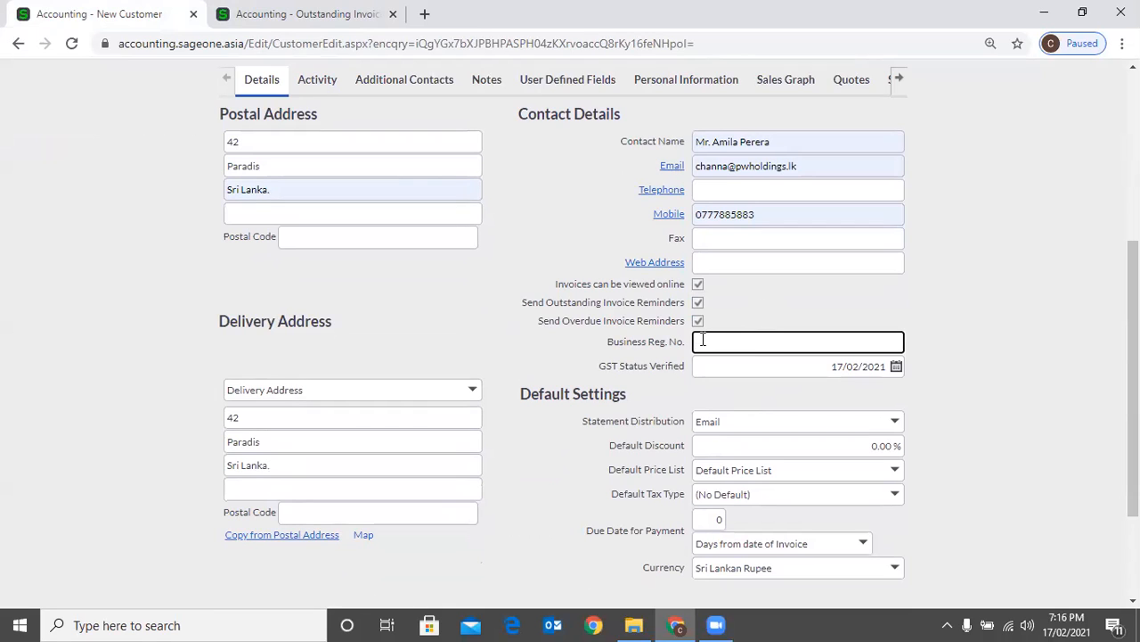
click(958, 393)
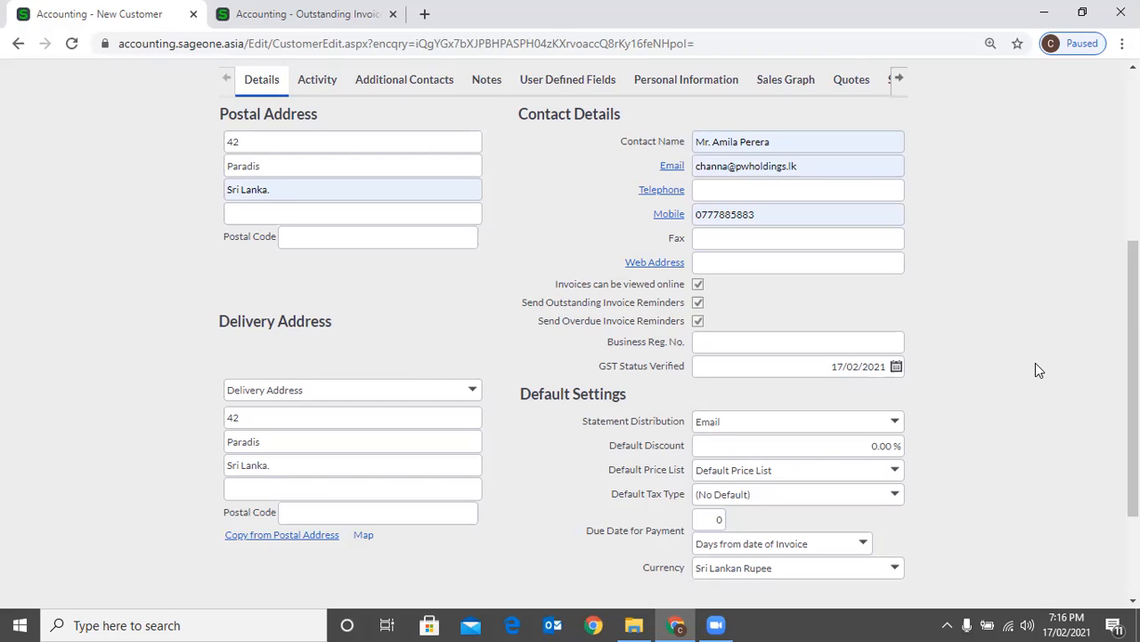
Review the customer's reminder and default settings against the e-mail stages of the outstanding invoices workflow
scroll(1039, 368, down, 3)
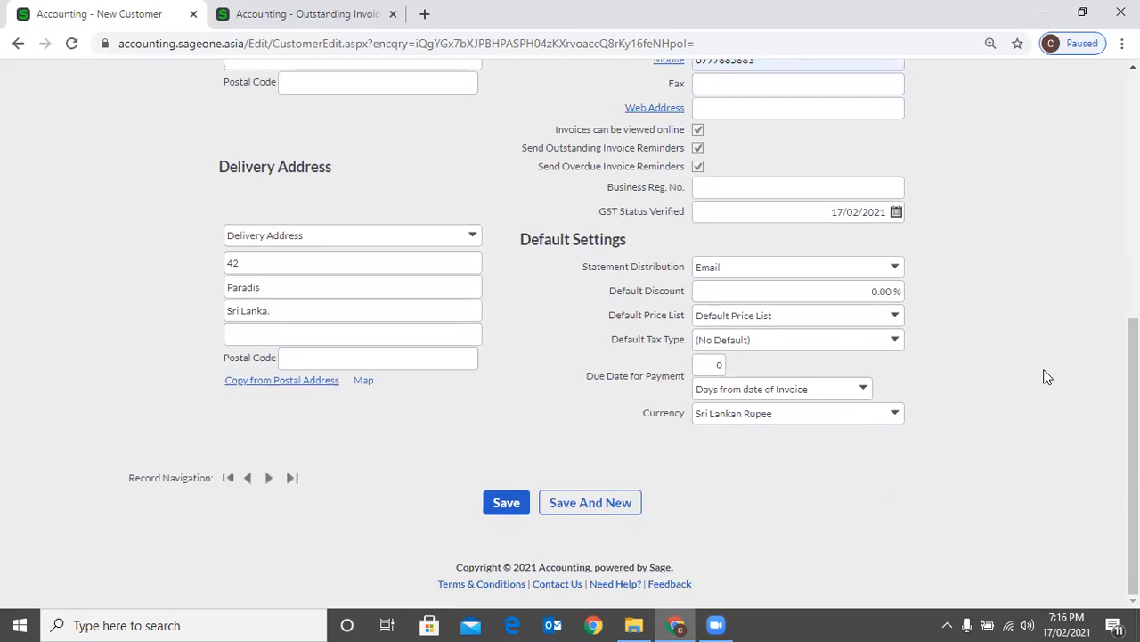
scroll(1042, 370, up, 3)
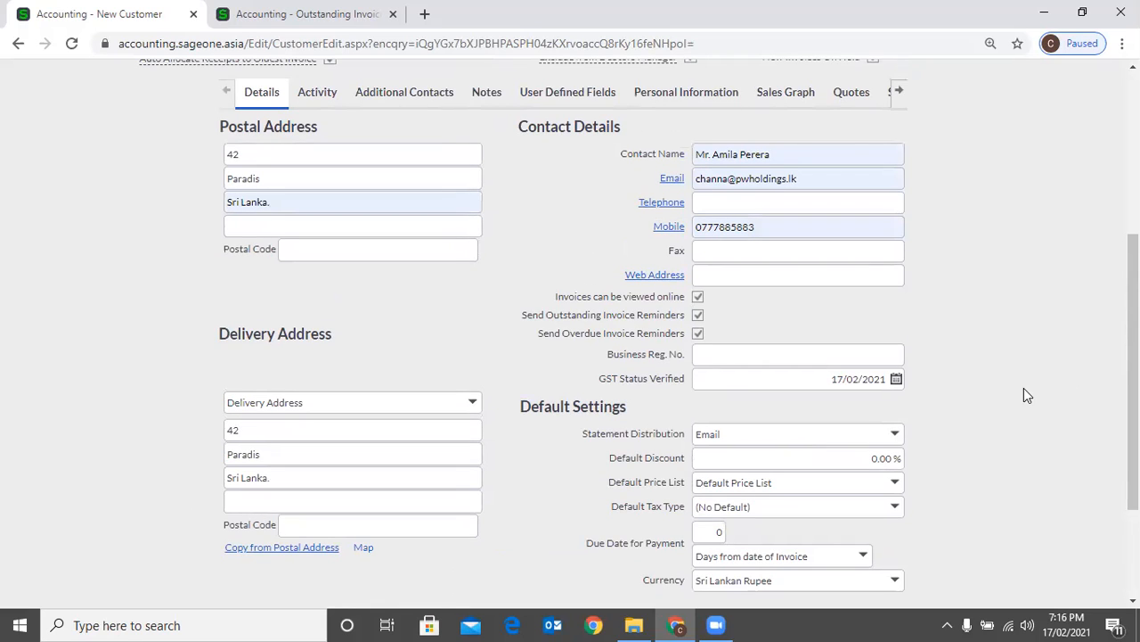
scroll(883, 466, down, 2)
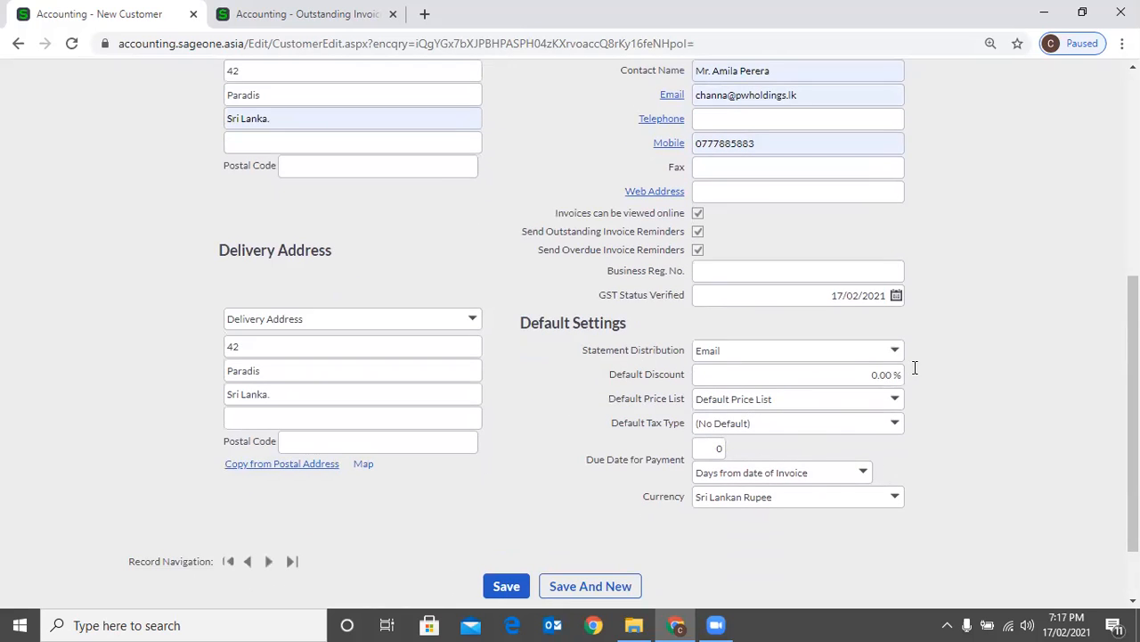
click(352, 16)
scroll(208, 143, up, 2)
mouse_move(199, 117)
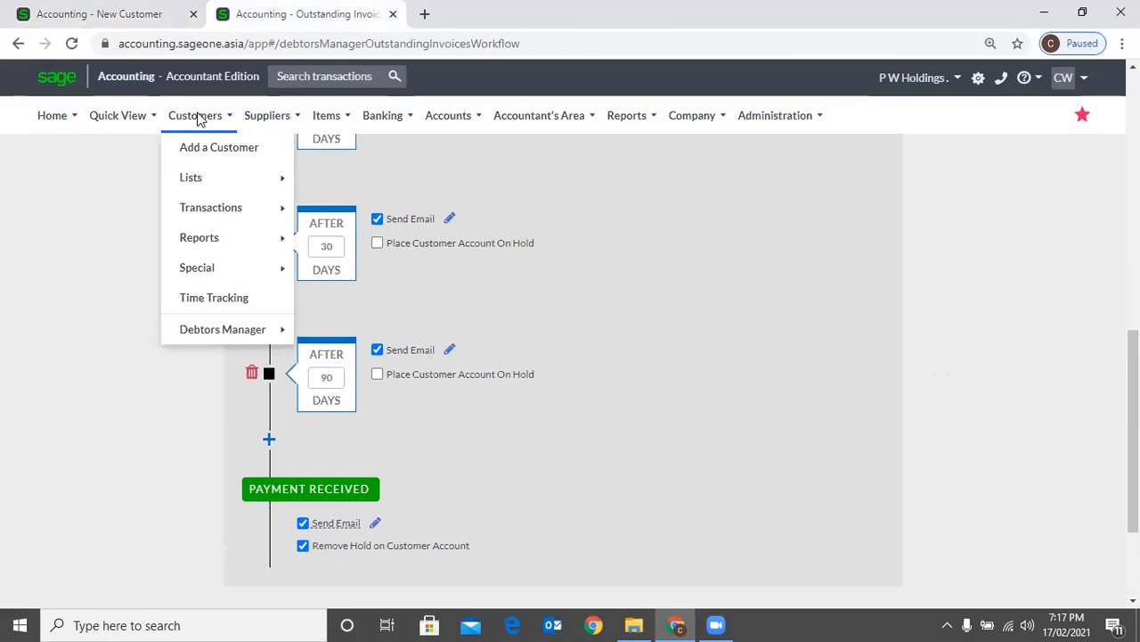
click(79, 14)
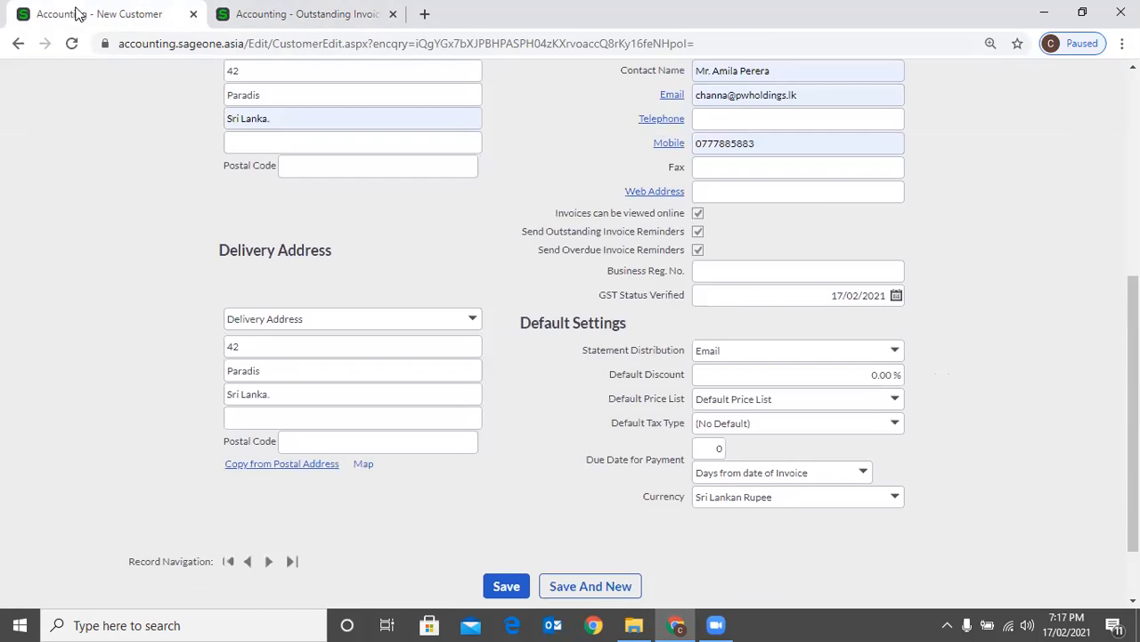
Examine the statement distribution choices and the contact e-mail address that statements are sent to
click(895, 352)
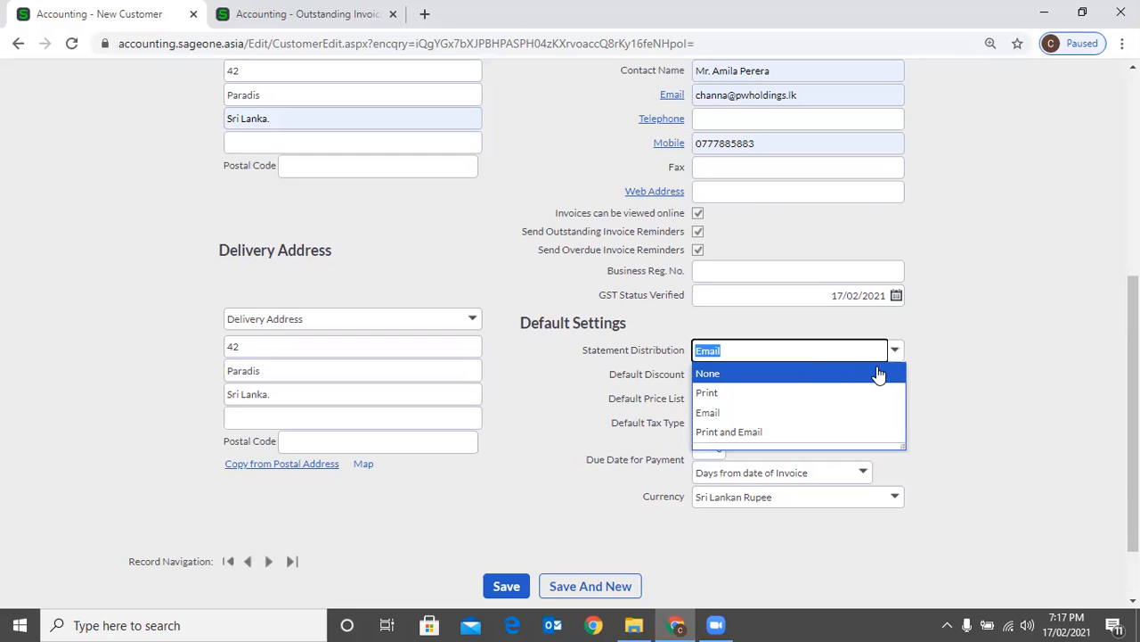
scroll(815, 190, up, 1)
click(819, 187)
click(1003, 247)
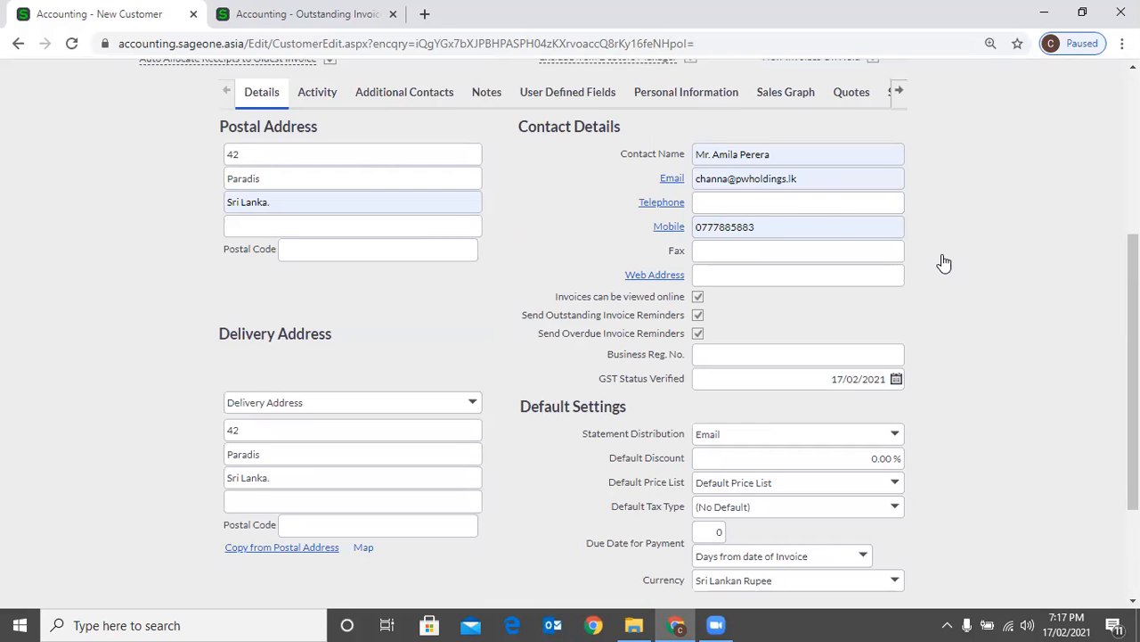
click(843, 187)
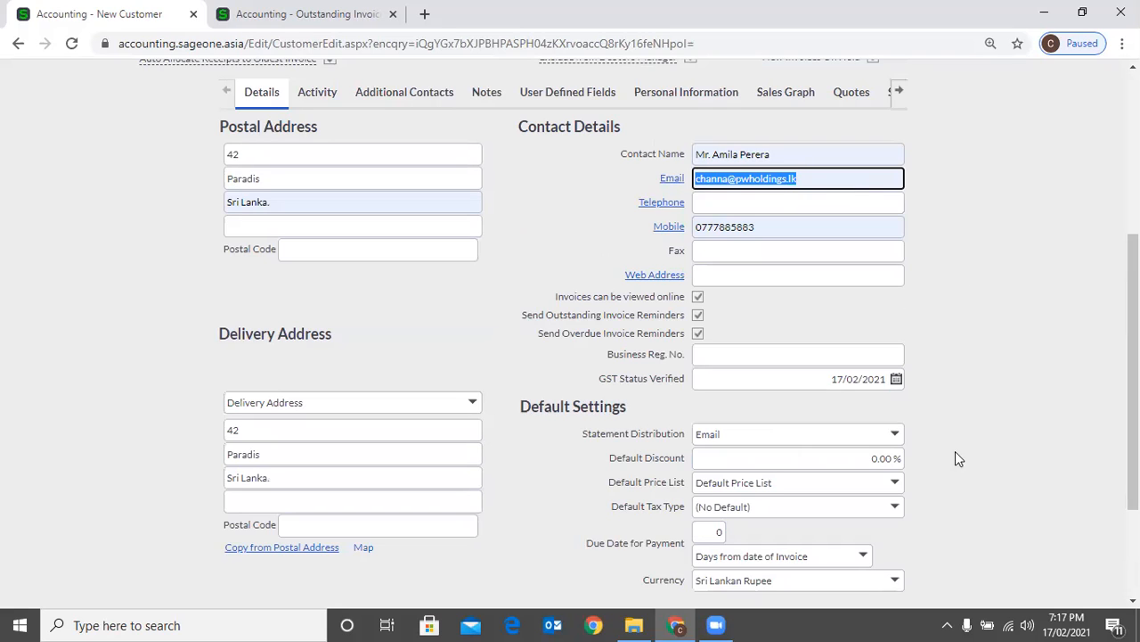
click(895, 435)
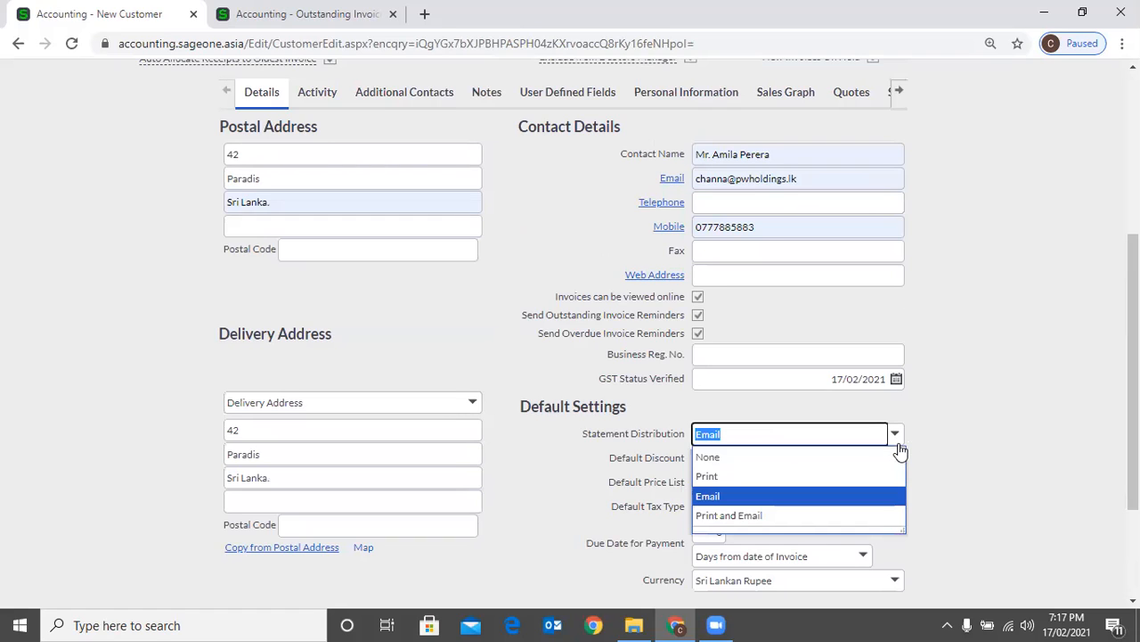
click(967, 443)
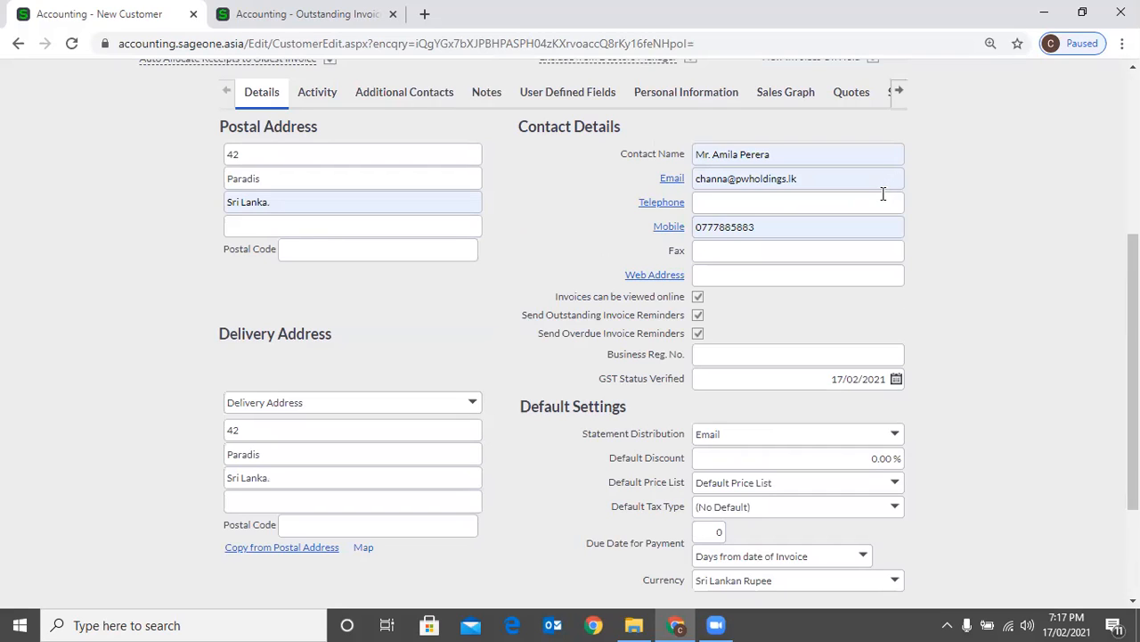
click(842, 433)
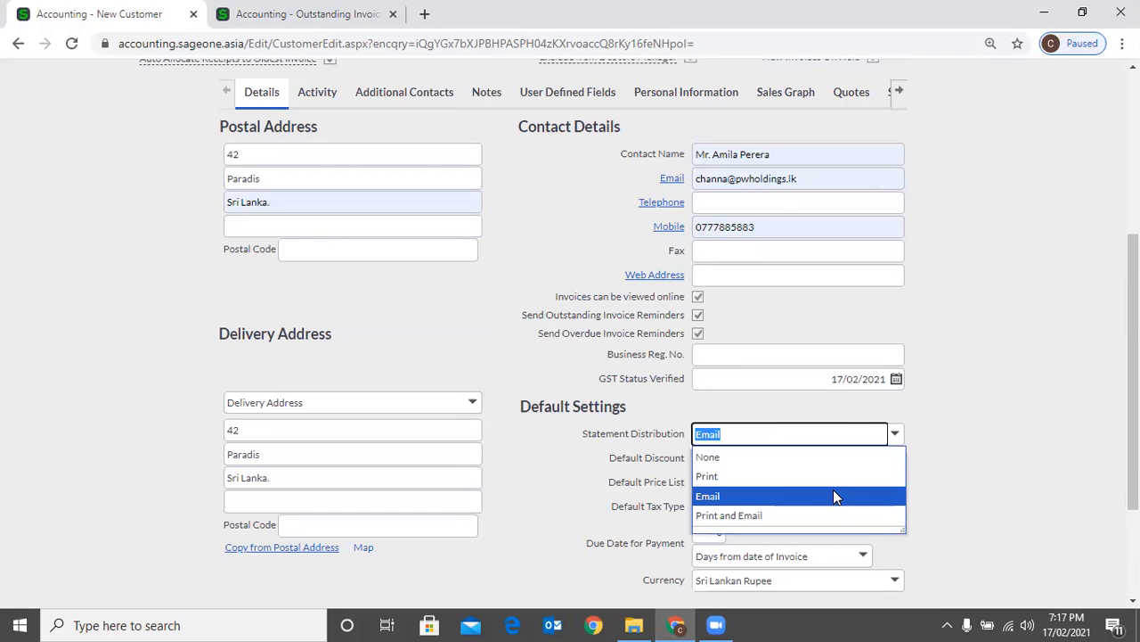
click(920, 368)
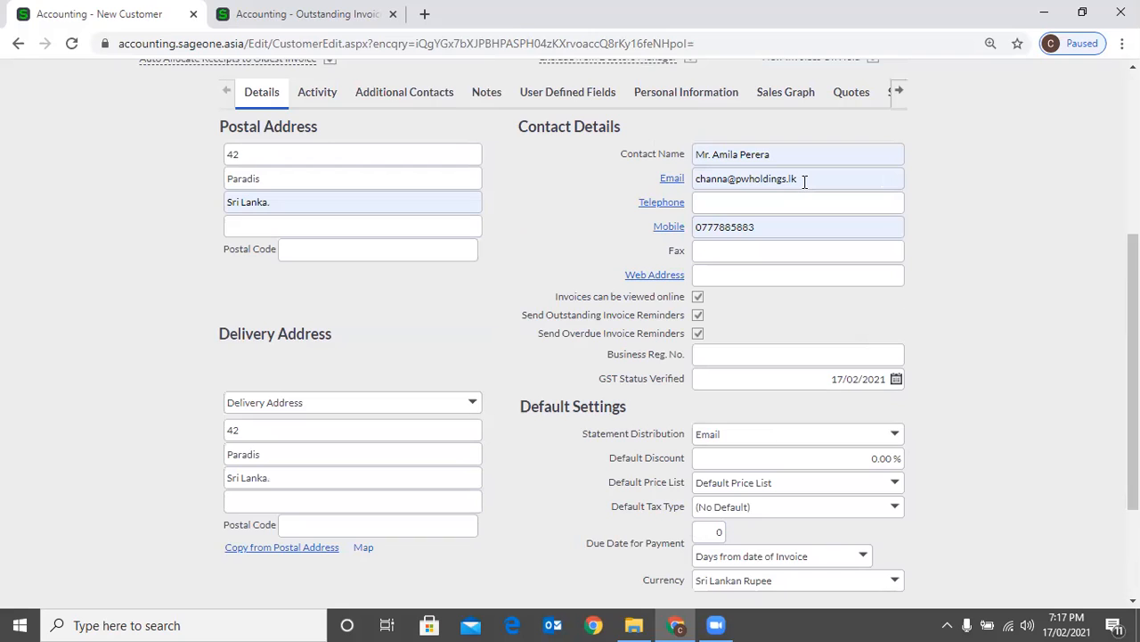
Set the new customer's statement distribution to Print
click(895, 437)
click(845, 474)
click(984, 437)
Set the new customer's default discount to 0.00 %
scroll(990, 434, down, 1)
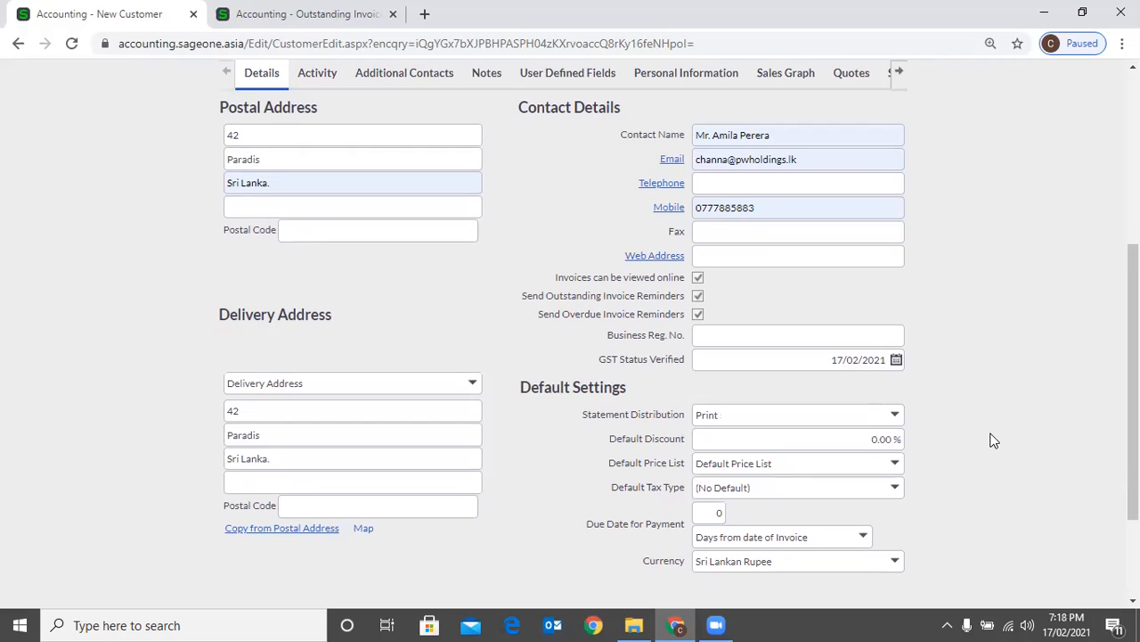
scroll(993, 441, down, 1)
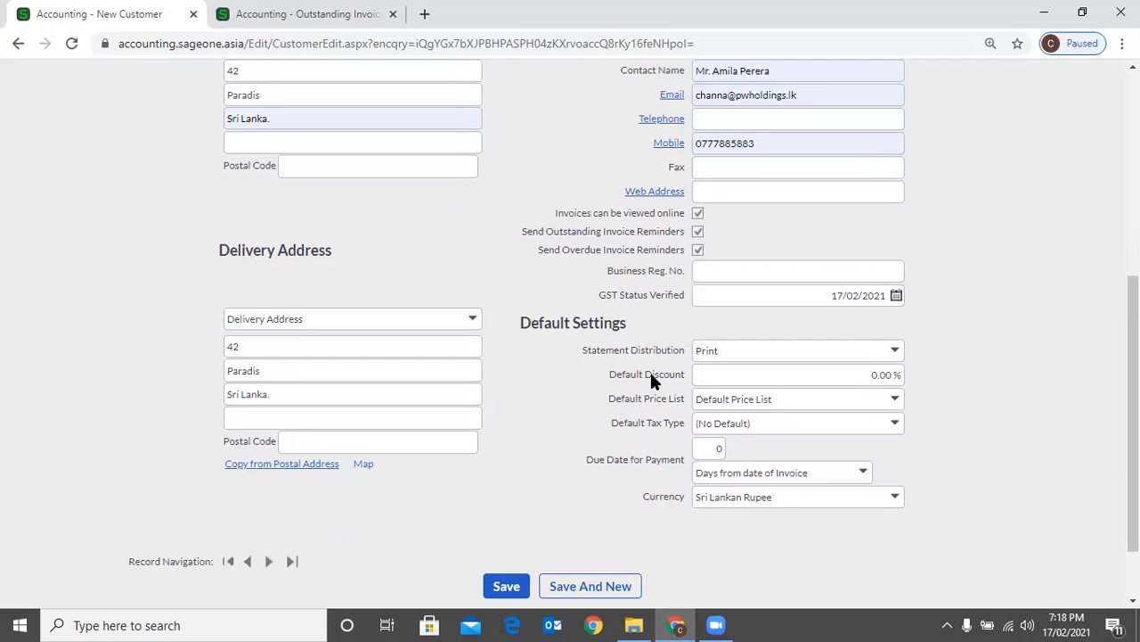
click(728, 368)
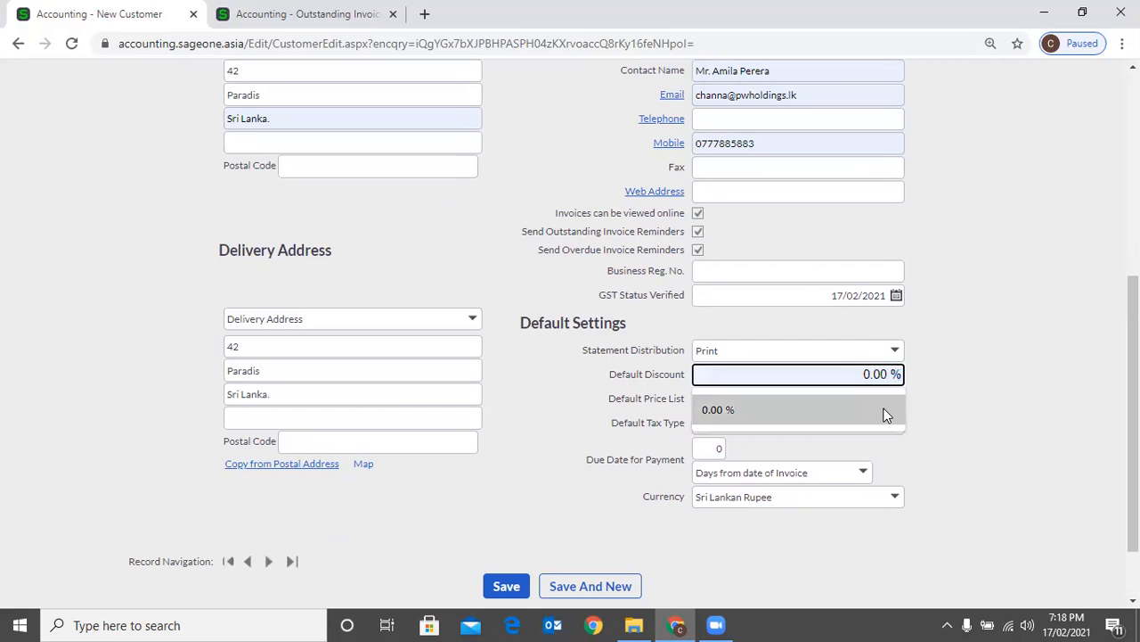
click(857, 401)
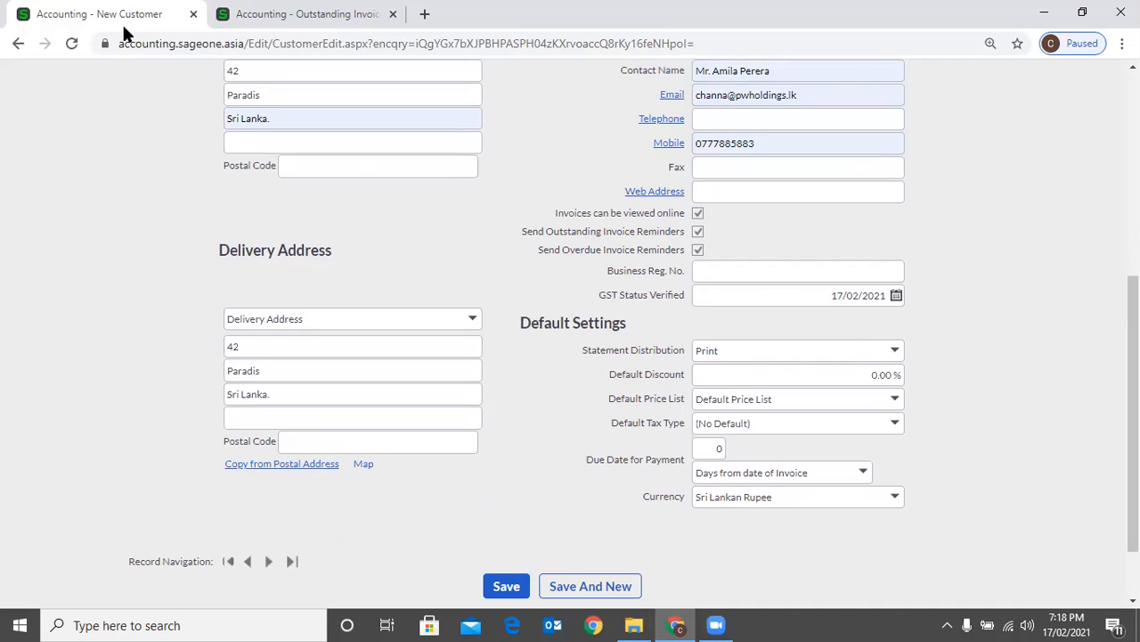
Search the list of customers for "P W" and open the P W Holdings customer record
key(ctrl+Tab)
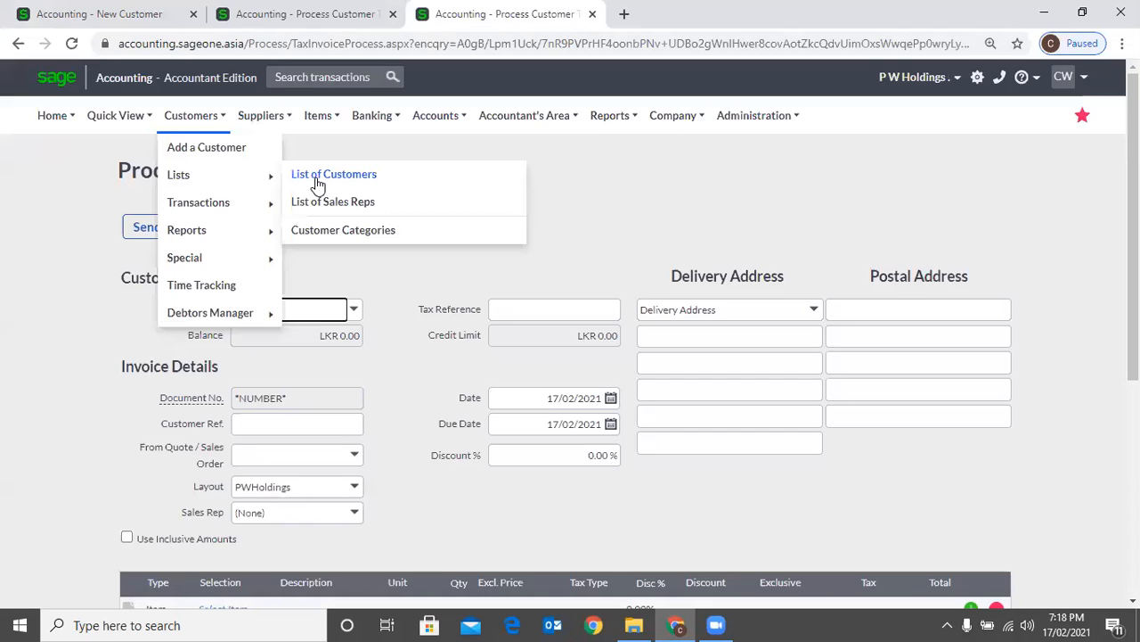
click(286, 175)
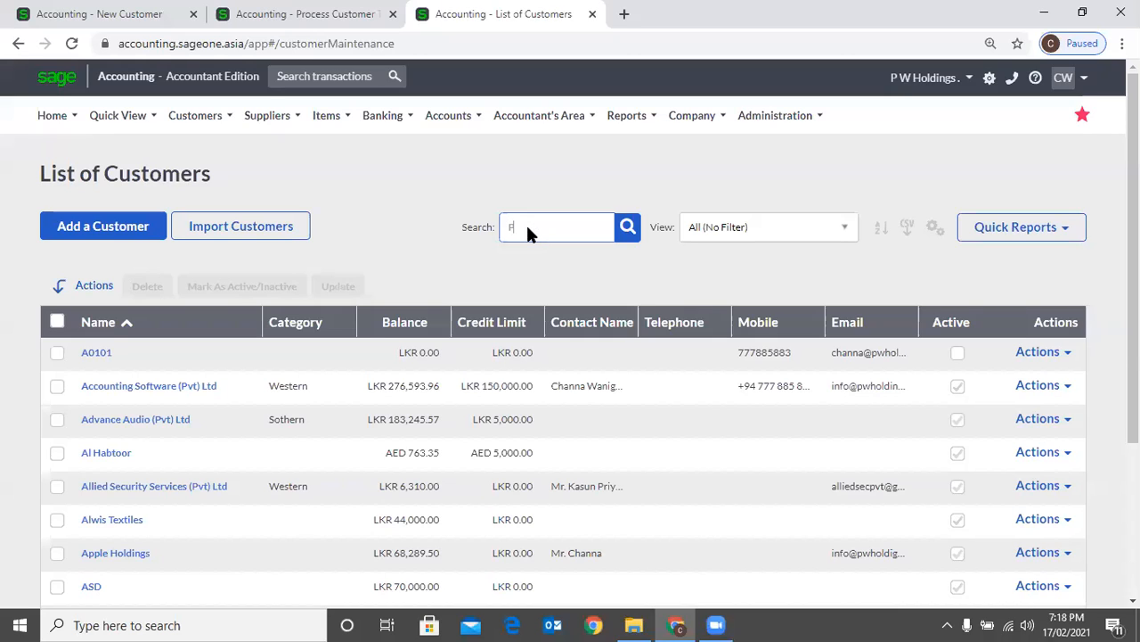
text(W)
key(Return)
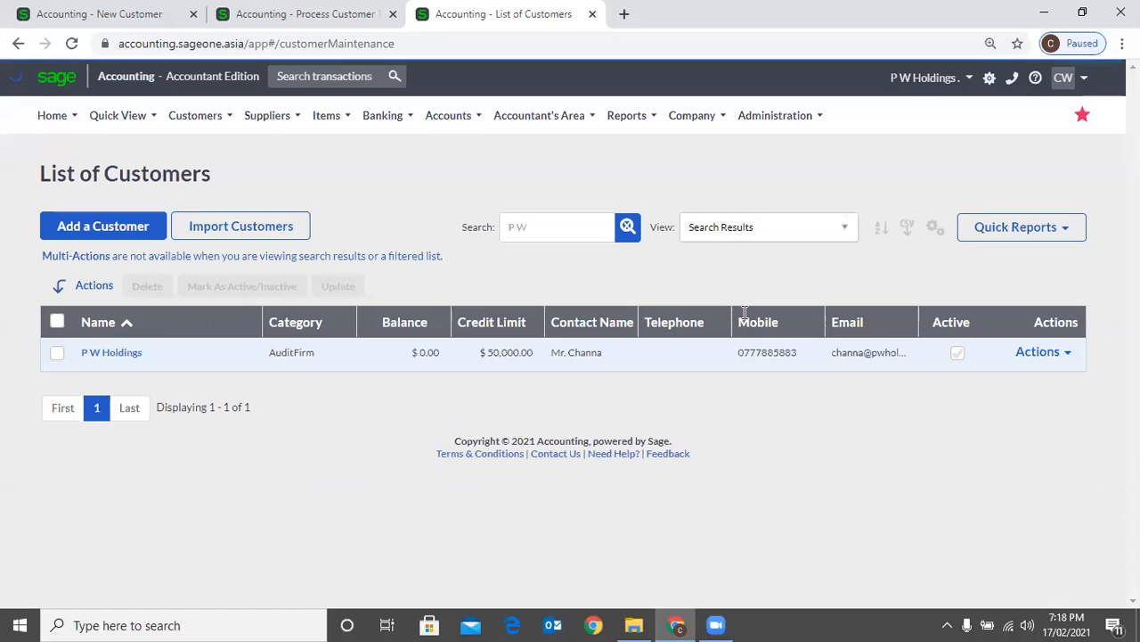
click(111, 353)
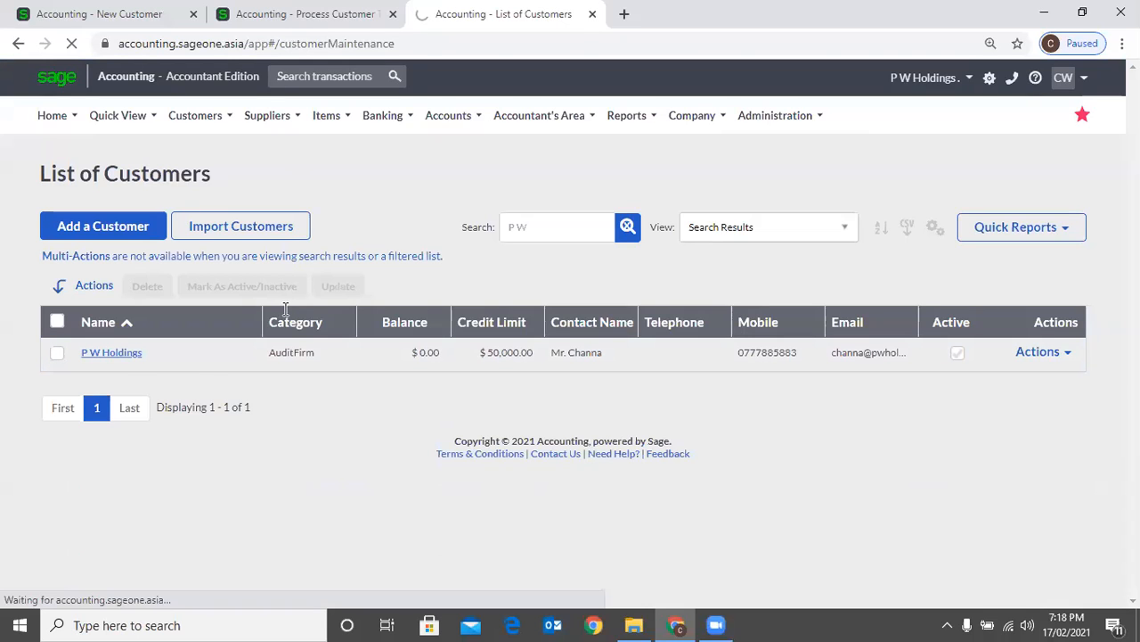
On the customer invoice, select P W Holdings as the customer and add the ASD item to the first line
key(ctrl+shift+Tab)
text(P)
click(461, 252)
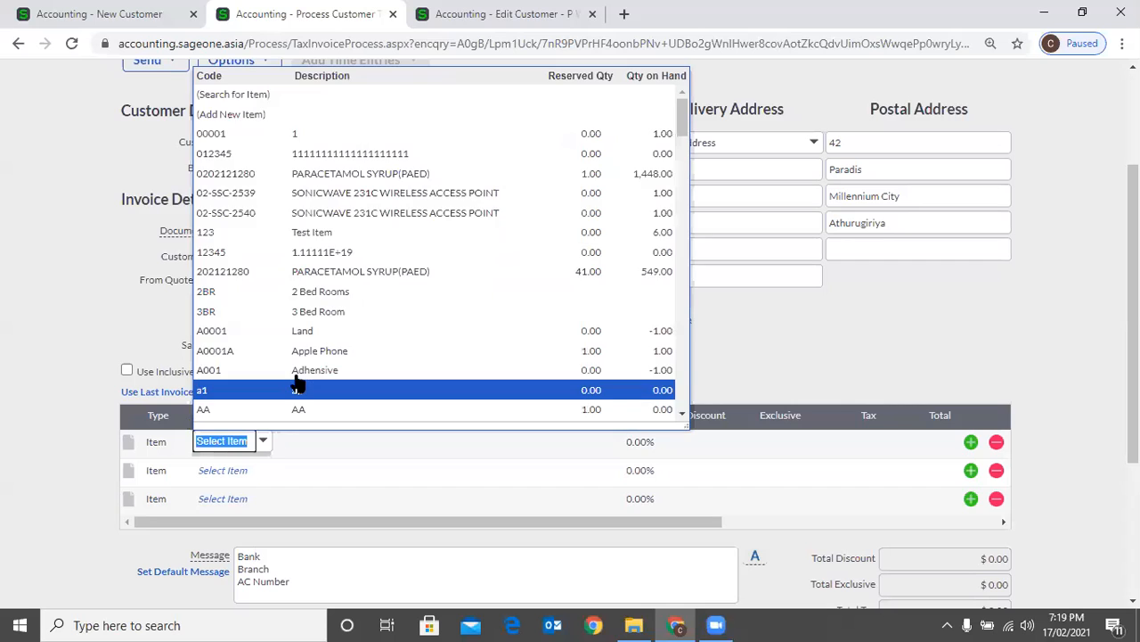
scroll(297, 383, down, 2)
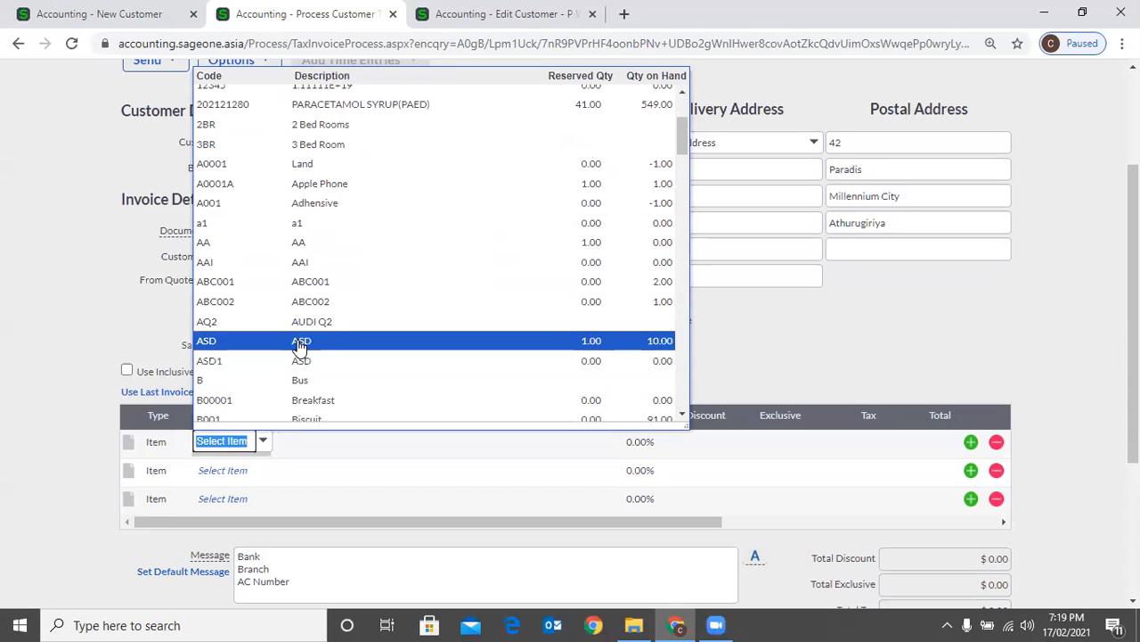
click(299, 344)
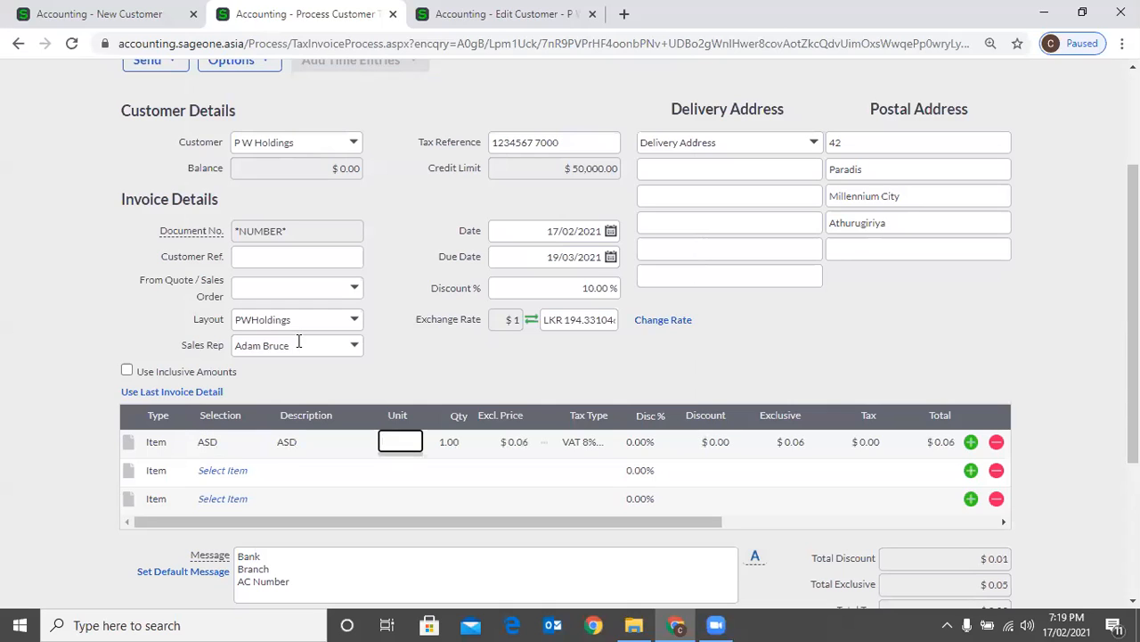
key(Tab)
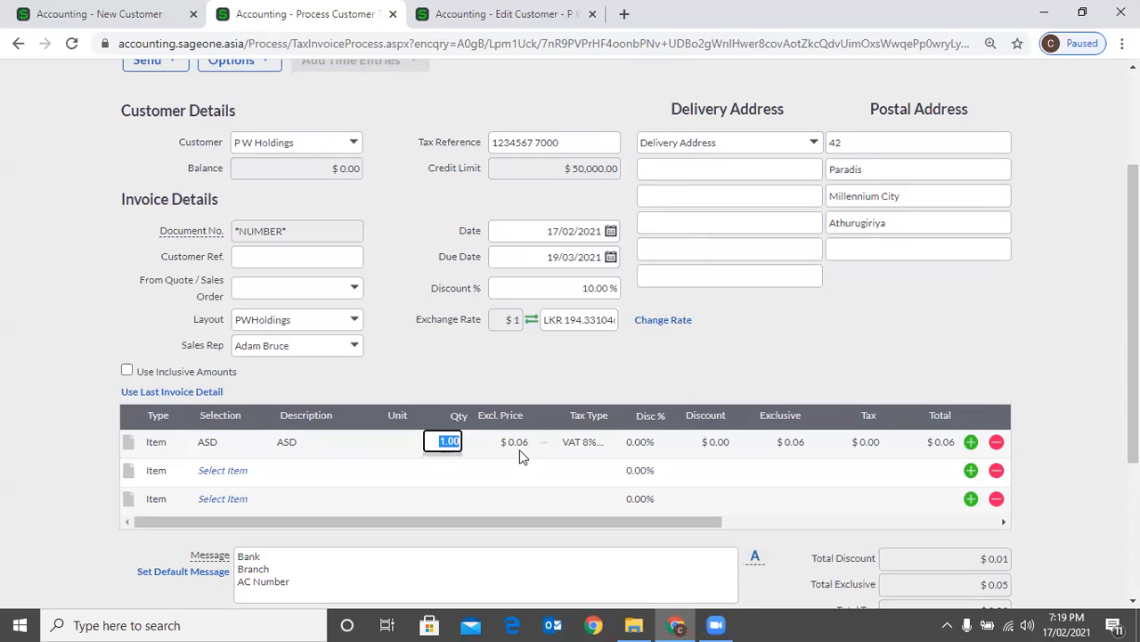
key(Tab)
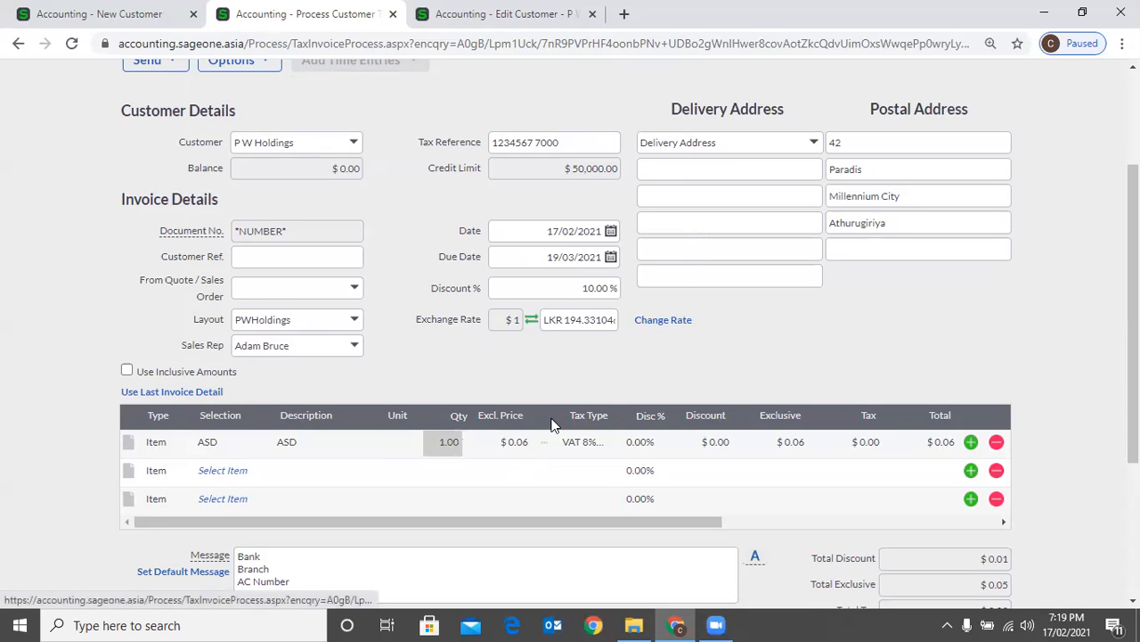
Replace the first line's item with 202121280 and change the invoice's customer to Accounting Software (Pvt) Ltd
scroll(491, 354, up, 1)
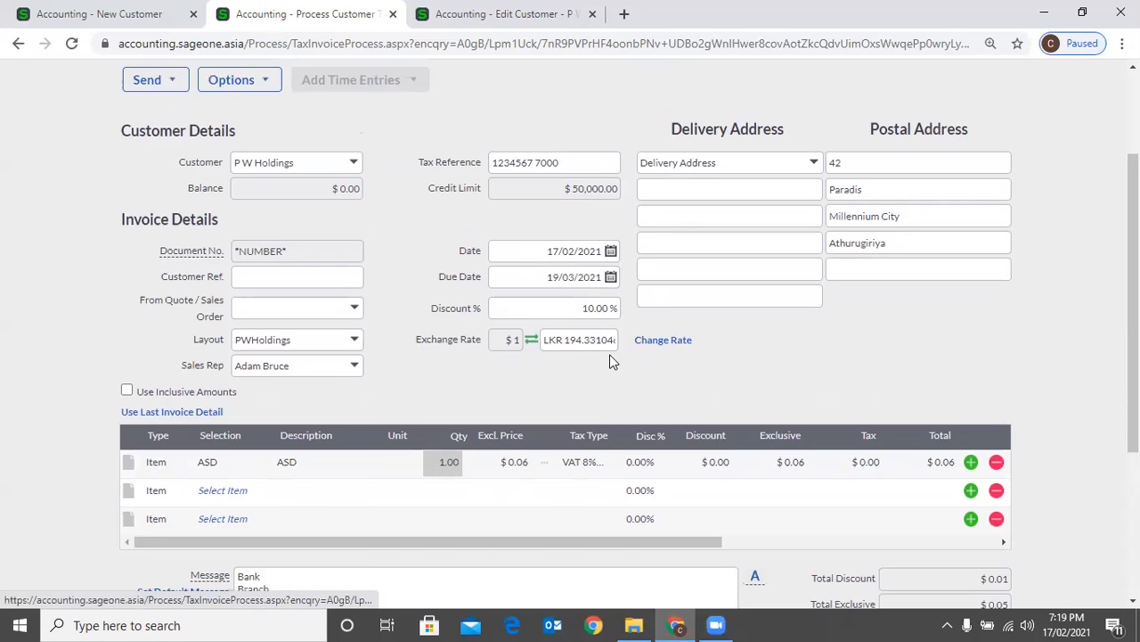
scroll(610, 354, up, 2)
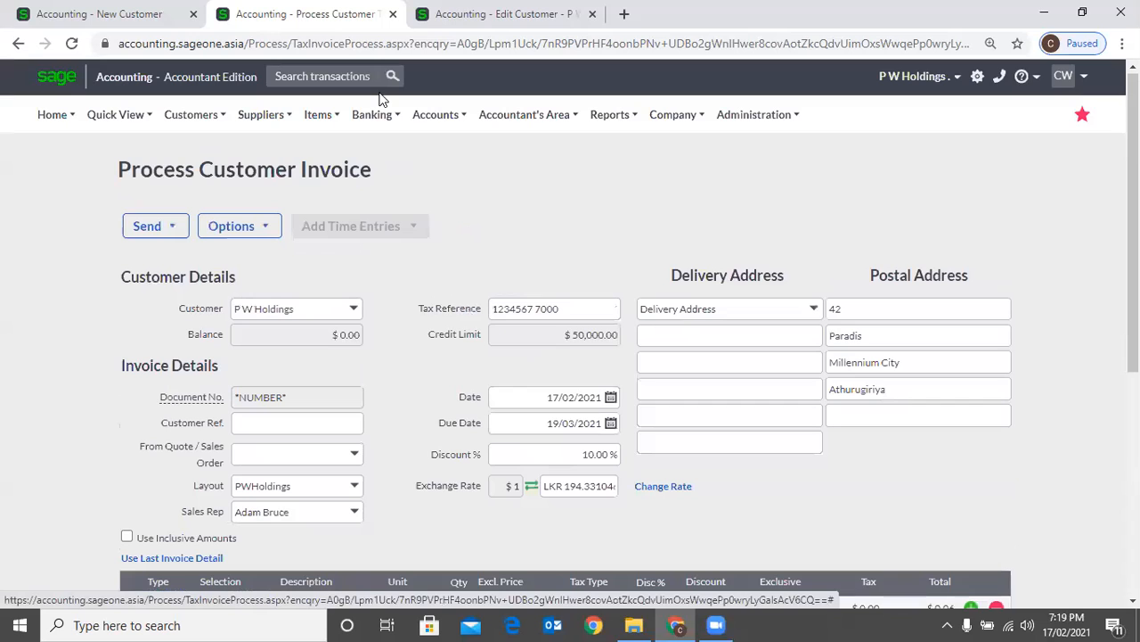
text(Accounting Software (Pv)
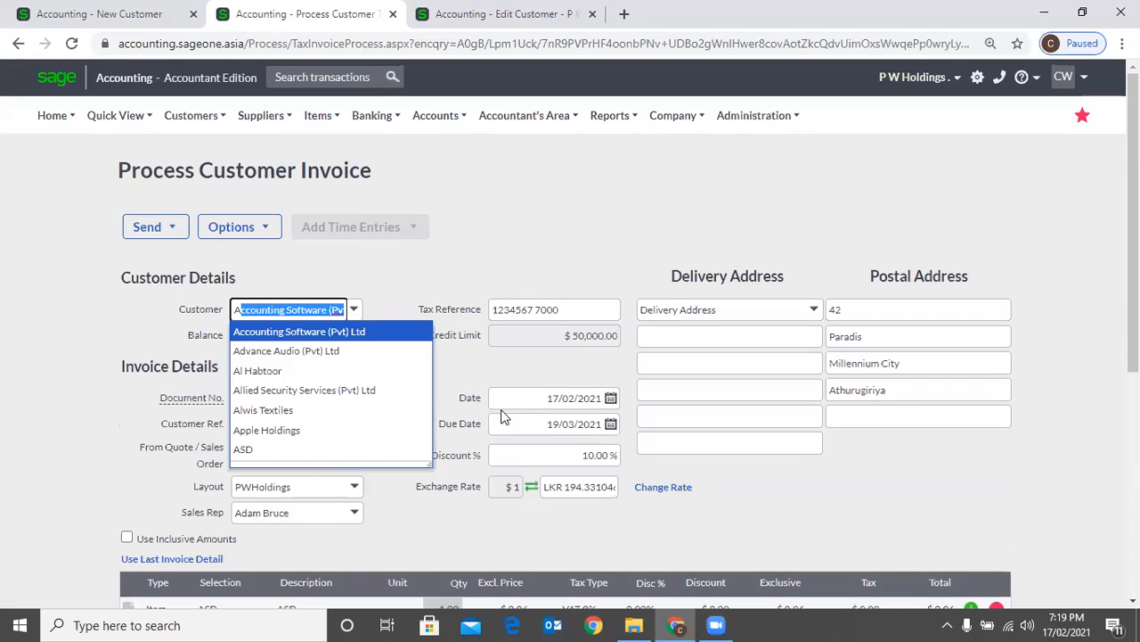
scroll(358, 156, down, 3)
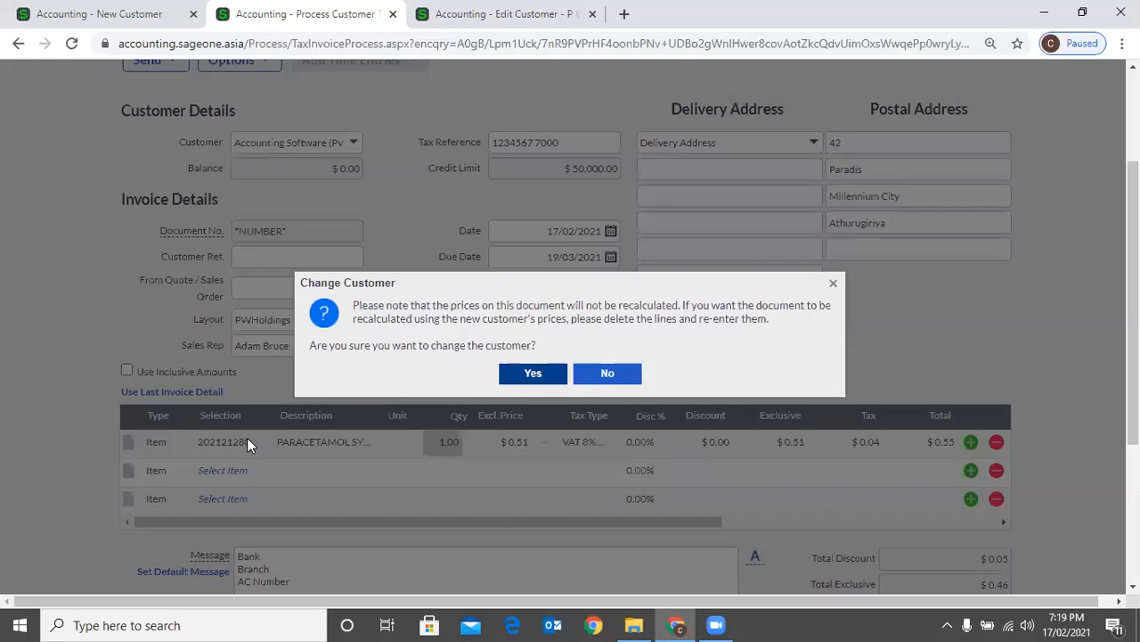
key(Return)
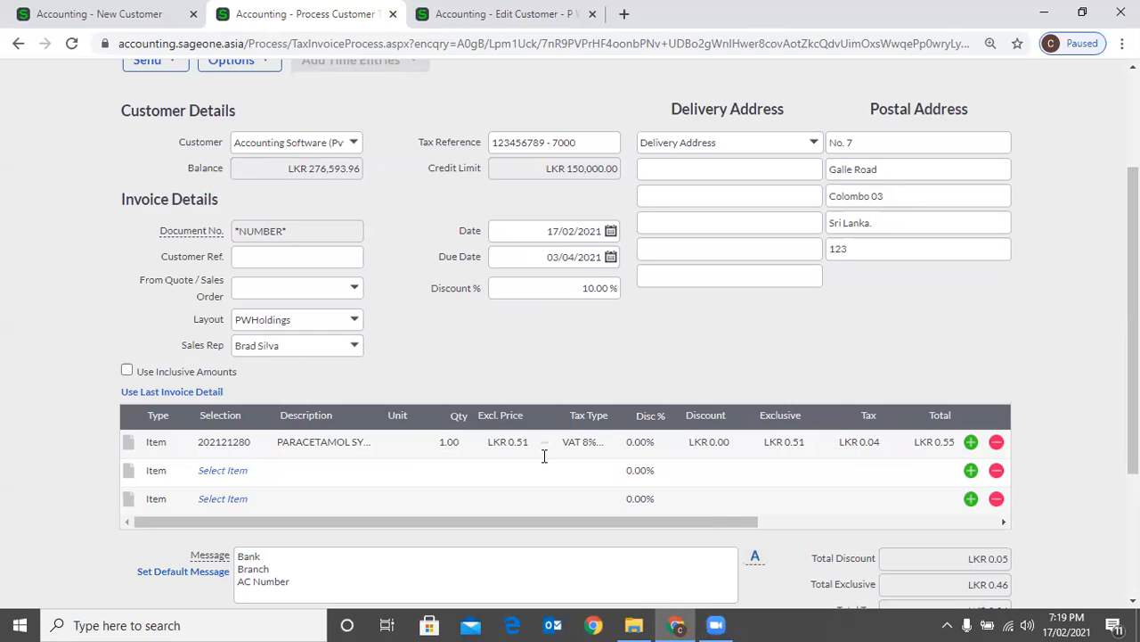
Set the exclusive price of the paracetamol syrup line to 100.00 and check the invoice's discount and totals
text(100)
key(Tab)
key(Tab)
scroll(586, 206, down, 1)
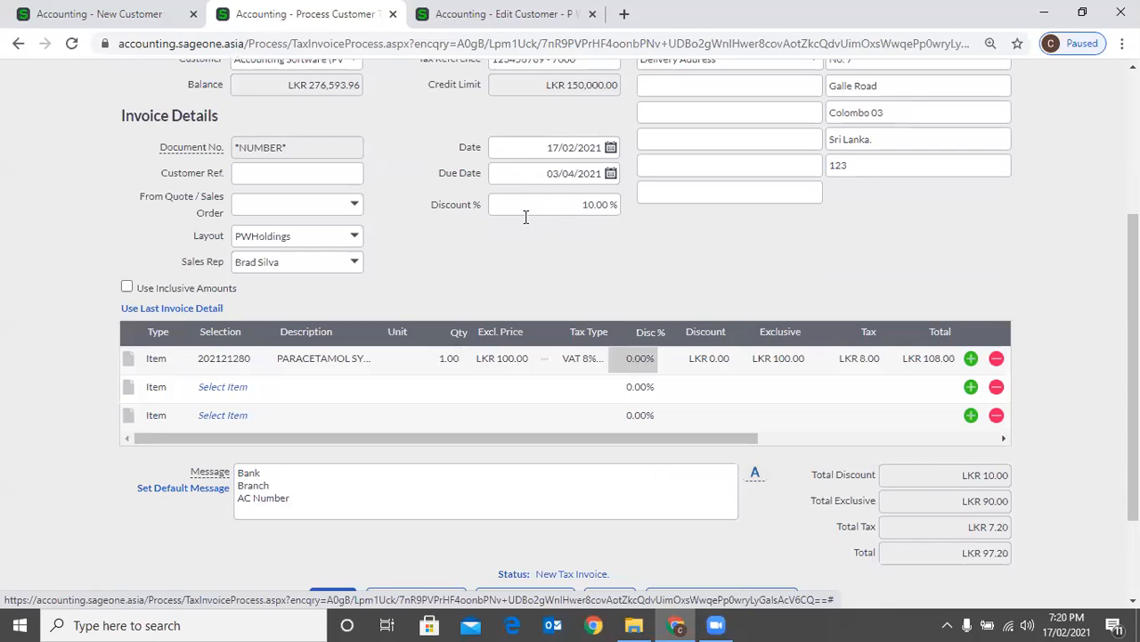
Change the invoice's customer back to P W Holdings and review the discounted totals
scroll(354, 226, up, 2)
click(354, 226)
text(P W Holdings)
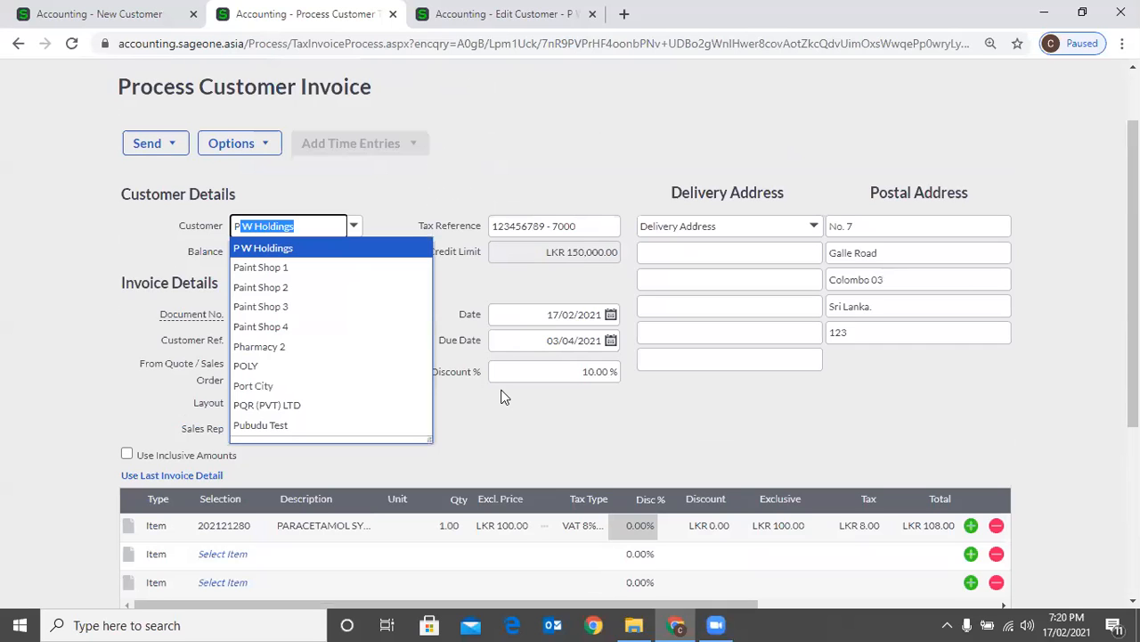
key(Return)
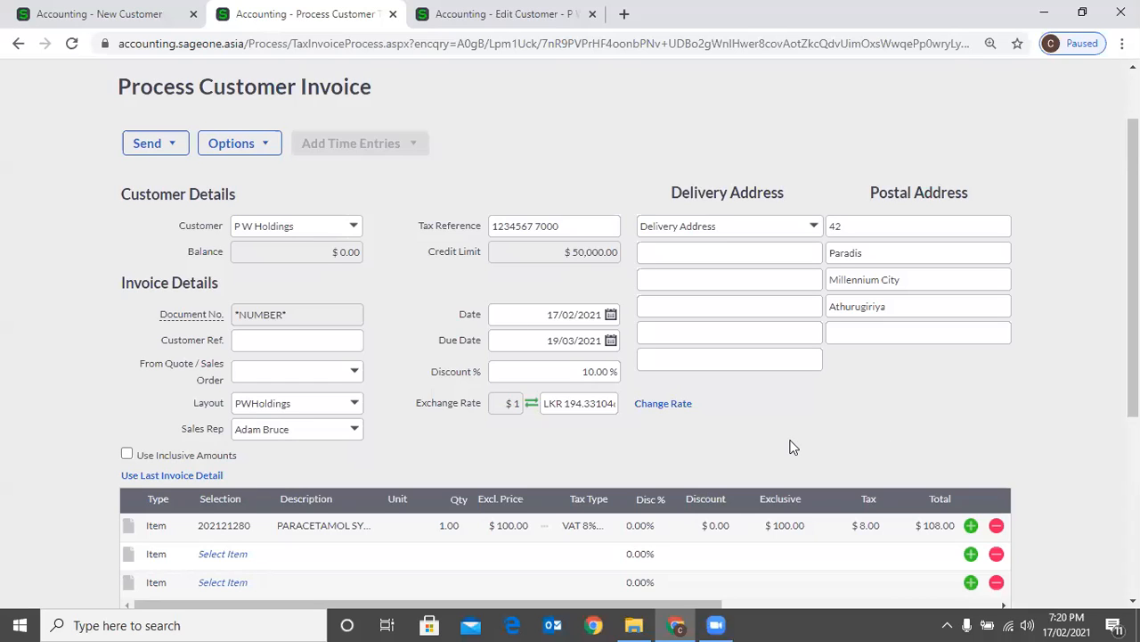
scroll(793, 446, down, 3)
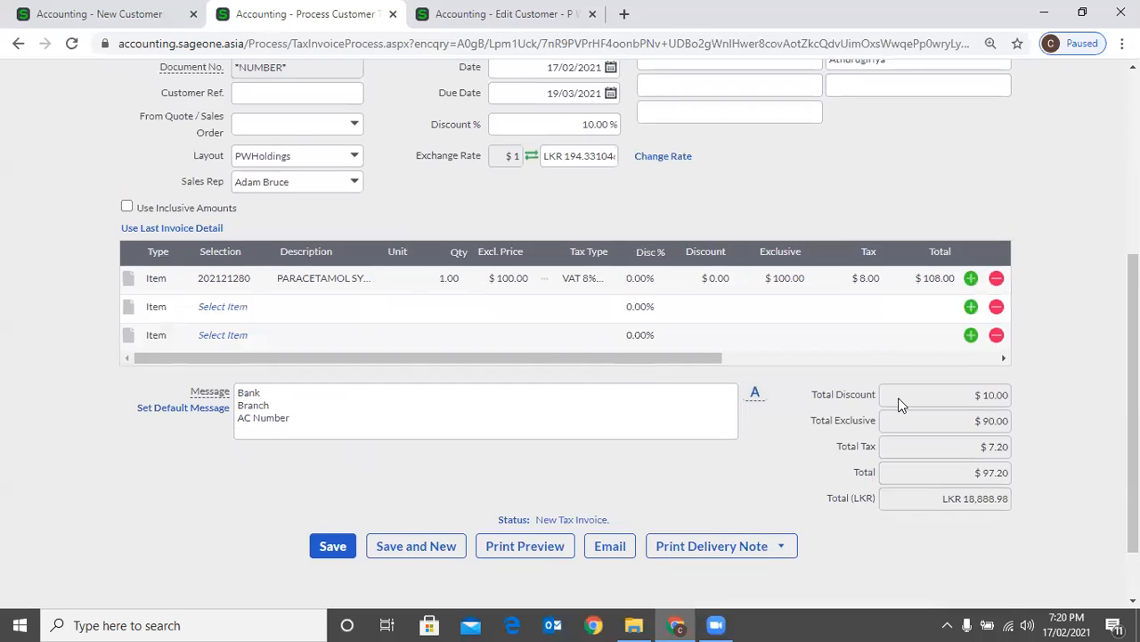
Examine the default price list and default tax type choices on the new customer record
key(ctrl+shift+Tab)
click(896, 400)
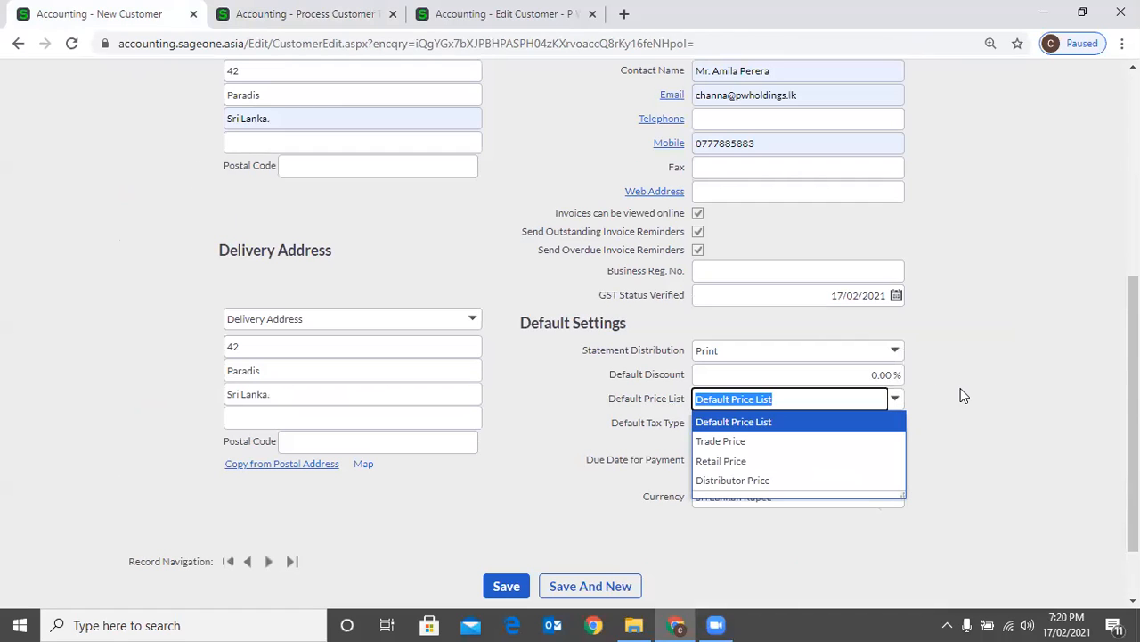
click(888, 425)
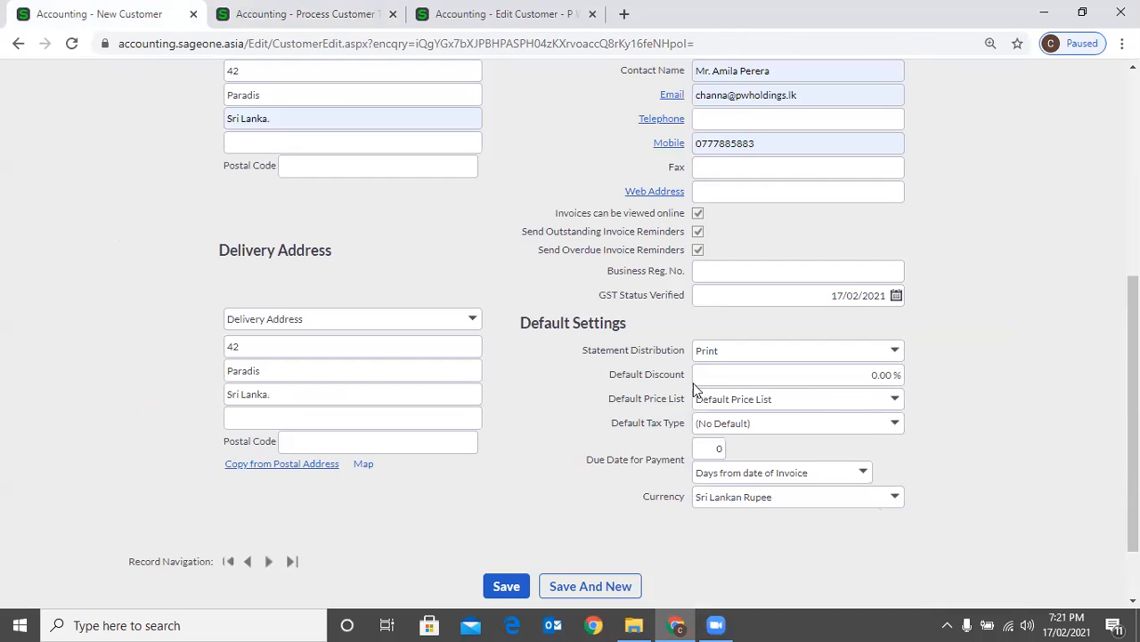
Return from the new customer record to the customer invoice for P W Holdings
scroll(695, 389, up, 5)
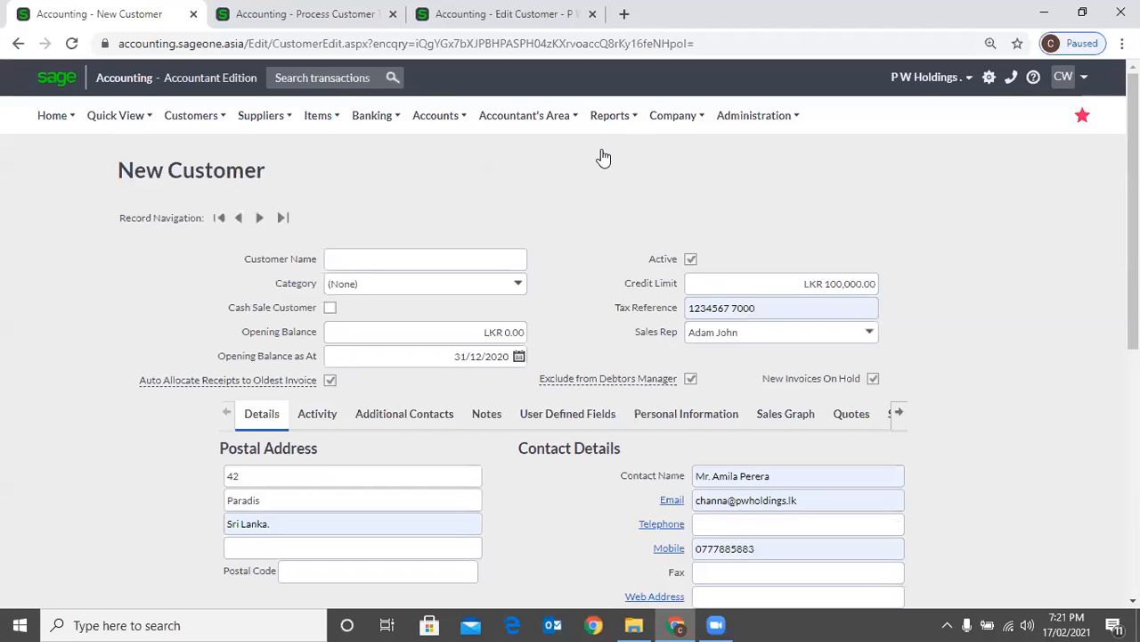
key(ctrl+Tab)
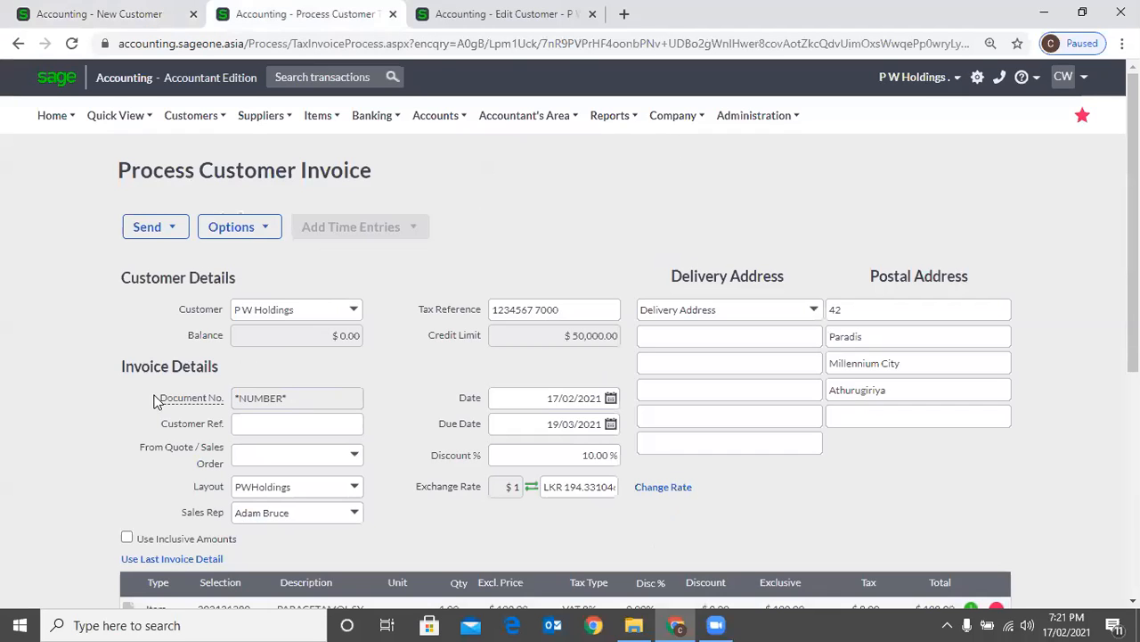
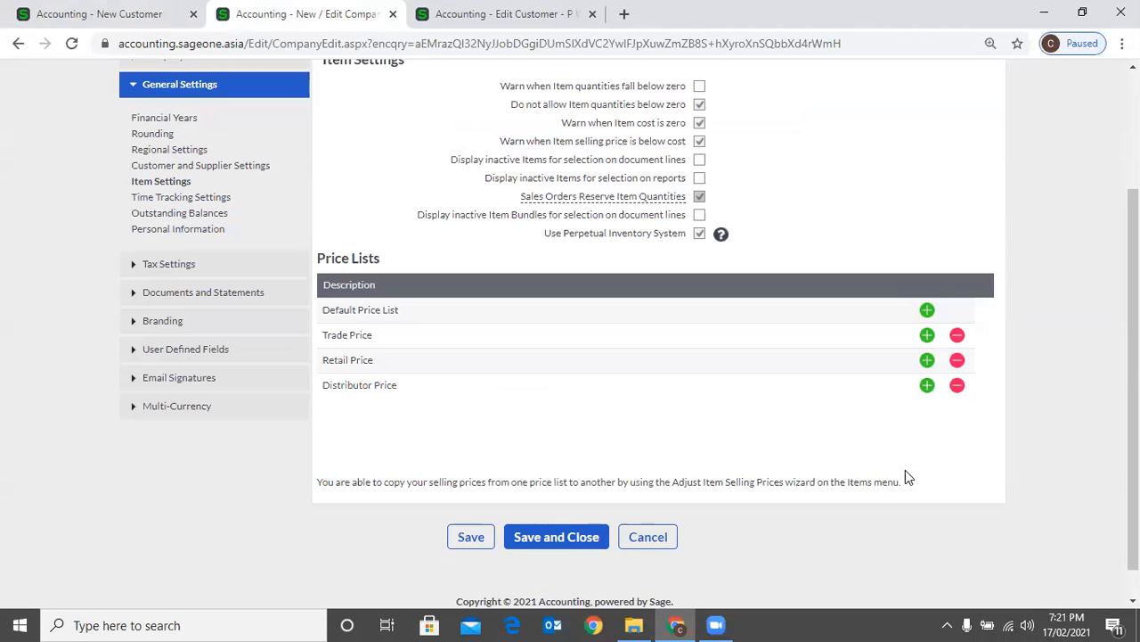
Return to the new customer record and set its default price list to Retail Price
key(ctrl+shift+Tab)
scroll(840, 551, down, 1)
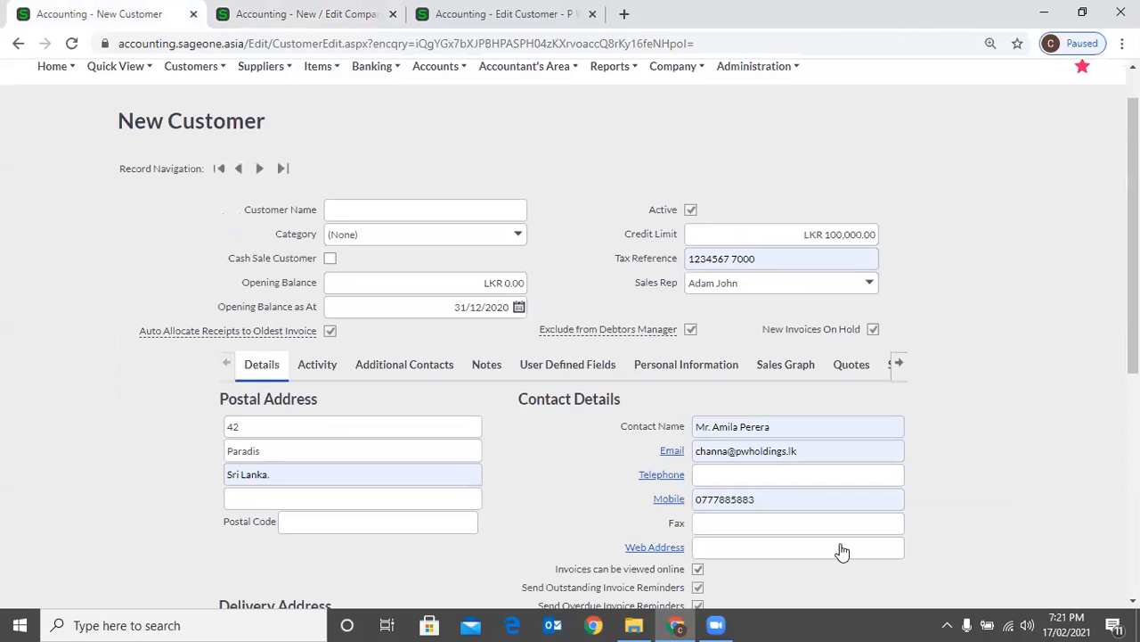
scroll(840, 545, down, 3)
click(838, 469)
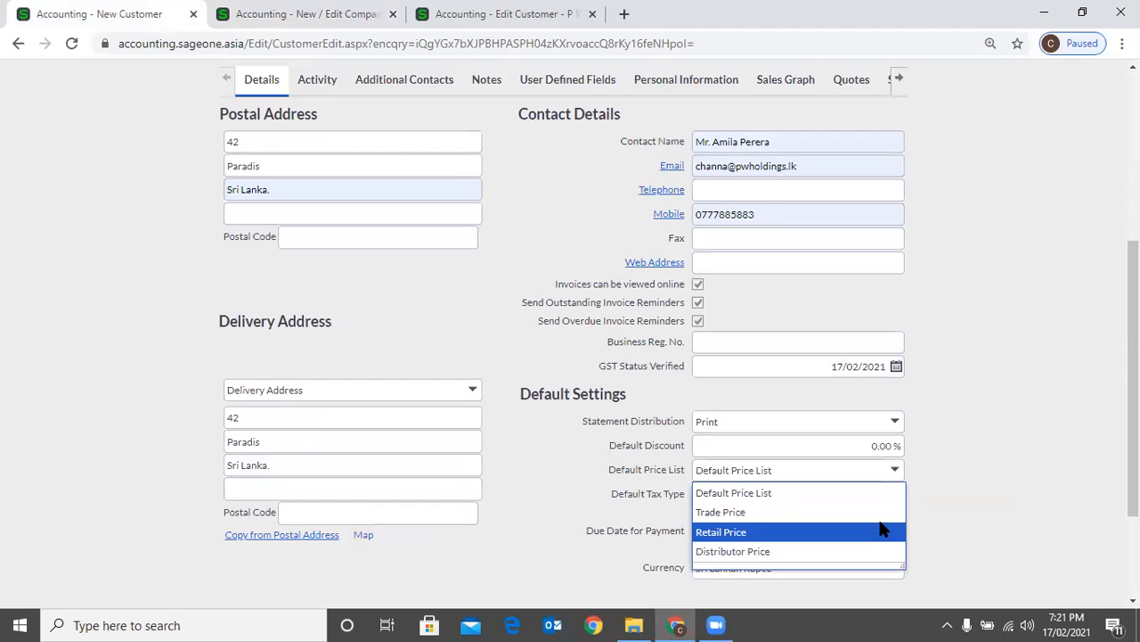
click(882, 531)
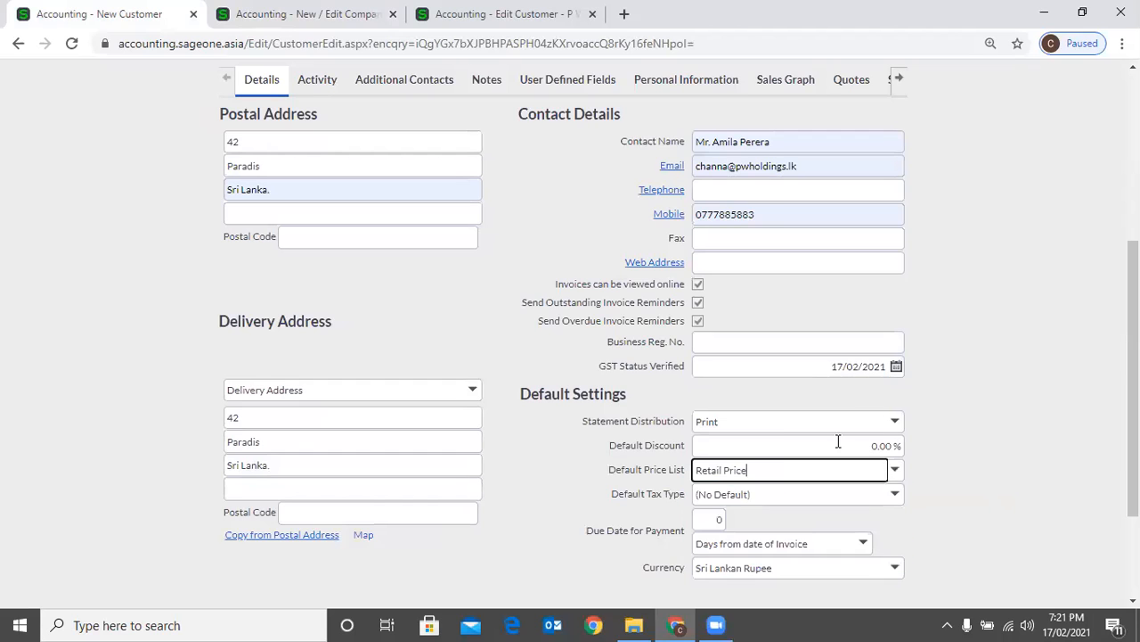
click(936, 482)
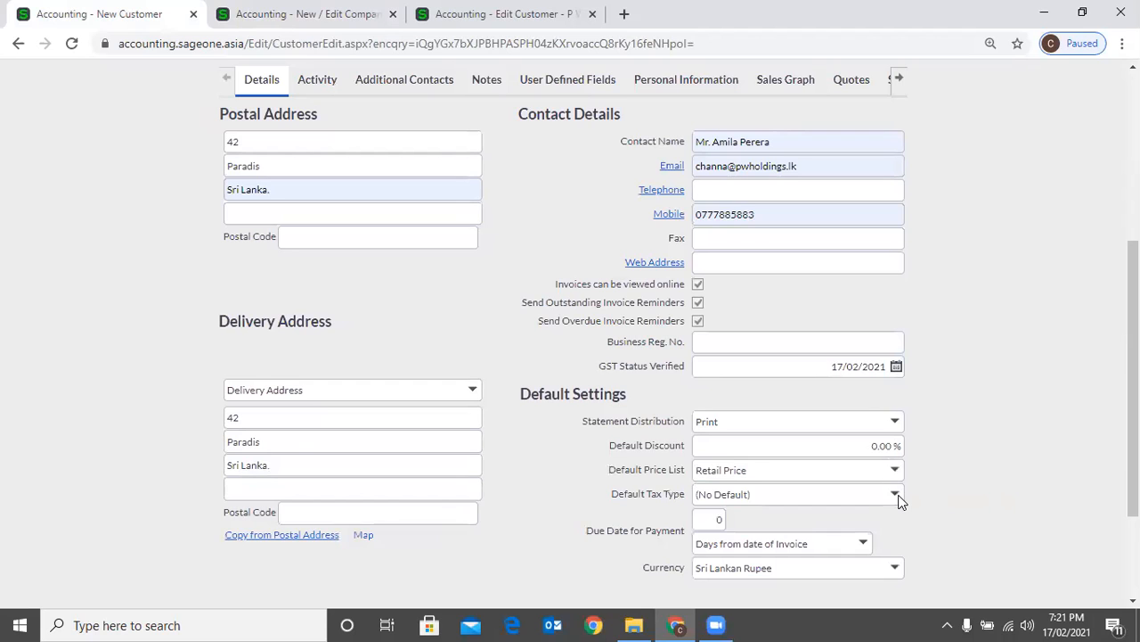
Set the default tax type to VAT 8% (8.00%) and the payment due date to 30 days from date of invoice
scroll(952, 490, down, 3)
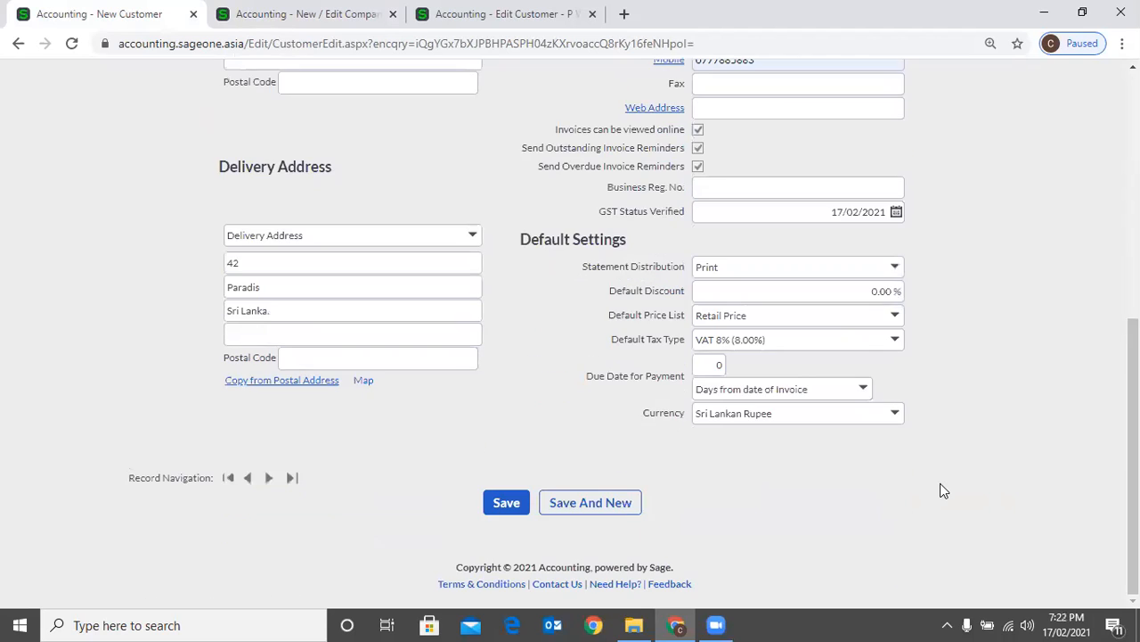
click(698, 369)
text(3)
click(744, 374)
Examine the available currencies and the default discount setting on the new customer record
click(903, 416)
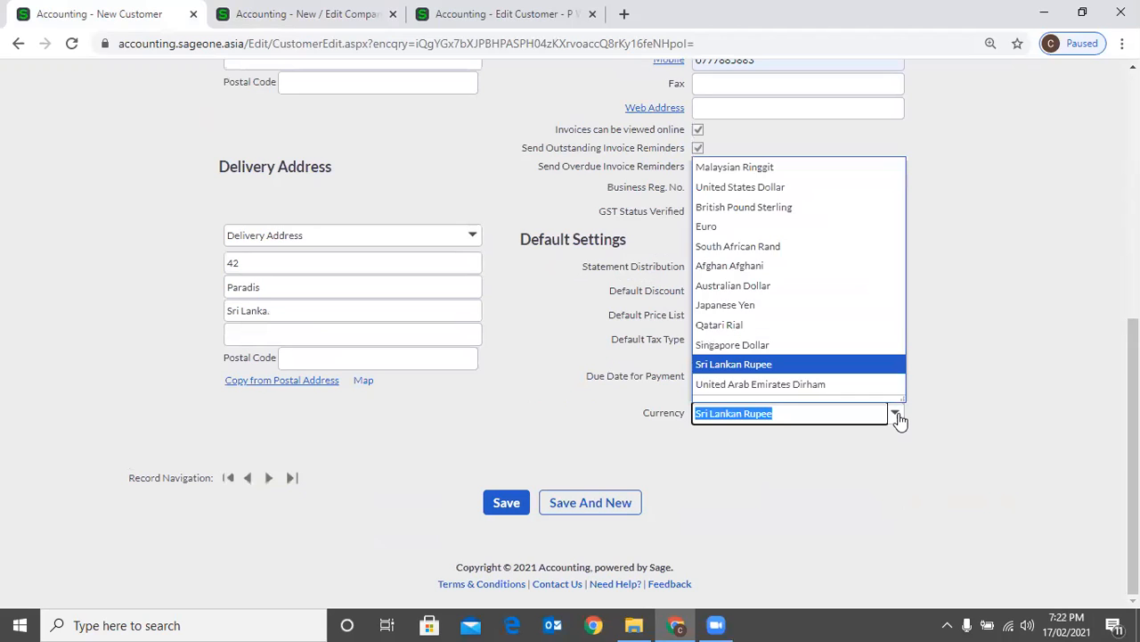
click(948, 434)
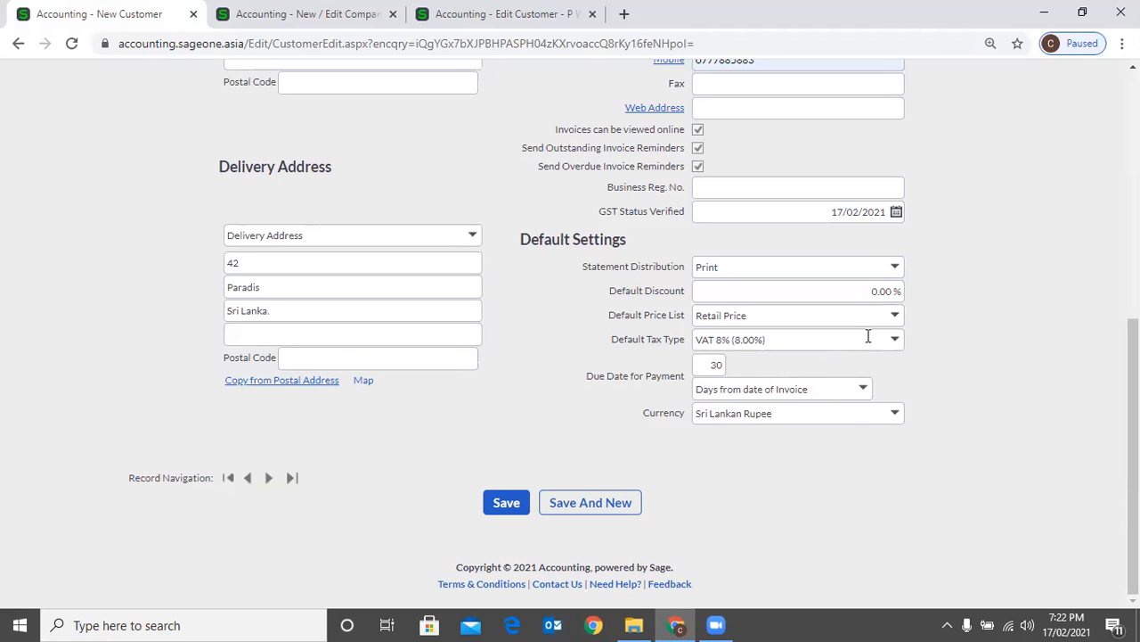
click(891, 294)
click(951, 330)
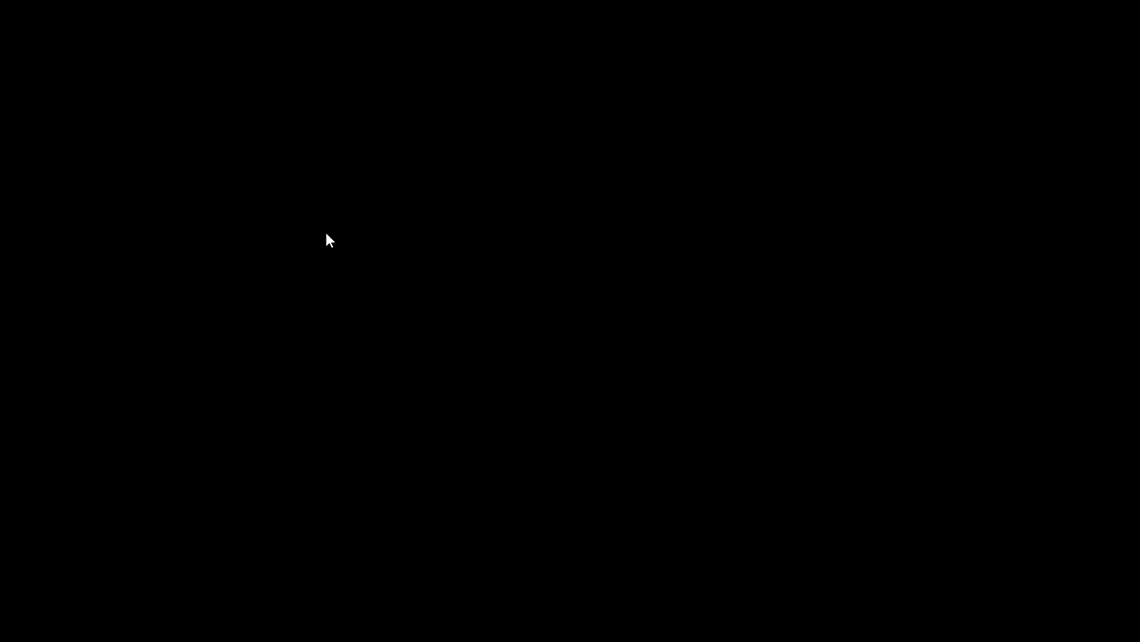
Review the activity totals and details of the existing customer Accounting Software (Pvt) Ltd
scroll(326, 239, down, 2)
click(326, 239)
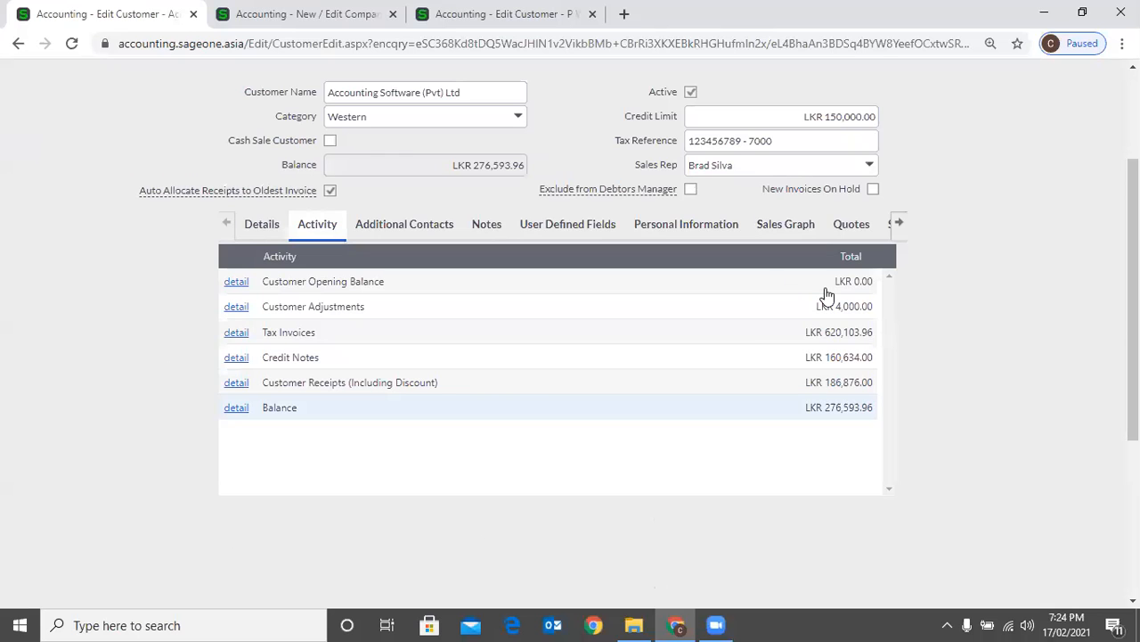
click(404, 225)
click(262, 225)
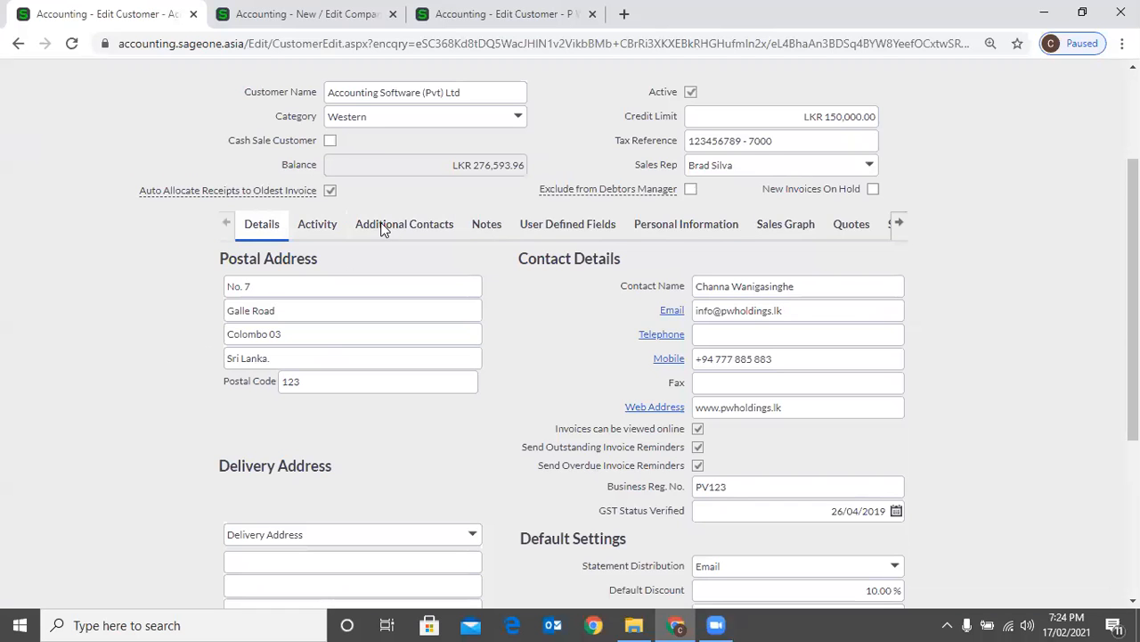
Add a blank row to the additional contacts of Accounting Software (Pvt) Ltd
click(405, 224)
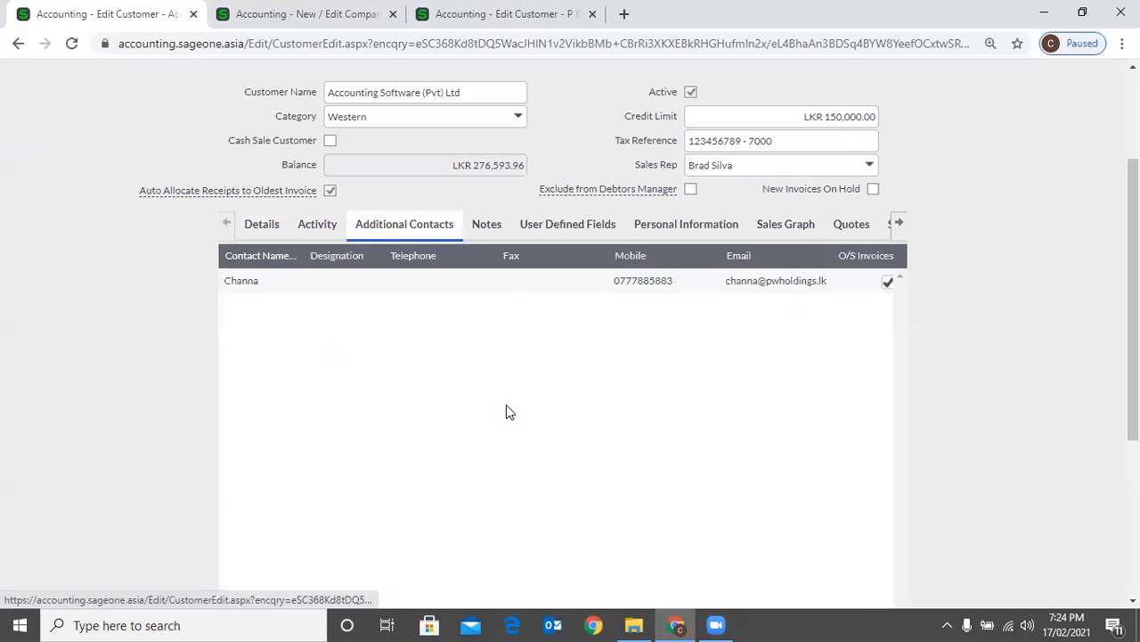
scroll(502, 405, down, 5)
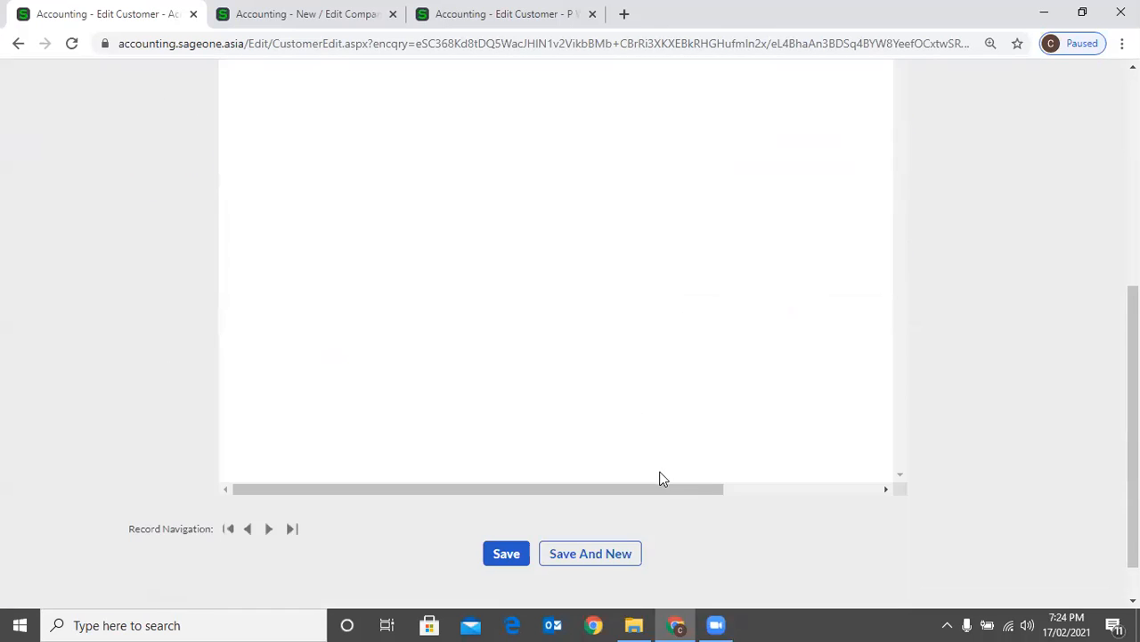
scroll(806, 414, right, 3)
scroll(837, 357, up, 1)
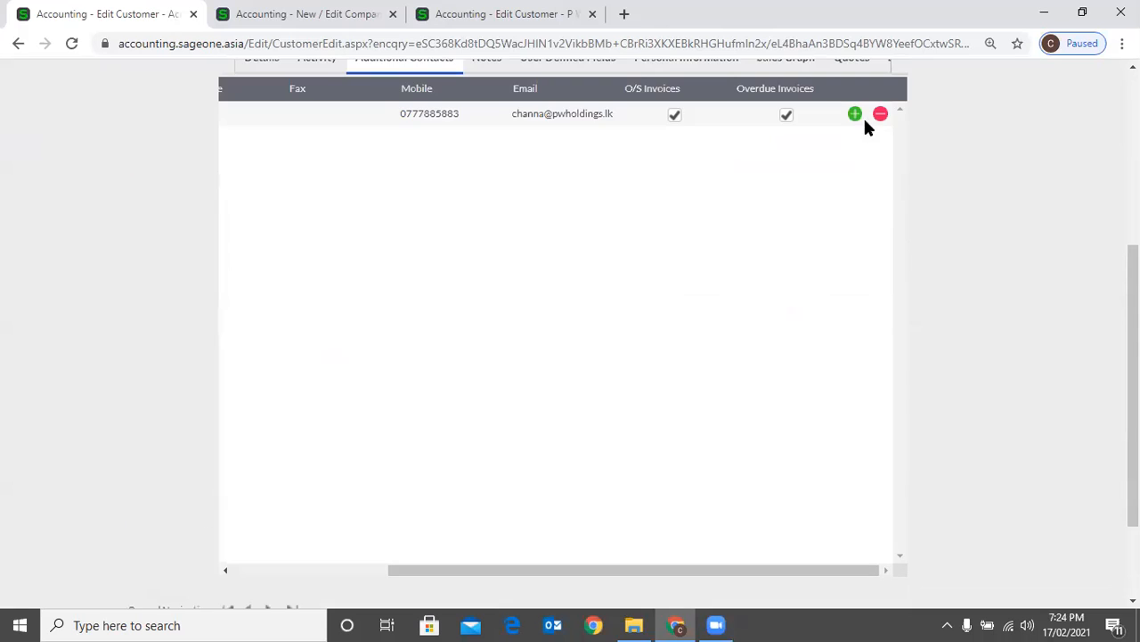
click(854, 115)
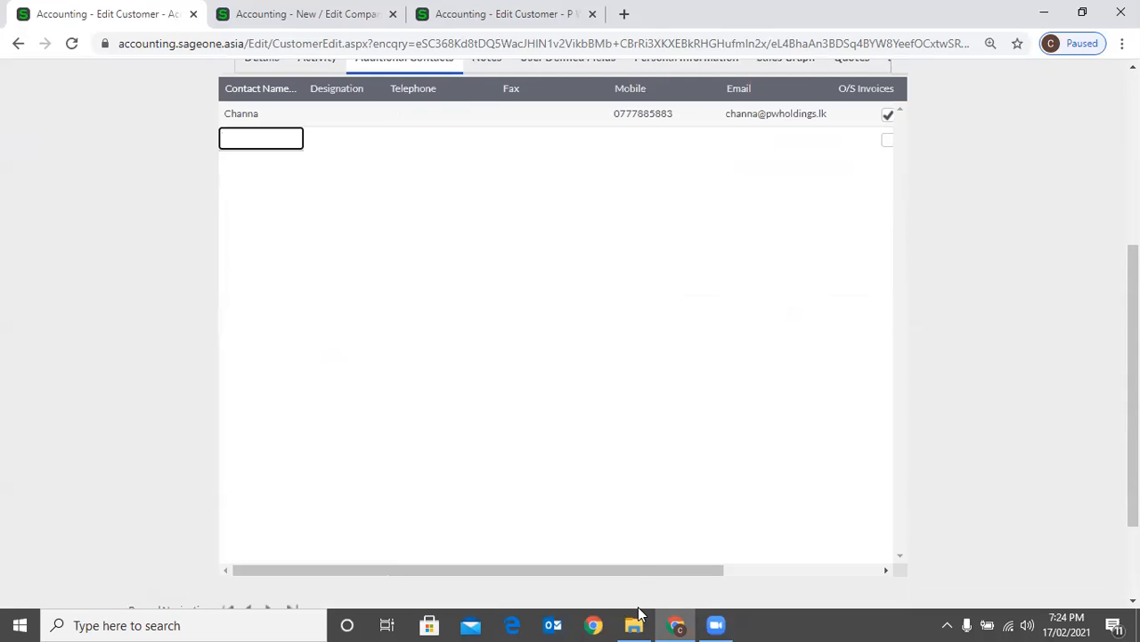
Examine the additional contacts' name, mobile and email fields and their outstanding and overdue invoice options
click(809, 568)
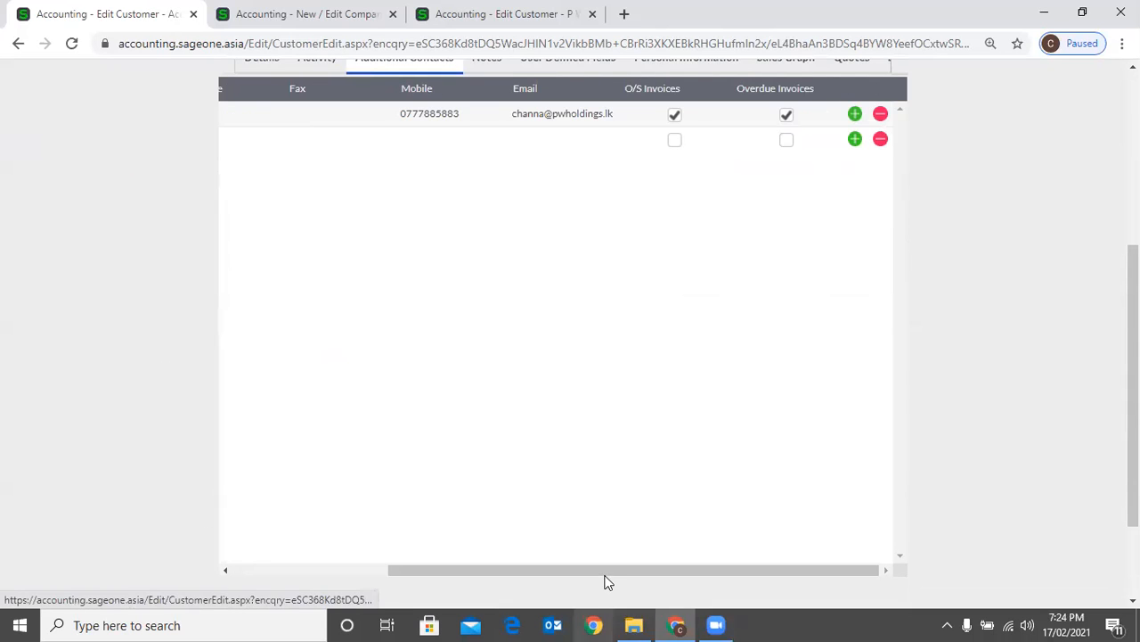
click(239, 133)
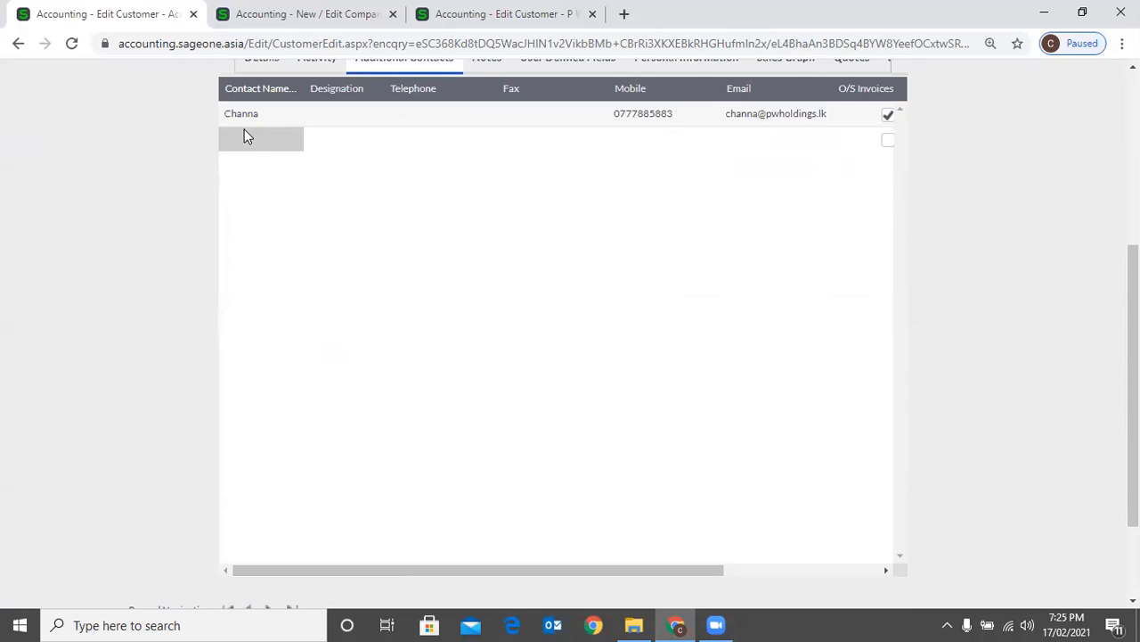
click(435, 121)
click(629, 114)
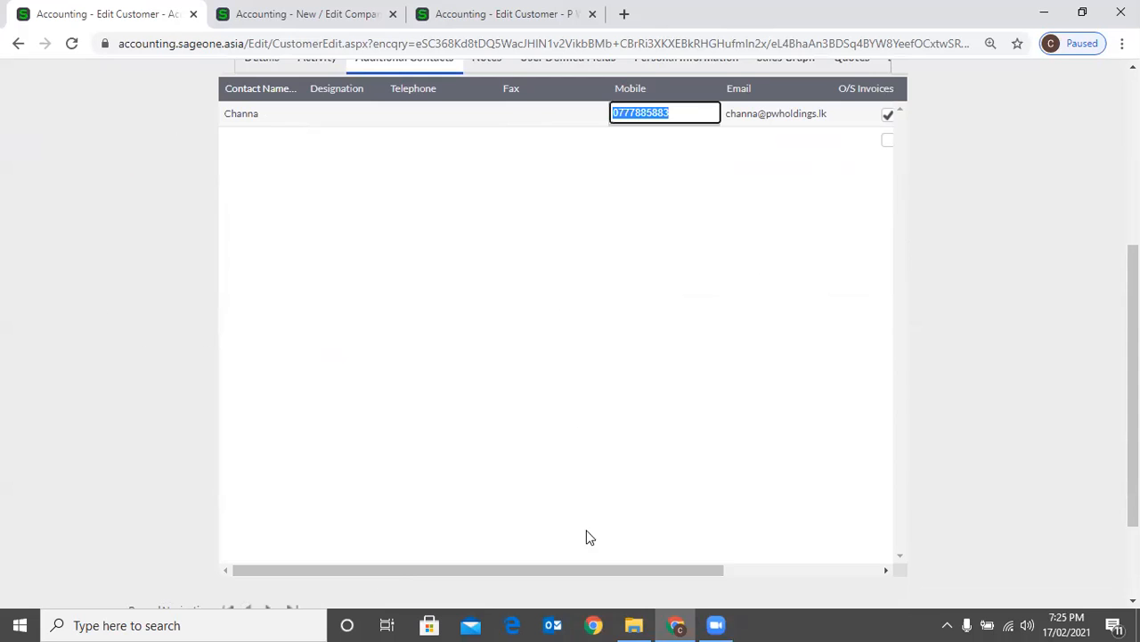
drag(583, 570, 751, 550)
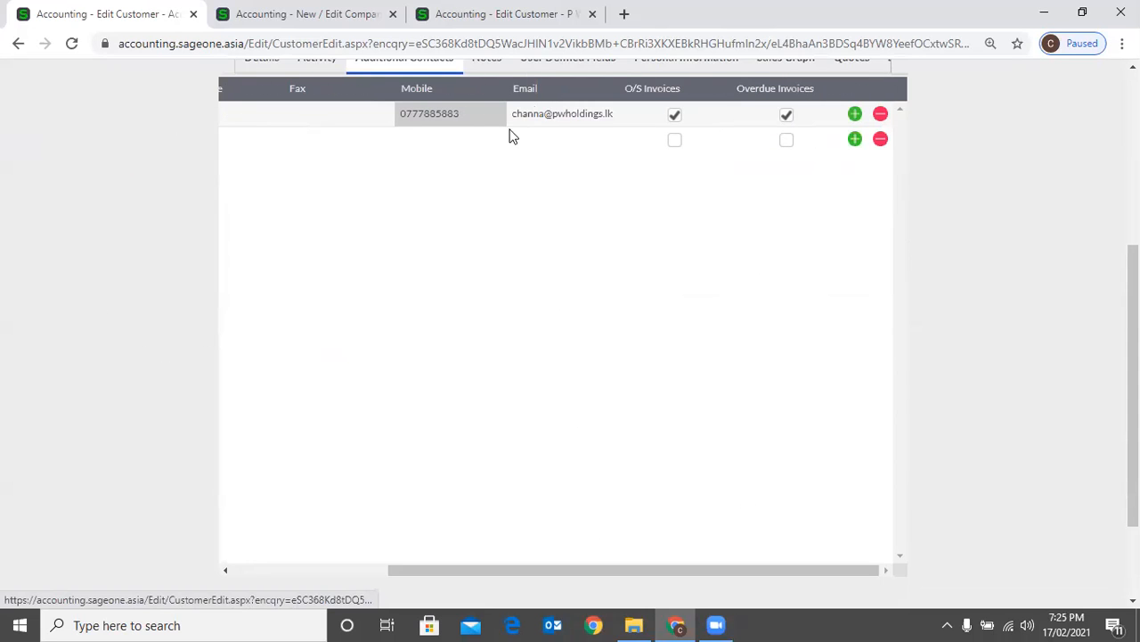
scroll(591, 180, up, 2)
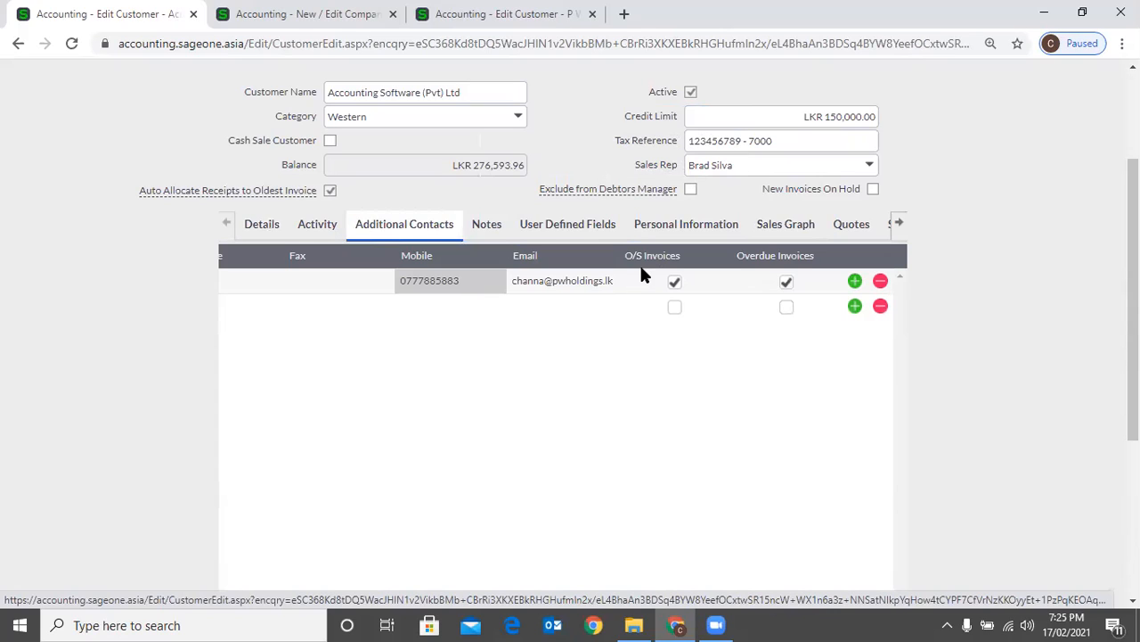
click(789, 285)
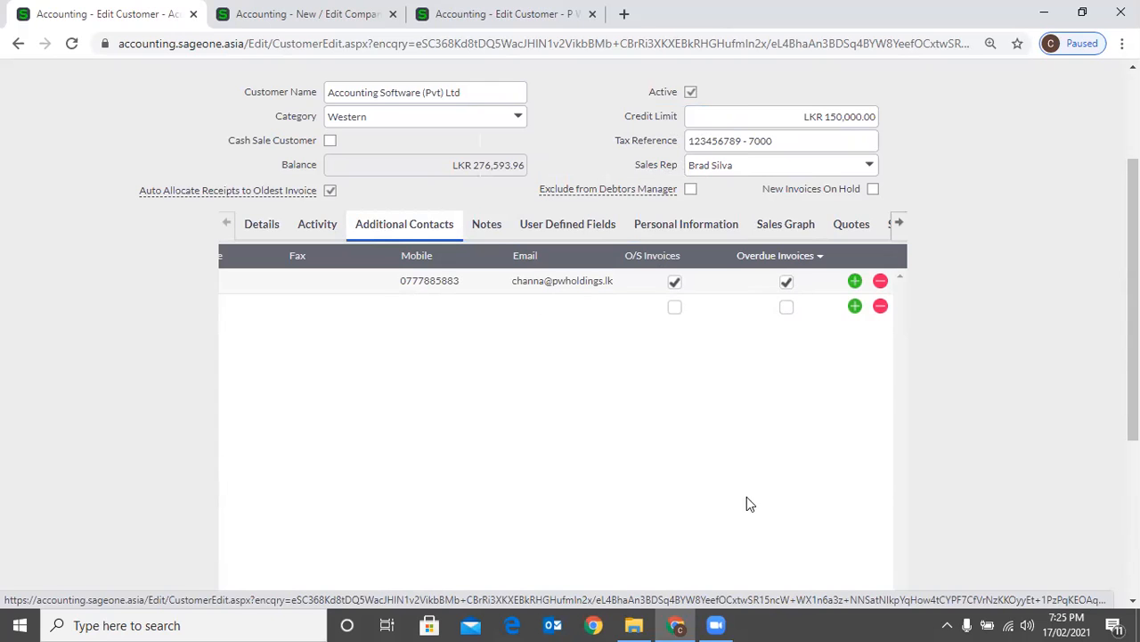
scroll(737, 482, up, 3)
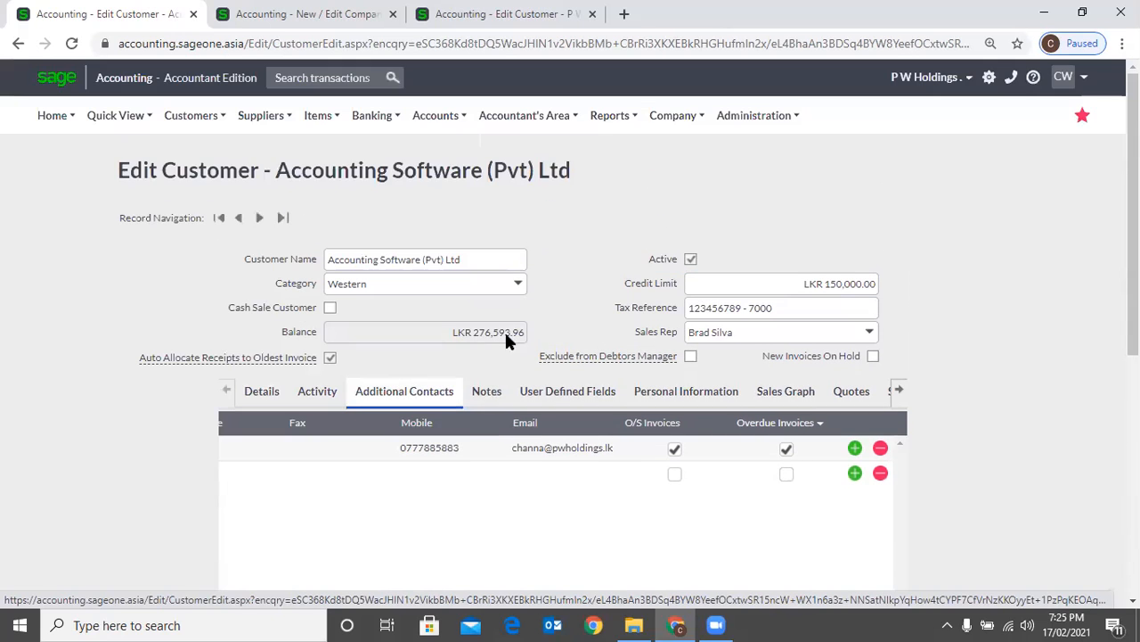
click(198, 122)
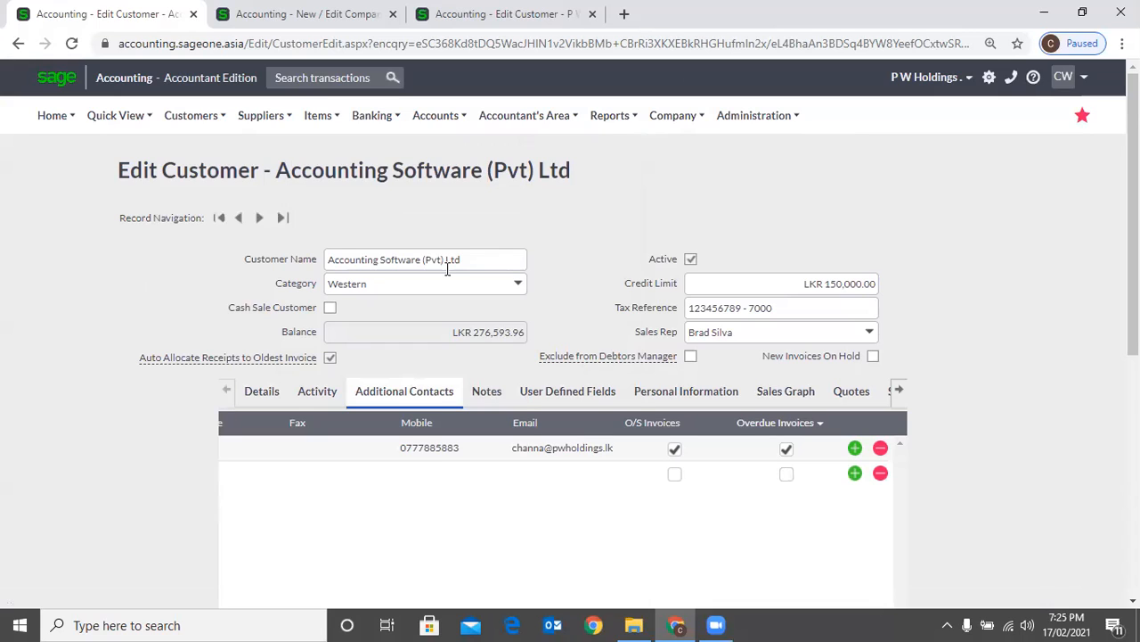
scroll(453, 272, down, 1)
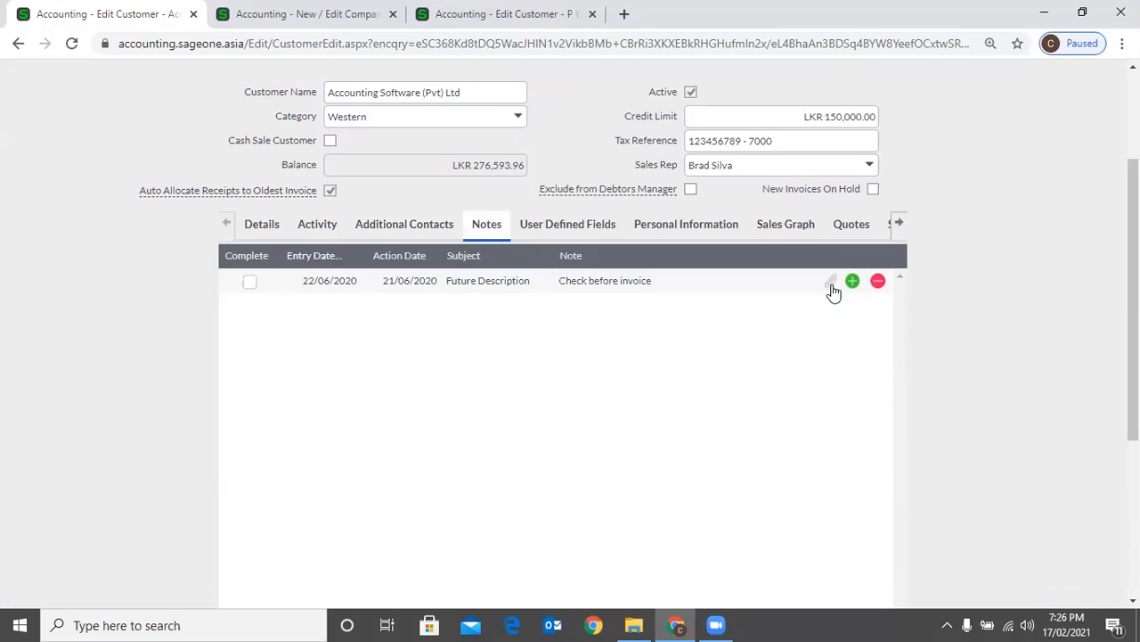
Open the customer's notes and view the attachments window of the "Future Description" note
click(832, 287)
key(Escape)
click(831, 283)
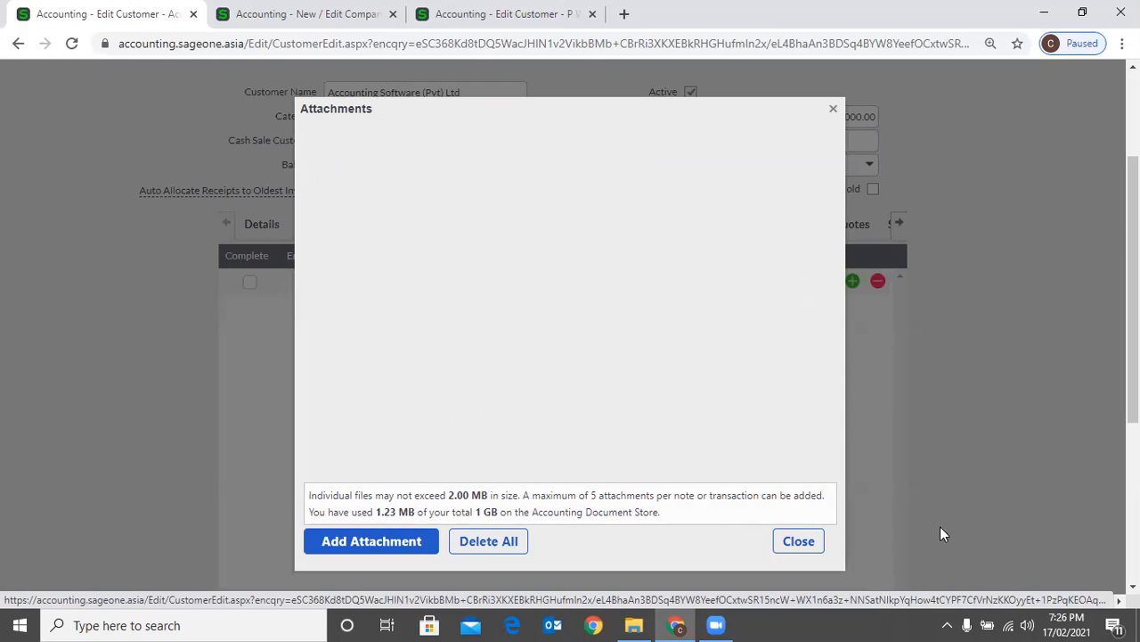
click(808, 547)
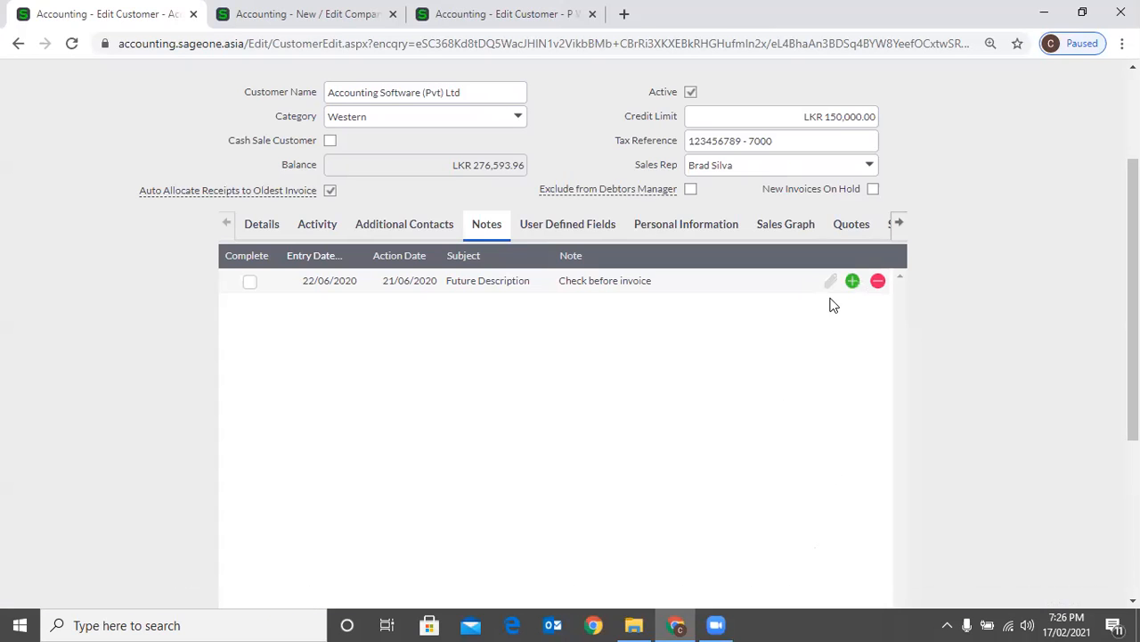
Add a customer note with action date 21/02/2021 and subject "Meeting"
click(853, 281)
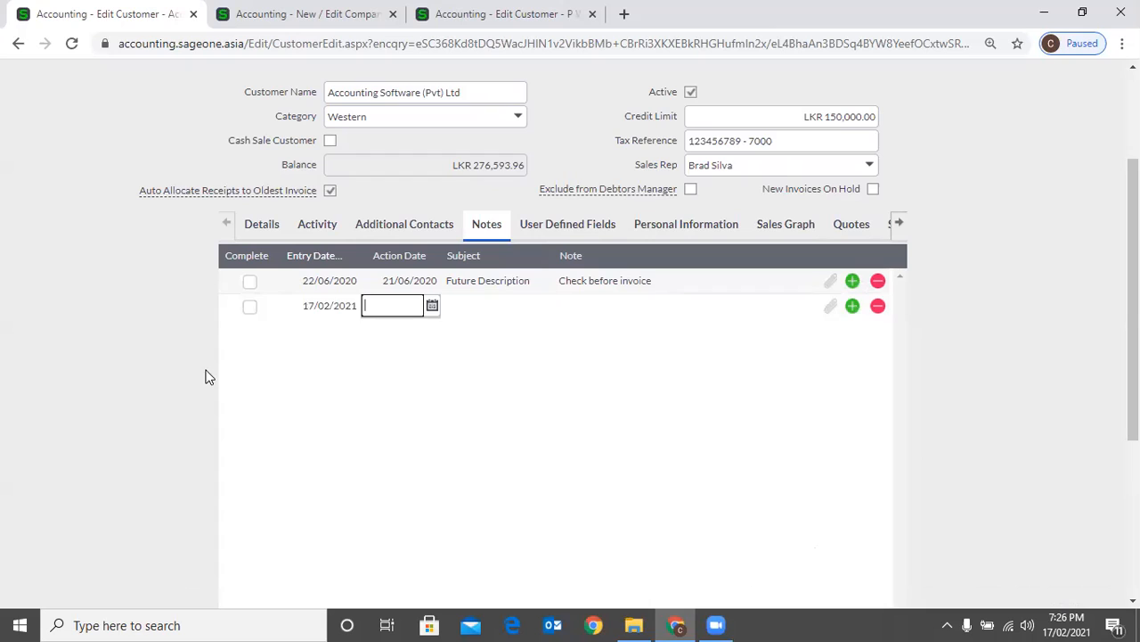
click(206, 377)
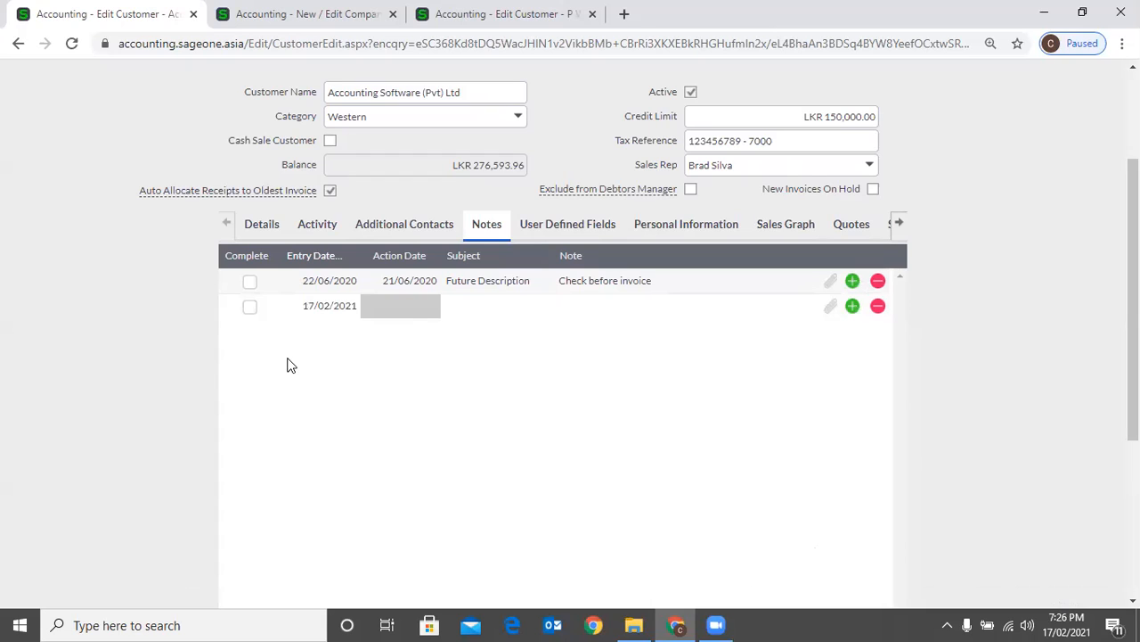
click(401, 308)
text(21/02/2021)
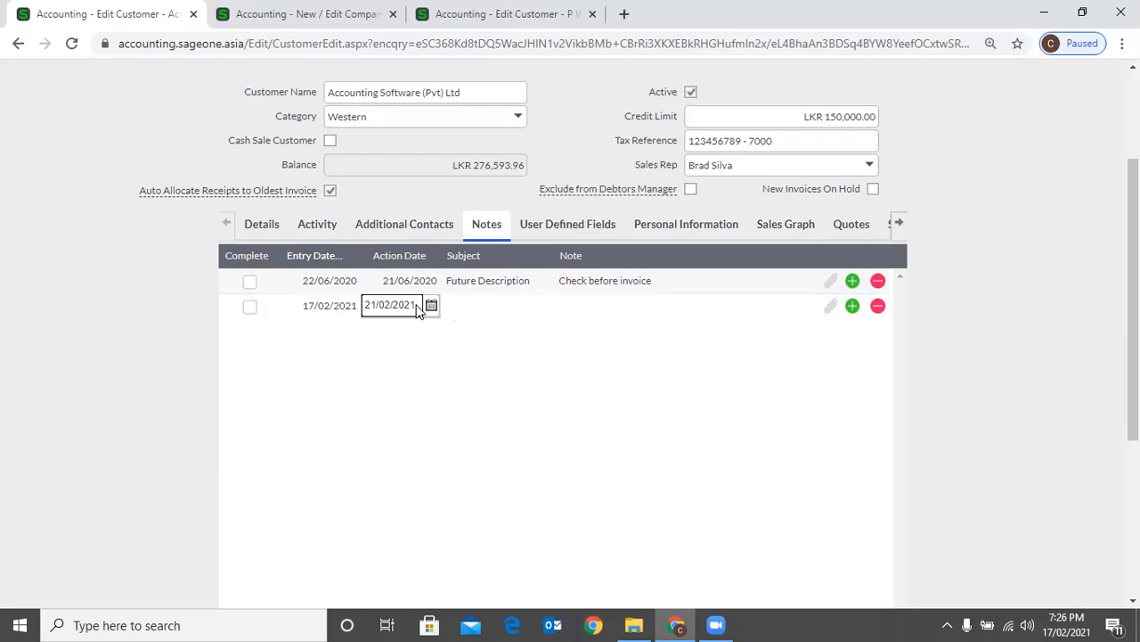
key(Tab)
click(478, 313)
text(Meee)
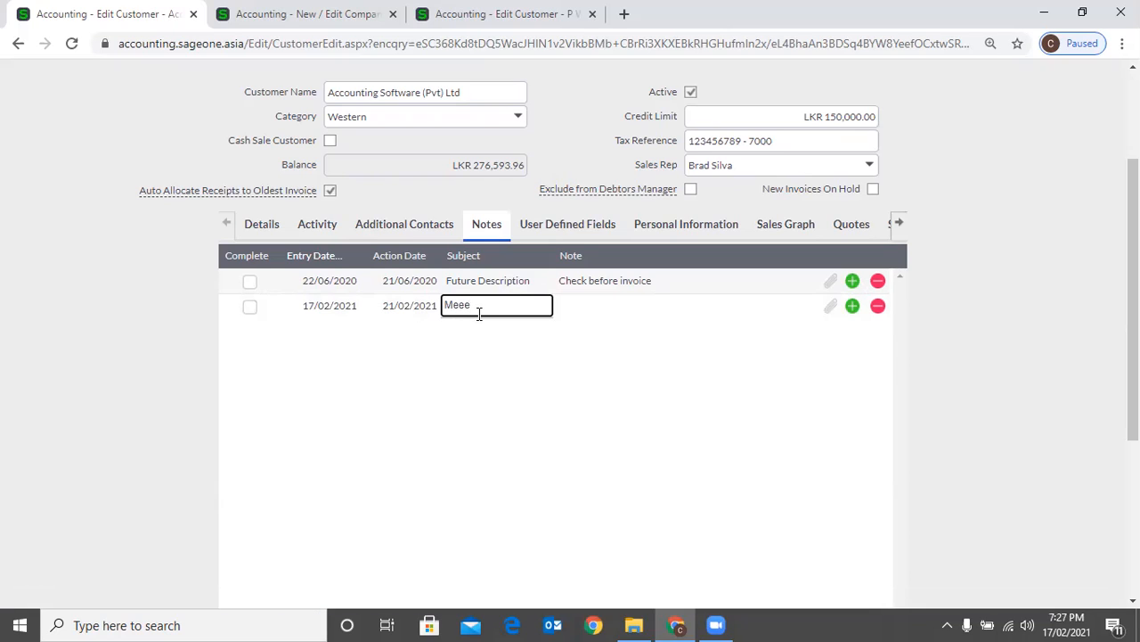
key(BackSpace)
text(ting)
key(Tab)
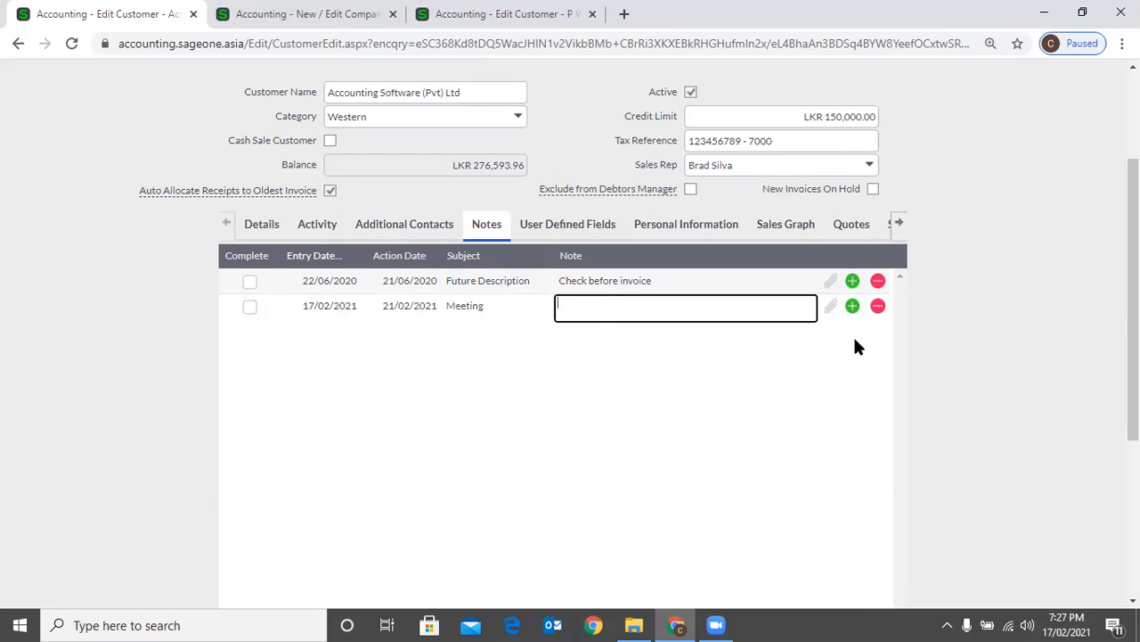
scroll(433, 247, down, 1)
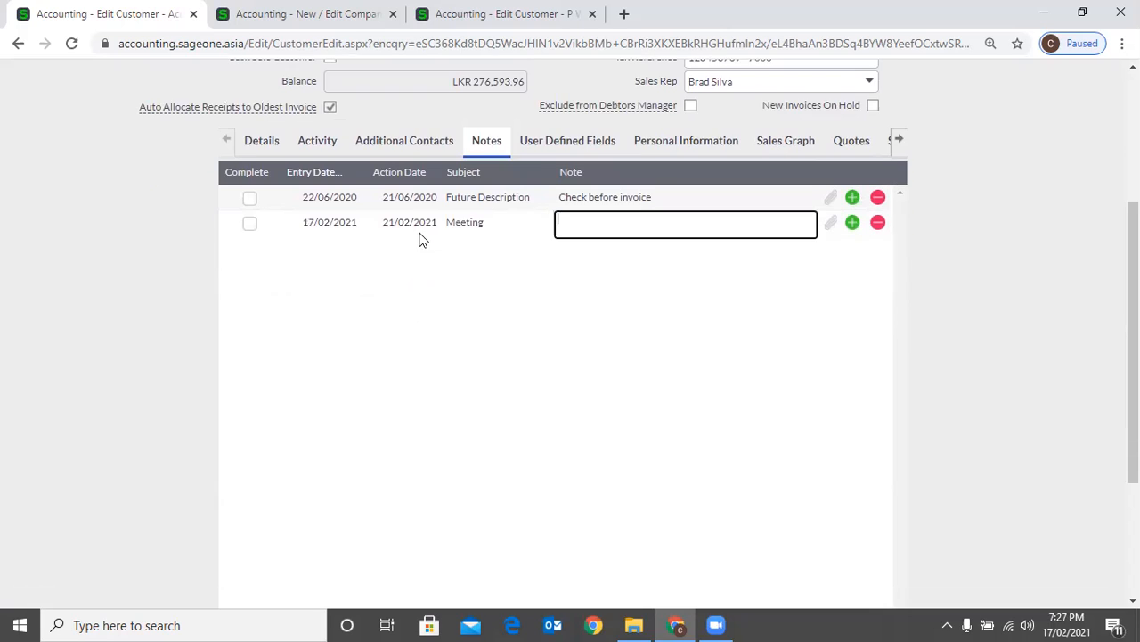
scroll(384, 254, up, 3)
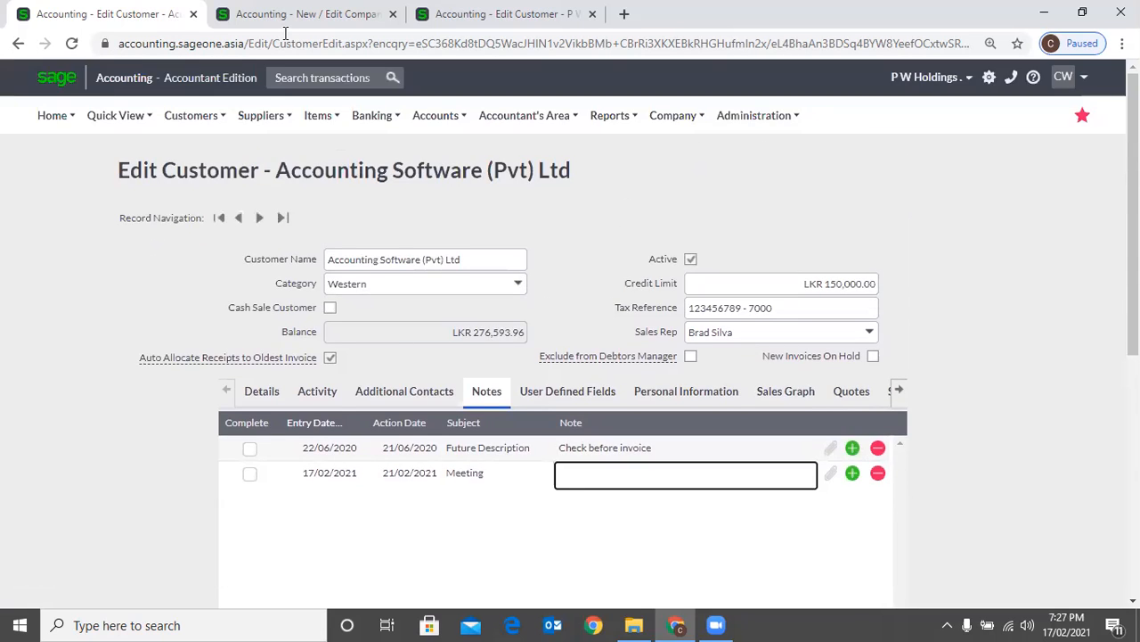
Open the main dashboard in the Company Settings browser tab and view the overdue customer document notes and customer notes in the To Do List
click(286, 14)
scroll(171, 139, up, 2)
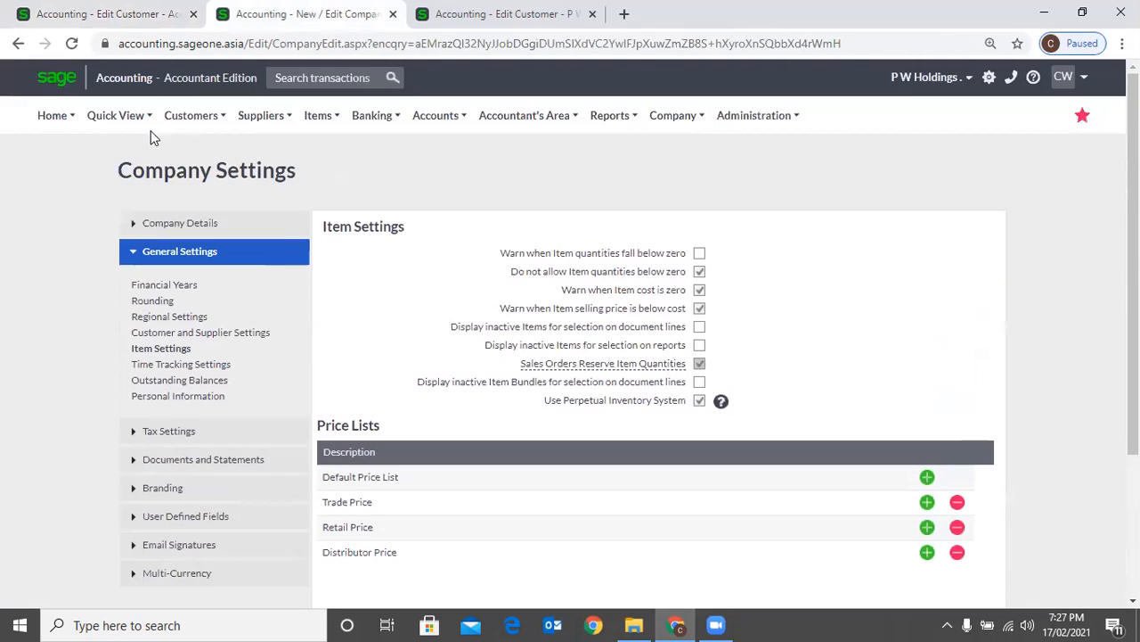
click(52, 115)
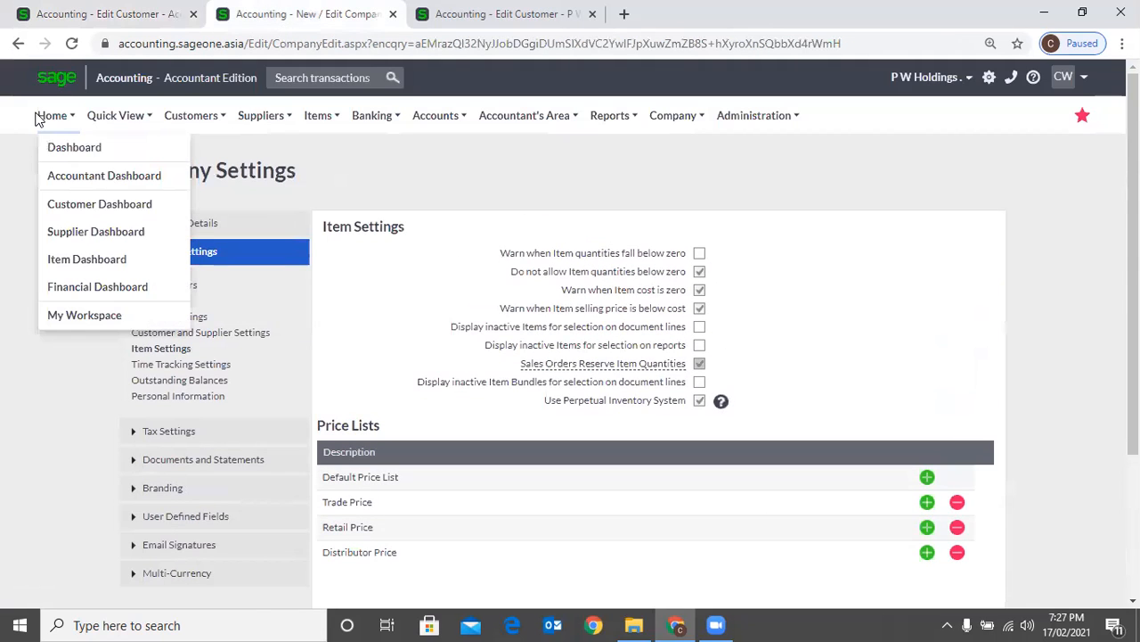
click(67, 149)
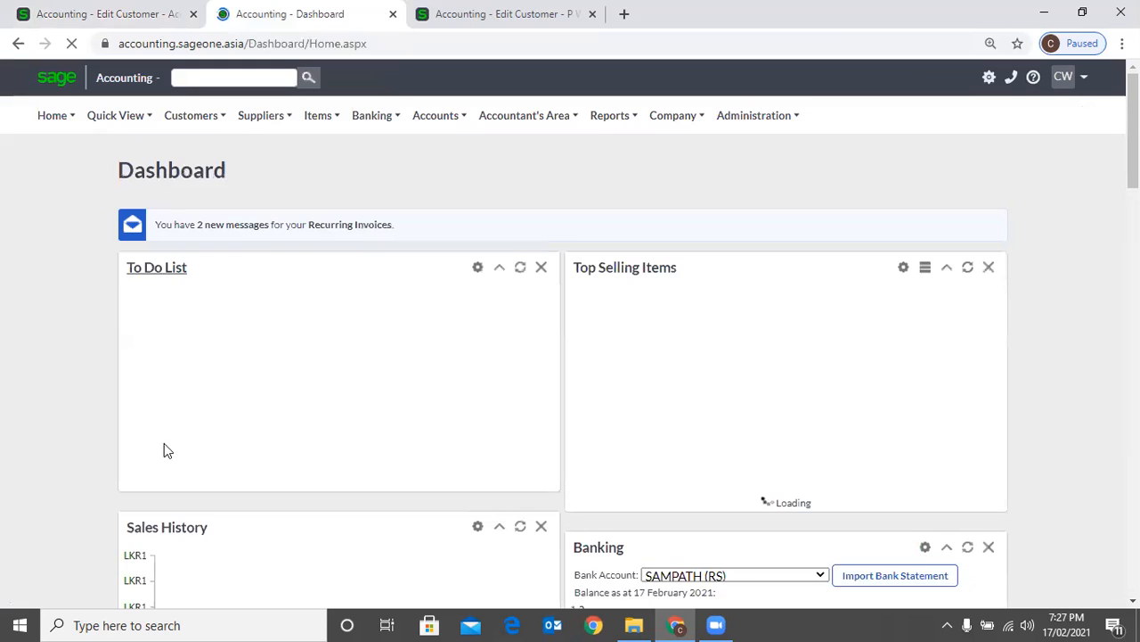
click(285, 435)
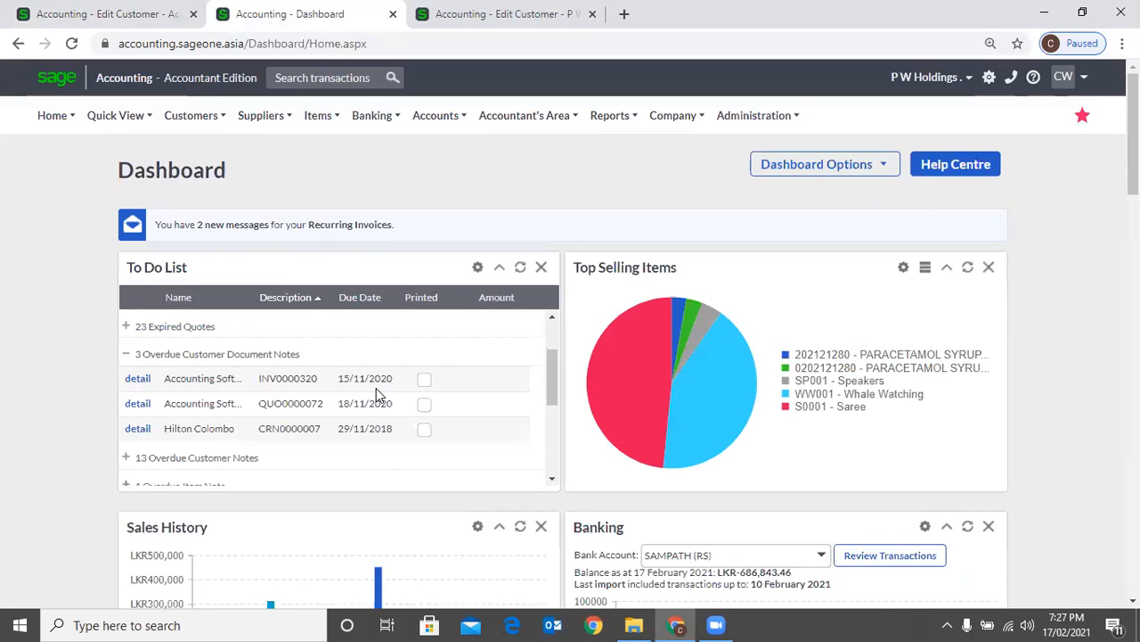
click(127, 355)
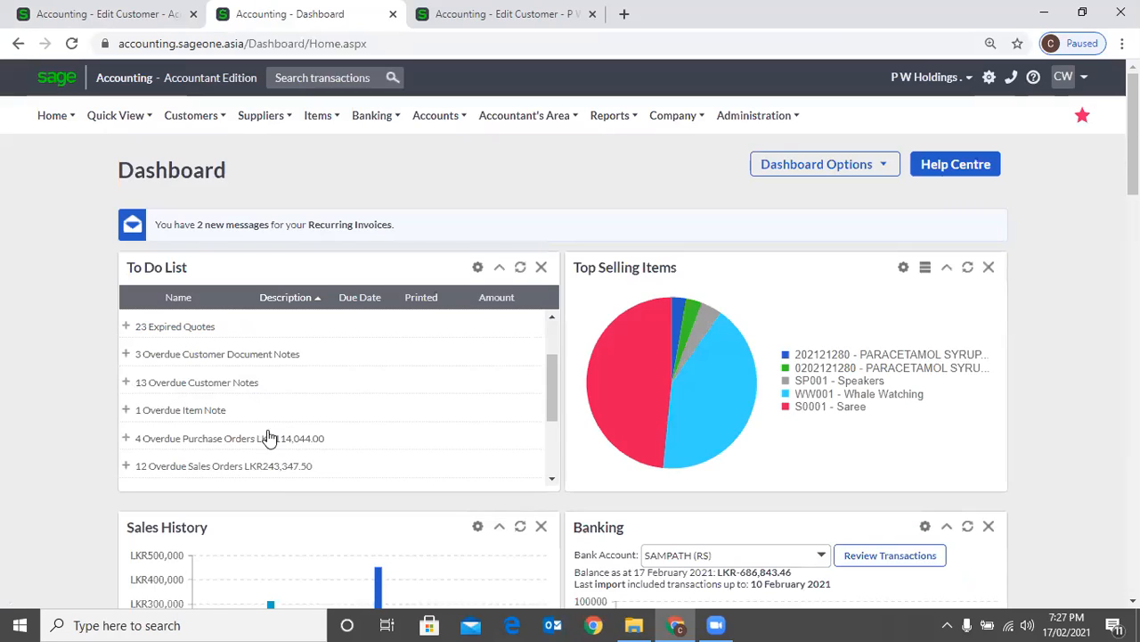
click(280, 382)
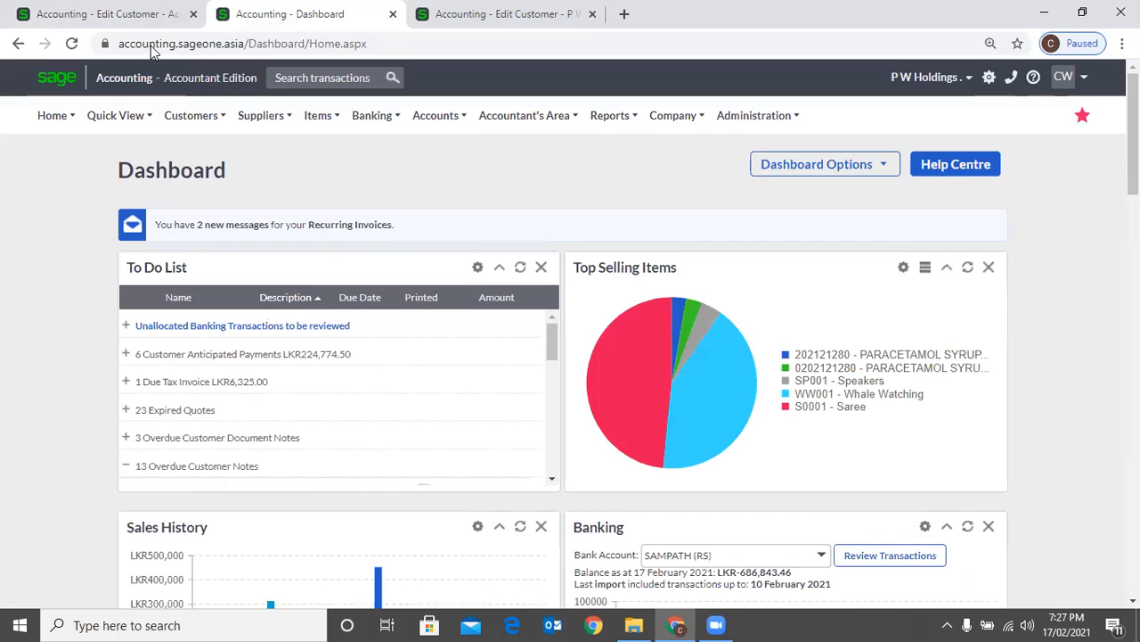
Return to the Accounting Software (Pvt) Ltd record and examine its user defined text, numeric, yes/no and date fields alongside the details
click(132, 16)
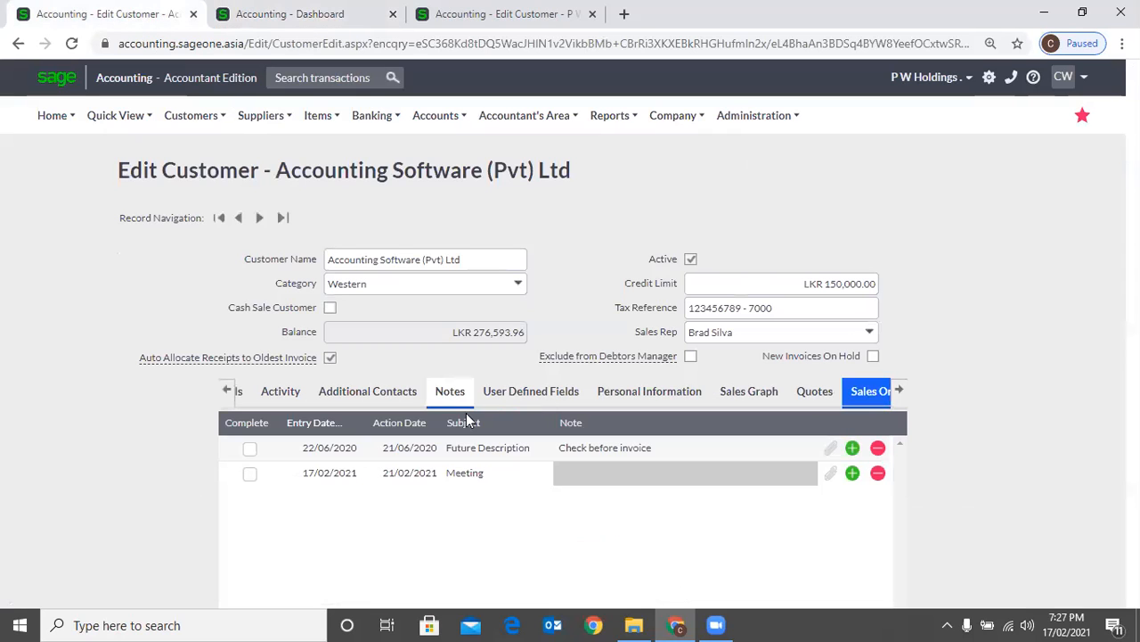
click(509, 393)
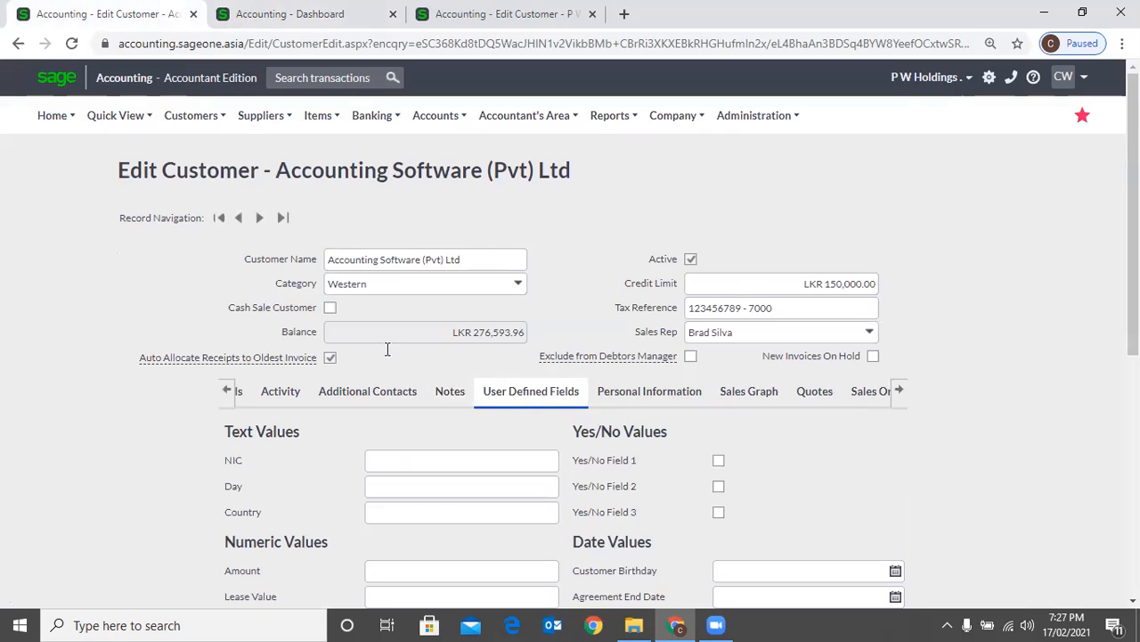
scroll(291, 301, down, 1)
scroll(290, 300, down, 1)
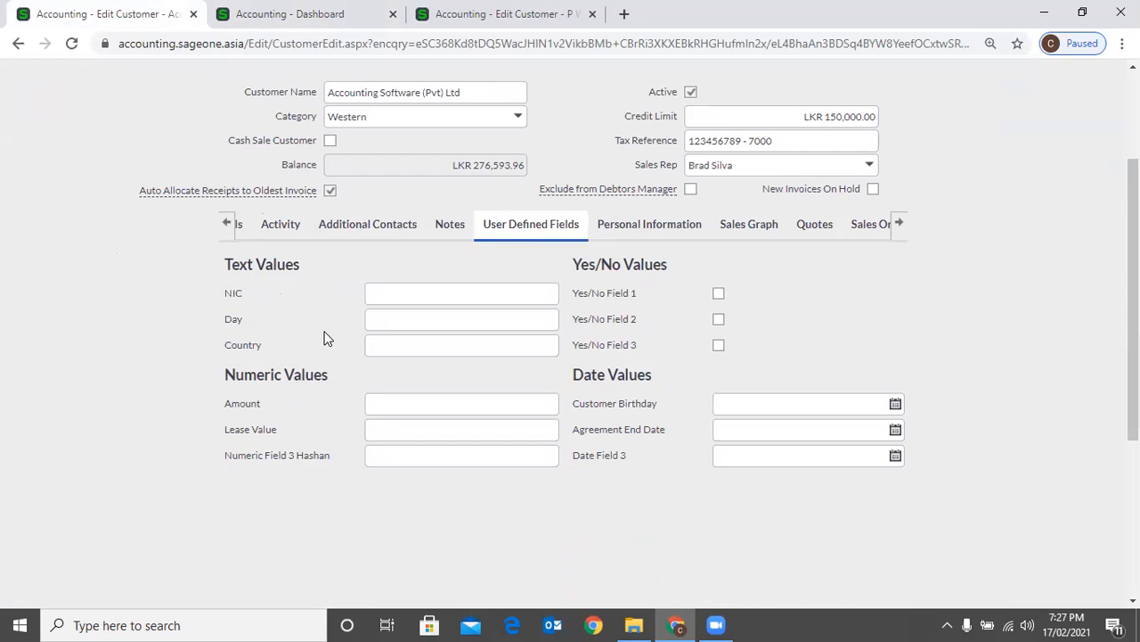
click(239, 224)
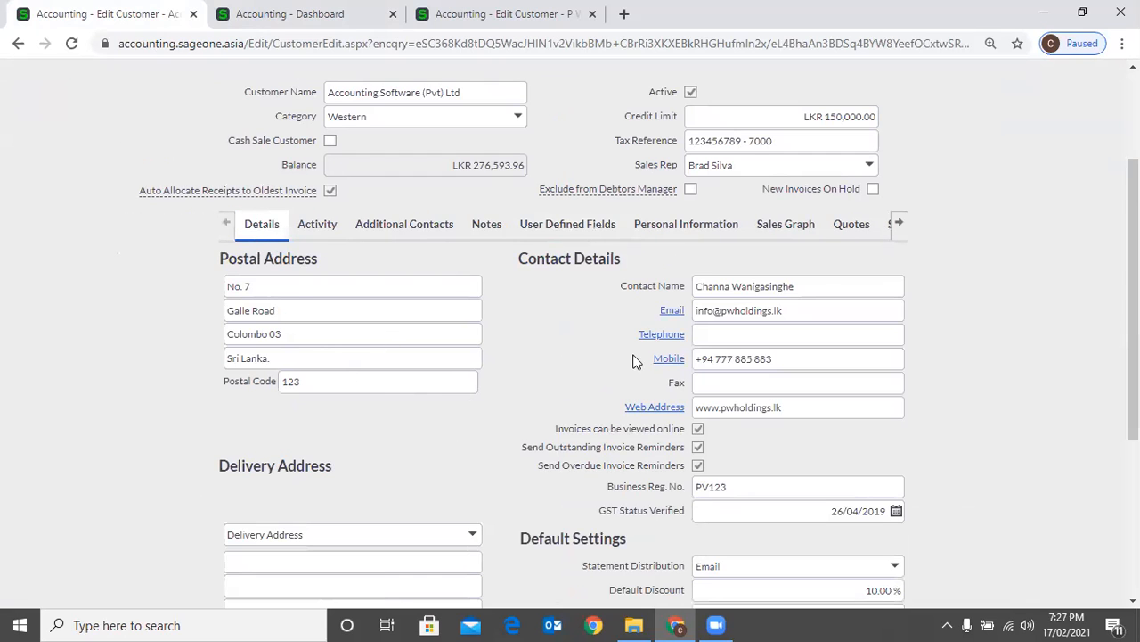
click(579, 232)
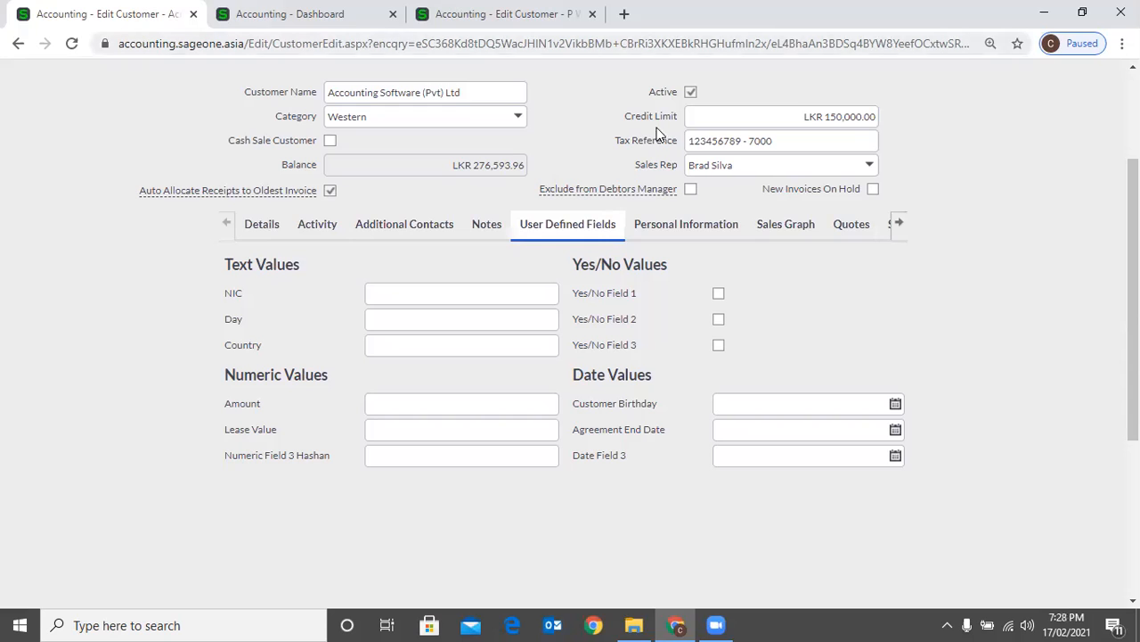
Open the customer user defined fields in Company Settings and select the label of Text User Field 1
key(ctrl+Tab)
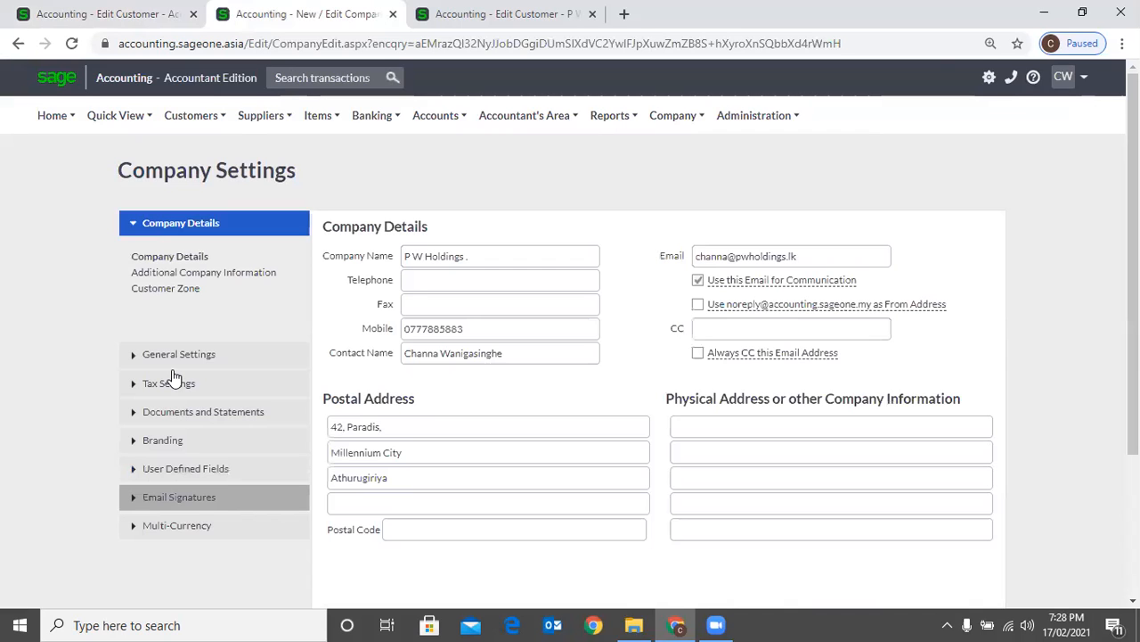
click(178, 468)
click(157, 401)
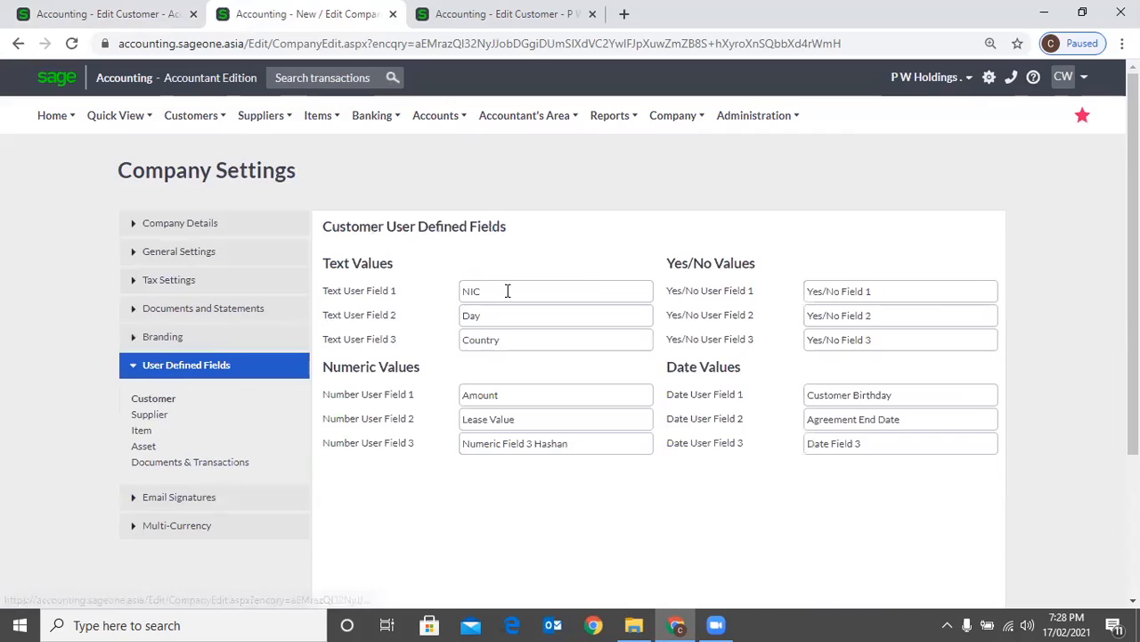
double_click(507, 290)
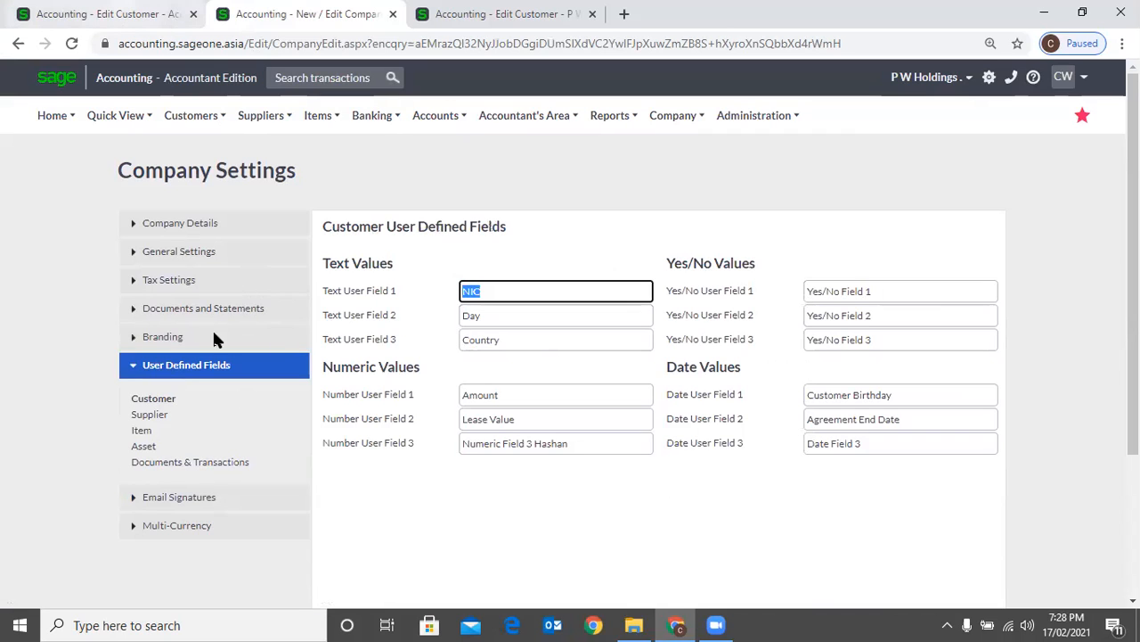
Examine the customer's personal information protection settings, switching the extended removal date on and off again
key(ctrl+shift+Tab)
scroll(254, 318, down, 3)
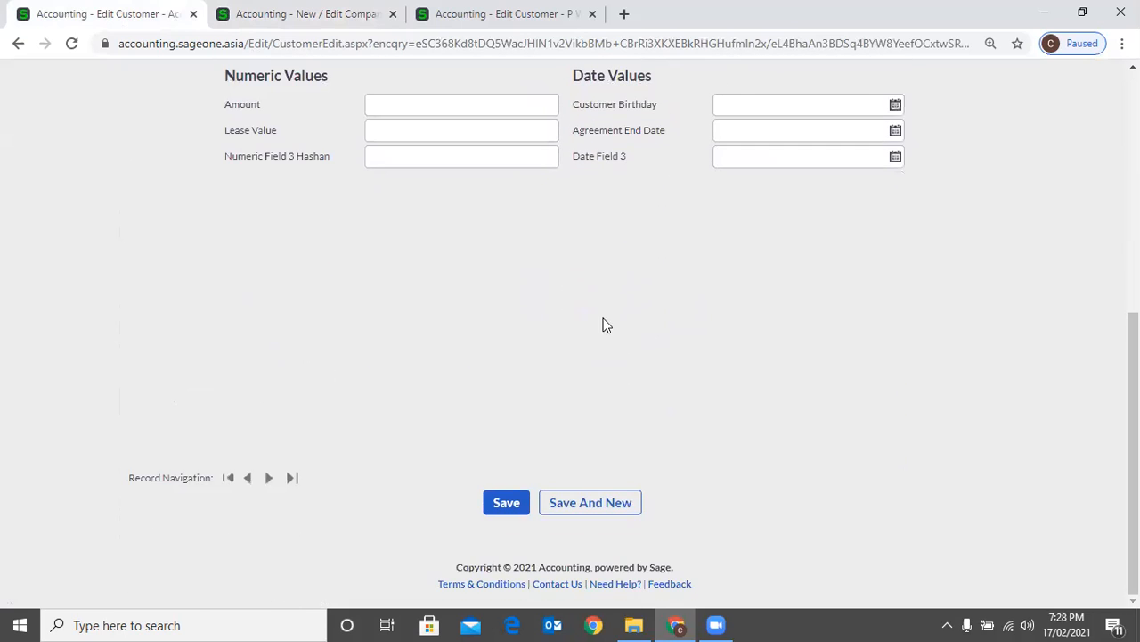
scroll(604, 323, up, 4)
click(651, 265)
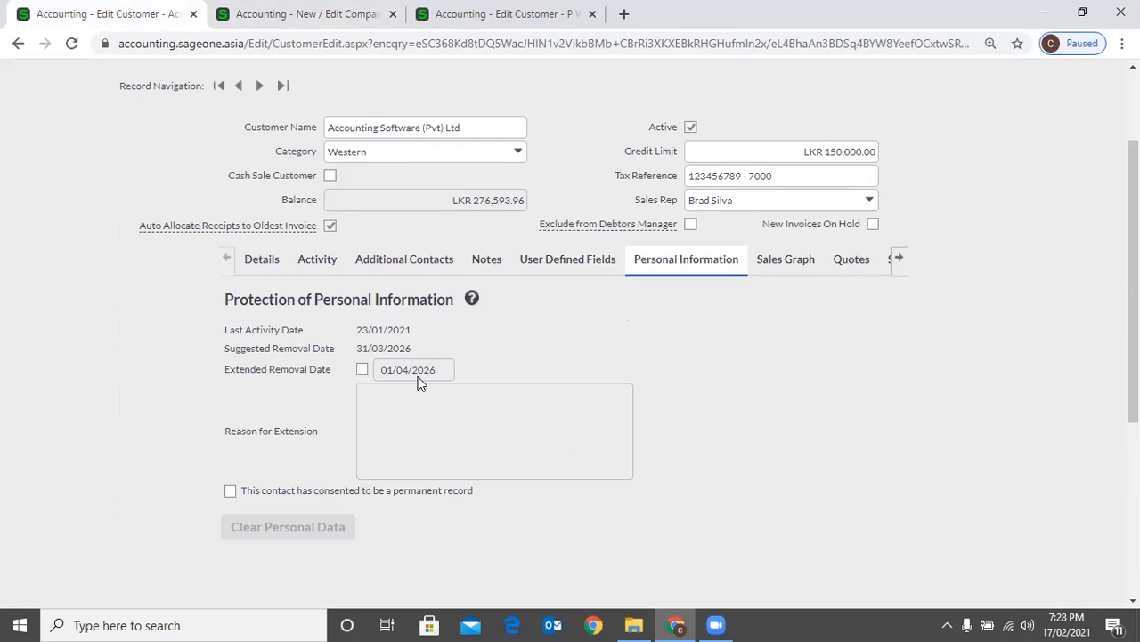
click(362, 369)
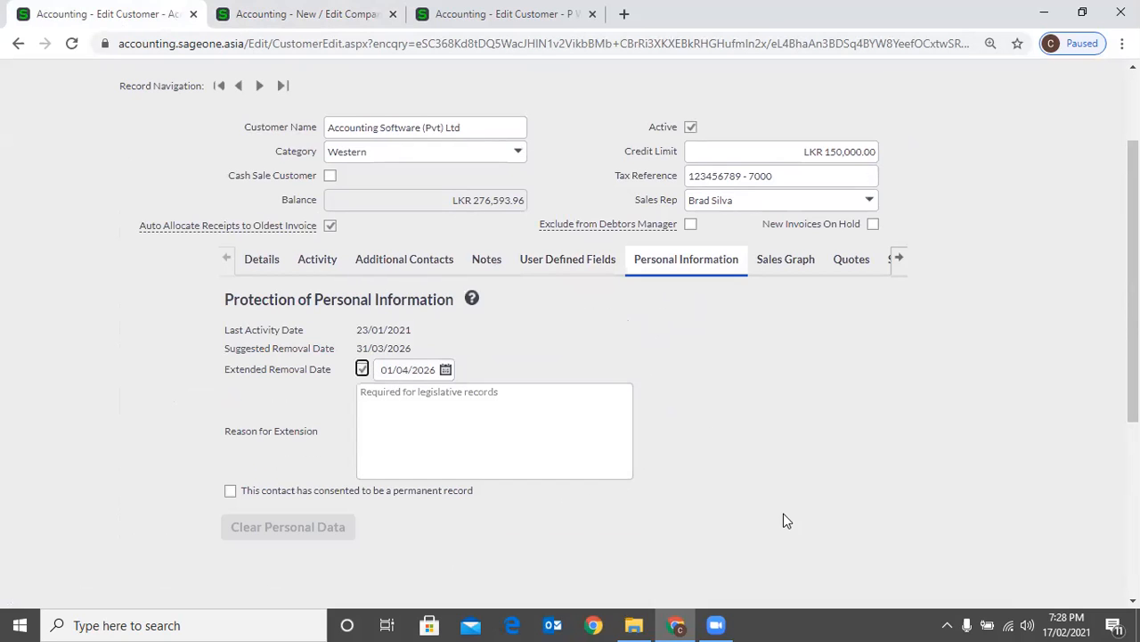
key(space)
click(331, 511)
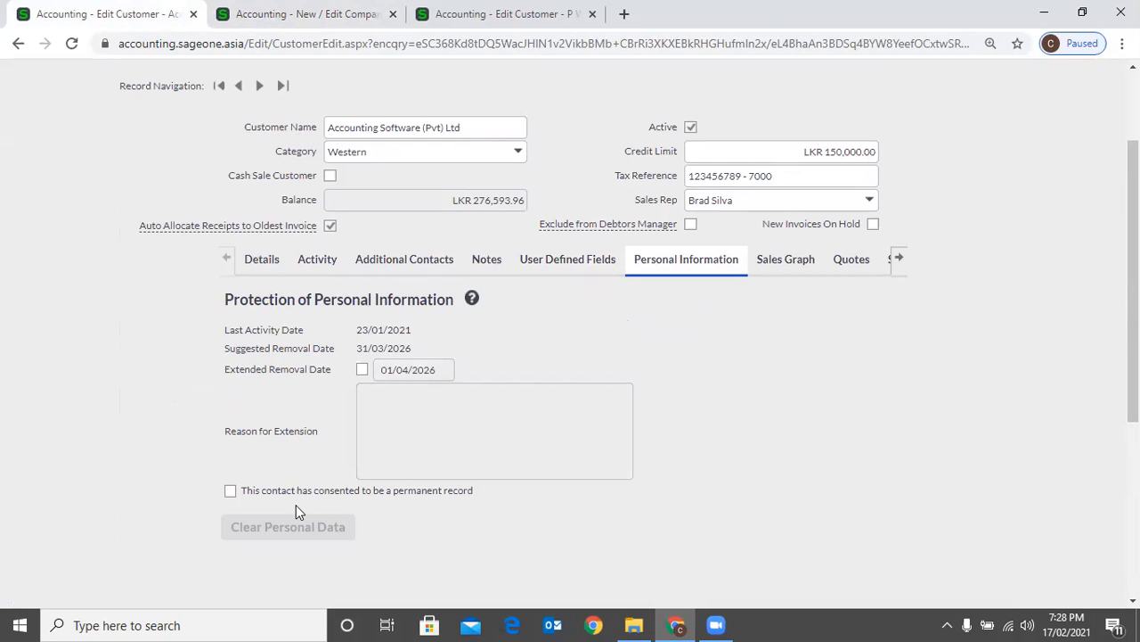
click(284, 497)
View the customer's sales graph comparing this year with last year by month
click(784, 265)
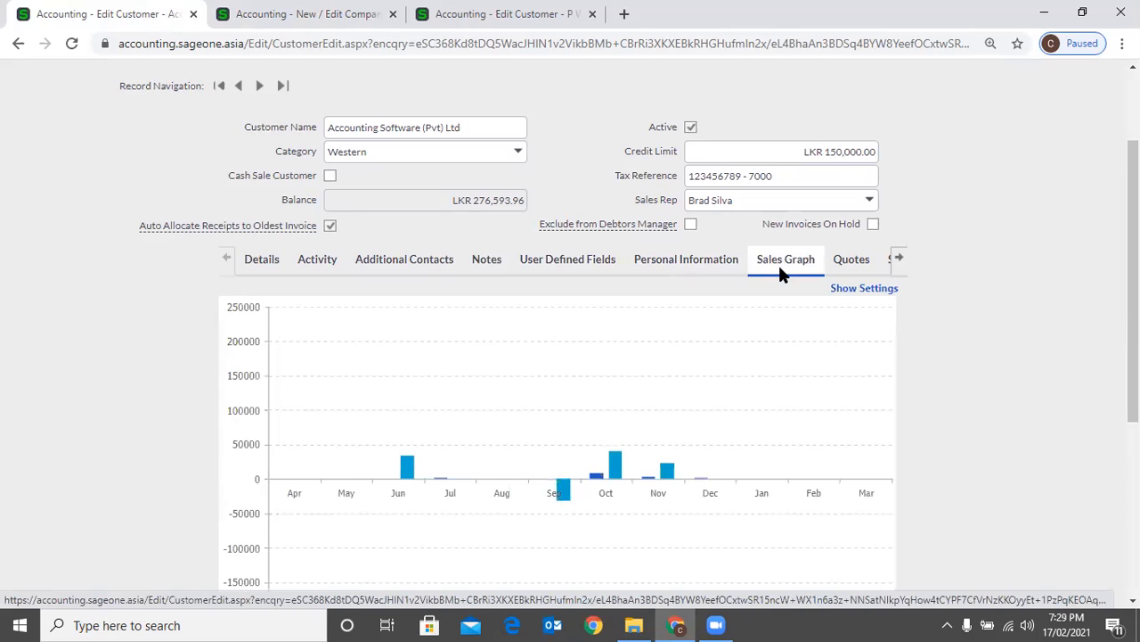
mouse_move(622, 456)
scroll(560, 394, down, 1)
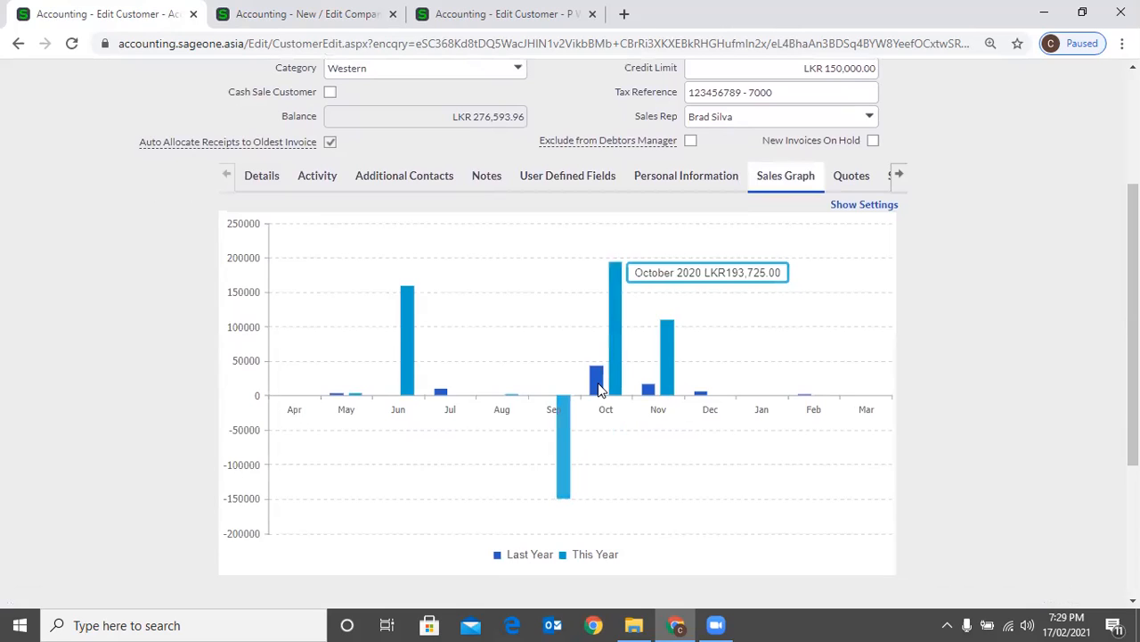
Look through the customer's quotes, sales orders and unpaid invoices, ending on the report layouts
click(875, 176)
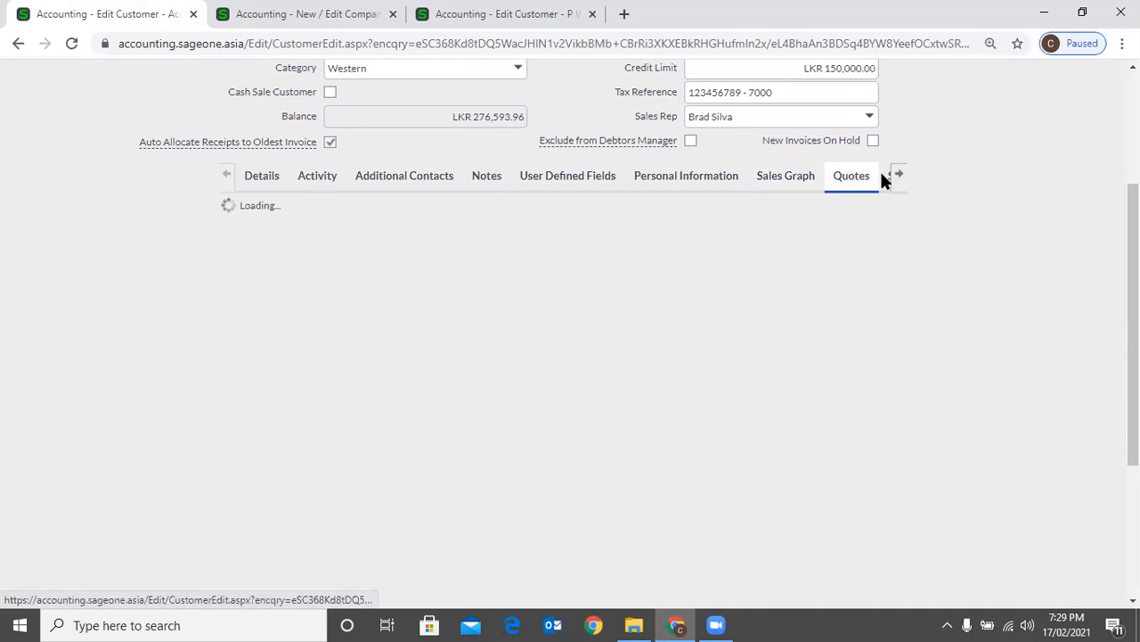
click(900, 181)
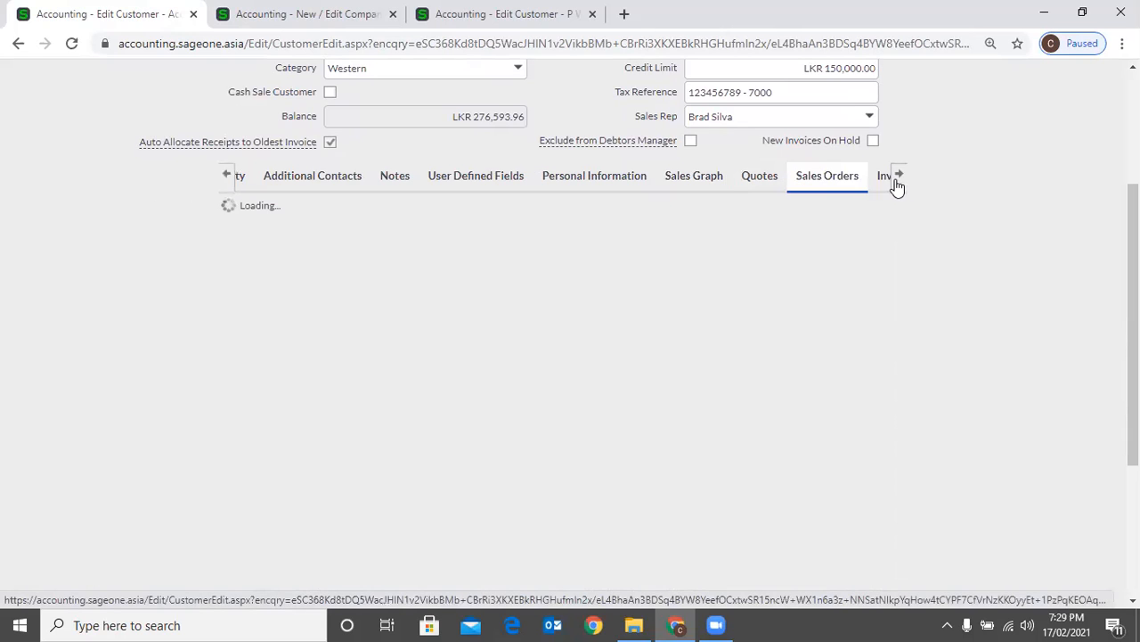
click(899, 186)
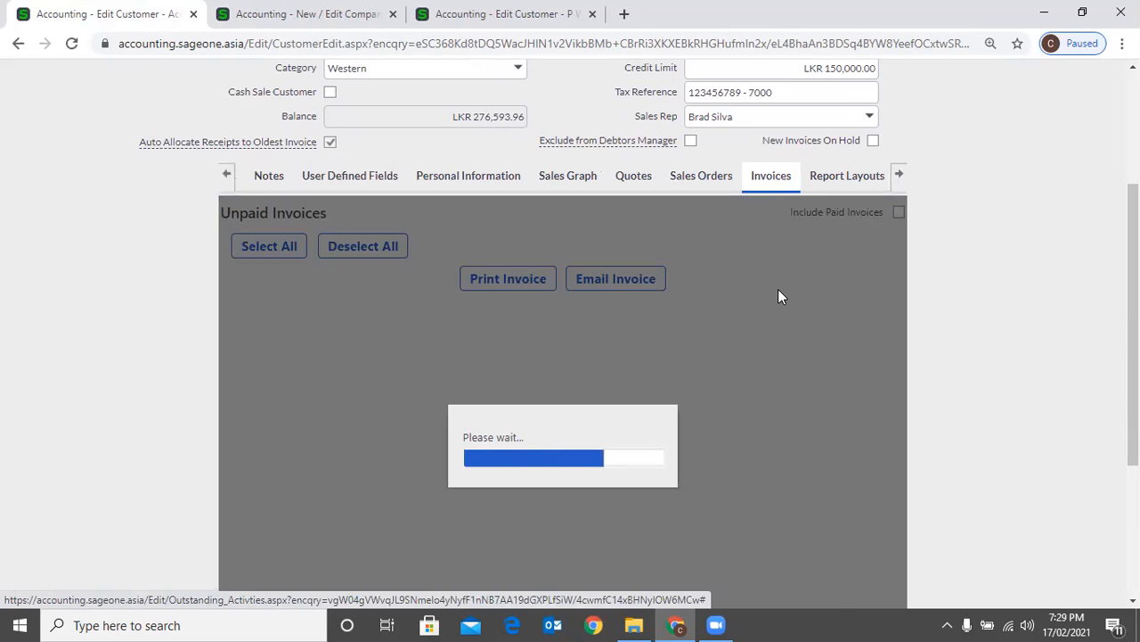
click(226, 176)
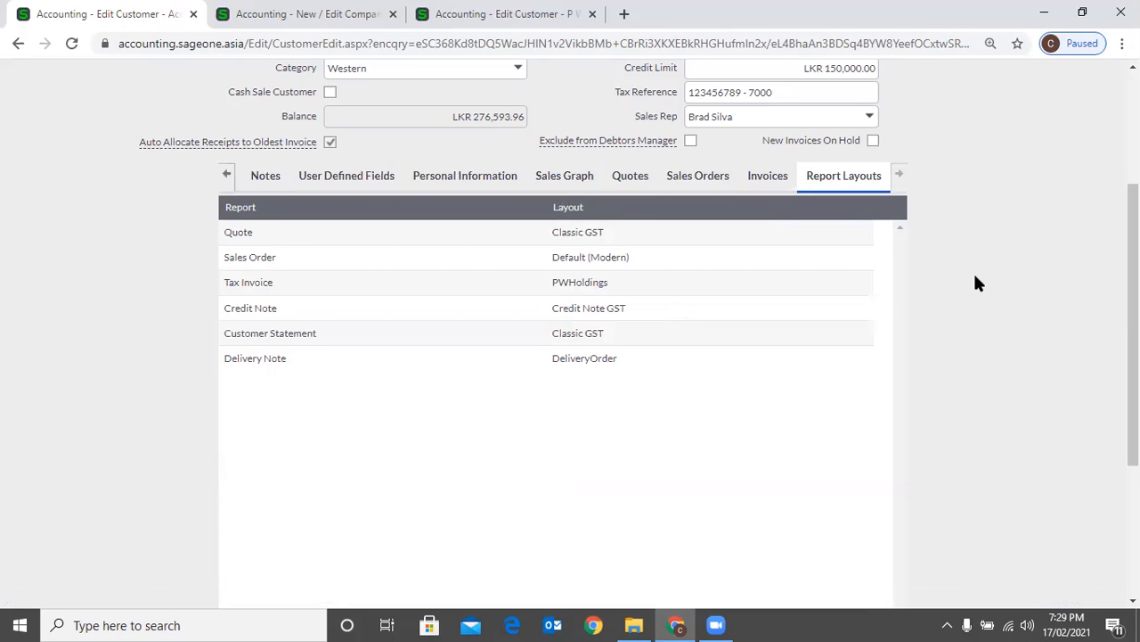
scroll(887, 260, up, 1)
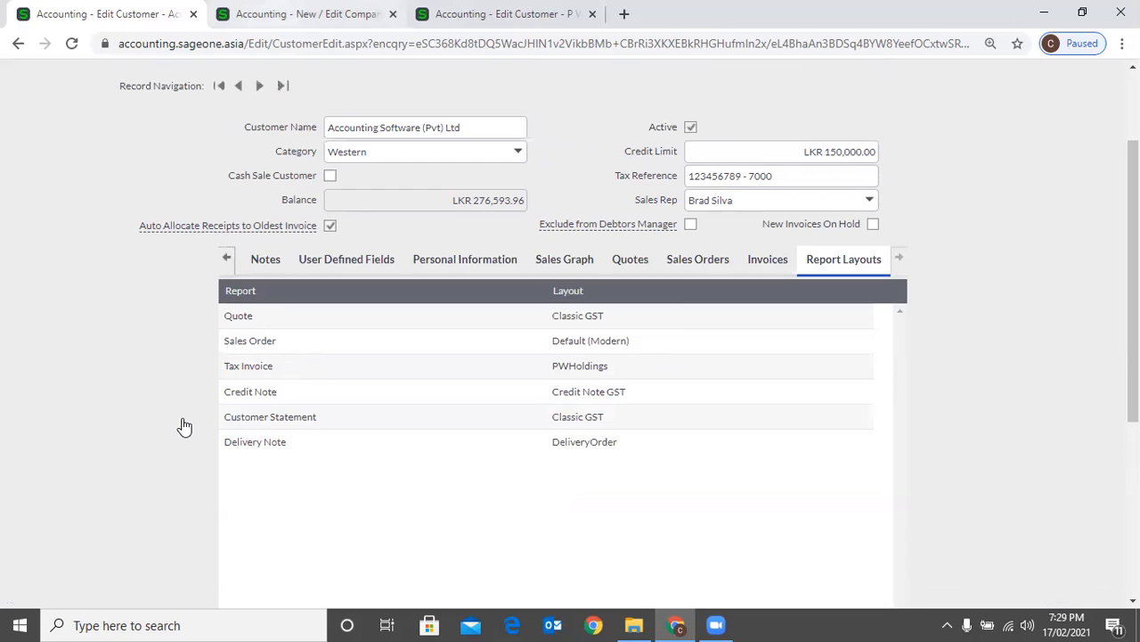
Open the invoice and statement layouts in Company Settings and select the Tax Invoice layout field
key(ctrl+Tab)
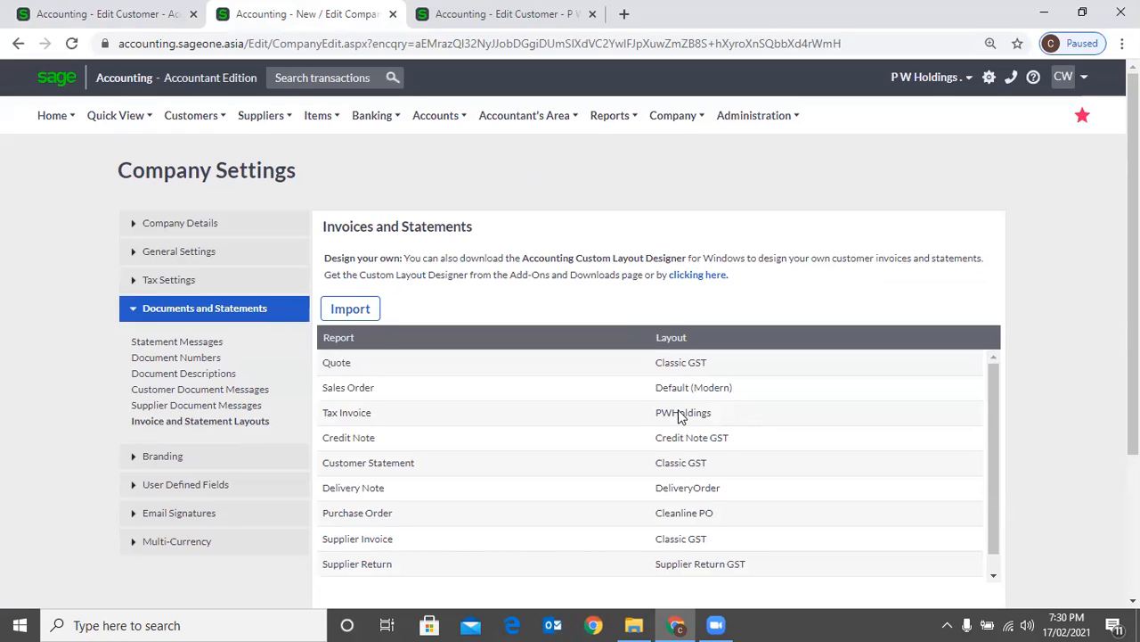
scroll(724, 378, down, 1)
scroll(730, 383, down, 1)
click(754, 312)
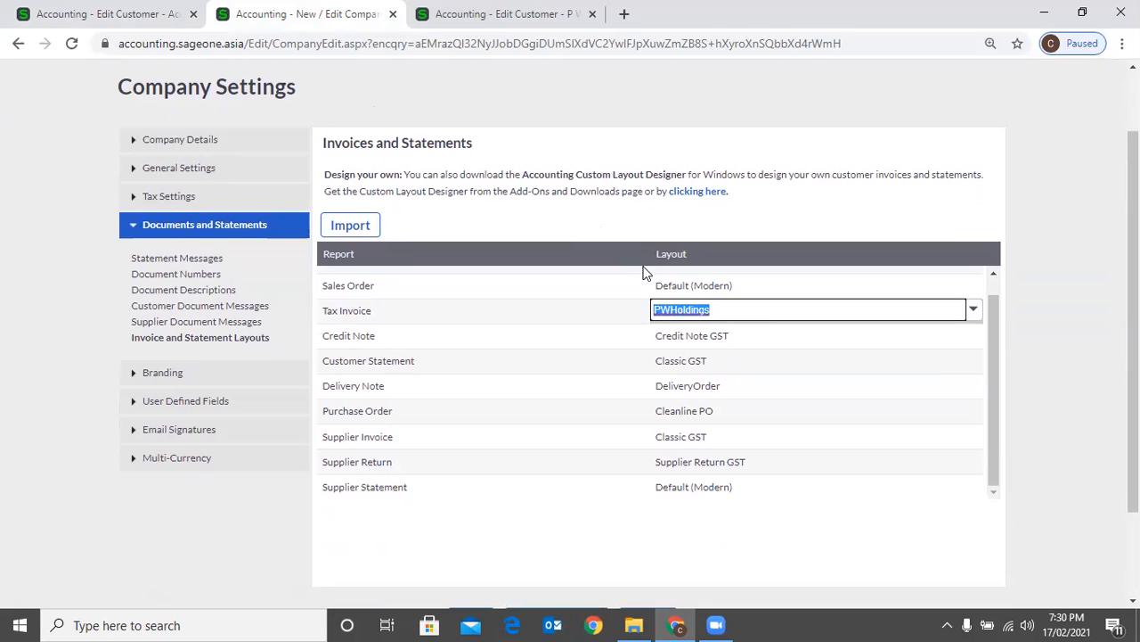
Compare the company-wide invoice and statement layouts with the customer's own report layouts
click(130, 14)
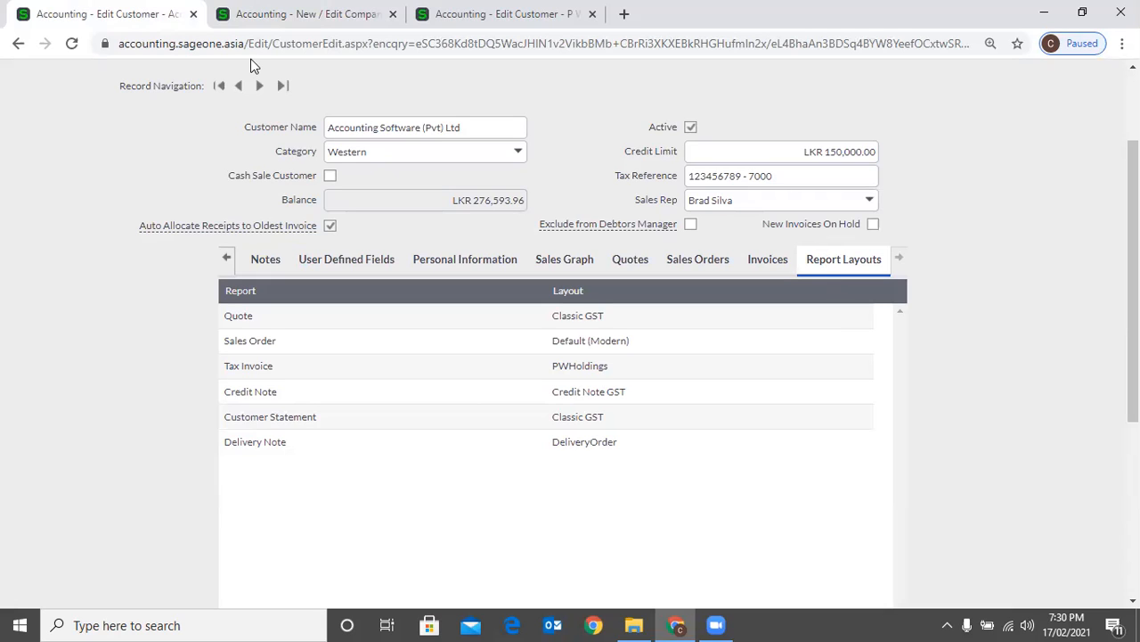
key(ctrl+Tab)
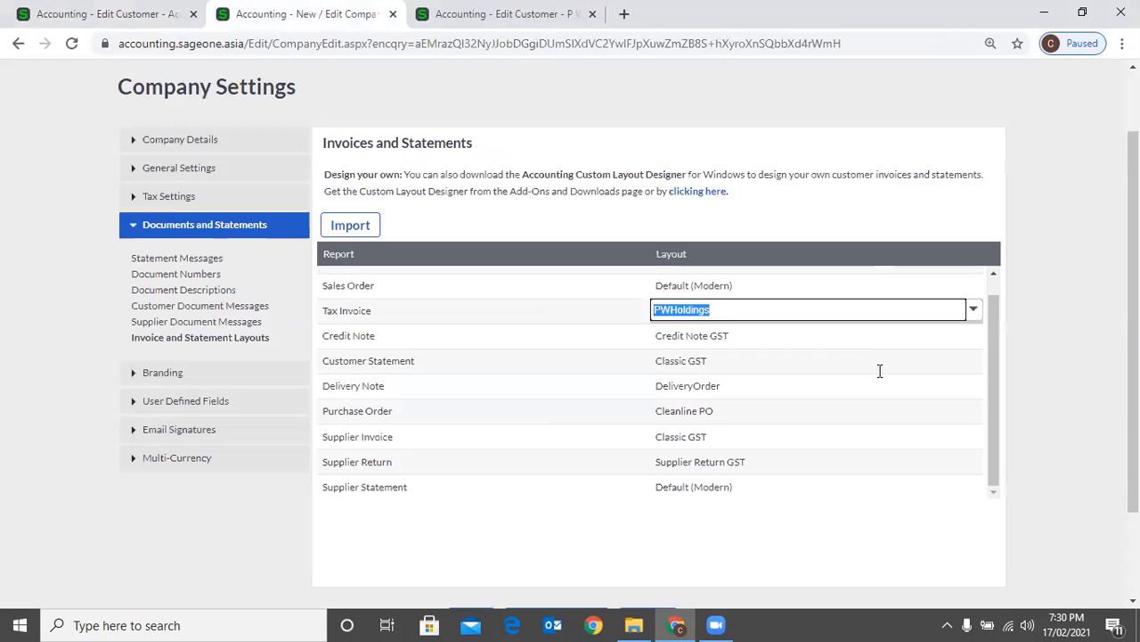
key(ctrl+shift+Tab)
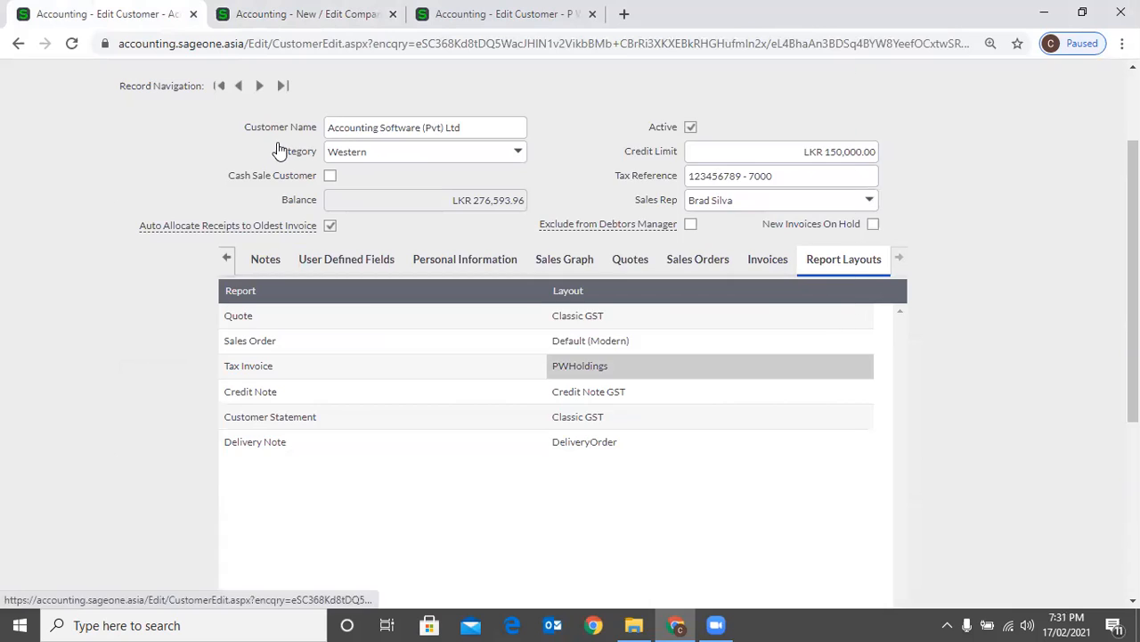
key(ctrl+Tab)
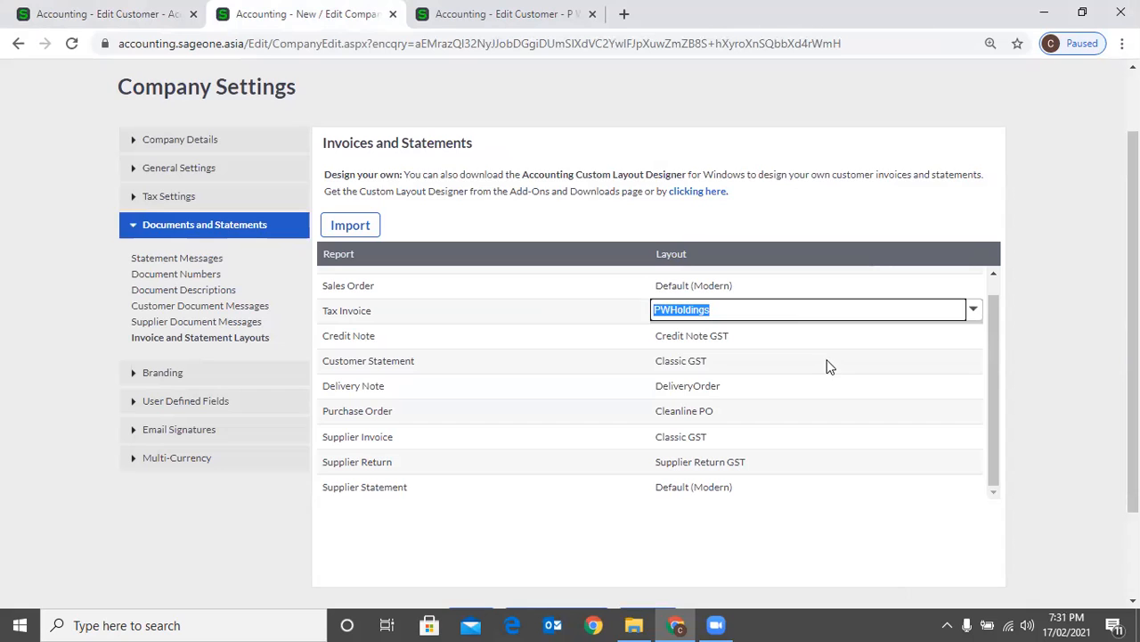
click(90, 12)
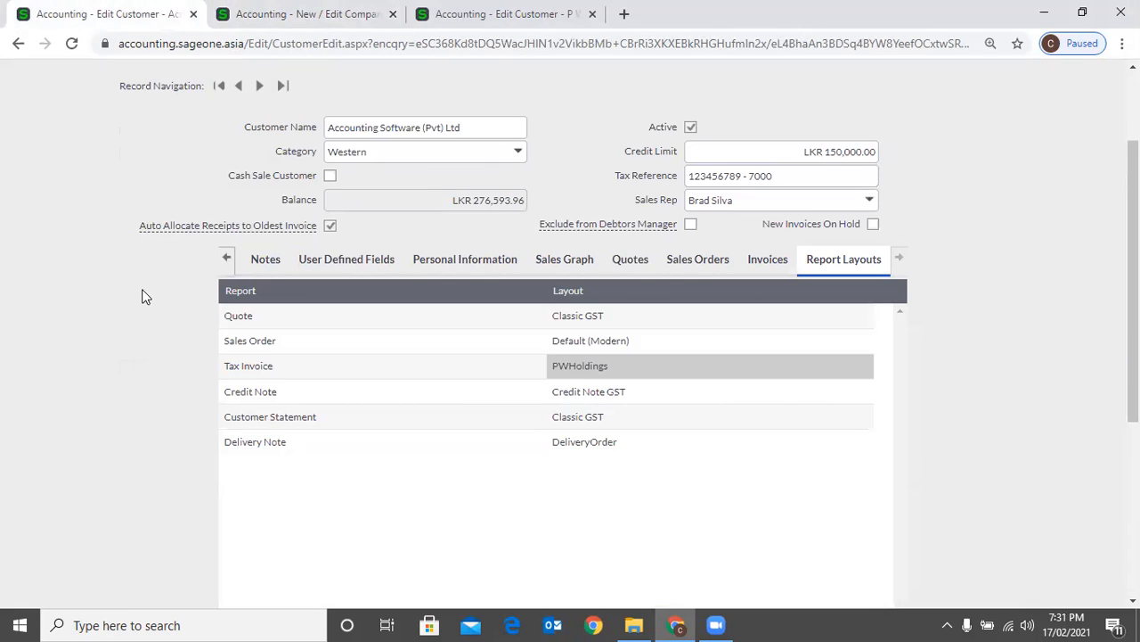
View the layout choices available for the customer's Tax Invoice and Quote reports
click(703, 364)
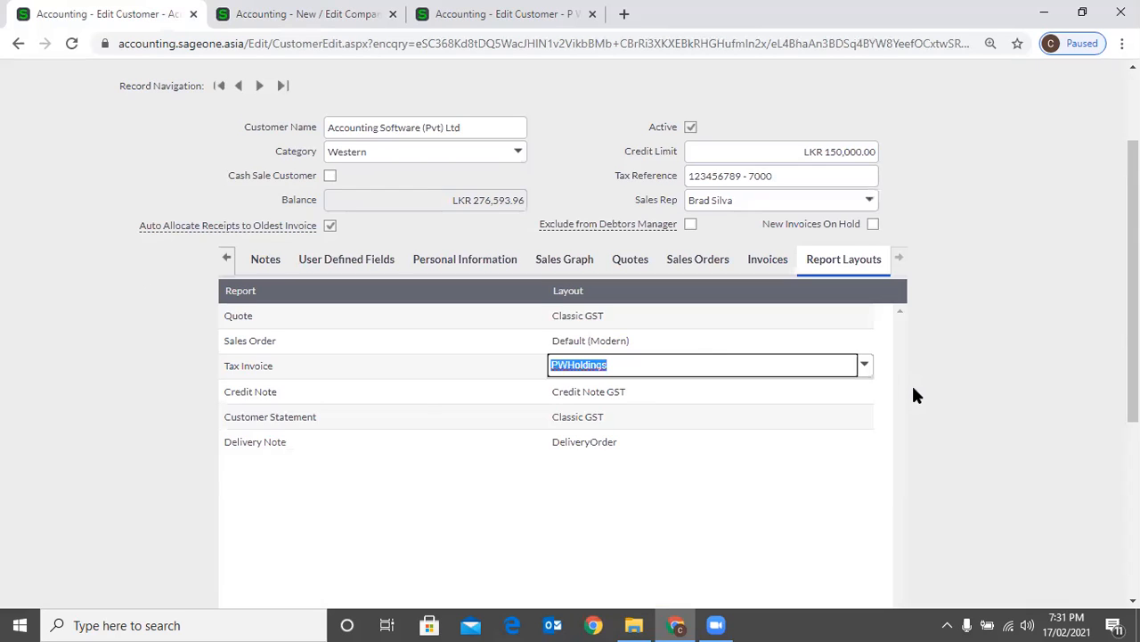
click(865, 368)
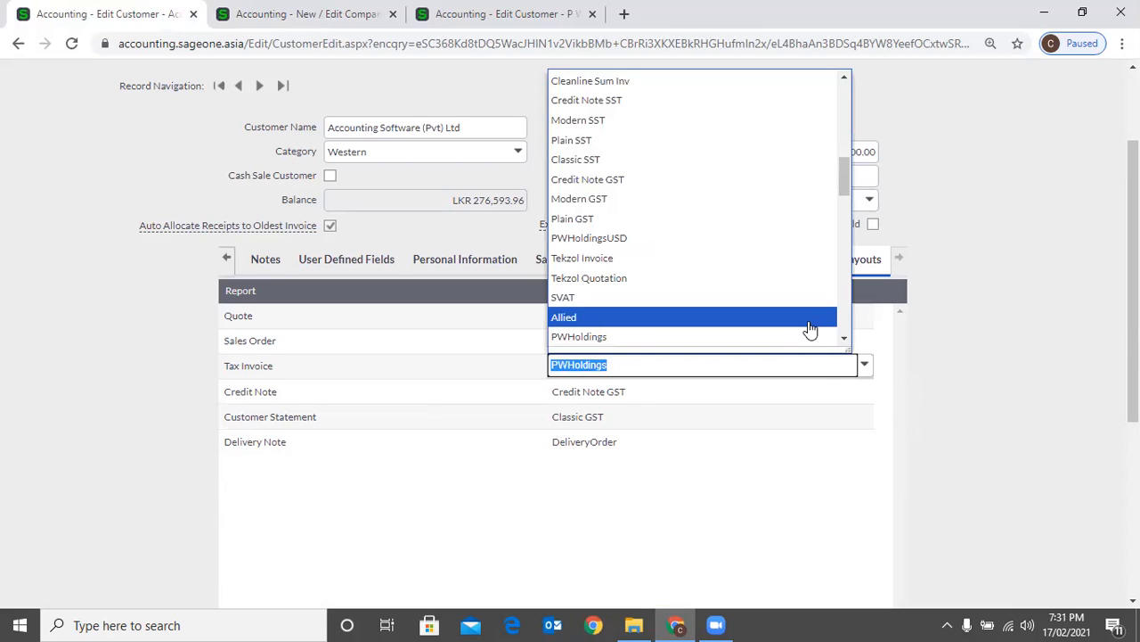
click(864, 319)
click(865, 316)
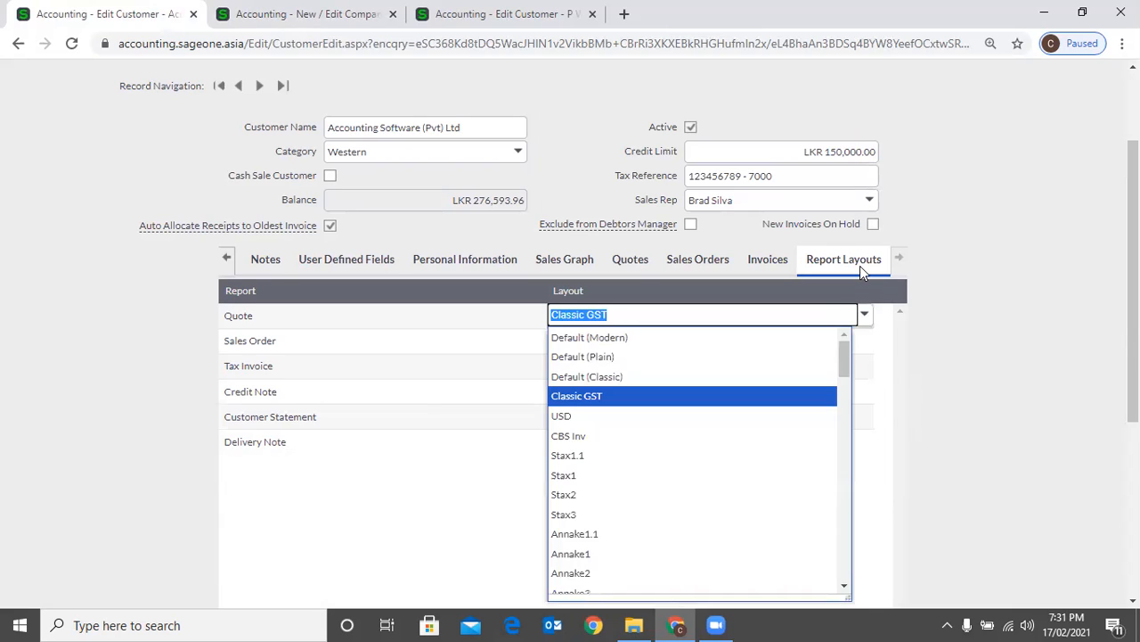
Close the Quote layout choices, review the customer's report layouts, and bring the customer record's first sections back into view
click(998, 282)
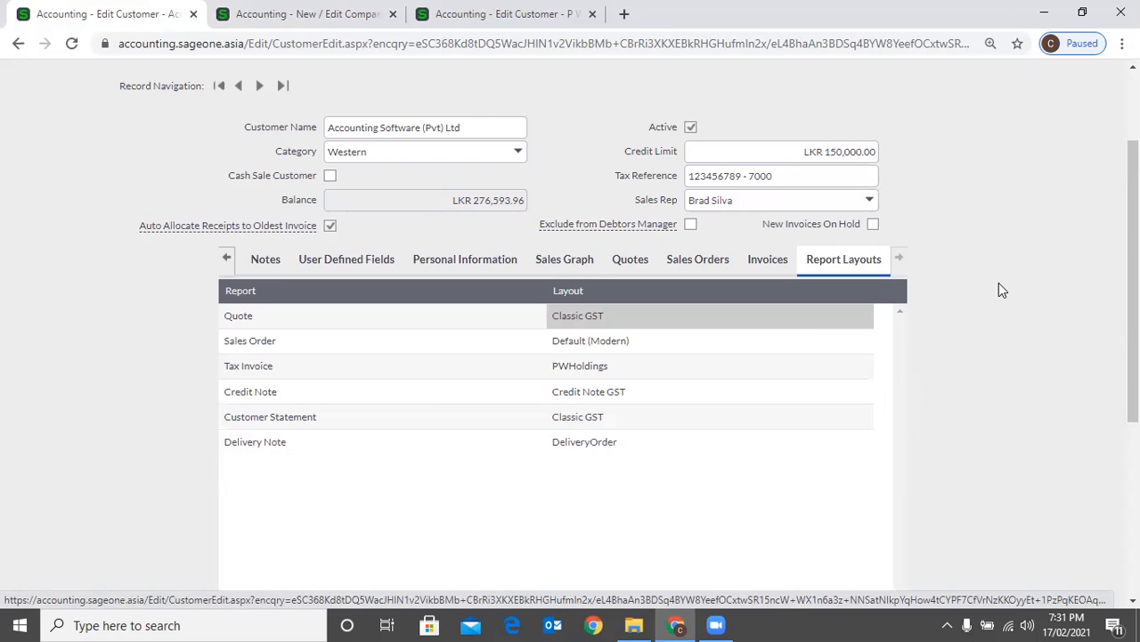
scroll(869, 365, down, 3)
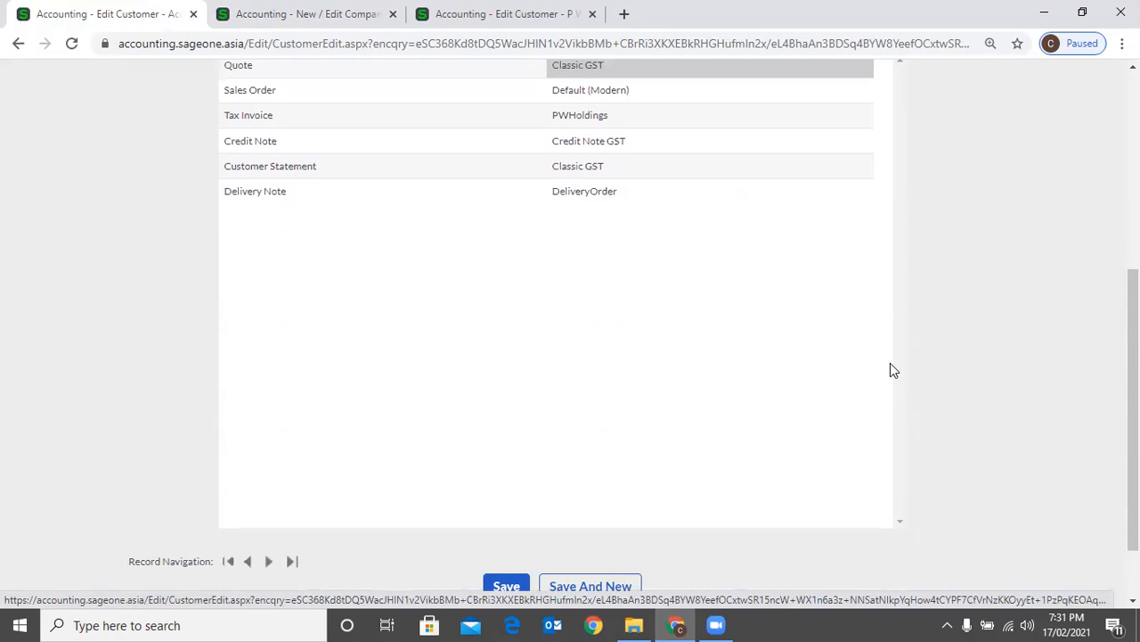
scroll(552, 471, down, 1)
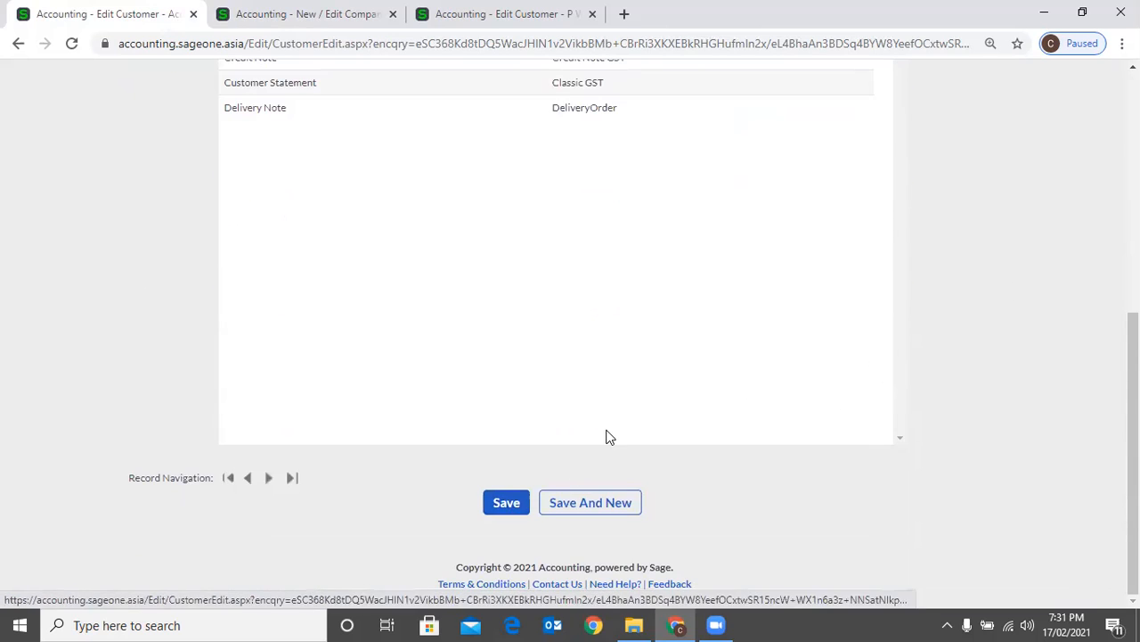
scroll(606, 437, up, 1)
scroll(606, 433, up, 5)
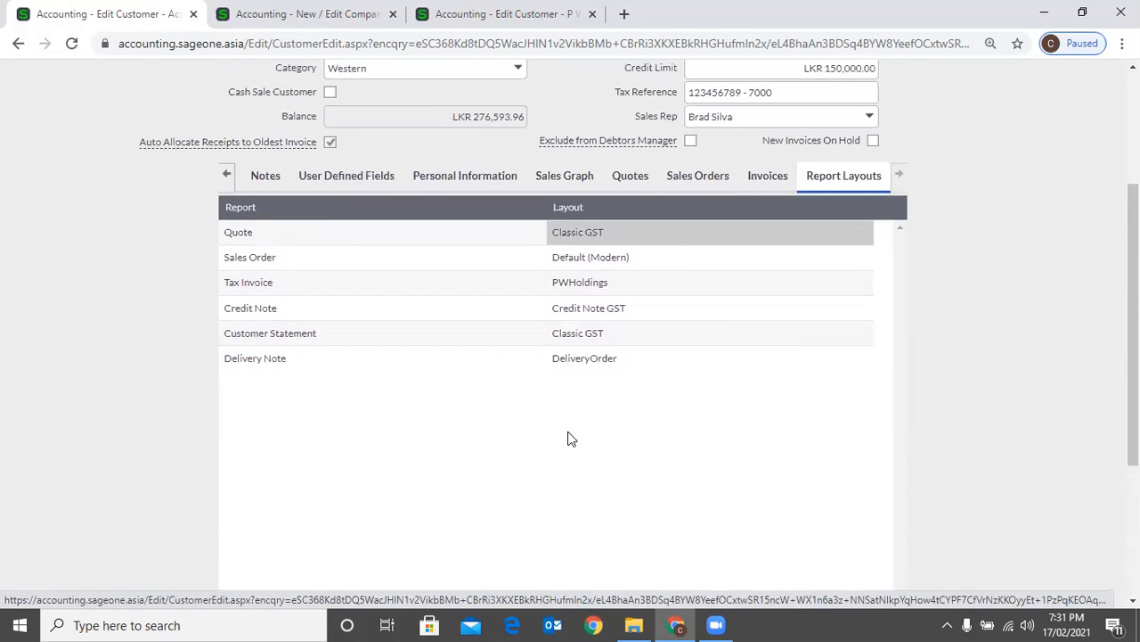
click(226, 392)
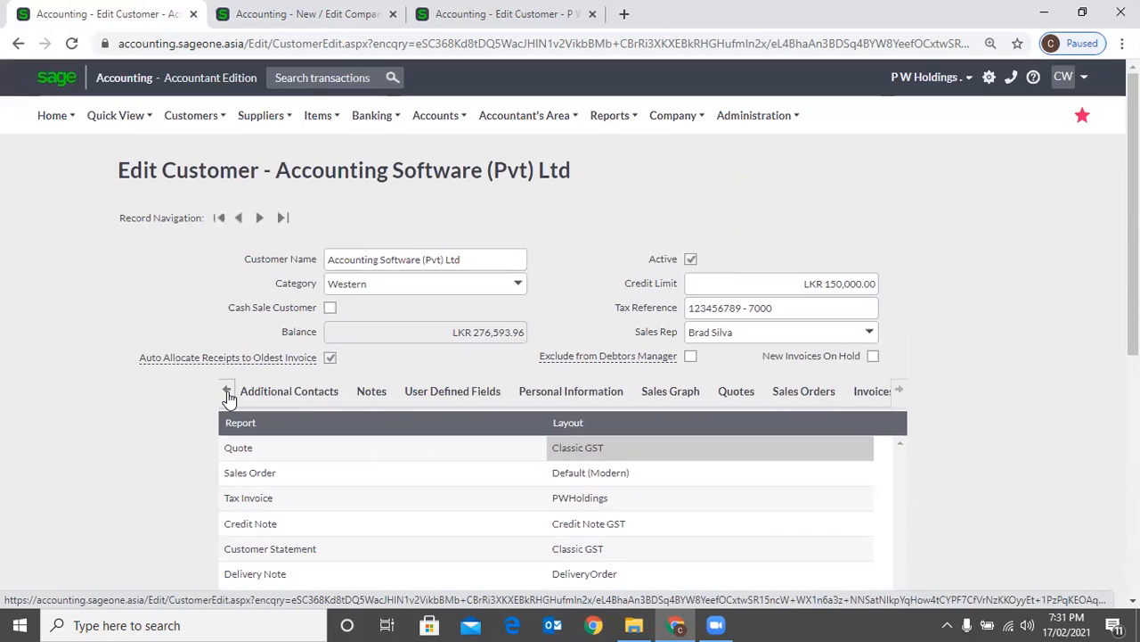
click(229, 393)
click(229, 393)
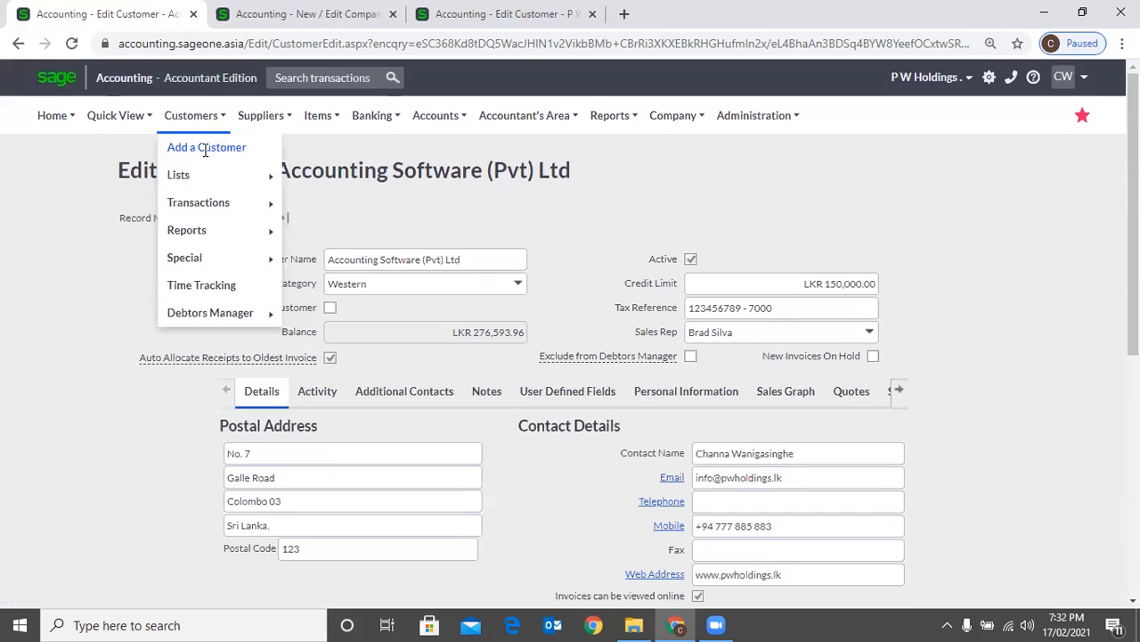
Visit the blank New Customer form and the List of Sales Reps, and start adding a sales rep
click(203, 149)
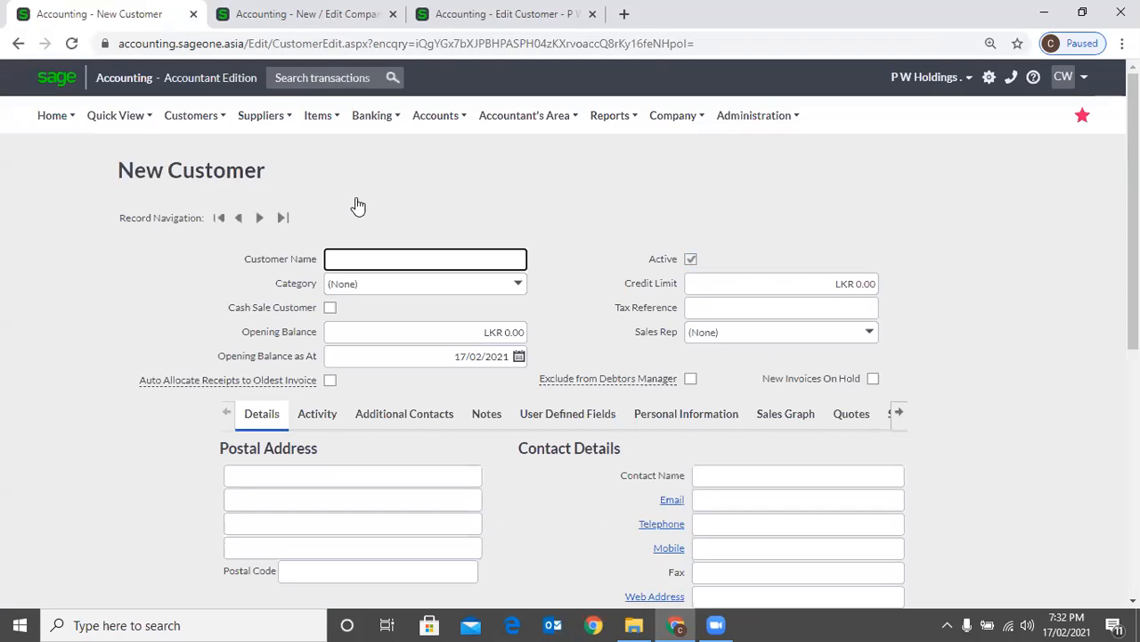
mouse_move(381, 207)
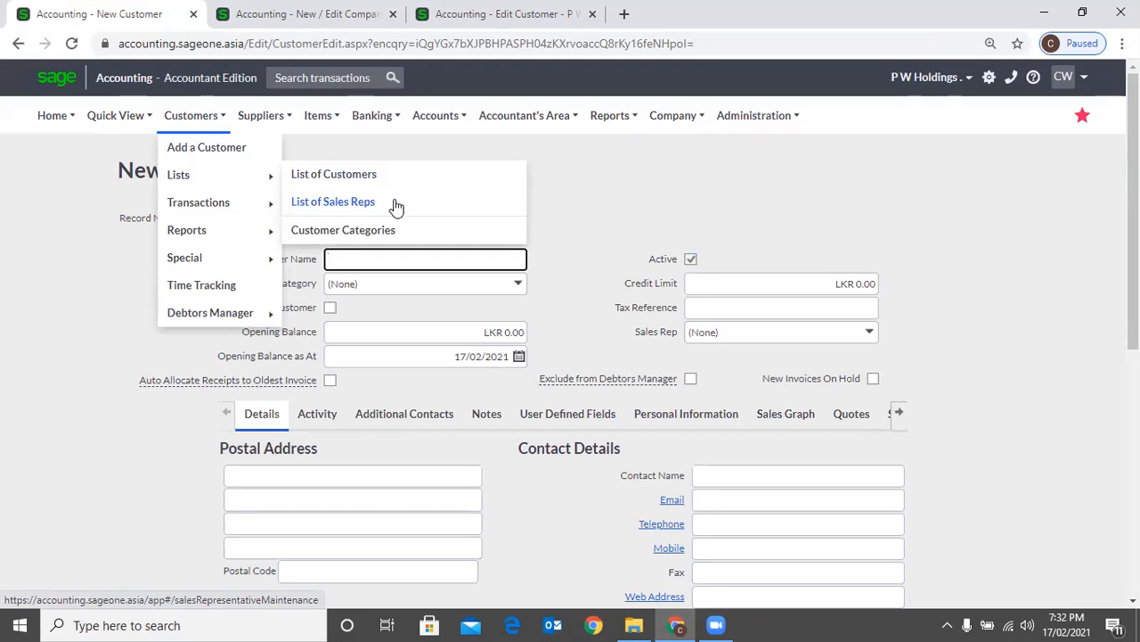
click(398, 198)
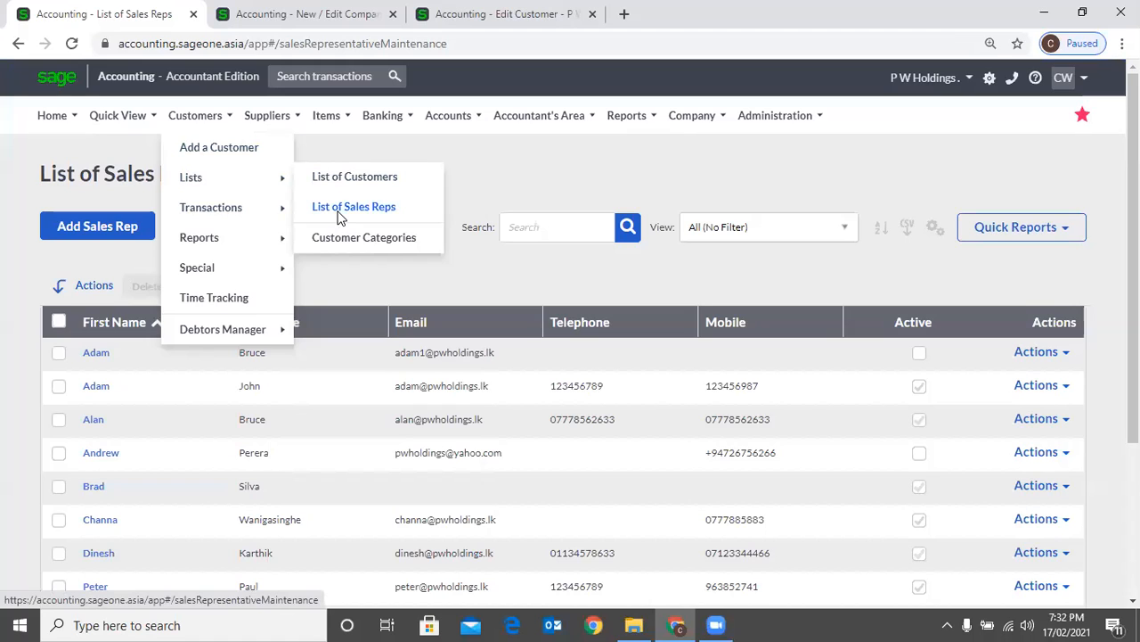
click(338, 218)
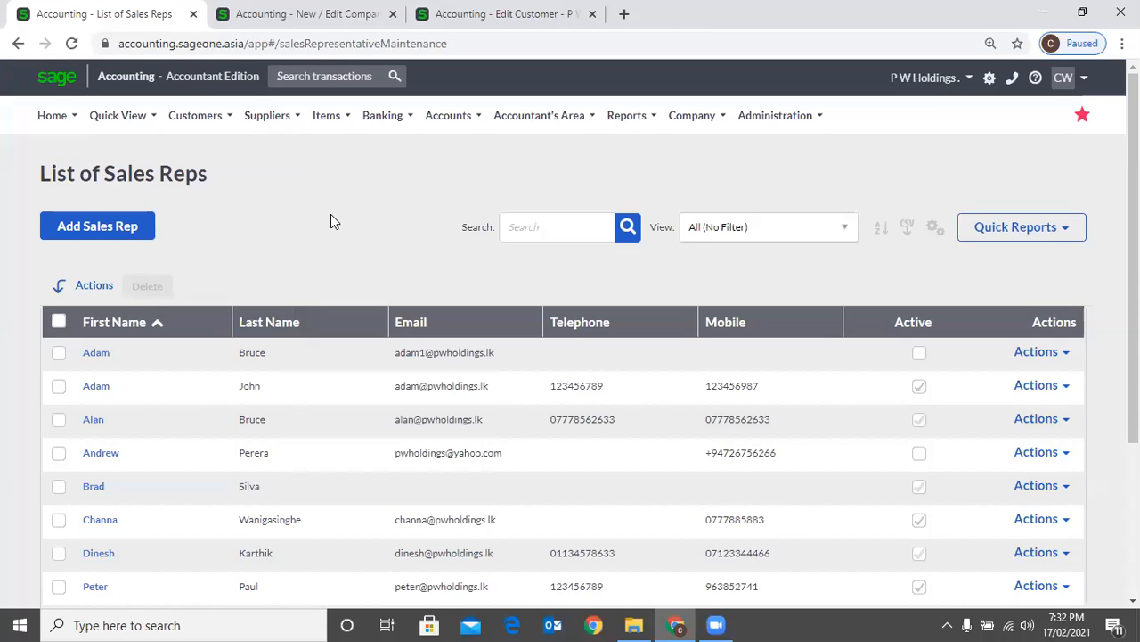
click(113, 237)
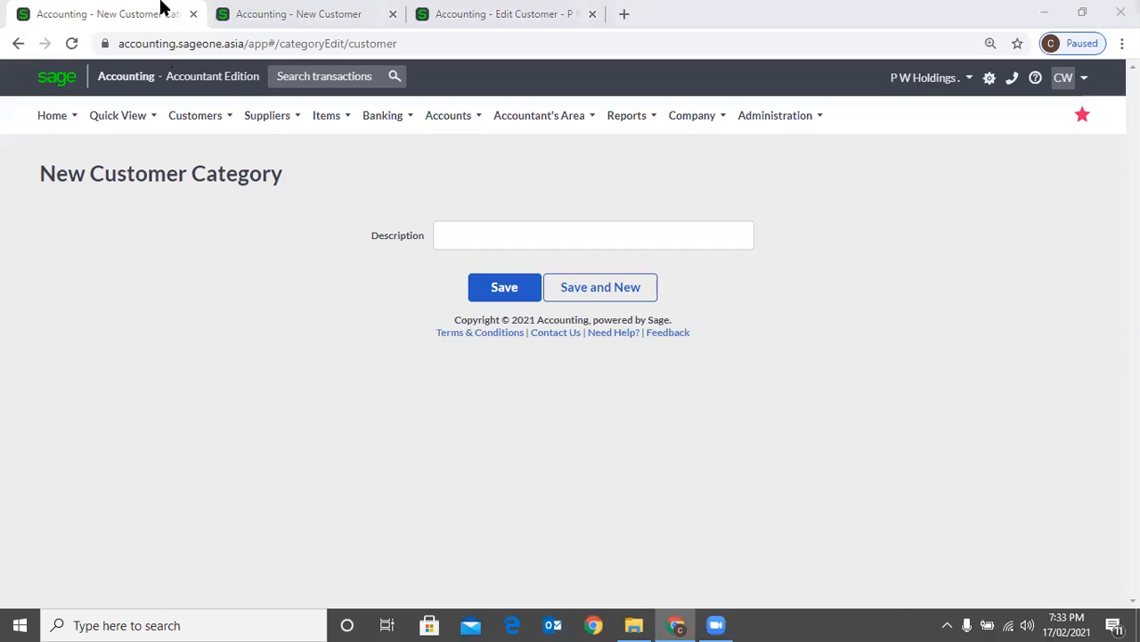
Switch to the New Customer form and view the available customer category choices, including the option to add a new one
click(283, 14)
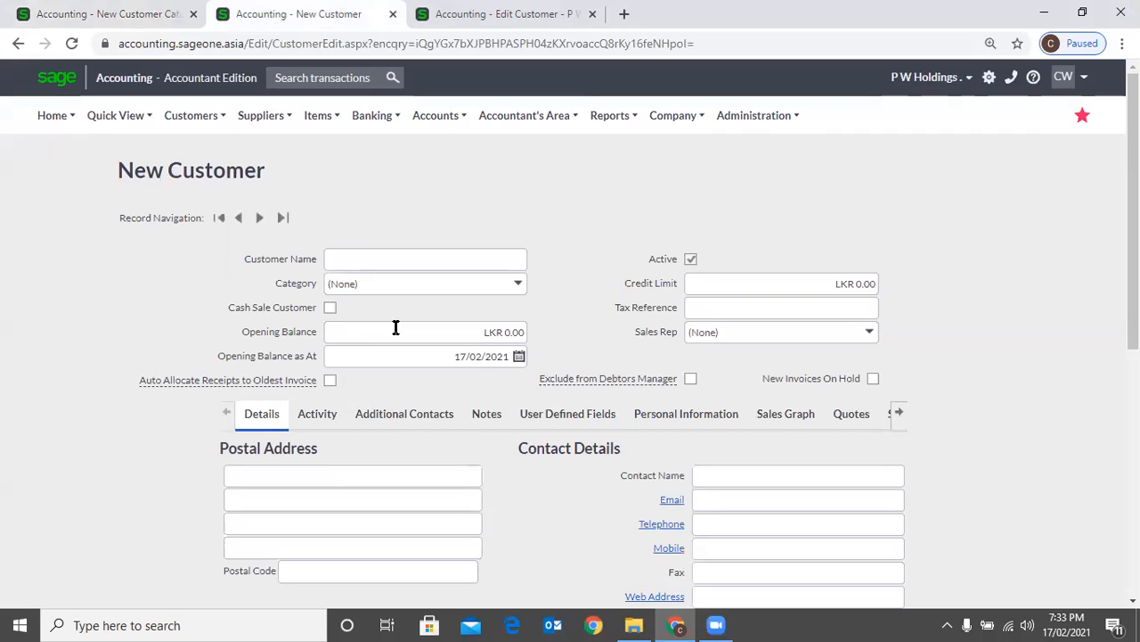
click(497, 284)
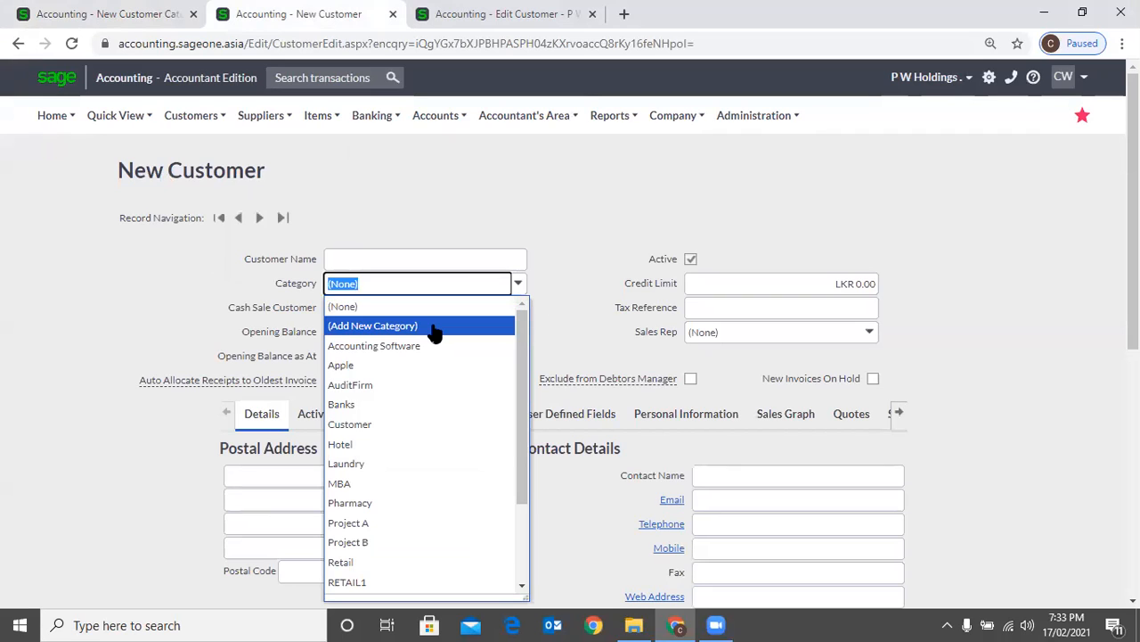
click(424, 218)
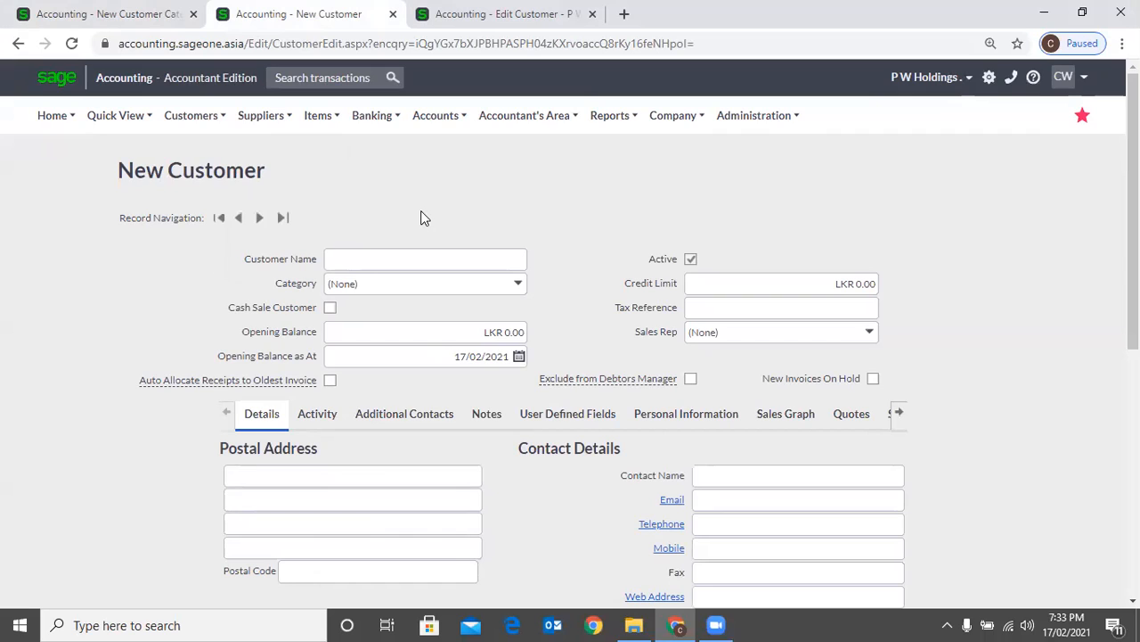
Look over the address, contact and default setting fields on the blank New Customer form
mouse_move(227, 134)
mouse_move(223, 183)
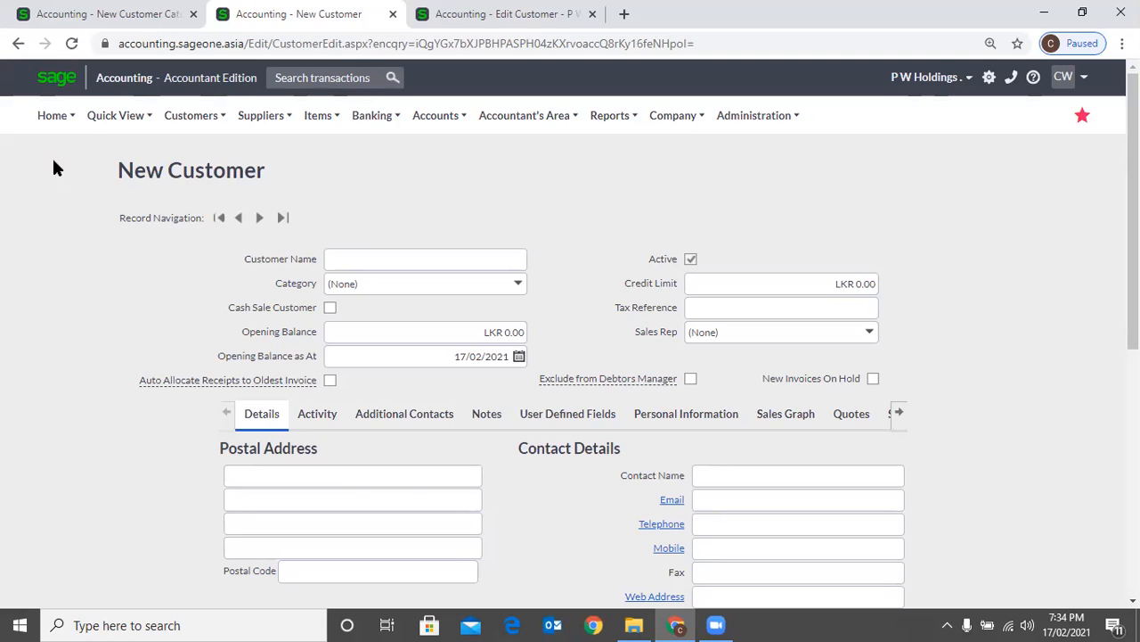
scroll(436, 482, down, 1)
scroll(436, 482, down, 1)
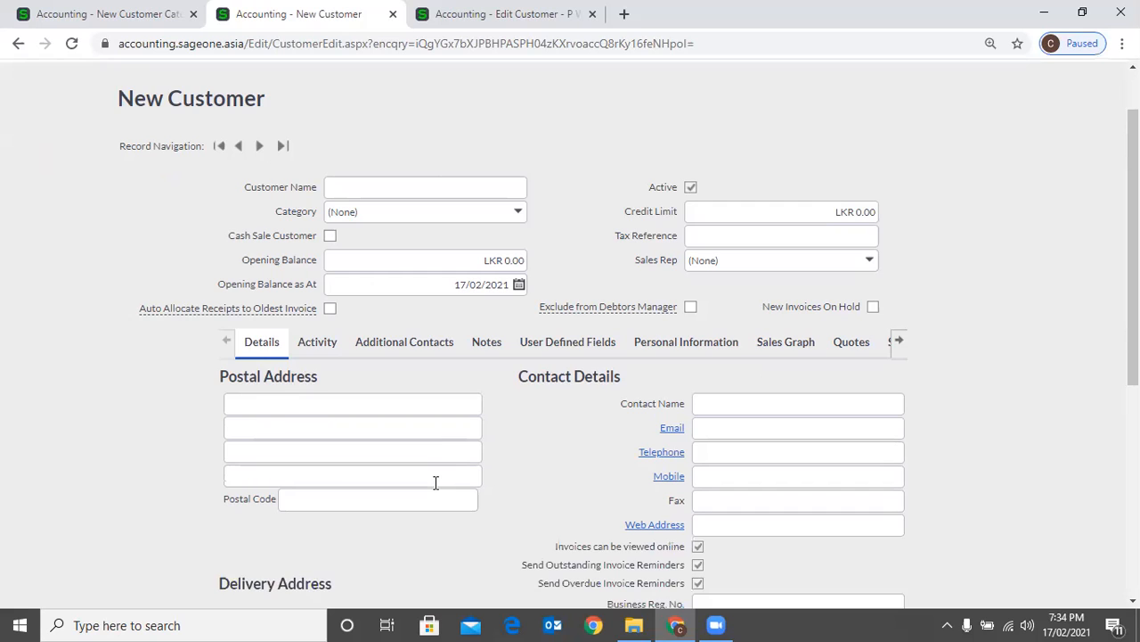
scroll(436, 482, down, 1)
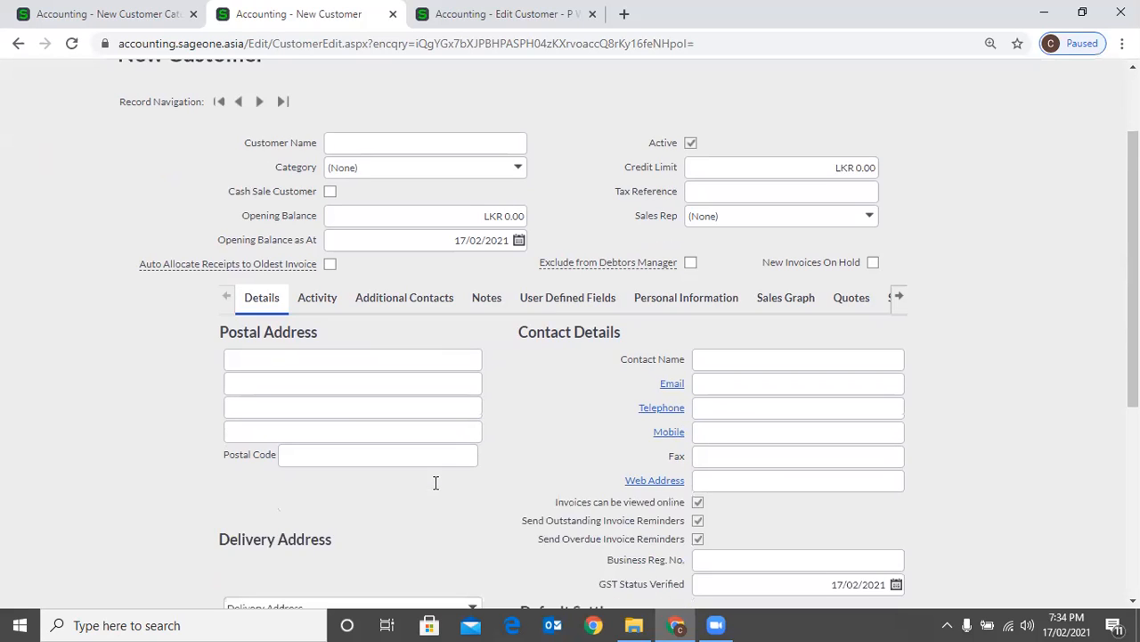
scroll(436, 482, down, 1)
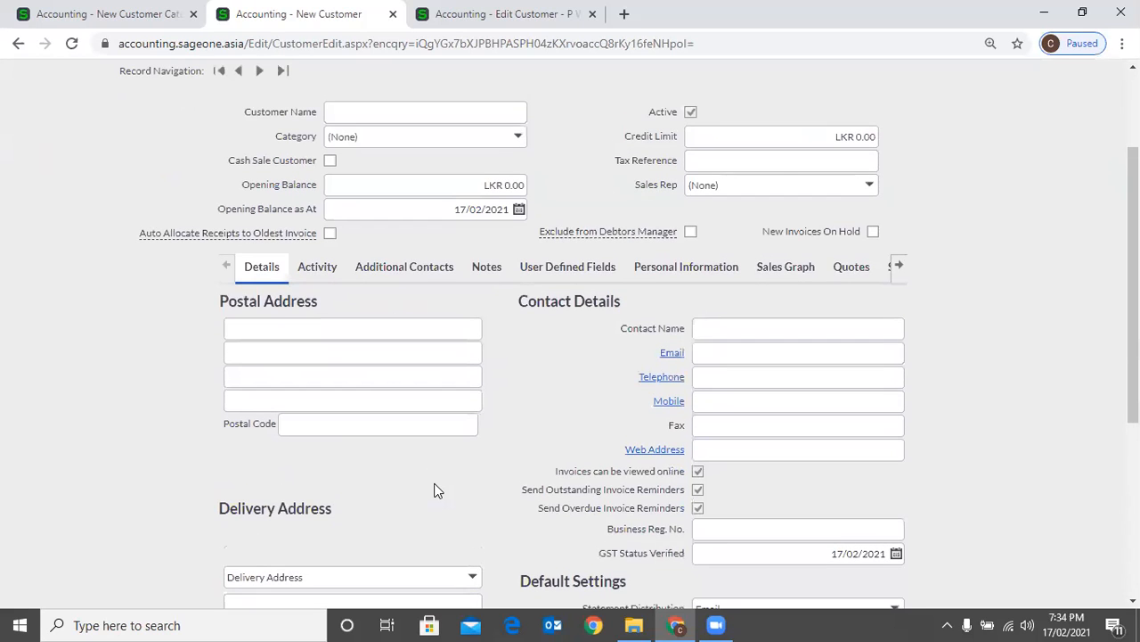
scroll(436, 490, up, 3)
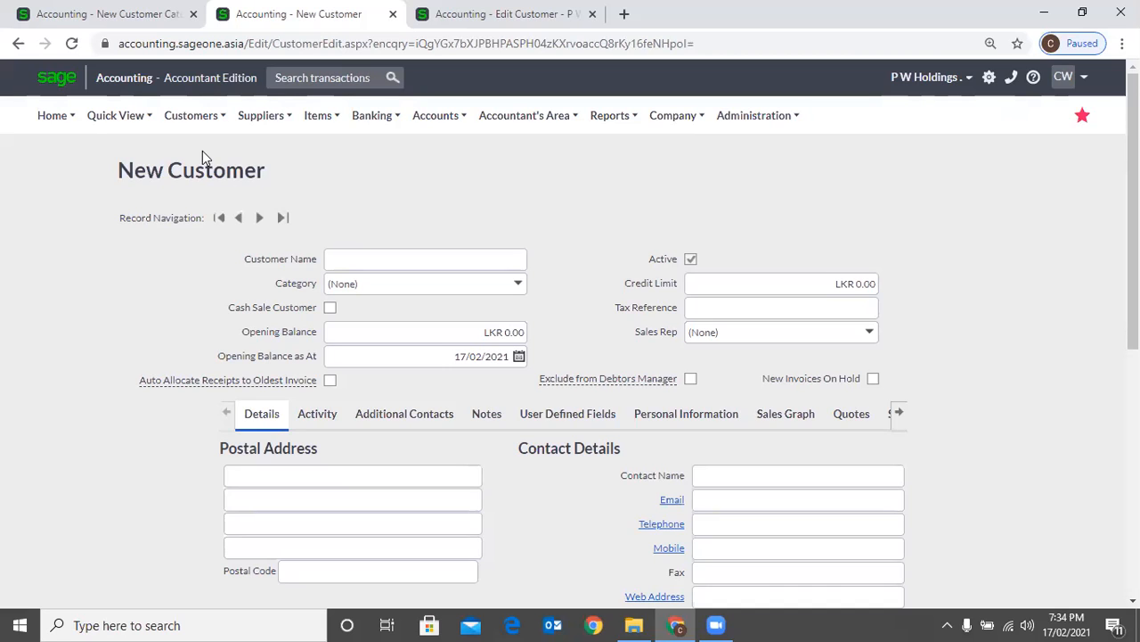
Open the List of Customers, where customers can be added or imported
mouse_move(202, 150)
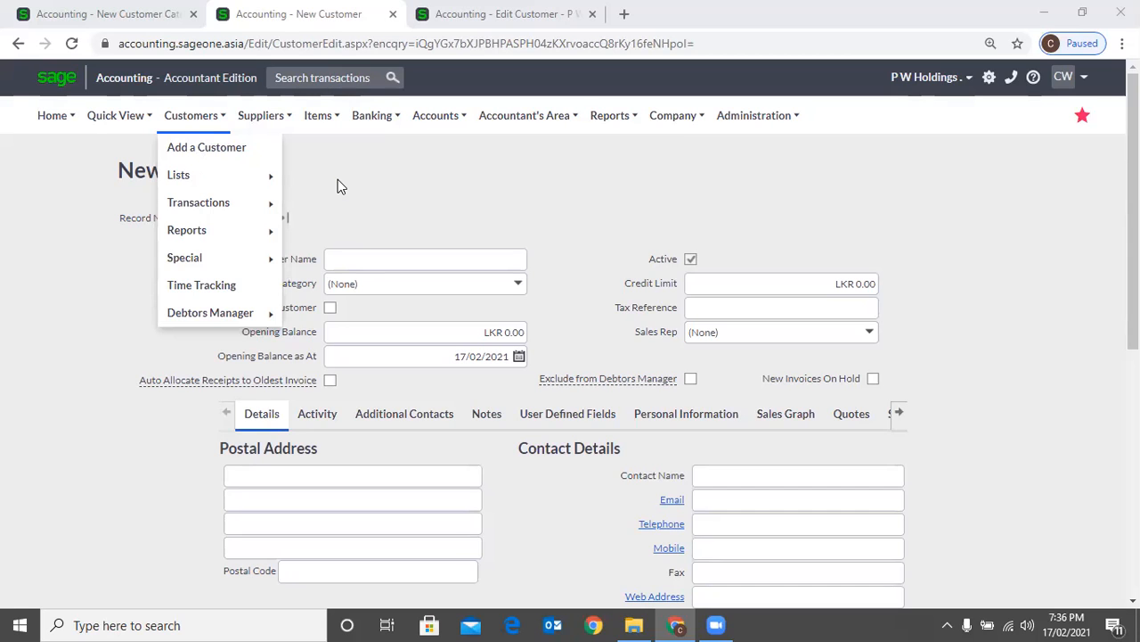
mouse_move(219, 176)
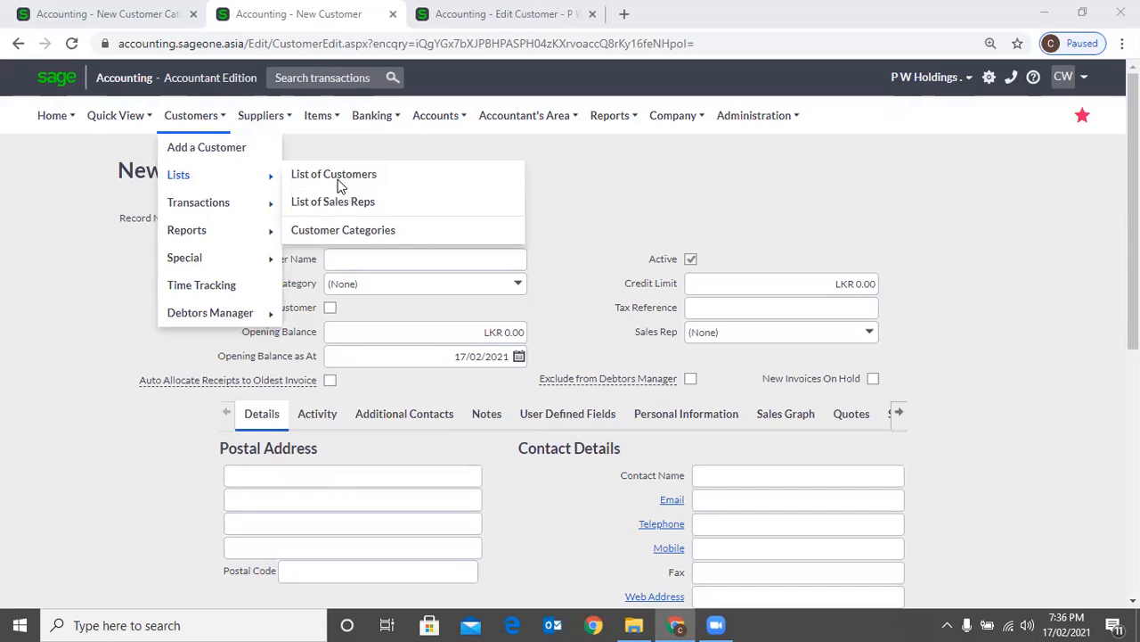
click(337, 177)
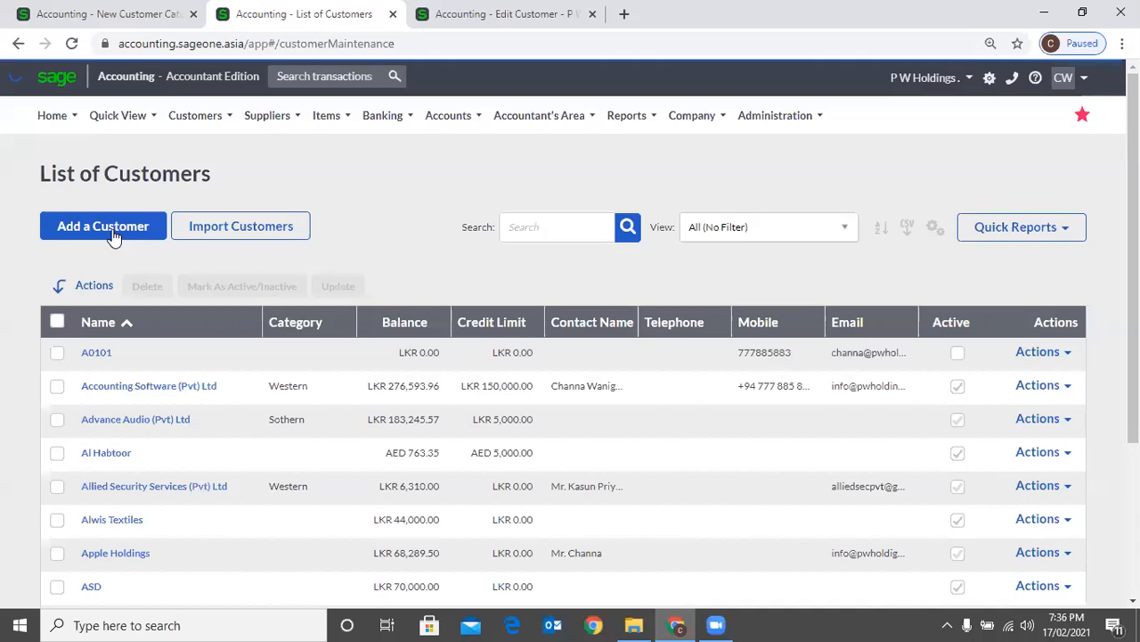
click(113, 235)
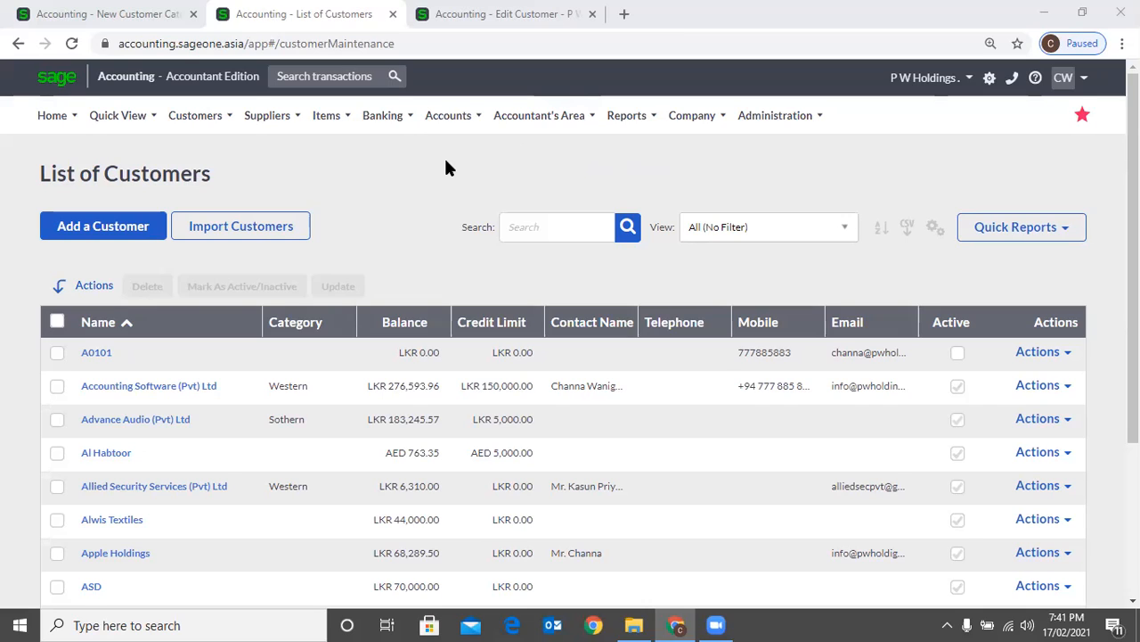
Customise the customer list grid to include the Price List column and leave out the Tel Number column
mouse_move(540, 116)
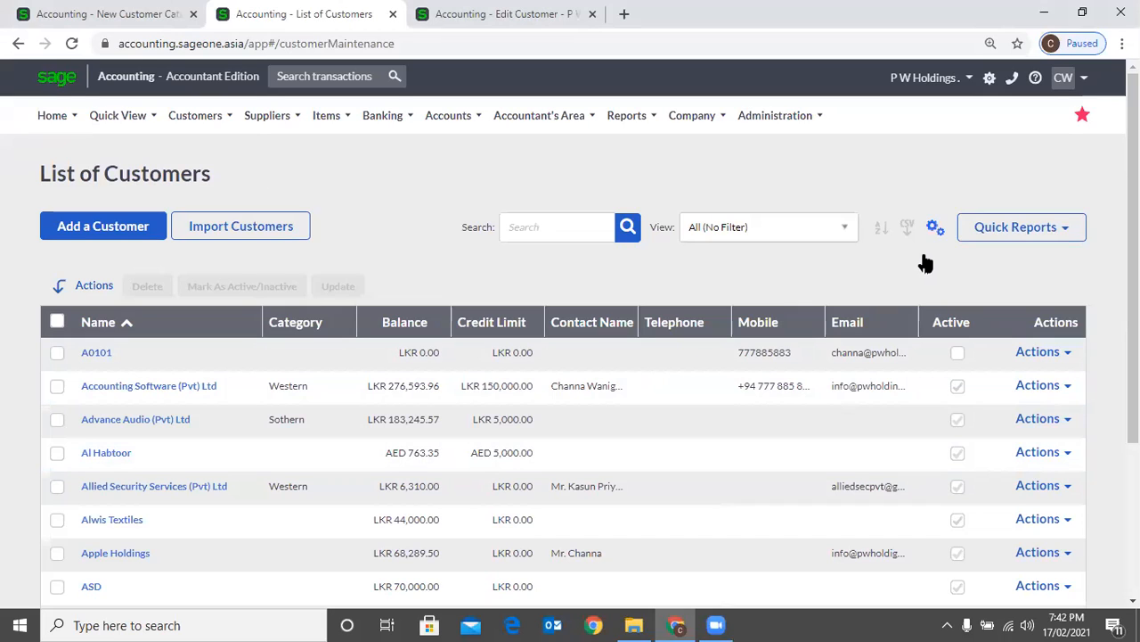
click(934, 227)
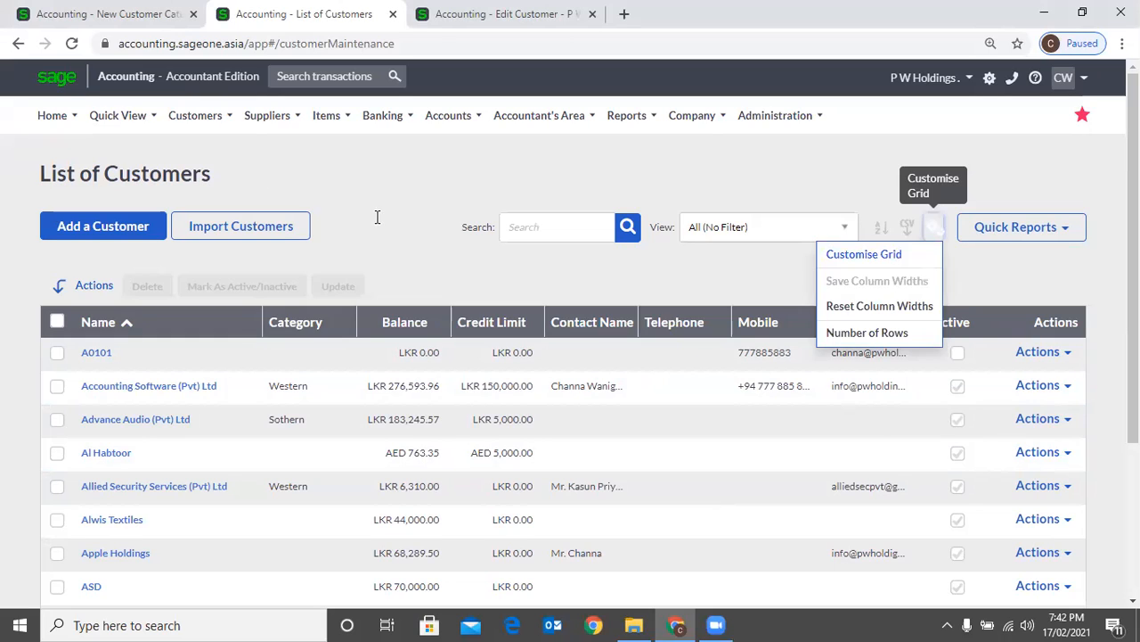
click(377, 216)
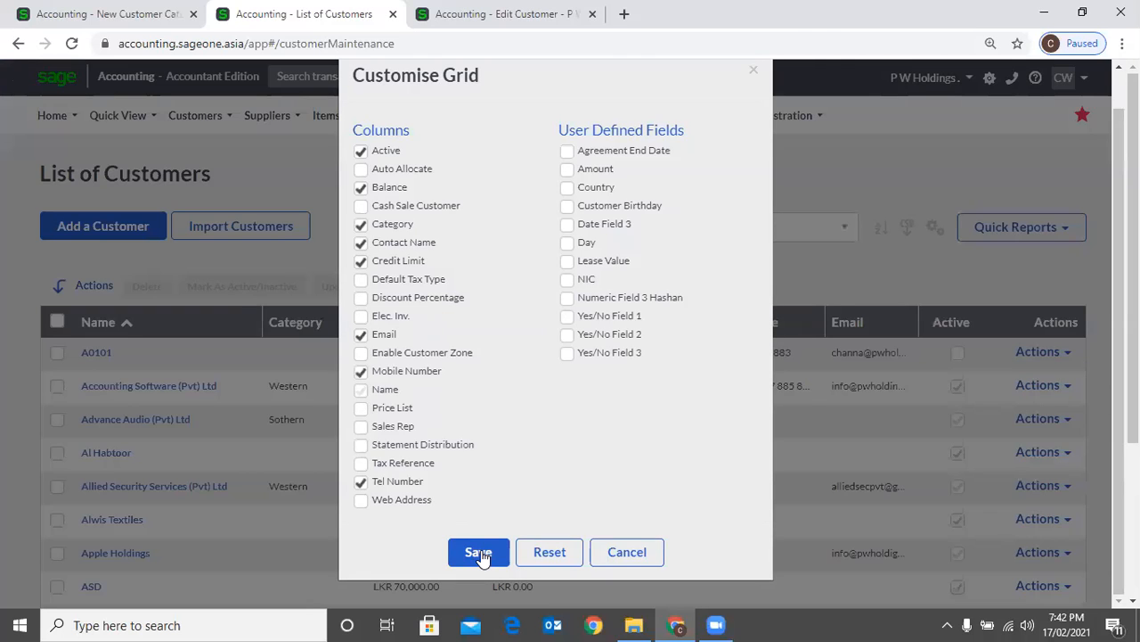
click(479, 553)
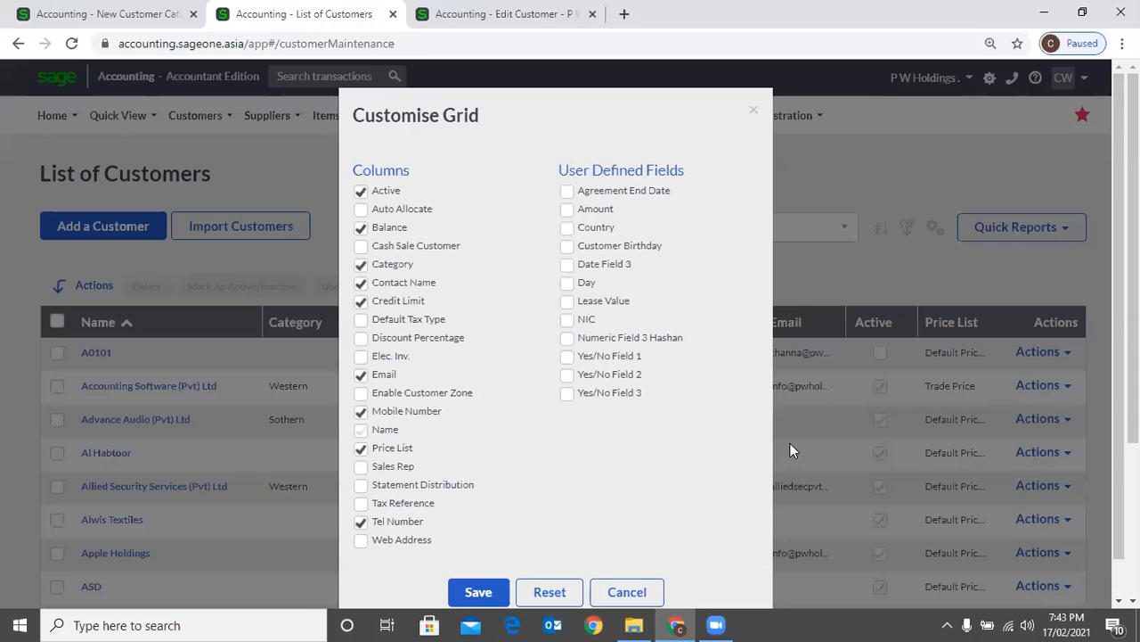
click(478, 592)
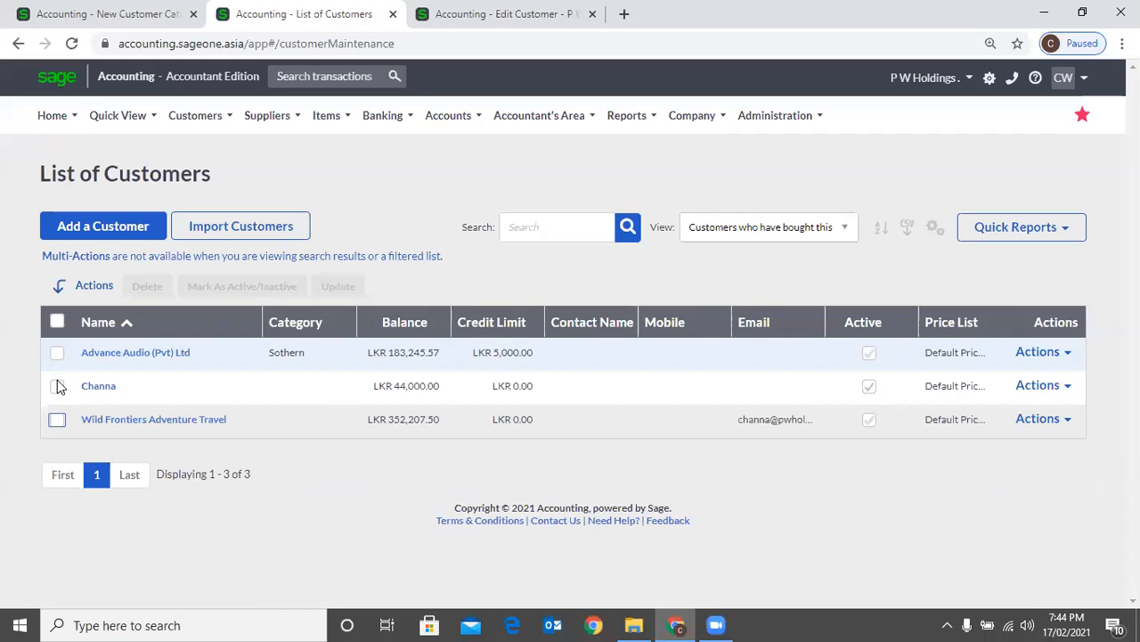
Select the first two customers in the unfiltered list and view the bulk Update options without saving
click(57, 354)
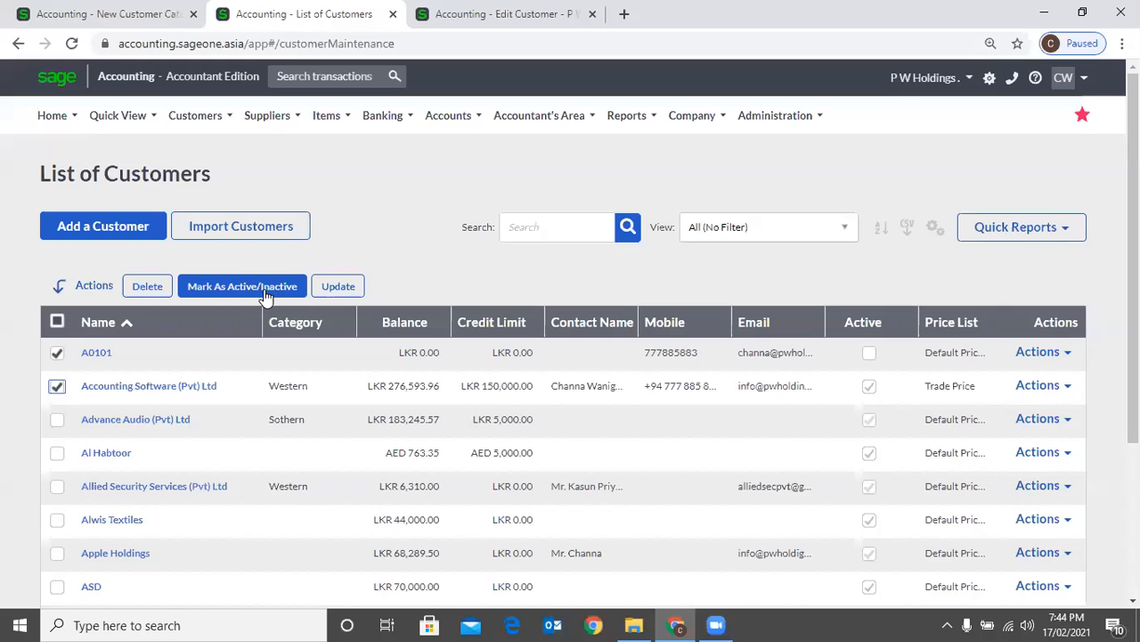
click(322, 287)
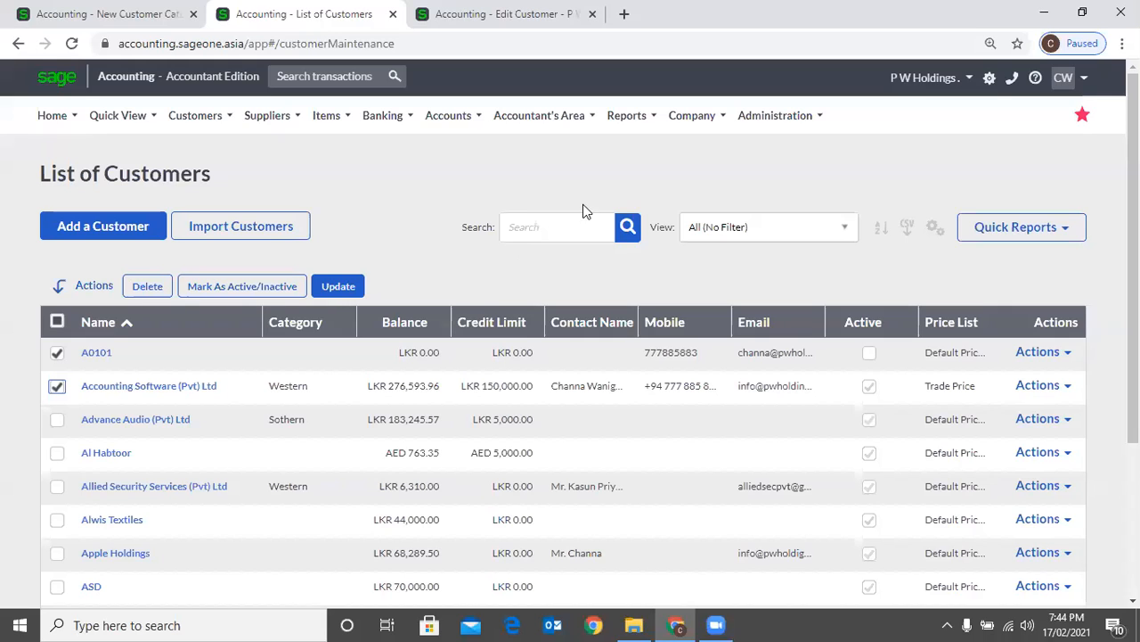
click(627, 231)
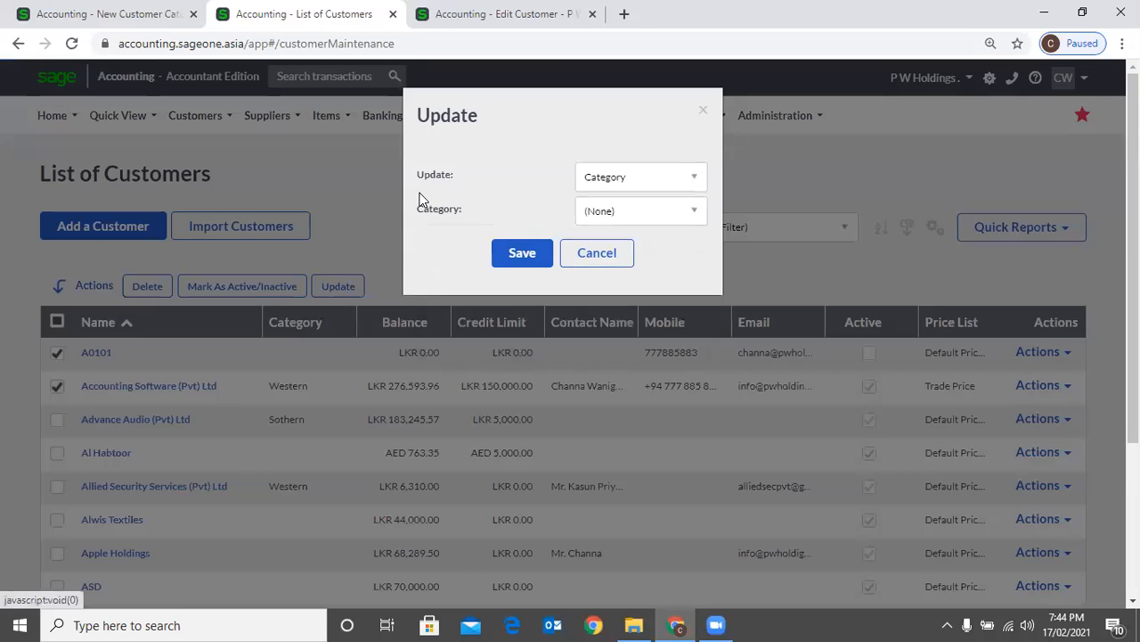
click(388, 193)
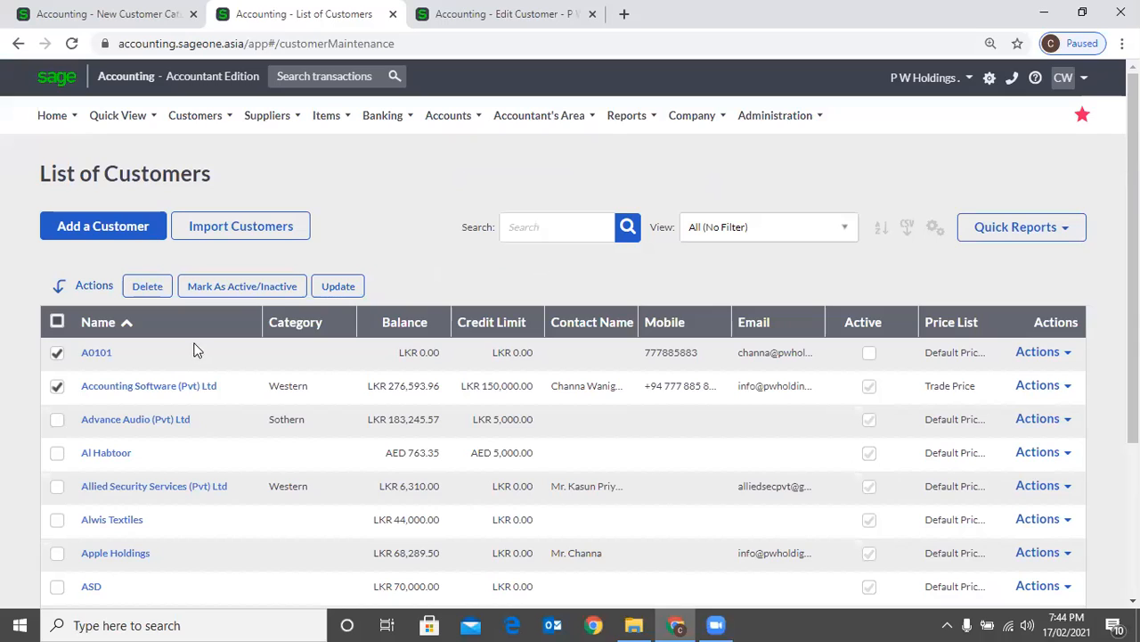
Replace the current selection with Alwis Textiles, Apple Holdings and ASD, and bulk-update their category to Laundry
click(57, 354)
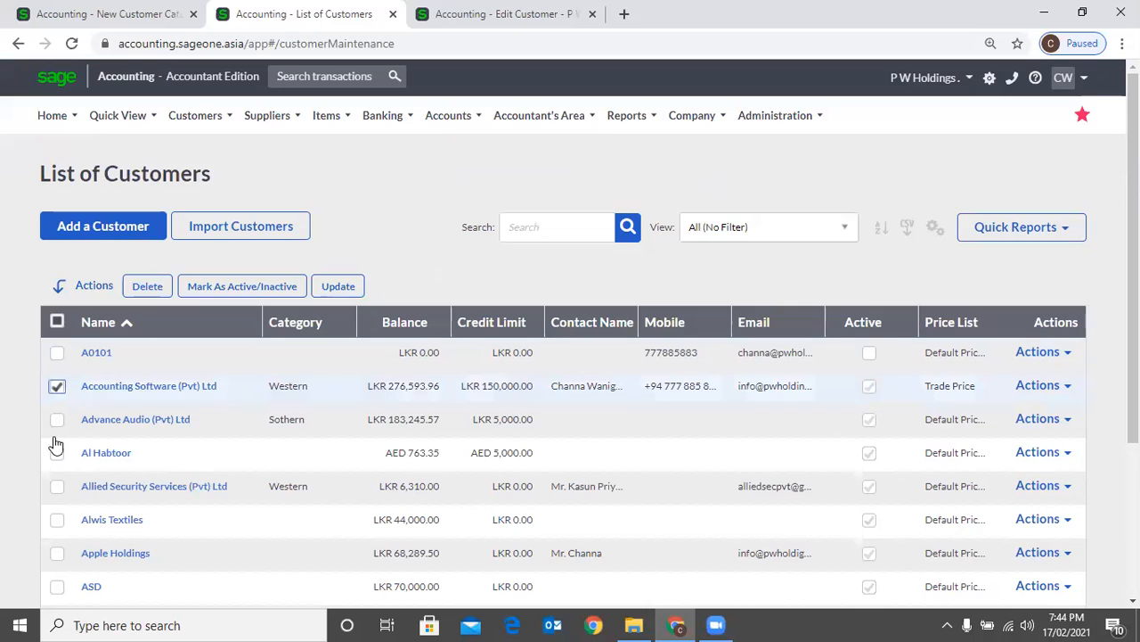
click(57, 385)
scroll(55, 473, down, 1)
click(57, 436)
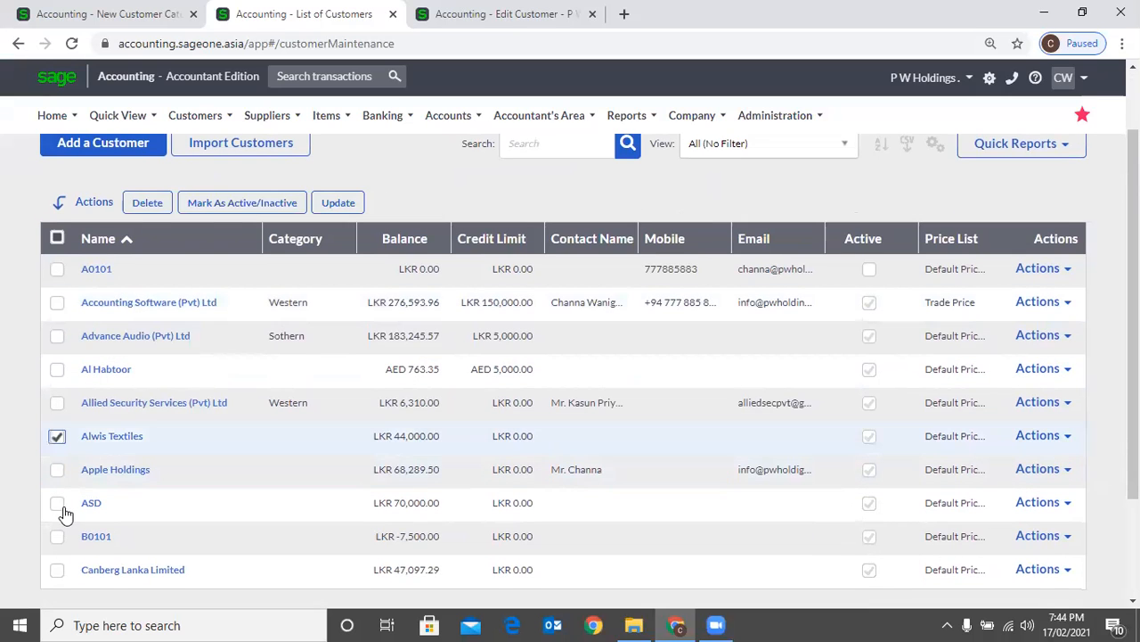
click(57, 502)
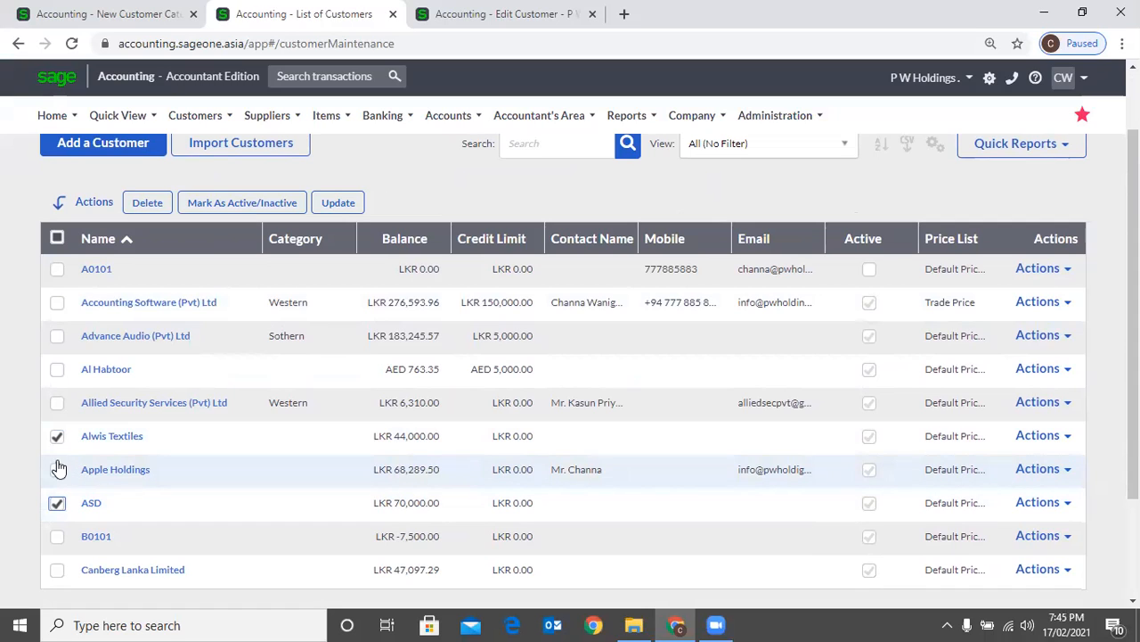
click(339, 203)
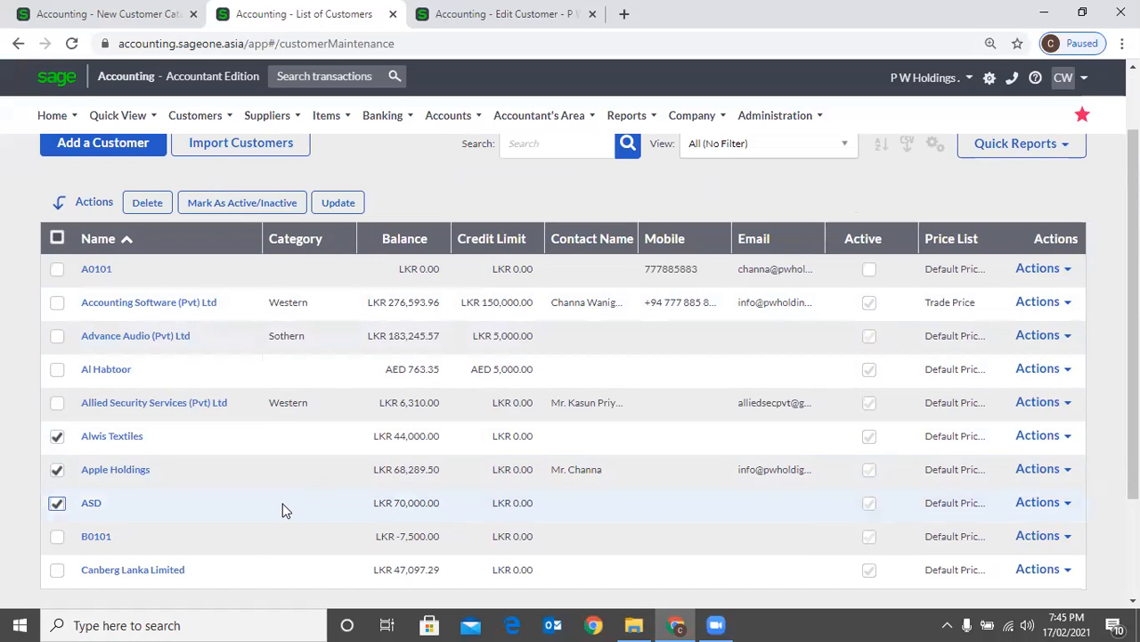
click(338, 203)
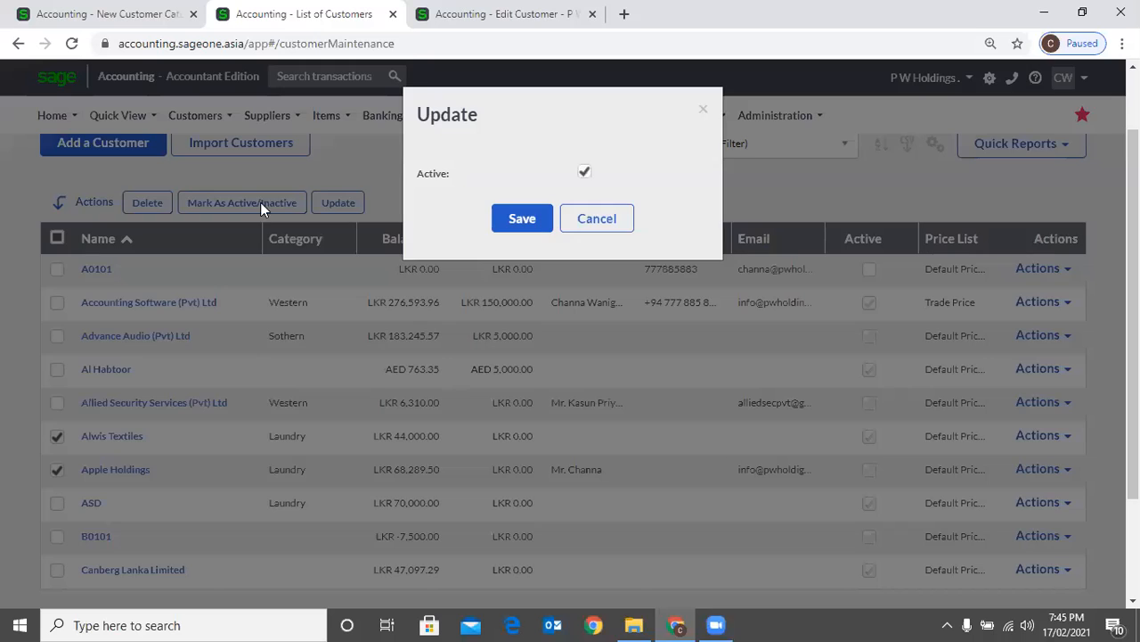
Mark the customers Alwis Textiles and Apple Holdings as inactive
click(596, 219)
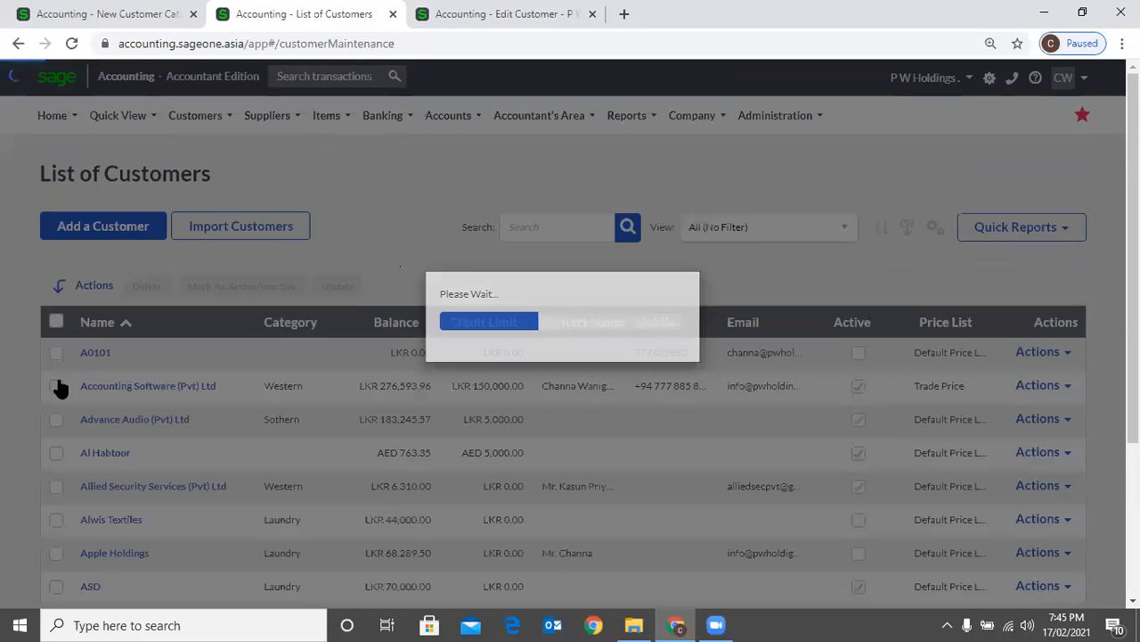
scroll(59, 388, down, 1)
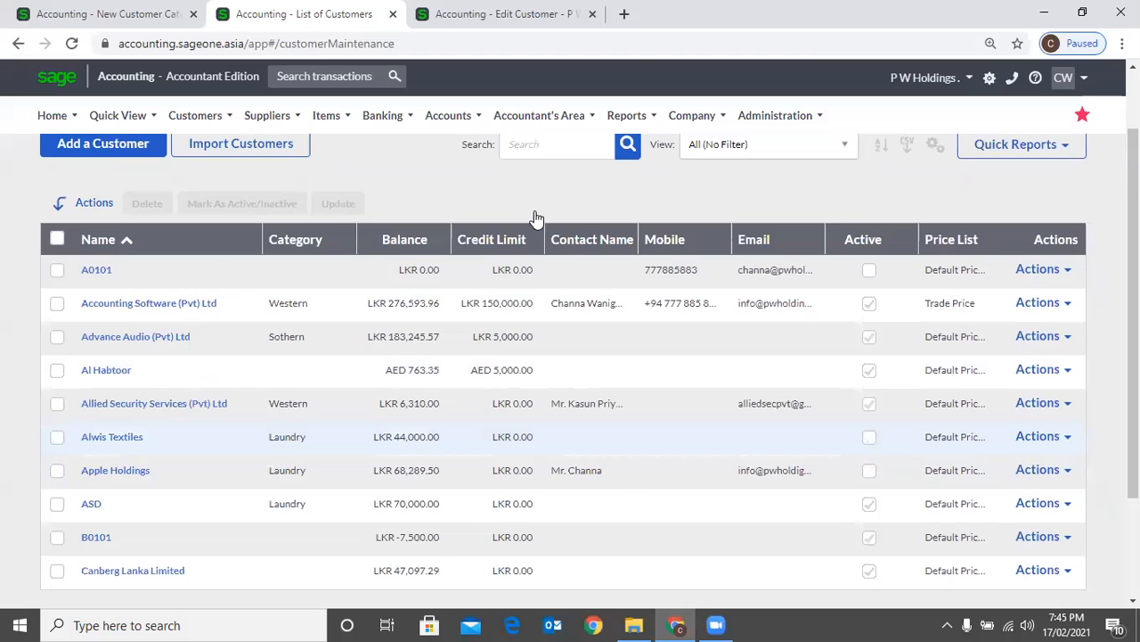
Look over the address, contact and default settings on the Advance Audio (Pvt) Ltd customer record, and close it without saving
scroll(535, 218, down, 1)
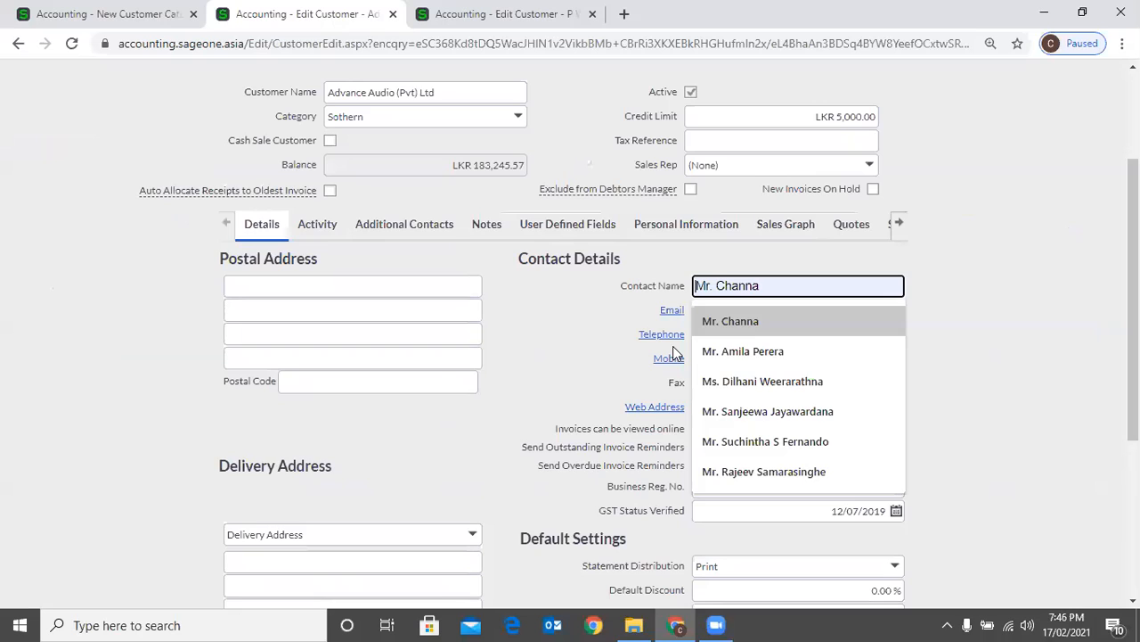
scroll(675, 353, down, 3)
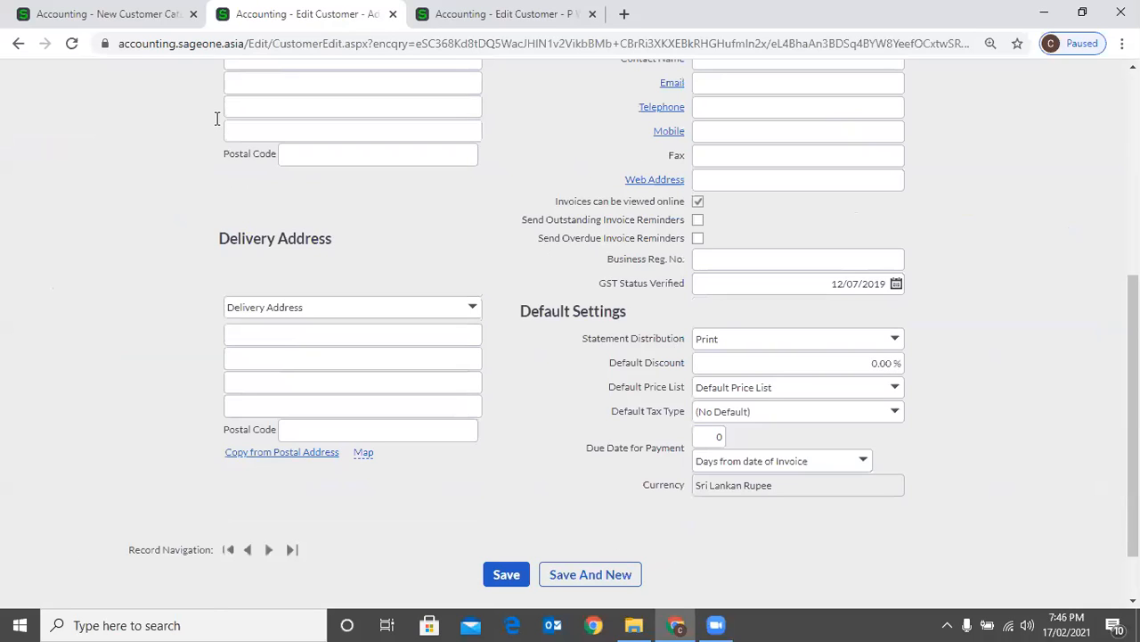
scroll(216, 119, up, 3)
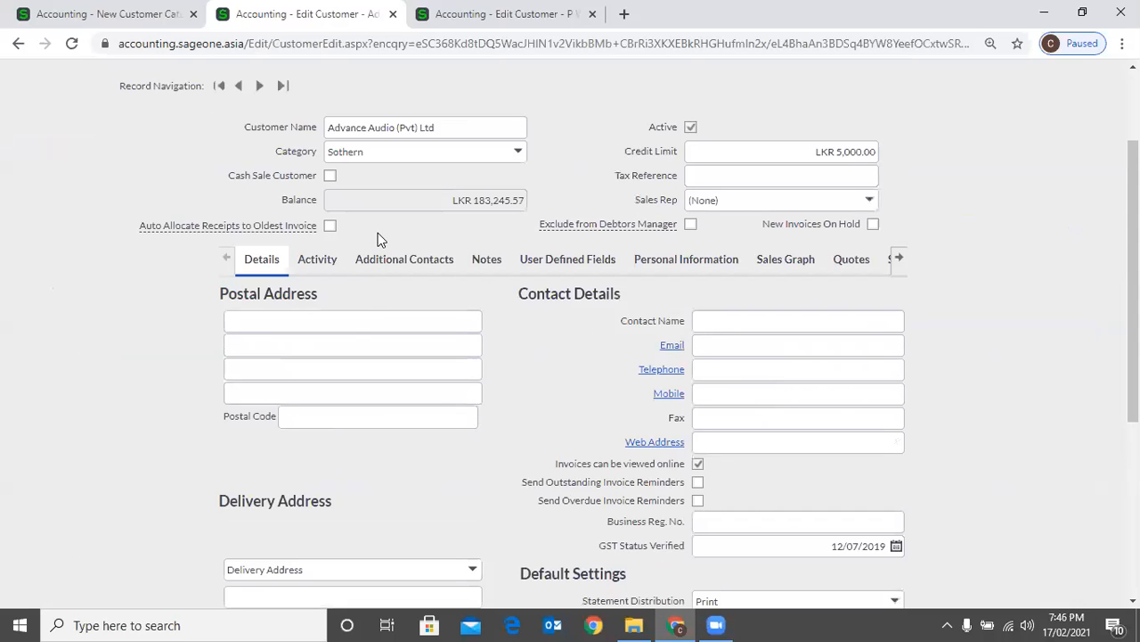
key(ctrl+w)
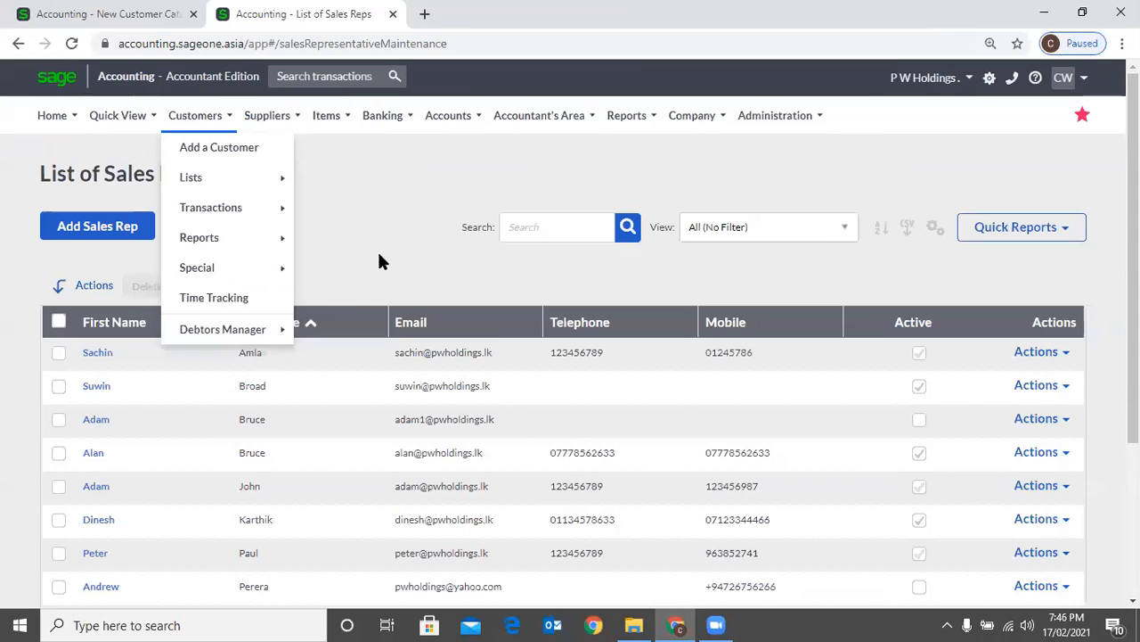